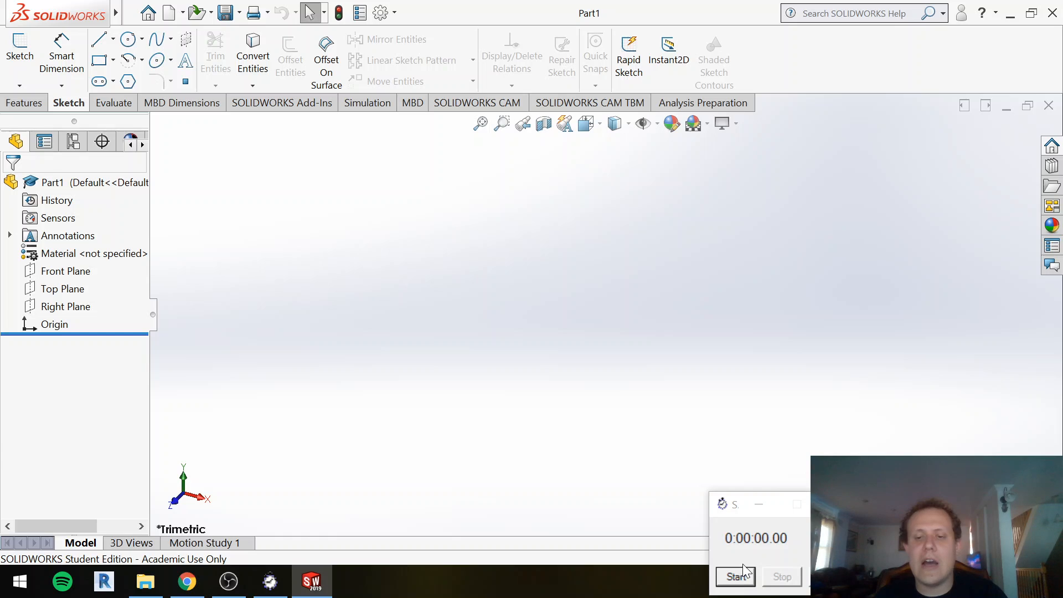
Step: Look over the part files in the Drivetrain STEP files folder and start the stopwatch
{"action": "left_click", "coordinate": [745, 570]}
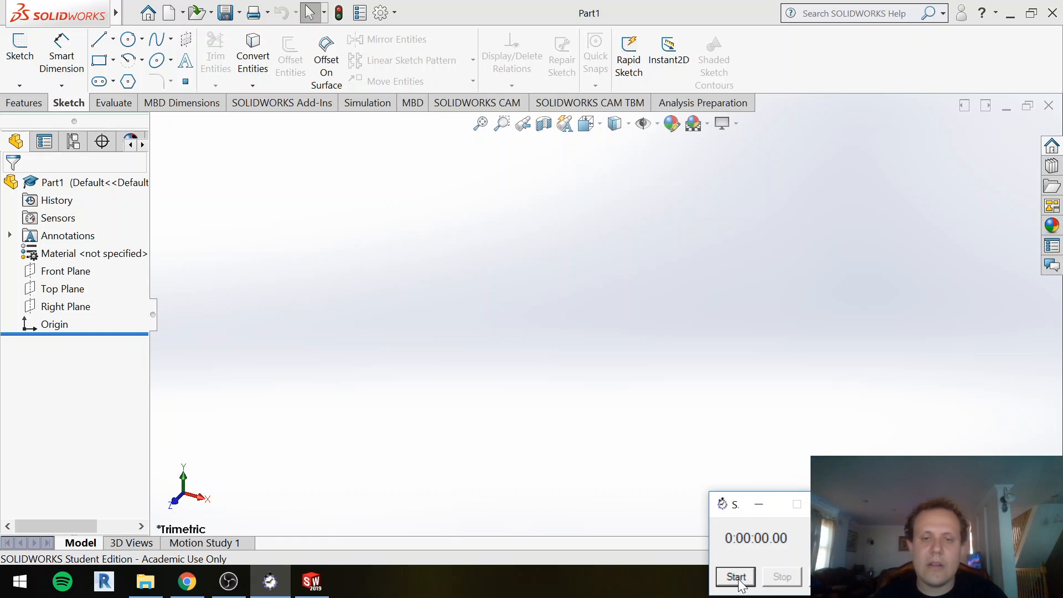
{"action": "left_click", "coordinate": [145, 582]}
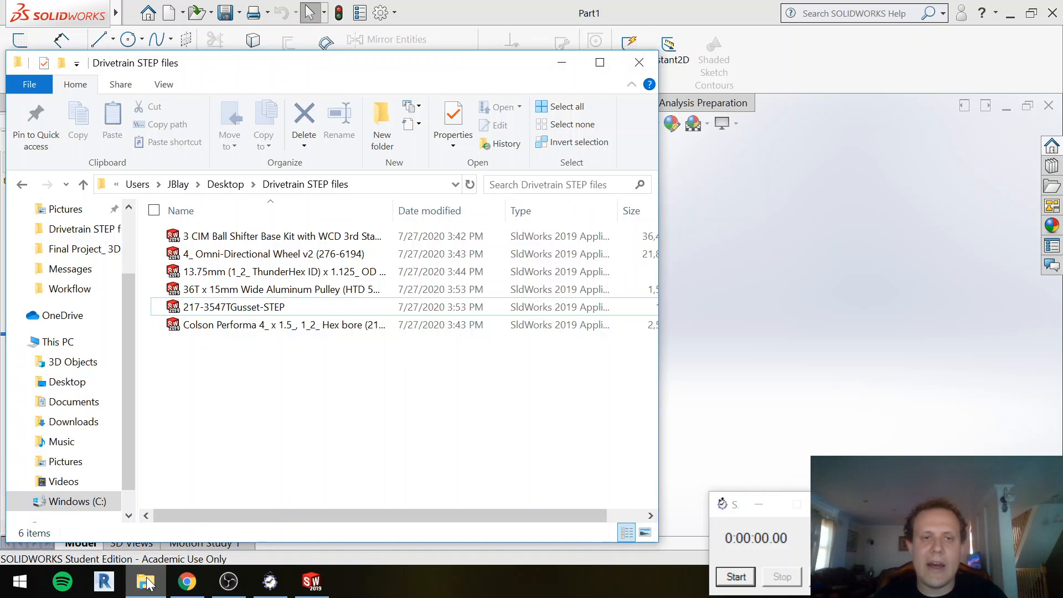
{"action": "left_click_drag", "start_coordinate": [370, 378], "coordinate": [256, 396]}
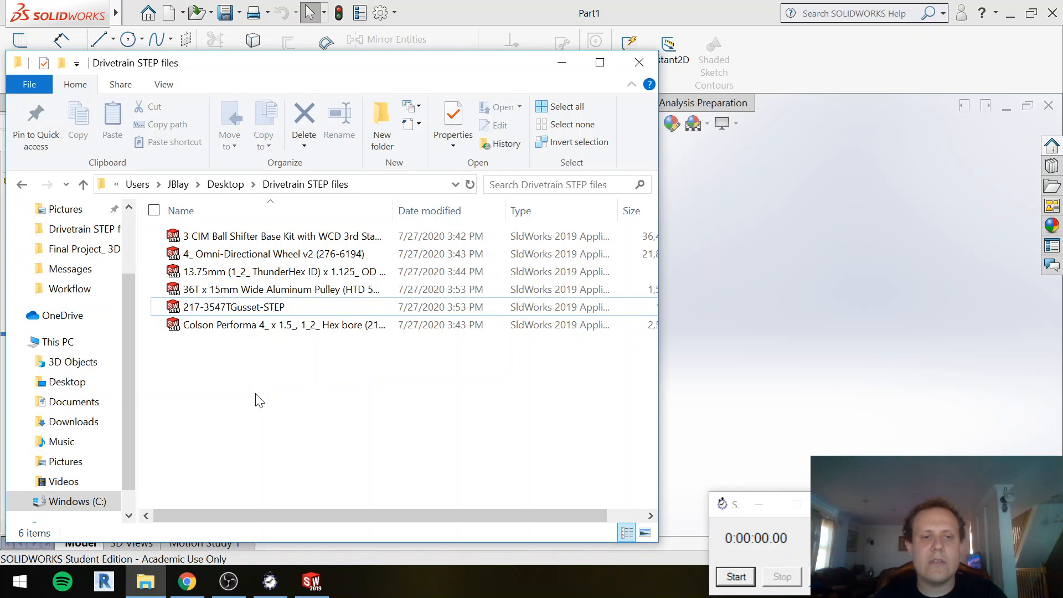
{"action": "left_click", "coordinate": [560, 69]}
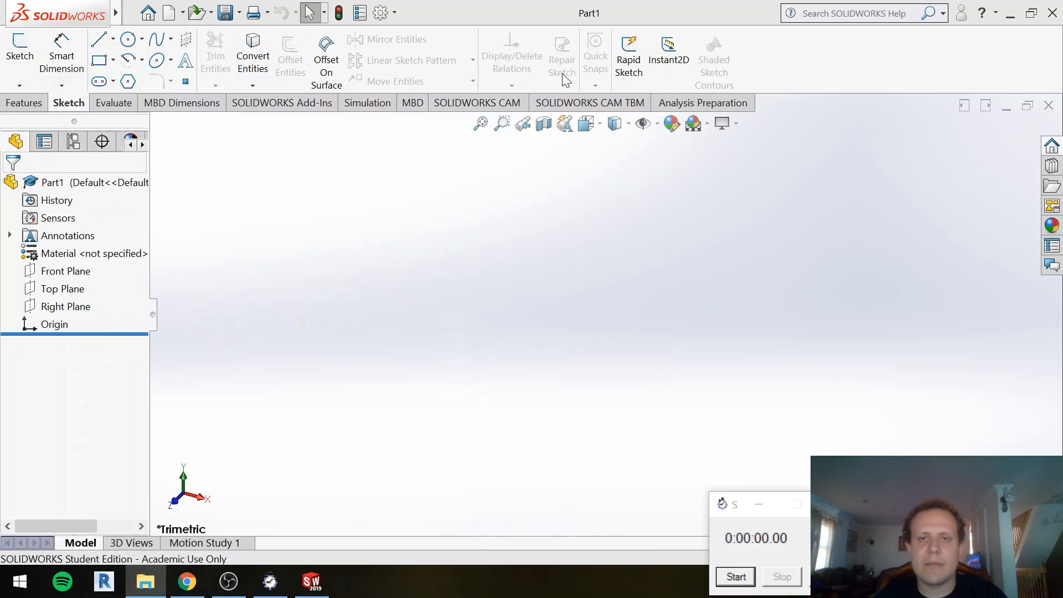
{"action": "left_click", "coordinate": [737, 578]}
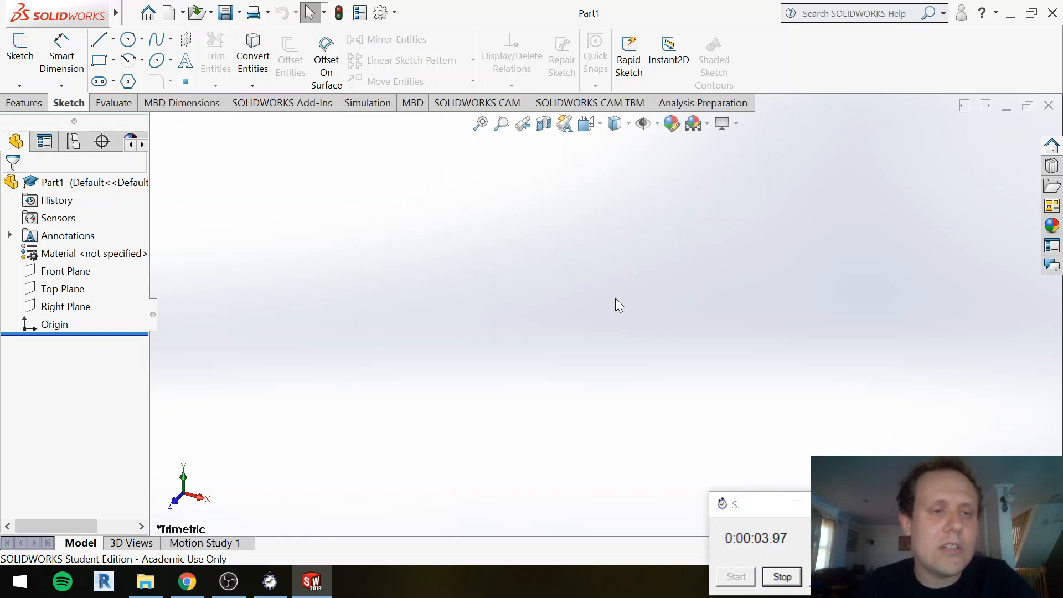
{"action": "left_click", "coordinate": [100, 60]}
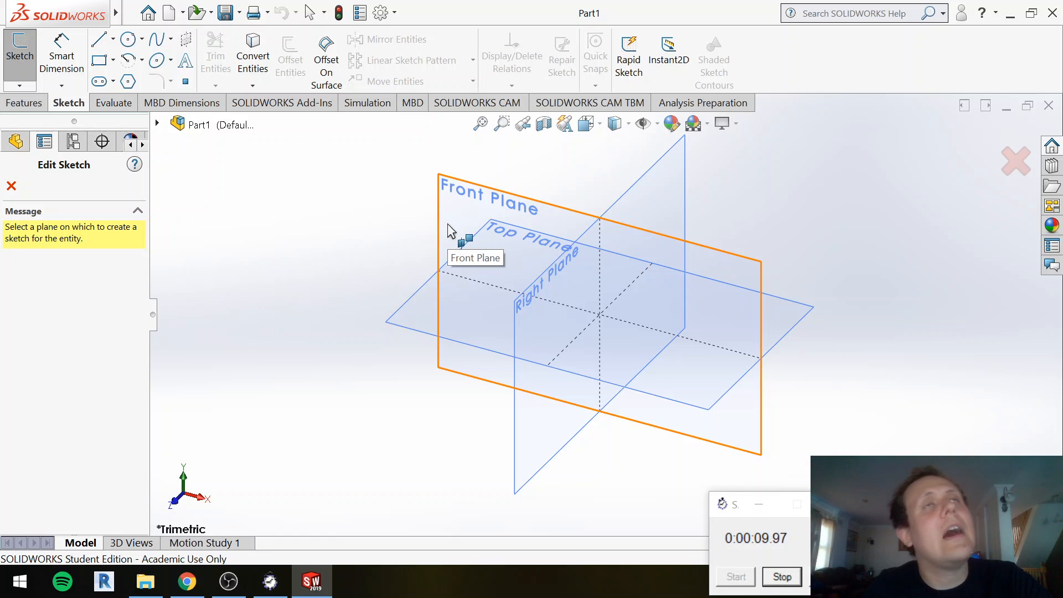
{"action": "left_click", "coordinate": [449, 228]}
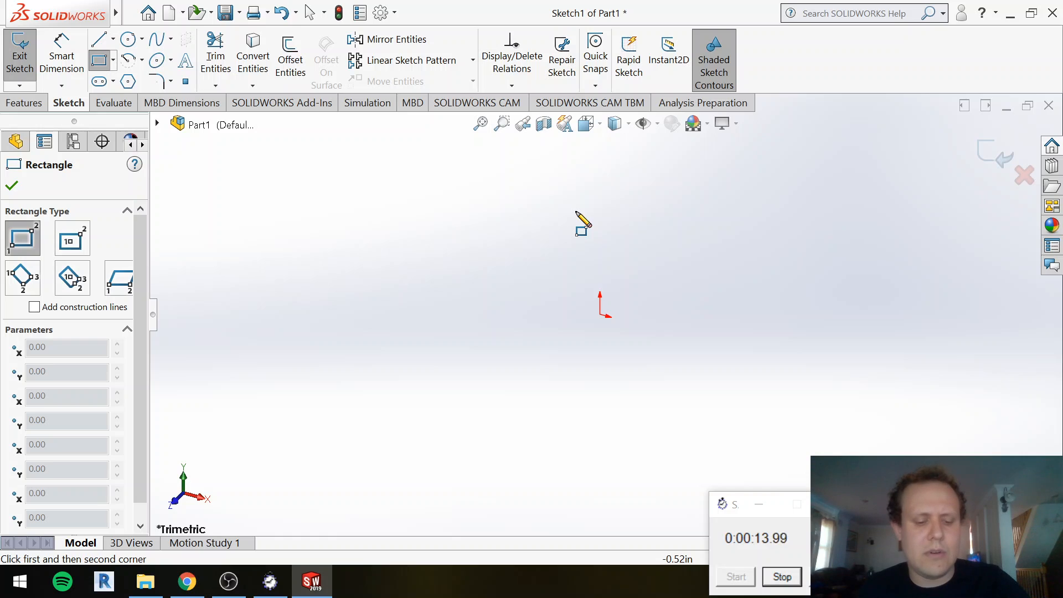
{"action": "key", "text": "Escape"}
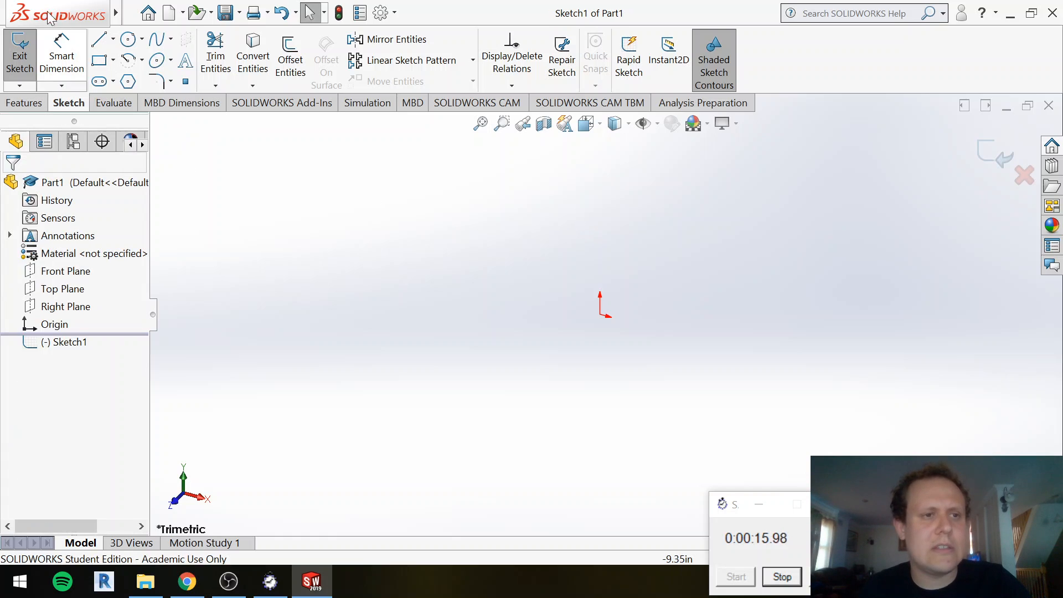
{"action": "left_click", "coordinate": [19, 55]}
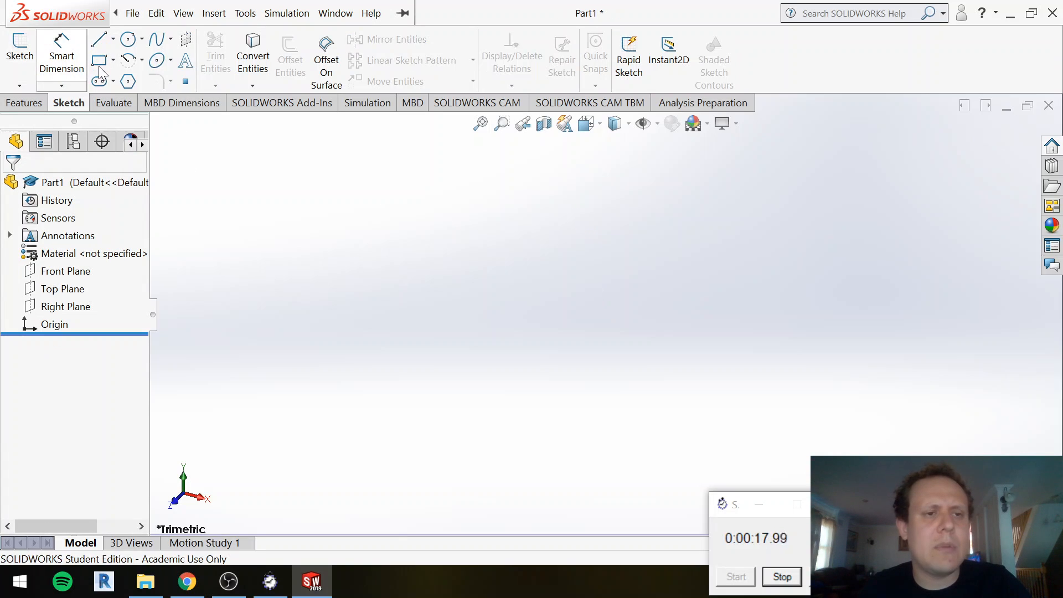
Step: Sketch a corner rectangle on the Right Plane starting at the origin, about 1.74 in wide and 2.43 in high
{"action": "left_click", "coordinate": [99, 64]}
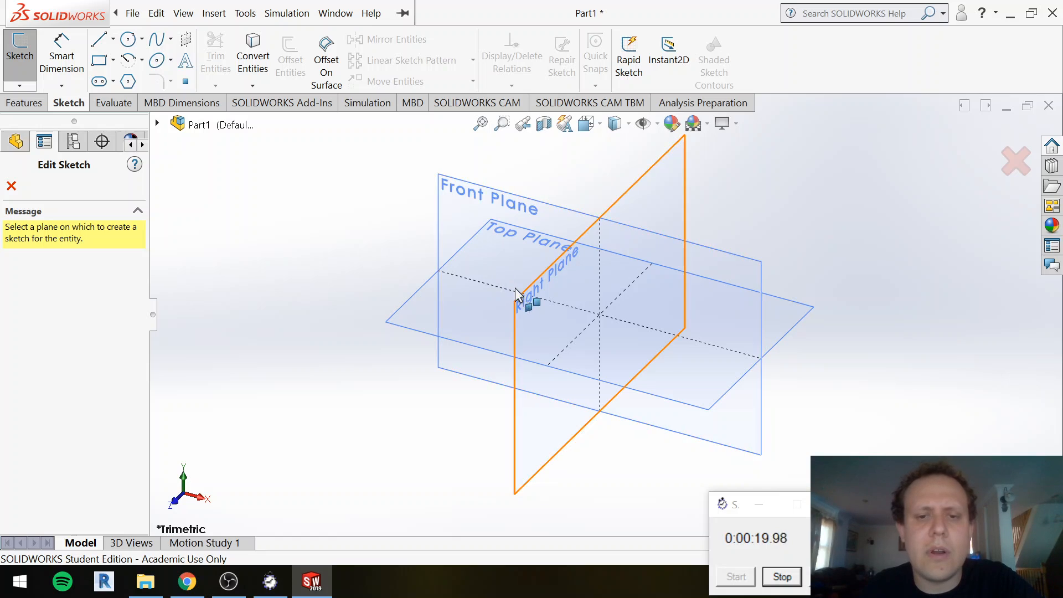
{"action": "left_click", "coordinate": [525, 304]}
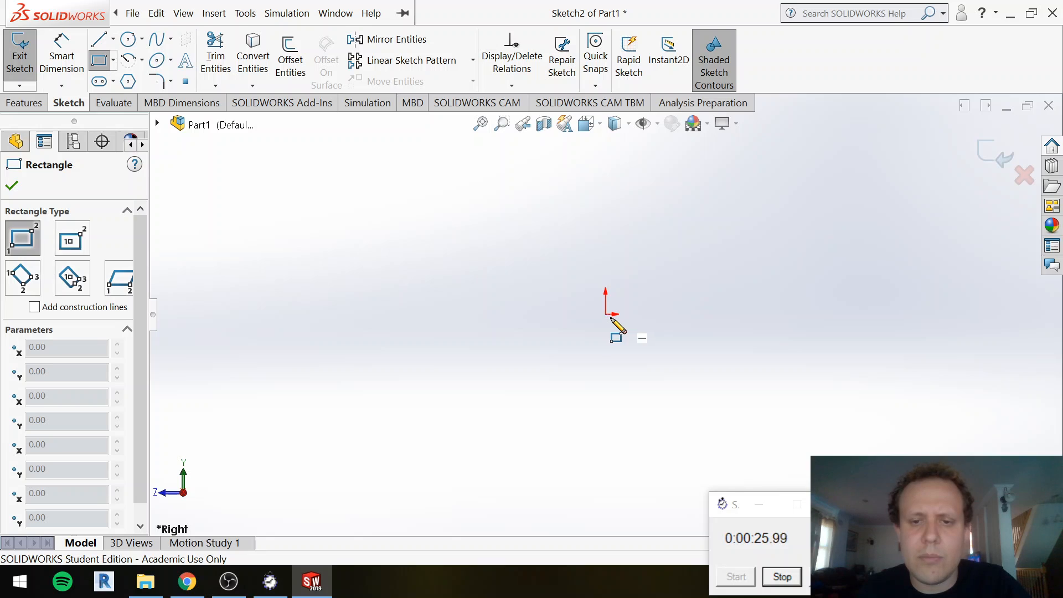
{"action": "left_click", "coordinate": [605, 315]}
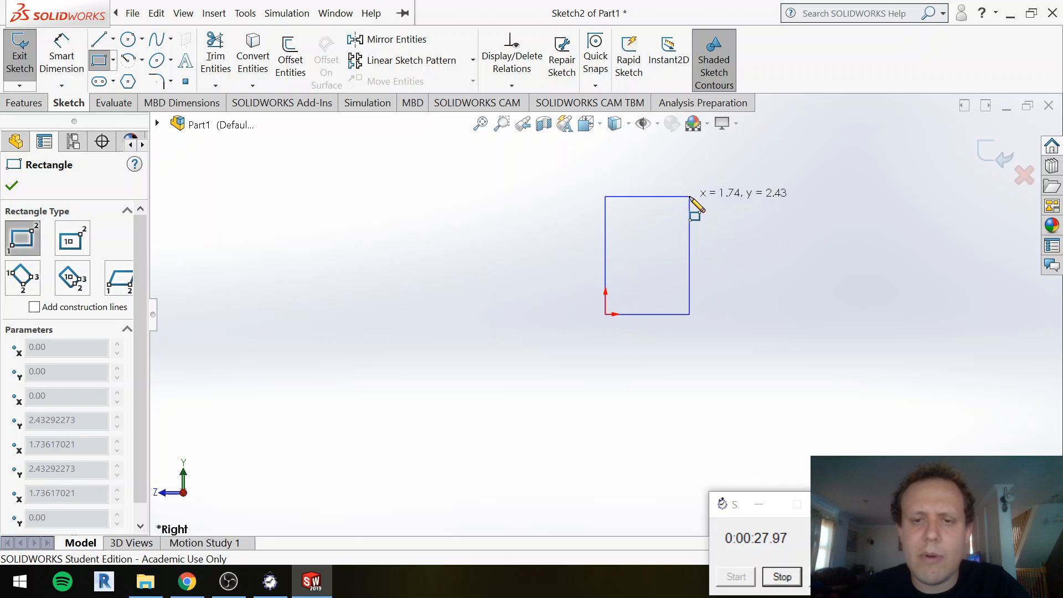
{"action": "left_click", "coordinate": [689, 196]}
Step: Dimension the rectangle to a height of 2 in and a width of 1 in
{"action": "key", "text": "d"}
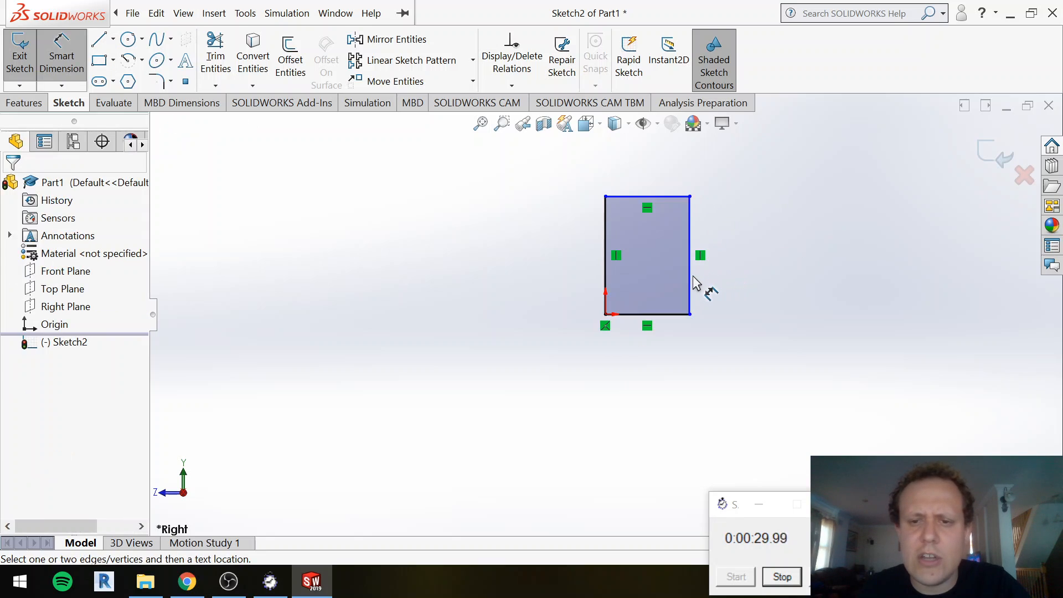
{"action": "left_click", "coordinate": [690, 284]}
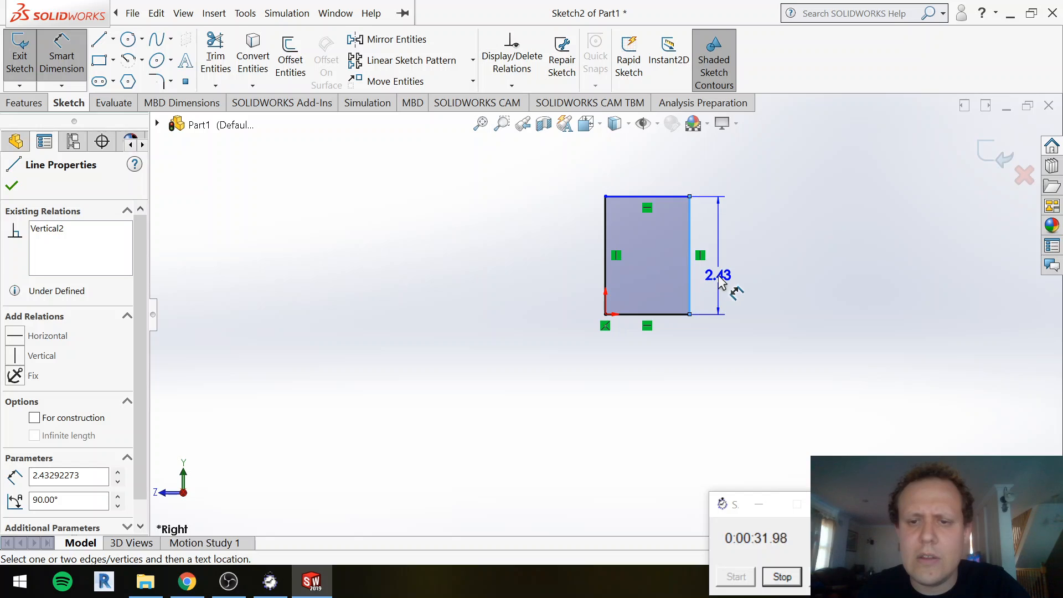
{"action": "left_click", "coordinate": [721, 280]}
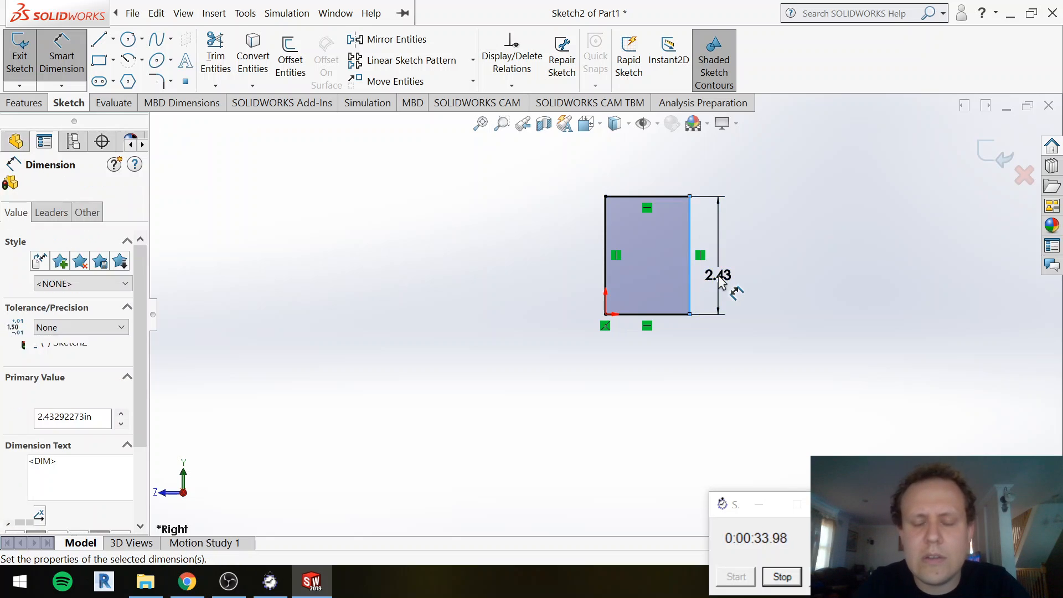
{"action": "type", "text": "2"}
{"action": "key", "text": "Return"}
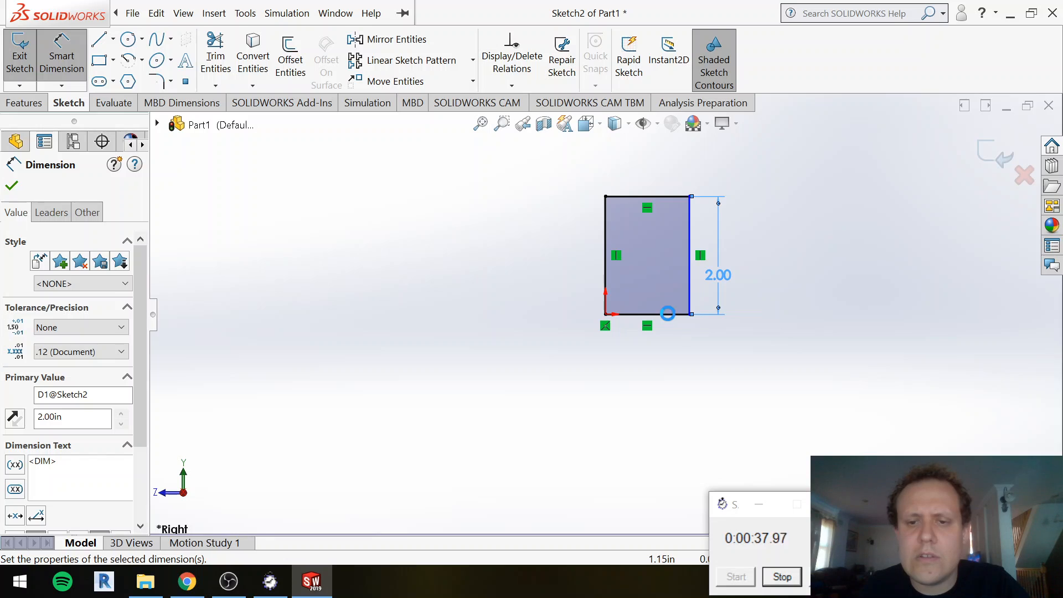
{"action": "left_click", "coordinate": [670, 316]}
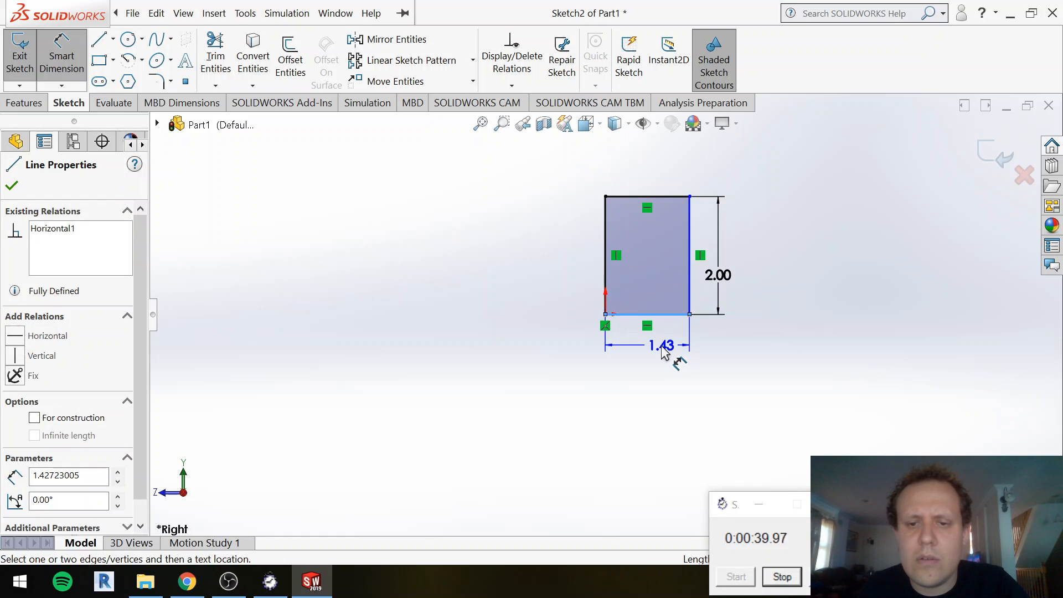
{"action": "left_click", "coordinate": [664, 353]}
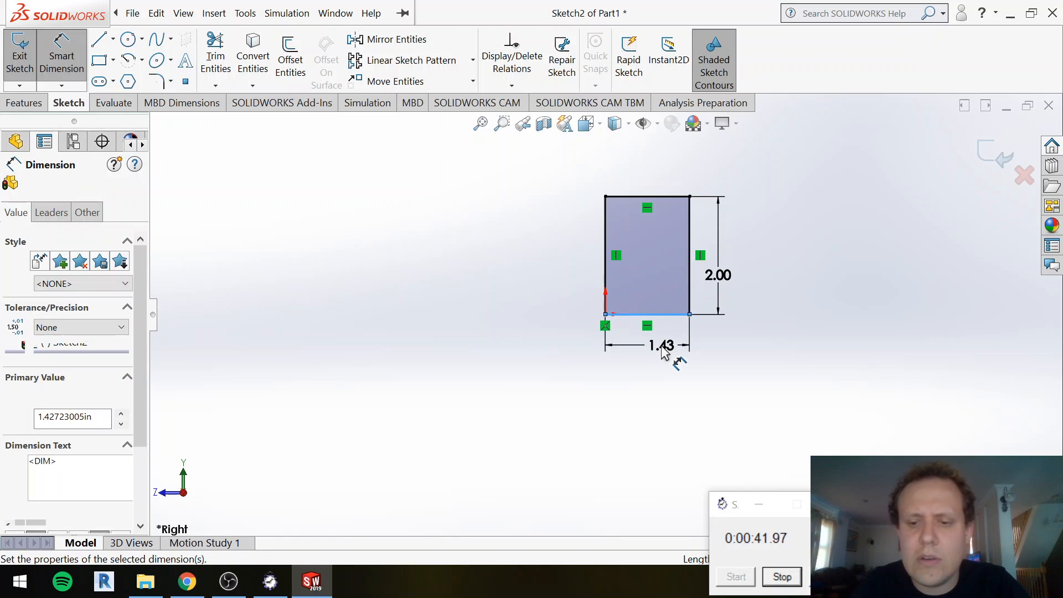
{"action": "type", "text": "1"}
{"action": "key", "text": "Return"}
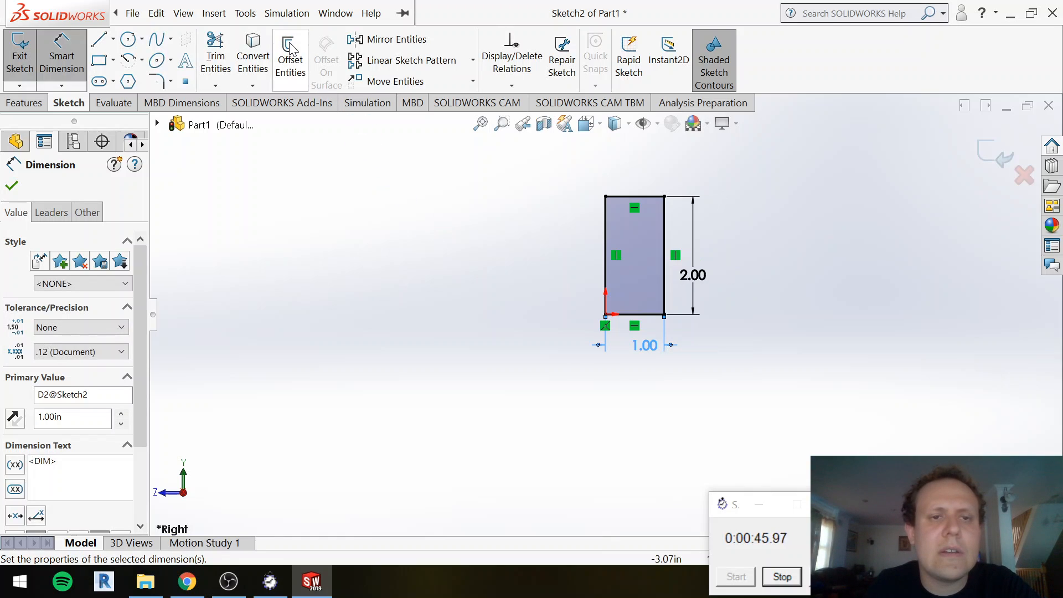
Step: Offset the rectangle's whole chain inward by 0.10 in to form the tube wall
{"action": "left_click", "coordinate": [292, 76]}
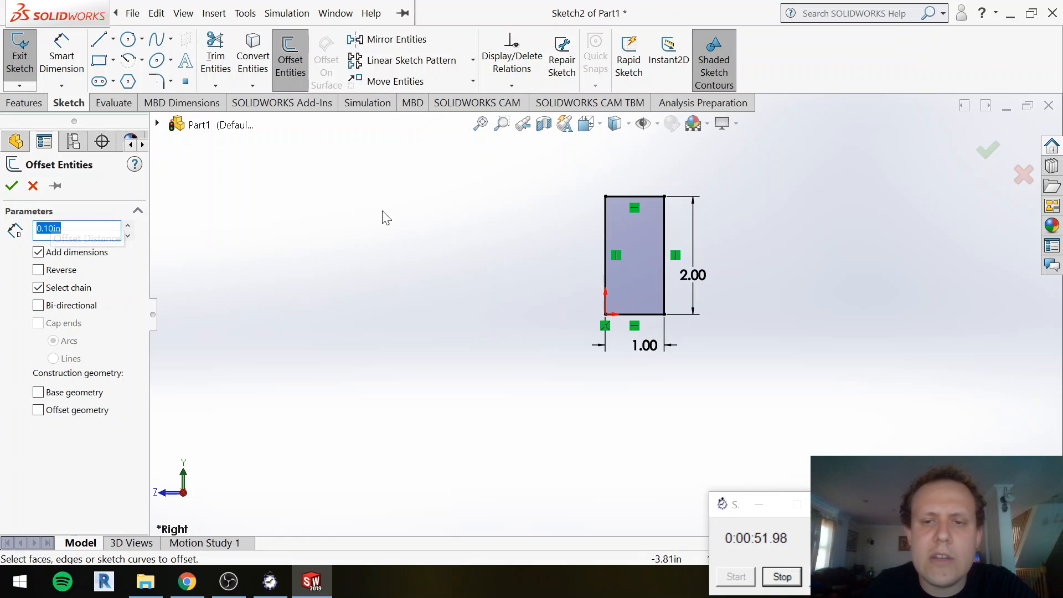
{"action": "scroll", "coordinate": [623, 197], "scroll_direction": "up", "scroll_amount": 3}
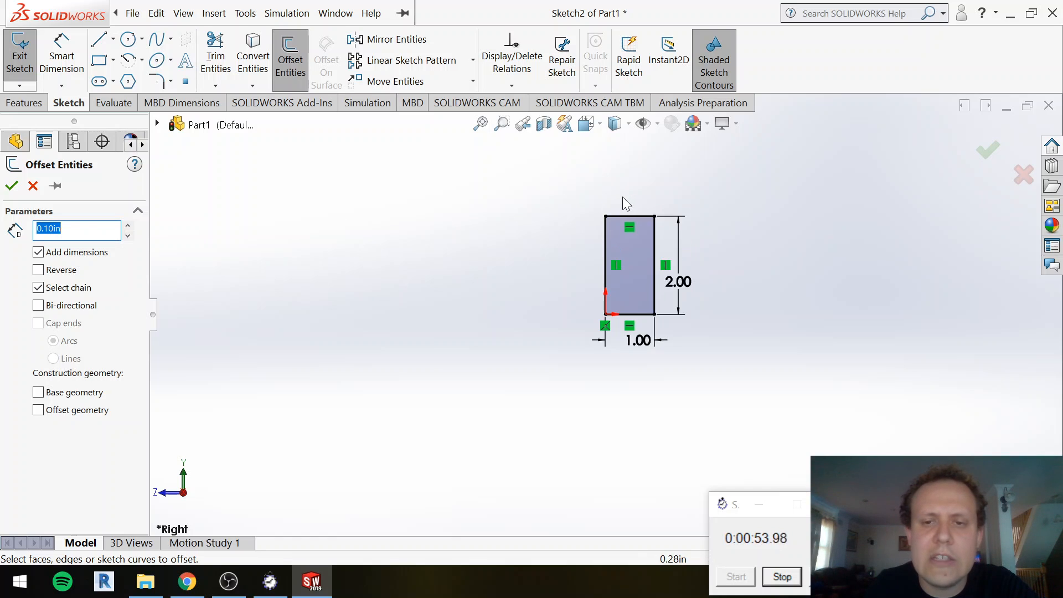
{"action": "scroll", "coordinate": [626, 236], "scroll_direction": "down", "scroll_amount": 3}
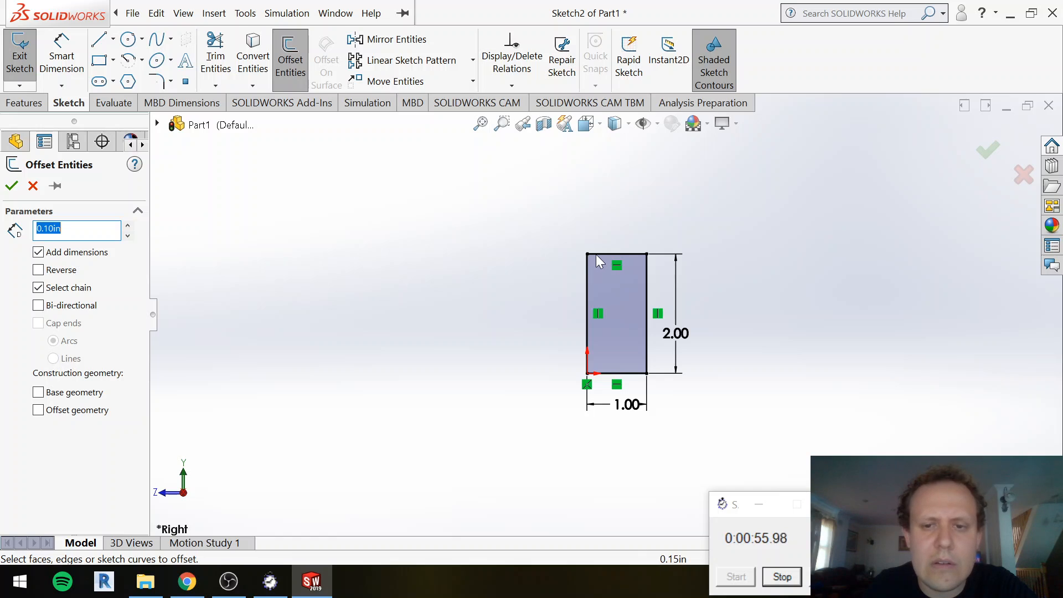
{"action": "left_click", "coordinate": [596, 254]}
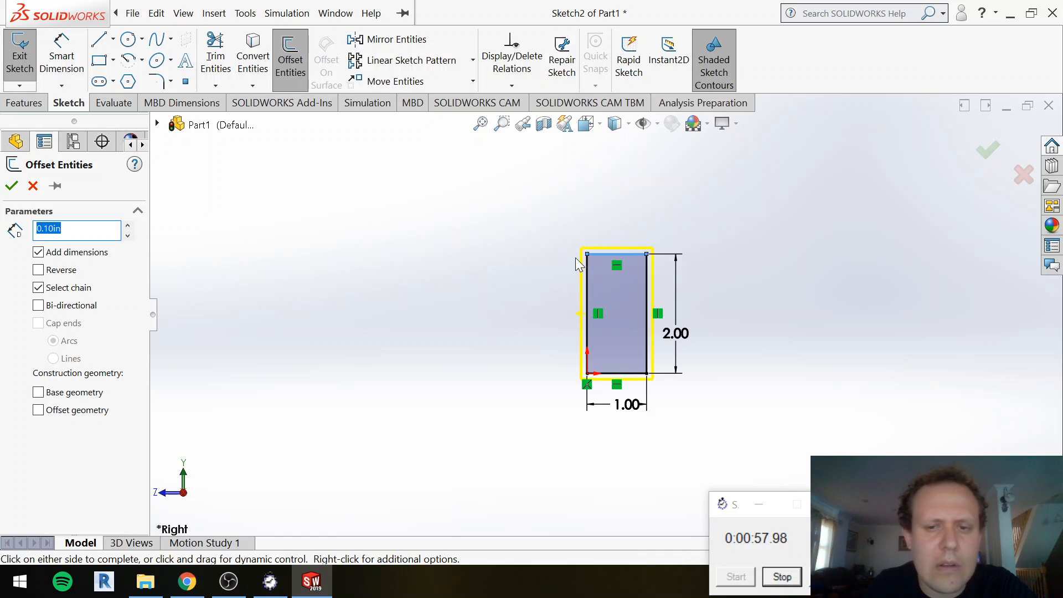
{"action": "left_click", "coordinate": [37, 271]}
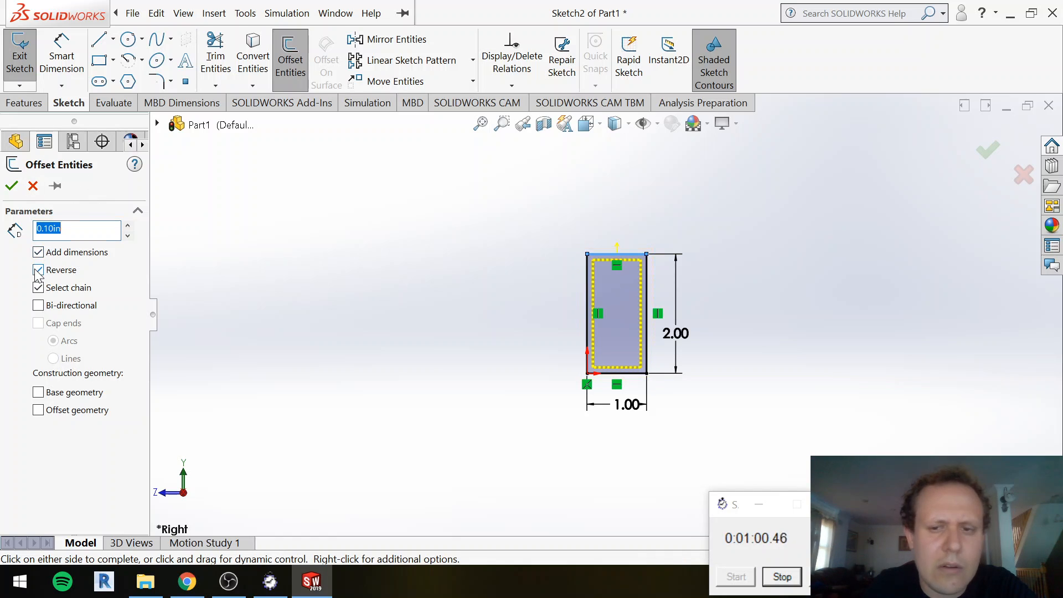
{"action": "left_click", "coordinate": [12, 186]}
Step: Extrude the tube wall profile 30 in with a Blind end condition
{"action": "scroll", "coordinate": [623, 294], "scroll_direction": "down", "scroll_amount": 3}
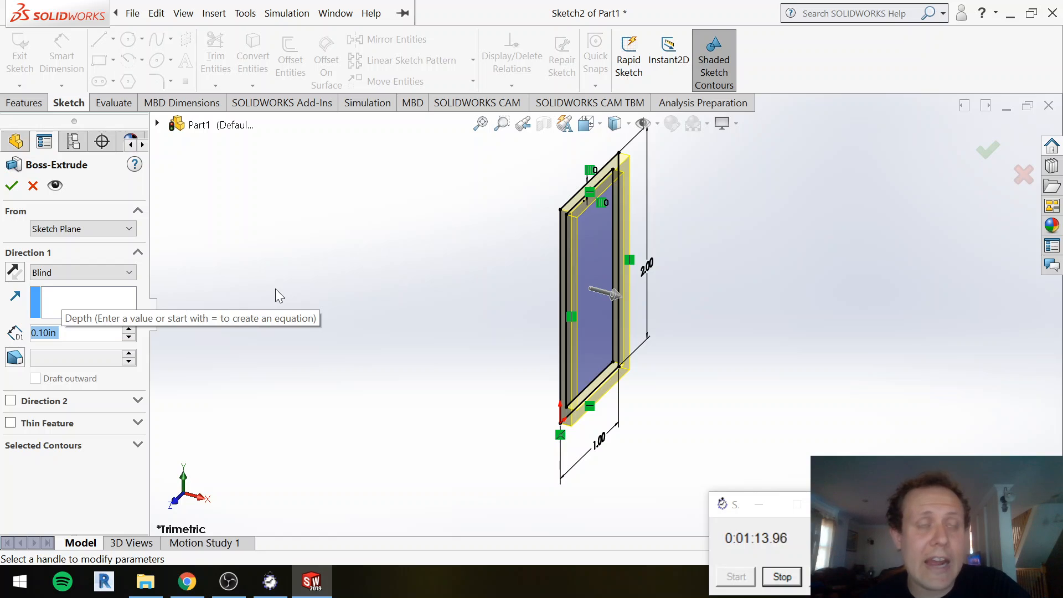
{"action": "type", "text": "30"}
{"action": "key", "text": "Return"}
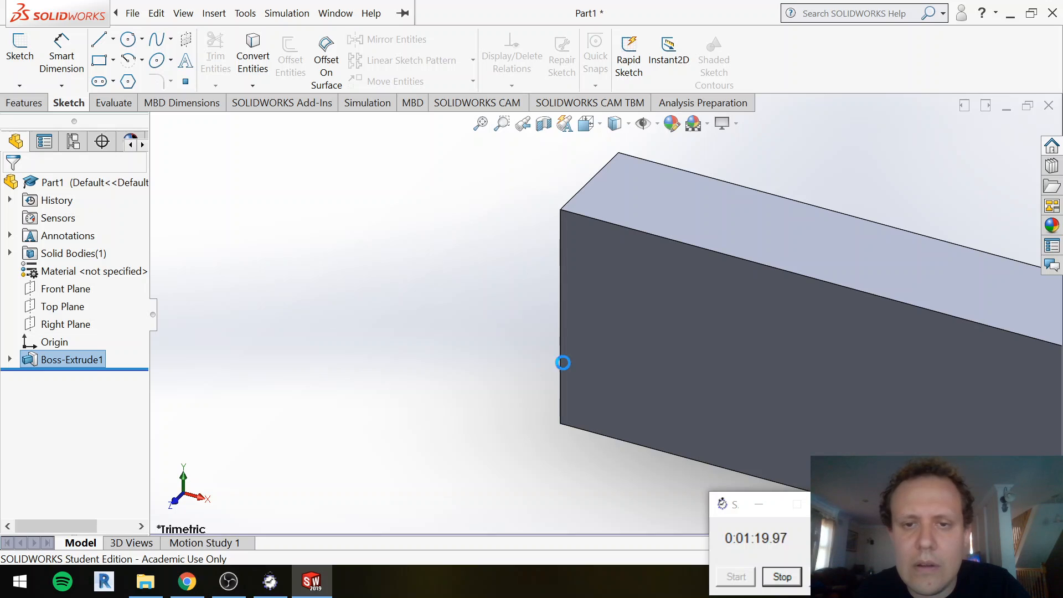
Step: Sketch a circle about 0.21 in in diameter on the tube's top face, centred across its width about 0.41 in from the origin end
{"action": "scroll", "coordinate": [632, 332], "scroll_direction": "up", "scroll_amount": 4}
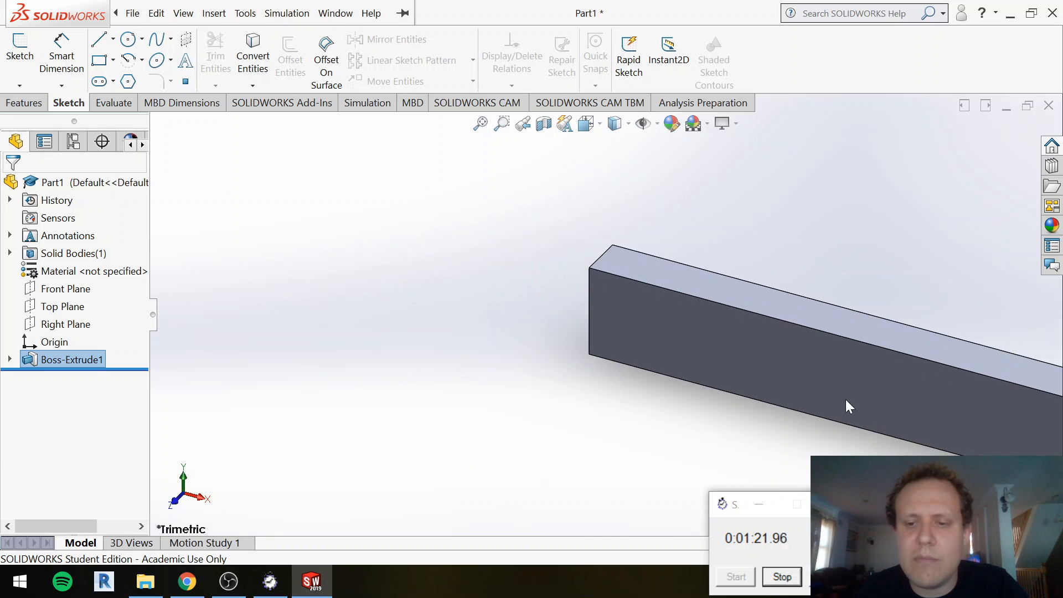
{"action": "middle_click_drag", "start_coordinate": [848, 406], "coordinate": [580, 325]}
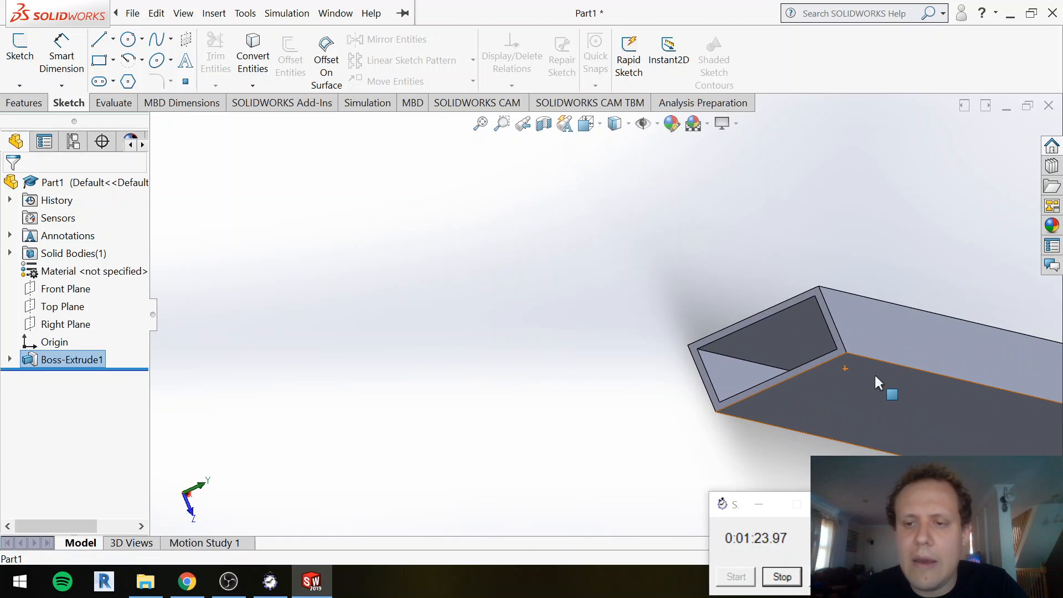
{"action": "scroll", "coordinate": [876, 377], "scroll_direction": "up", "scroll_amount": 4}
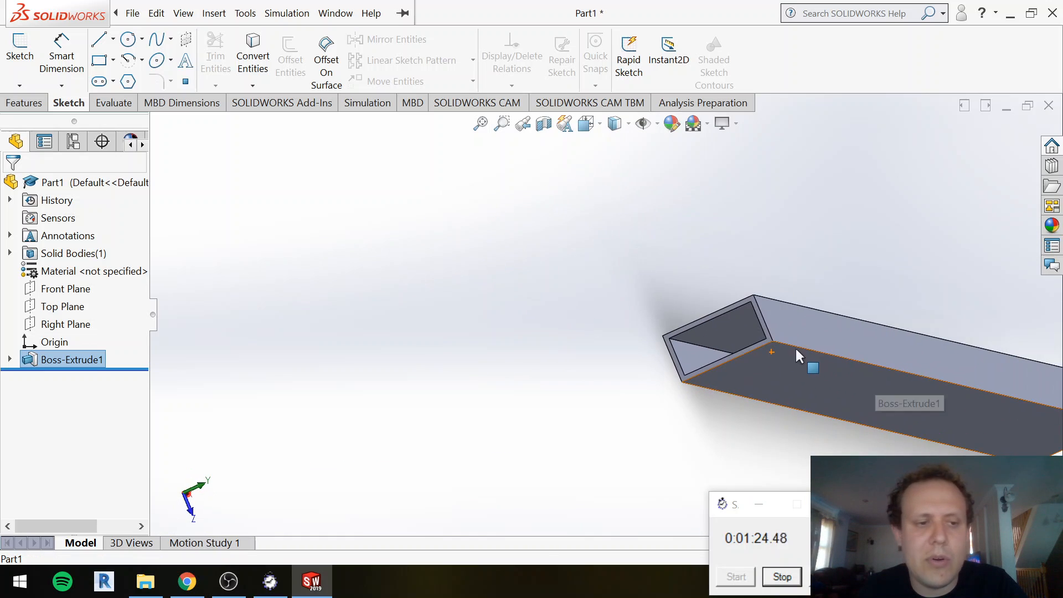
{"action": "left_click", "coordinate": [1049, 148]}
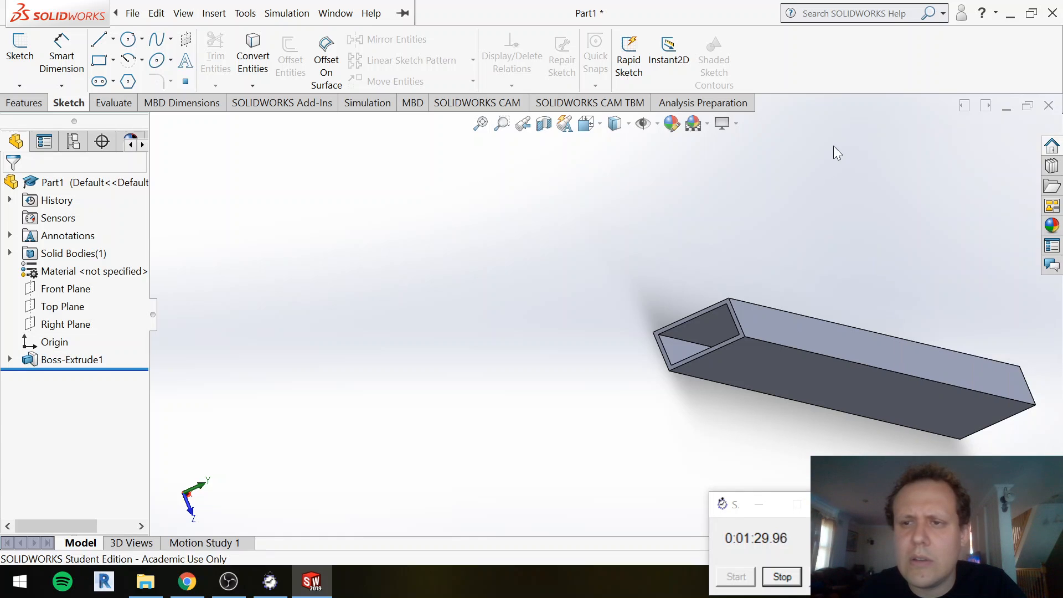
{"action": "key", "text": "ctrl+5"}
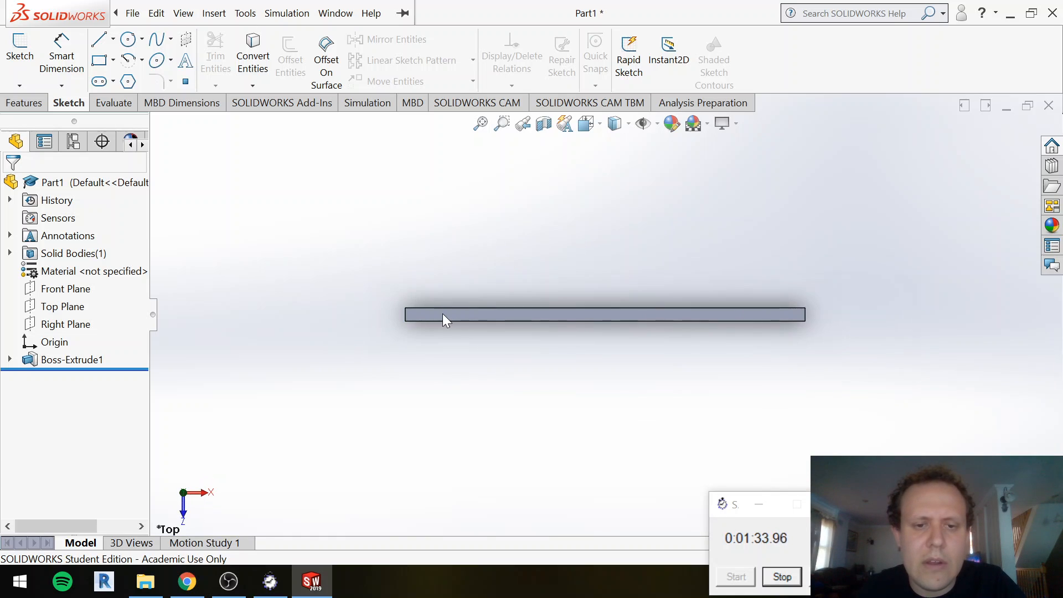
{"action": "scroll", "coordinate": [435, 315], "scroll_direction": "down", "scroll_amount": 5}
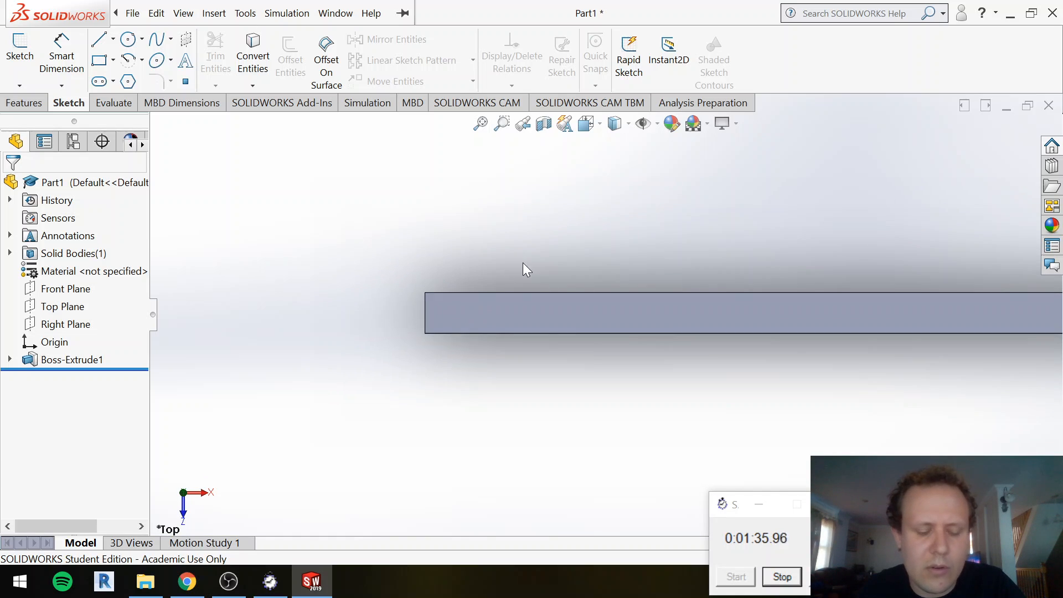
{"action": "left_click", "coordinate": [128, 59]}
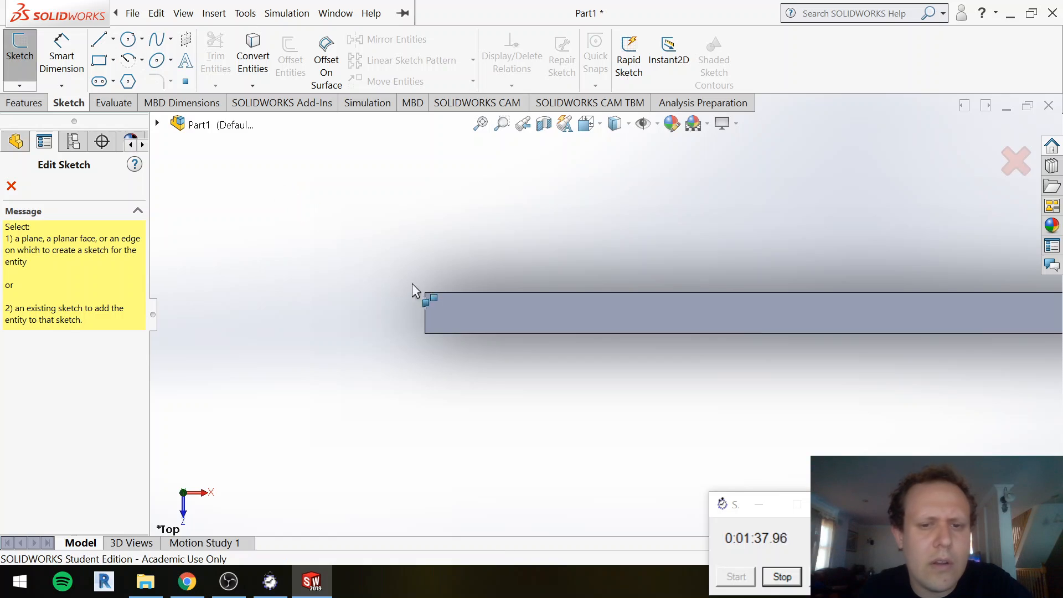
{"action": "left_click", "coordinate": [444, 303]}
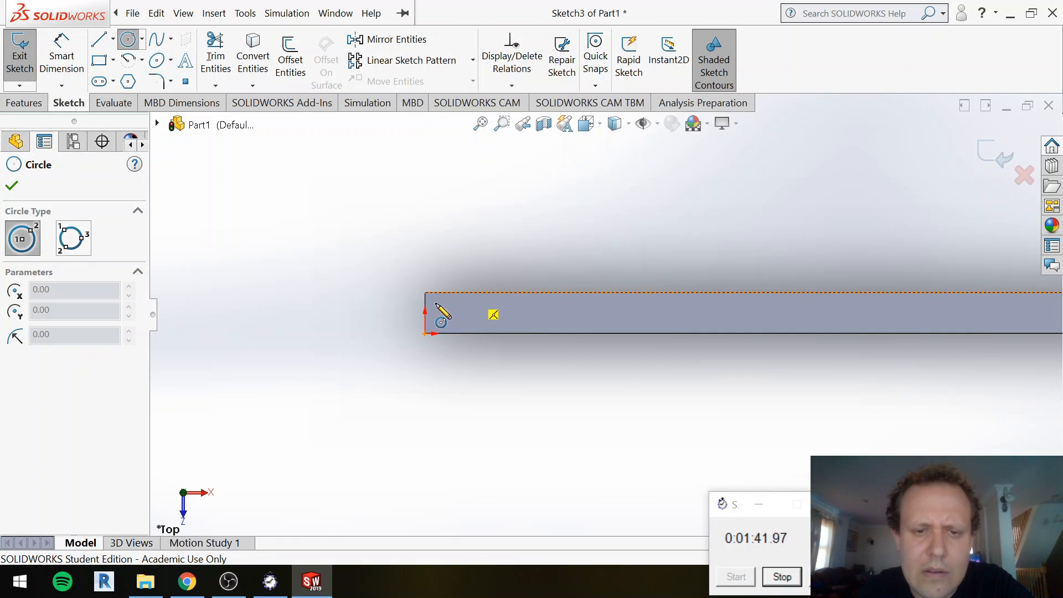
{"action": "scroll", "coordinate": [434, 310], "scroll_direction": "up", "scroll_amount": 5}
{"action": "scroll", "coordinate": [570, 304], "scroll_direction": "down", "scroll_amount": 4}
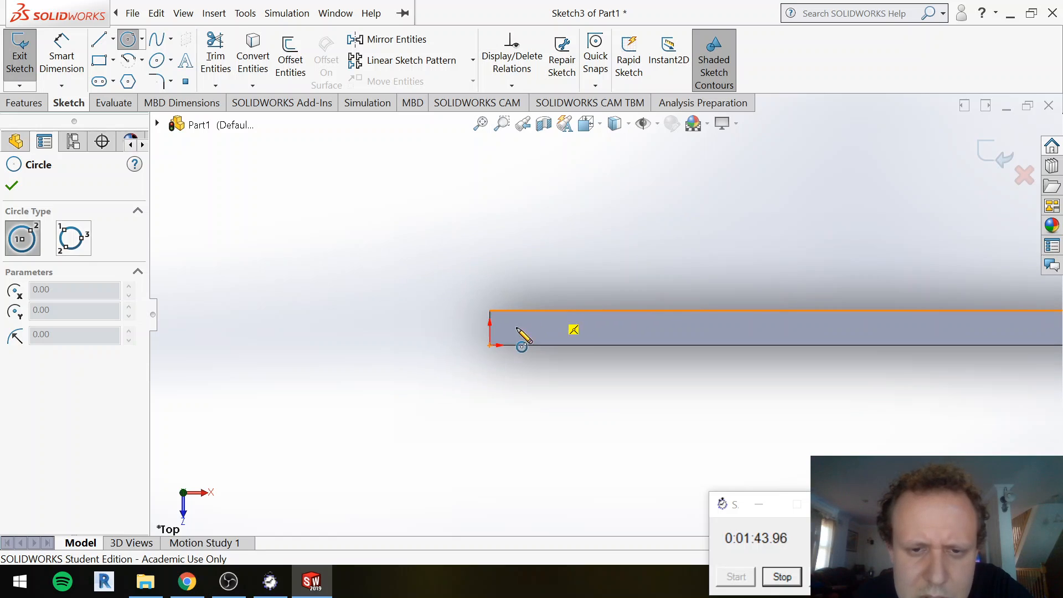
{"action": "scroll", "coordinate": [501, 330], "scroll_direction": "down", "scroll_amount": 4}
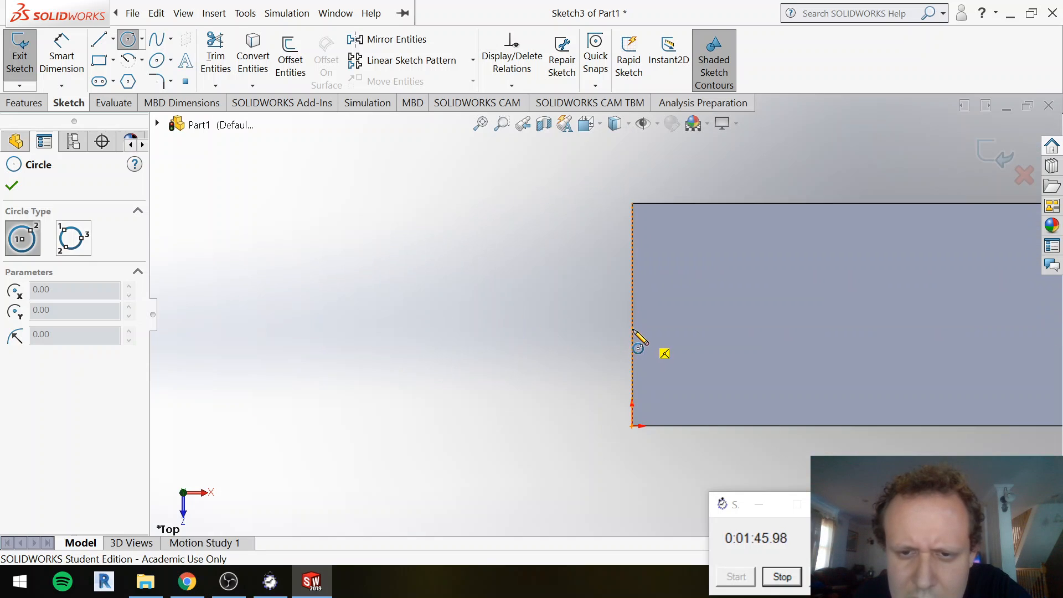
{"action": "left_click", "coordinate": [723, 315]}
{"action": "left_click", "coordinate": [748, 305]}
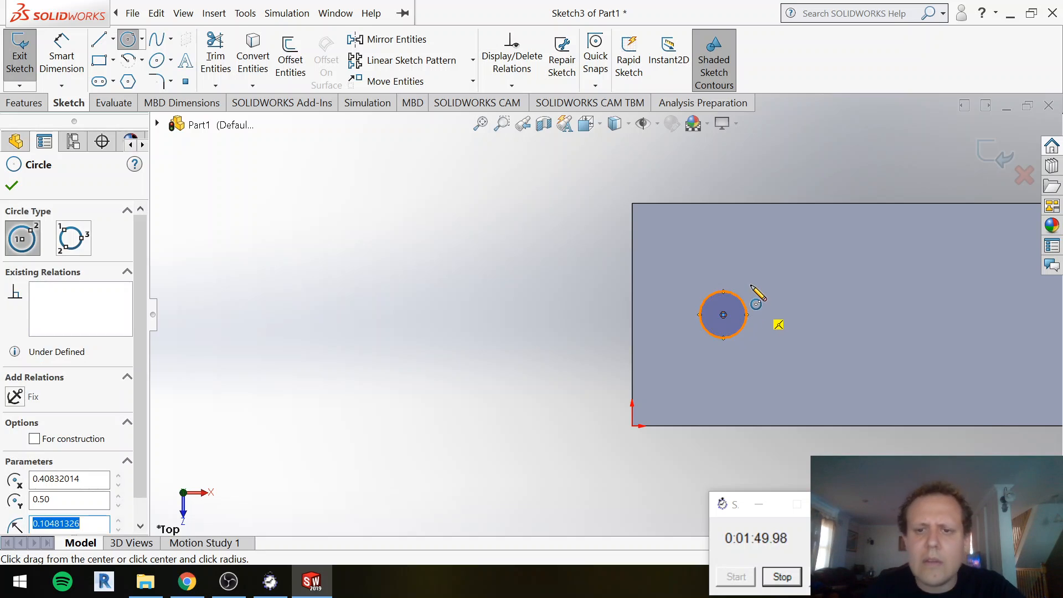
Step: Dimension the circle's diameter to 0.163 in
{"action": "key", "text": "d"}
{"action": "left_click", "coordinate": [746, 305]}
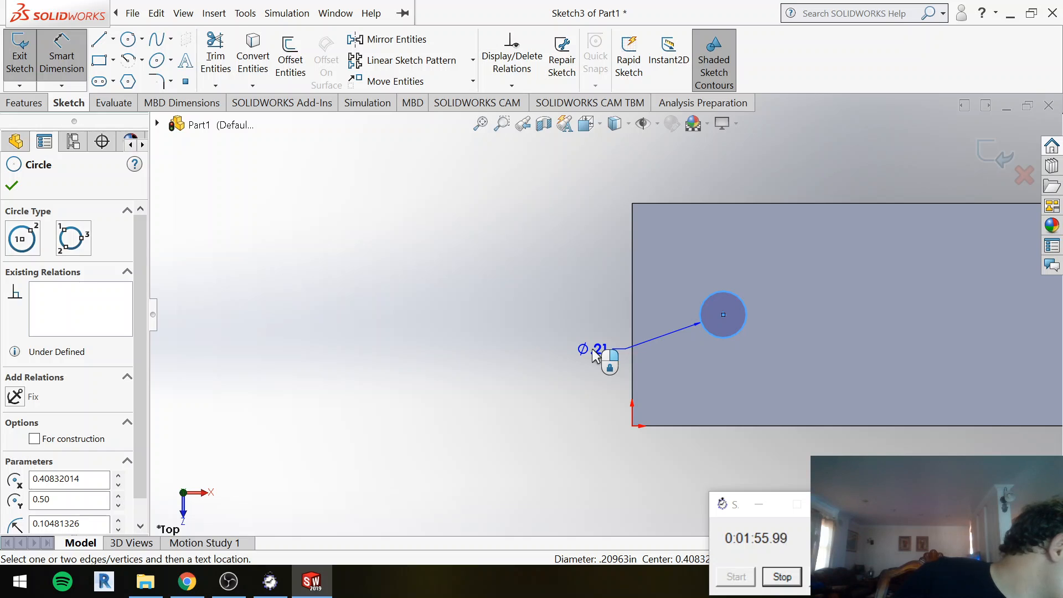
{"action": "left_click", "coordinate": [593, 349]}
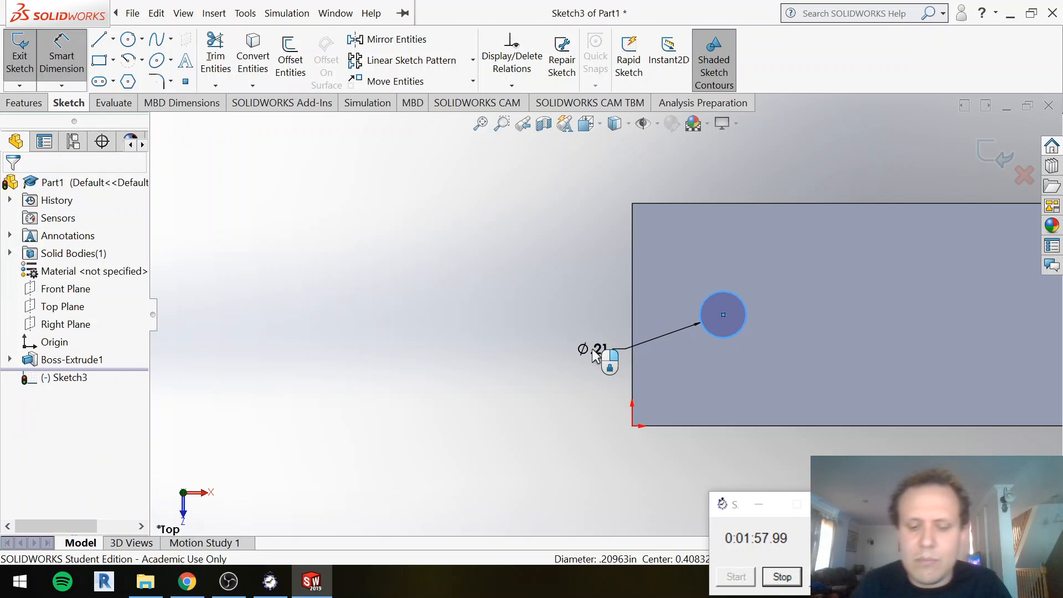
{"action": "type", "text": ".1"}
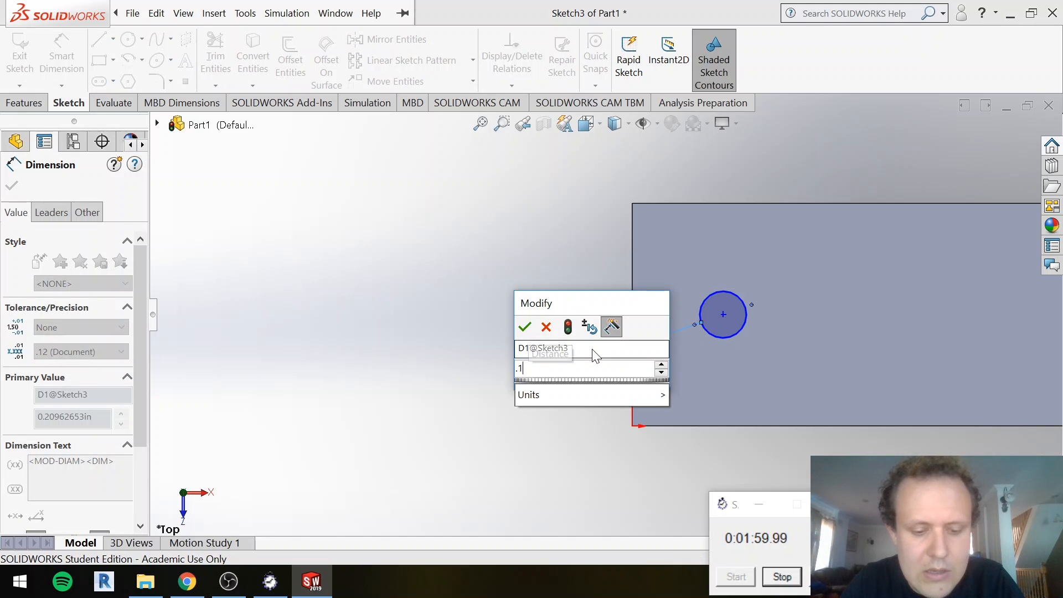
{"action": "type", "text": "63"}
{"action": "key", "text": "Return"}
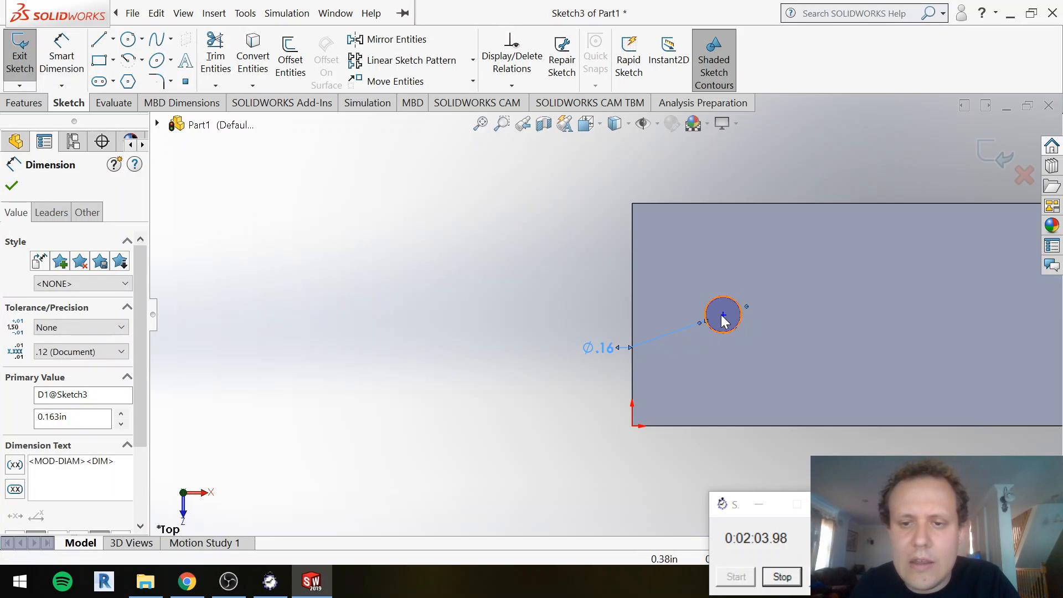
{"action": "left_click", "coordinate": [634, 323]}
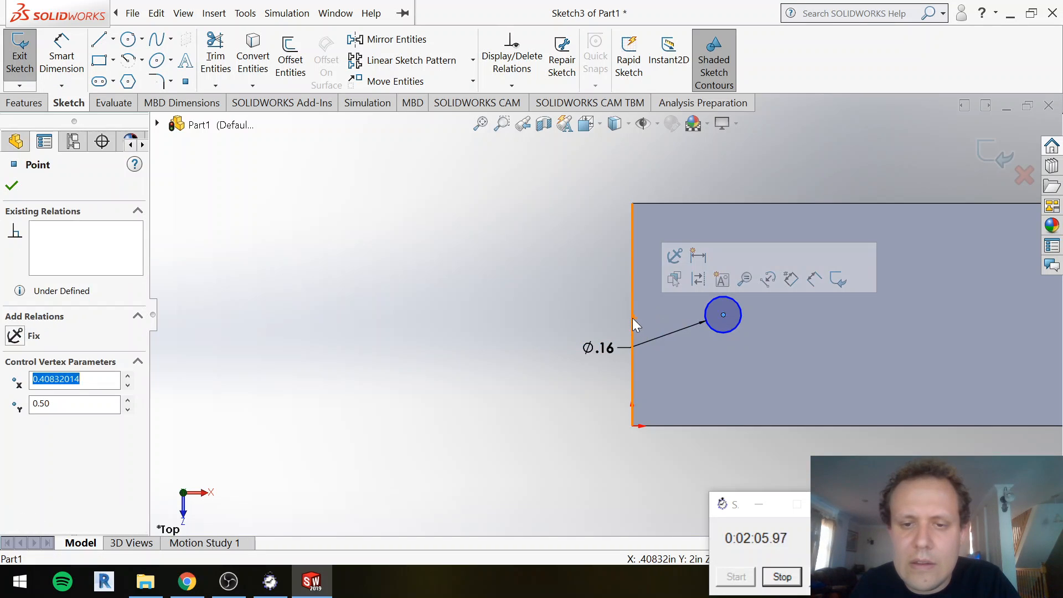
{"action": "key", "text": "Escape"}
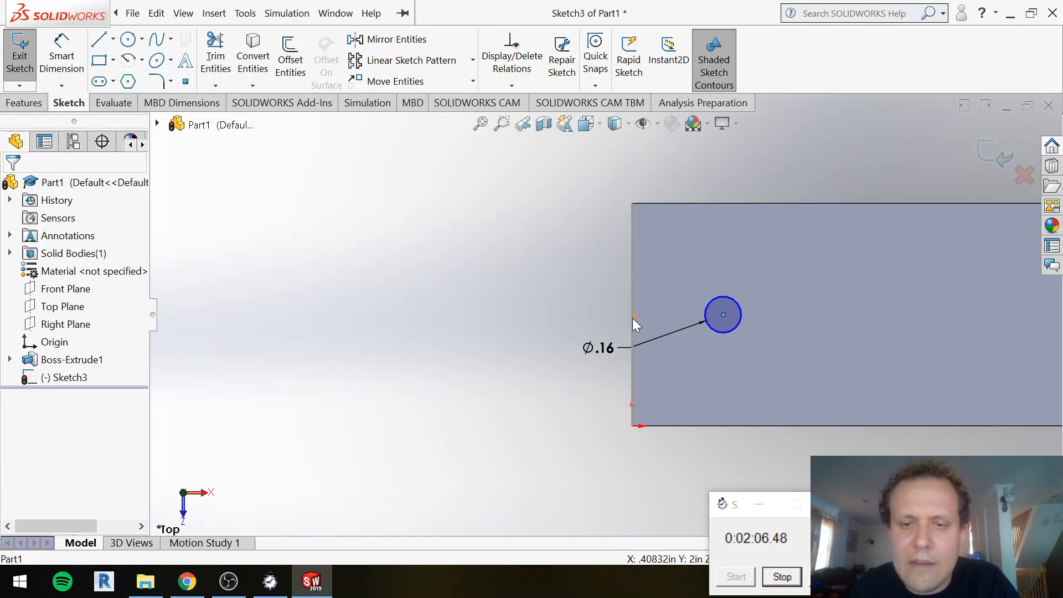
{"action": "left_click", "coordinate": [724, 316]}
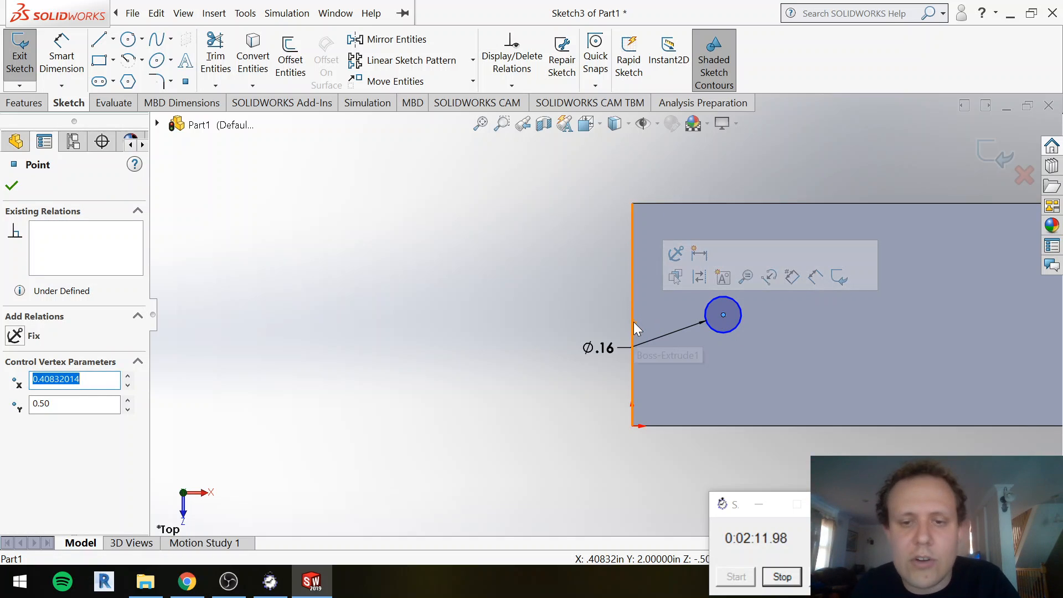
{"action": "left_click", "coordinate": [633, 323]}
Step: Dimension the circle's centre 0.5 in from the tube's end edge
{"action": "key", "text": "Return"}
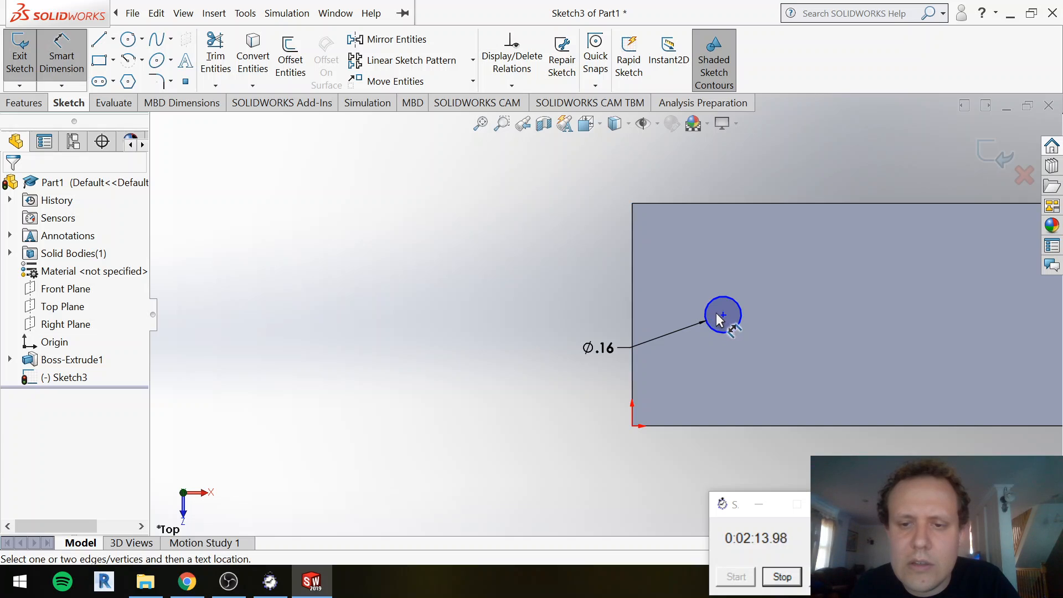
{"action": "left_click", "coordinate": [723, 316]}
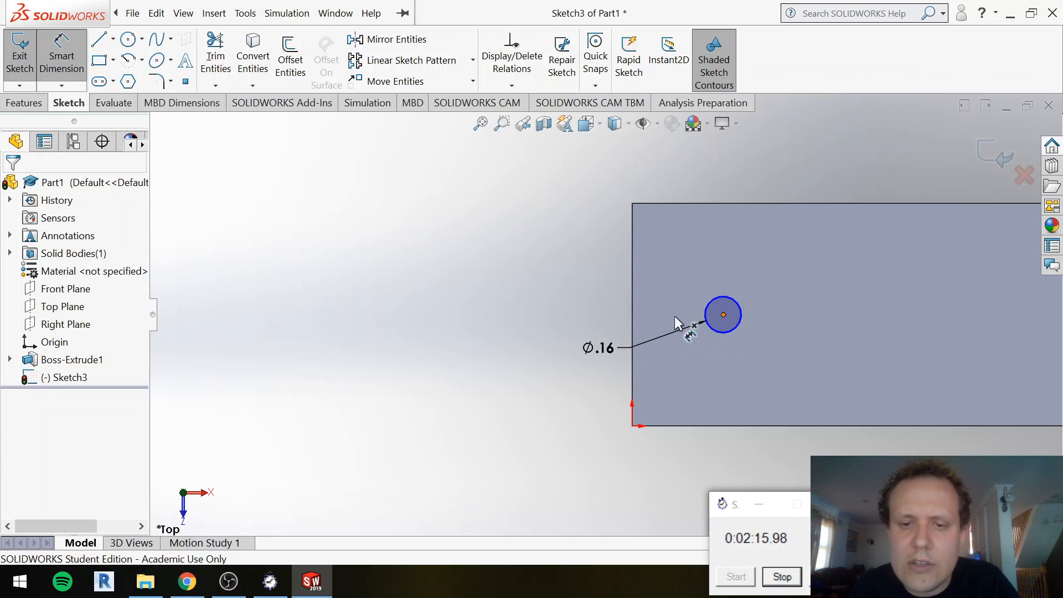
{"action": "left_click", "coordinate": [642, 323]}
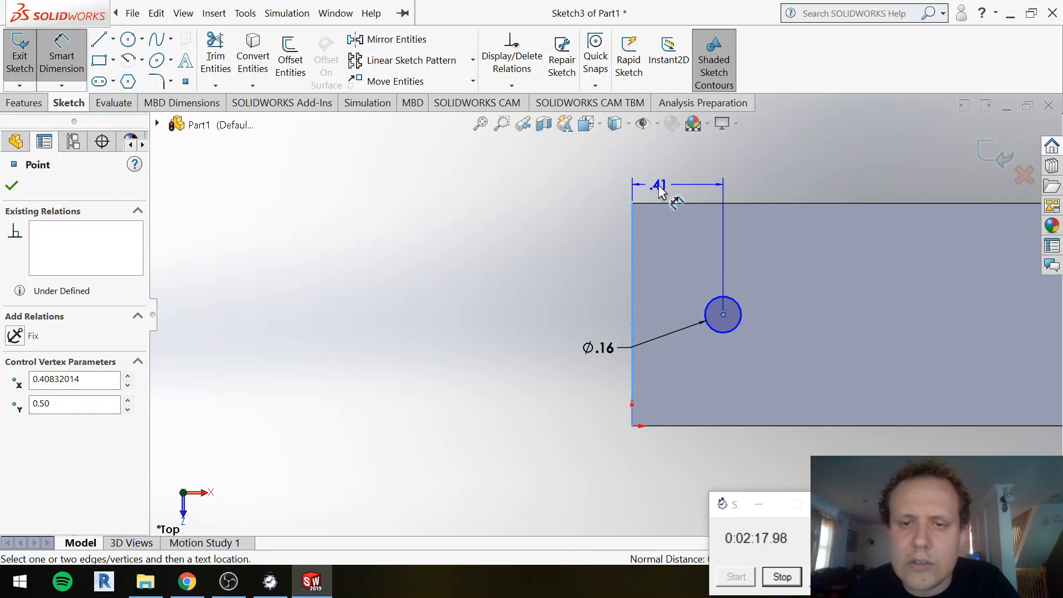
{"action": "left_click", "coordinate": [673, 355]}
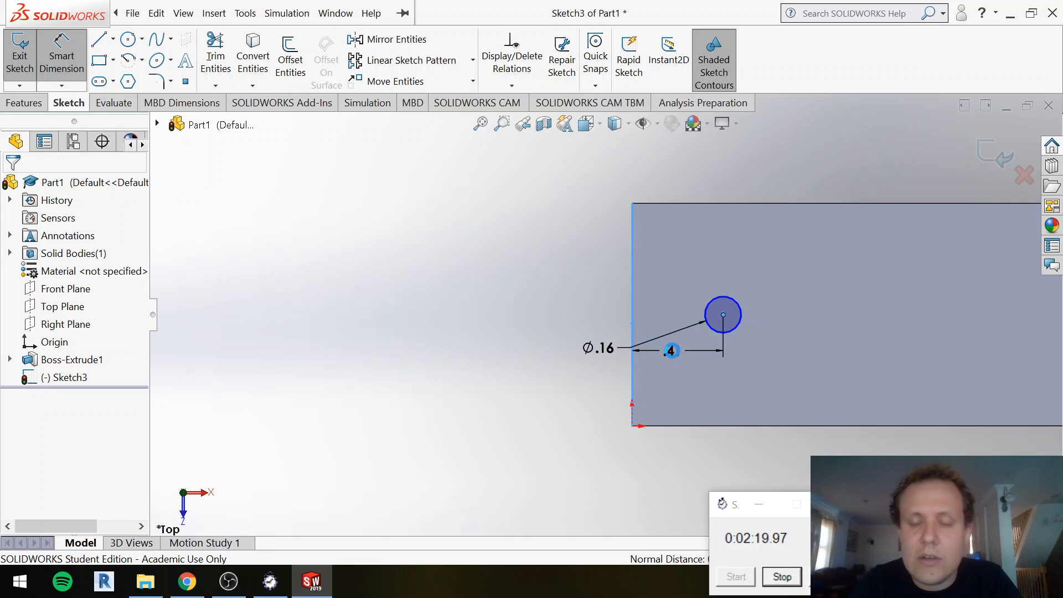
{"action": "double_click", "coordinate": [672, 351]}
{"action": "type", "text": ".5"}
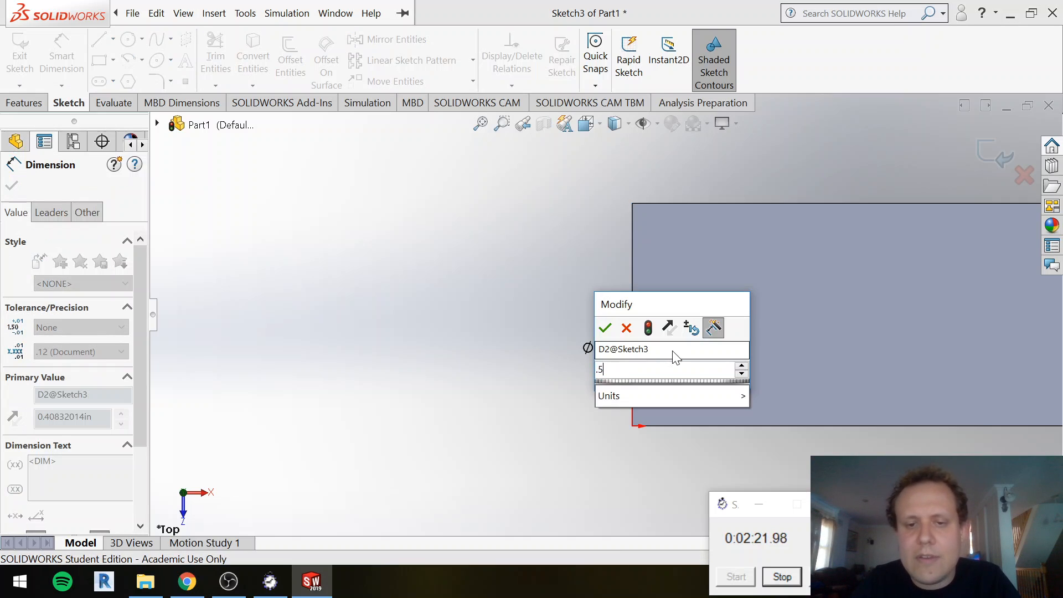
{"action": "key", "text": "Return"}
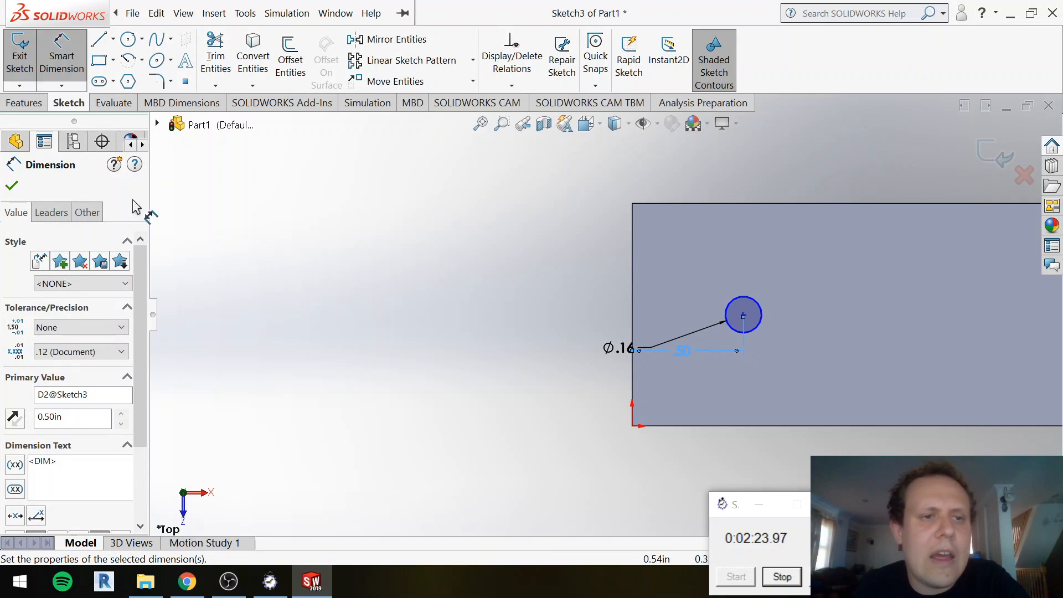
{"action": "scroll", "coordinate": [741, 264], "scroll_direction": "down", "scroll_amount": 2}
{"action": "scroll", "coordinate": [841, 326], "scroll_direction": "up", "scroll_amount": 4}
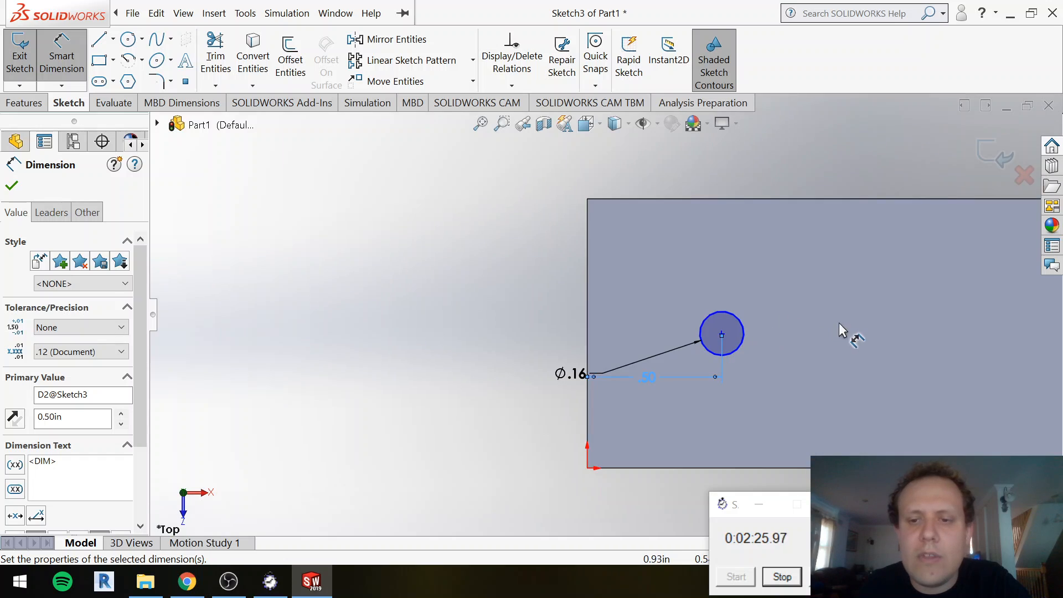
{"action": "middle_click_drag", "start_coordinate": [755, 340], "coordinate": [851, 345]}
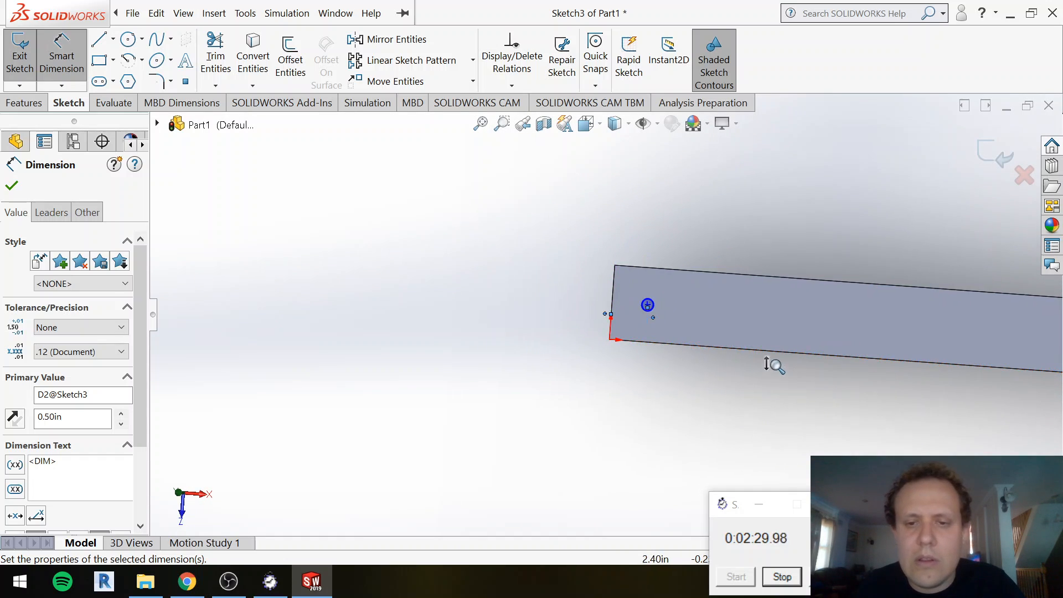
{"action": "middle_click_drag", "start_coordinate": [772, 364], "coordinate": [786, 384]}
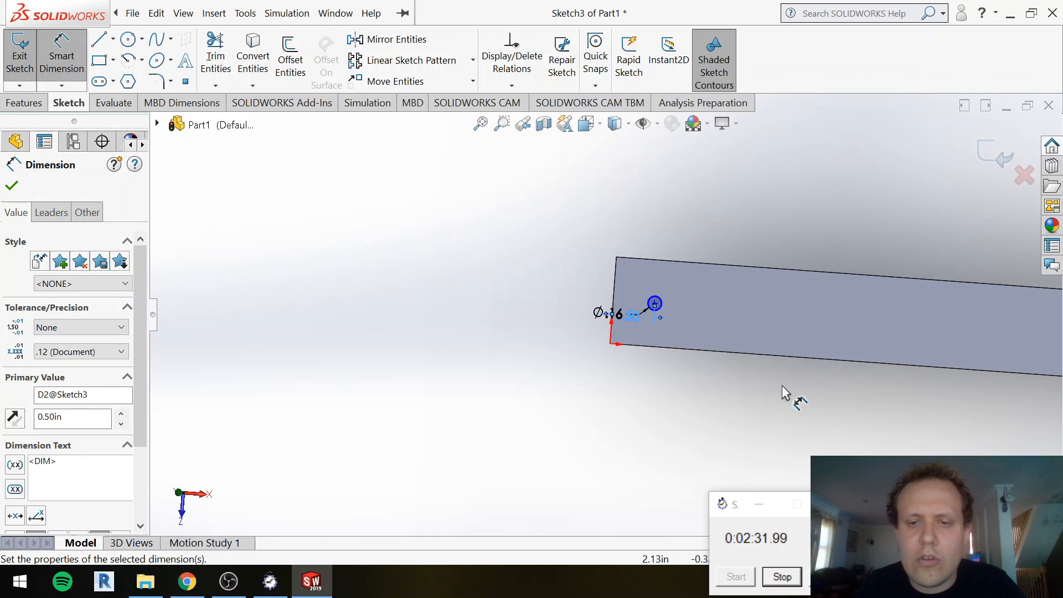
{"action": "left_click", "coordinate": [783, 385]}
{"action": "mouse_move", "coordinate": [796, 387]}
{"action": "middle_mouse_down", "text": "ctrl"}
{"action": "mouse_move", "coordinate": [785, 397]}
{"action": "mouse_move", "coordinate": [586, 375]}
{"action": "mouse_move", "coordinate": [466, 393]}
{"action": "middle_mouse_up", "text": "ctrl"}
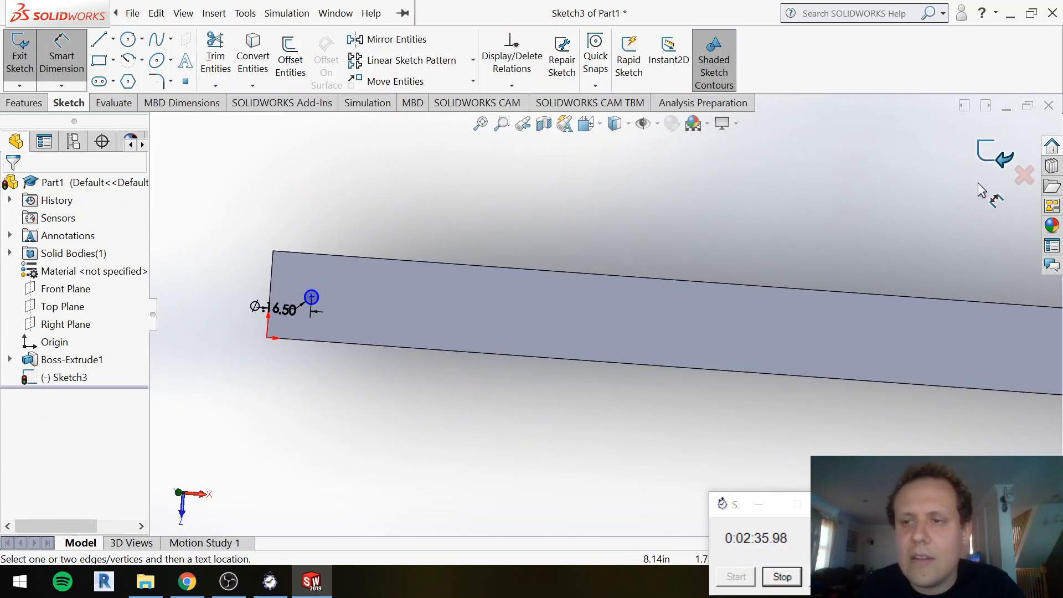
Step: Set up a linear sketch pattern of the hole circle along the X-axis with 1 in spacing and 29 instances
{"action": "key", "text": "ctrl+5"}
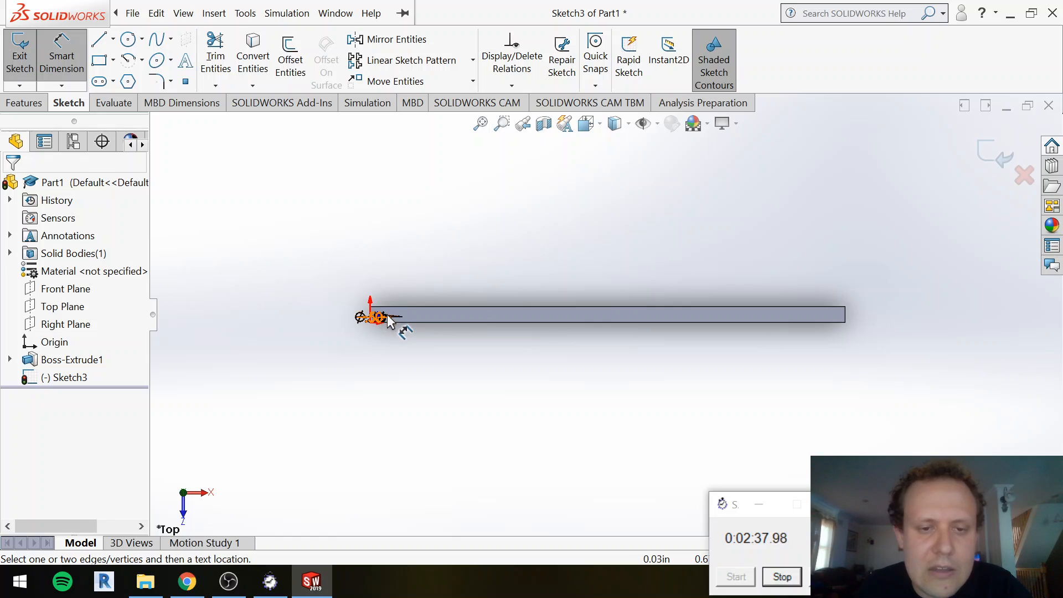
{"action": "scroll", "coordinate": [432, 326], "scroll_direction": "down", "scroll_amount": 6}
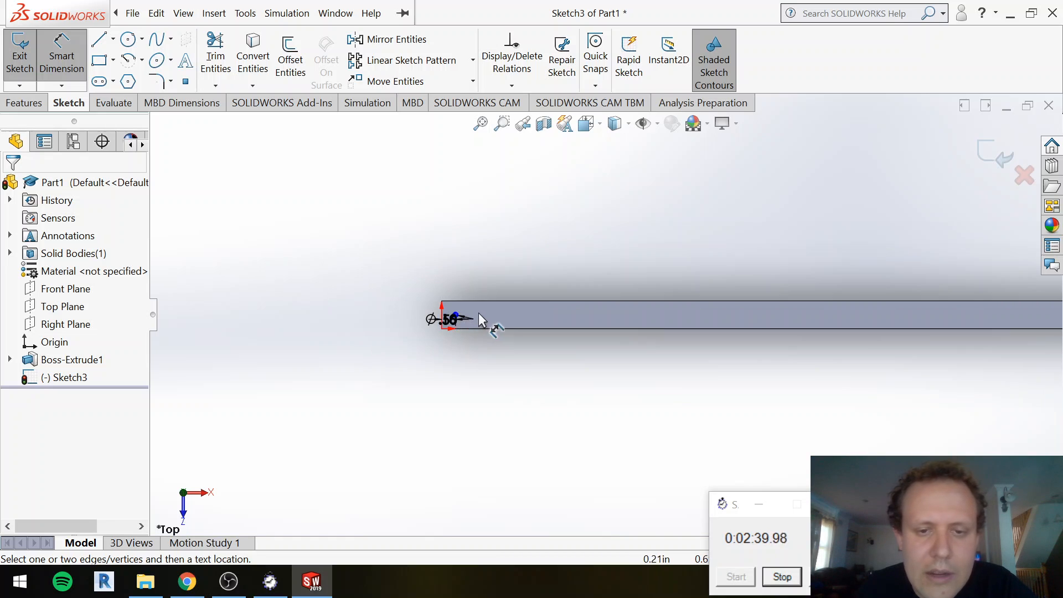
{"action": "scroll", "coordinate": [525, 315], "scroll_direction": "down", "scroll_amount": 2}
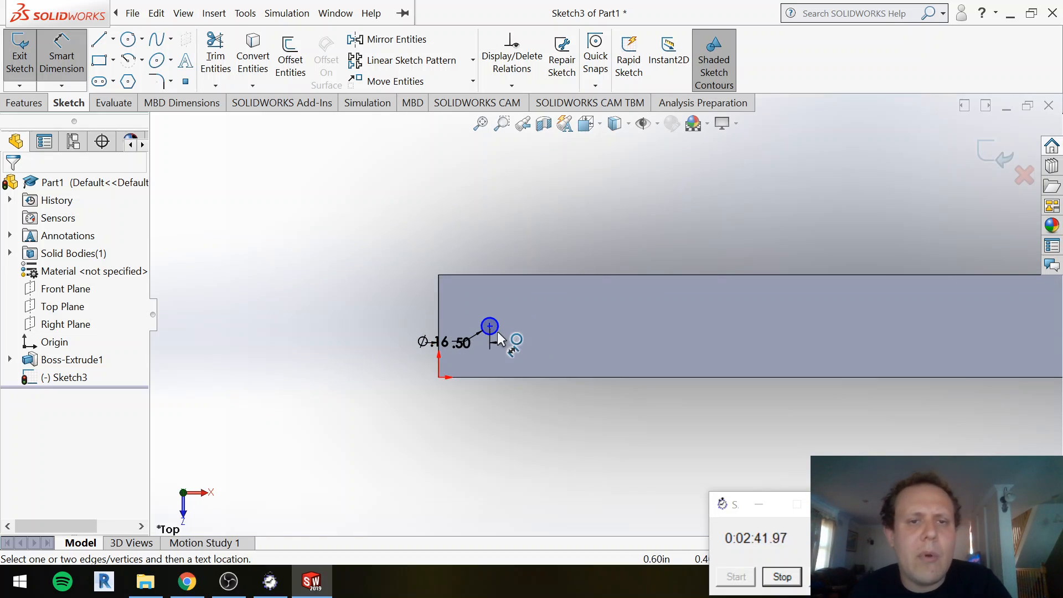
{"action": "left_click", "coordinate": [417, 64]}
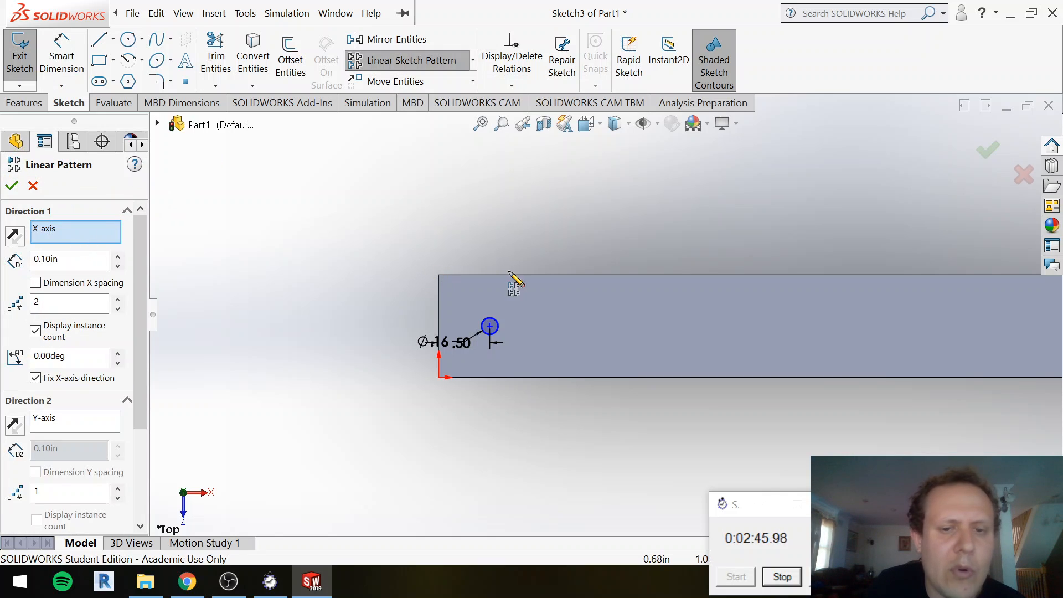
{"action": "left_click", "coordinate": [491, 324]}
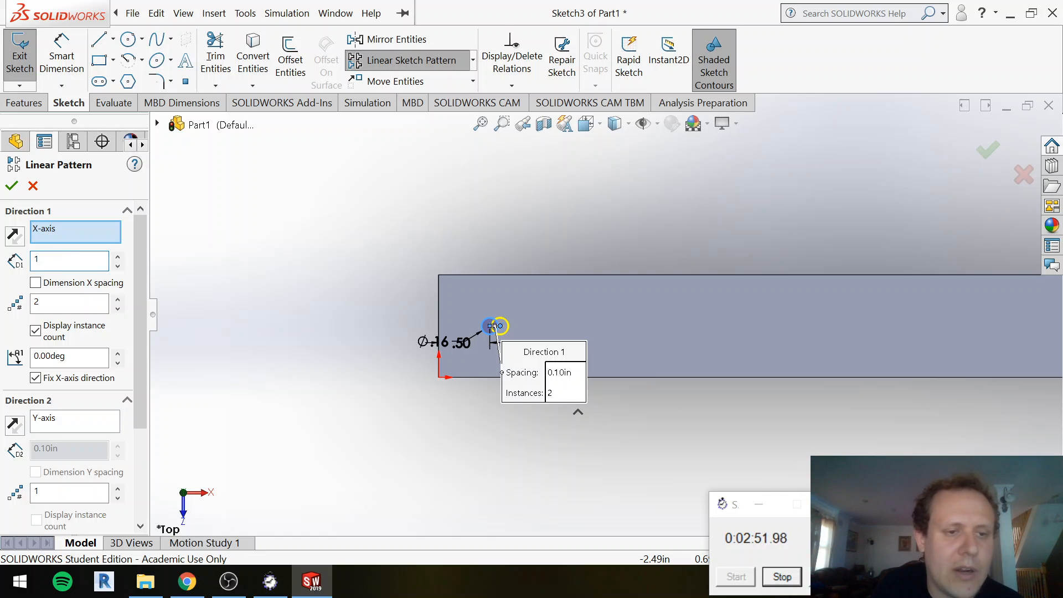
{"action": "type", "text": "1"}
{"action": "key", "text": "Return"}
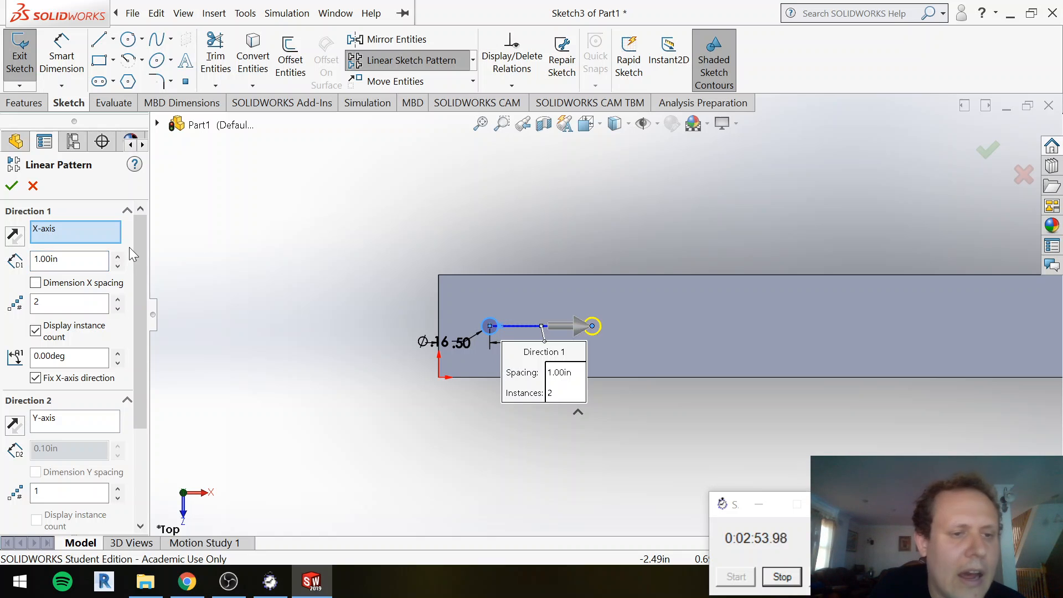
{"action": "key", "text": "Tab"}
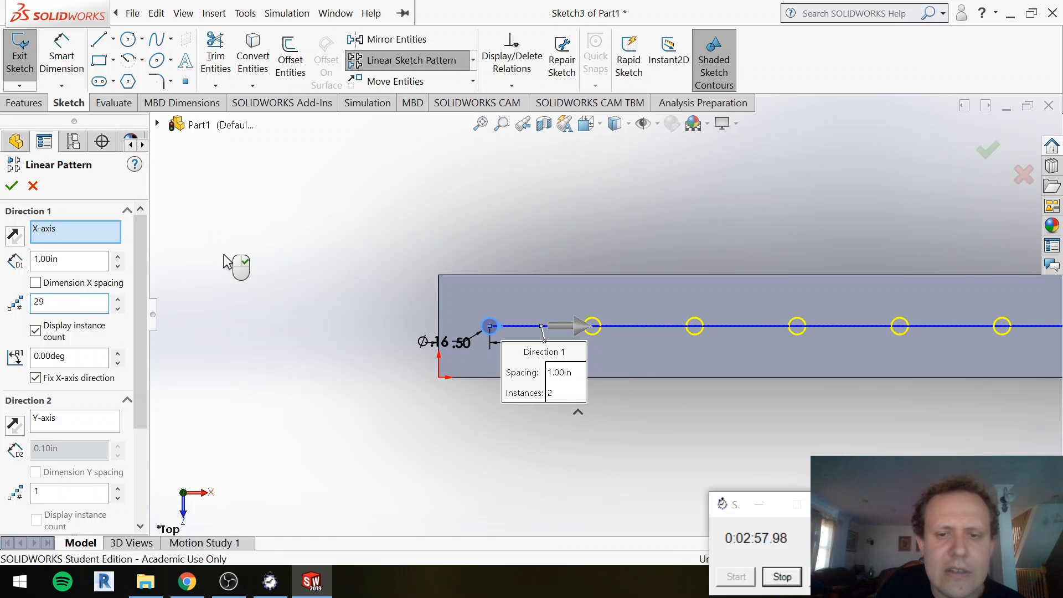
Step: Set the hole pattern's instance count to 30 and complete the pattern
{"action": "scroll", "coordinate": [540, 282], "scroll_direction": "down", "scroll_amount": 5}
{"action": "scroll", "coordinate": [689, 310], "scroll_direction": "up", "scroll_amount": 2}
{"action": "scroll", "coordinate": [689, 311], "scroll_direction": "up", "scroll_amount": 3}
{"action": "scroll", "coordinate": [867, 351], "scroll_direction": "up", "scroll_amount": 4}
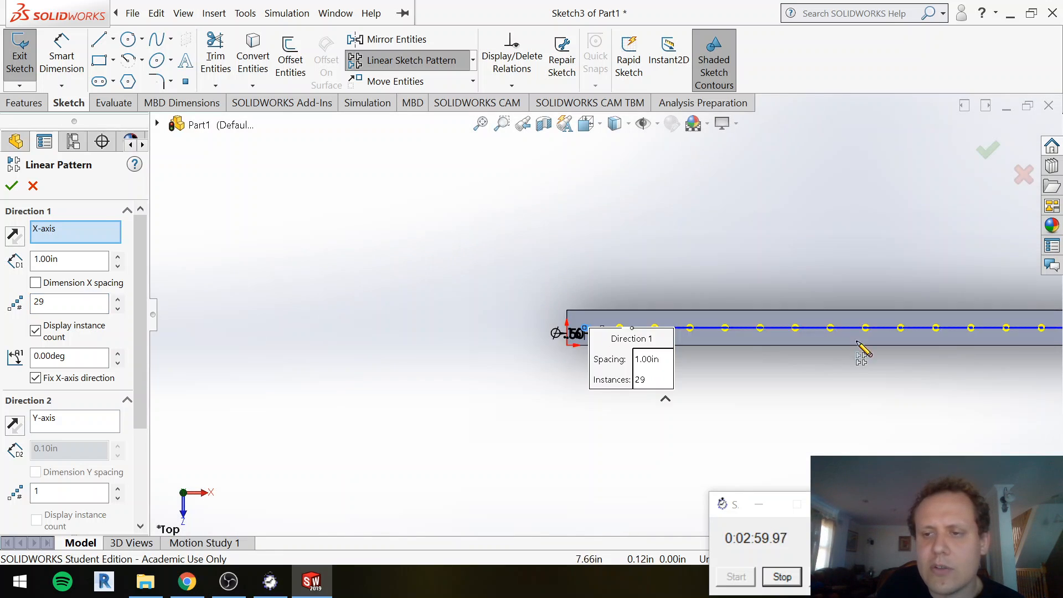
{"action": "scroll", "coordinate": [1041, 333], "scroll_direction": "up", "scroll_amount": 2}
{"action": "scroll", "coordinate": [1031, 327], "scroll_direction": "down", "scroll_amount": 2}
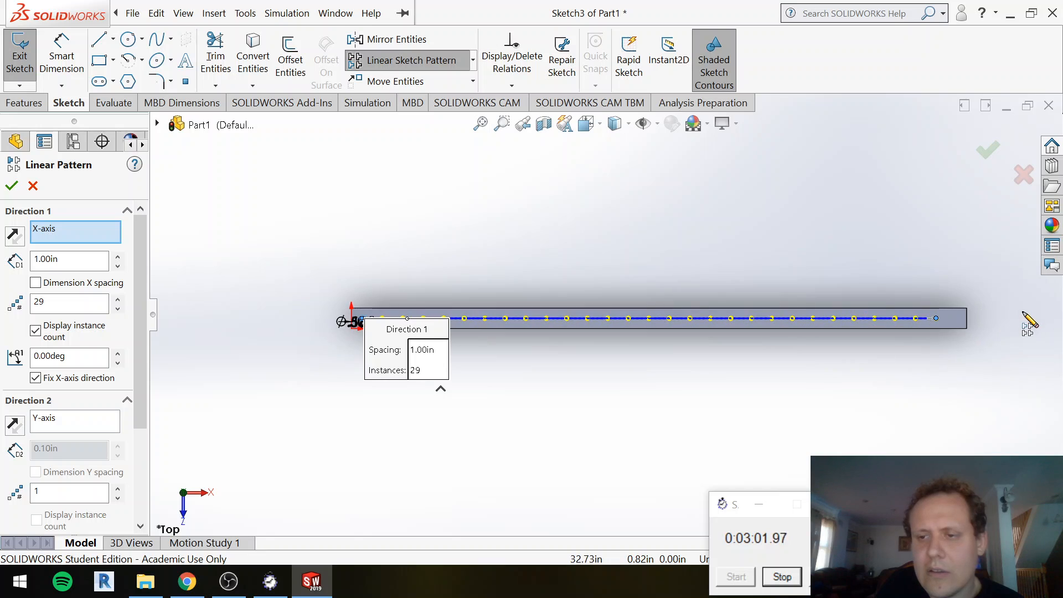
{"action": "double_click", "coordinate": [67, 304]}
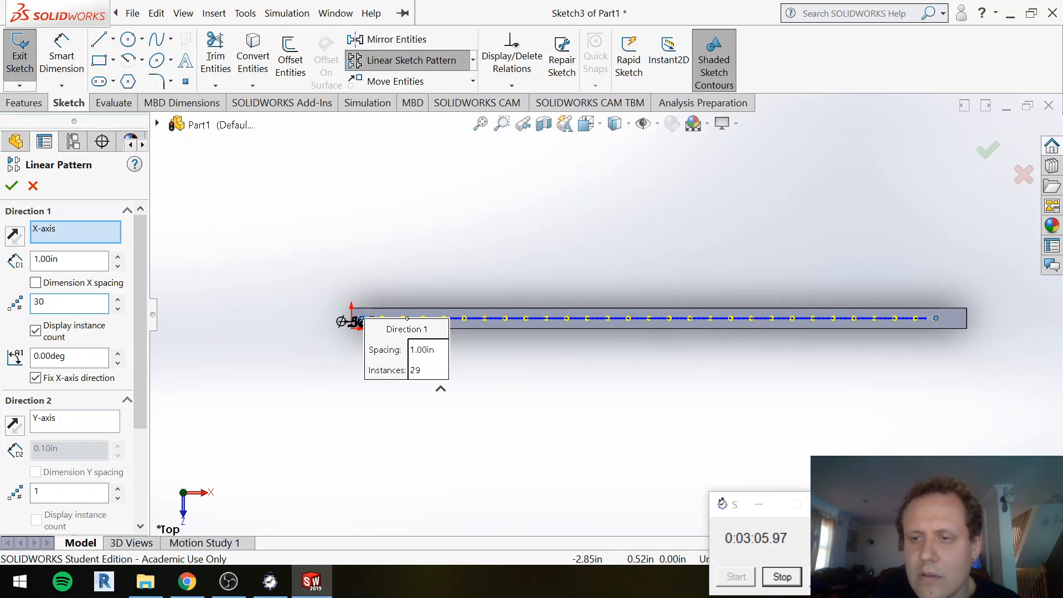
{"action": "left_click", "coordinate": [271, 335]}
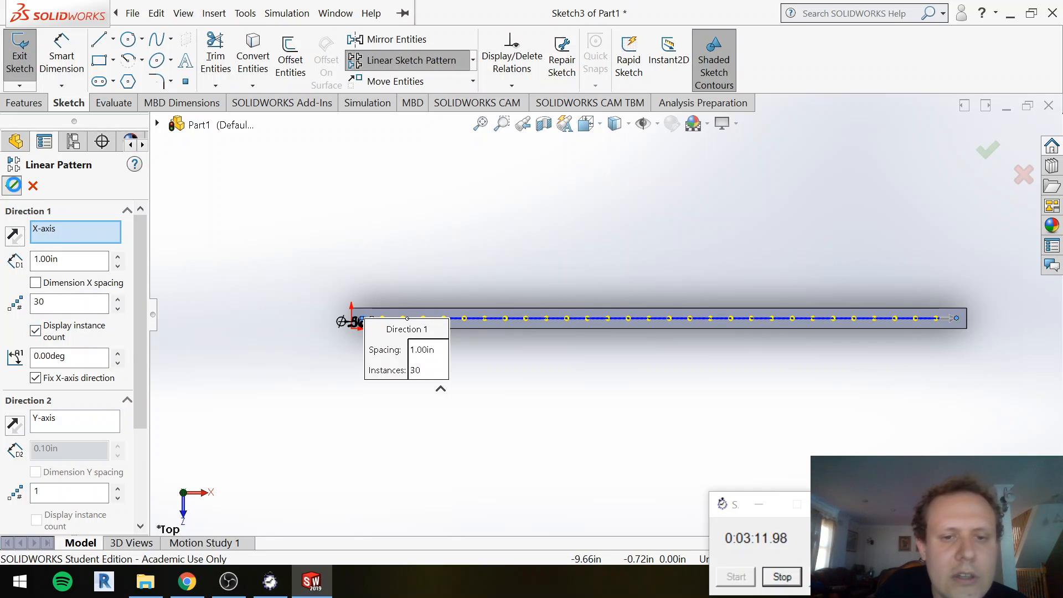
{"action": "left_click", "coordinate": [13, 185]}
{"action": "middle_click_drag", "start_coordinate": [374, 322], "coordinate": [413, 318], "text": "ctrl"}
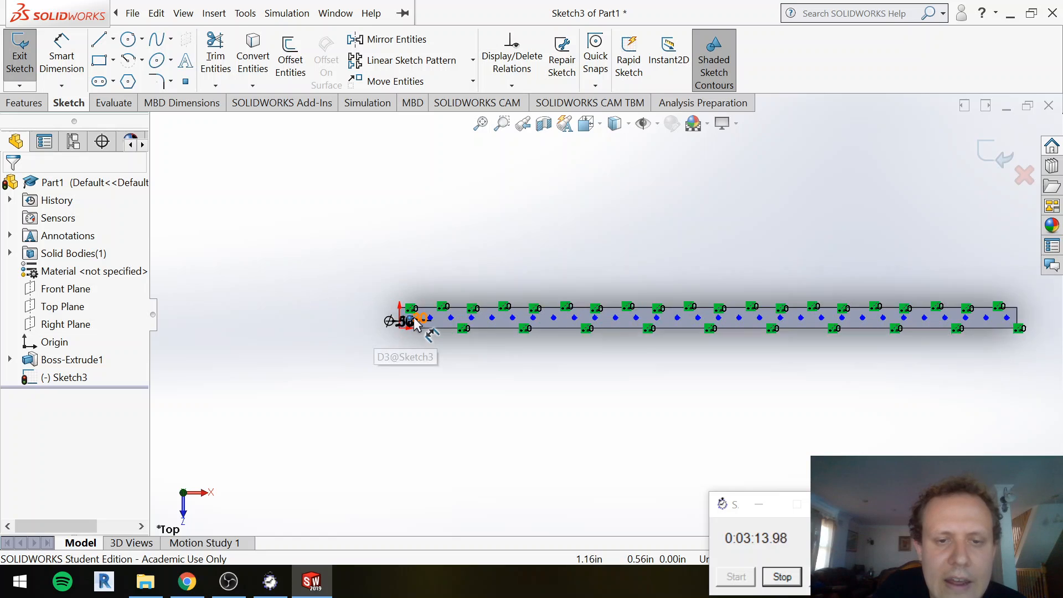
Step: Cut the patterned circles through the tube with a Through All extruded cut
{"action": "scroll", "coordinate": [414, 318], "scroll_direction": "down", "scroll_amount": 5}
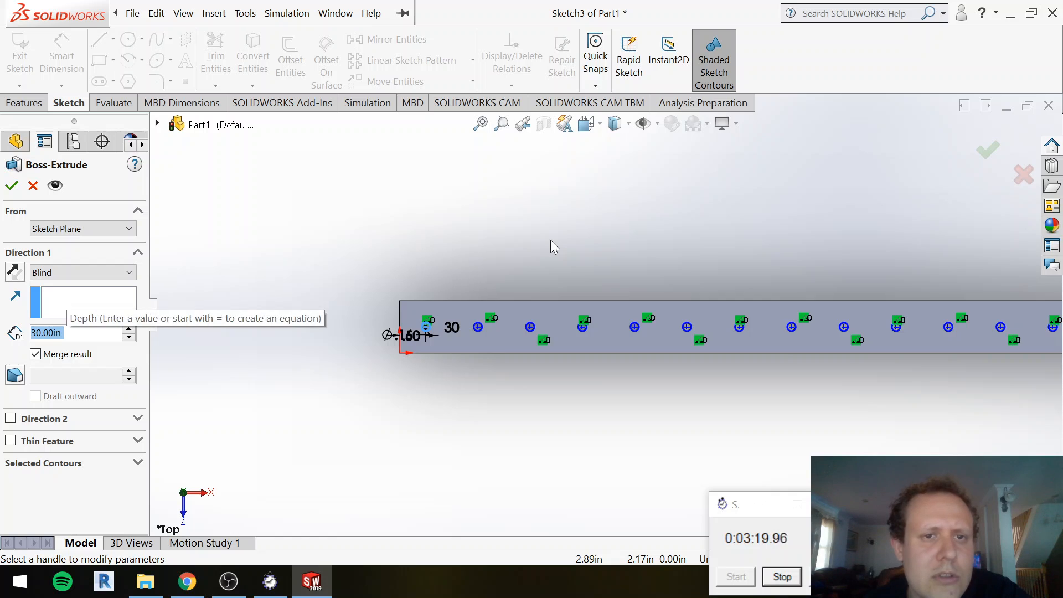
{"action": "key", "text": "Escape"}
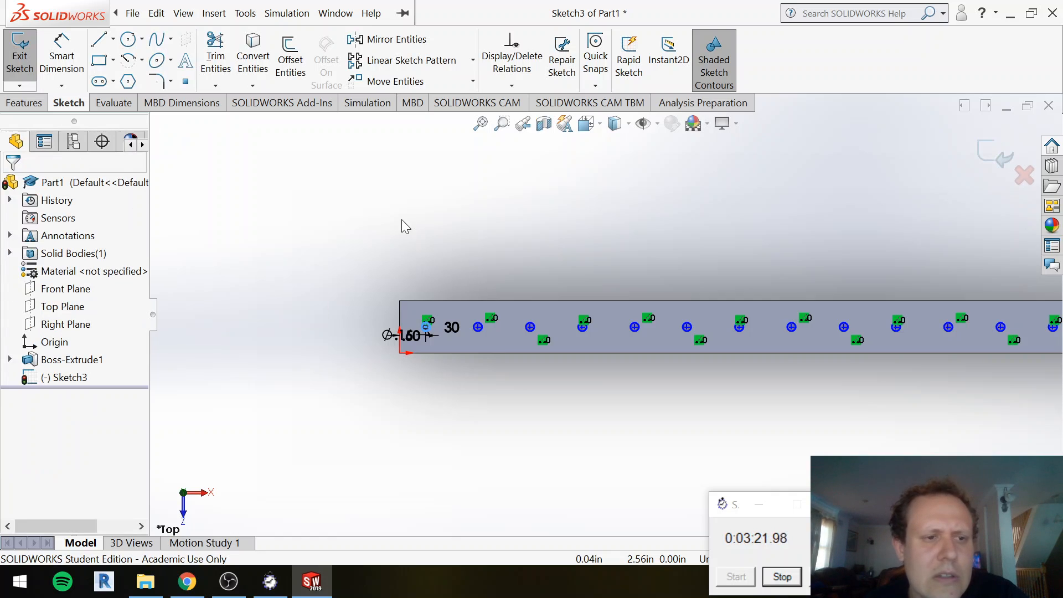
{"action": "left_click", "coordinate": [24, 103]}
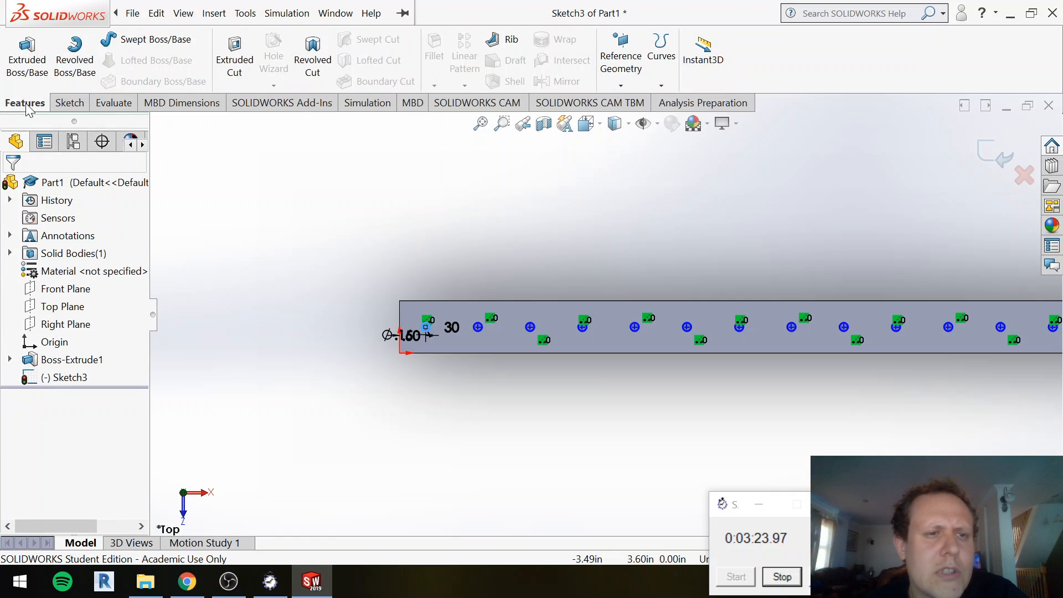
{"action": "left_click", "coordinate": [240, 78]}
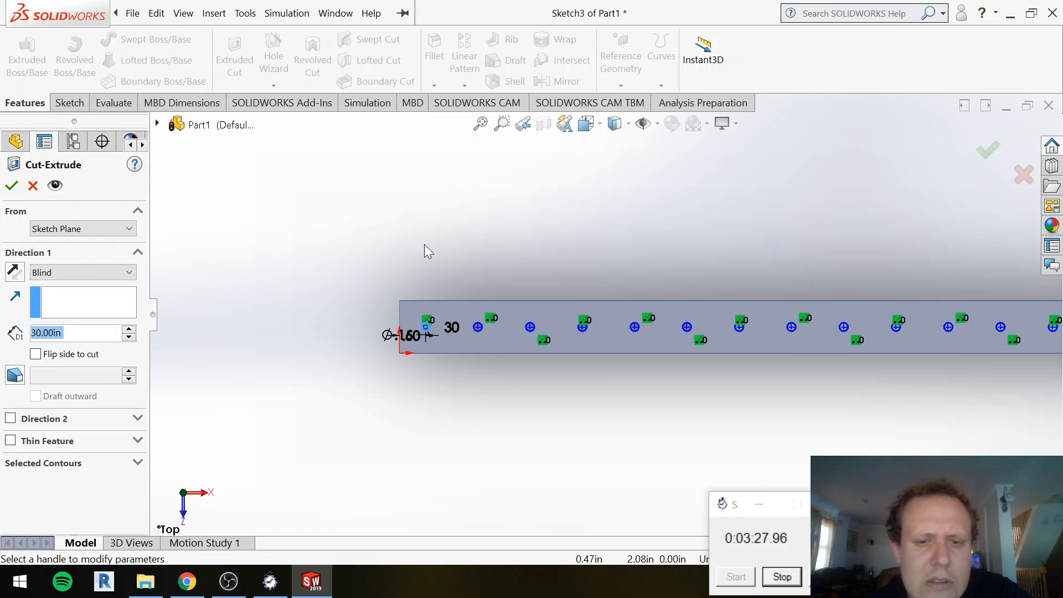
{"action": "left_click", "coordinate": [86, 272]}
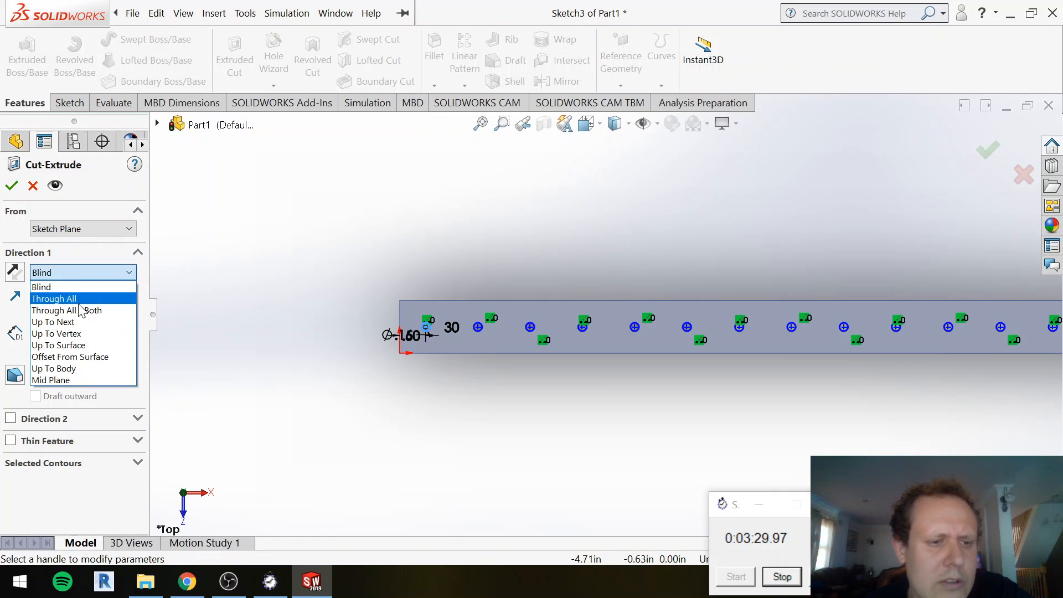
{"action": "left_click", "coordinate": [78, 300]}
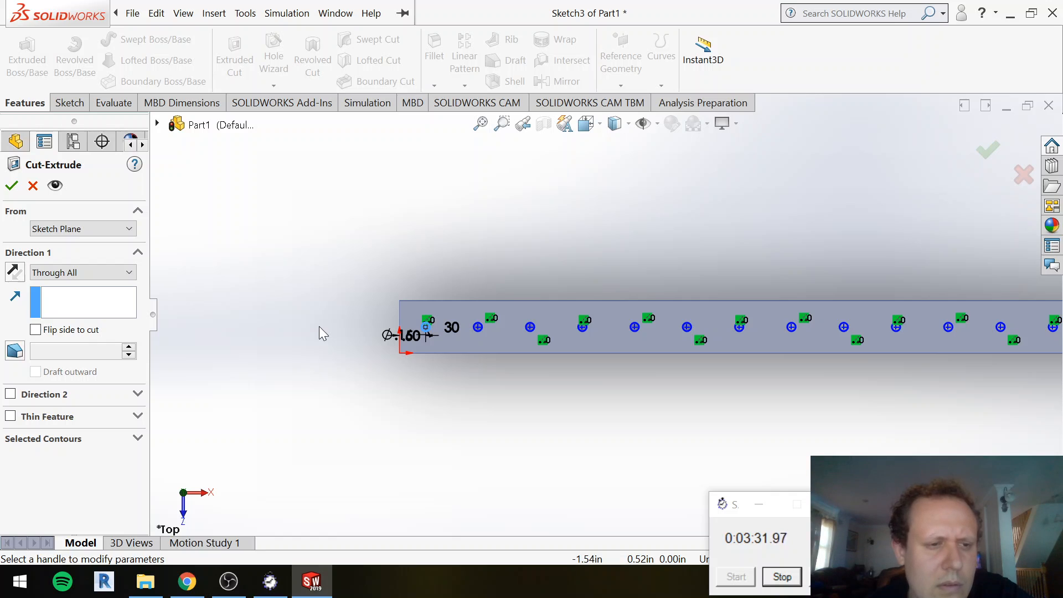
{"action": "mouse_move", "coordinate": [364, 313]}
{"action": "middle_mouse_down"}
{"action": "mouse_move", "coordinate": [434, 273]}
{"action": "mouse_move", "coordinate": [491, 290]}
{"action": "mouse_move", "coordinate": [498, 310]}
{"action": "mouse_move", "coordinate": [482, 320]}
{"action": "mouse_move", "coordinate": [467, 304]}
{"action": "mouse_move", "coordinate": [477, 314]}
{"action": "middle_mouse_up"}
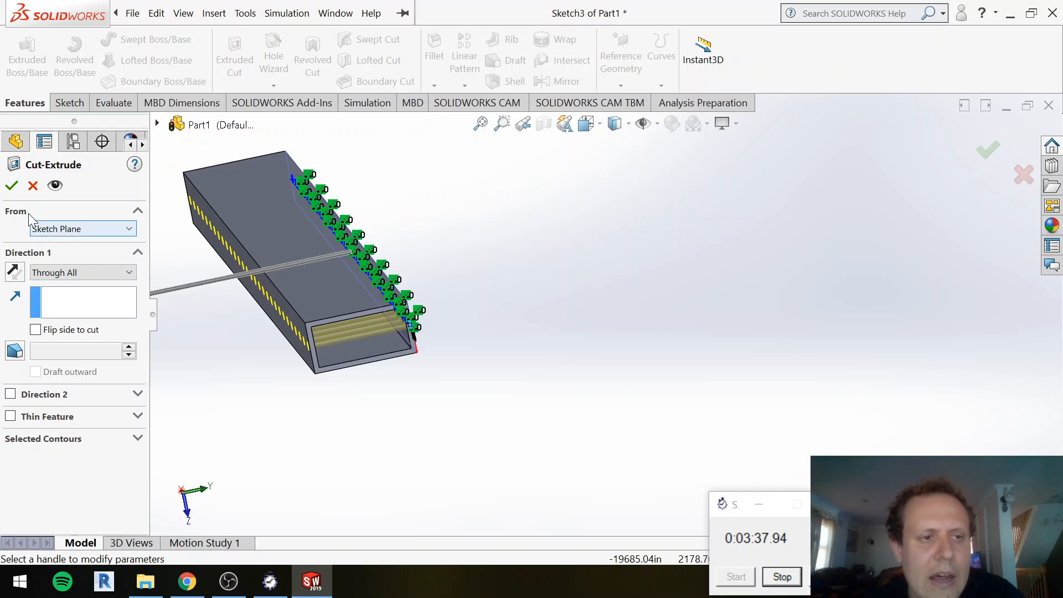
{"action": "left_click", "coordinate": [12, 186]}
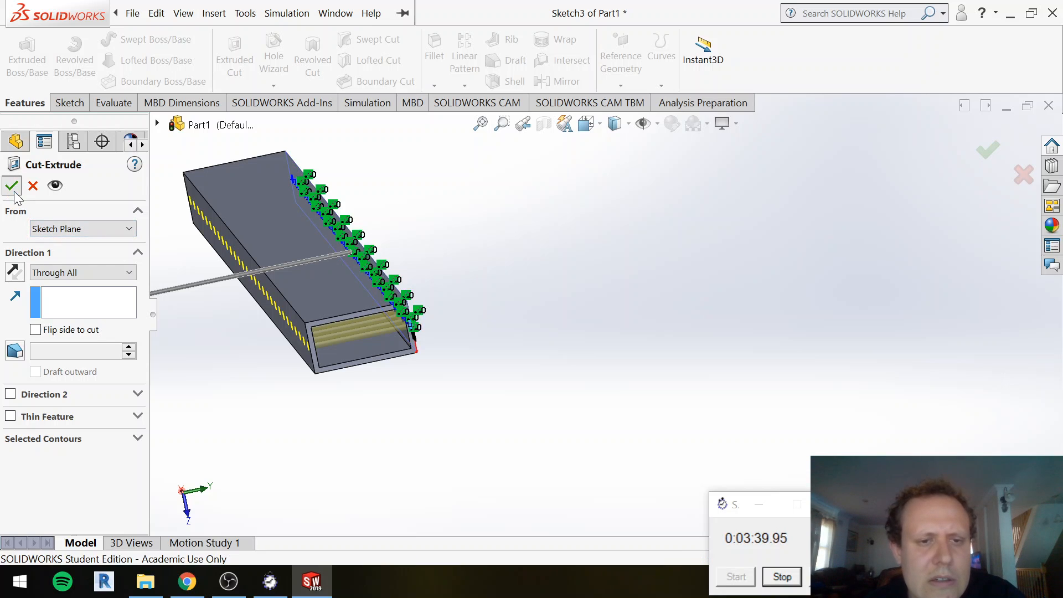
{"action": "left_click", "coordinate": [460, 283]}
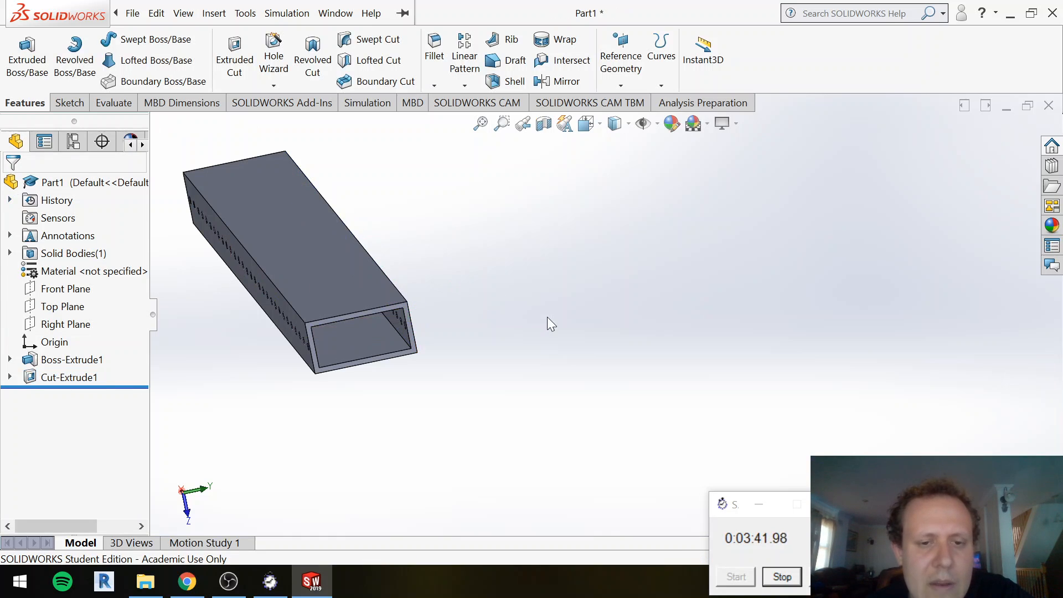
Step: Save the part in the Desktop's SW Drivetrain folder as "01 - Front and Back Rail"
{"action": "middle_click_drag", "start_coordinate": [488, 401], "coordinate": [464, 252]}
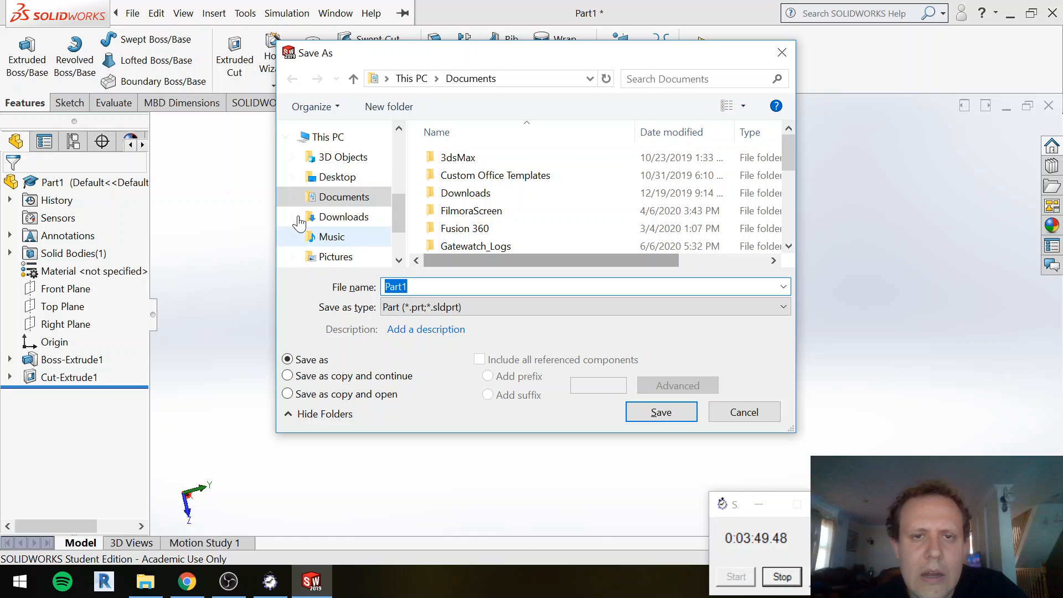
{"action": "left_click", "coordinate": [313, 177]}
{"action": "scroll", "coordinate": [535, 205], "scroll_direction": "down", "scroll_amount": 1}
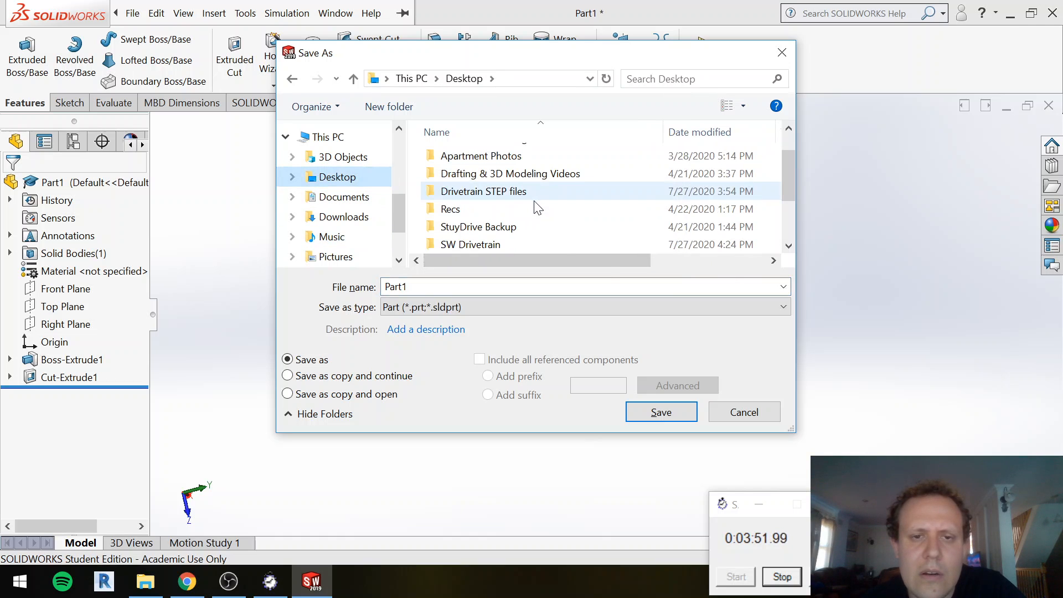
{"action": "scroll", "coordinate": [535, 222], "scroll_direction": "down", "scroll_amount": 2}
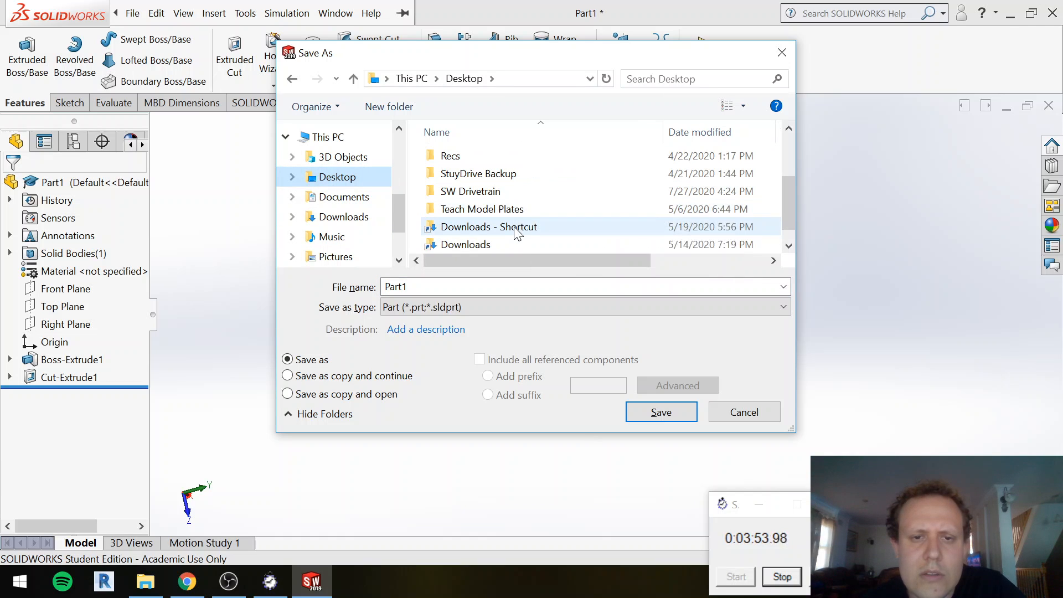
{"action": "scroll", "coordinate": [513, 222], "scroll_direction": "up", "scroll_amount": 1}
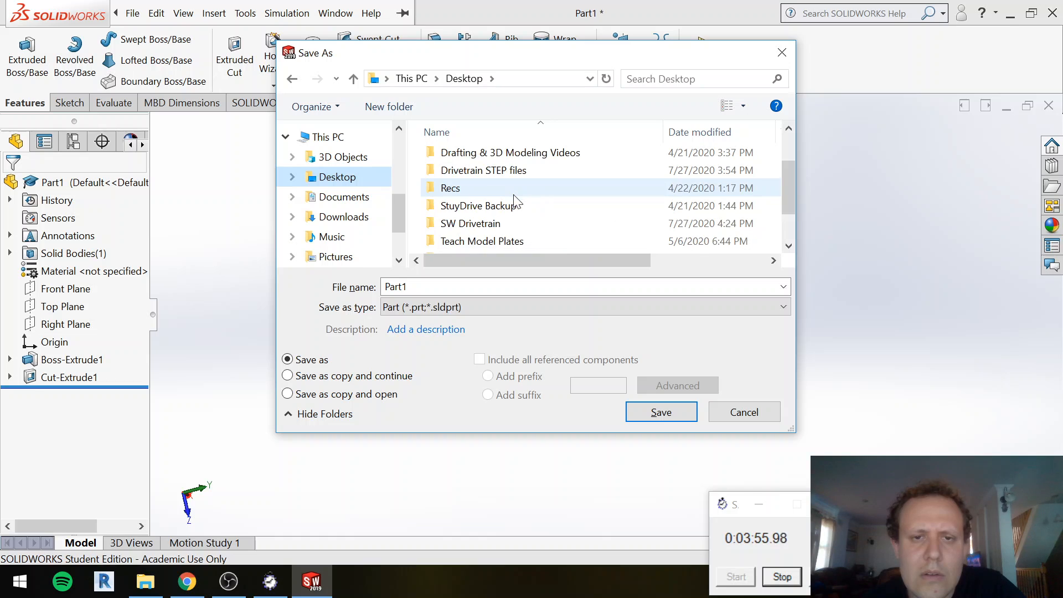
{"action": "scroll", "coordinate": [507, 208], "scroll_direction": "down", "scroll_amount": 1}
{"action": "double_click", "coordinate": [488, 174]}
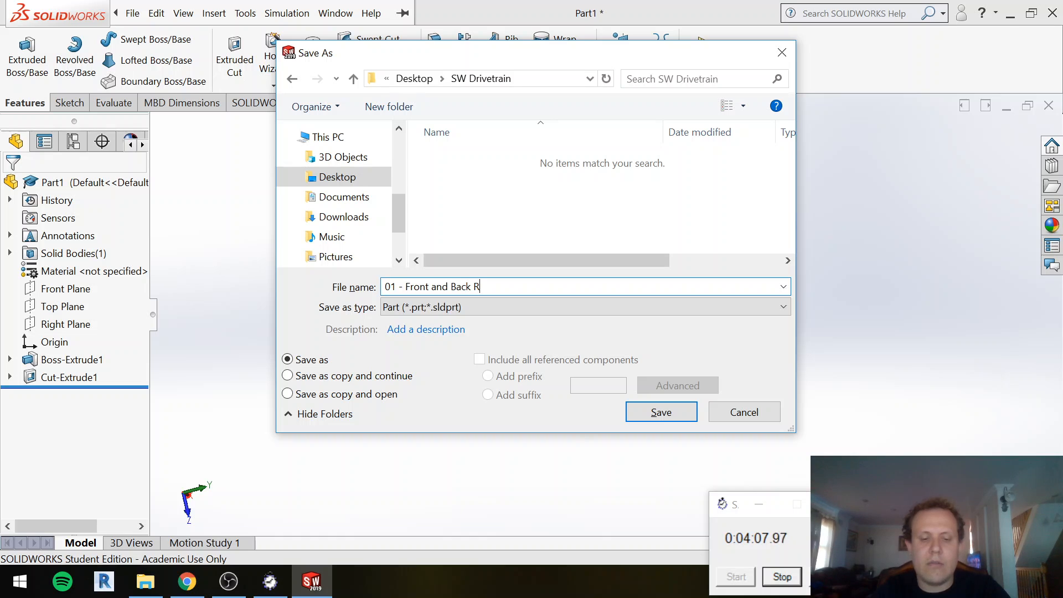
{"action": "key", "text": "Return"}
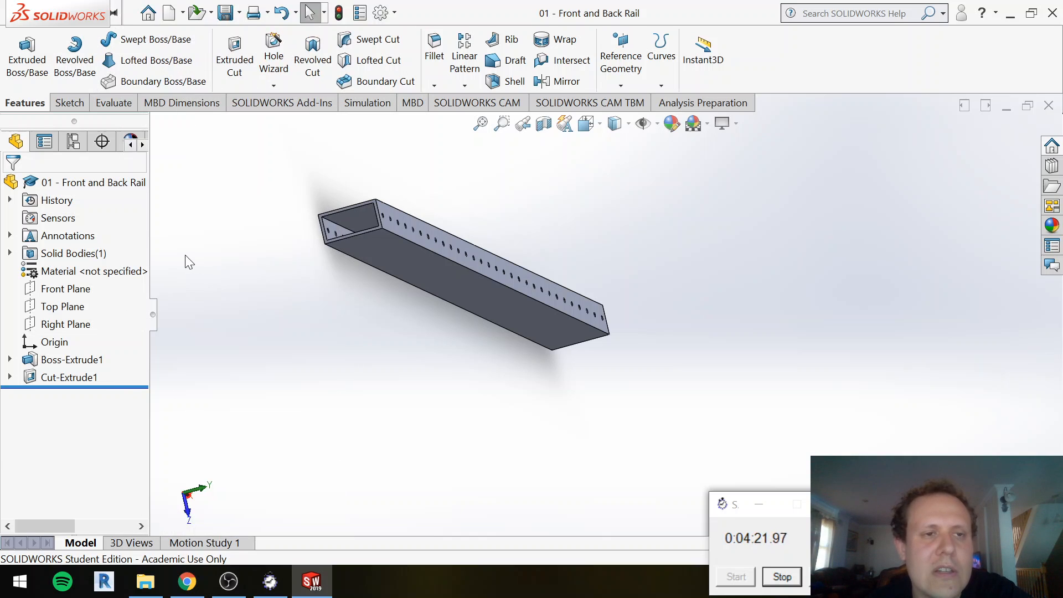
Step: Save the part under the new name "02 - Left and Right Rail" in the same SW Drivetrain folder
{"action": "left_click", "coordinate": [138, 16]}
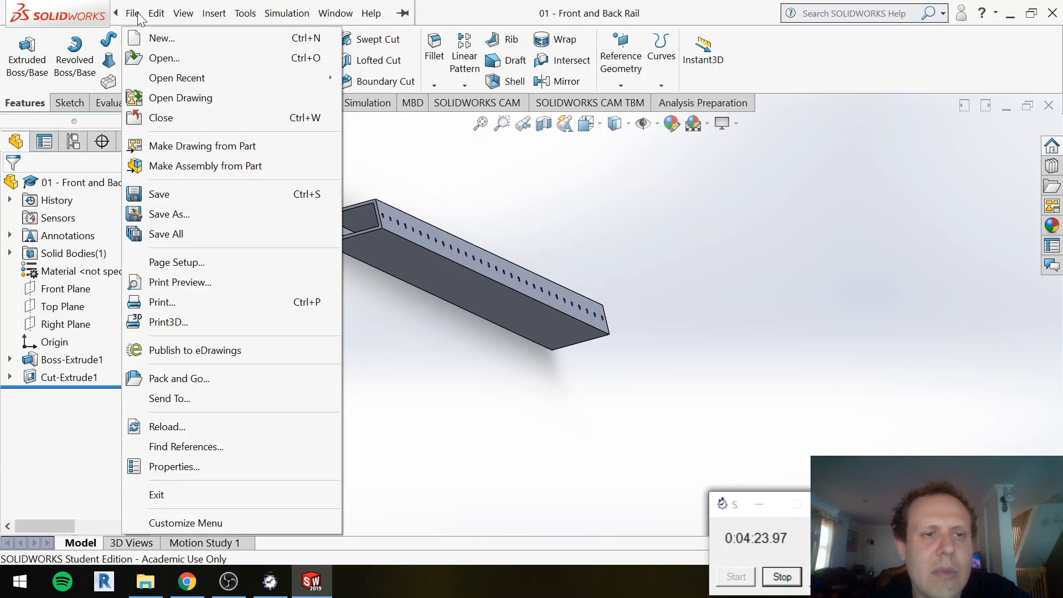
{"action": "left_click", "coordinate": [197, 208]}
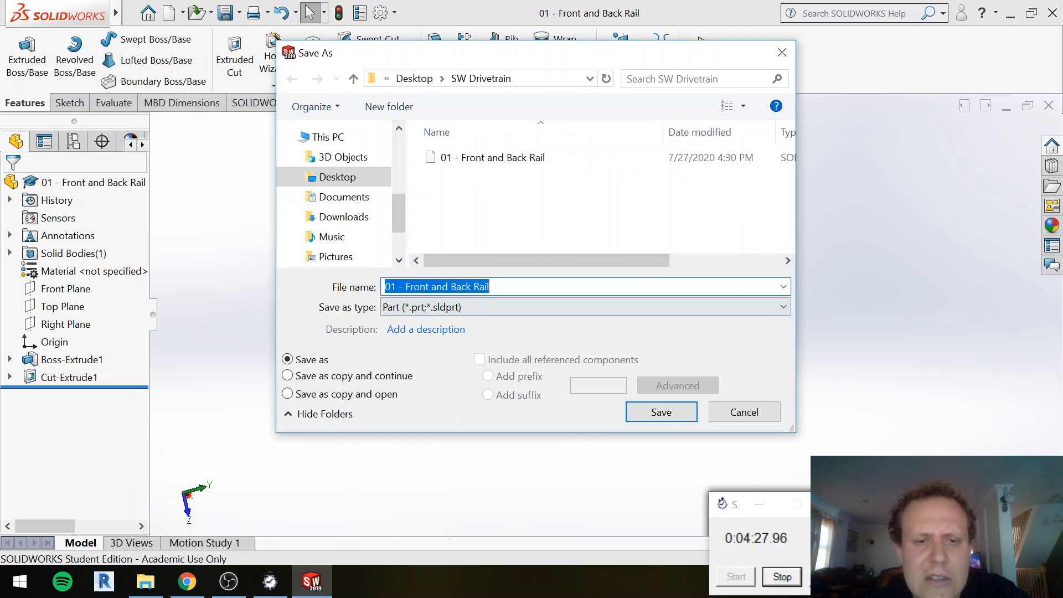
{"action": "left_click_drag", "start_coordinate": [391, 286], "coordinate": [396, 287]}
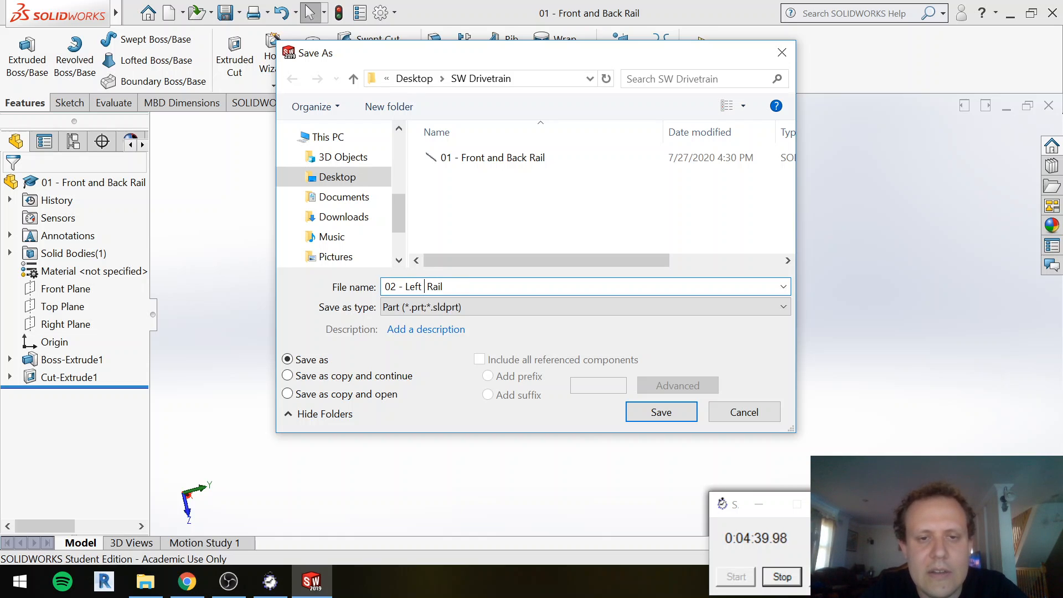
{"action": "key", "text": "Escape"}
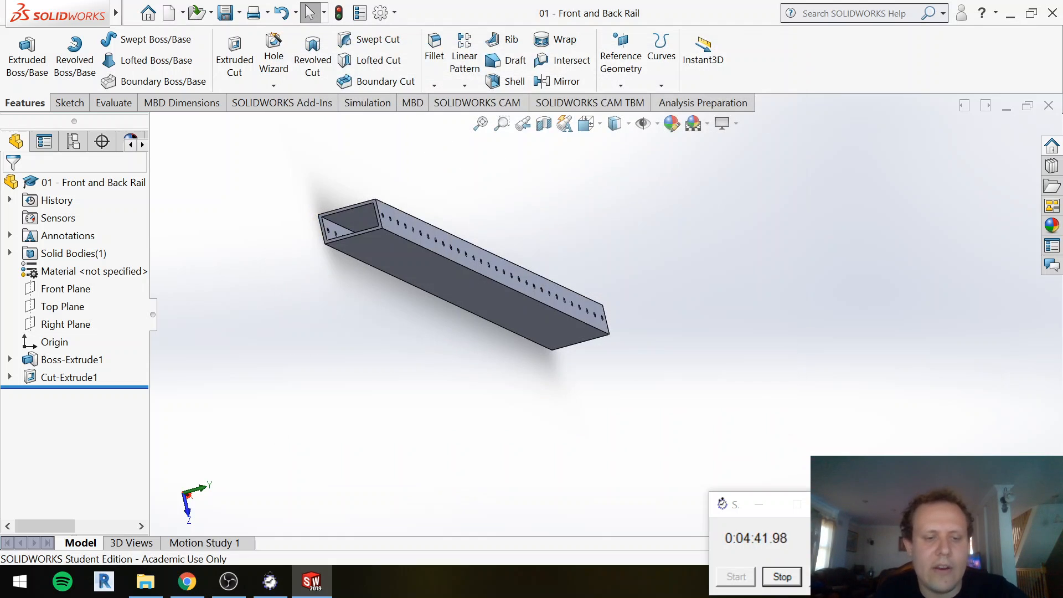
Step: Switch to File Explorer and check the rail part files in the Desktop's SW Drivetrain folder, then close that window
{"action": "left_click", "coordinate": [145, 582]}
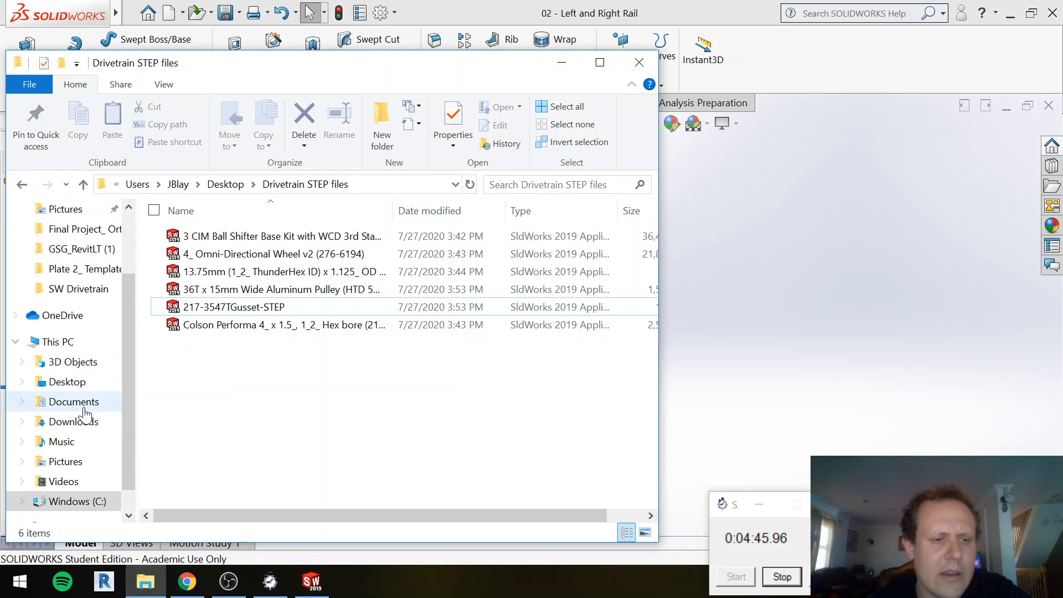
{"action": "left_click", "coordinate": [66, 381]}
{"action": "scroll", "coordinate": [224, 382], "scroll_direction": "down", "scroll_amount": 1}
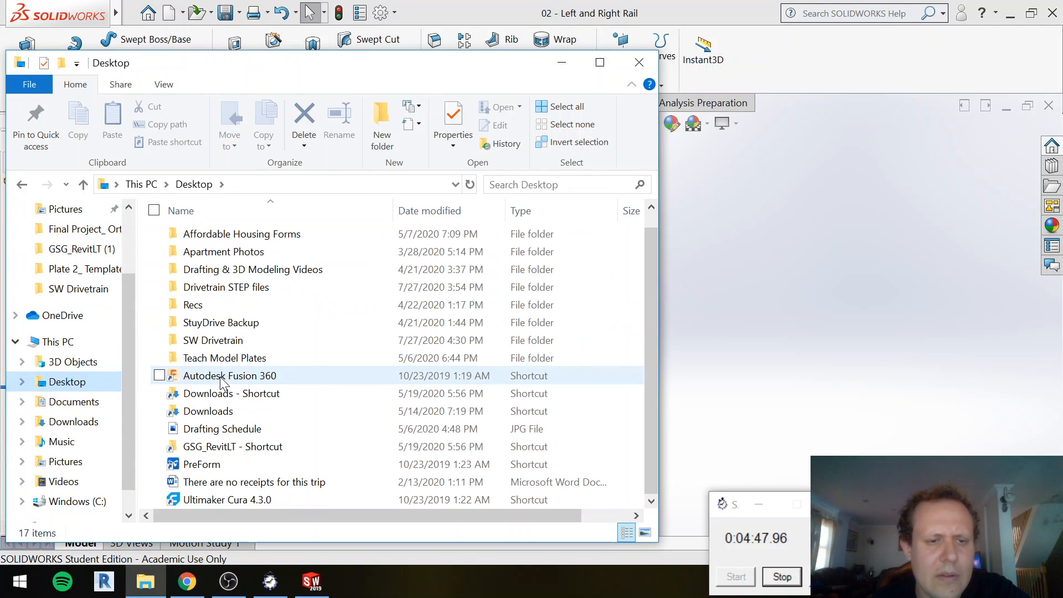
{"action": "double_click", "coordinate": [238, 341]}
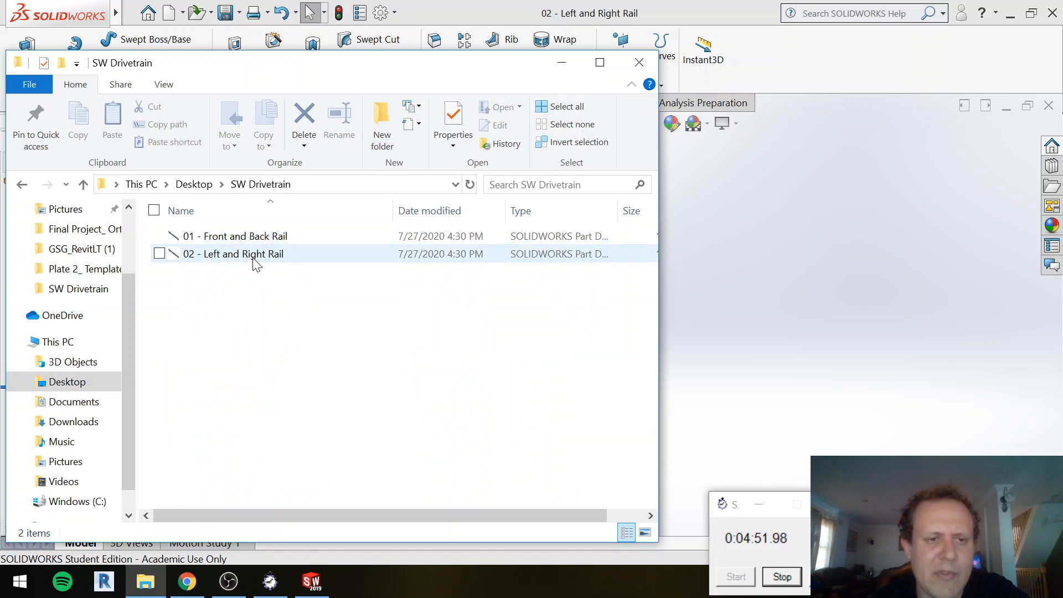
{"action": "left_click", "coordinate": [639, 62]}
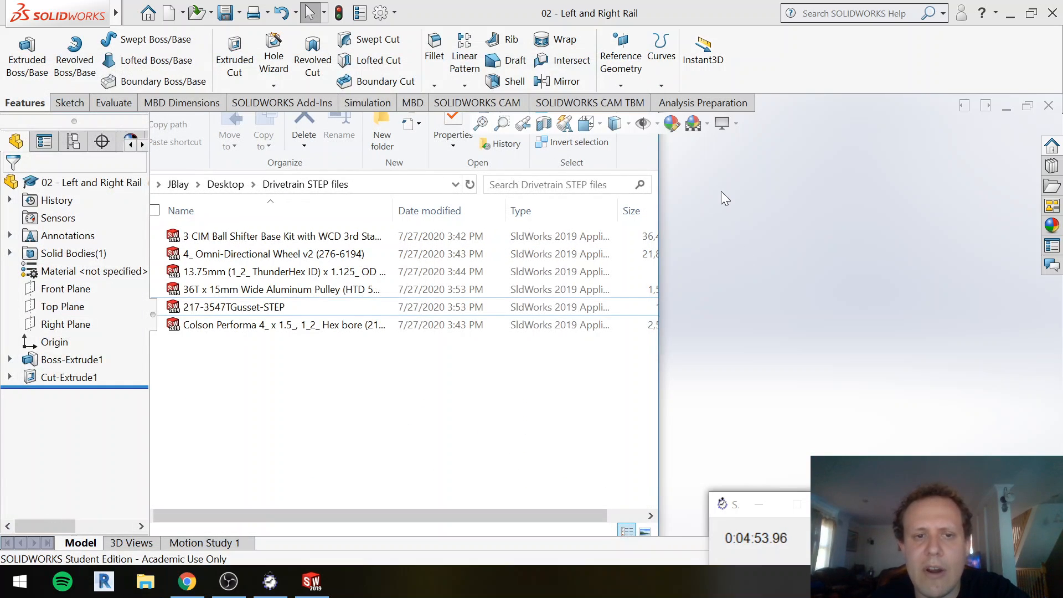
Step: Sketch a corner rectangle about 4 in long across the rail's full hole-patterned face, at the end opposite the origin
{"action": "left_click", "coordinate": [721, 191]}
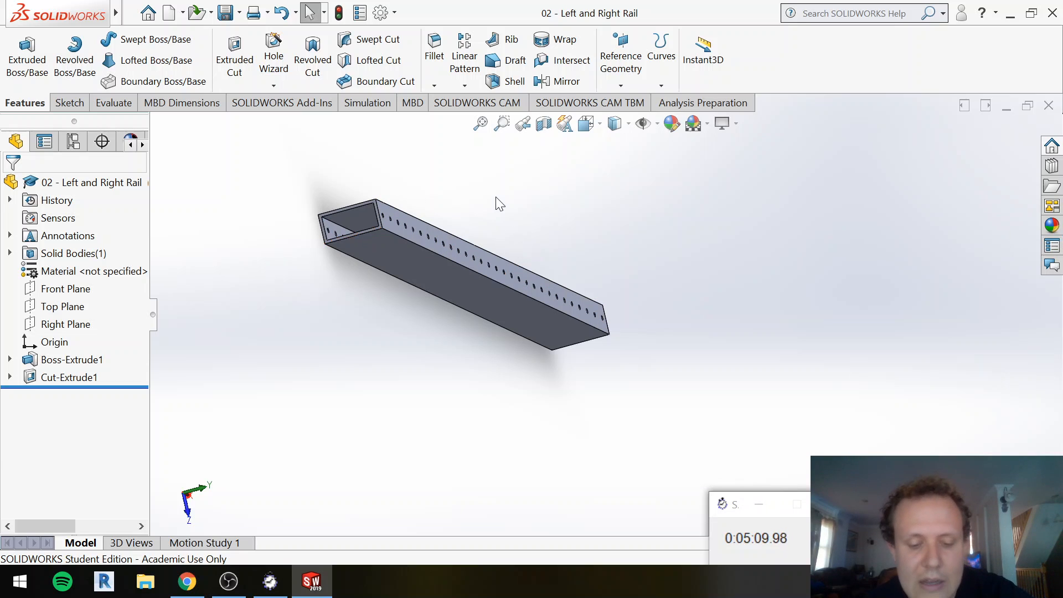
{"action": "key", "text": "ctrl+5"}
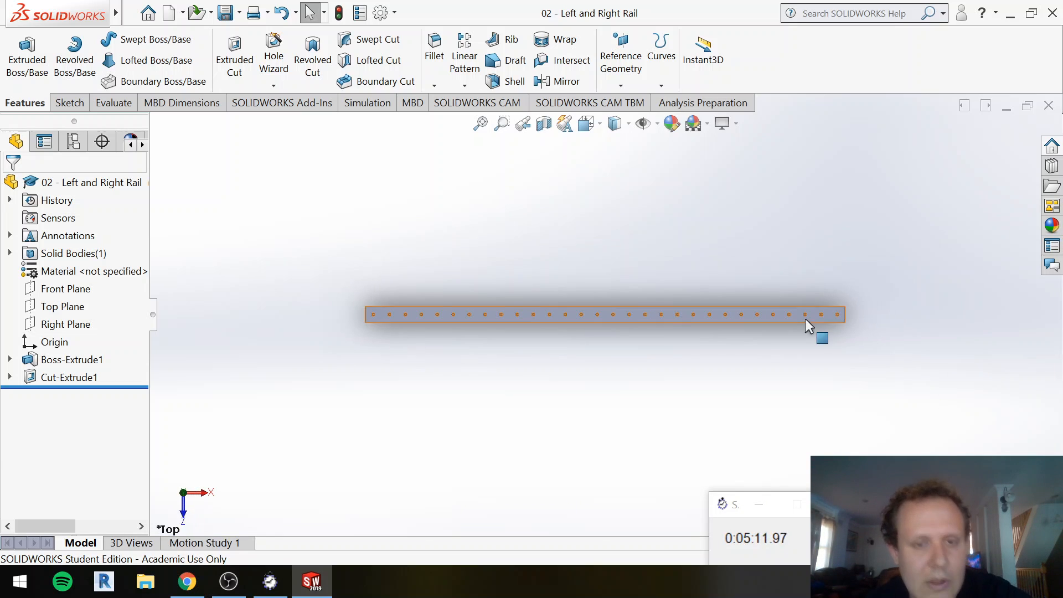
{"action": "left_click", "coordinate": [69, 103]}
{"action": "left_click", "coordinate": [101, 61]}
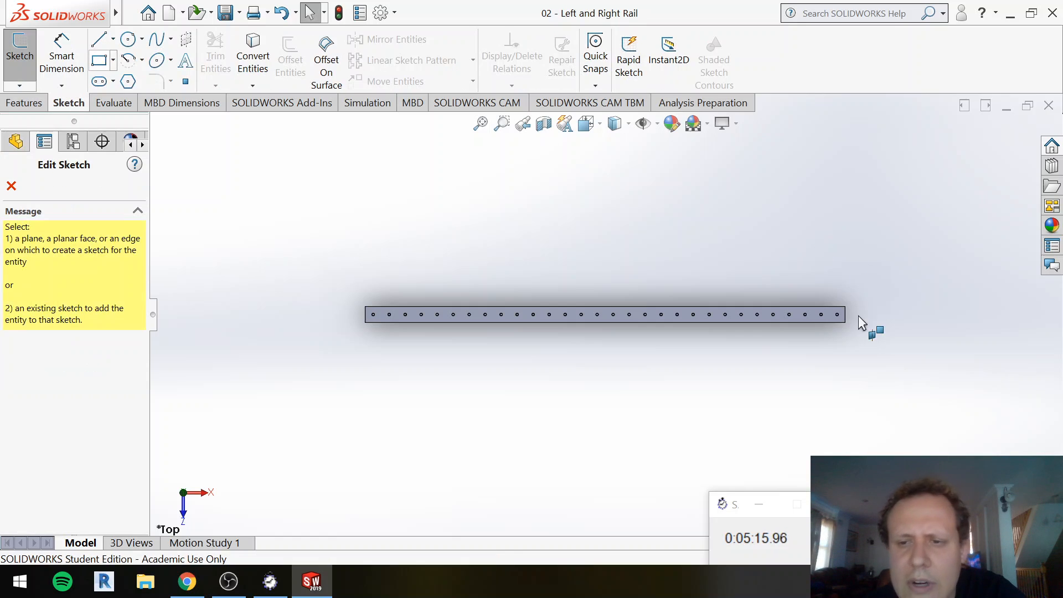
{"action": "scroll", "coordinate": [849, 307], "scroll_direction": "up", "scroll_amount": 5}
{"action": "scroll", "coordinate": [702, 303], "scroll_direction": "down", "scroll_amount": 6}
{"action": "scroll", "coordinate": [702, 324], "scroll_direction": "down", "scroll_amount": 3}
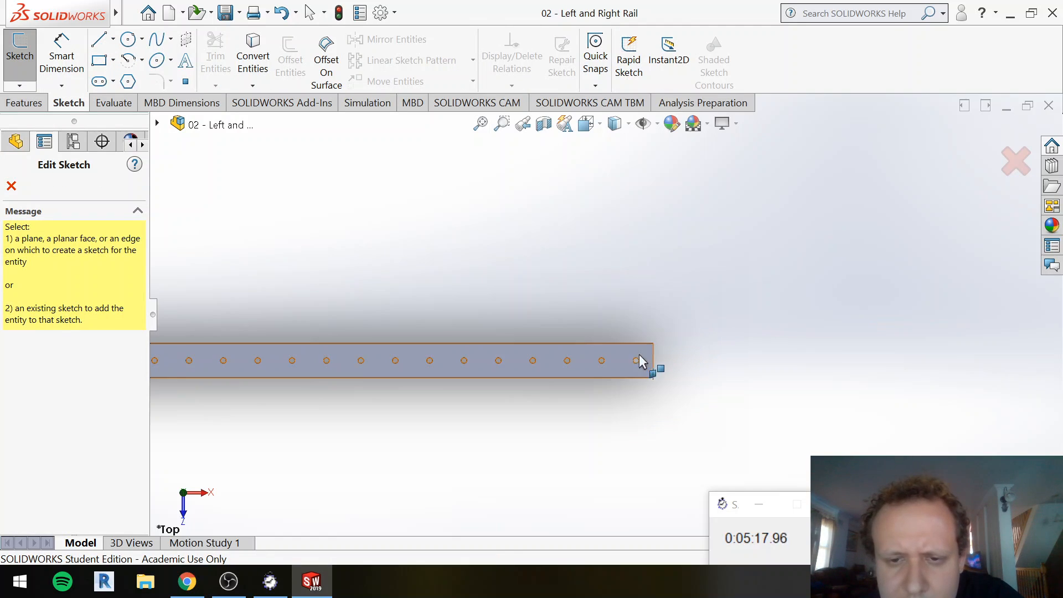
{"action": "left_click", "coordinate": [613, 357]}
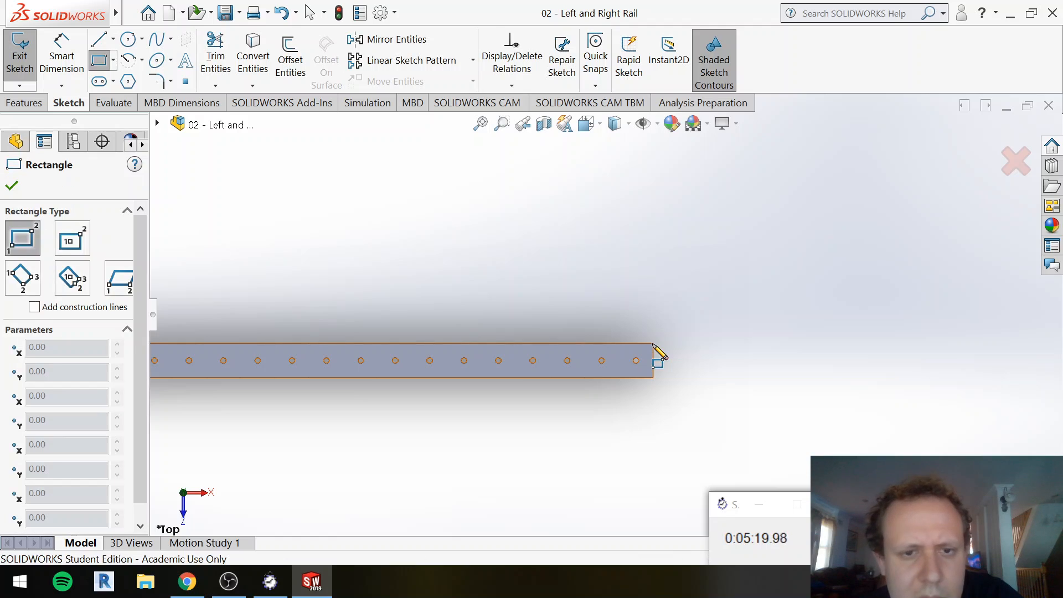
{"action": "left_click", "coordinate": [653, 344]}
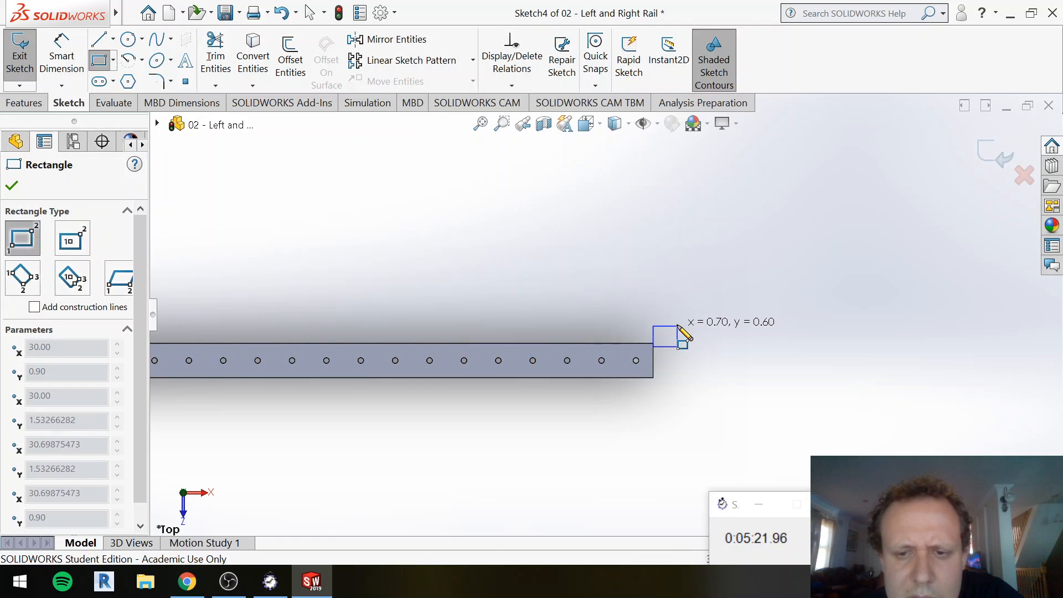
{"action": "key", "text": "Escape"}
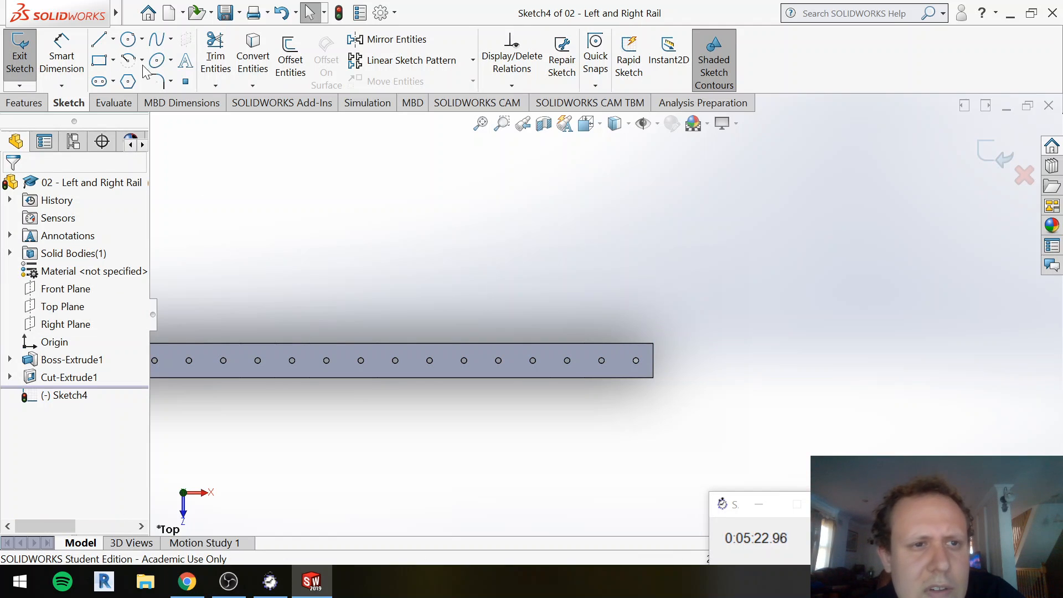
{"action": "left_click", "coordinate": [99, 60]}
{"action": "left_click", "coordinate": [654, 344]}
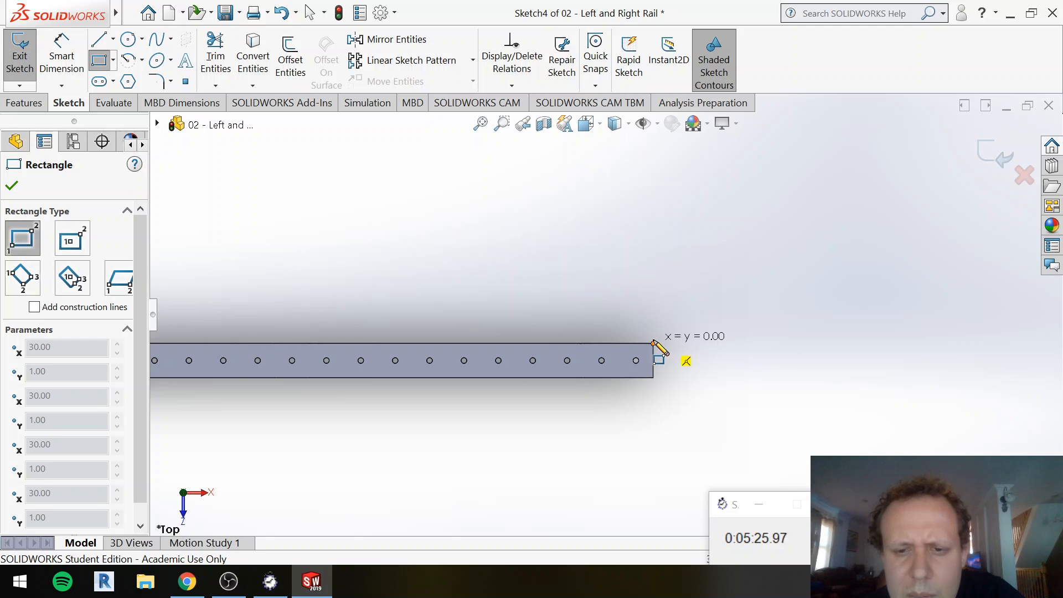
{"action": "left_click", "coordinate": [515, 378]}
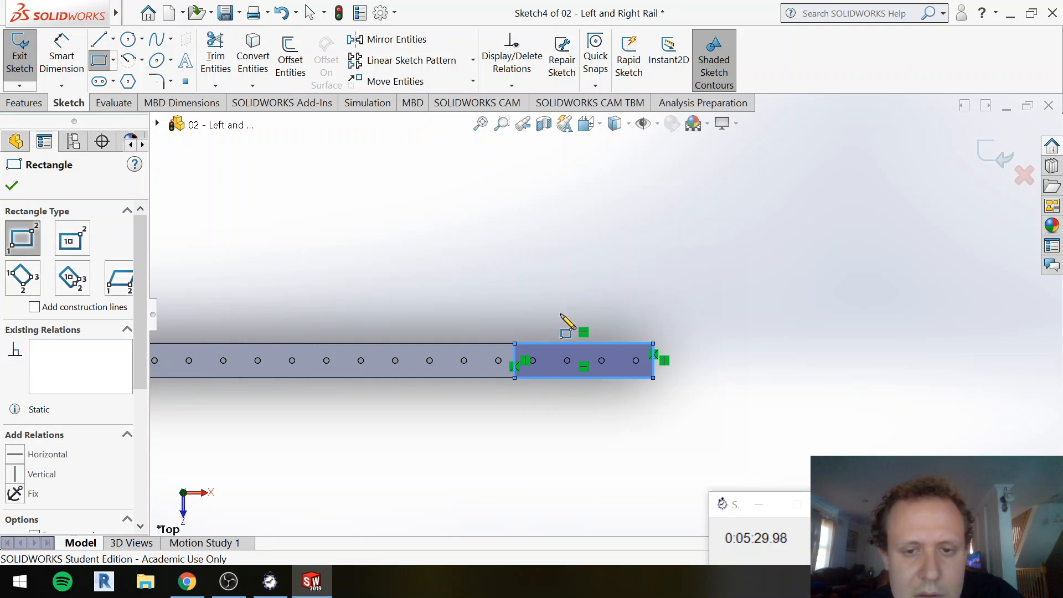
Step: Dimension the rectangle's length along the rail as 2 in
{"action": "key", "text": "d"}
{"action": "left_click", "coordinate": [560, 344]}
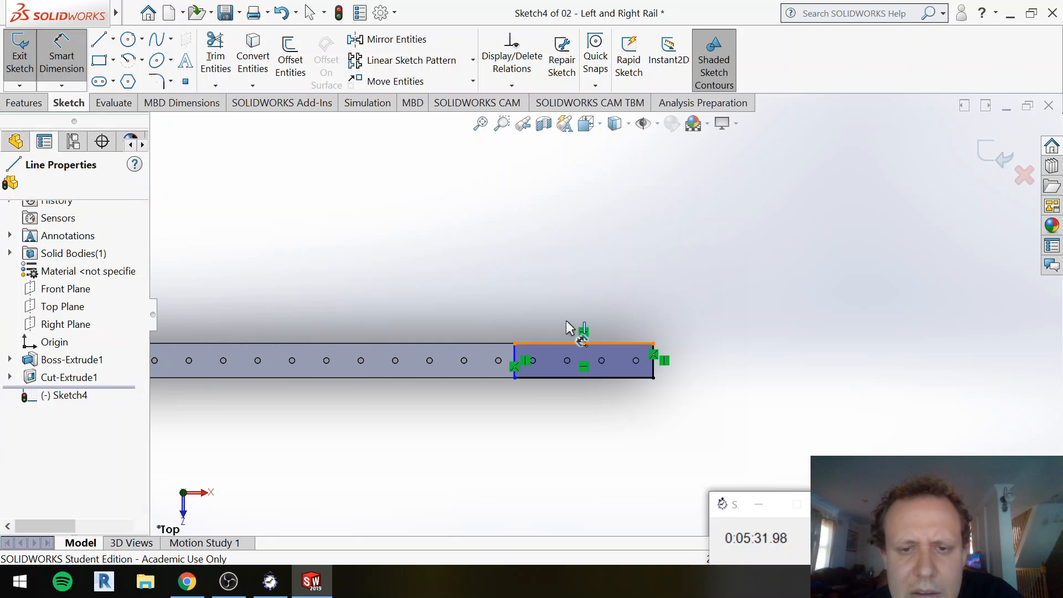
{"action": "left_click", "coordinate": [571, 327]}
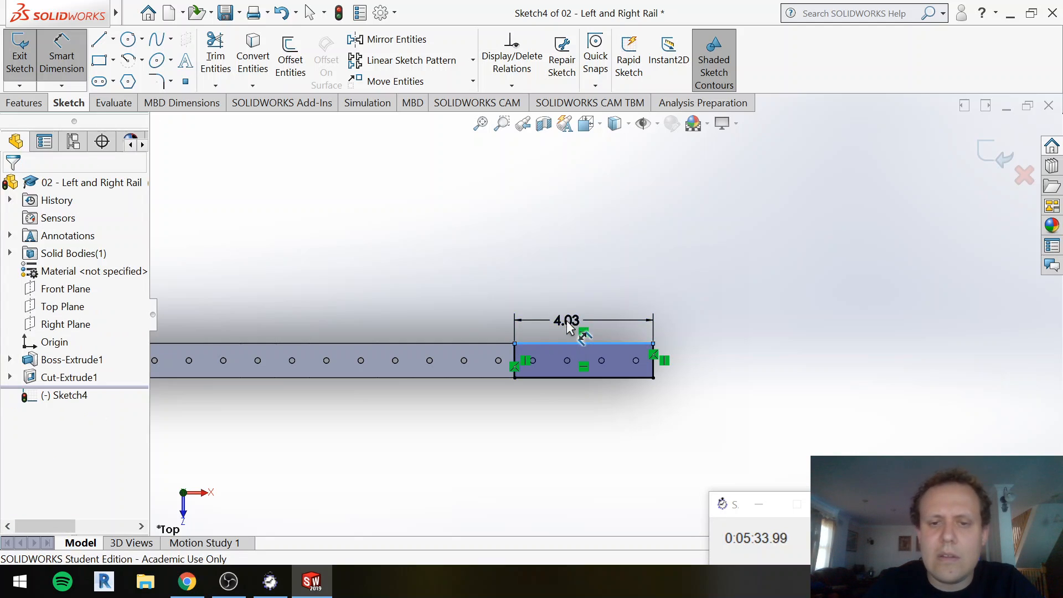
{"action": "double_click", "coordinate": [566, 321]}
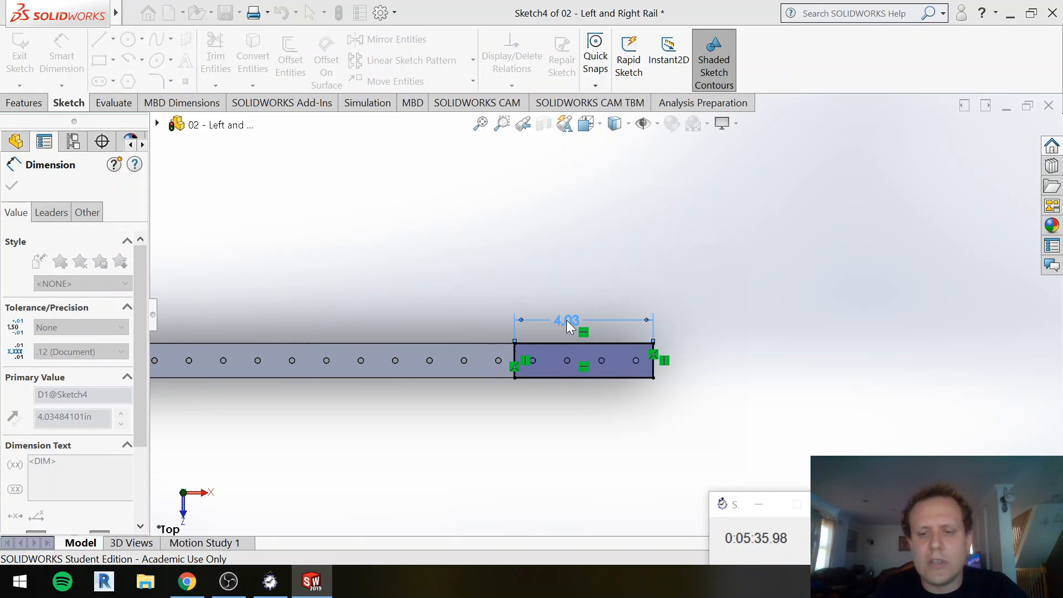
{"action": "type", "text": "2"}
{"action": "key", "text": "Return"}
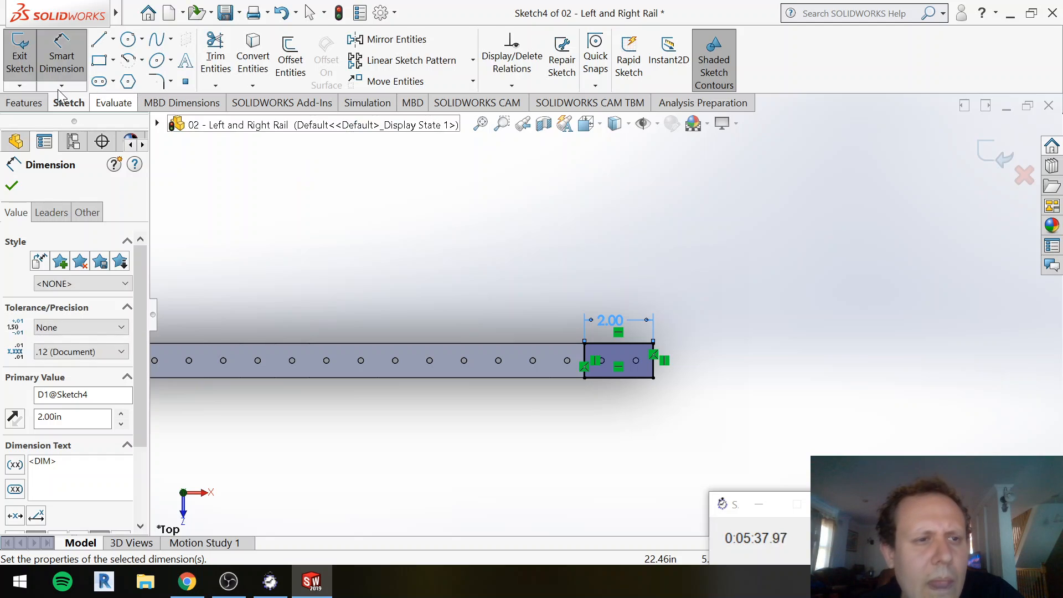
Step: Cut the rectangle off the rail's end with a Through All extruded cut
{"action": "left_click", "coordinate": [26, 103]}
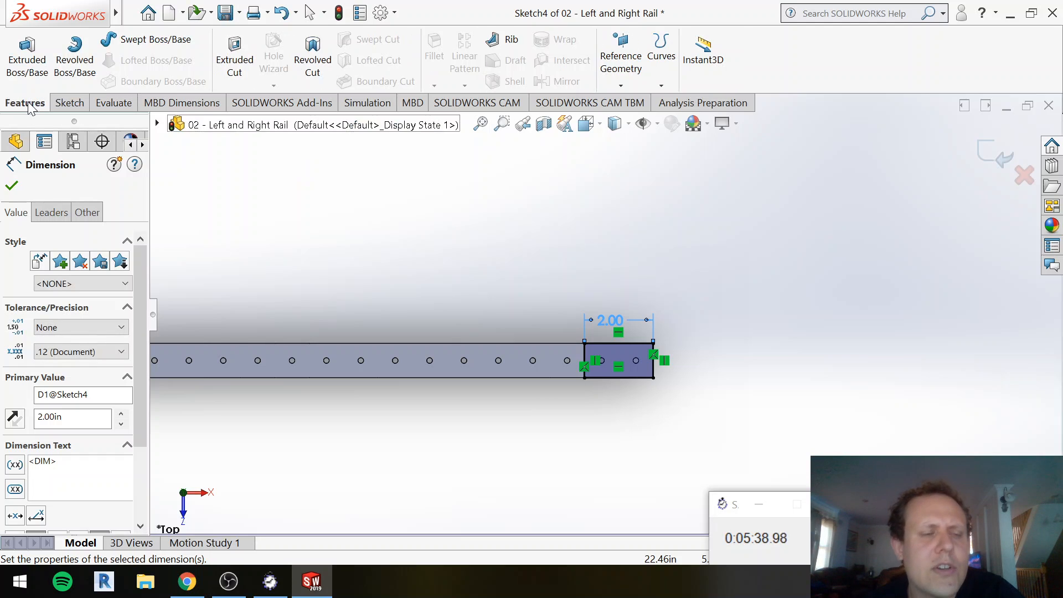
{"action": "left_click", "coordinate": [220, 51]}
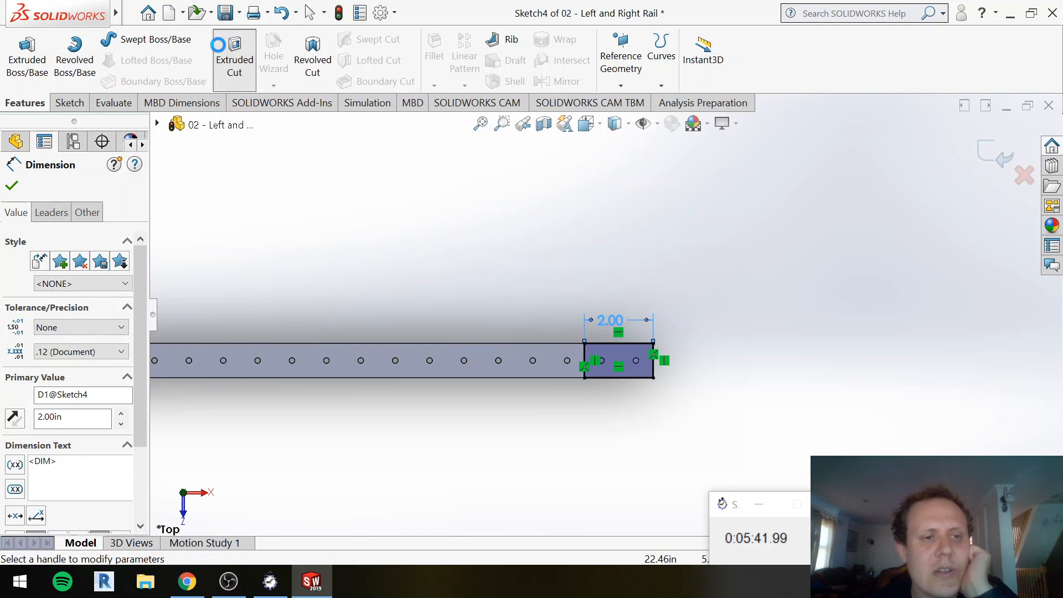
{"action": "left_click", "coordinate": [126, 273]}
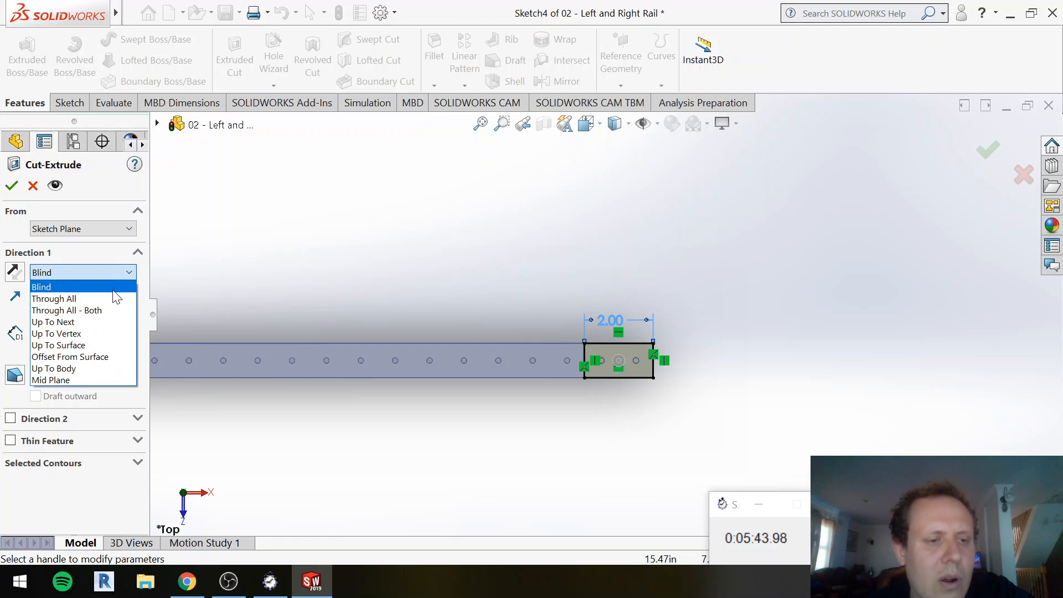
{"action": "left_click", "coordinate": [56, 295]}
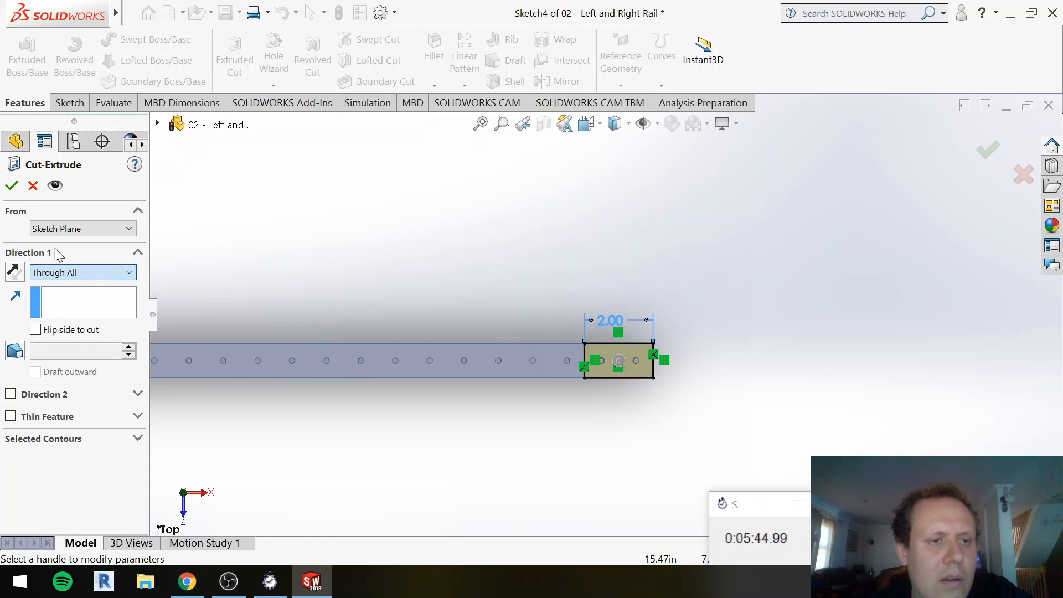
{"action": "left_click", "coordinate": [12, 189]}
{"action": "key", "text": "Return"}
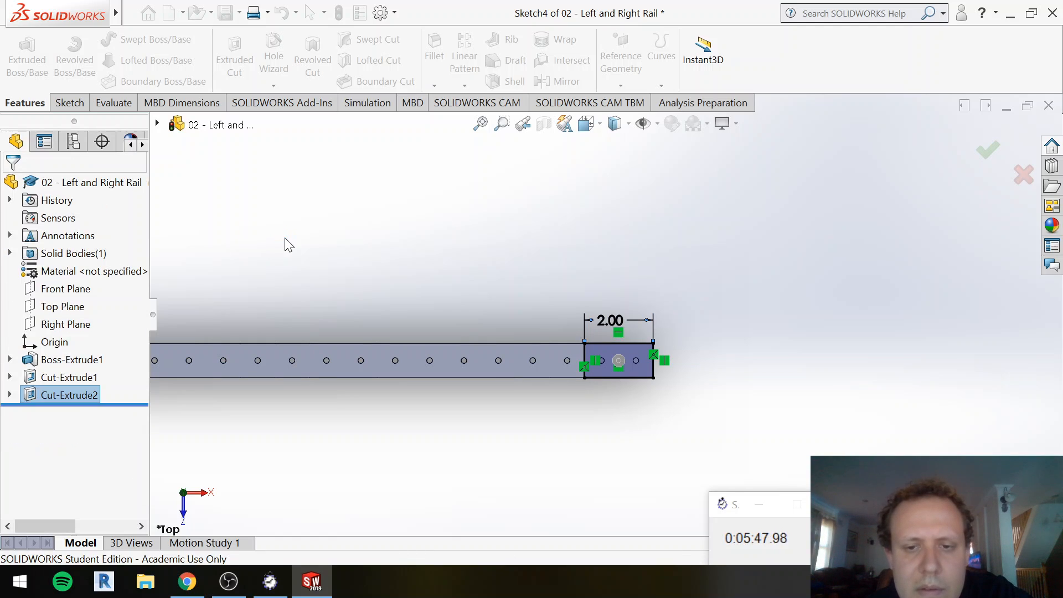
Step: Sketch a circle of about 0.56 in radius on the rail's wide side face, at mid-height about 1.9 in from the origin end
{"action": "scroll", "coordinate": [478, 401], "scroll_direction": "up", "scroll_amount": 5}
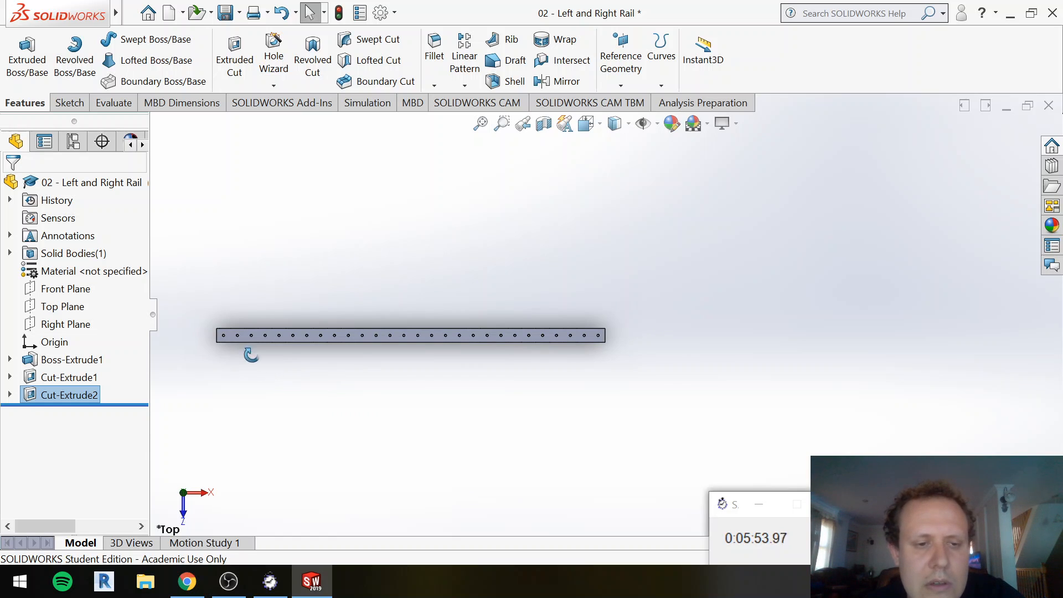
{"action": "mouse_move", "coordinate": [248, 340]}
{"action": "middle_mouse_down"}
{"action": "mouse_move", "coordinate": [247, 304]}
{"action": "mouse_move", "coordinate": [293, 209]}
{"action": "mouse_move", "coordinate": [304, 225]}
{"action": "middle_mouse_up"}
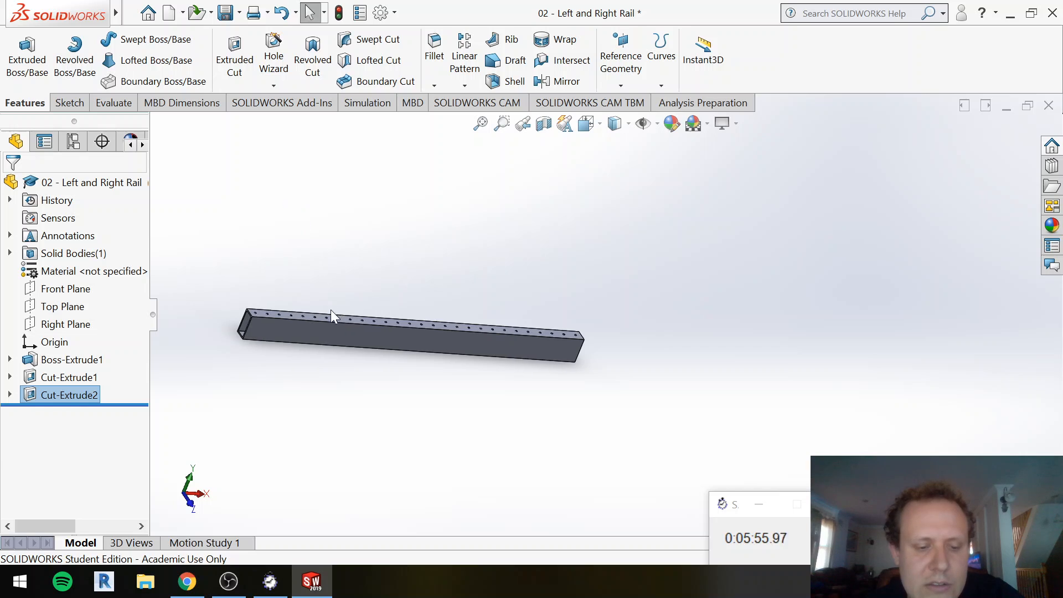
{"action": "left_click", "coordinate": [82, 100]}
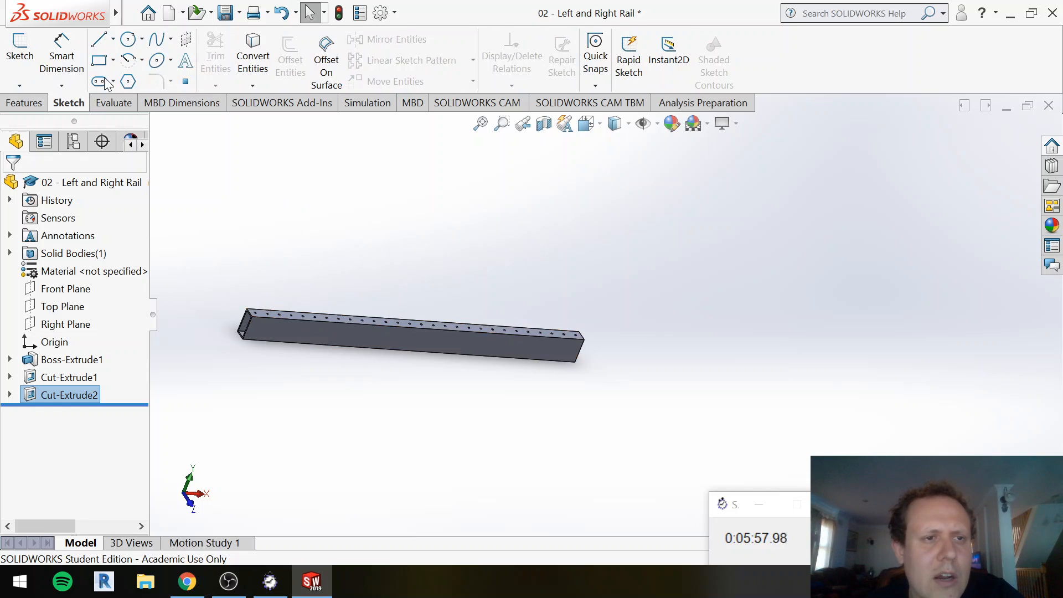
{"action": "left_click", "coordinate": [20, 49]}
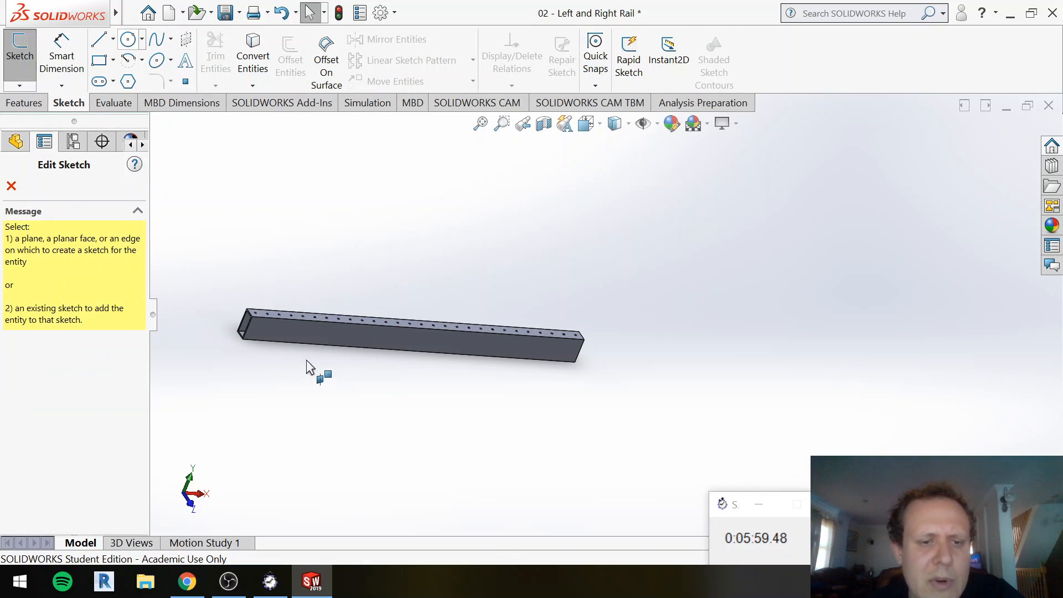
{"action": "left_click", "coordinate": [278, 329]}
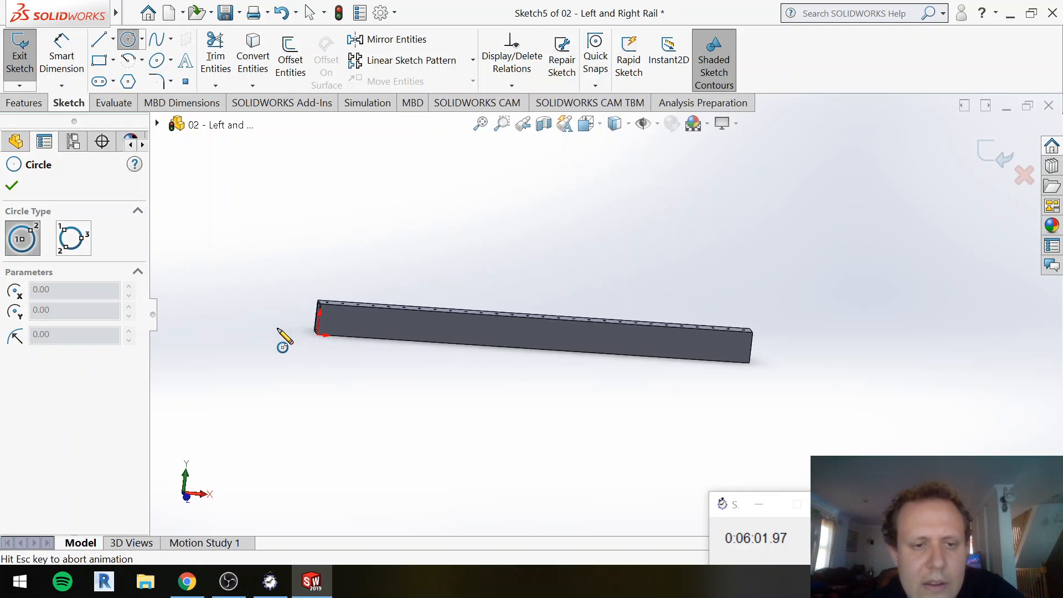
{"action": "scroll", "coordinate": [542, 311], "scroll_direction": "down", "scroll_amount": 4}
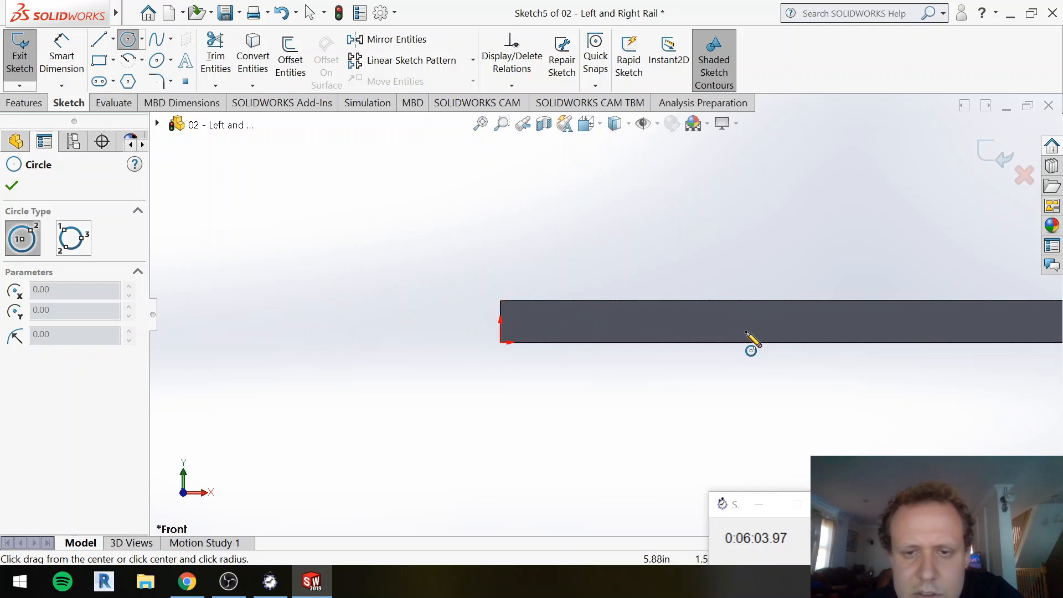
{"action": "scroll", "coordinate": [518, 321], "scroll_direction": "down", "scroll_amount": 3}
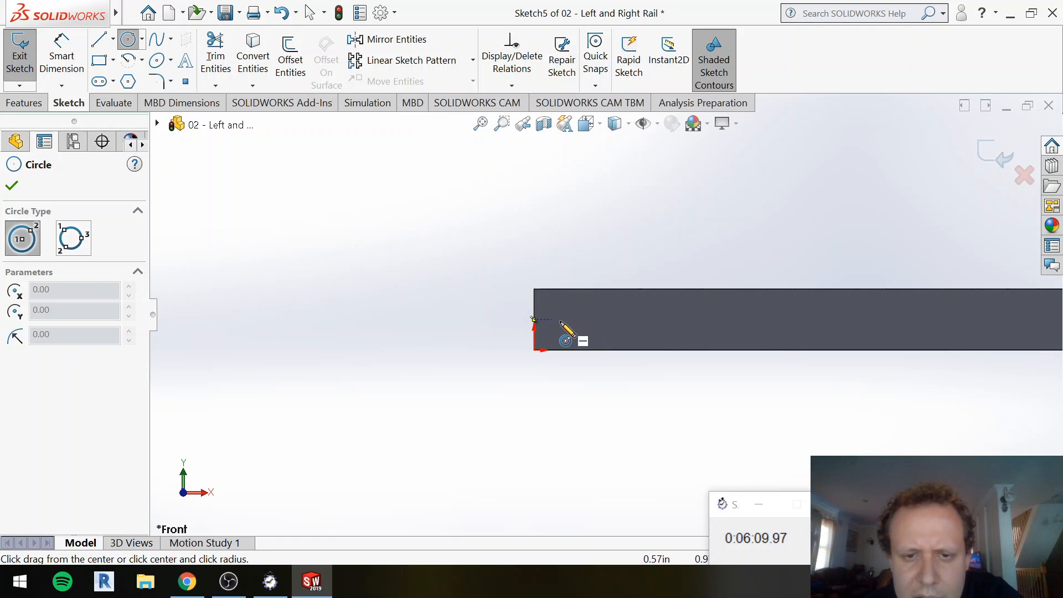
{"action": "left_click", "coordinate": [593, 319]}
{"action": "left_click", "coordinate": [611, 319]}
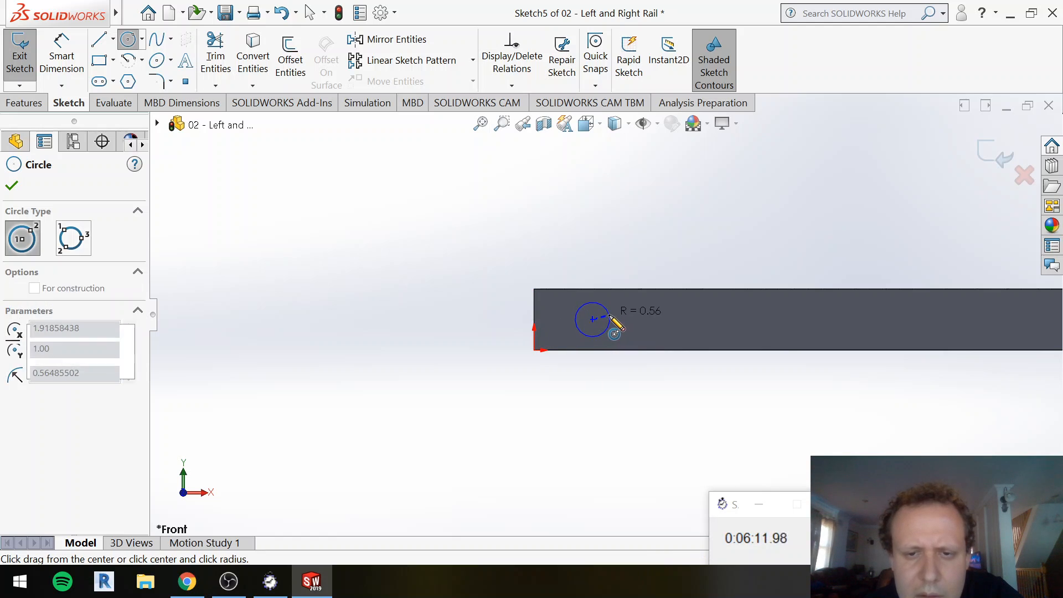
Step: Dimension the circle's diameter as 1.125 in
{"action": "key", "text": "d"}
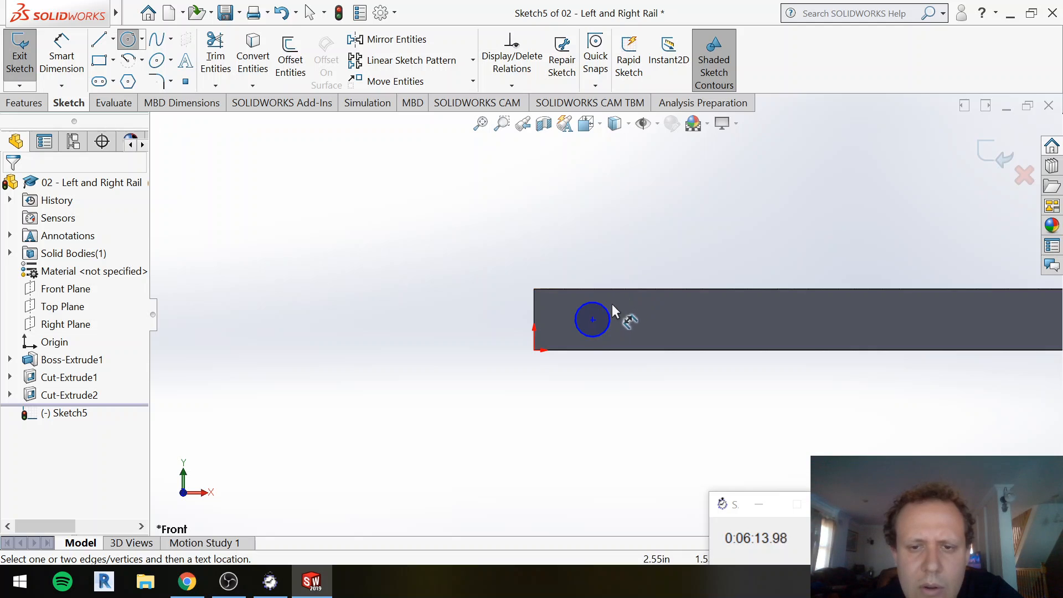
{"action": "left_click", "coordinate": [604, 305]}
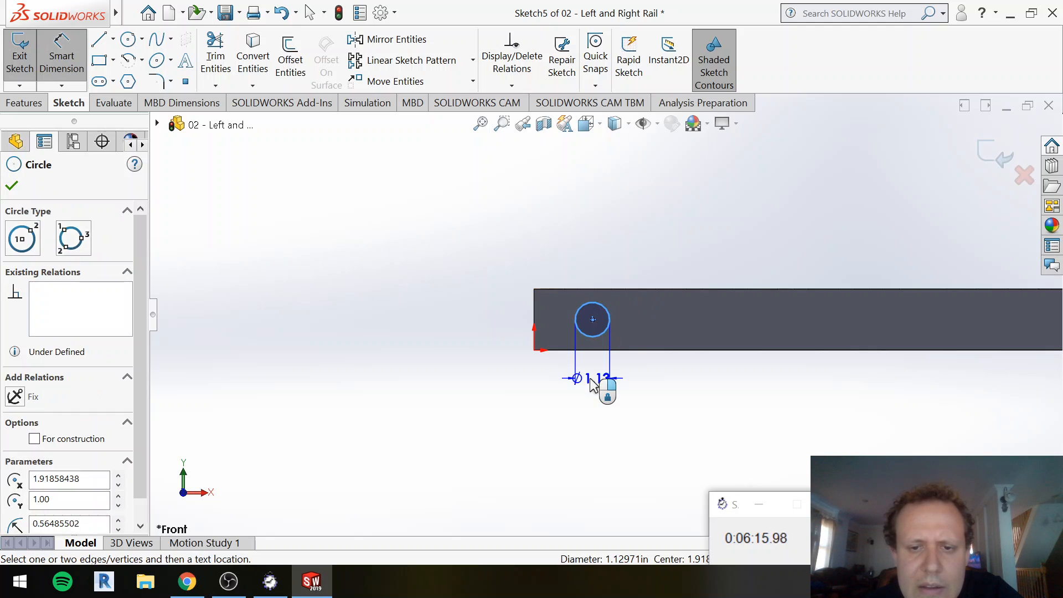
{"action": "left_click", "coordinate": [593, 384]}
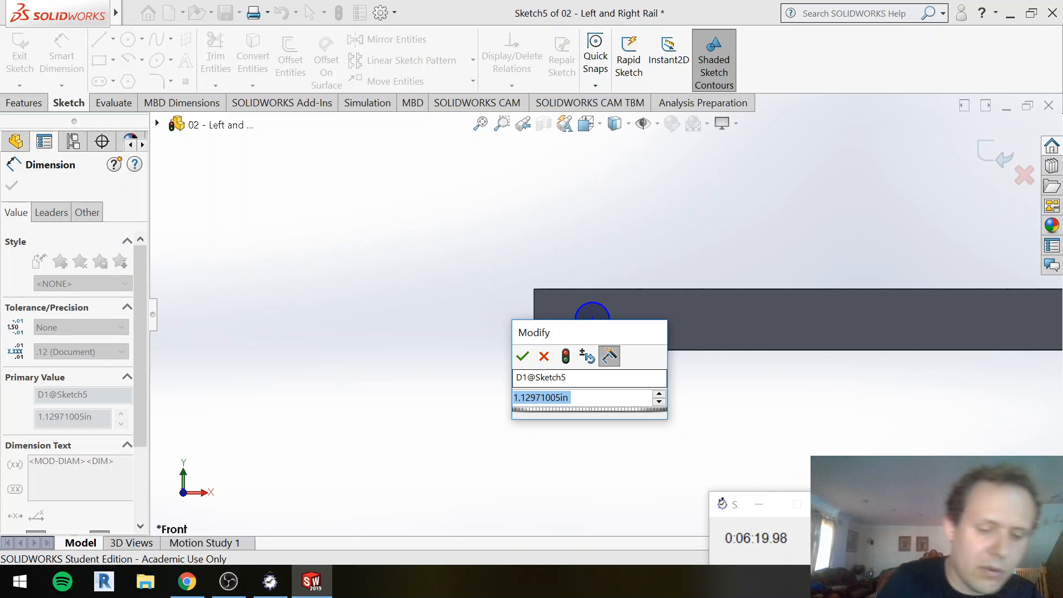
{"action": "type", "text": "1.125"}
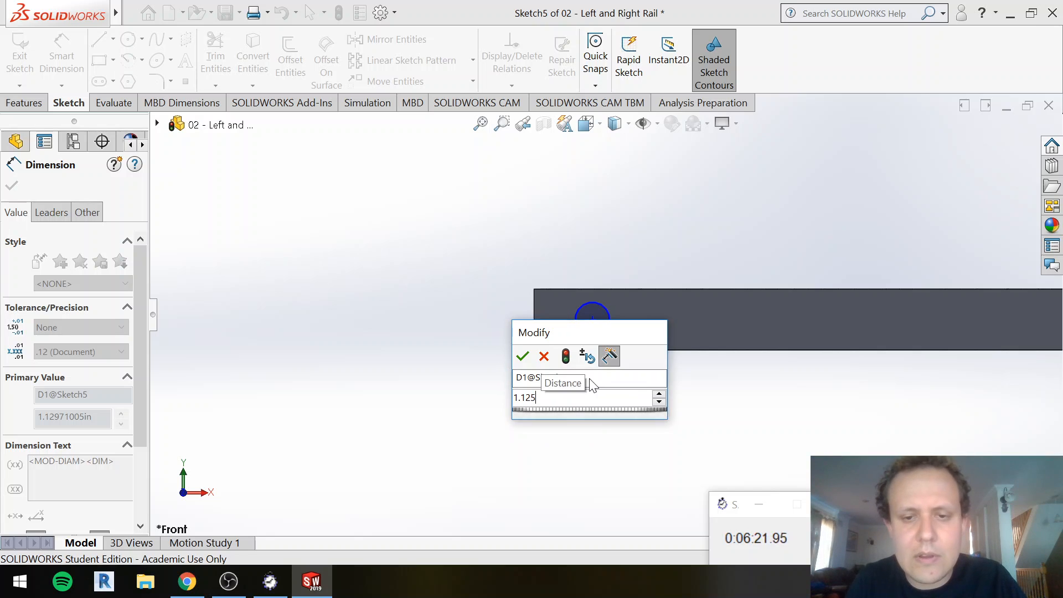
{"action": "key", "text": "Return"}
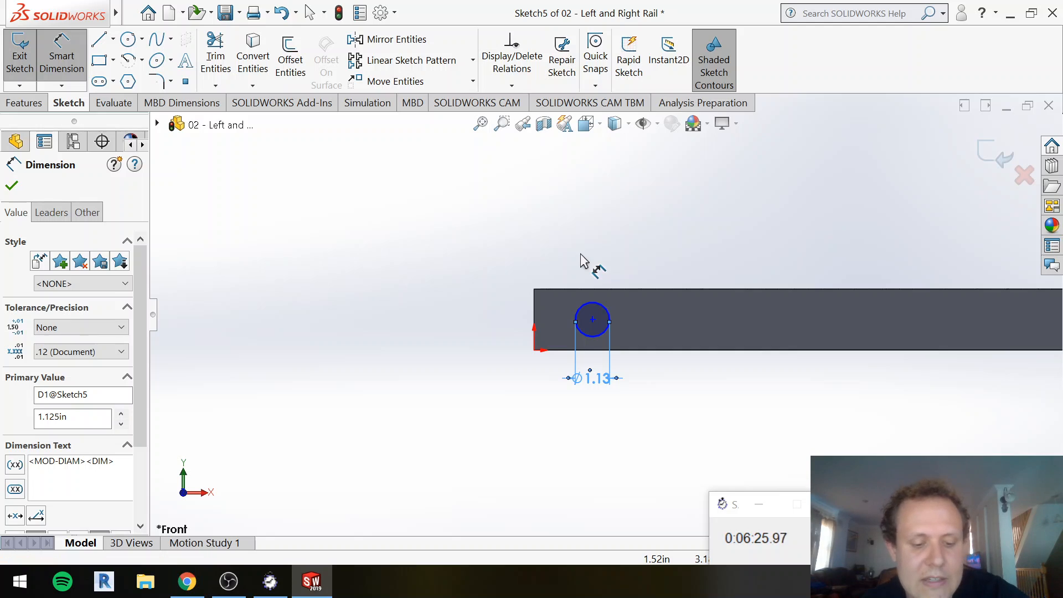
{"action": "key", "text": "Escape"}
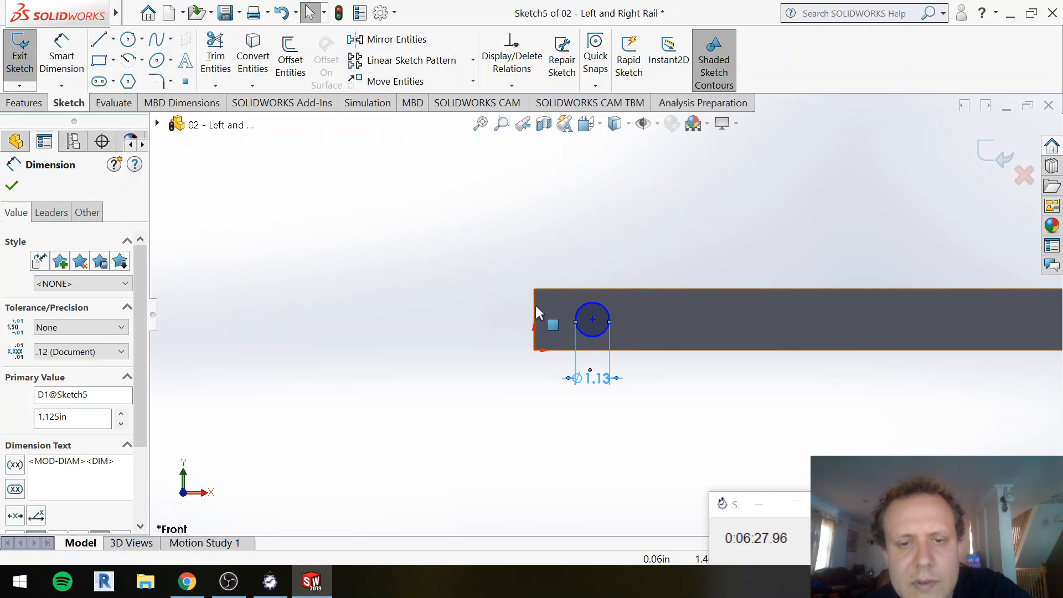
{"action": "key", "text": "Escape"}
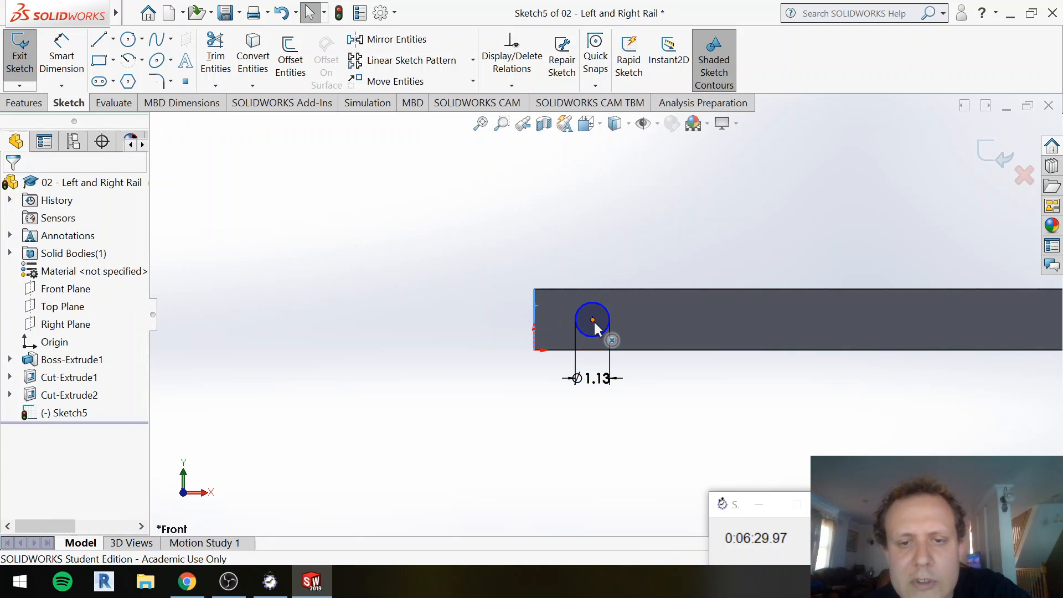
Step: Dimension the circle's centre 2.5 in from the rail's origin-end edge
{"action": "left_click", "coordinate": [593, 320]}
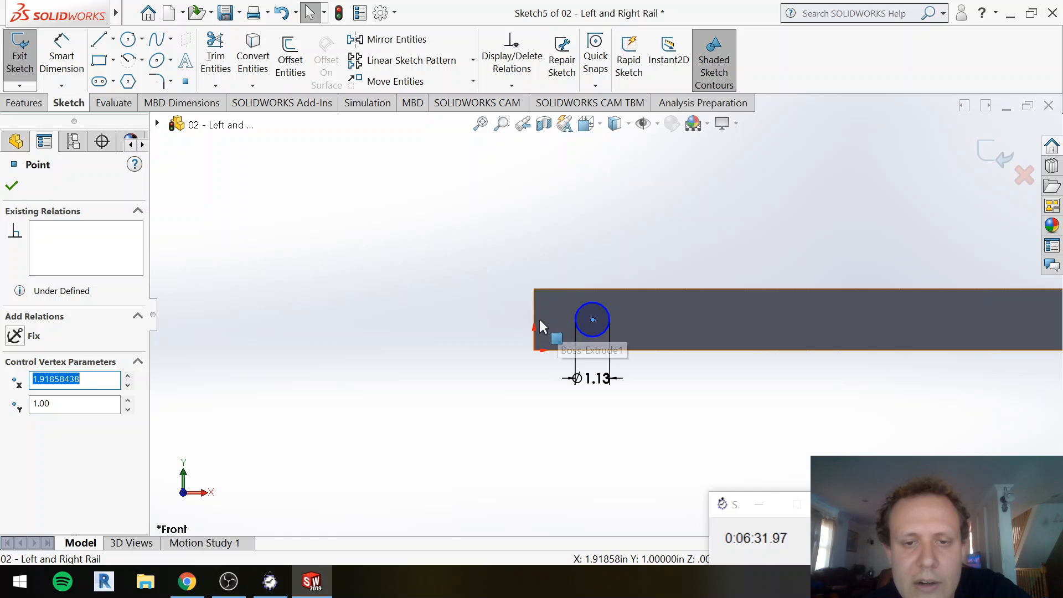
{"action": "key", "text": "d"}
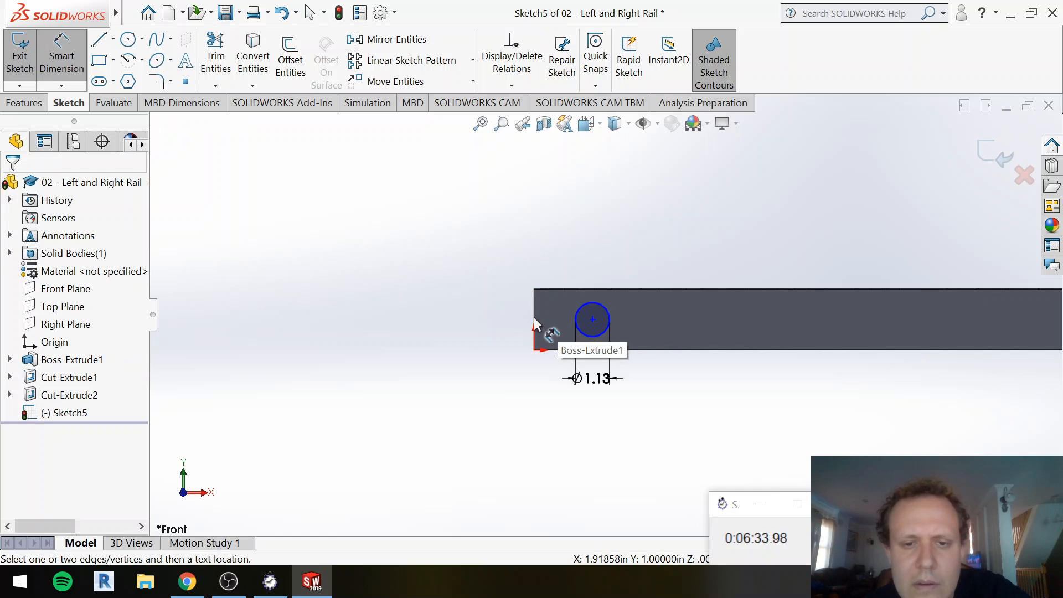
{"action": "left_click", "coordinate": [536, 322]}
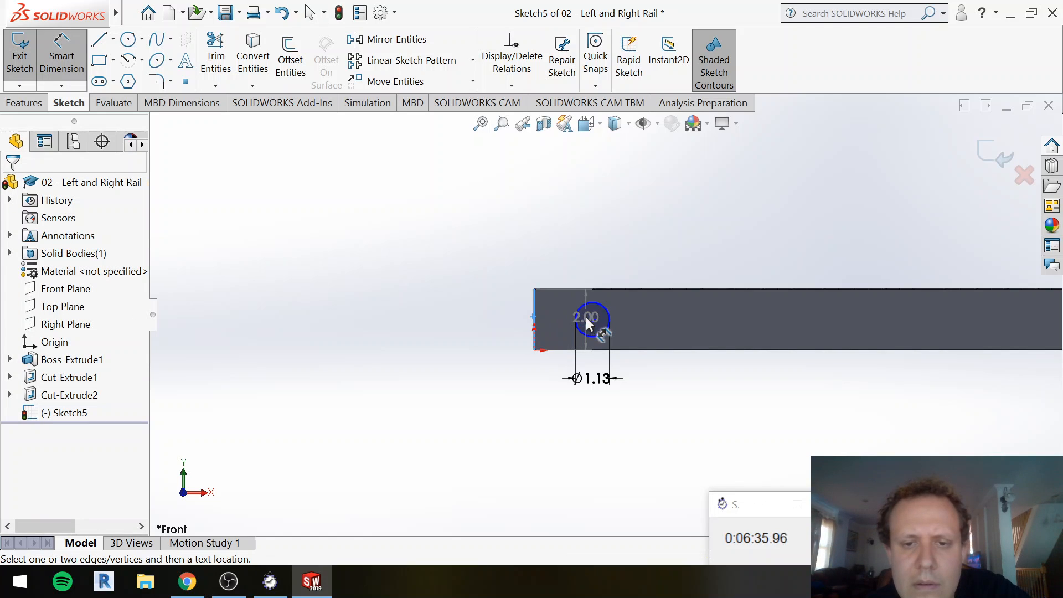
{"action": "left_click", "coordinate": [591, 319]}
{"action": "left_click", "coordinate": [569, 267]}
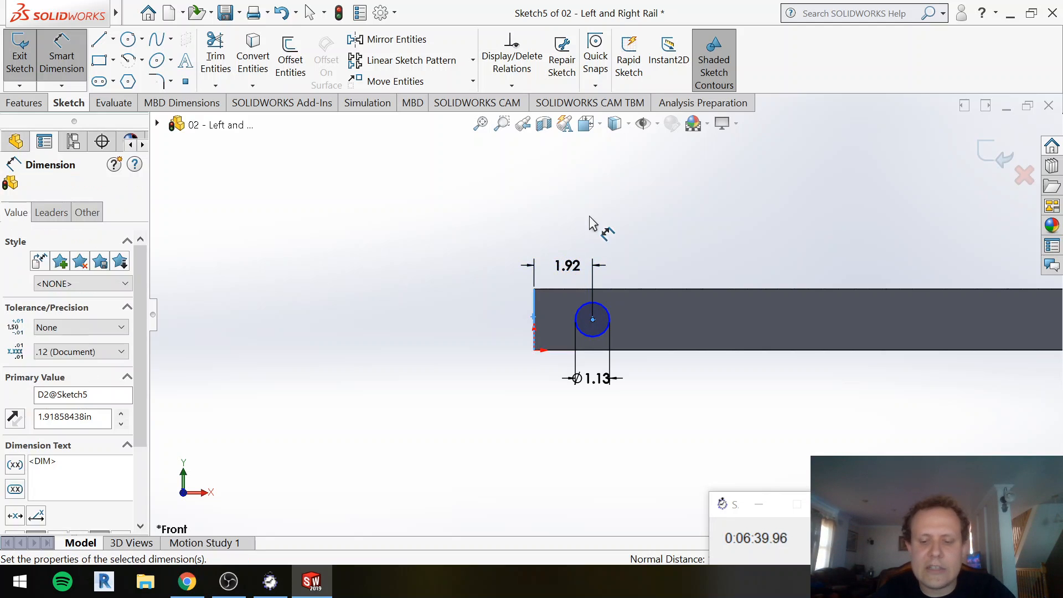
{"action": "type", "text": "2.5"}
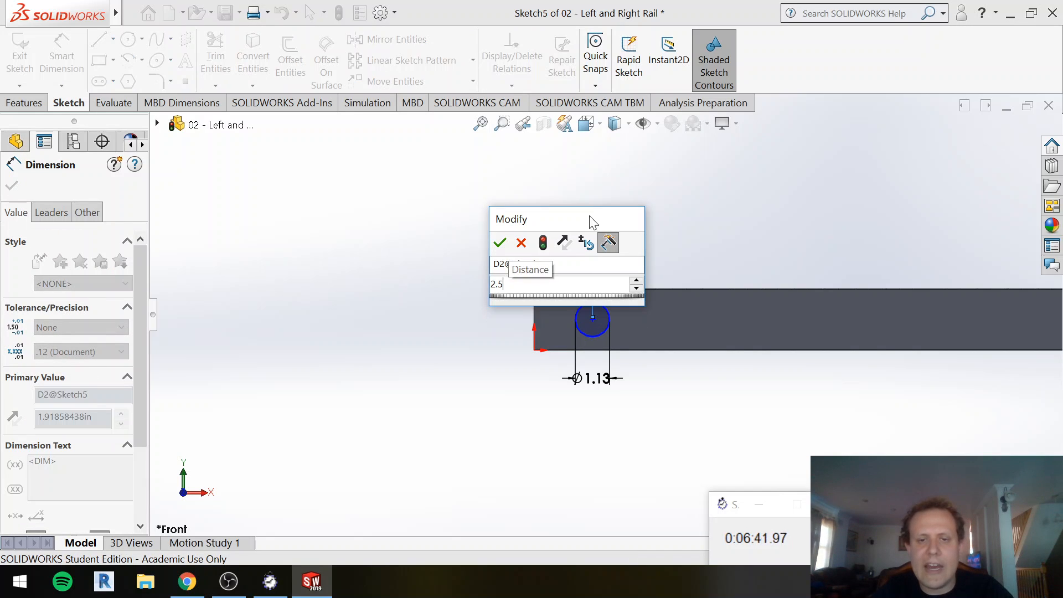
{"action": "key", "text": "Return"}
Step: Sketch a vertical centerline across the rail's full 2 in height at the midpoint of its length
{"action": "scroll", "coordinate": [823, 312], "scroll_direction": "down", "scroll_amount": 3}
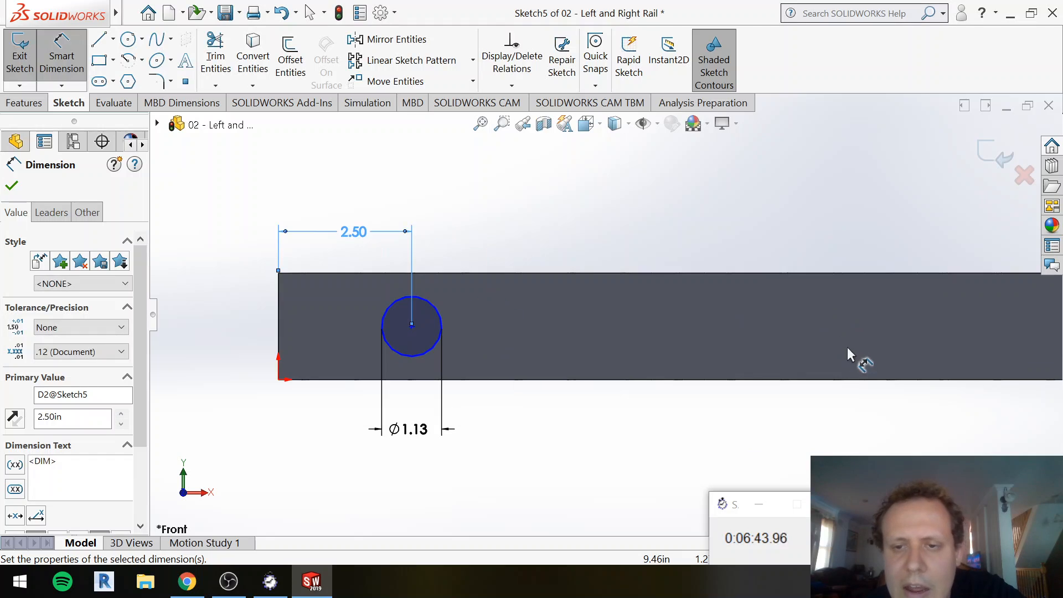
{"action": "scroll", "coordinate": [858, 347], "scroll_direction": "up", "scroll_amount": 3}
{"action": "scroll", "coordinate": [861, 350], "scroll_direction": "up", "scroll_amount": 3}
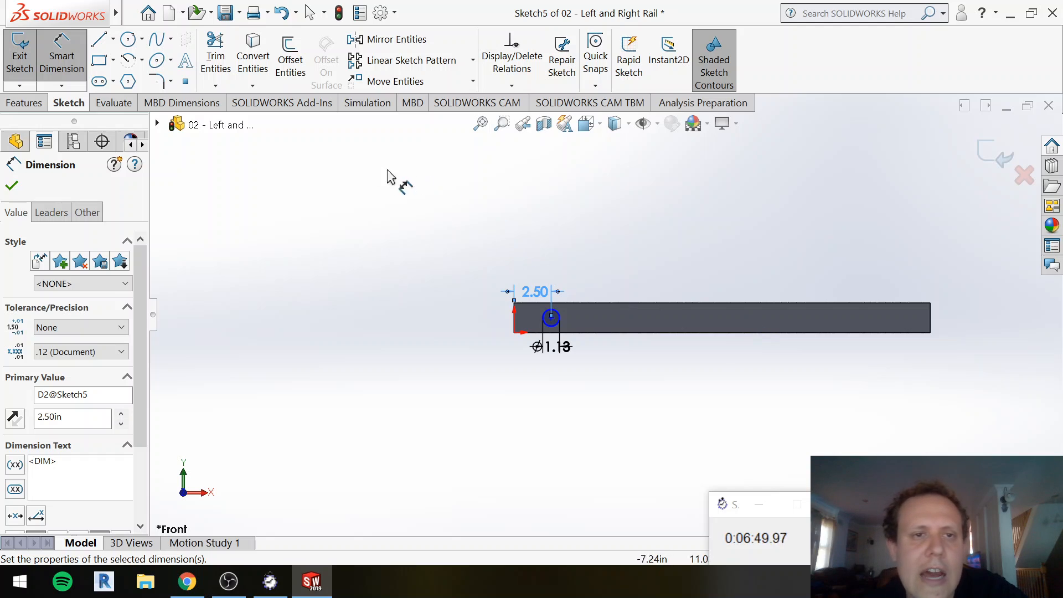
{"action": "left_click", "coordinate": [113, 40]}
{"action": "left_click", "coordinate": [114, 82]}
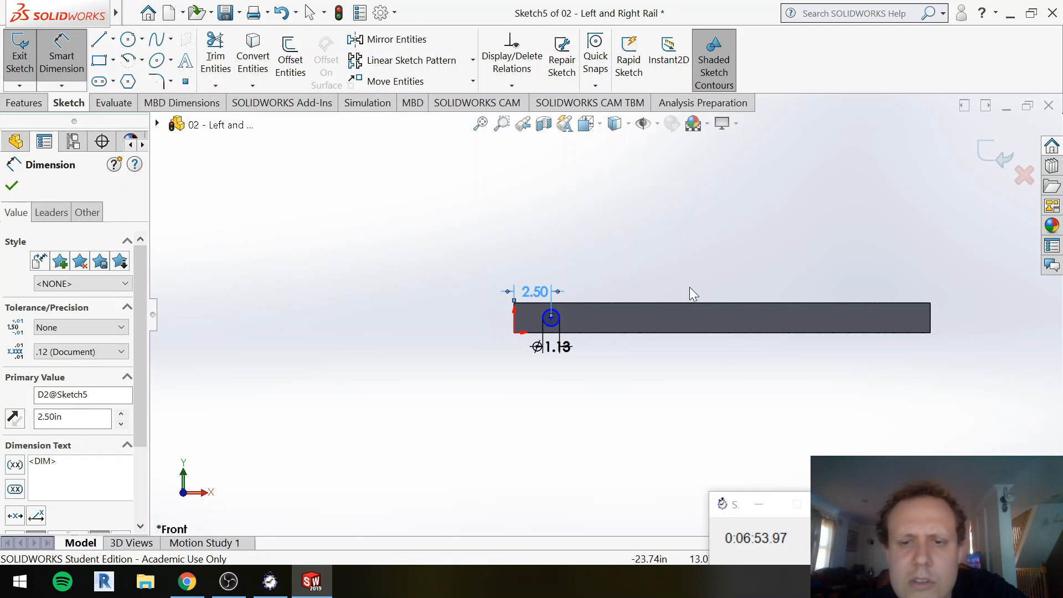
{"action": "left_click", "coordinate": [722, 303]}
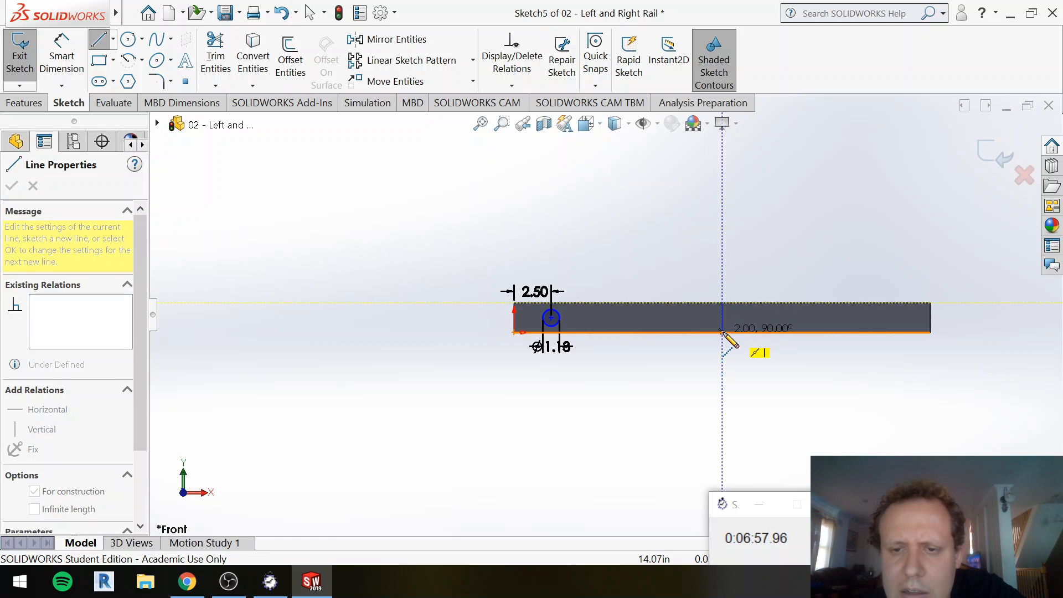
{"action": "left_click", "coordinate": [722, 332]}
{"action": "scroll", "coordinate": [720, 310], "scroll_direction": "up", "scroll_amount": 2}
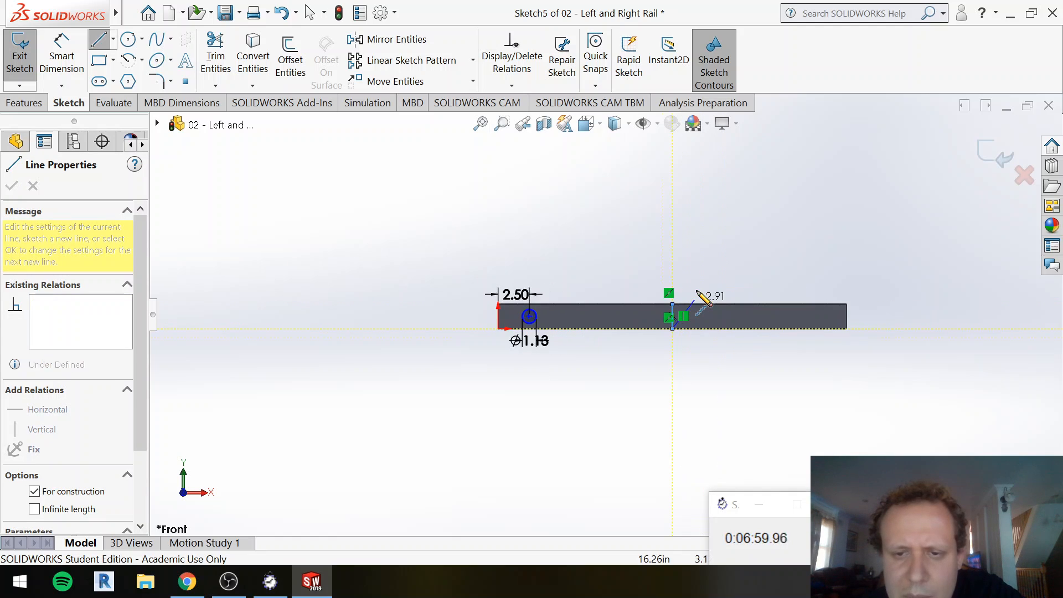
{"action": "scroll", "coordinate": [698, 292], "scroll_direction": "down", "scroll_amount": 2}
{"action": "key", "text": "Escape"}
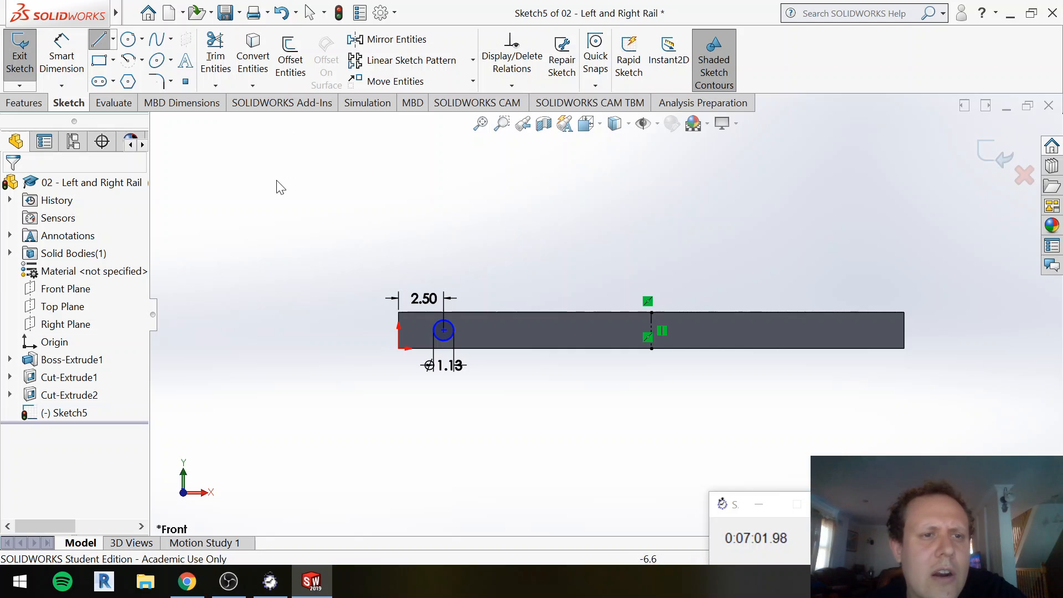
{"action": "key", "text": "Escape"}
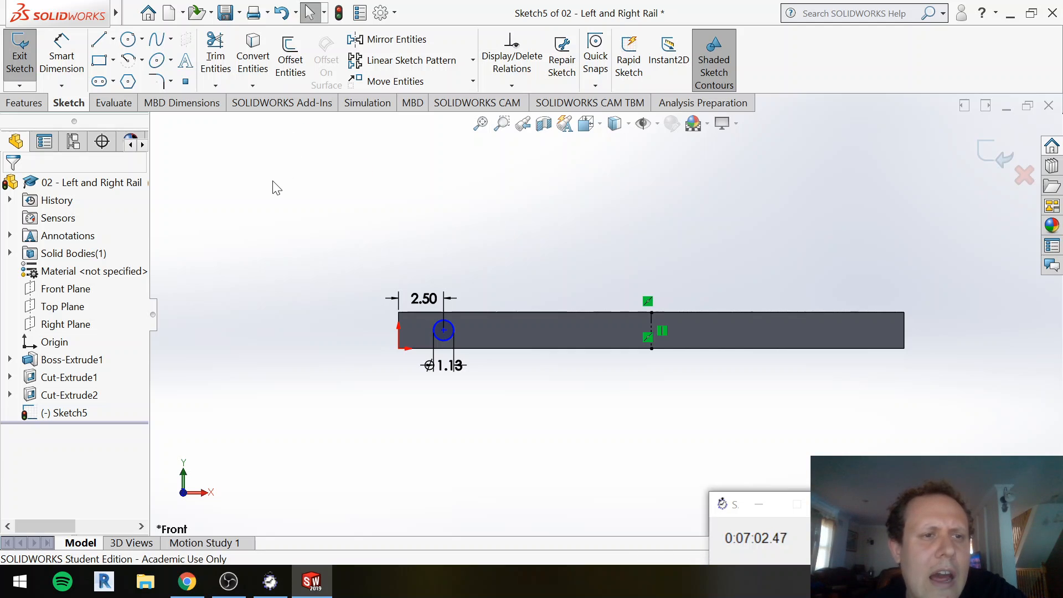
Step: Mirror the 1.125 in circle about the vertical centerline to the rail's far end
{"action": "left_click", "coordinate": [391, 39]}
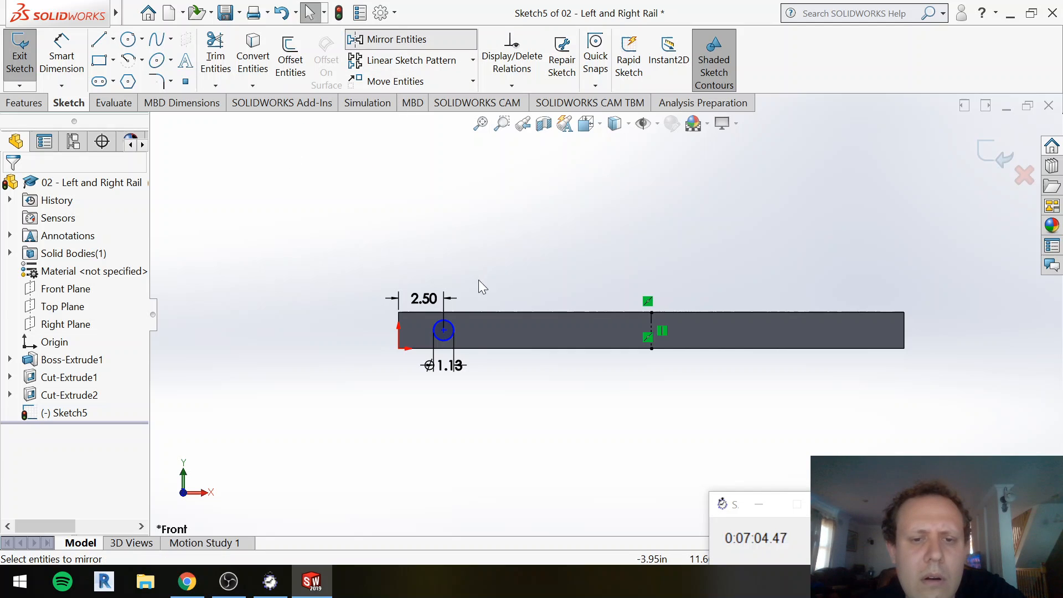
{"action": "left_click", "coordinate": [454, 332]}
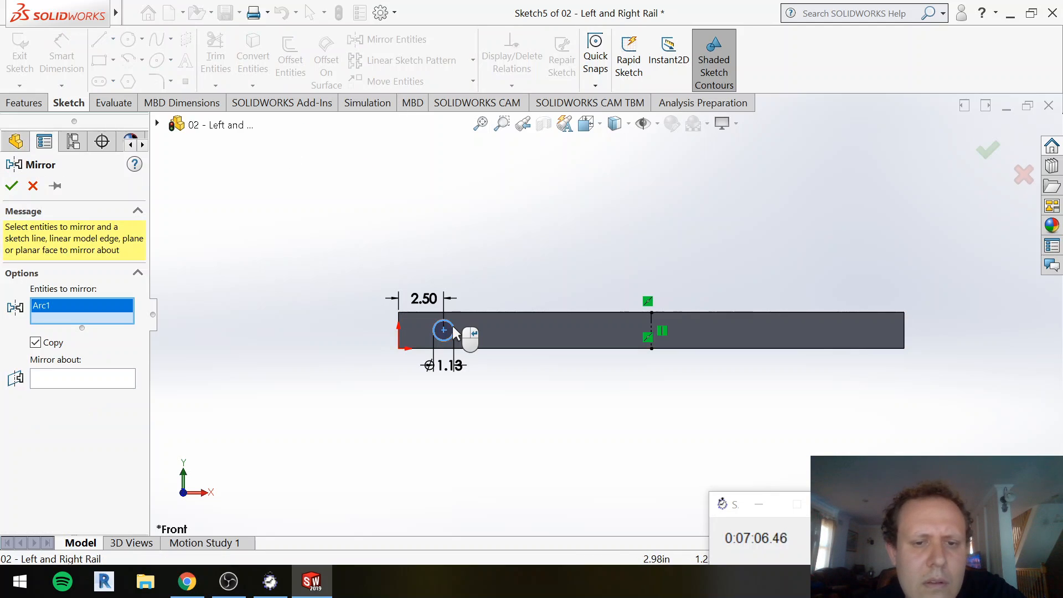
{"action": "left_click", "coordinate": [100, 386]}
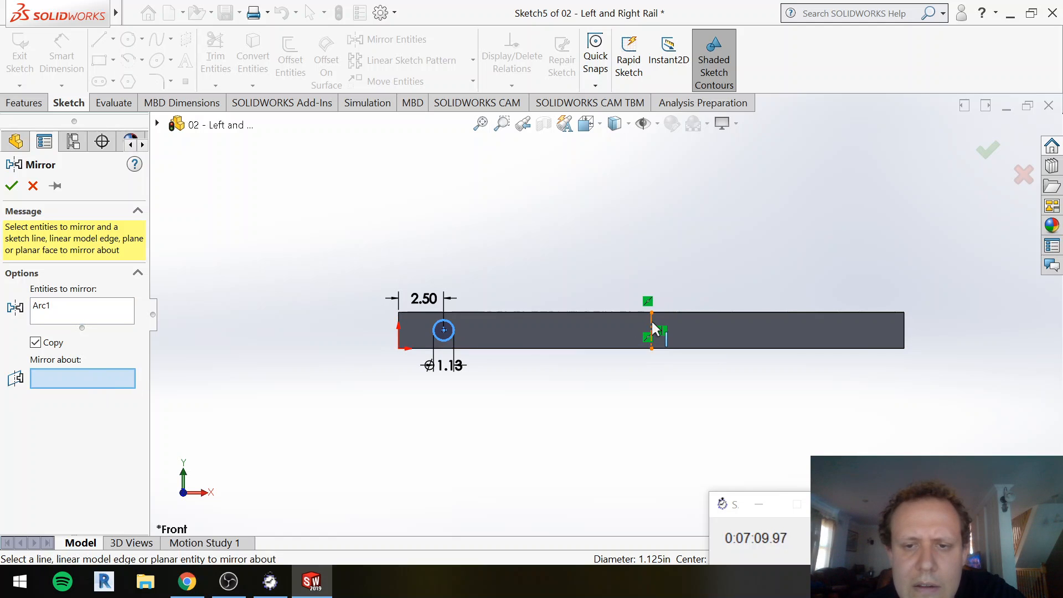
{"action": "left_click", "coordinate": [652, 329]}
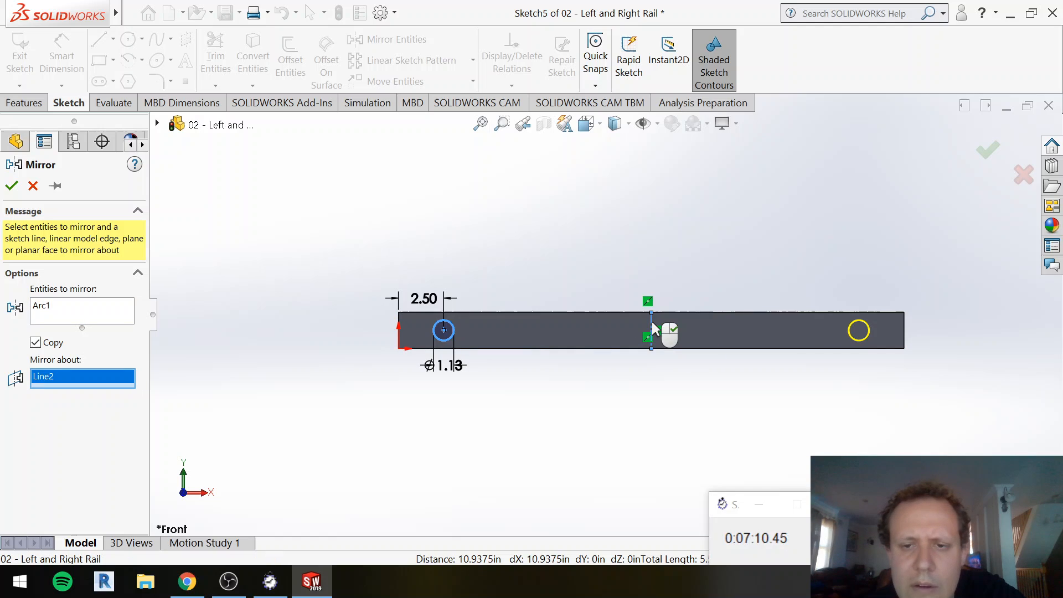
{"action": "left_click", "coordinate": [11, 186]}
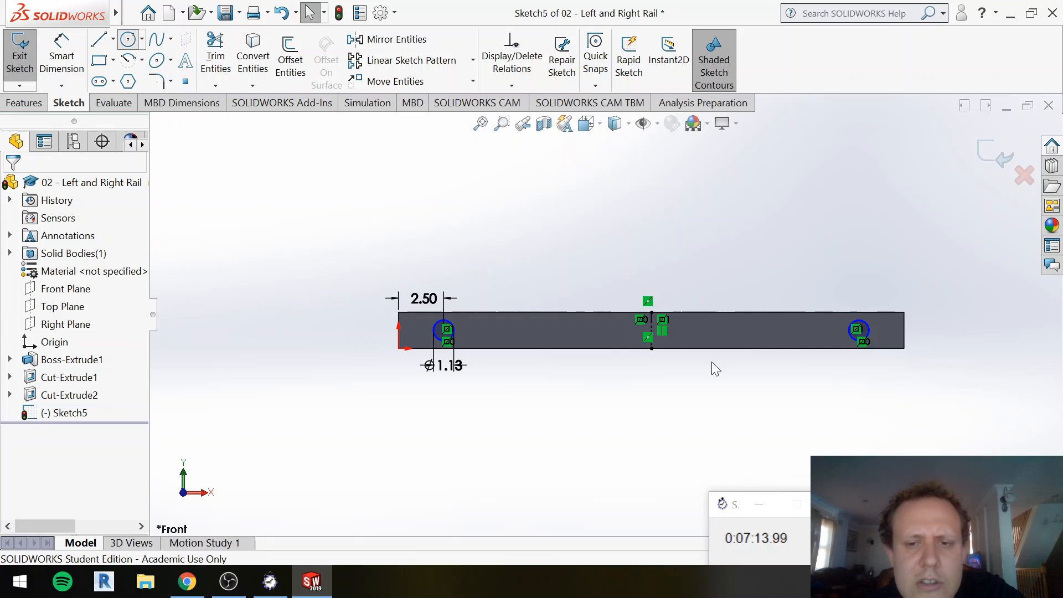
Step: Sketch a circle of about 0.77 in radius centred on the midpoint of the vertical centerline
{"action": "key", "text": "c"}
{"action": "scroll", "coordinate": [664, 343], "scroll_direction": "up", "scroll_amount": 2}
{"action": "scroll", "coordinate": [653, 335], "scroll_direction": "down", "scroll_amount": 4}
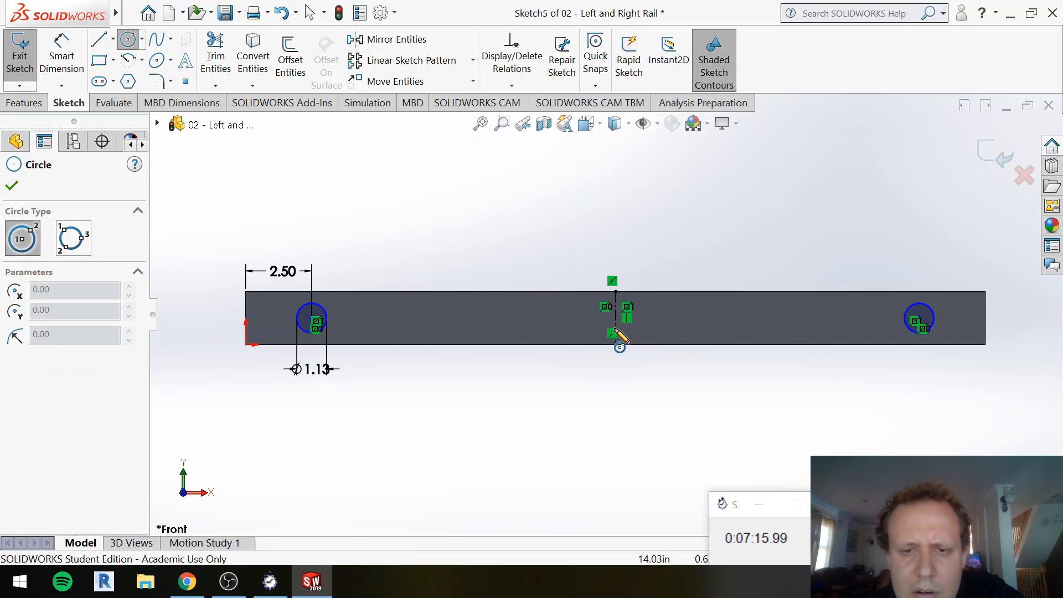
{"action": "scroll", "coordinate": [615, 330], "scroll_direction": "down", "scroll_amount": 2}
{"action": "left_click_drag", "start_coordinate": [614, 311], "coordinate": [645, 310]}
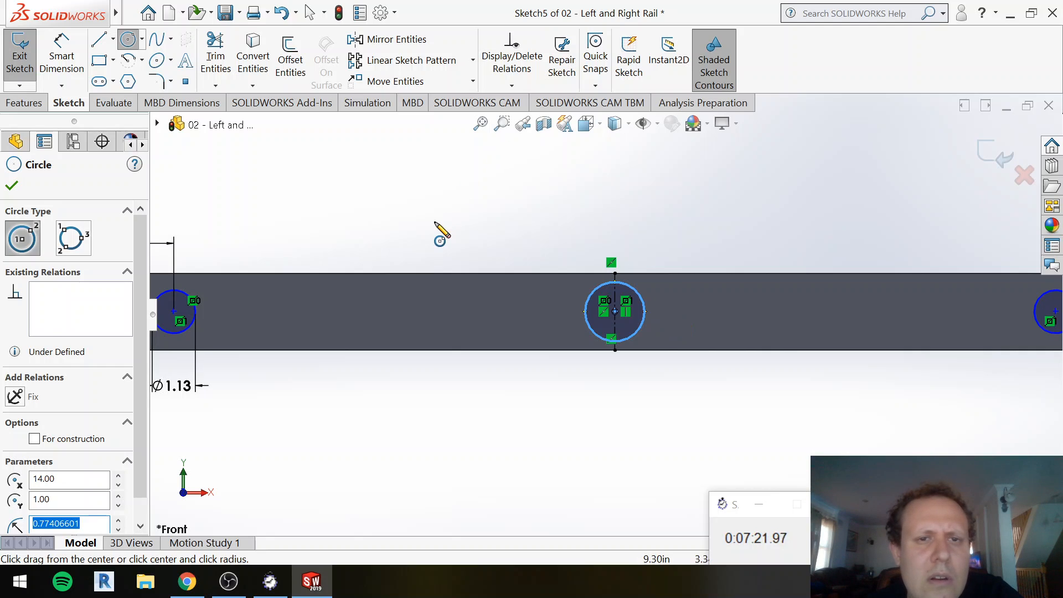
{"action": "key", "text": "Escape"}
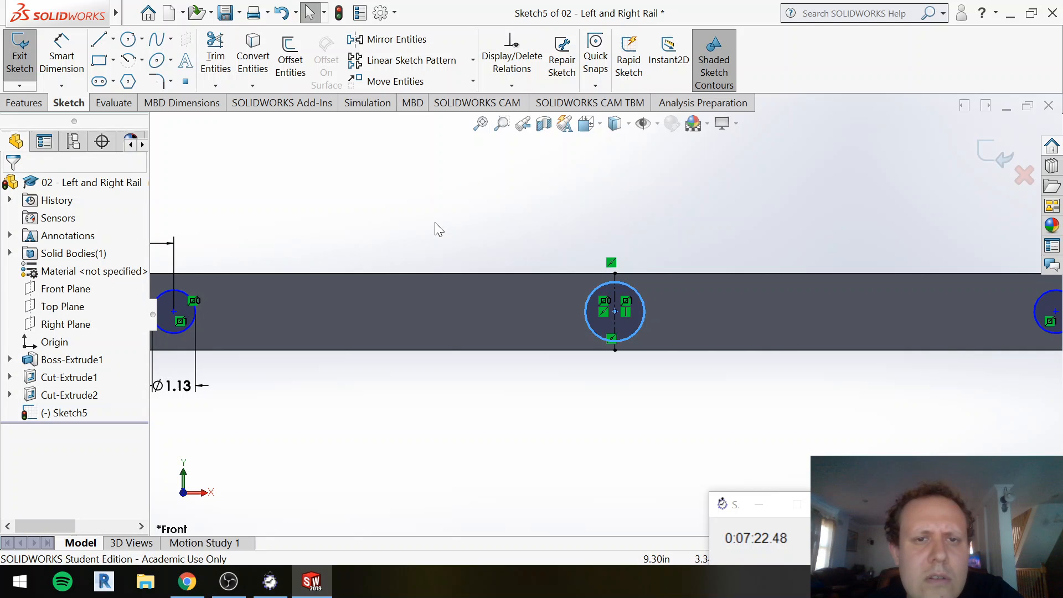
Step: Dimension the middle circle's diameter as 1.125 in, matching the end circles
{"action": "left_click", "coordinate": [589, 298]}
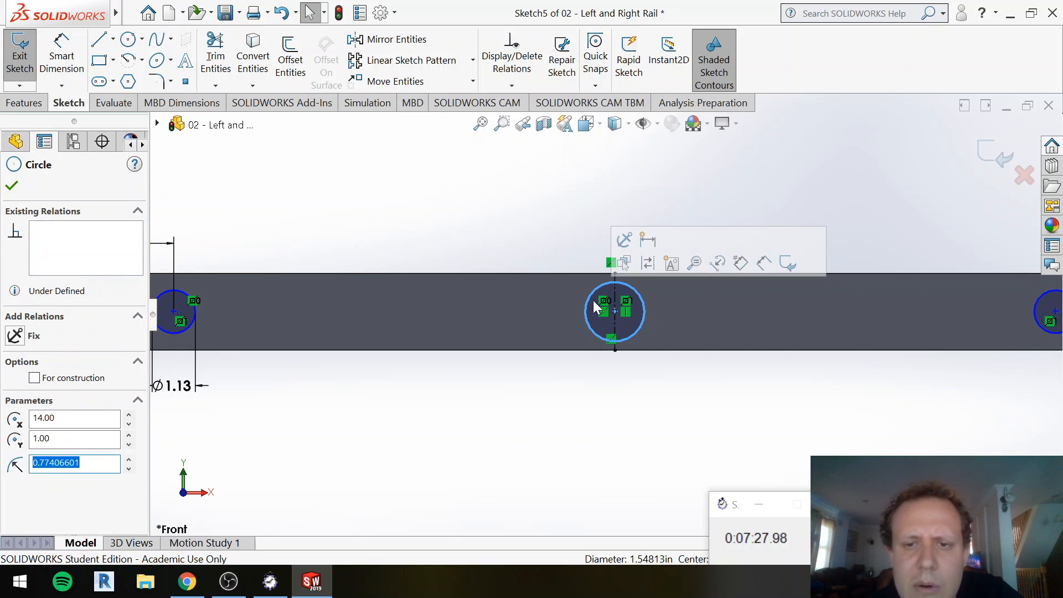
{"action": "left_click", "coordinate": [763, 270]}
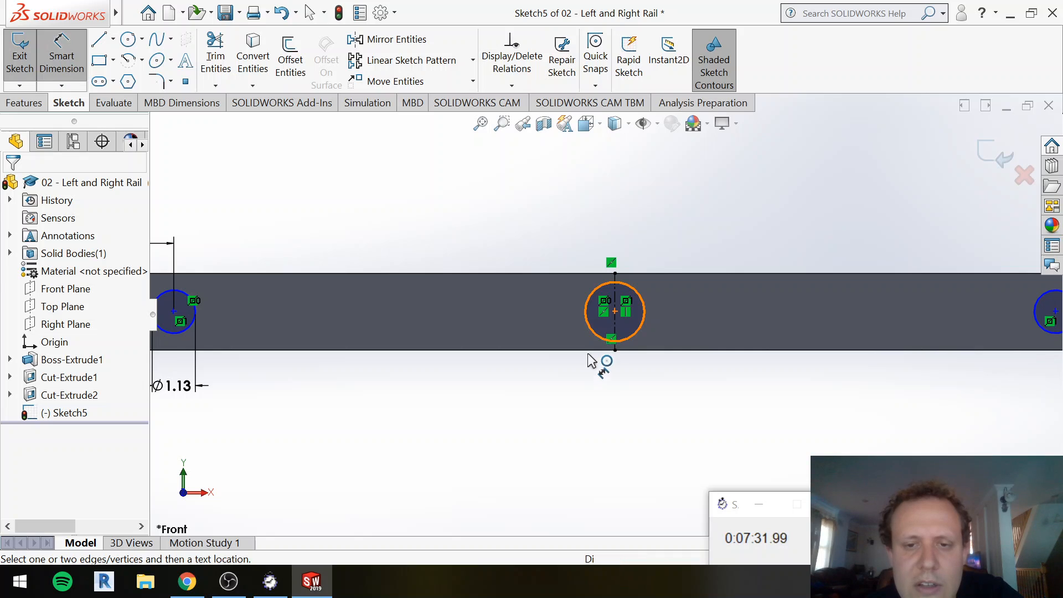
{"action": "left_click", "coordinate": [592, 332]}
{"action": "left_click", "coordinate": [594, 386]}
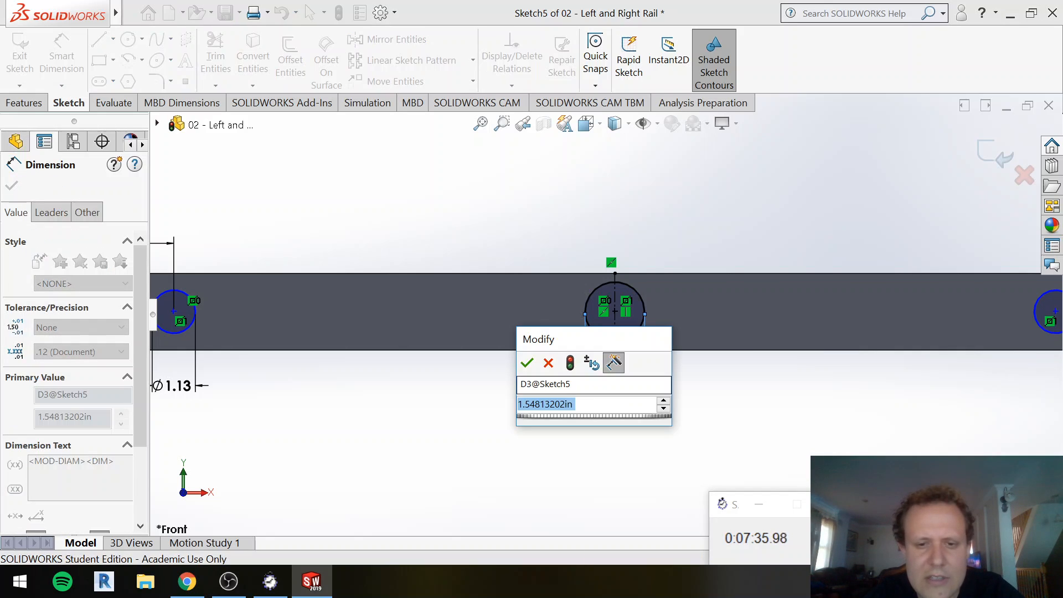
{"action": "type", "text": "1.55"}
{"action": "key", "text": "Return"}
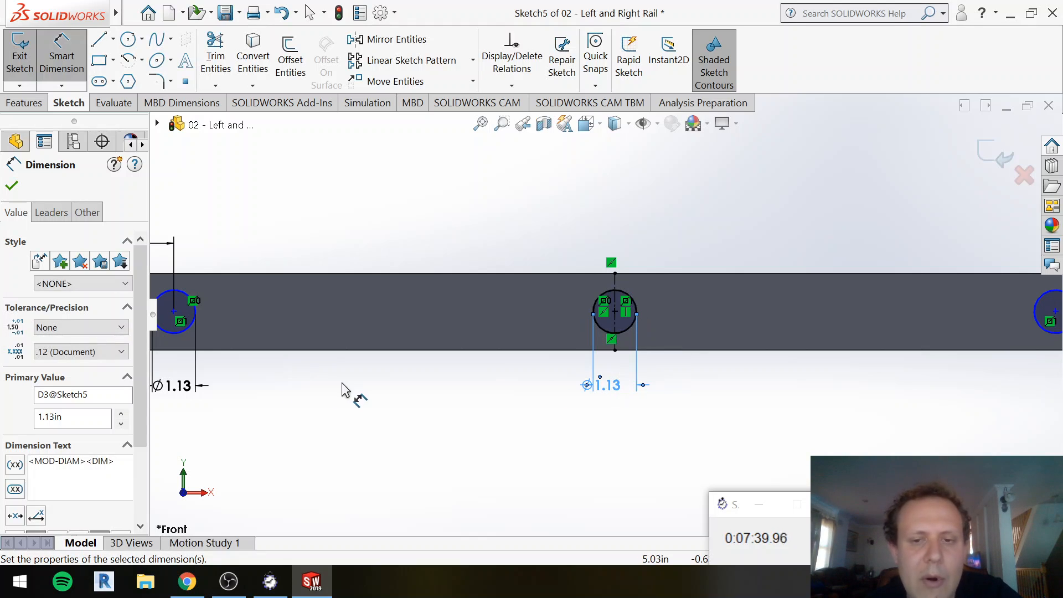
{"action": "key", "text": "Escape"}
Step: Cut the three circles through the rail with a Through All extruded cut
{"action": "scroll", "coordinate": [341, 387], "scroll_direction": "down", "scroll_amount": 2}
{"action": "scroll", "coordinate": [341, 387], "scroll_direction": "up", "scroll_amount": 4}
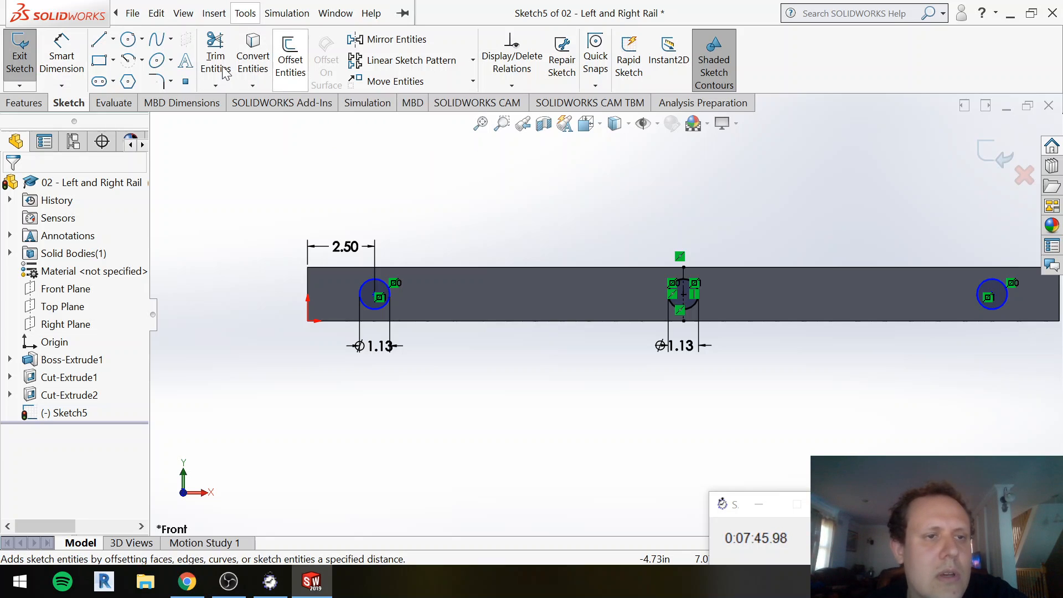
{"action": "left_click", "coordinate": [24, 103]}
{"action": "left_click", "coordinate": [225, 55]}
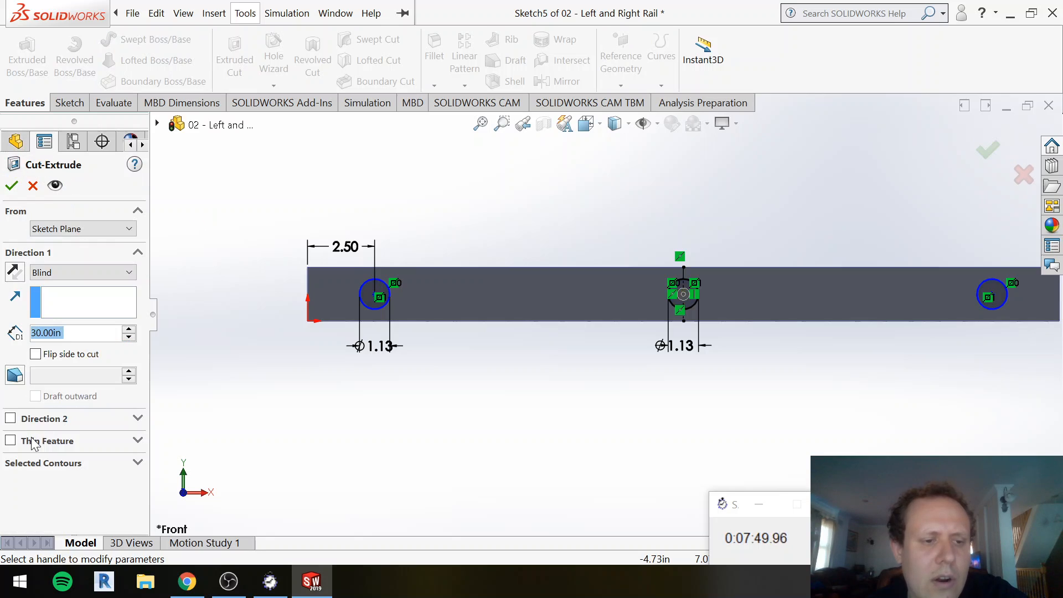
{"action": "left_click", "coordinate": [86, 273]}
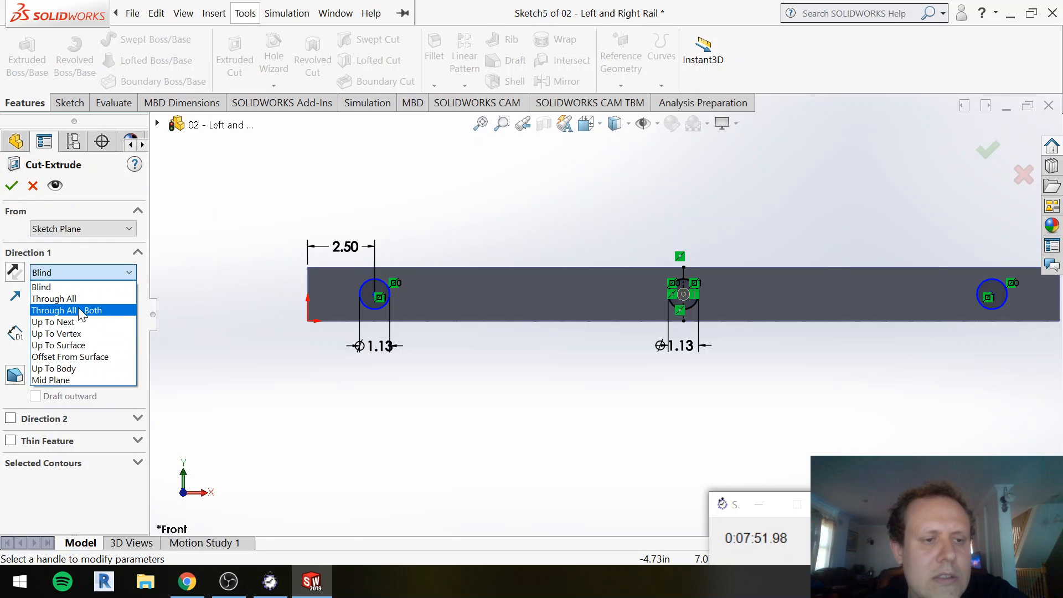
{"action": "left_click", "coordinate": [80, 302]}
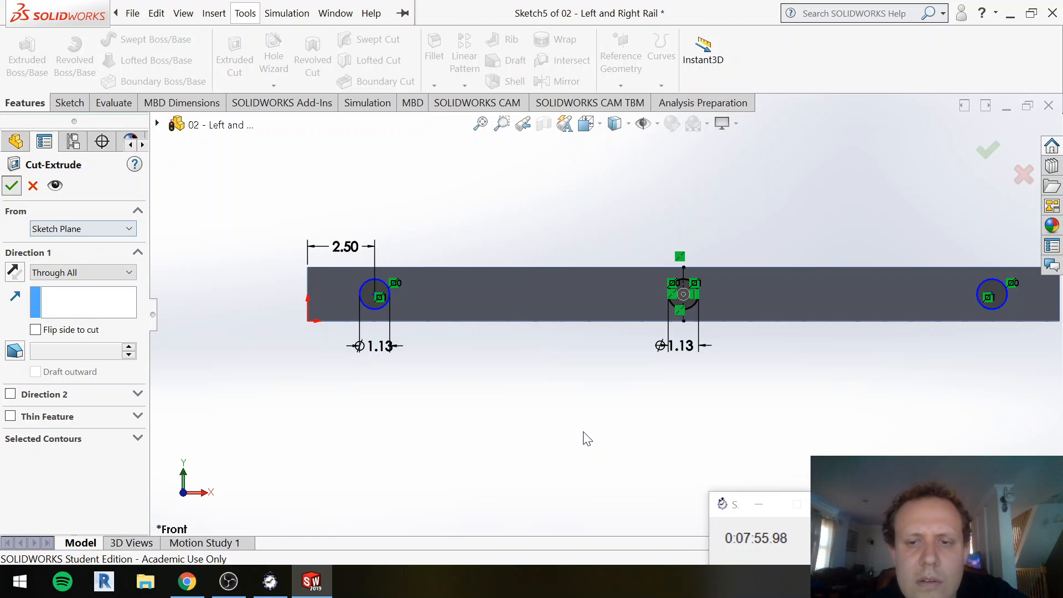
{"action": "key", "text": "Return"}
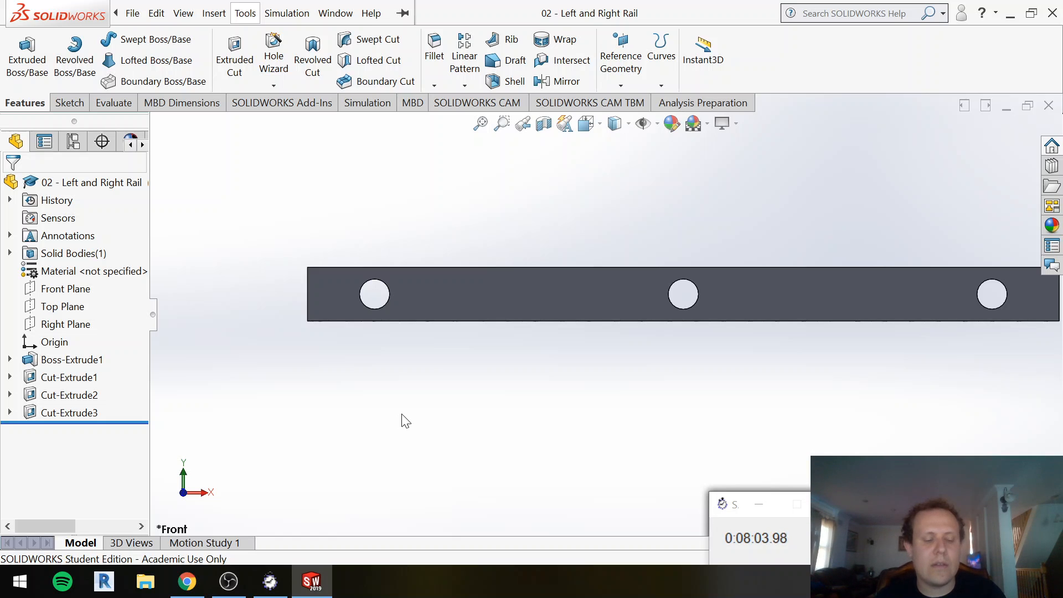
{"action": "middle_click_drag", "start_coordinate": [403, 410], "coordinate": [430, 446], "text": "shift"}
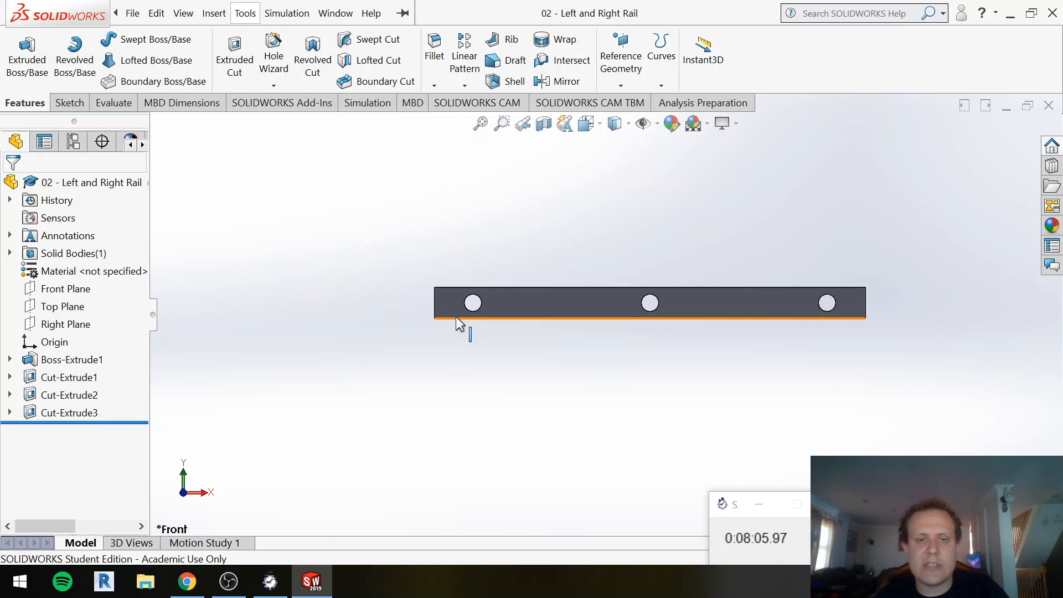
{"action": "mouse_move", "coordinate": [457, 326]}
{"action": "right_mouse_down"}
{"action": "mouse_move", "coordinate": [469, 358]}
{"action": "mouse_move", "coordinate": [455, 330]}
{"action": "right_mouse_up"}
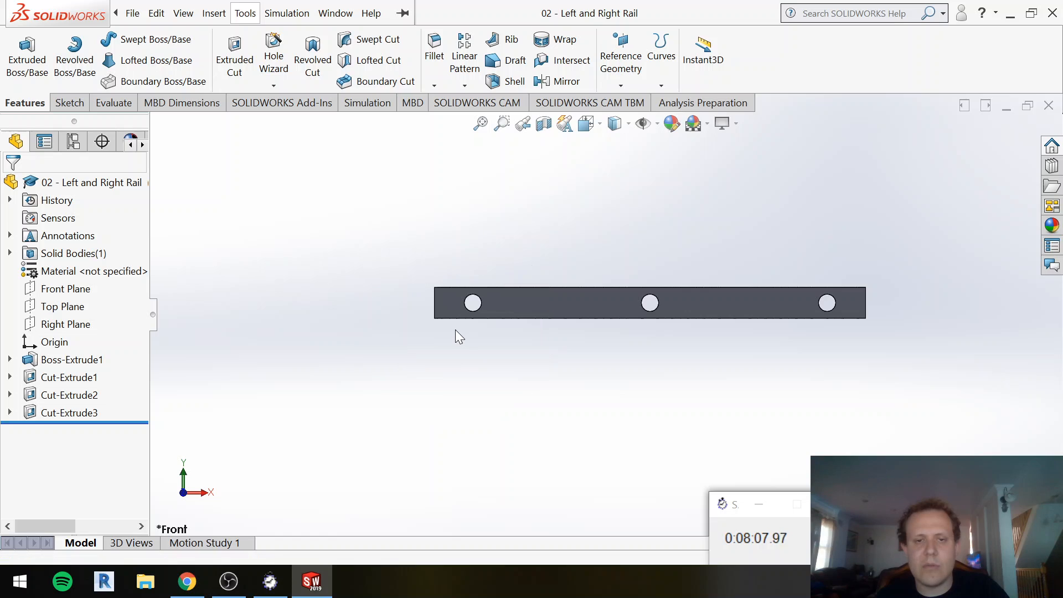
{"action": "middle_click_drag", "start_coordinate": [498, 378], "coordinate": [507, 438]}
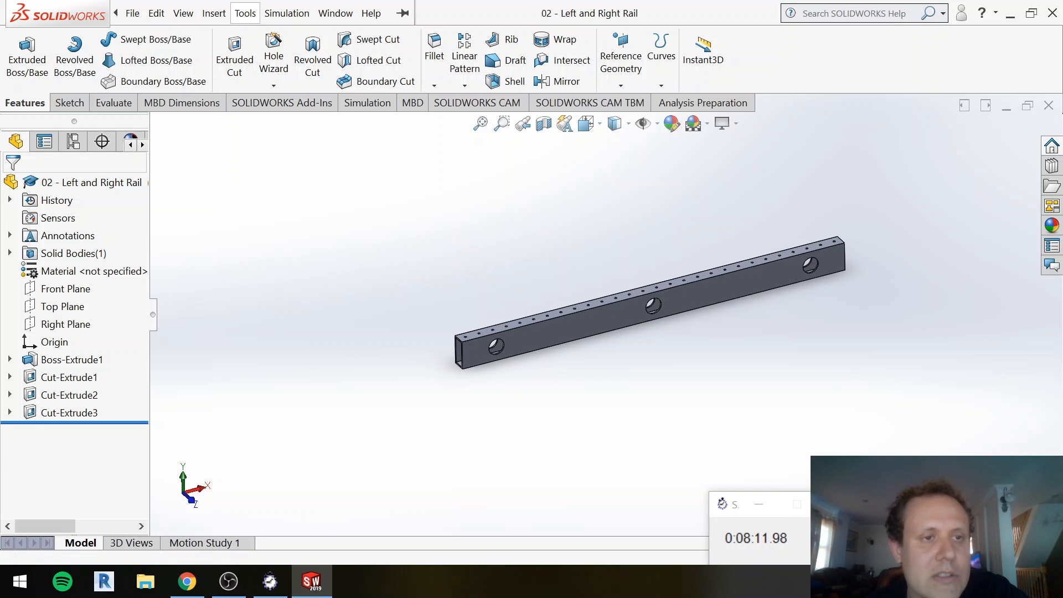
Step: Create a new assembly and place the 02 - Left and Right Rail part as its first component
{"action": "left_click", "coordinate": [156, 13]}
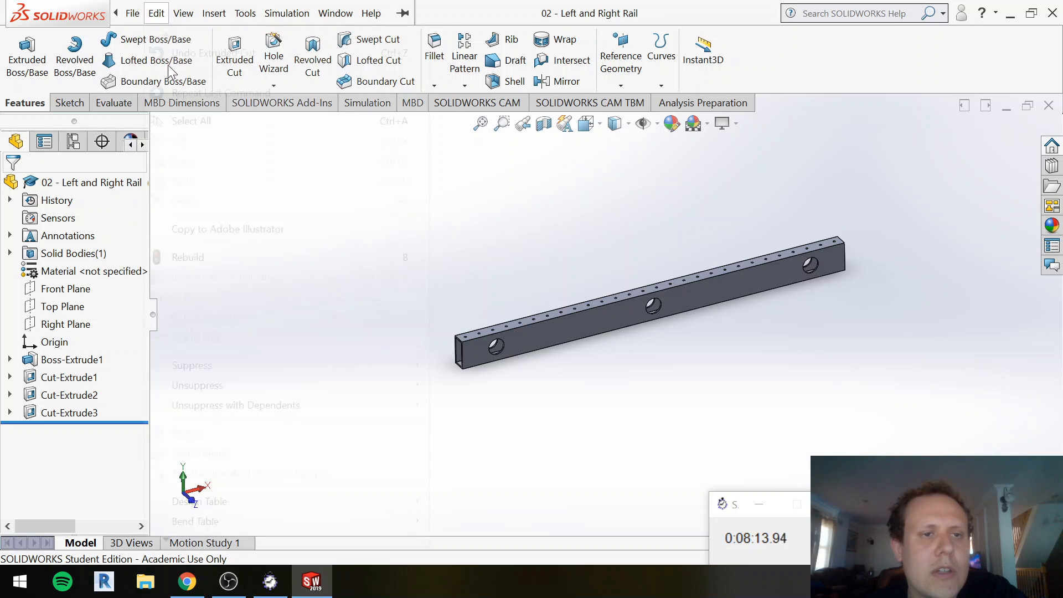
{"action": "key", "text": "Escape"}
{"action": "left_click", "coordinate": [133, 13]}
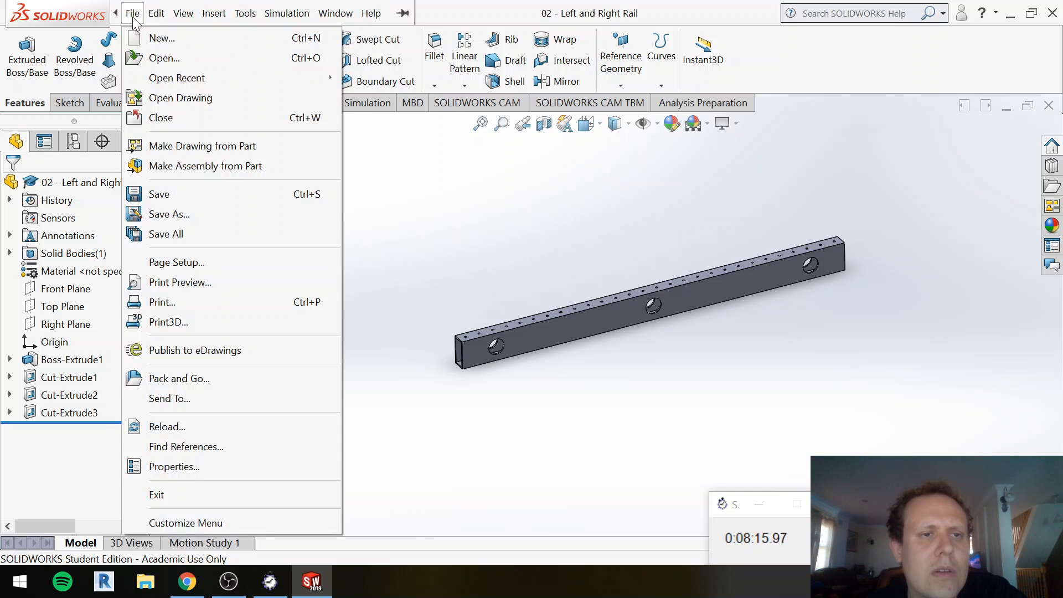
{"action": "left_click", "coordinate": [137, 40]}
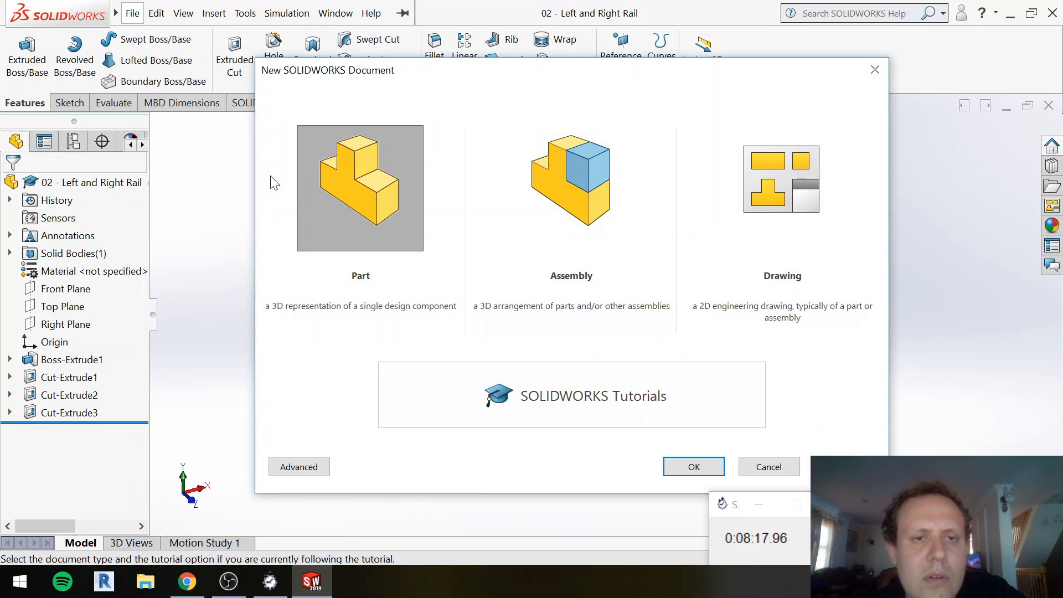
{"action": "double_click", "coordinate": [622, 208]}
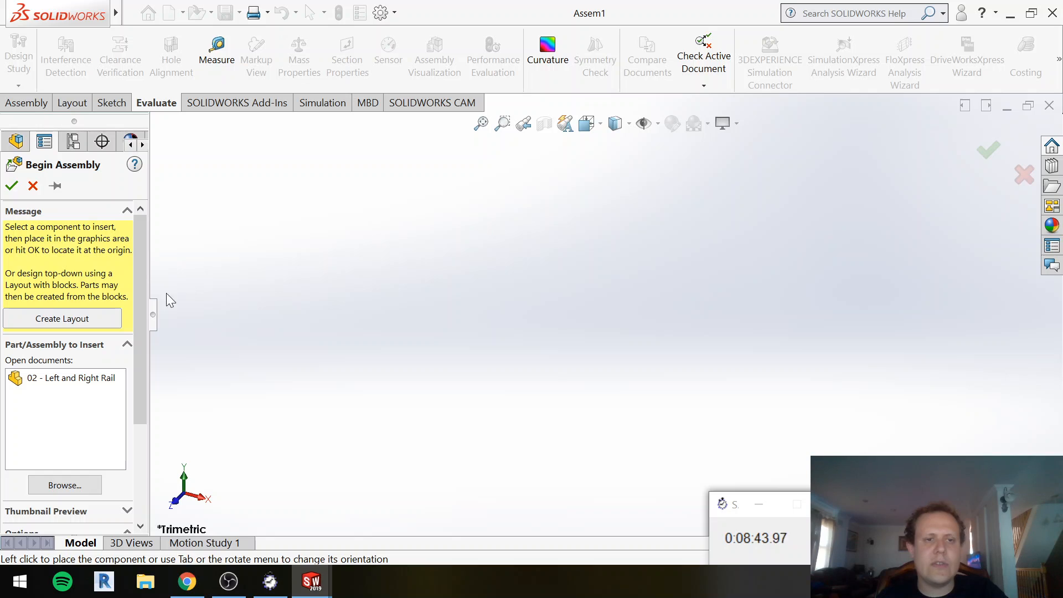
{"action": "left_click", "coordinate": [78, 378]}
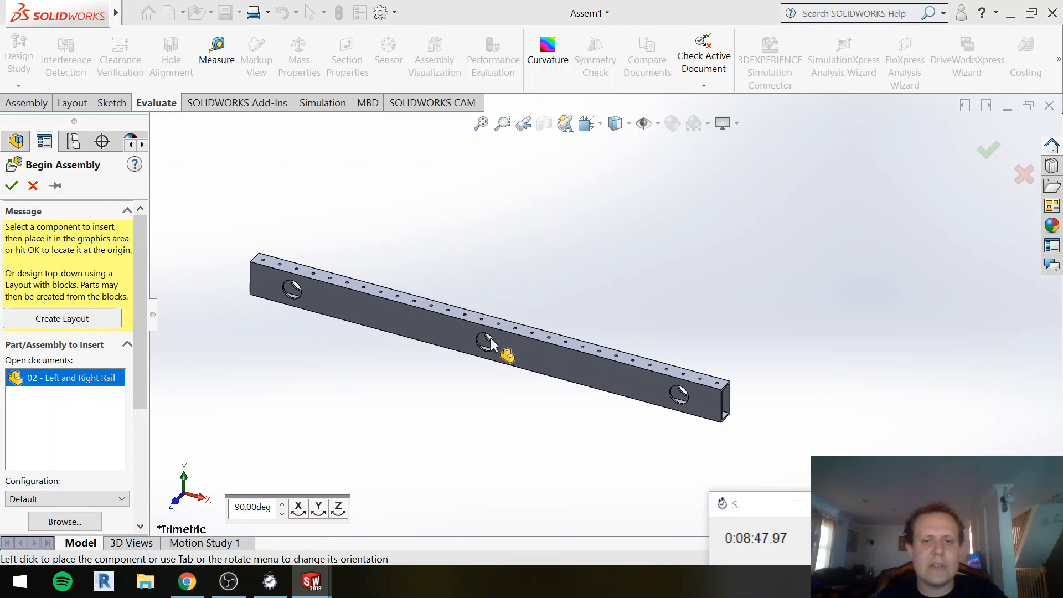
{"action": "left_click", "coordinate": [474, 340]}
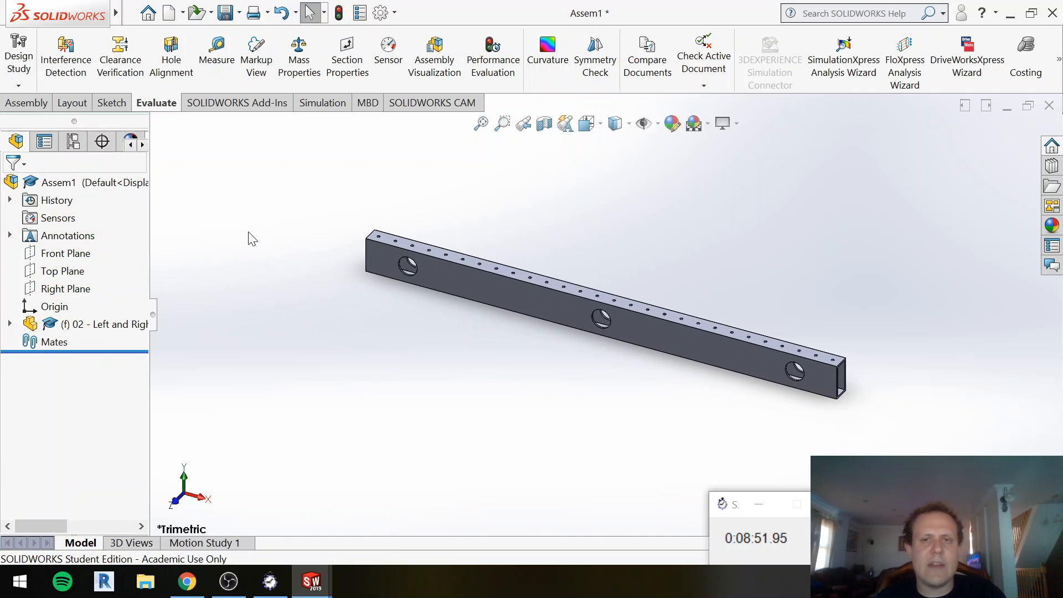
Step: Save the assembly as 00 - SWDrive in the SW Drivetrain folder
{"action": "key", "text": "ctrl+s"}
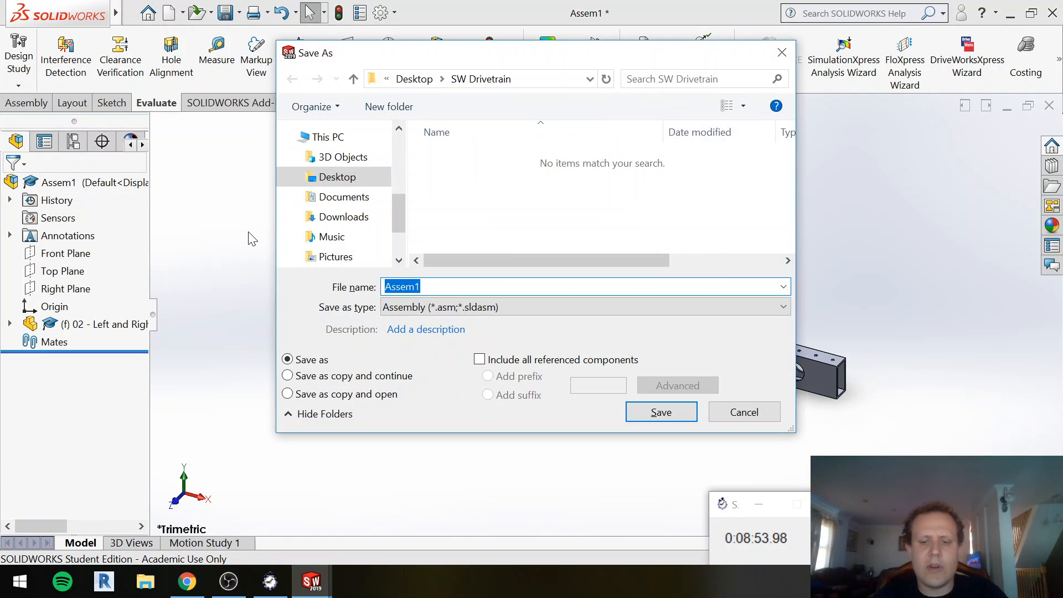
{"action": "type", "text": "00 - SWDrive"}
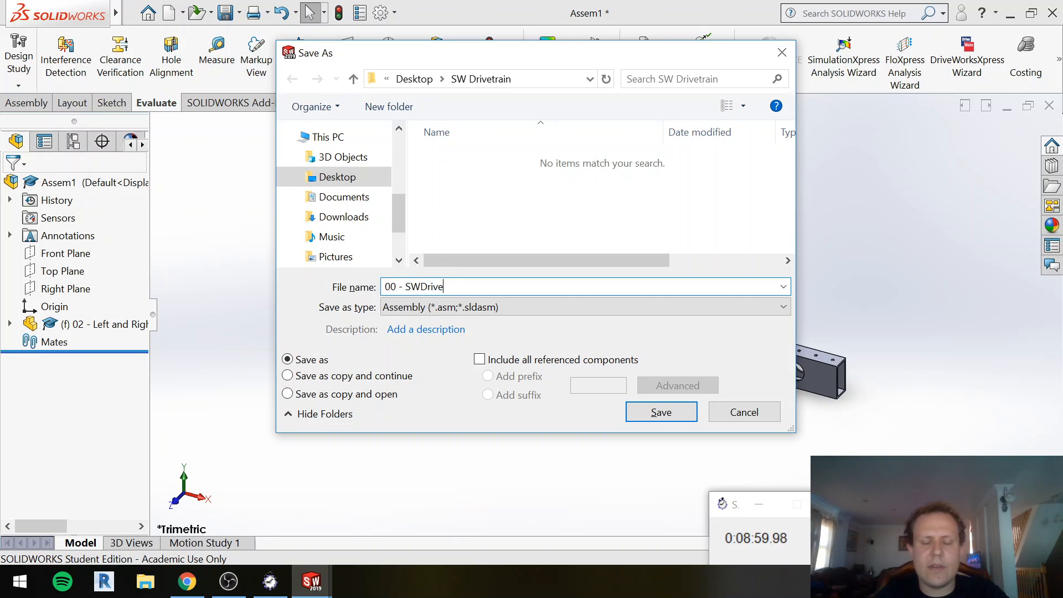
{"action": "key", "text": "Return"}
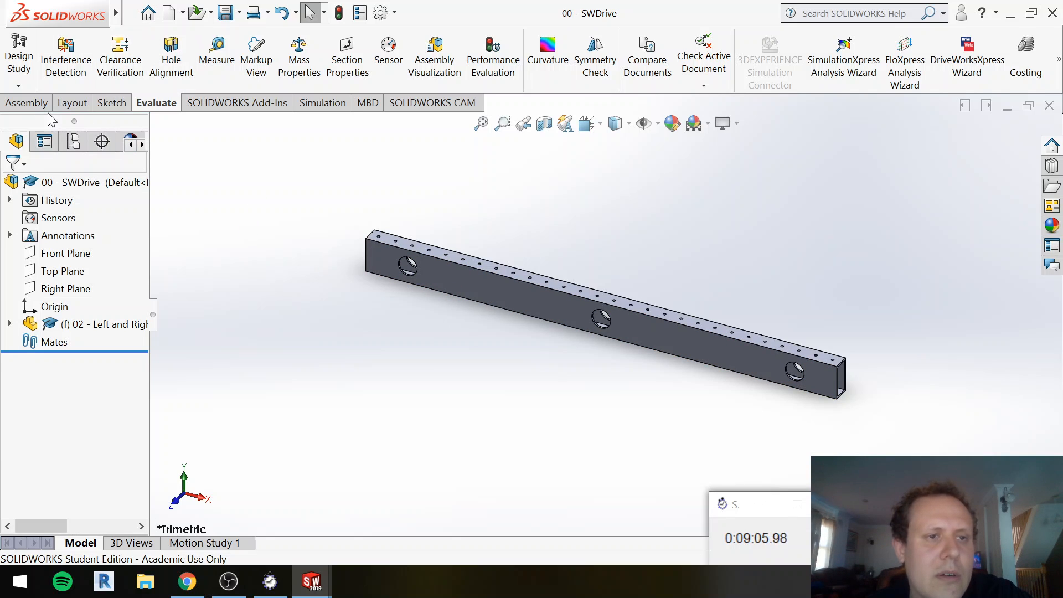
Step: Insert the 01 - Front and Back Rail part and place it freely behind the left/right rail
{"action": "left_click", "coordinate": [30, 107]}
{"action": "left_click", "coordinate": [84, 52]}
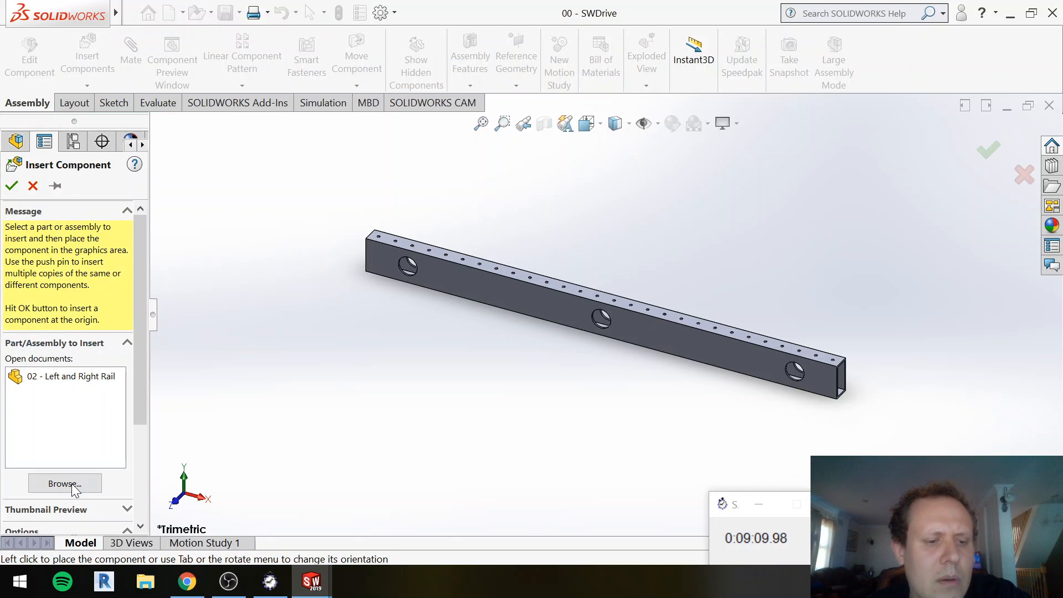
{"action": "left_click", "coordinate": [73, 483]}
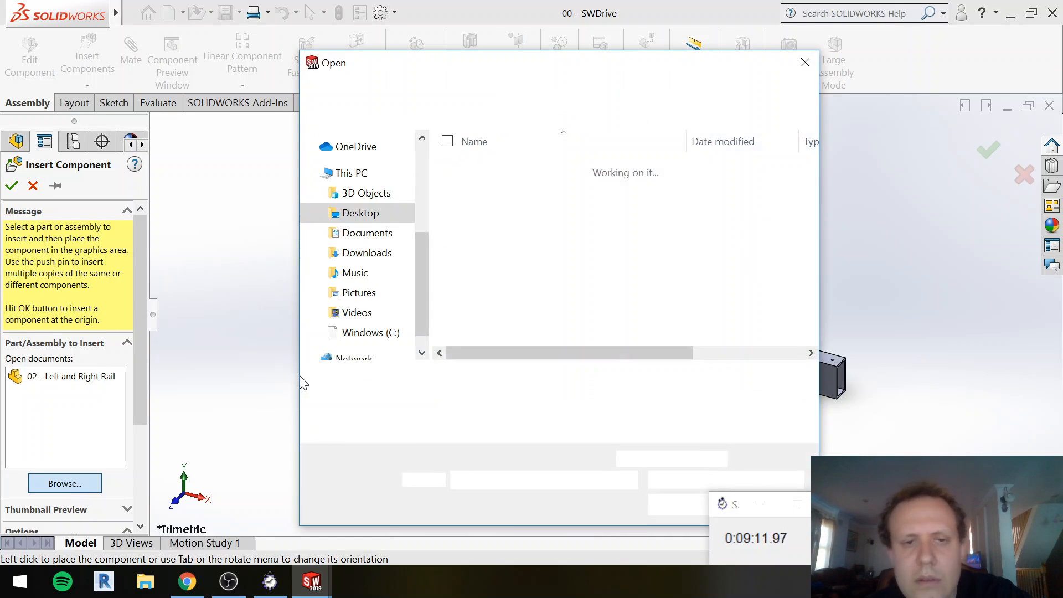
{"action": "left_click", "coordinate": [526, 186]}
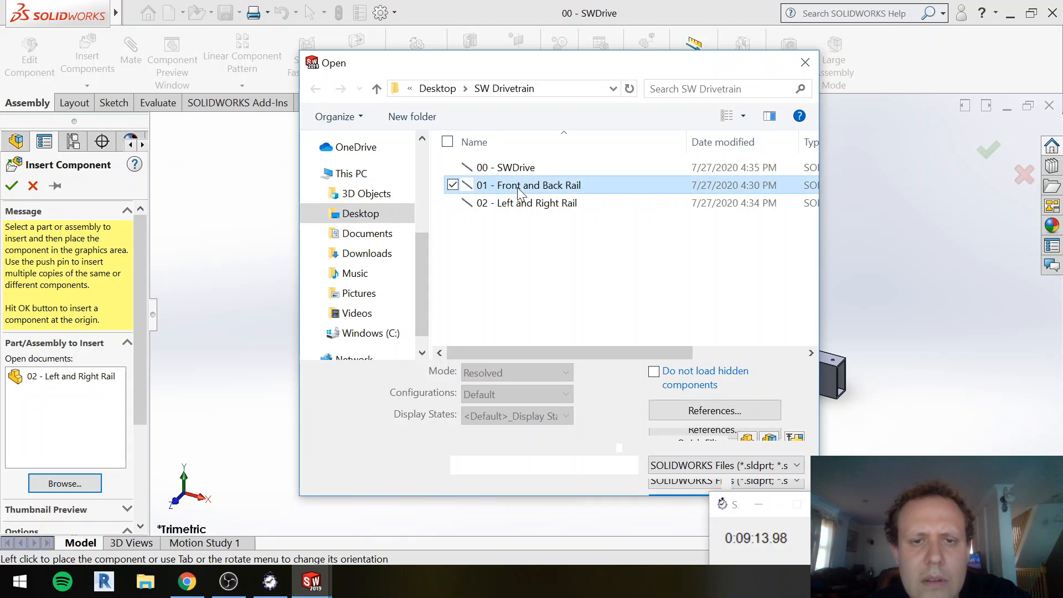
{"action": "left_click", "coordinate": [687, 477]}
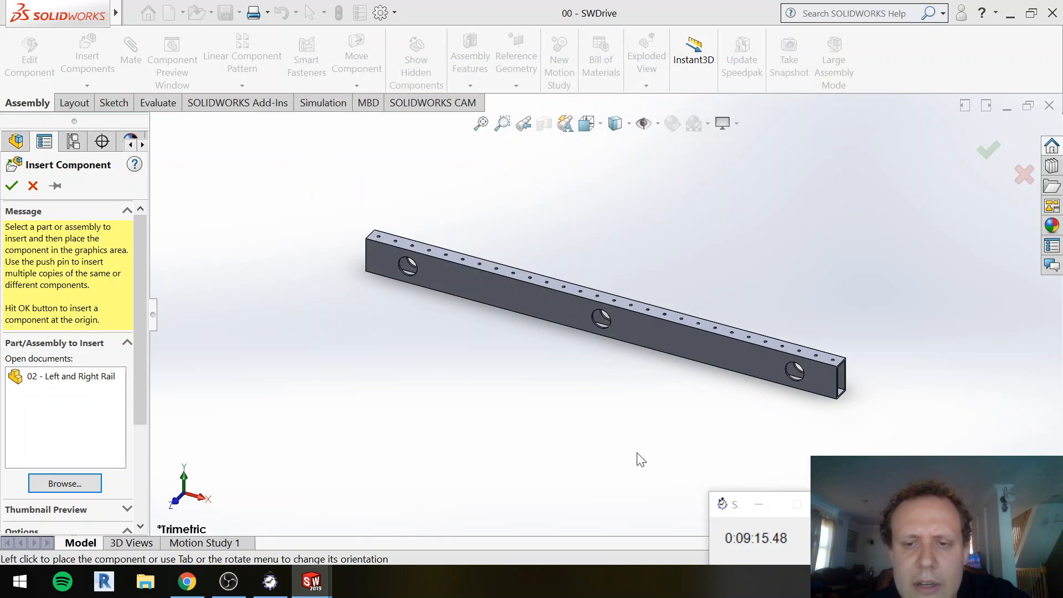
{"action": "left_click", "coordinate": [324, 256]}
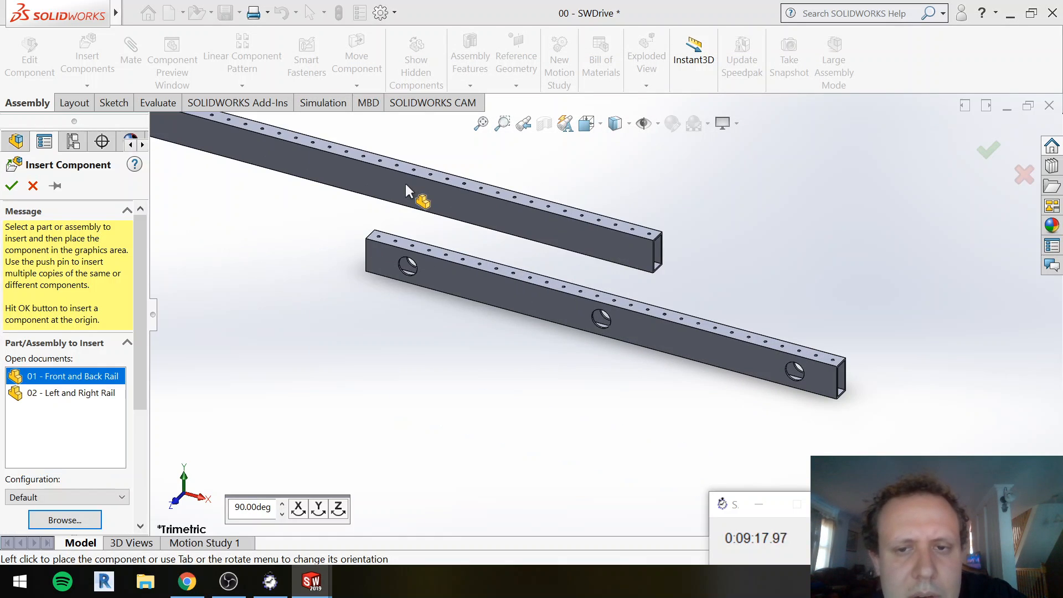
{"action": "left_click", "coordinate": [406, 186]}
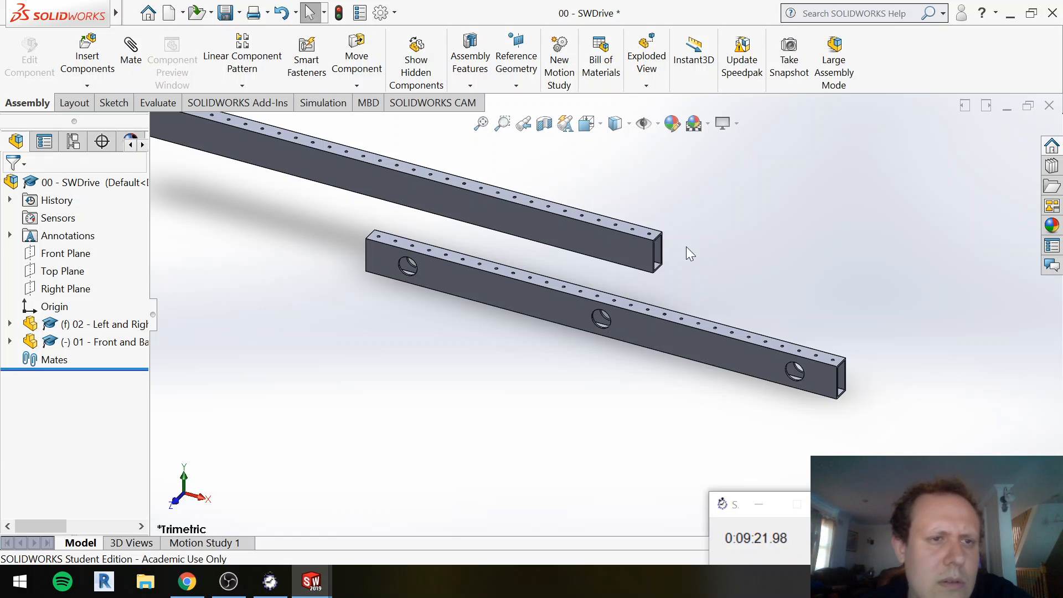
{"action": "left_click", "coordinate": [132, 13]}
{"action": "left_click", "coordinate": [603, 189]}
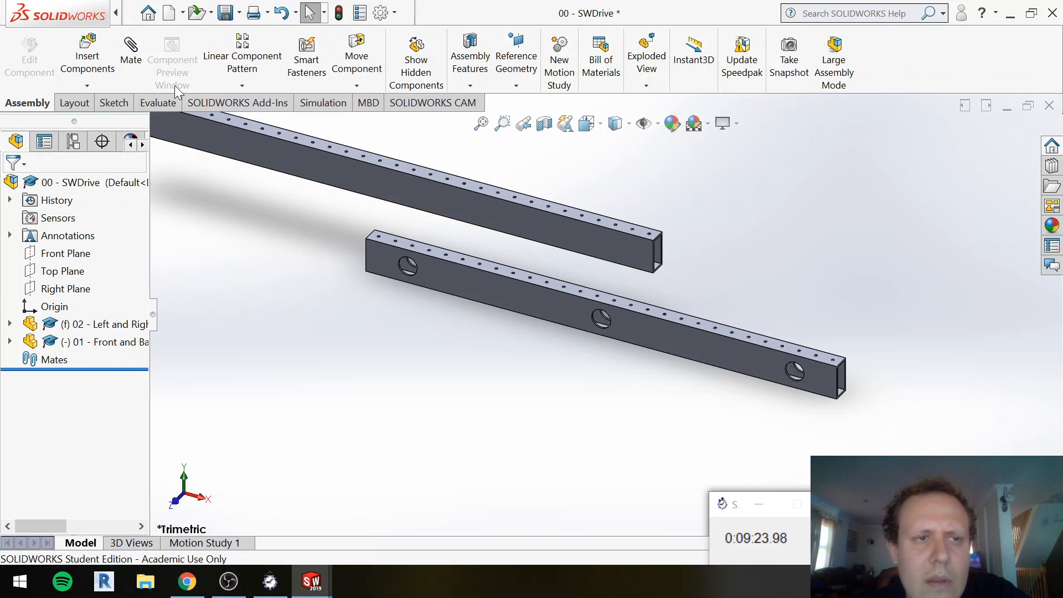
{"action": "left_click", "coordinate": [131, 52]}
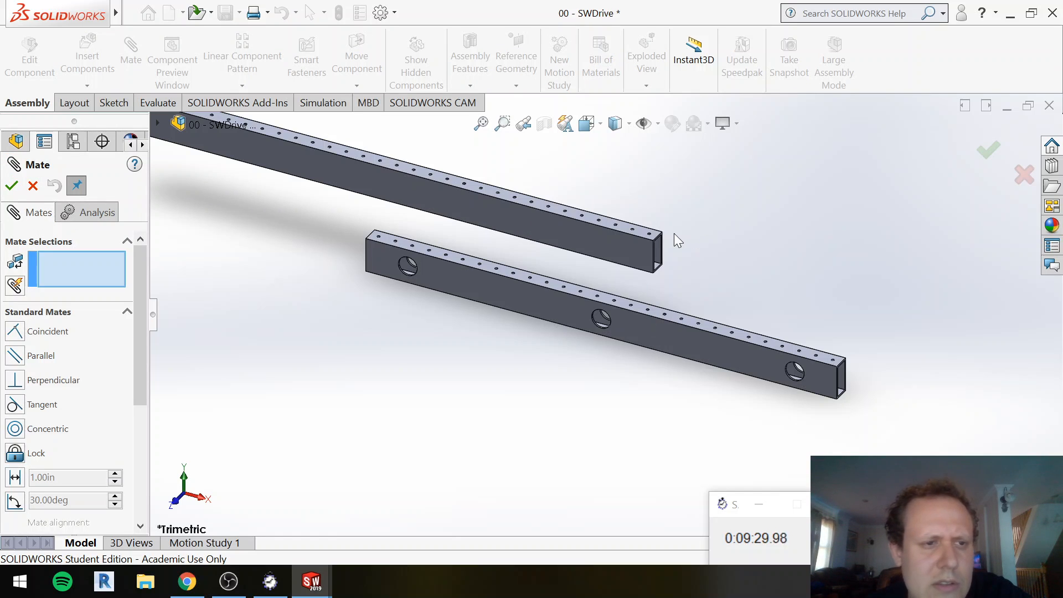
{"action": "key", "text": "Escape"}
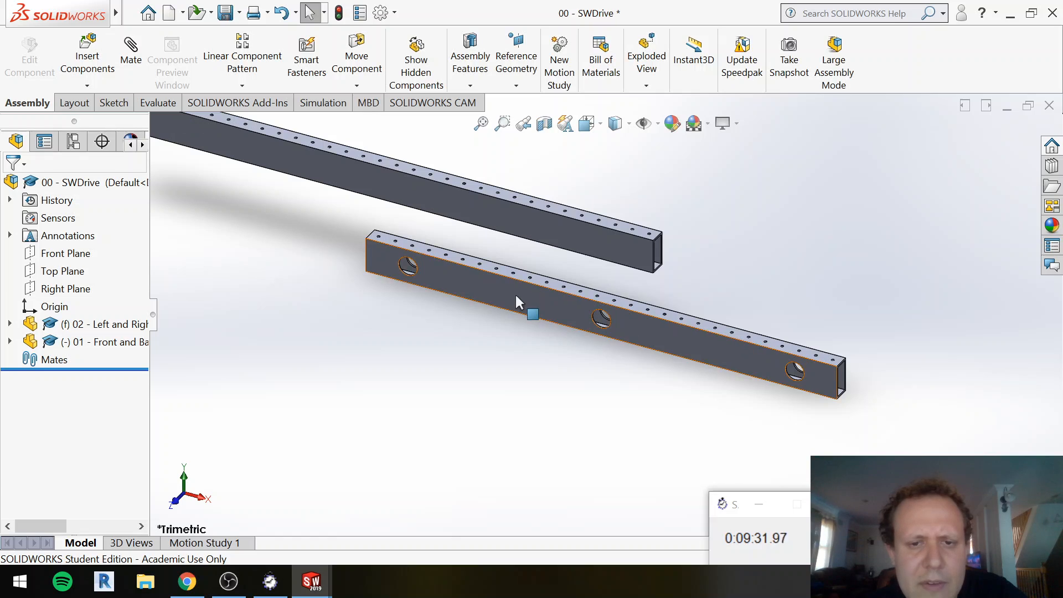
{"action": "left_click", "coordinate": [516, 296]}
{"action": "right_click", "coordinate": [516, 296]}
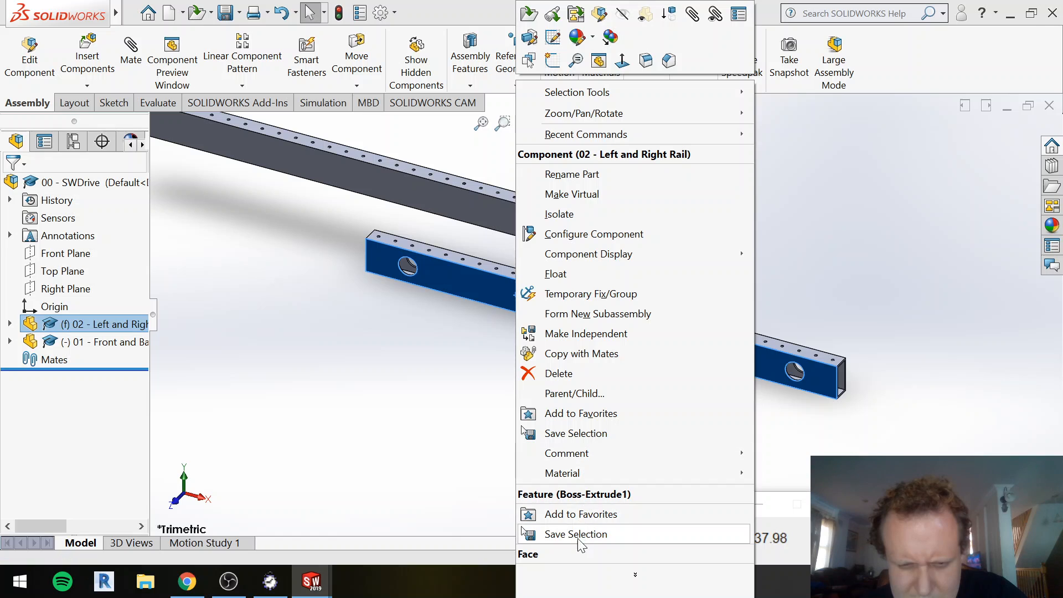
{"action": "left_click", "coordinate": [584, 575]}
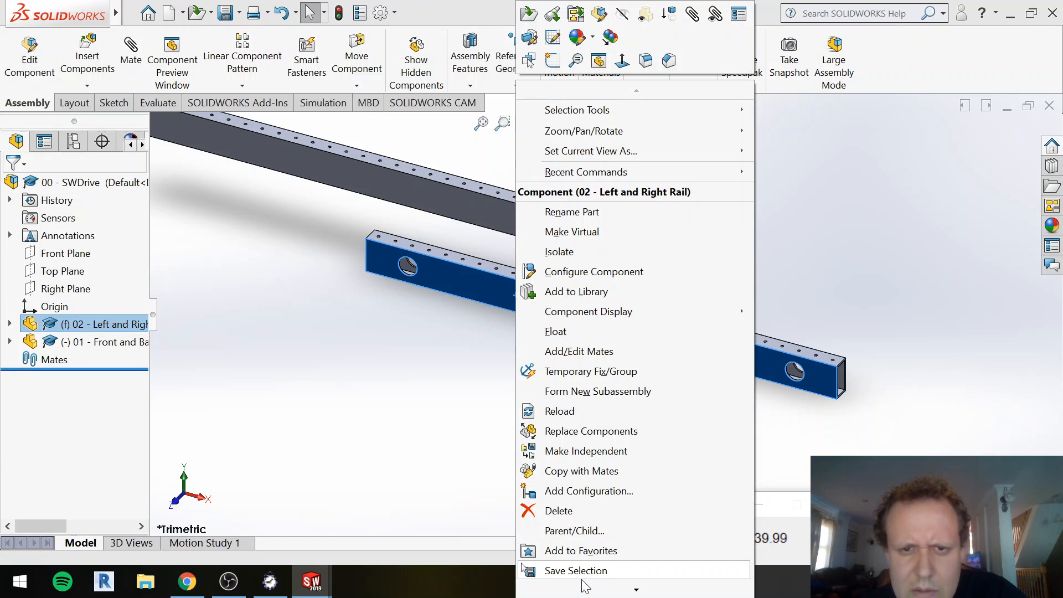
{"action": "left_click", "coordinate": [260, 316]}
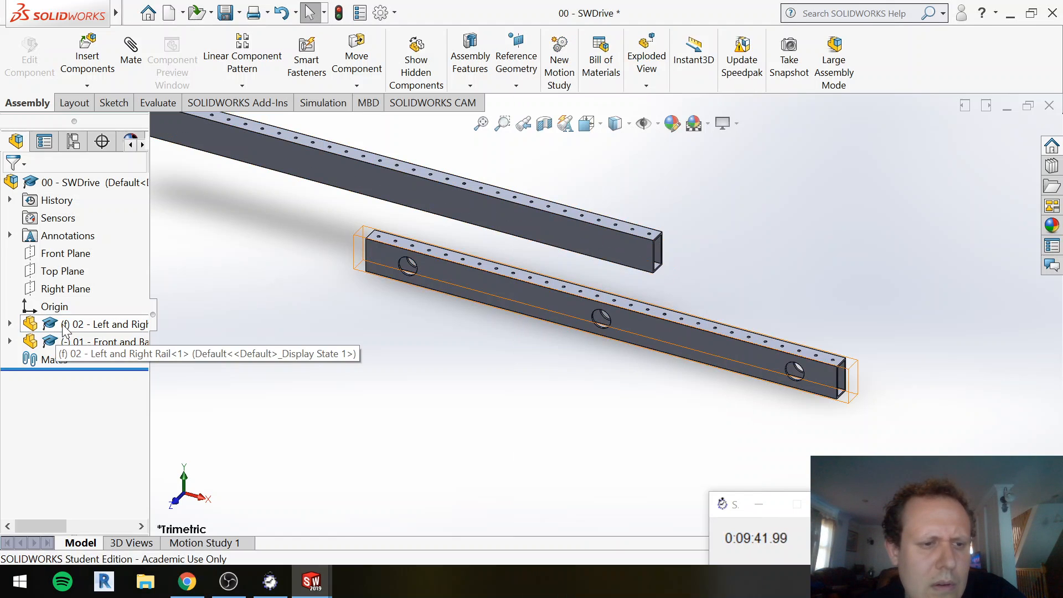
{"action": "right_click", "coordinate": [65, 327]}
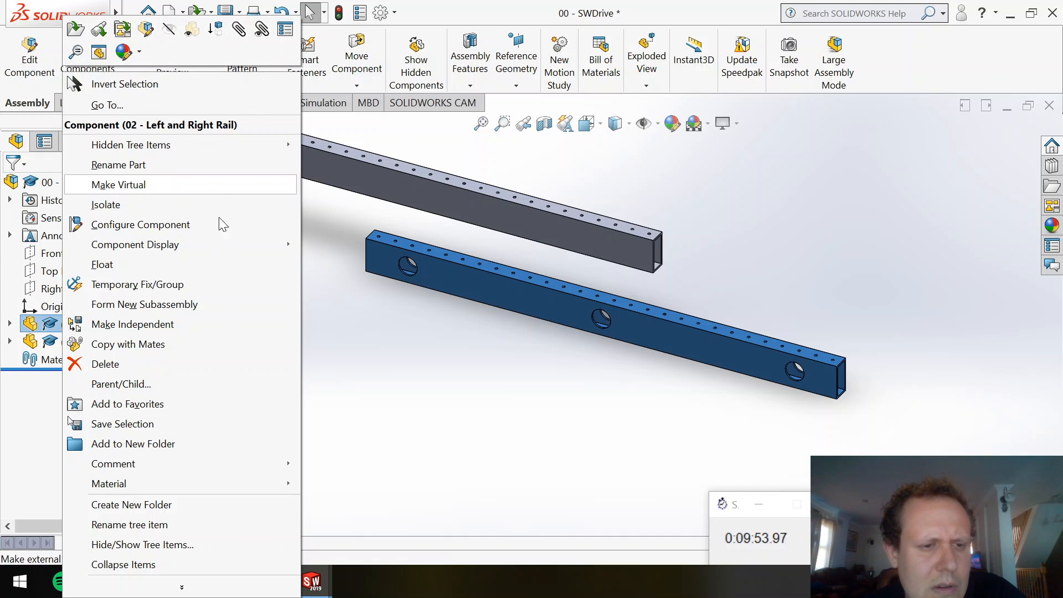
{"action": "left_click", "coordinate": [183, 587]}
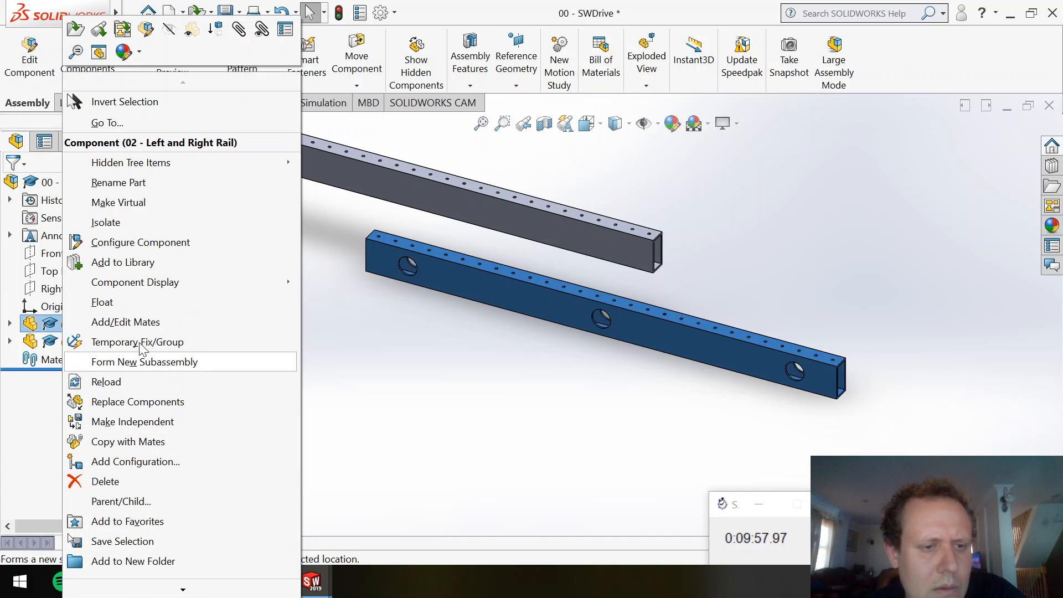
{"action": "left_click", "coordinate": [188, 349]}
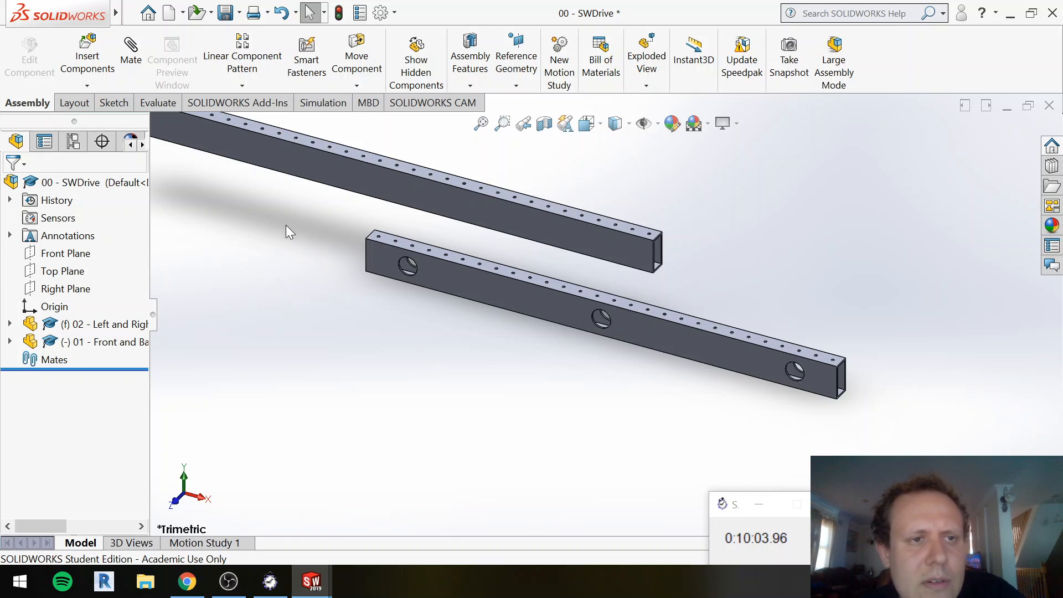
Step: Add a coincident mate between the top faces of the left/right rail and the front/back rail
{"action": "left_click", "coordinate": [130, 48]}
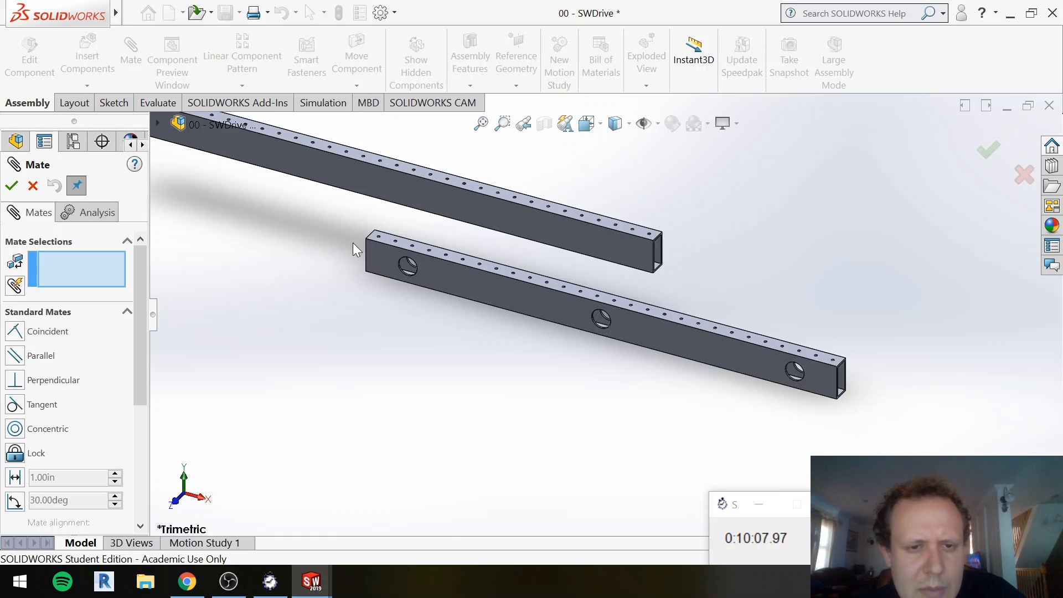
{"action": "scroll", "coordinate": [396, 239], "scroll_direction": "up", "scroll_amount": 4}
{"action": "scroll", "coordinate": [501, 257], "scroll_direction": "down", "scroll_amount": 4}
{"action": "scroll", "coordinate": [543, 278], "scroll_direction": "down", "scroll_amount": 3}
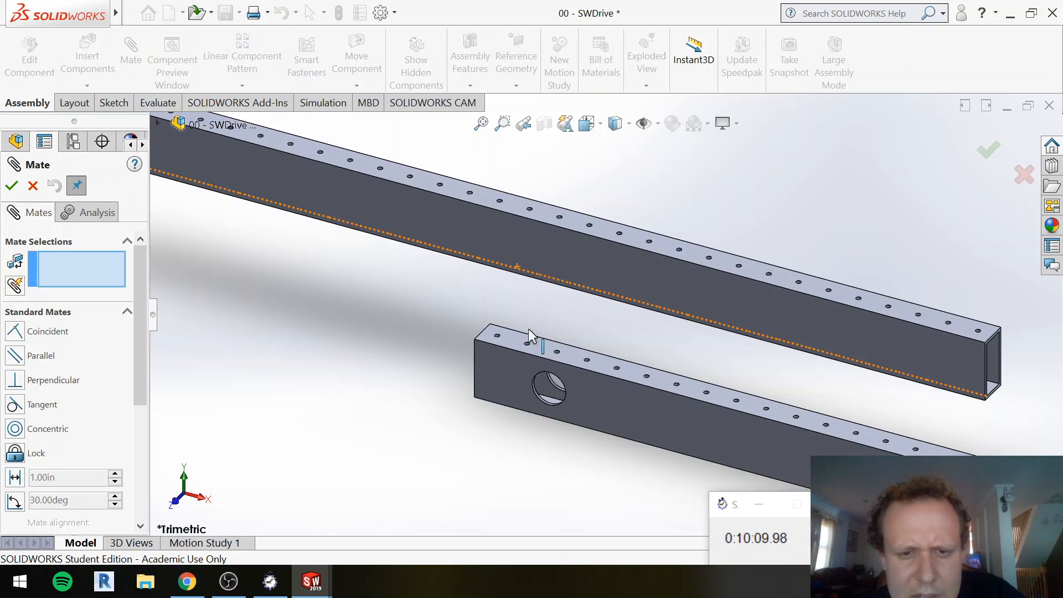
{"action": "left_click", "coordinate": [511, 336]}
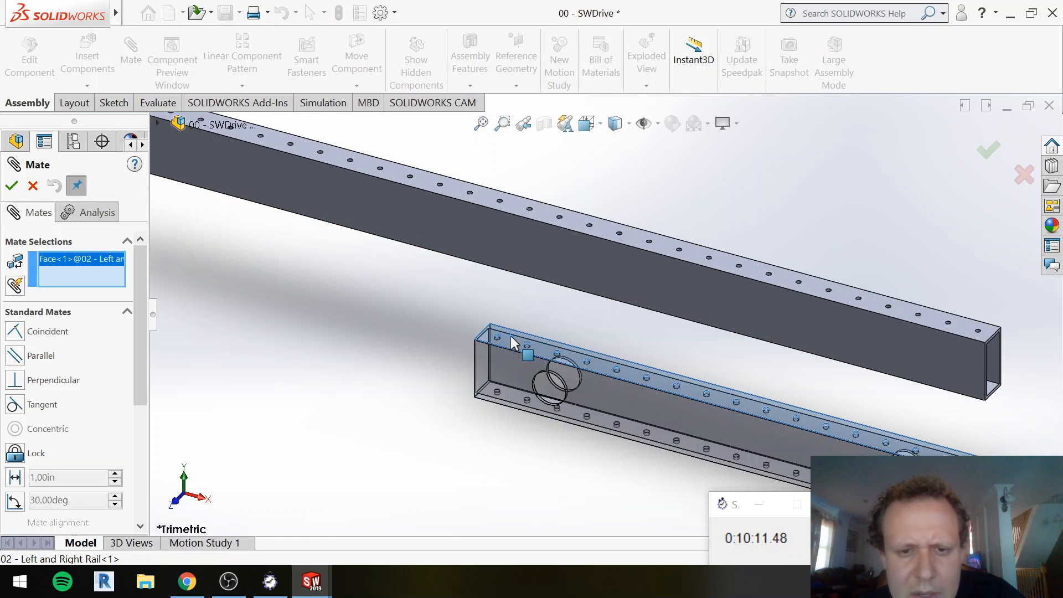
{"action": "left_click", "coordinate": [606, 233]}
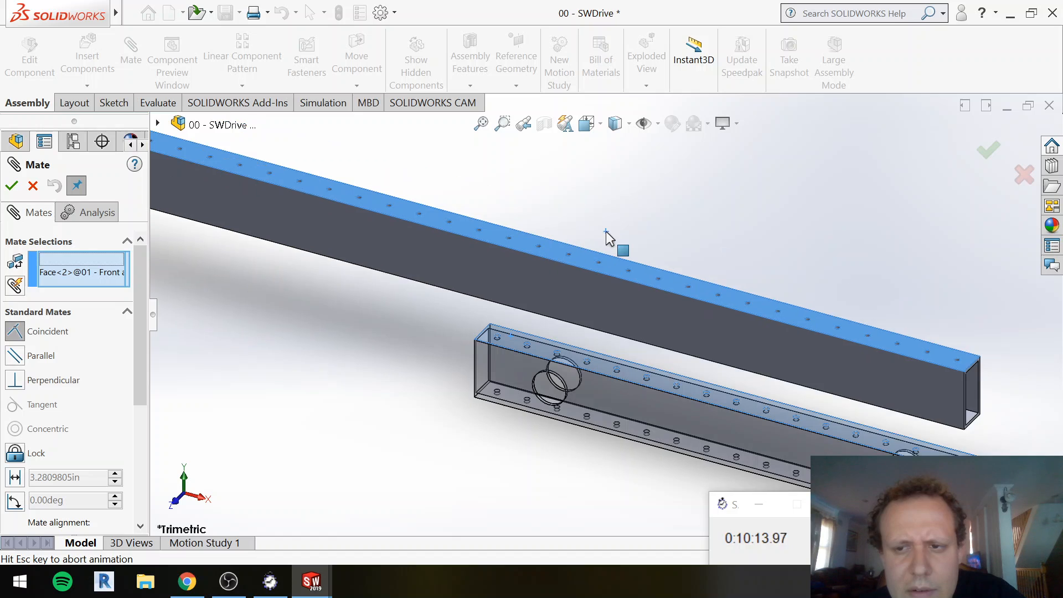
{"action": "left_click", "coordinate": [11, 186]}
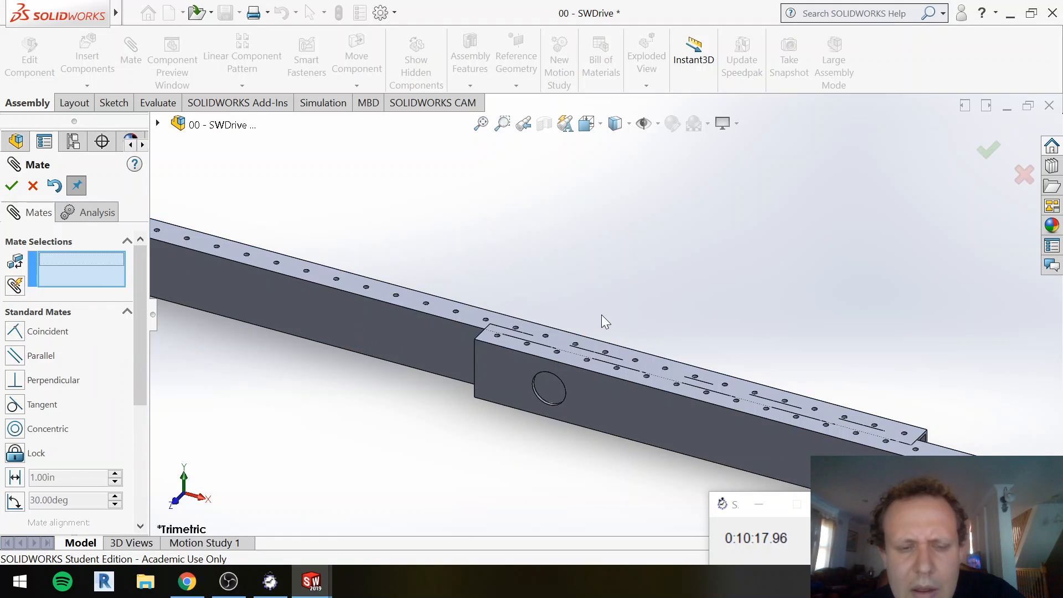
Step: Add a coincident mate between the left/right rail's end face and the long side face of the front/back rail
{"action": "mouse_move", "coordinate": [474, 390]}
{"action": "middle_mouse_down"}
{"action": "mouse_move", "coordinate": [501, 403]}
{"action": "mouse_move", "coordinate": [476, 401]}
{"action": "middle_mouse_up"}
{"action": "scroll", "coordinate": [563, 355], "scroll_direction": "up", "scroll_amount": 3}
{"action": "scroll", "coordinate": [554, 329], "scroll_direction": "down", "scroll_amount": 3}
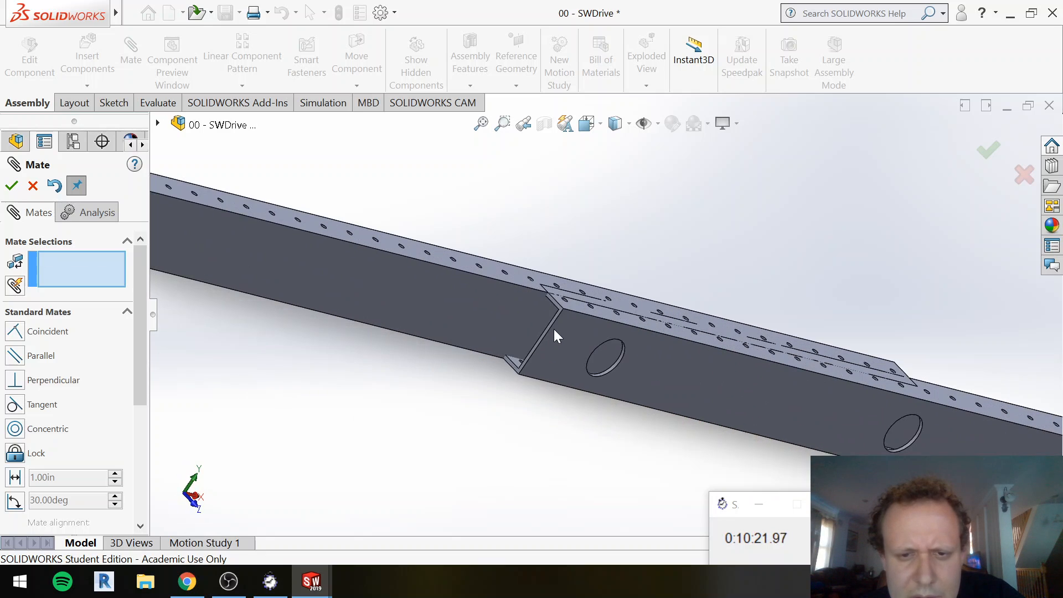
{"action": "scroll", "coordinate": [594, 271], "scroll_direction": "down", "scroll_amount": 4}
{"action": "scroll", "coordinate": [596, 270], "scroll_direction": "down", "scroll_amount": 2}
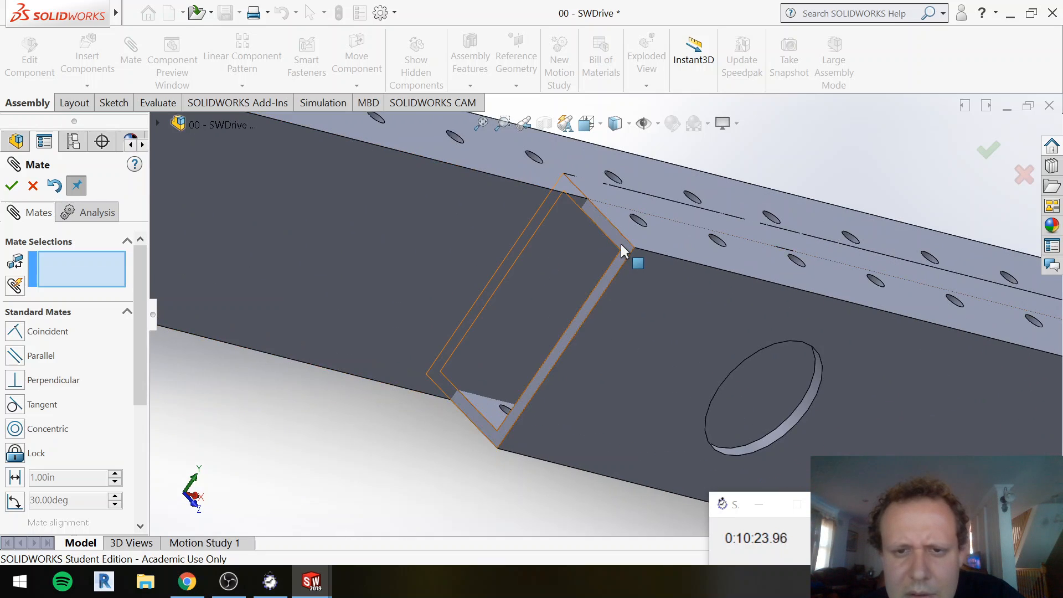
{"action": "left_click", "coordinate": [620, 244]}
{"action": "scroll", "coordinate": [757, 171], "scroll_direction": "up", "scroll_amount": 5}
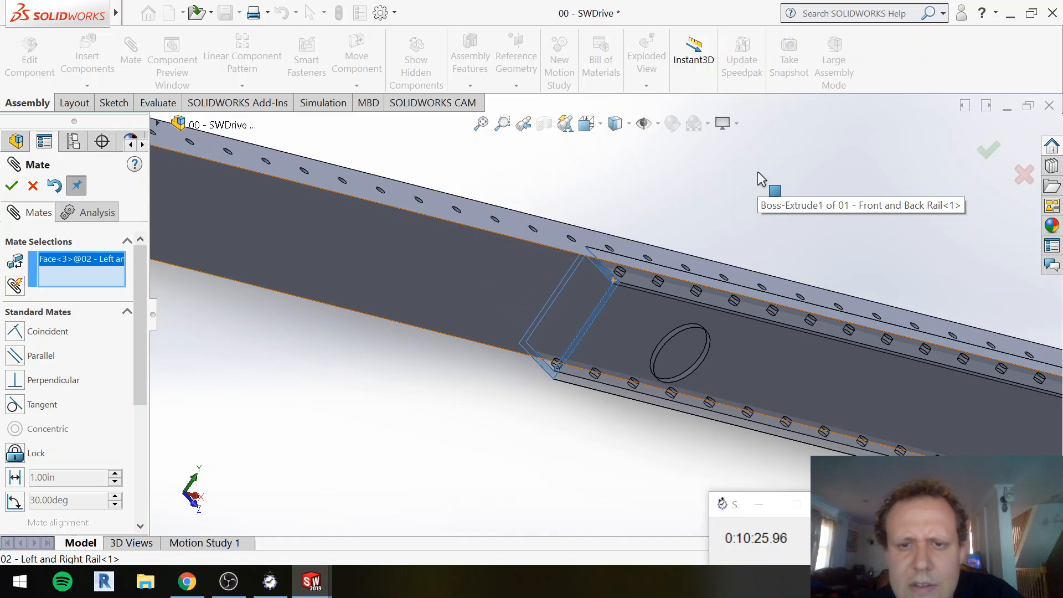
{"action": "middle_click_drag", "start_coordinate": [702, 245], "coordinate": [698, 404]}
{"action": "left_click", "coordinate": [642, 341]}
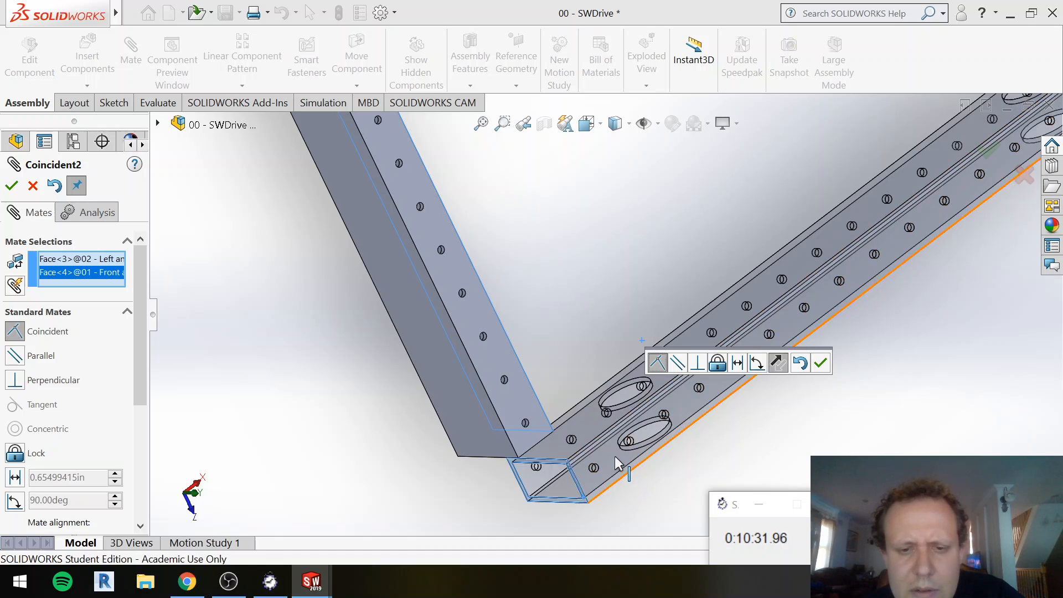
{"action": "middle_click_drag", "start_coordinate": [615, 457], "coordinate": [563, 387]}
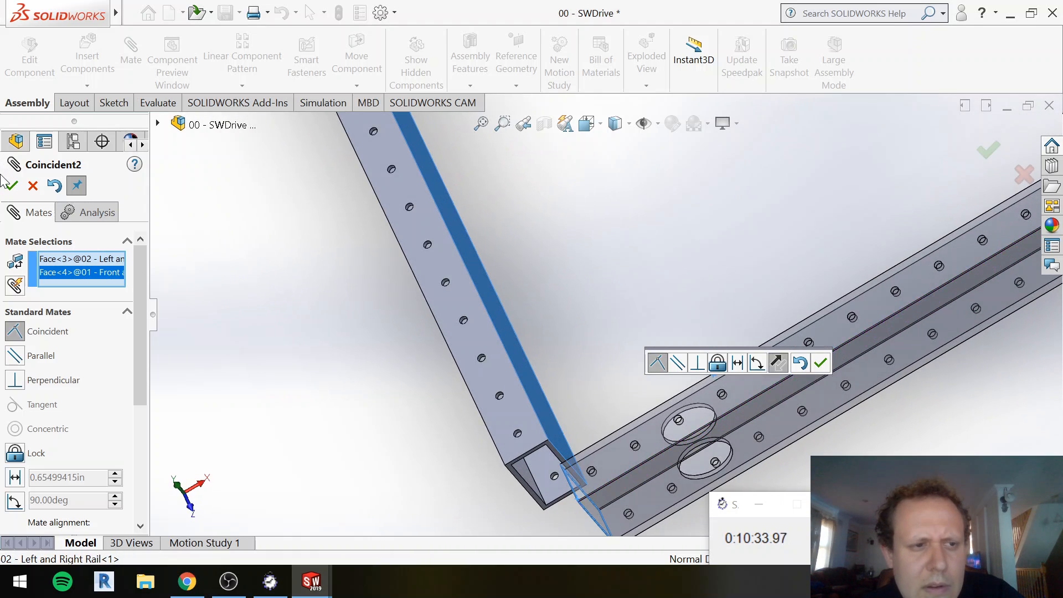
{"action": "key", "text": "Return"}
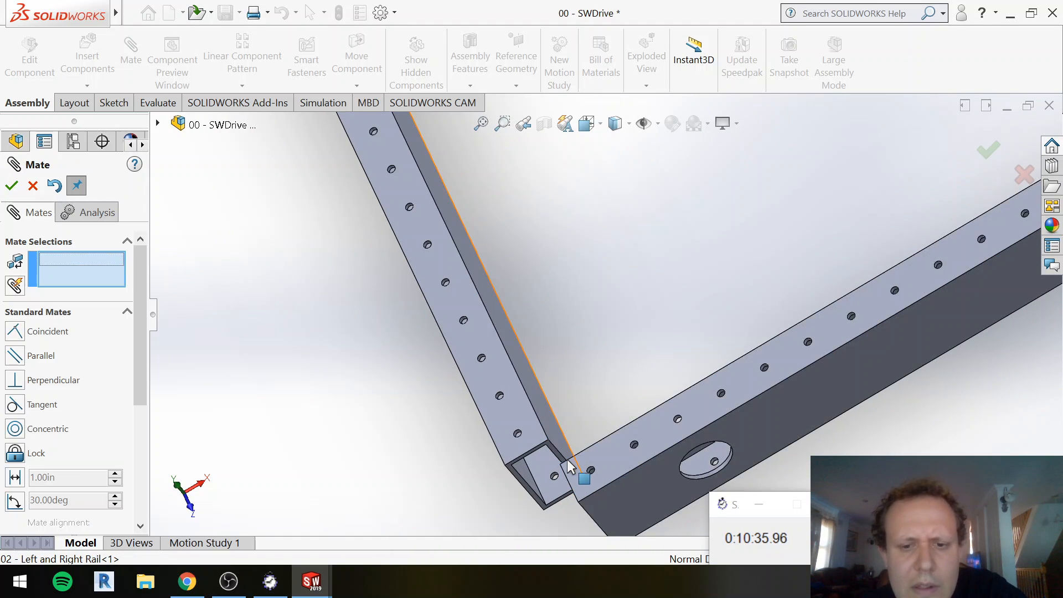
Step: Add a 3 in distance mate between the left/right rail's outer side face and the front/back rail's end face, flipping the dimension direction
{"action": "left_click", "coordinate": [630, 500]}
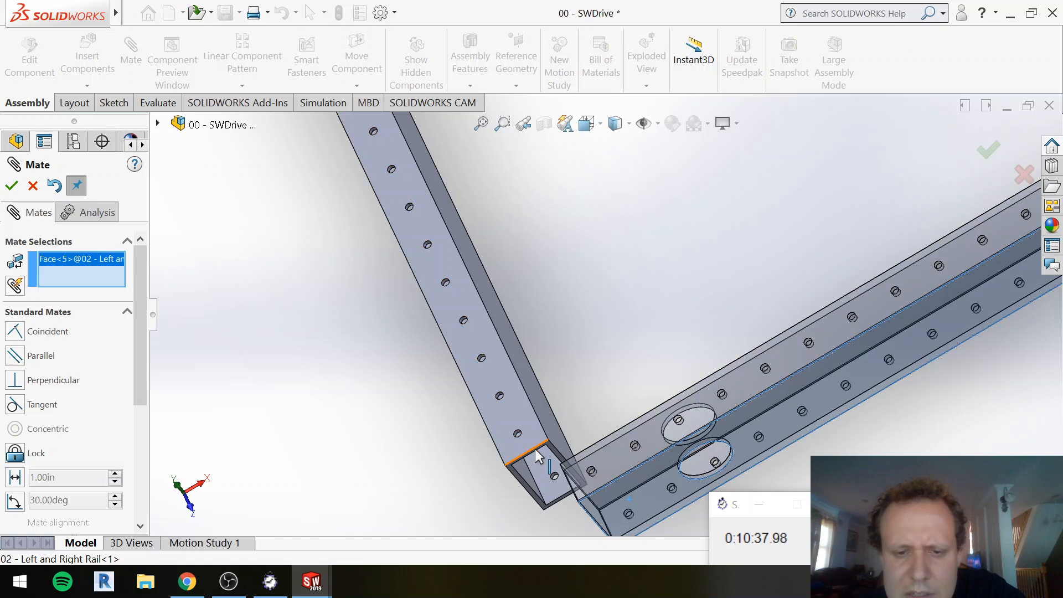
{"action": "scroll", "coordinate": [541, 448], "scroll_direction": "down", "scroll_amount": 5}
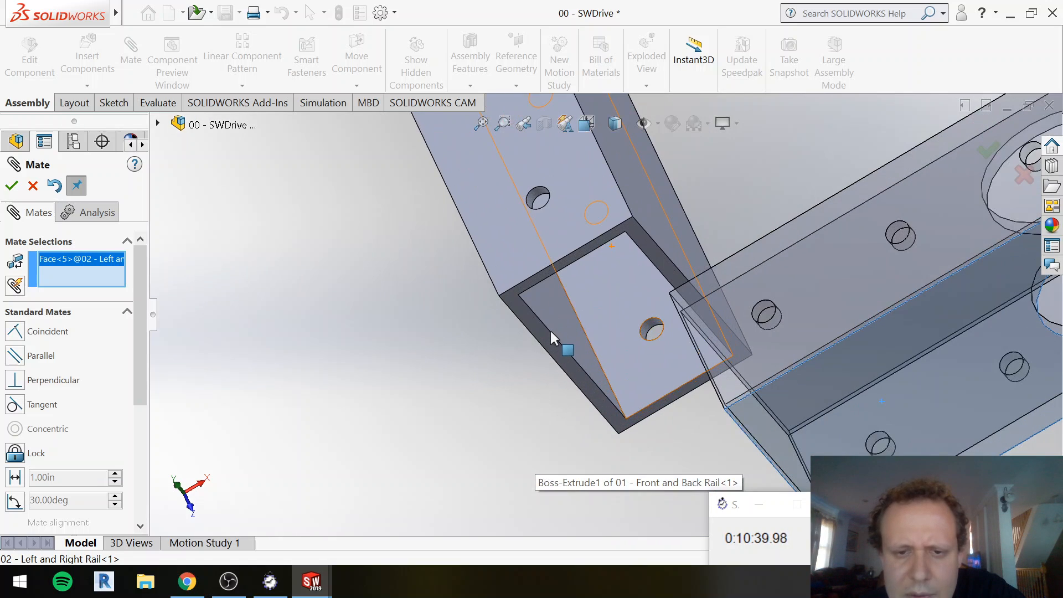
{"action": "left_click", "coordinate": [547, 335]}
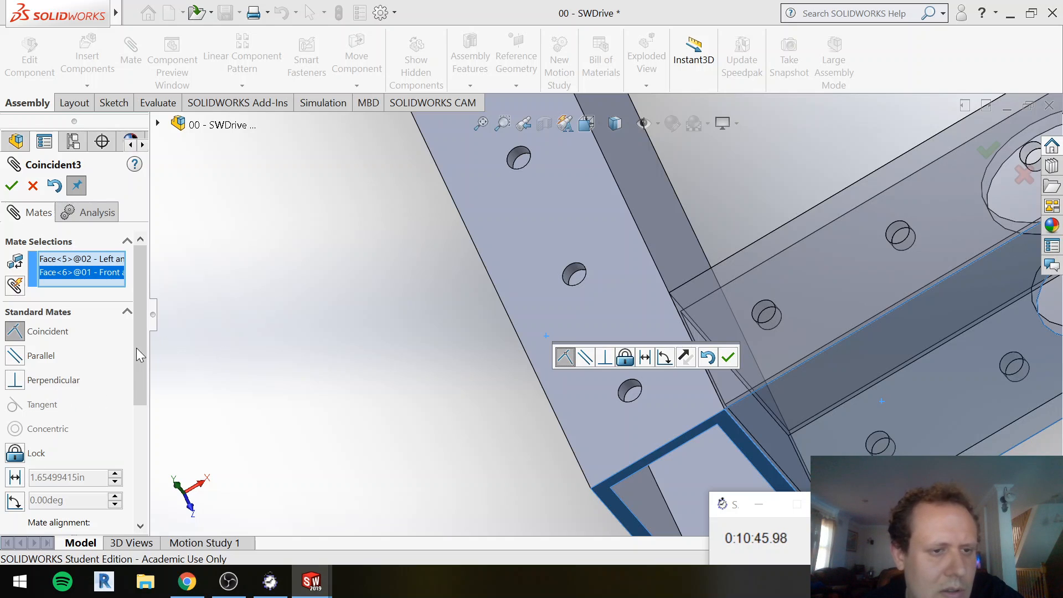
{"action": "left_click_drag", "start_coordinate": [145, 354], "coordinate": [147, 397]}
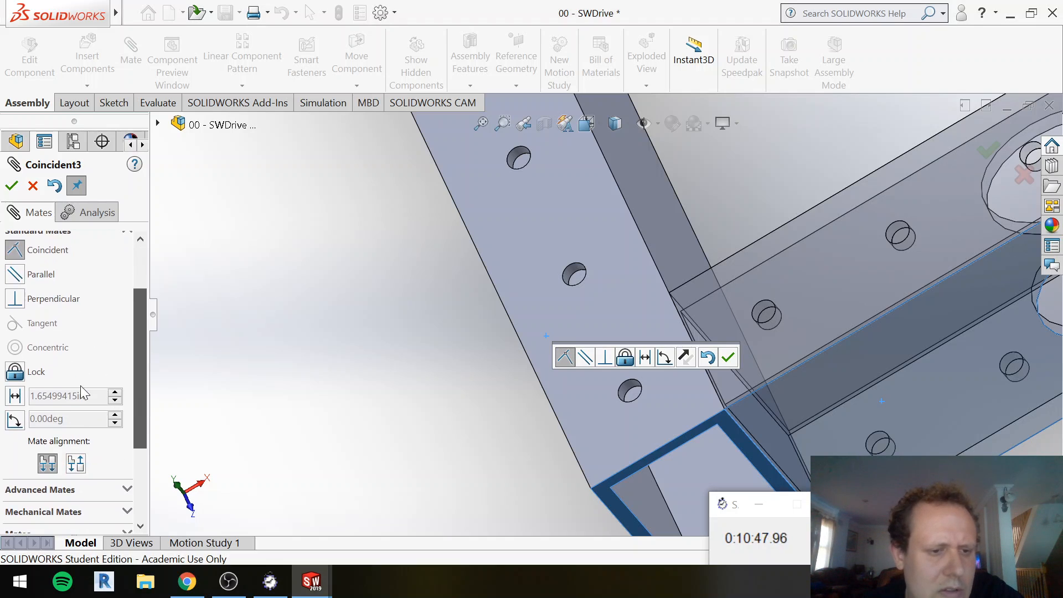
{"action": "left_click", "coordinate": [24, 397]}
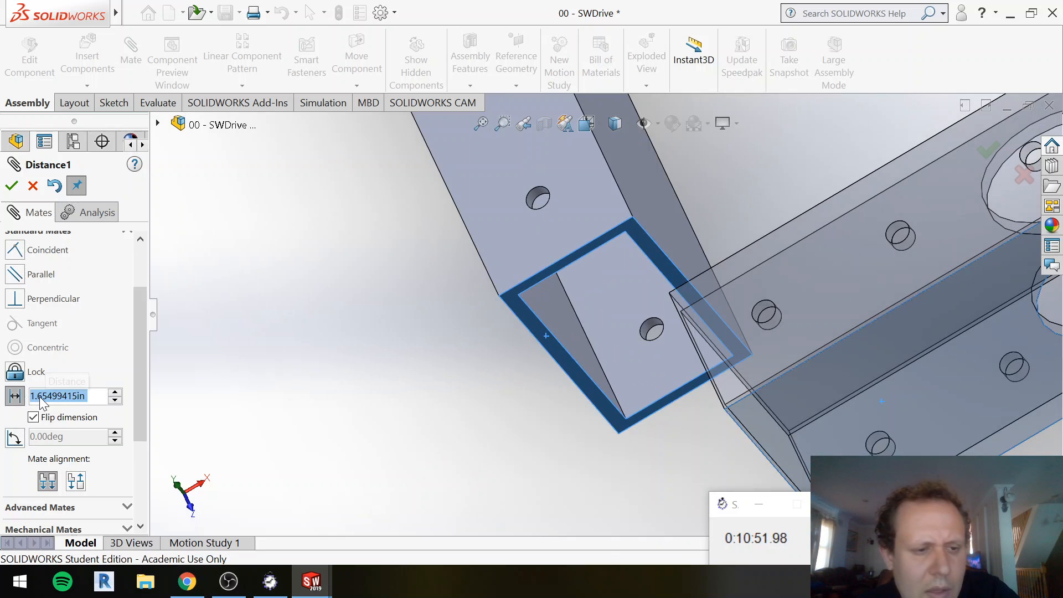
{"action": "type", "text": "3"}
{"action": "key", "text": "Return"}
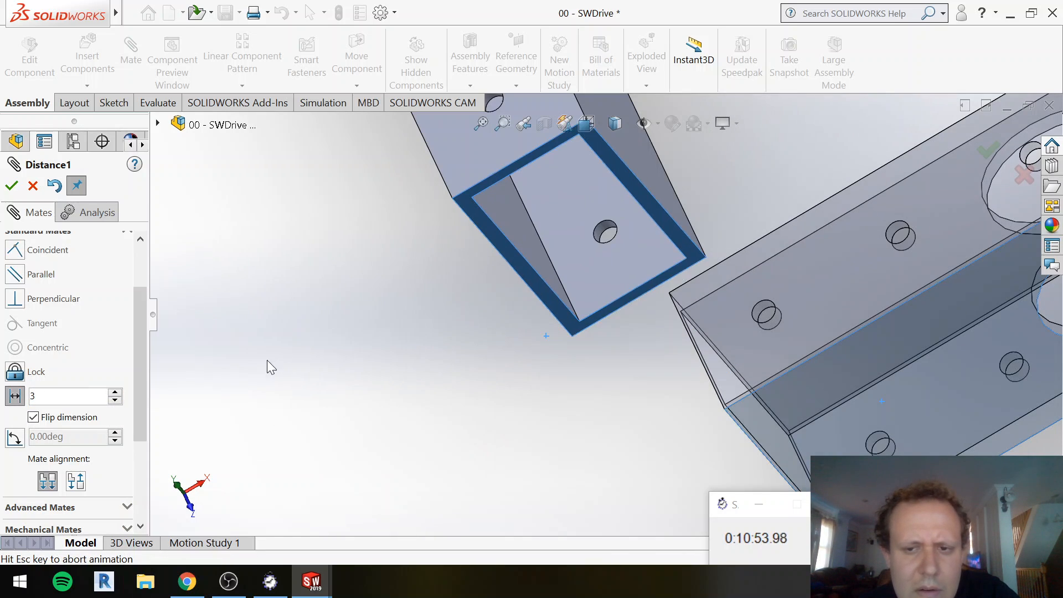
{"action": "left_click", "coordinate": [34, 417]}
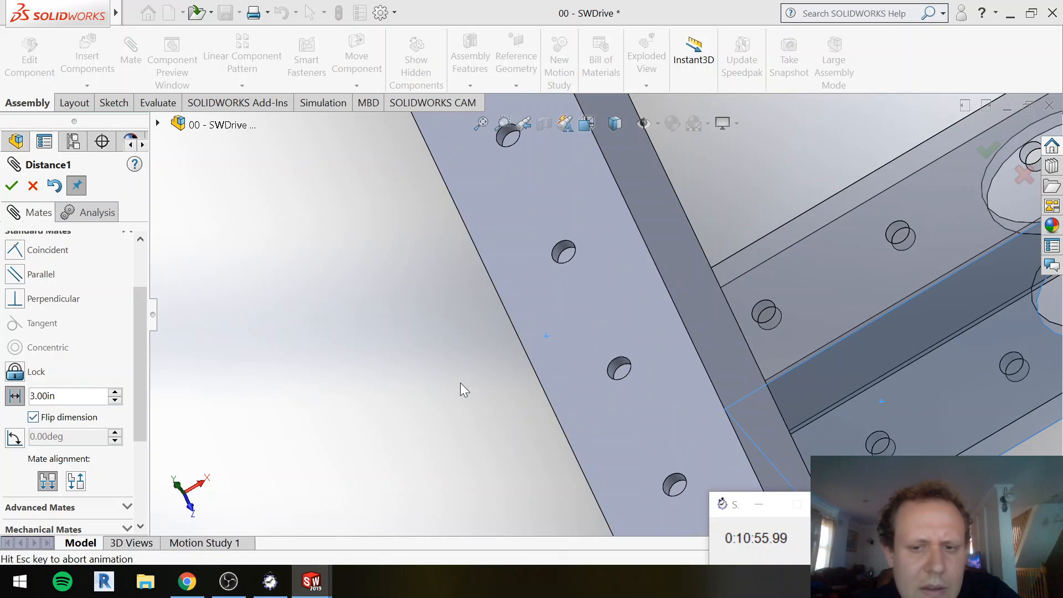
{"action": "left_click", "coordinate": [11, 187]}
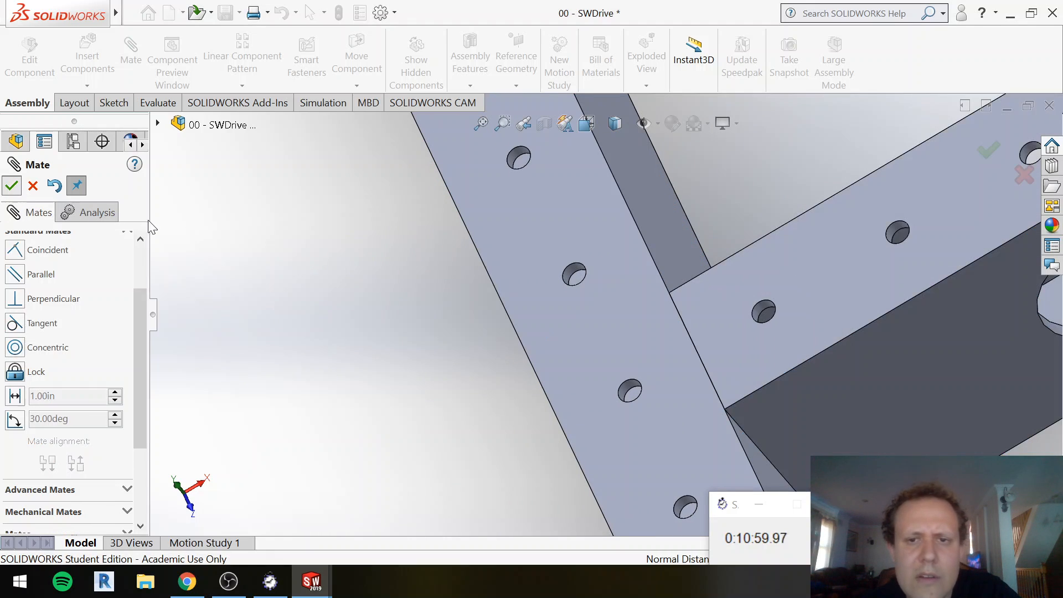
{"action": "key", "text": "Escape"}
{"action": "scroll", "coordinate": [497, 326], "scroll_direction": "up", "scroll_amount": 4}
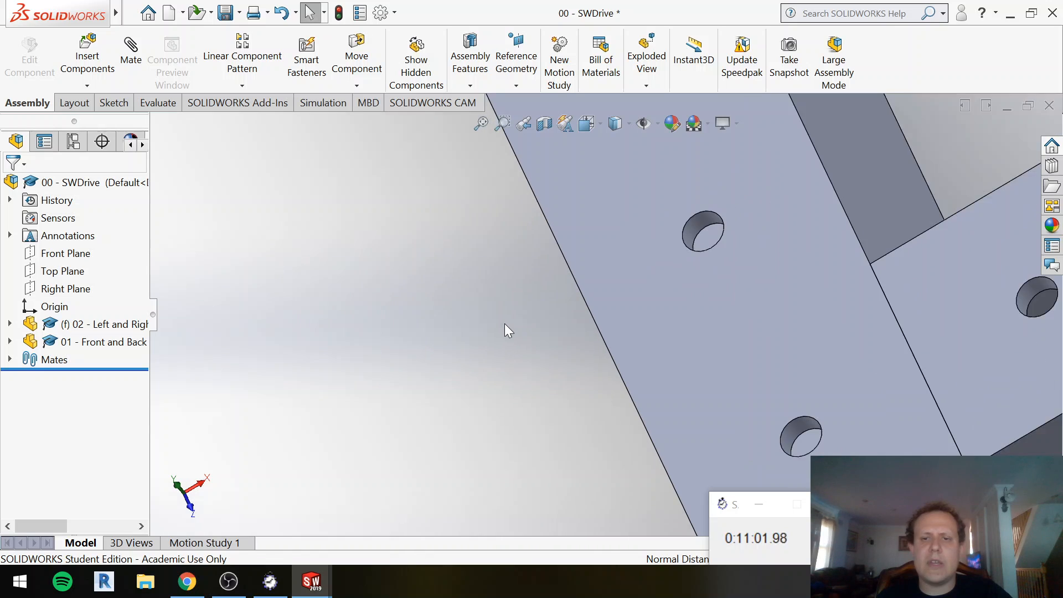
{"action": "scroll", "coordinate": [506, 324], "scroll_direction": "down", "scroll_amount": 8}
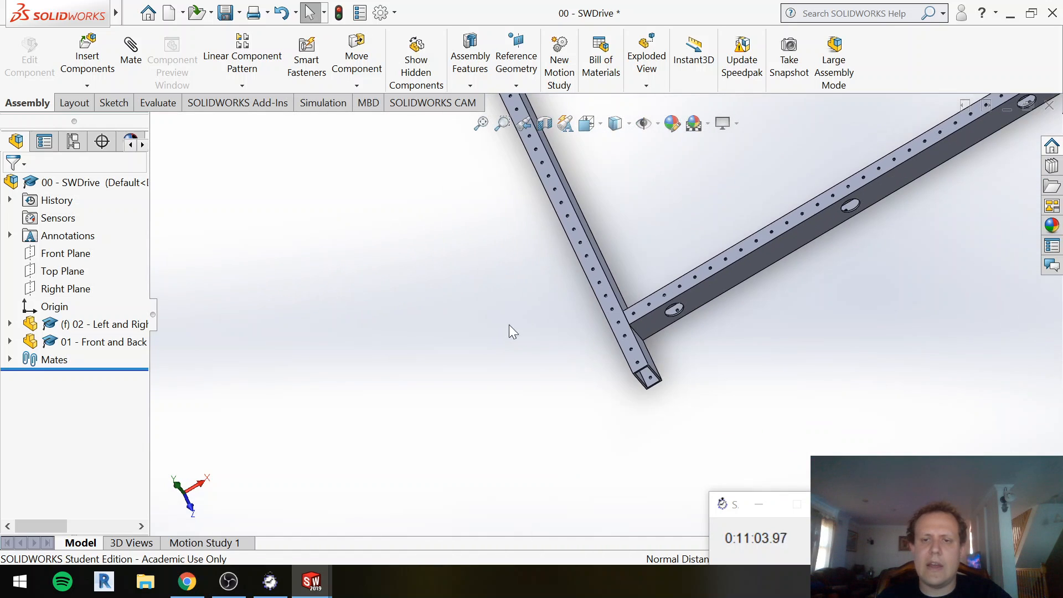
{"action": "left_click", "coordinate": [654, 321]}
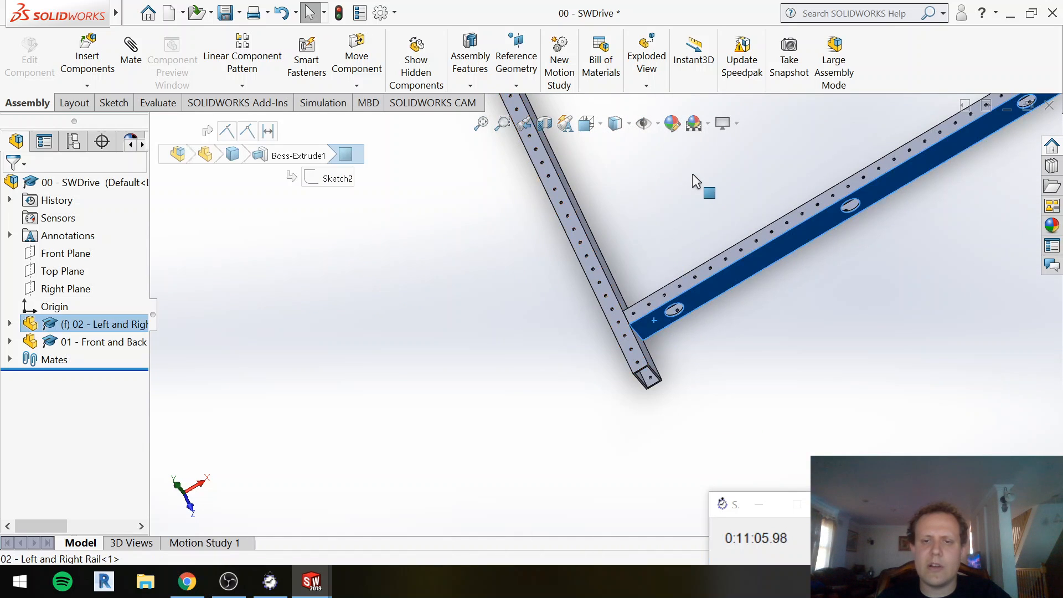
{"action": "left_click_drag", "start_coordinate": [692, 174], "coordinate": [644, 194]}
{"action": "left_click", "coordinate": [644, 194]}
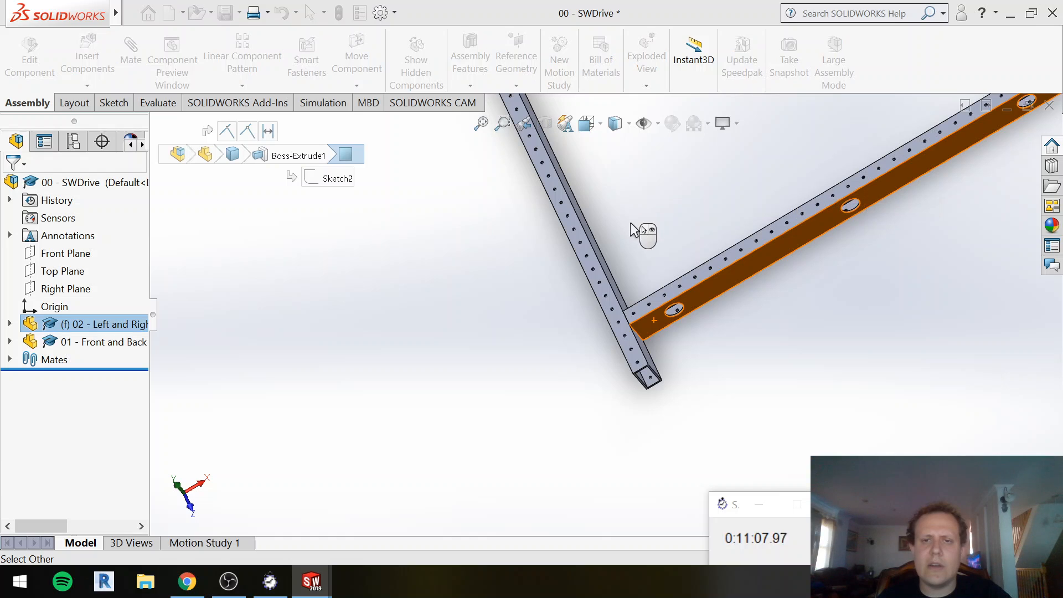
{"action": "key", "text": "Escape"}
{"action": "key", "text": "Escape"}
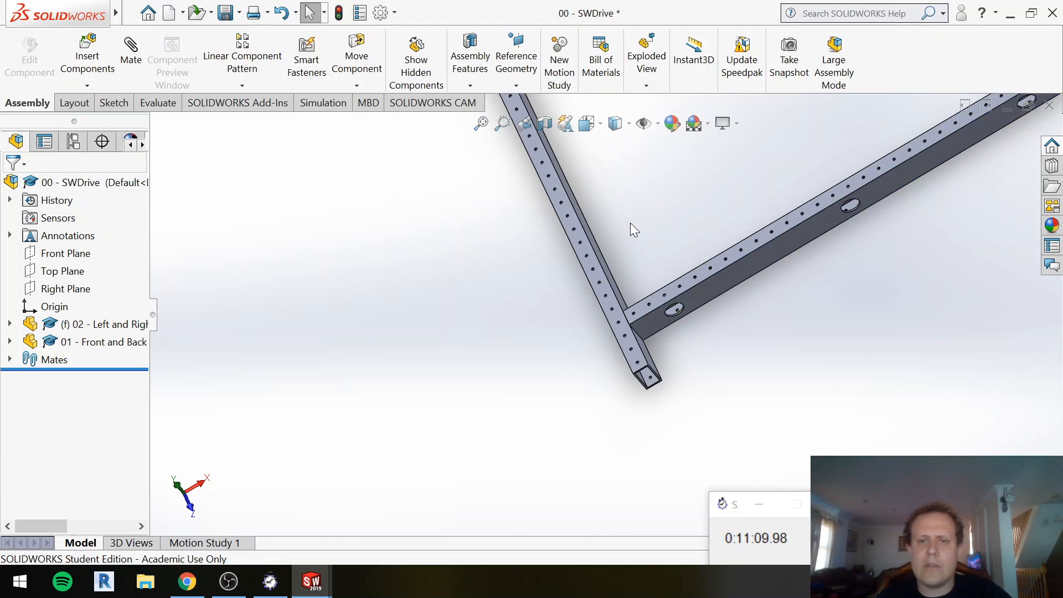
Step: Switch the search scope to commands, search for "plane" and start the Plane command
{"action": "scroll", "coordinate": [717, 294], "scroll_direction": "down", "scroll_amount": 4}
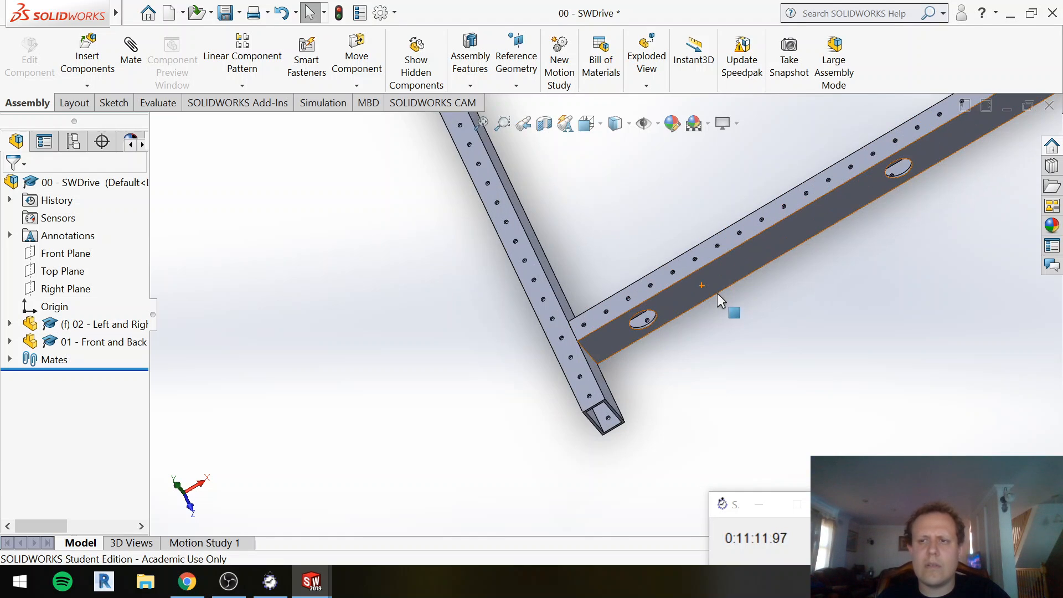
{"action": "scroll", "coordinate": [718, 293], "scroll_direction": "up", "scroll_amount": 6}
{"action": "middle_click_drag", "start_coordinate": [648, 247], "coordinate": [688, 141]}
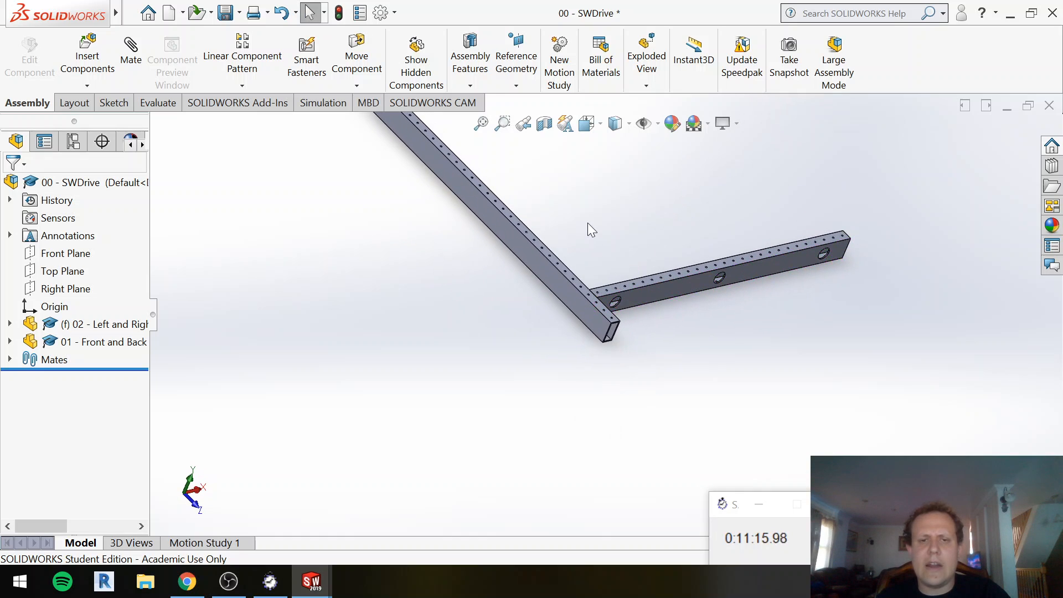
{"action": "middle_click_drag", "start_coordinate": [587, 222], "coordinate": [571, 360], "text": "ctrl"}
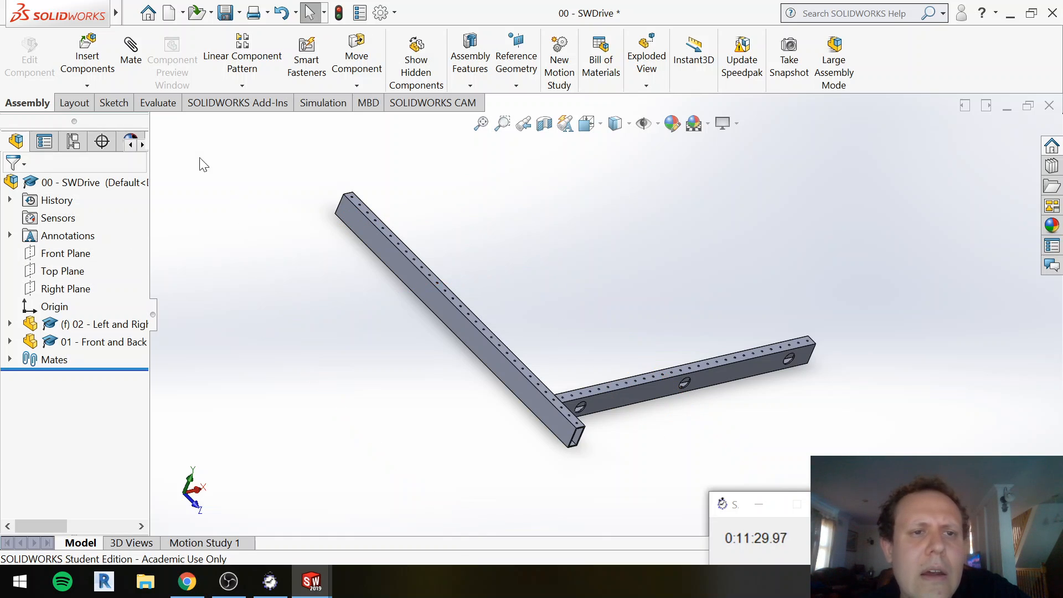
{"action": "left_click", "coordinate": [64, 106]}
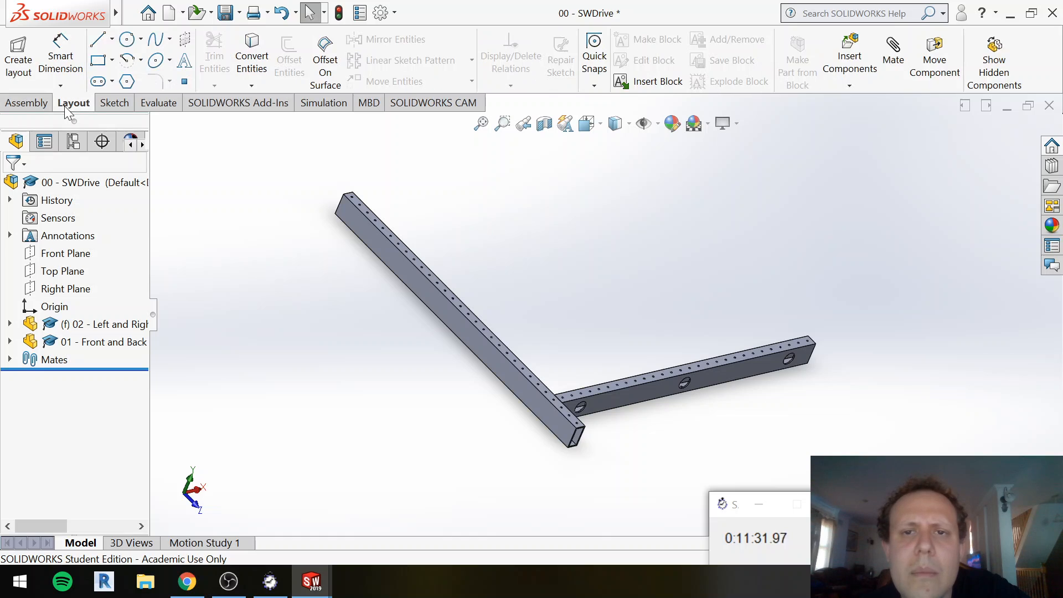
{"action": "left_click", "coordinate": [110, 104]}
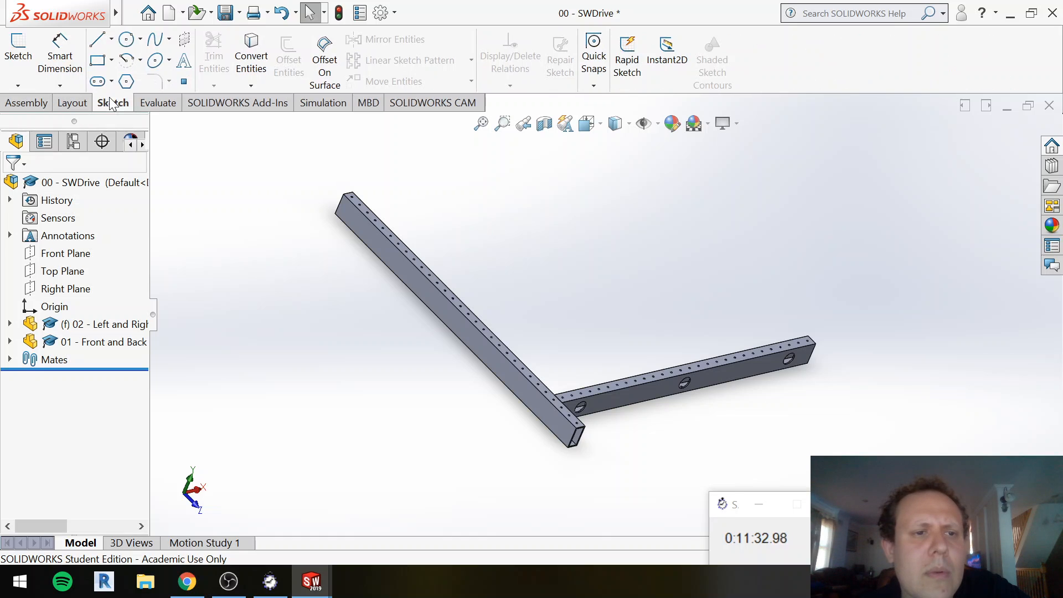
{"action": "left_click", "coordinate": [164, 109]}
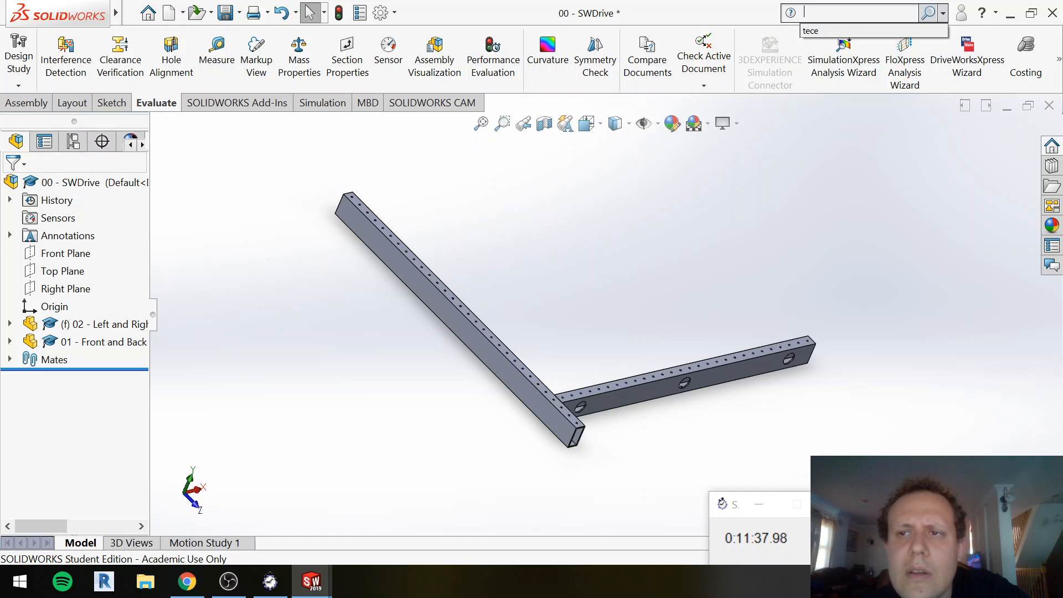
{"action": "left_click", "coordinate": [943, 14]}
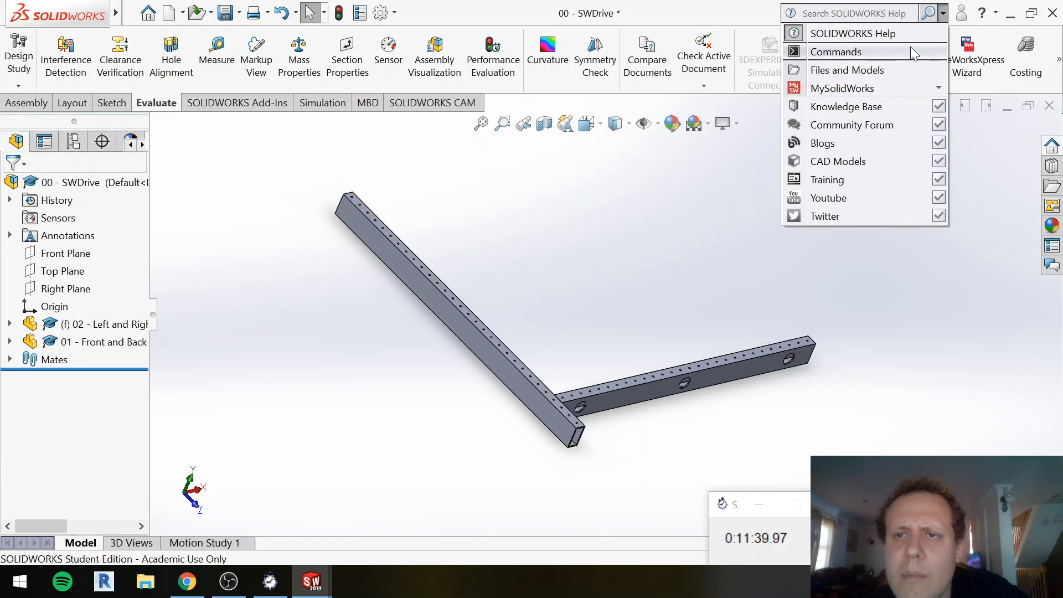
{"action": "left_click", "coordinate": [836, 51]}
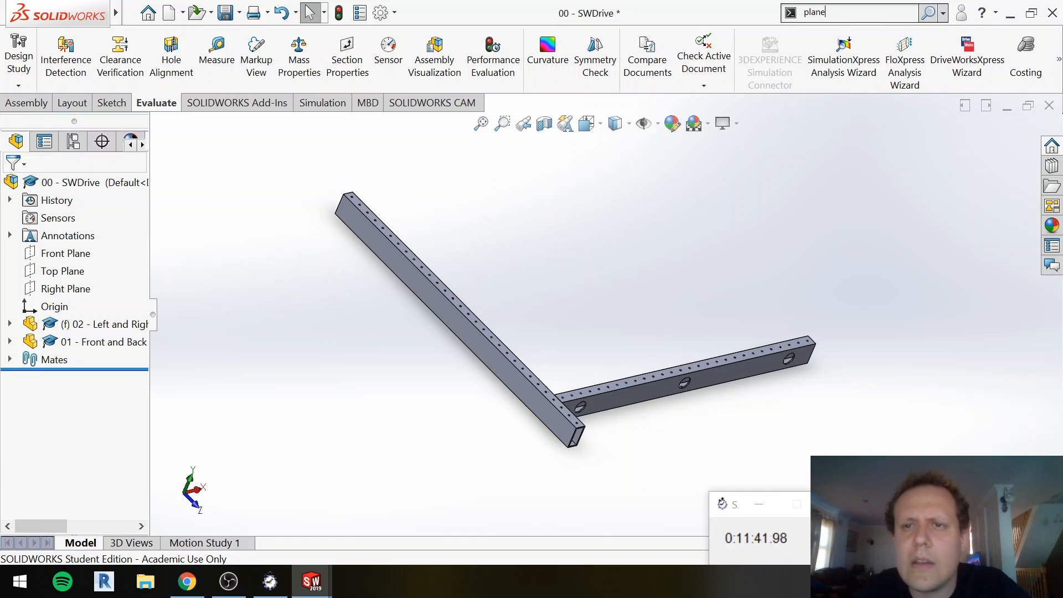
{"action": "left_click", "coordinate": [836, 51]}
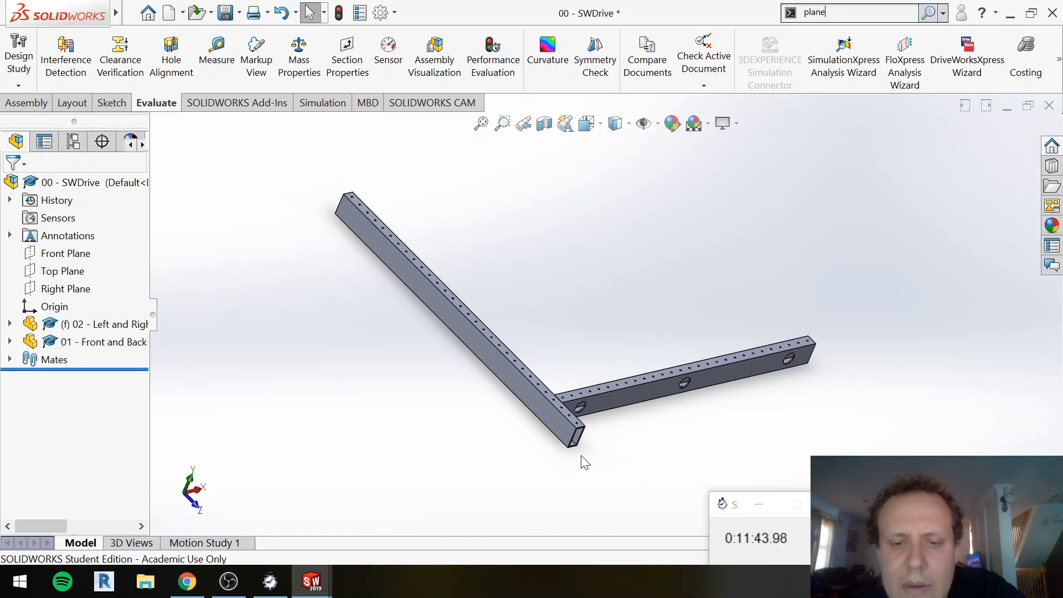
Step: Create a mid plane between the two opposite end faces of the front/back rail
{"action": "scroll", "coordinate": [584, 439], "scroll_direction": "down", "scroll_amount": 5}
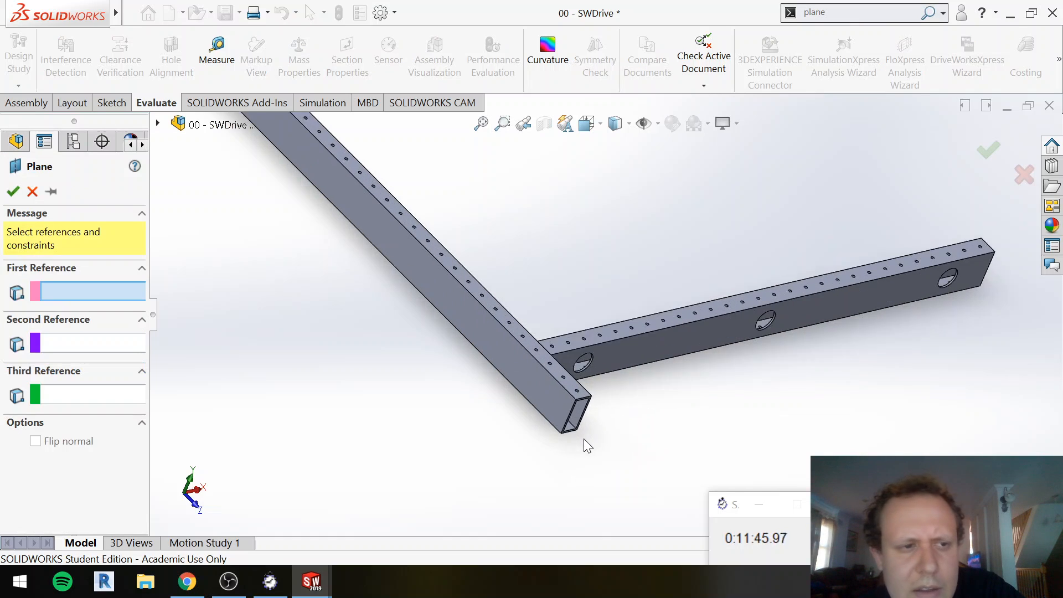
{"action": "scroll", "coordinate": [577, 377], "scroll_direction": "down", "scroll_amount": 5}
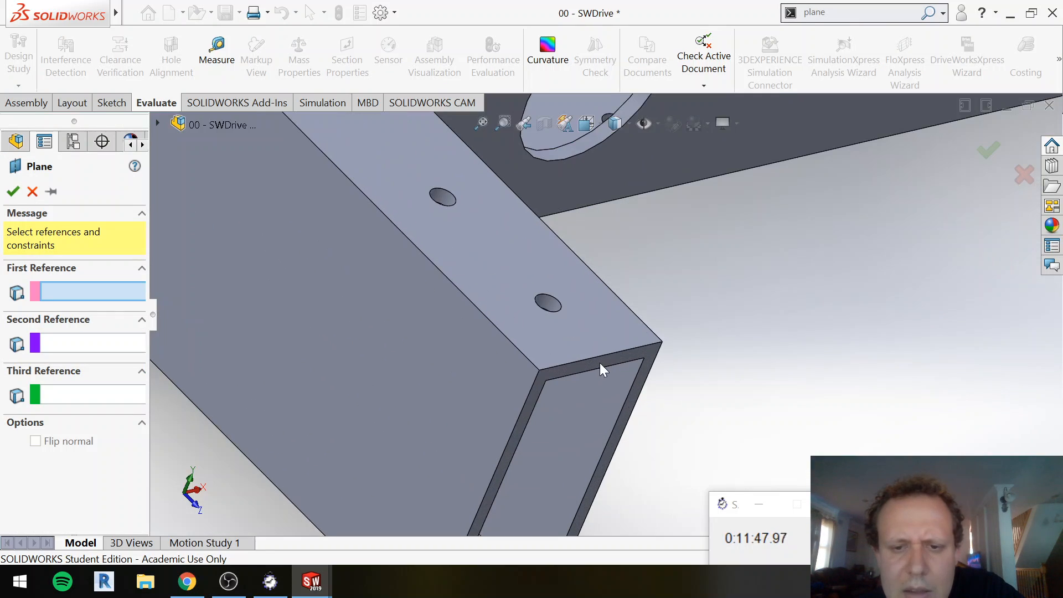
{"action": "left_click", "coordinate": [600, 364]}
{"action": "scroll", "coordinate": [446, 238], "scroll_direction": "up", "scroll_amount": 5}
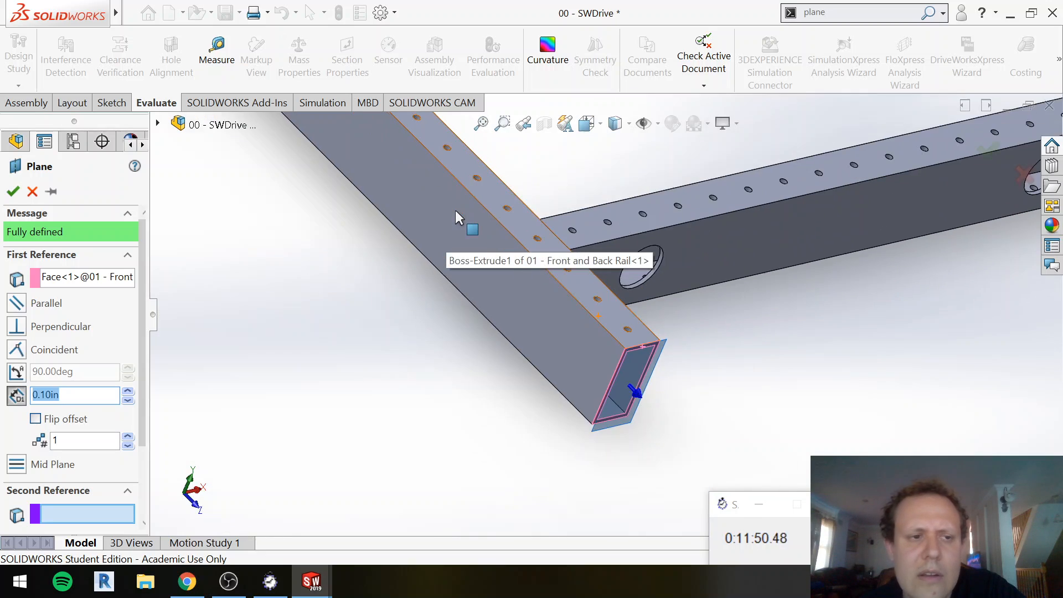
{"action": "scroll", "coordinate": [427, 188], "scroll_direction": "up", "scroll_amount": 5}
{"action": "middle_click_drag", "start_coordinate": [413, 157], "coordinate": [485, 249]}
{"action": "scroll", "coordinate": [613, 245], "scroll_direction": "down", "scroll_amount": 6}
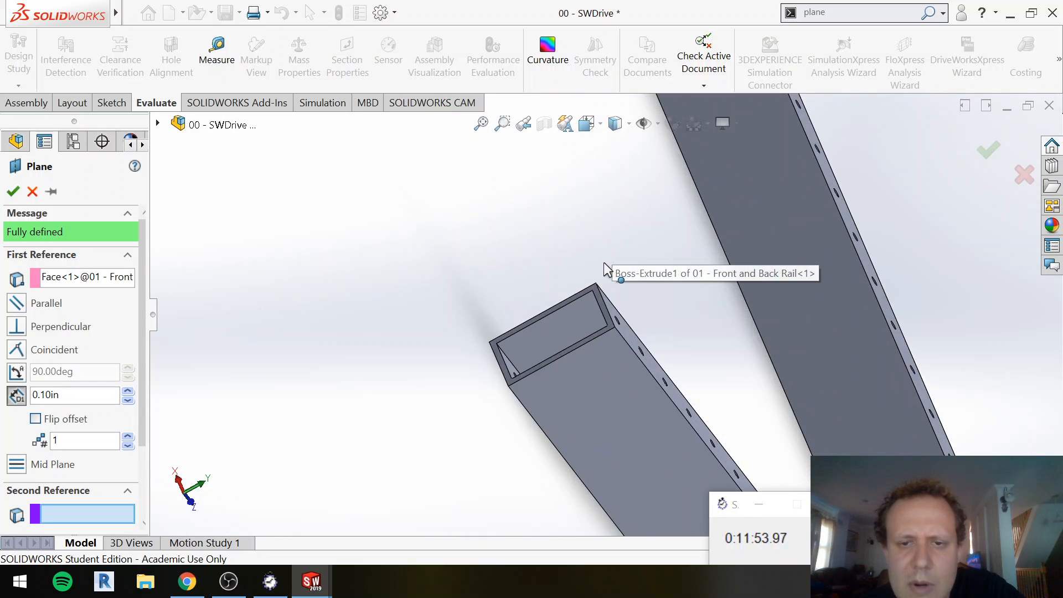
{"action": "left_click", "coordinate": [599, 308]}
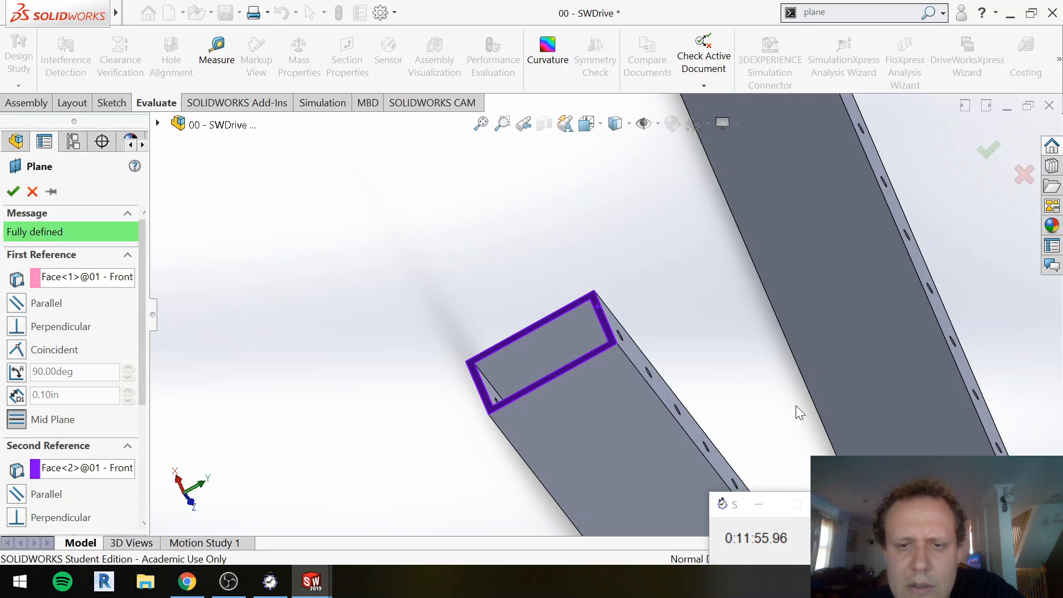
{"action": "scroll", "coordinate": [796, 409], "scroll_direction": "down", "scroll_amount": 6}
{"action": "scroll", "coordinate": [795, 410], "scroll_direction": "up", "scroll_amount": 5}
{"action": "scroll", "coordinate": [787, 410], "scroll_direction": "up", "scroll_amount": 6}
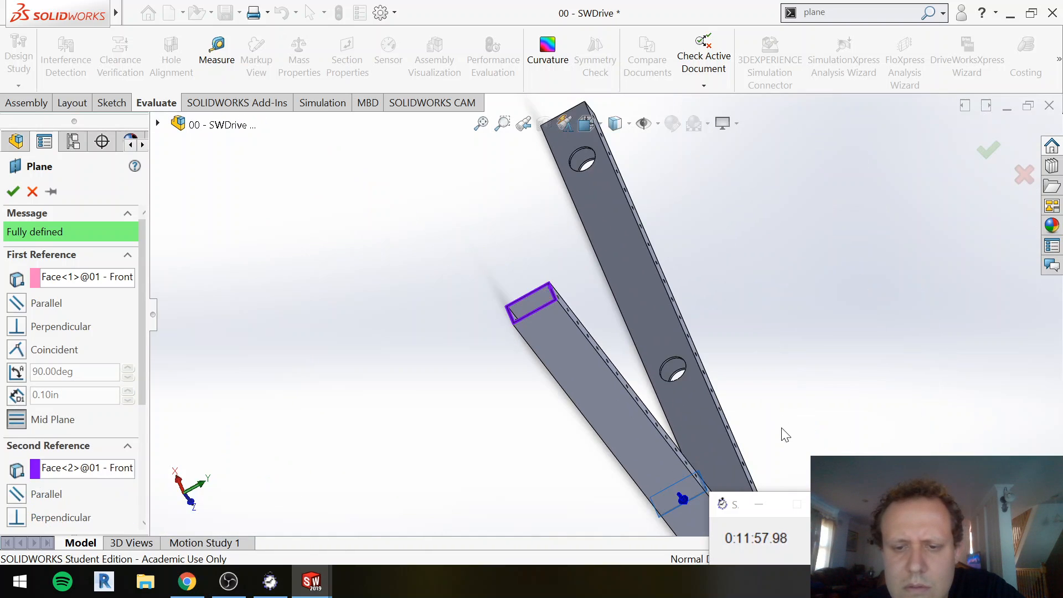
{"action": "left_click", "coordinate": [18, 193]}
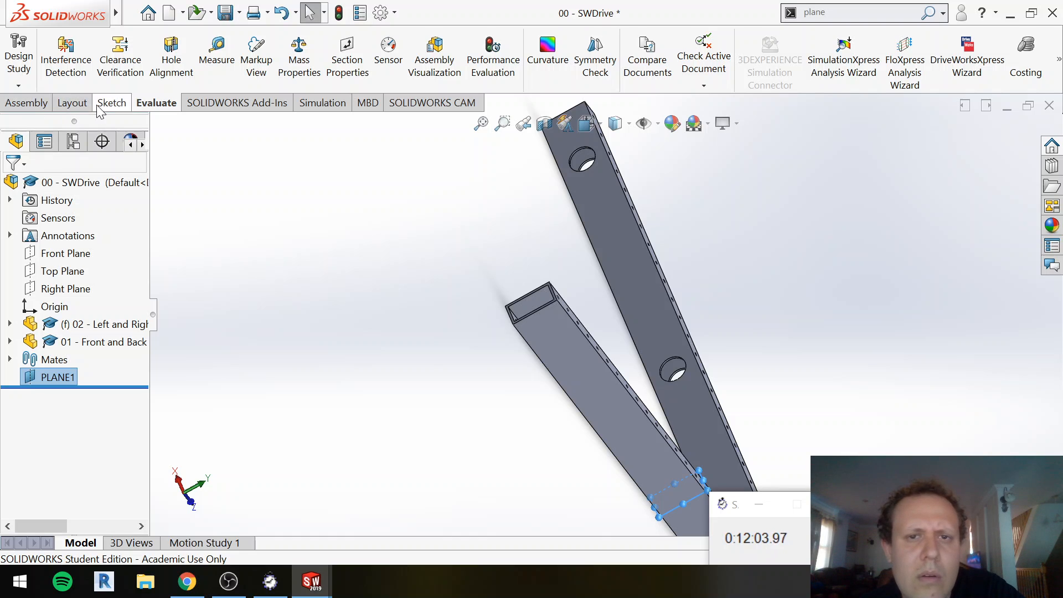
Step: Mirror the left/right rail component about the mid plane of the front/back rail
{"action": "left_click", "coordinate": [26, 104]}
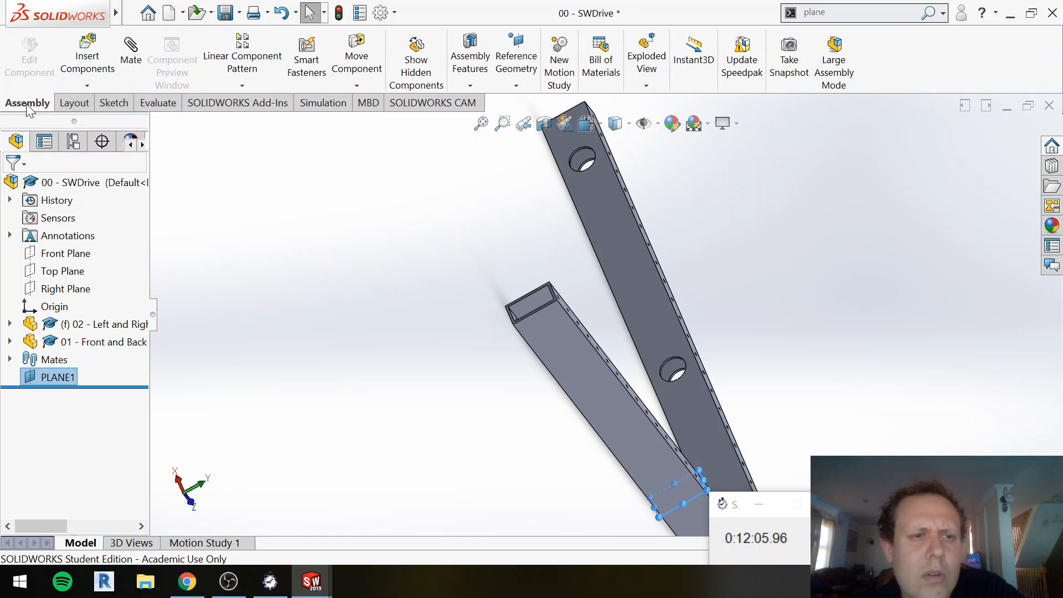
{"action": "left_click", "coordinate": [244, 86]}
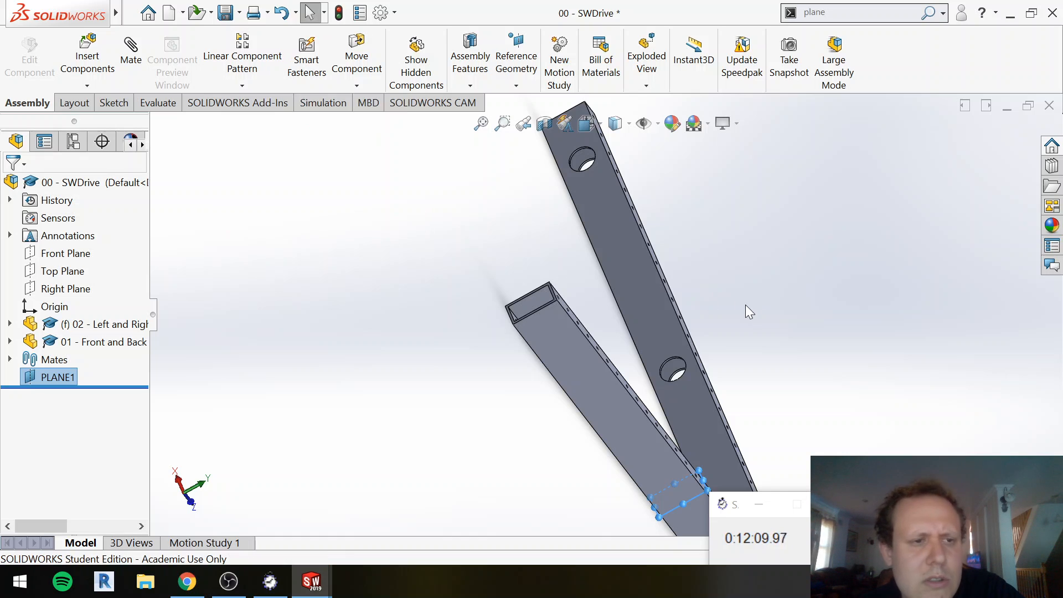
{"action": "left_click", "coordinate": [663, 324]}
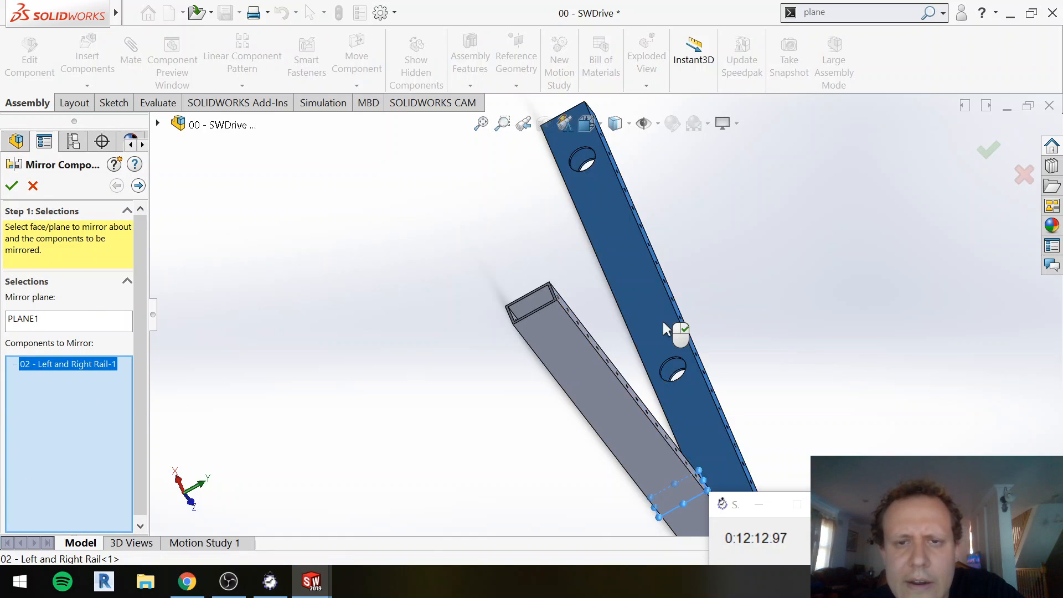
{"action": "left_click", "coordinate": [13, 186]}
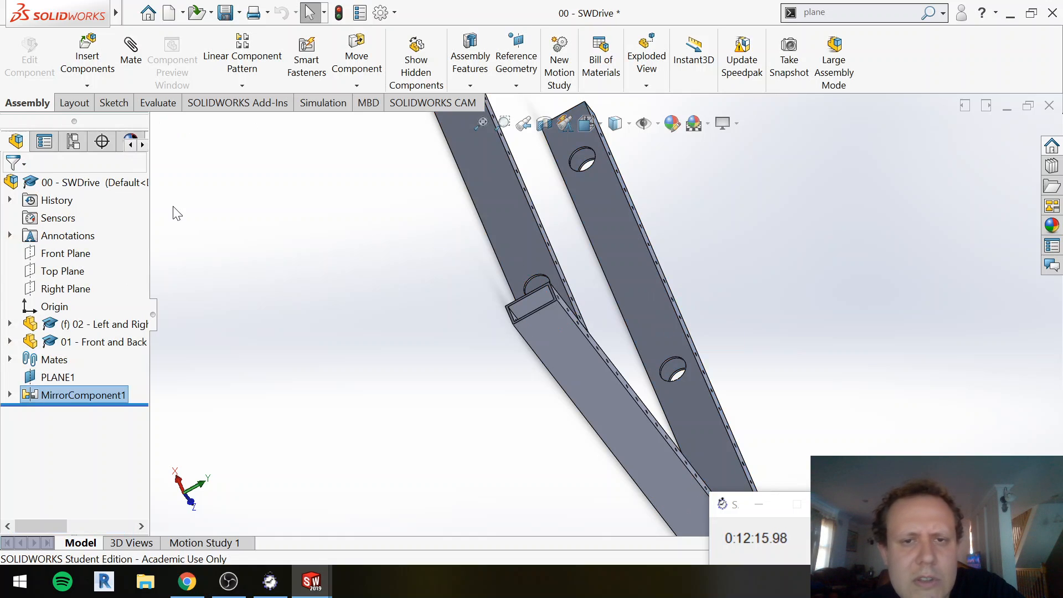
{"action": "middle_click_drag", "start_coordinate": [745, 287], "coordinate": [631, 205]}
{"action": "scroll", "coordinate": [548, 246], "scroll_direction": "up", "scroll_amount": 5}
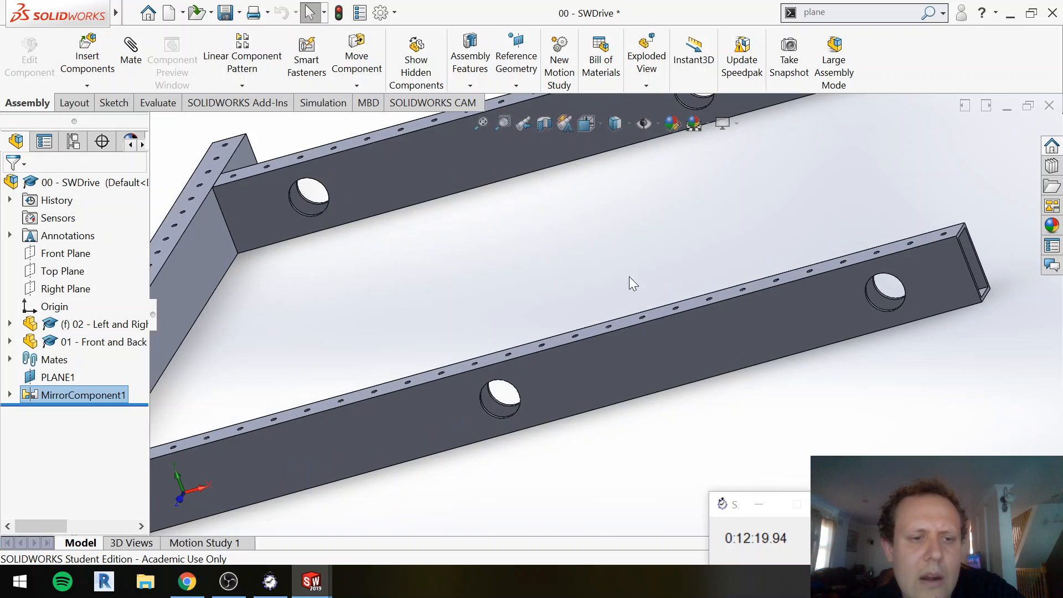
{"action": "middle_click_drag", "start_coordinate": [774, 289], "coordinate": [802, 314]}
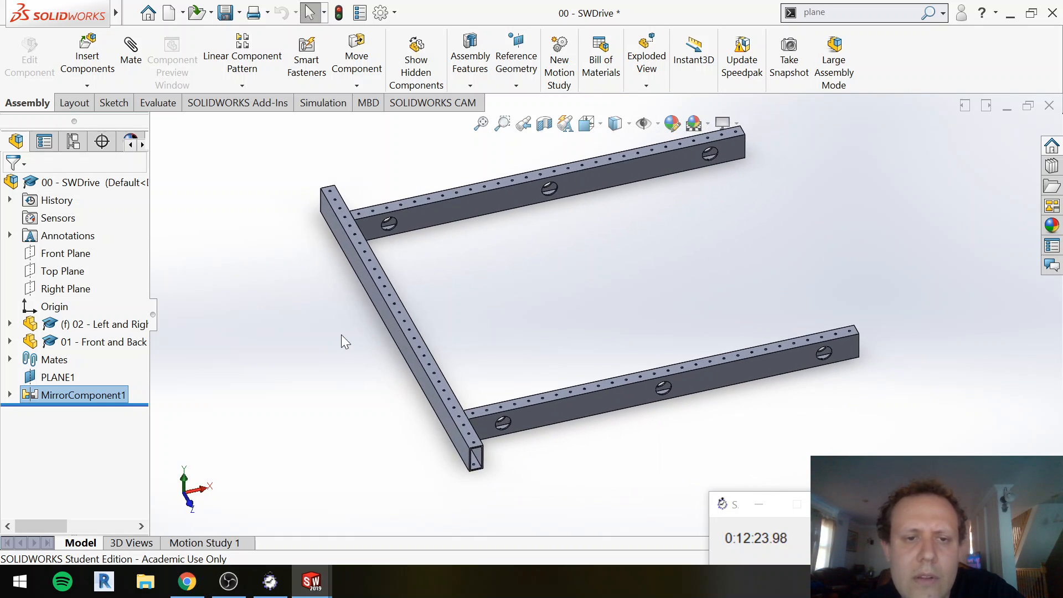
Step: Create a mid plane between the left/right rail's free end face and the front/back rail's inner side face
{"action": "left_click", "coordinate": [178, 197]}
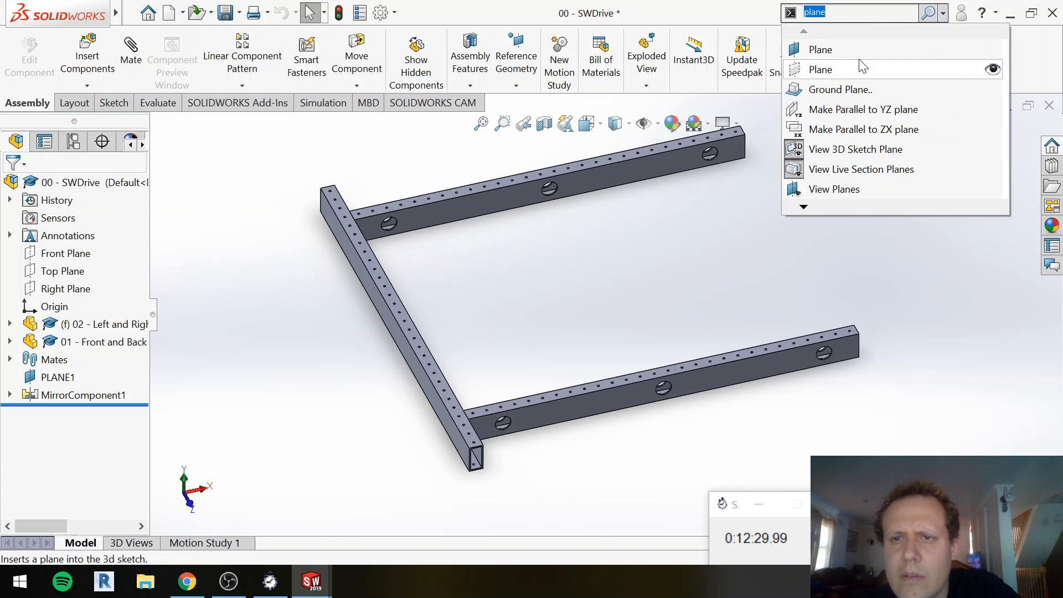
{"action": "left_click", "coordinate": [819, 67]}
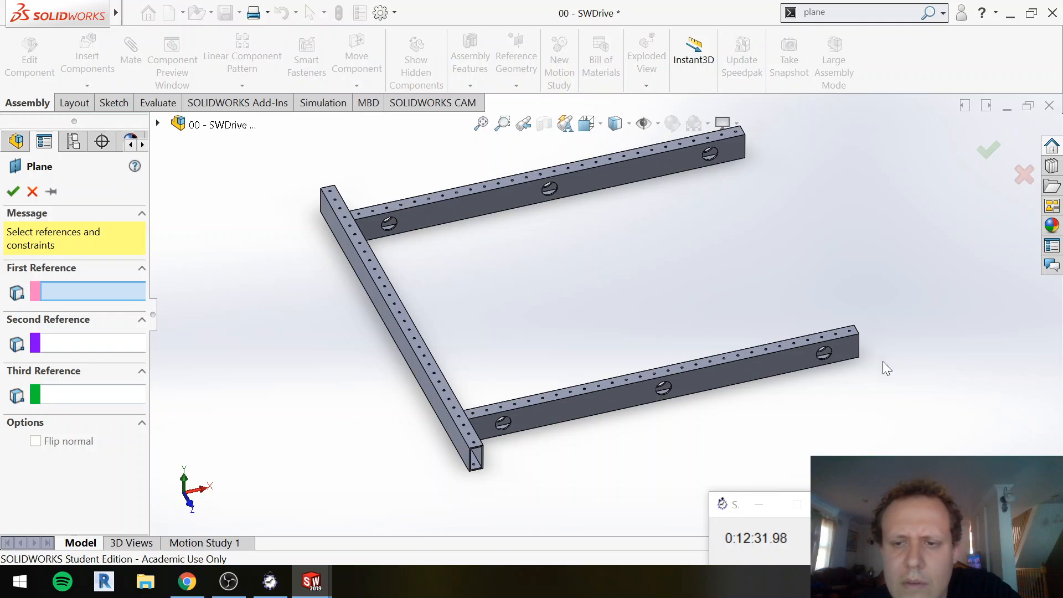
{"action": "middle_click_drag", "start_coordinate": [887, 362], "coordinate": [650, 364]}
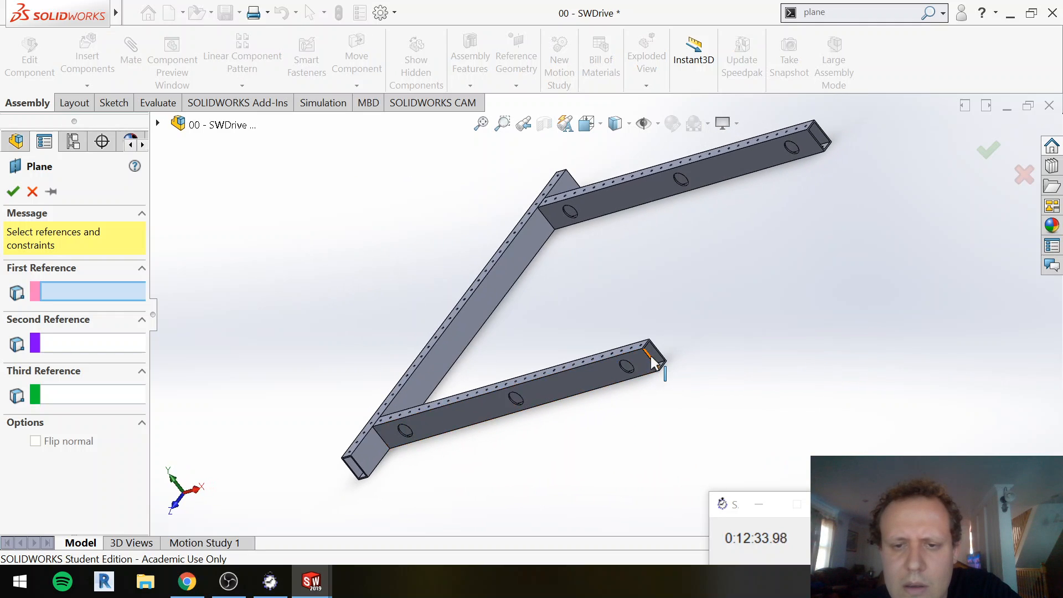
{"action": "scroll", "coordinate": [653, 362], "scroll_direction": "down", "scroll_amount": 6}
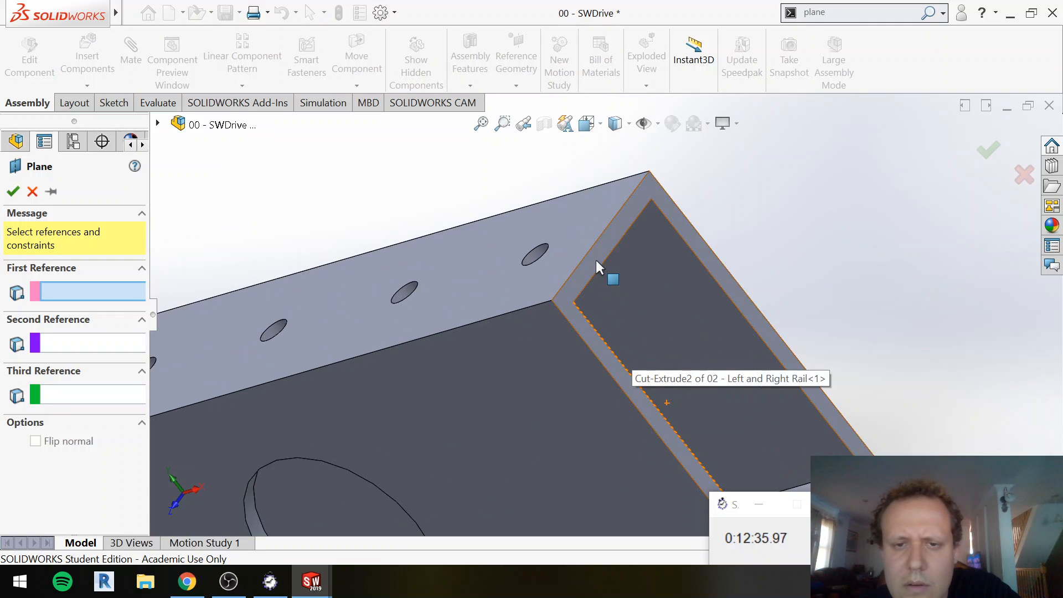
{"action": "left_click", "coordinate": [596, 261]}
{"action": "scroll", "coordinate": [391, 284], "scroll_direction": "up", "scroll_amount": 5}
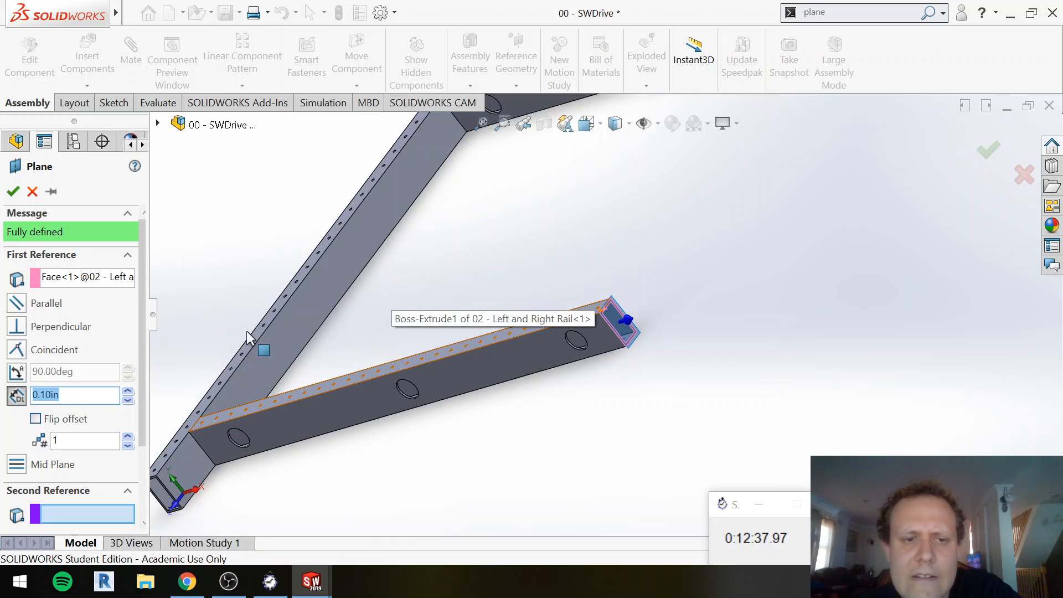
{"action": "left_click", "coordinate": [258, 376]}
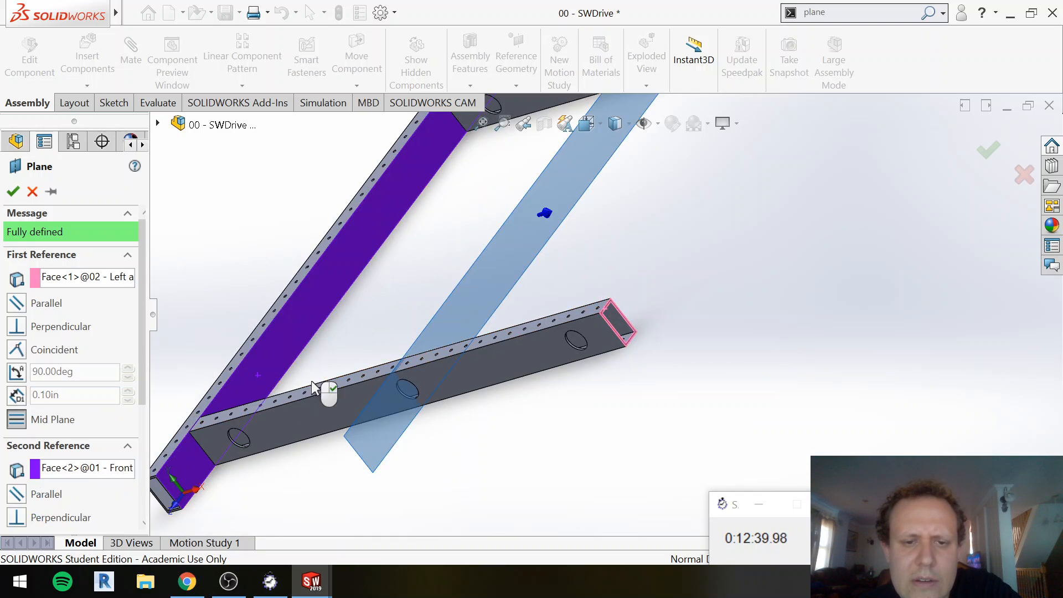
{"action": "scroll", "coordinate": [593, 247], "scroll_direction": "up", "scroll_amount": 3}
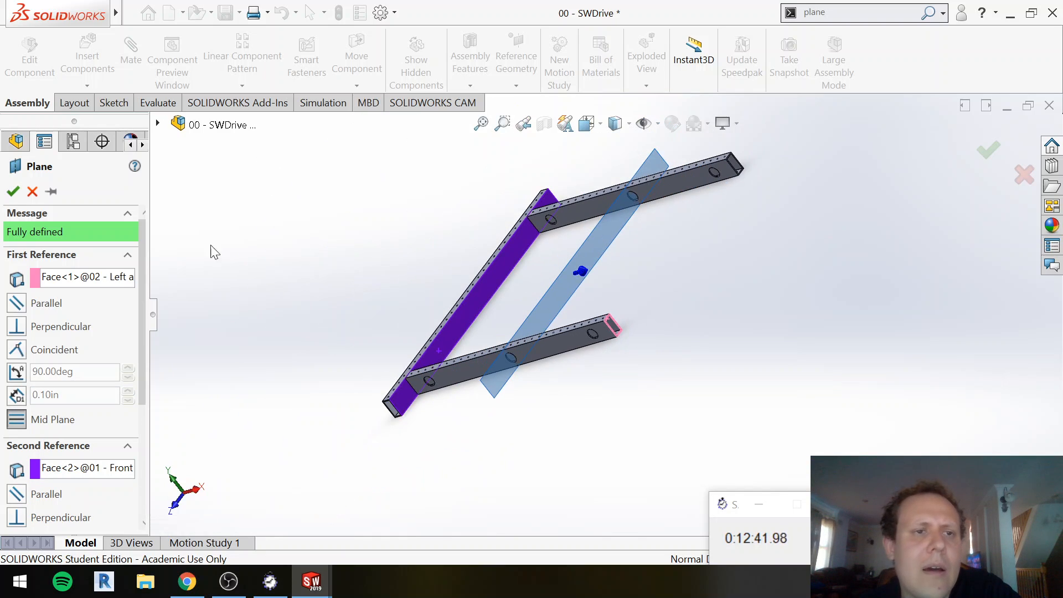
{"action": "left_click", "coordinate": [14, 191]}
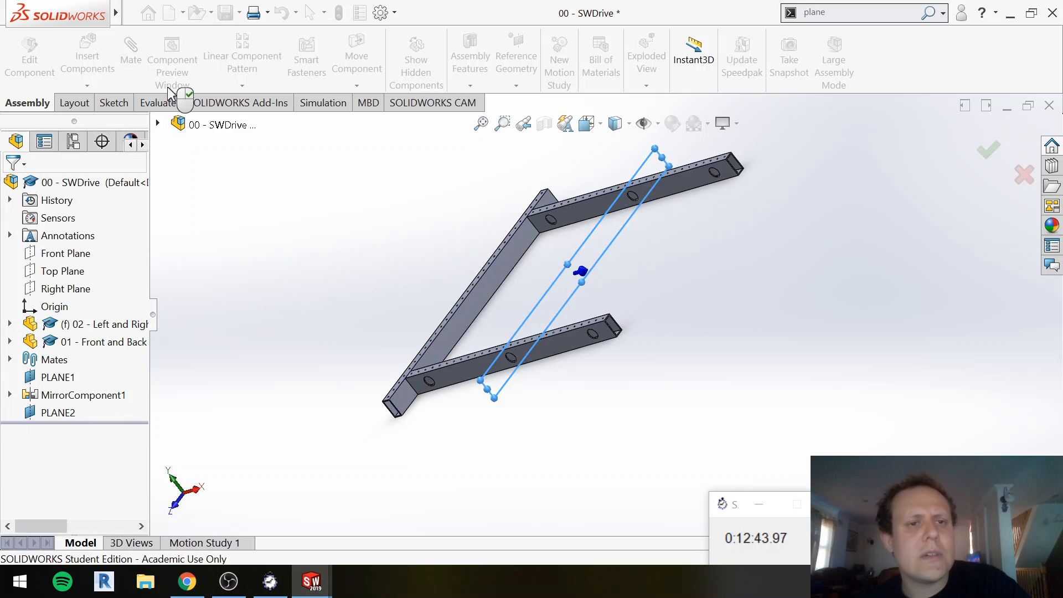
Step: Mirror the front/back rail component about the mid plane of the left/right rail to close the rectangular frame
{"action": "left_click", "coordinate": [222, 86]}
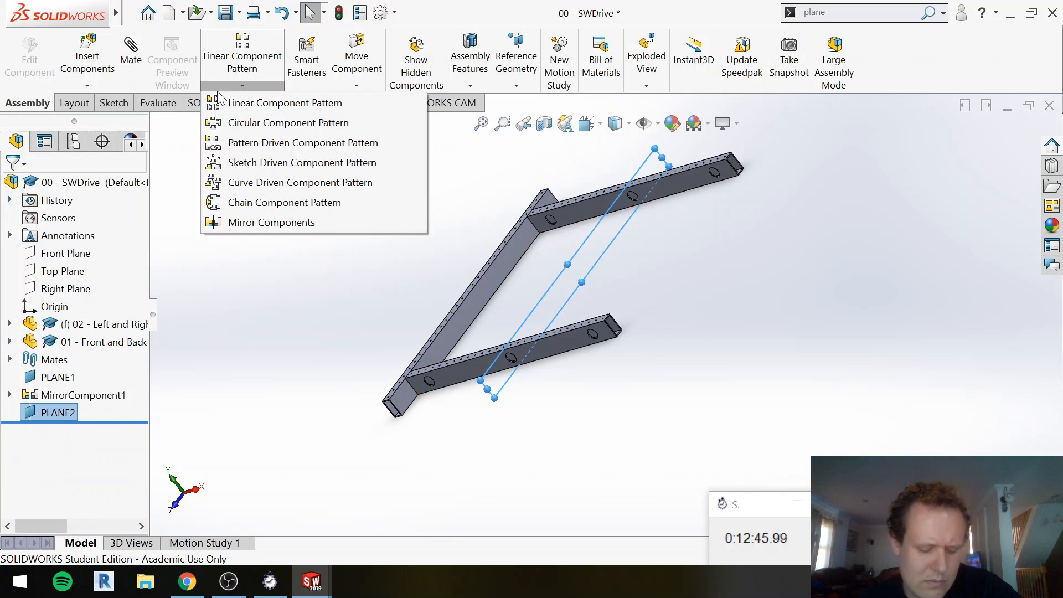
{"action": "left_click", "coordinate": [325, 223]}
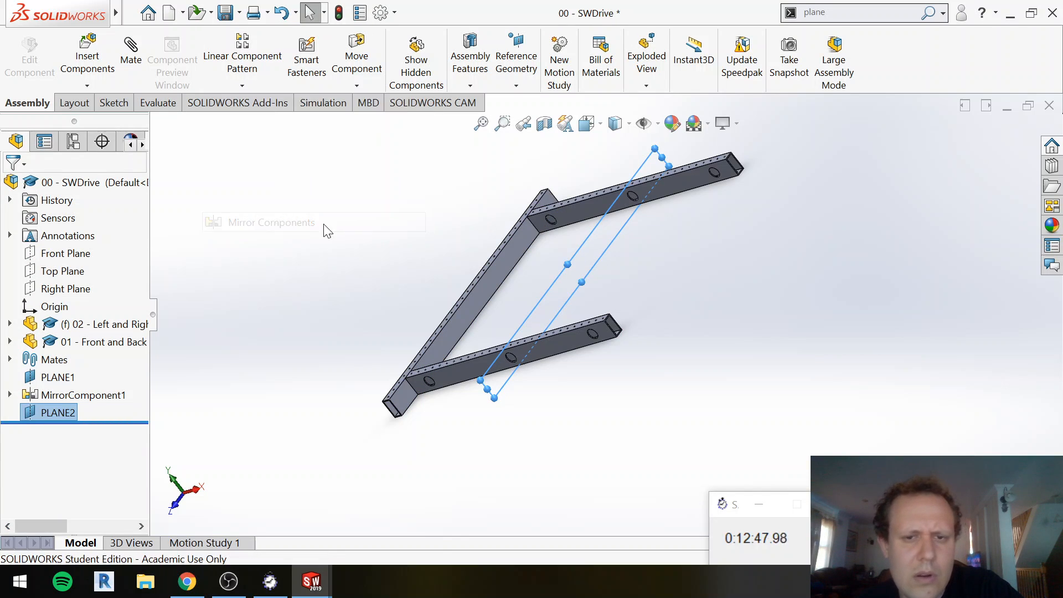
{"action": "left_click", "coordinate": [499, 282]}
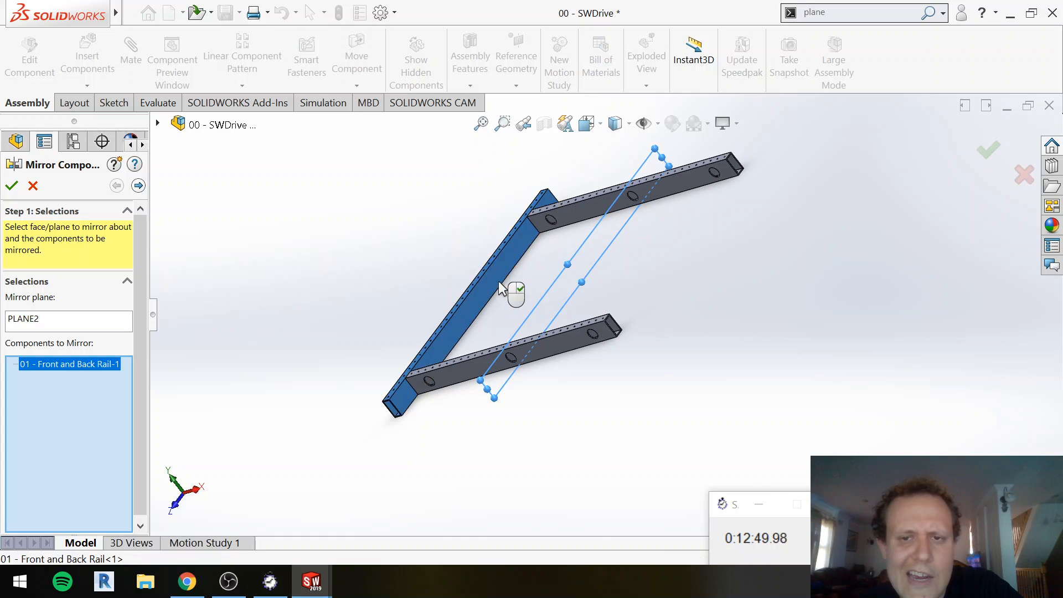
{"action": "left_click", "coordinate": [11, 186]}
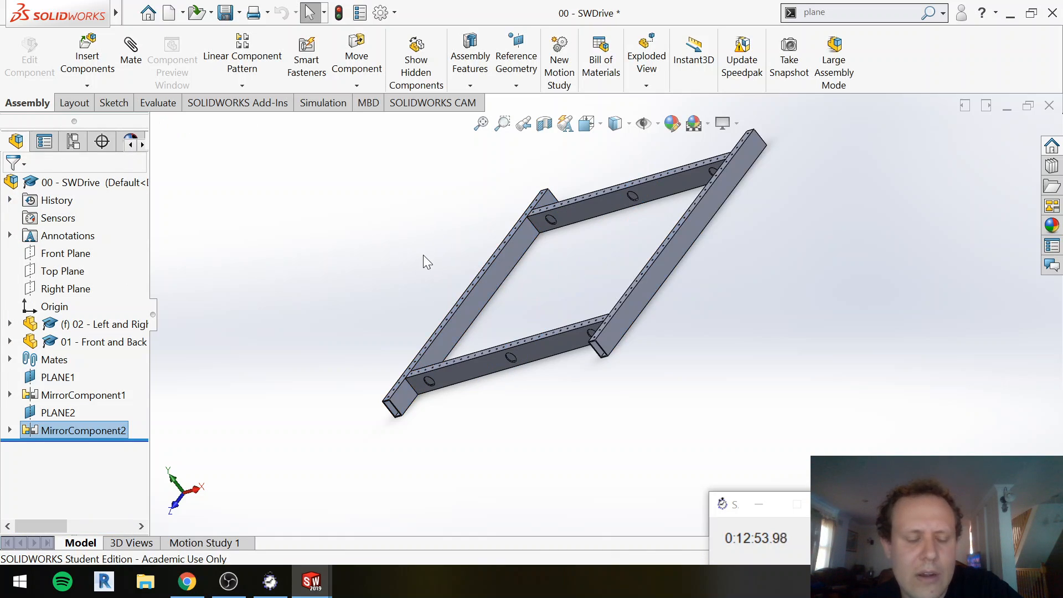
{"action": "middle_click_drag", "start_coordinate": [398, 306], "coordinate": [505, 275]}
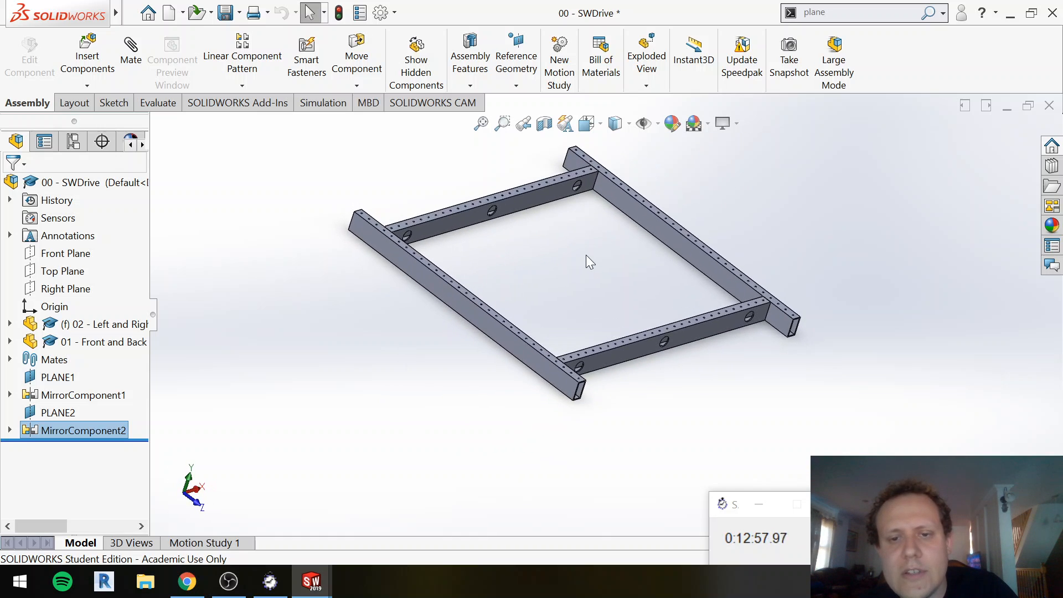
{"action": "scroll", "coordinate": [586, 254], "scroll_direction": "down", "scroll_amount": 2}
{"action": "scroll", "coordinate": [587, 254], "scroll_direction": "up", "scroll_amount": 2}
{"action": "scroll", "coordinate": [589, 256], "scroll_direction": "down", "scroll_amount": 1}
{"action": "middle_click_drag", "start_coordinate": [586, 298], "coordinate": [588, 257]}
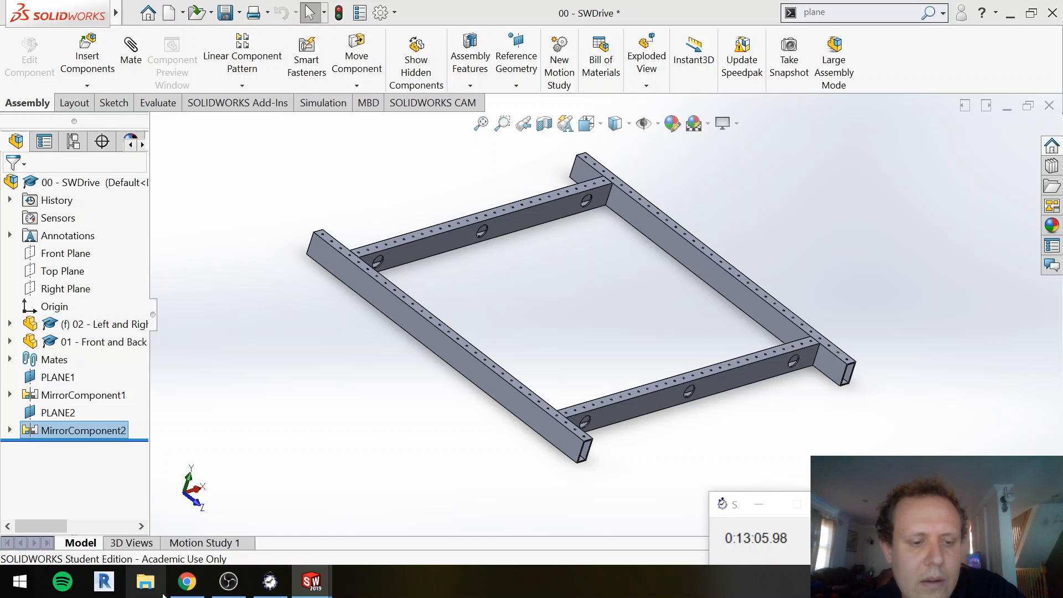
Step: Switch to File Explorer and open 217-3547TGusset-STEP from the Drivetrain STEP files folder in SOLIDWORKS
{"action": "mouse_move", "coordinate": [172, 592]}
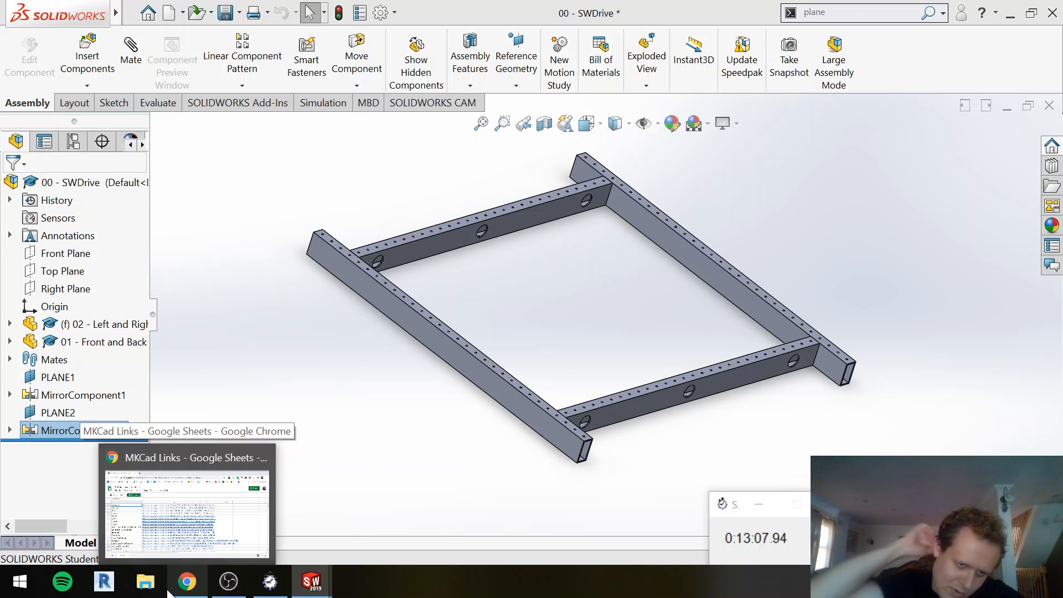
{"action": "left_click", "coordinate": [146, 582]}
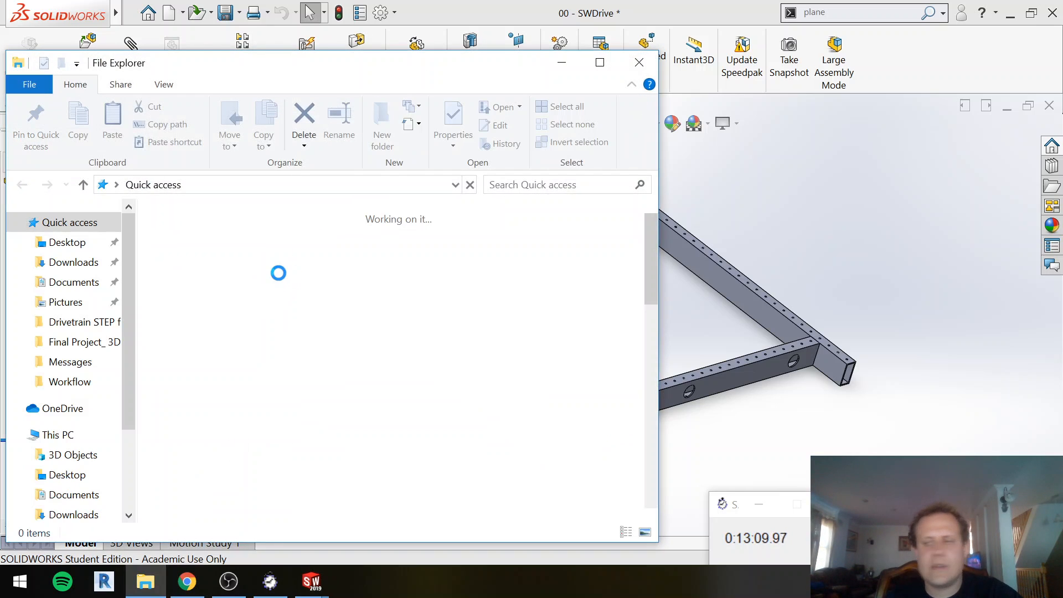
{"action": "left_click", "coordinate": [46, 329]}
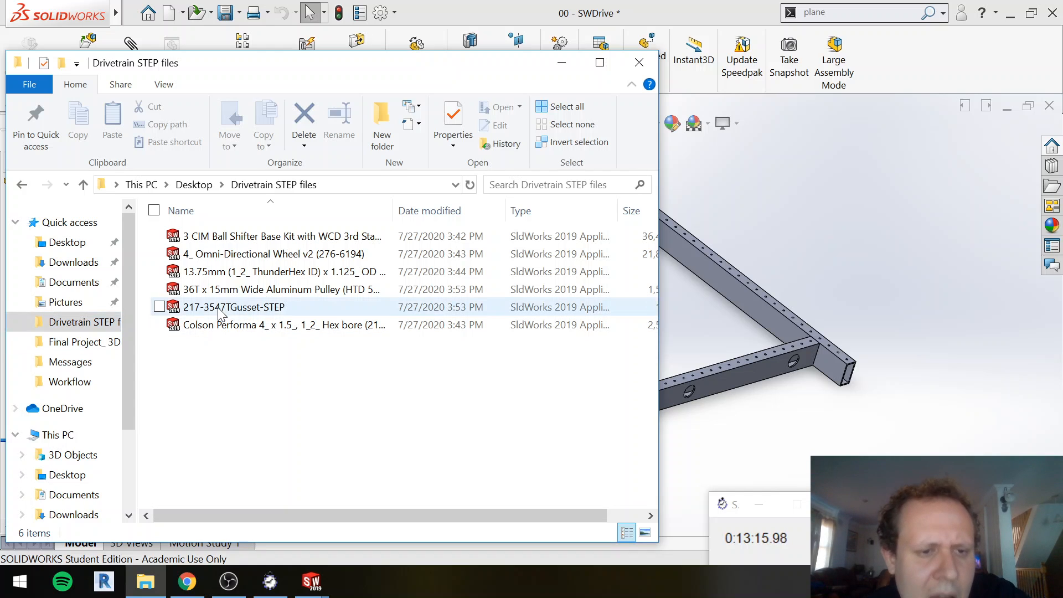
{"action": "left_click_drag", "start_coordinate": [226, 311], "coordinate": [838, 291]}
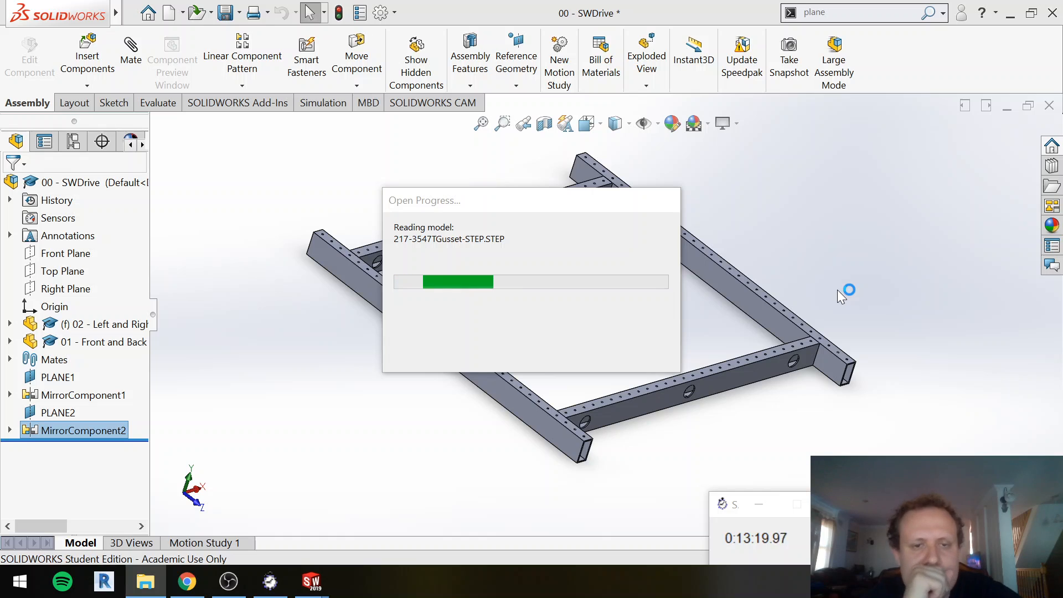
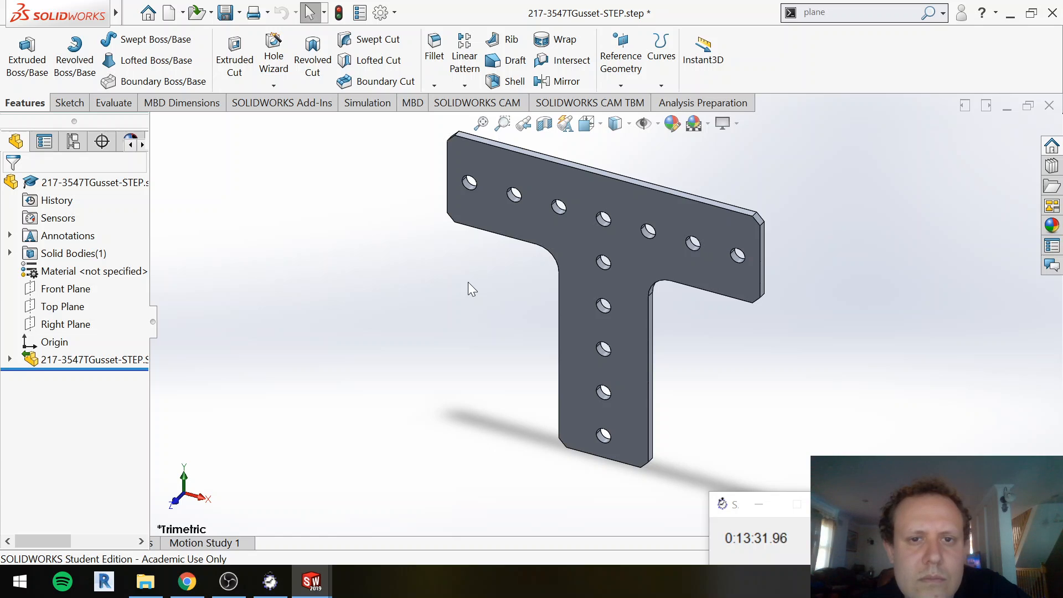
{"action": "left_click", "coordinate": [590, 243]}
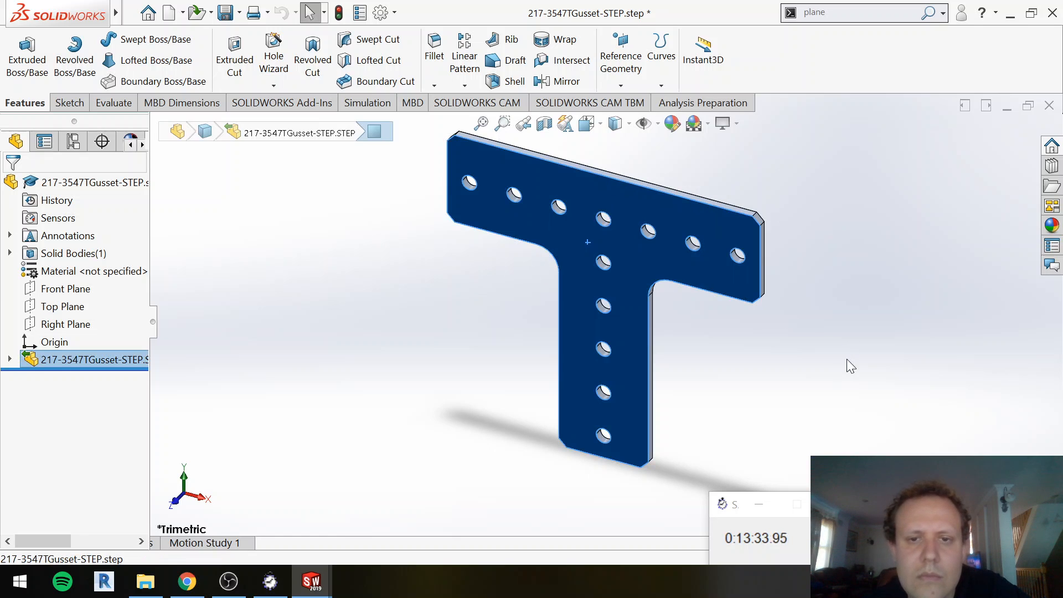
{"action": "left_click", "coordinate": [846, 359]}
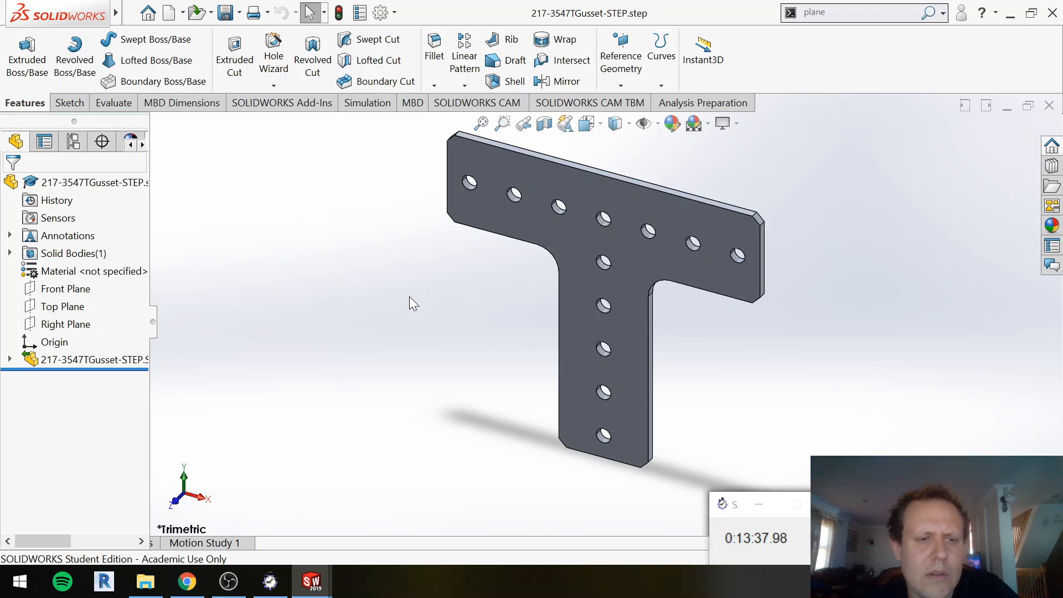
{"action": "key", "text": "z"}
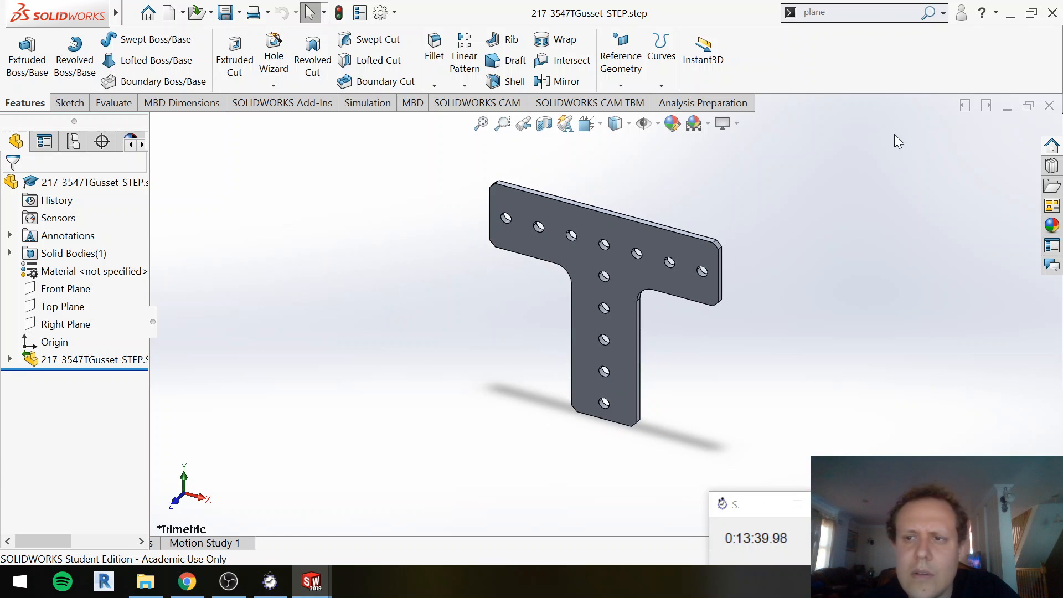
Step: Return to the 00 - SWDrive assembly and insert the 217-3547TGusset-STEP part beside the front/back rail
{"action": "left_click", "coordinate": [1007, 110]}
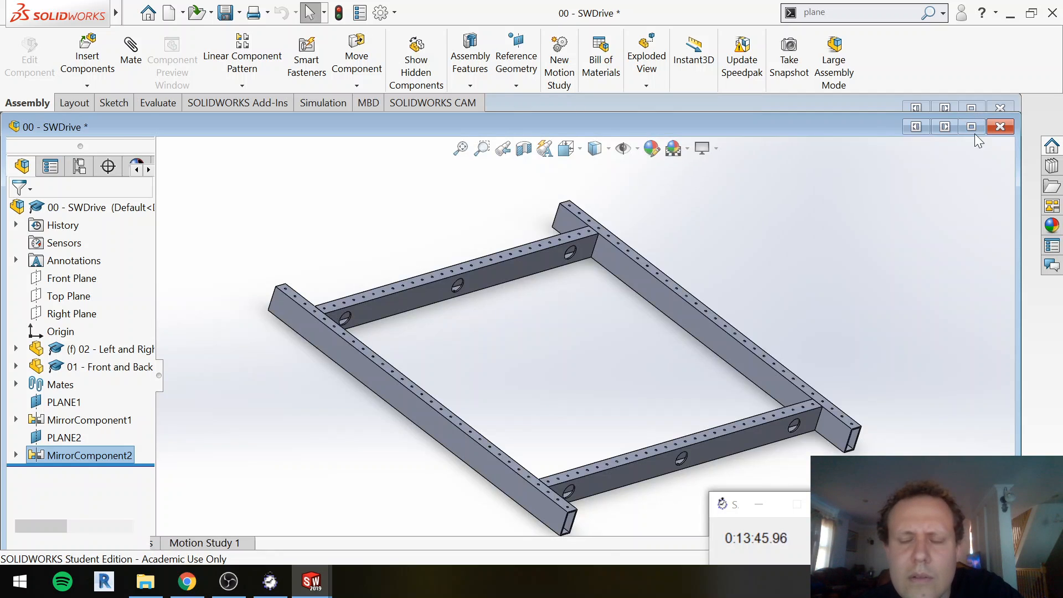
{"action": "left_click", "coordinate": [972, 126]}
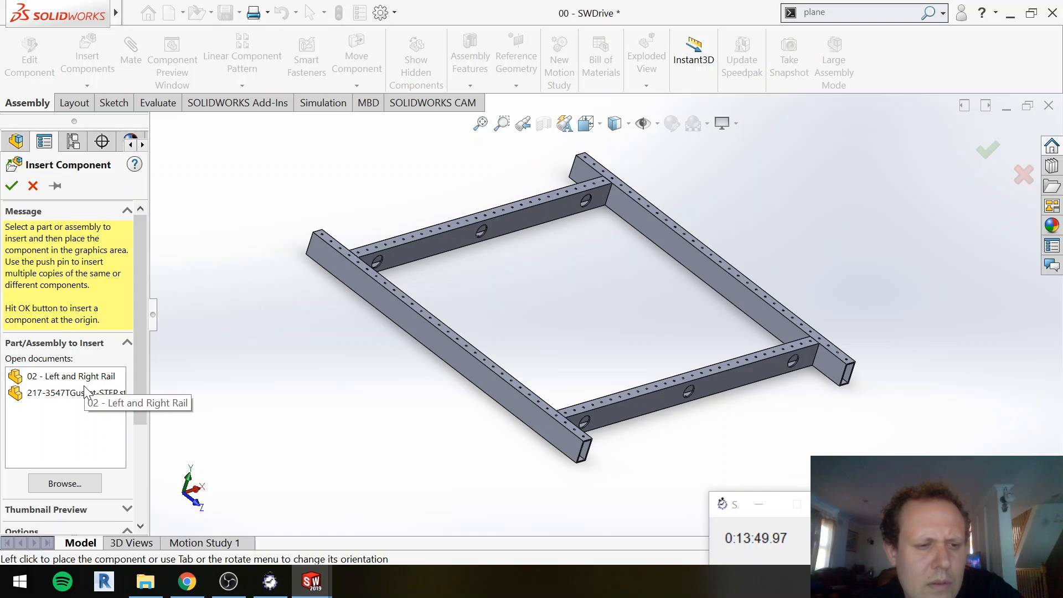
{"action": "left_click", "coordinate": [85, 391]}
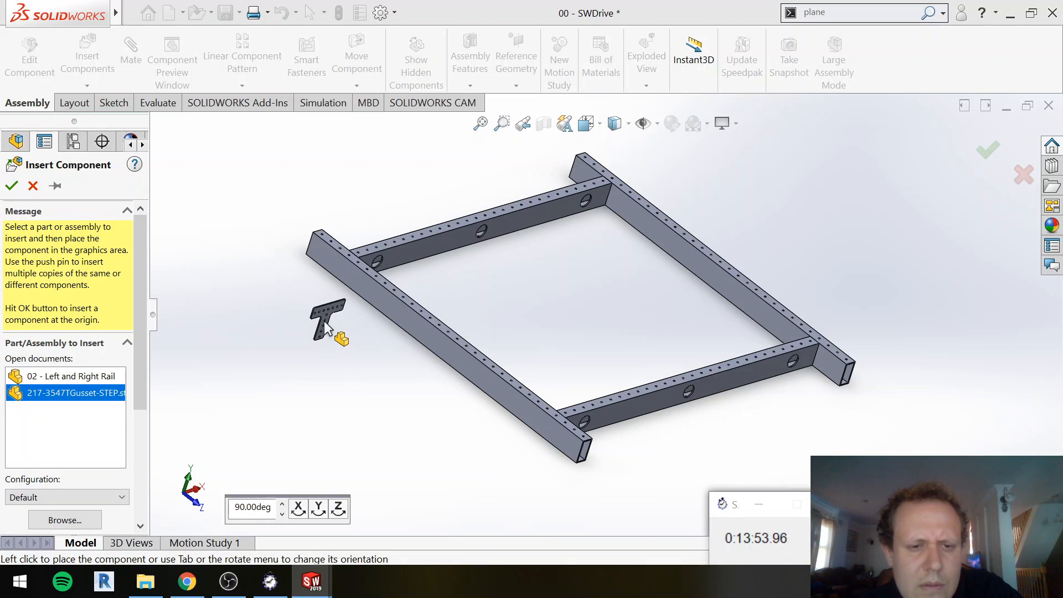
{"action": "left_click", "coordinate": [327, 328]}
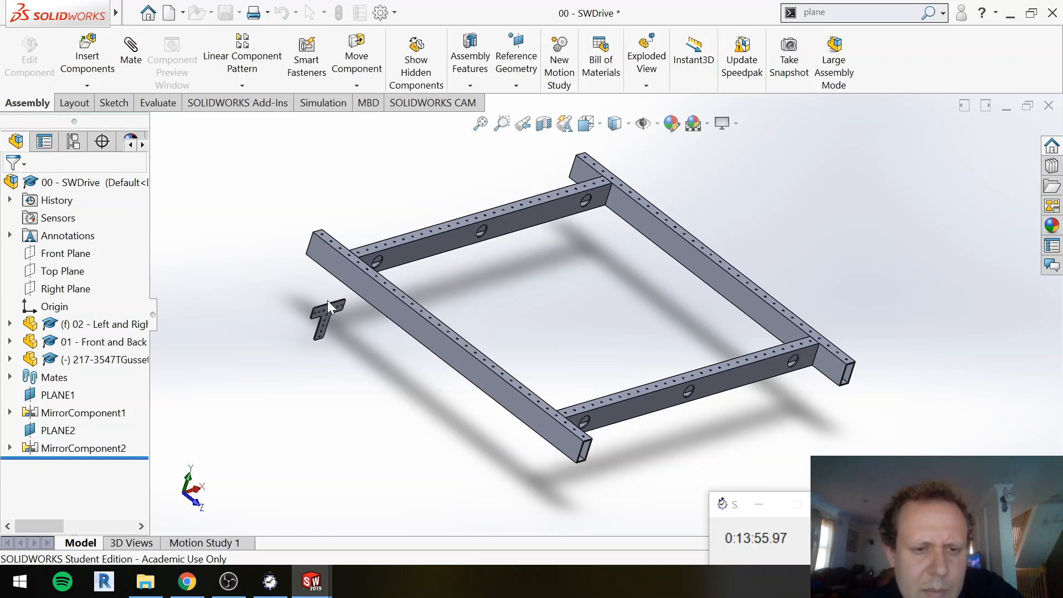
Step: Add a coincident mate between the T gusset's flat face and the front/back rail's top face, setting the alignment so the plate lies on top
{"action": "scroll", "coordinate": [347, 327], "scroll_direction": "up", "scroll_amount": 1}
{"action": "scroll", "coordinate": [359, 324], "scroll_direction": "down", "scroll_amount": 3}
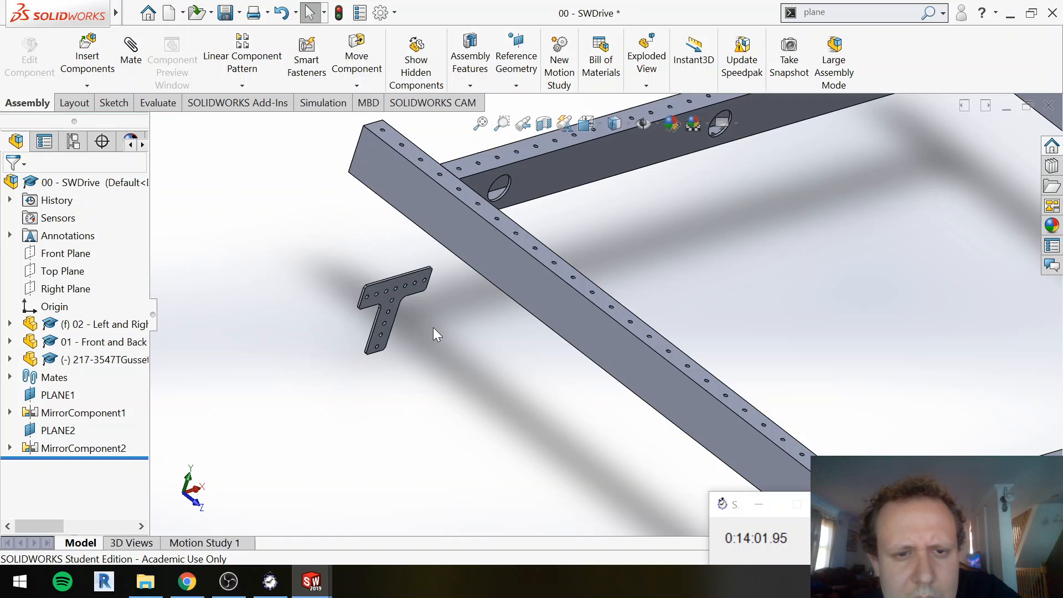
{"action": "key", "text": "m"}
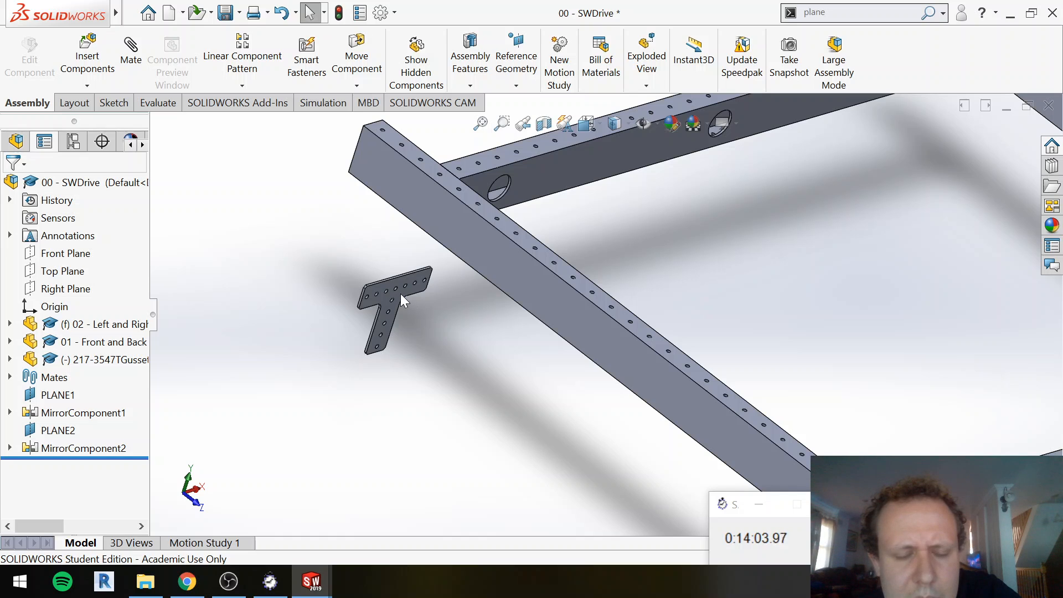
{"action": "left_click", "coordinate": [400, 293]}
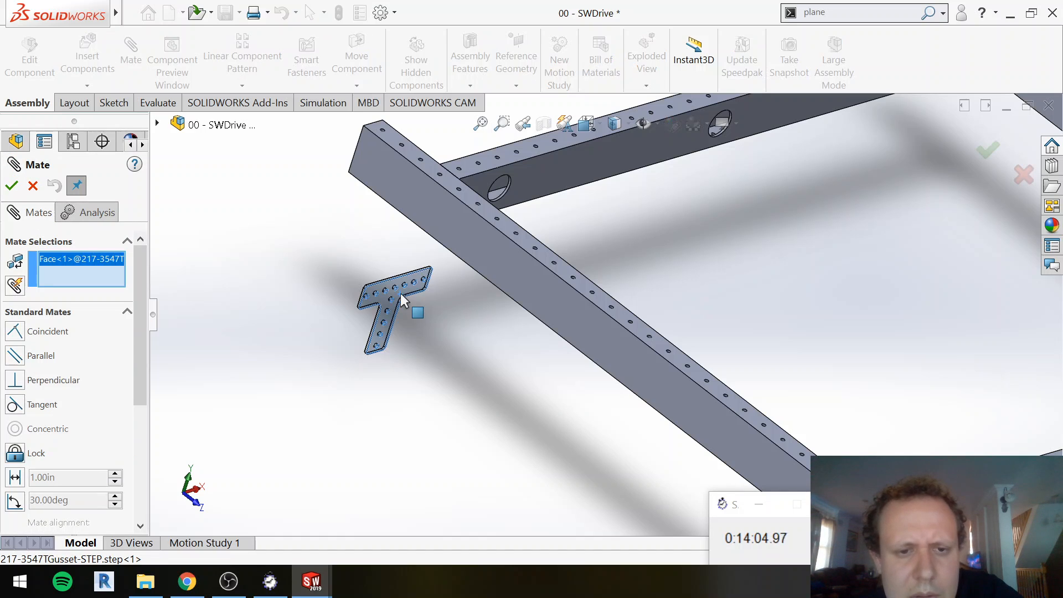
{"action": "left_click", "coordinate": [450, 176]}
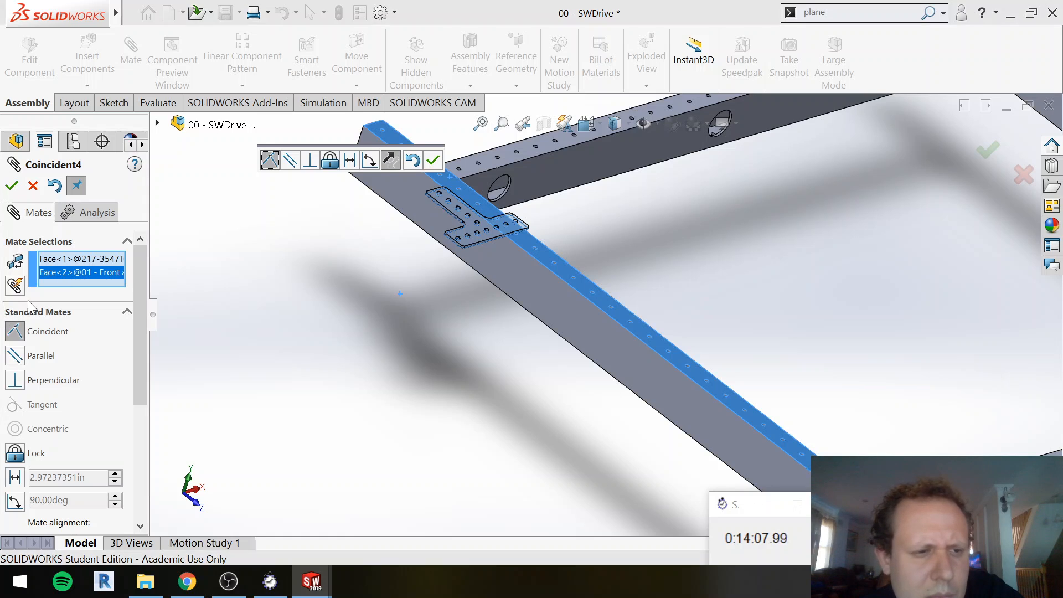
{"action": "left_click", "coordinate": [392, 161]}
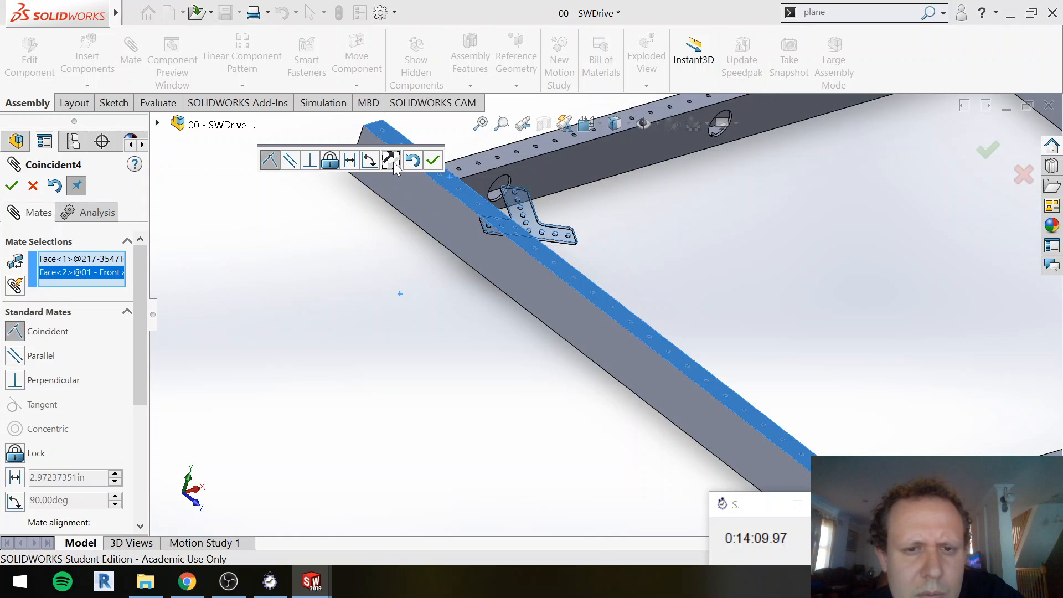
{"action": "scroll", "coordinate": [560, 235], "scroll_direction": "up", "scroll_amount": 5}
{"action": "scroll", "coordinate": [582, 295], "scroll_direction": "down", "scroll_amount": 6}
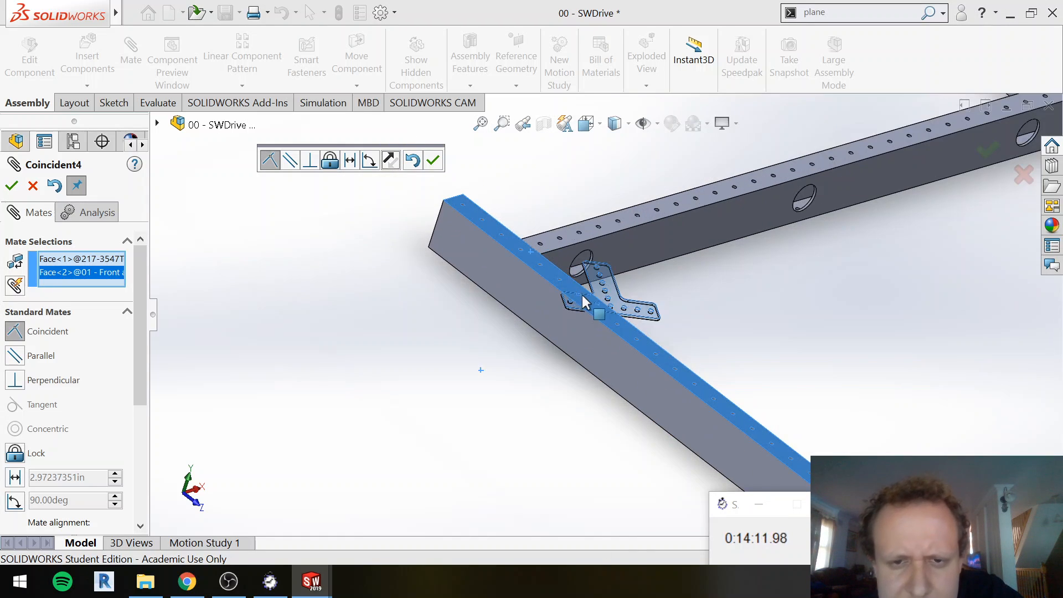
{"action": "middle_click_drag", "start_coordinate": [689, 368], "coordinate": [690, 350]}
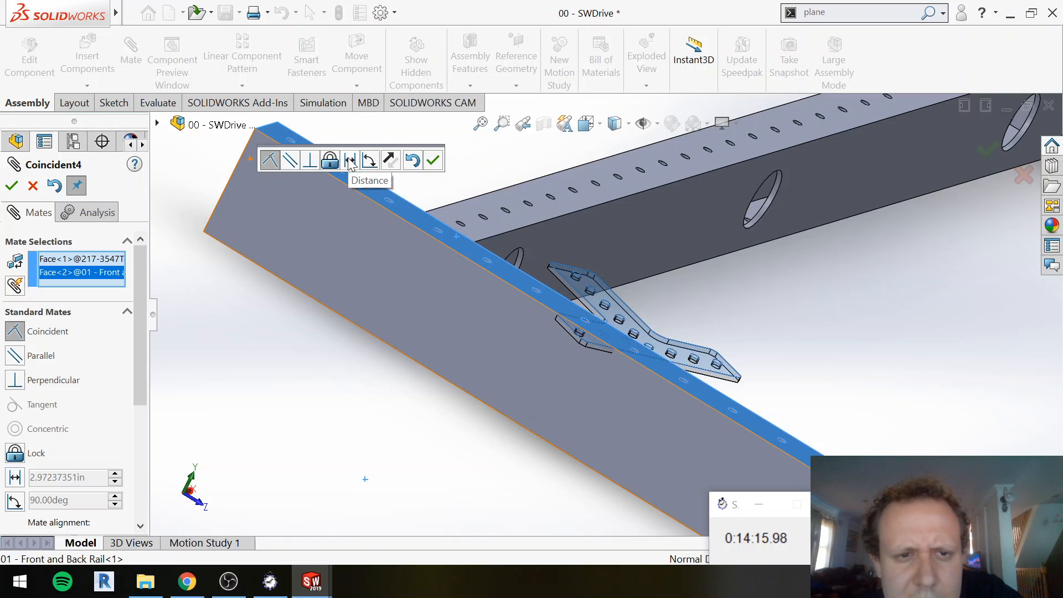
{"action": "left_click", "coordinate": [389, 162]}
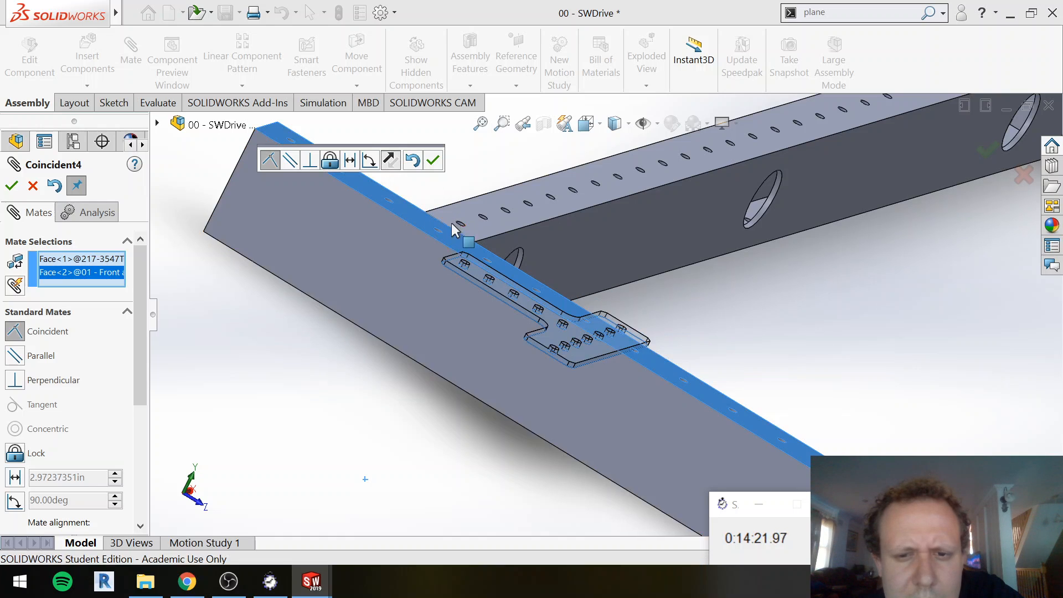
{"action": "left_click", "coordinate": [432, 161]}
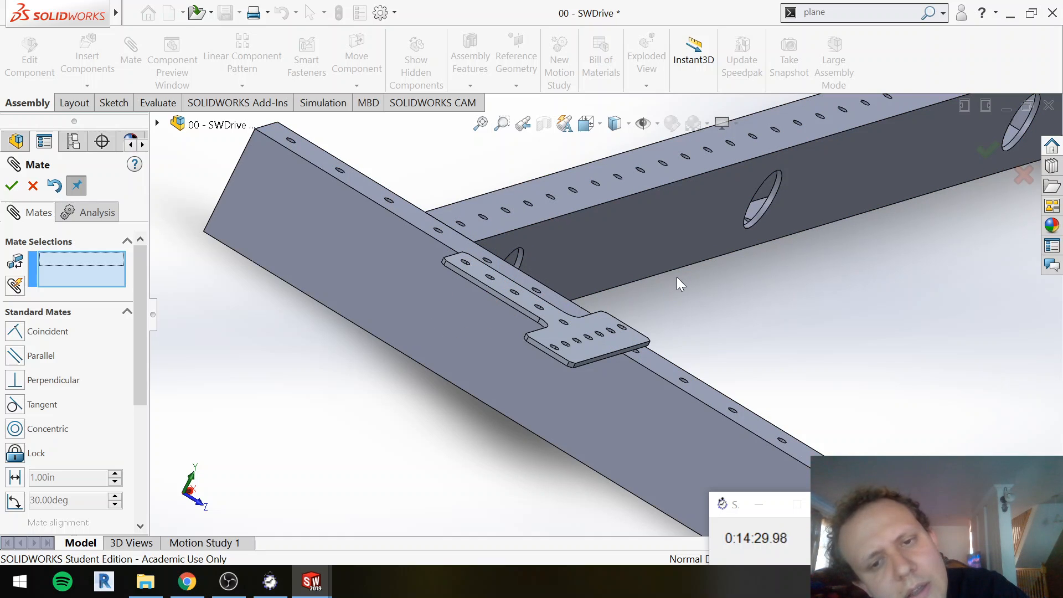
Step: Add a coincident mate between the front/back rail's outer side face and the T gusset's long straight edge face, flipping the alignment
{"action": "left_click", "coordinate": [611, 370]}
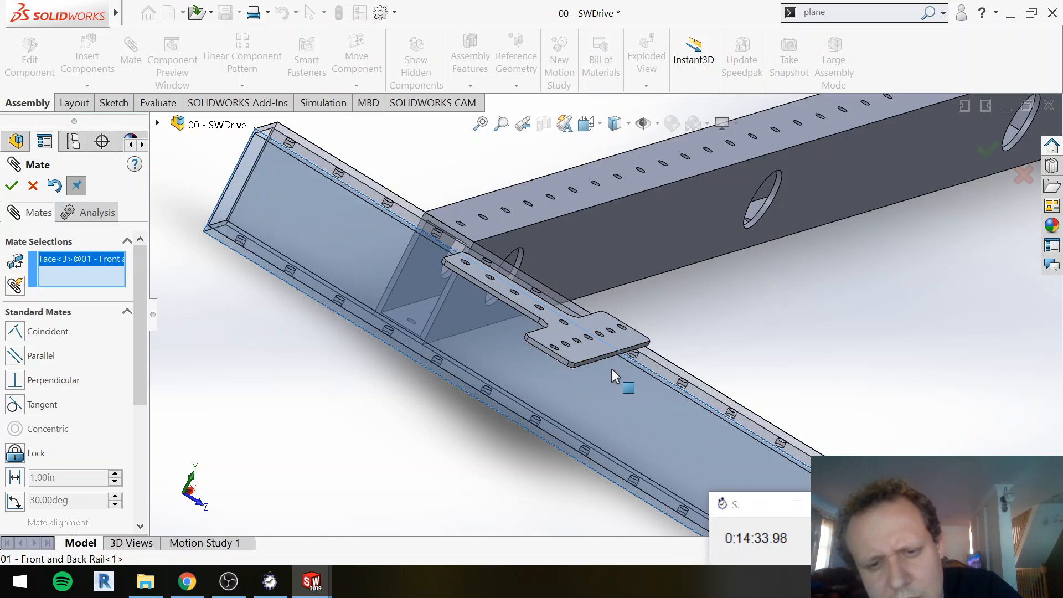
{"action": "scroll", "coordinate": [607, 357], "scroll_direction": "down", "scroll_amount": 5}
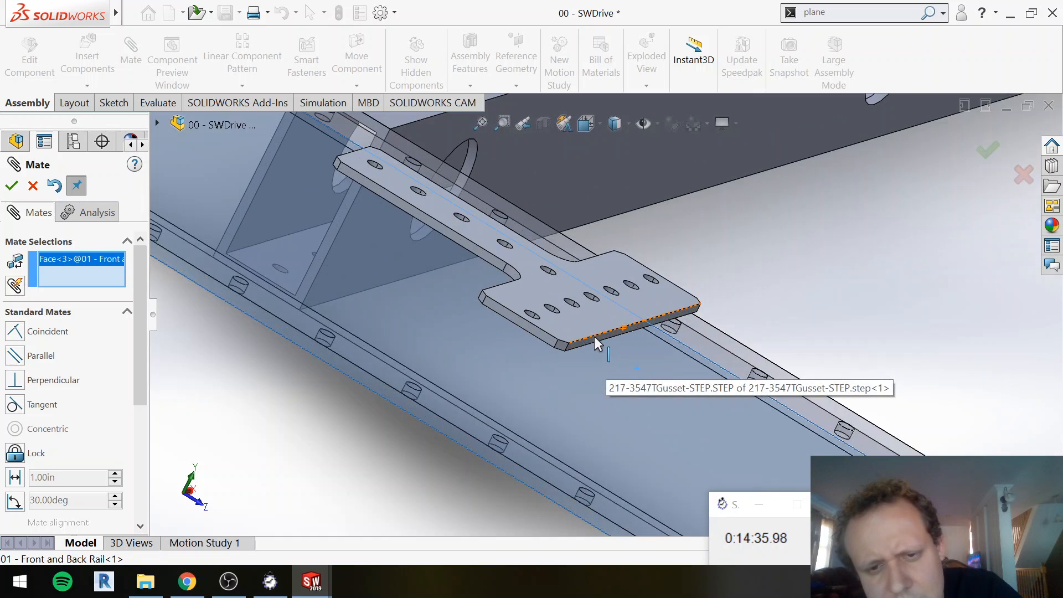
{"action": "scroll", "coordinate": [593, 337], "scroll_direction": "down", "scroll_amount": 3}
{"action": "left_click", "coordinate": [610, 335]}
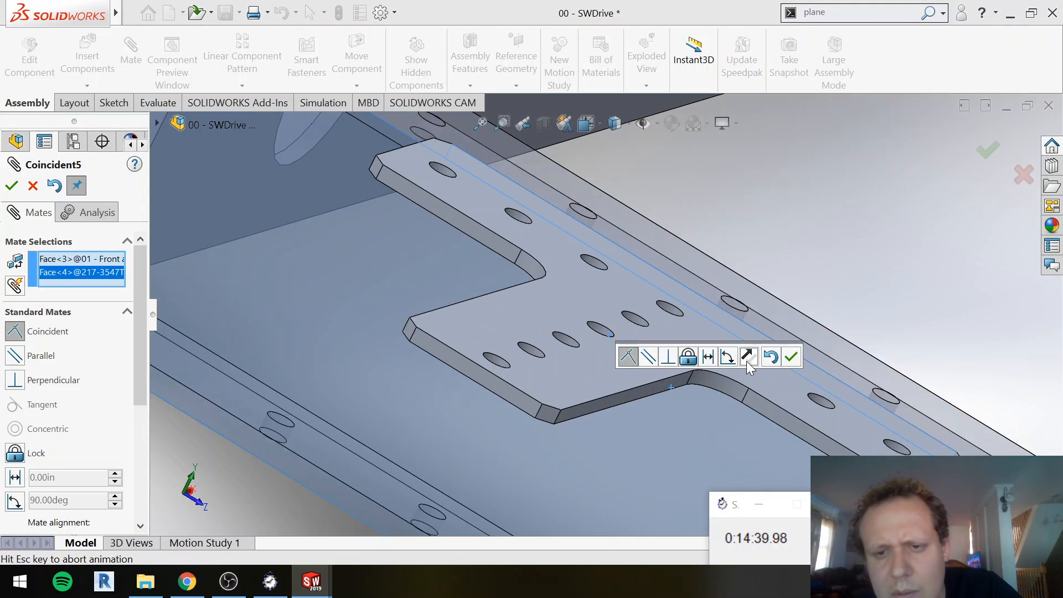
{"action": "left_click", "coordinate": [746, 362]}
{"action": "left_click", "coordinate": [793, 358]}
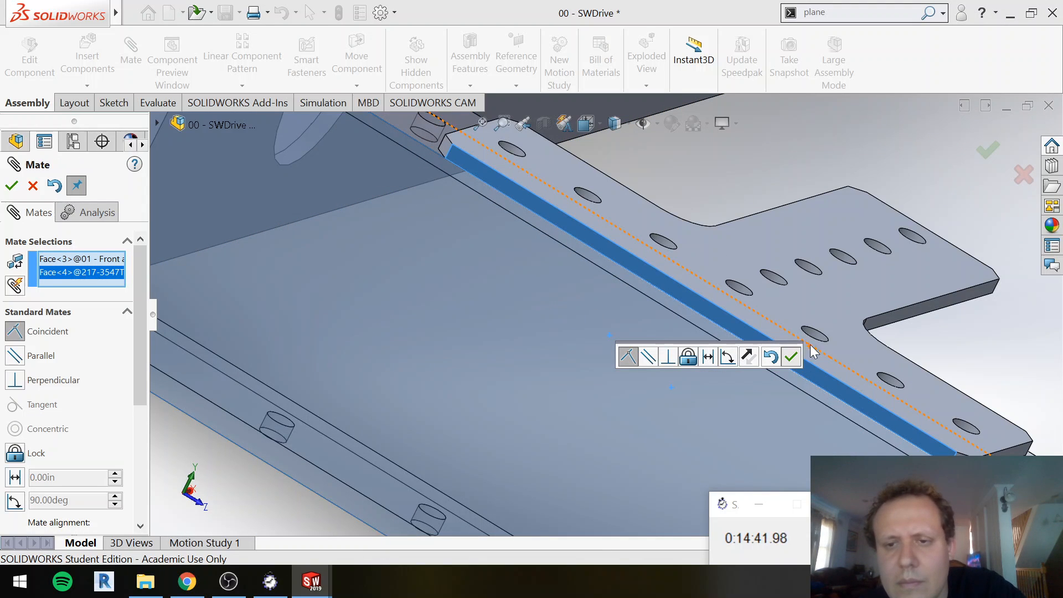
Step: Mate the middle hole of the T gusset's long leg concentric with the front/back rail hole at the left/right rail joint, and finish mating
{"action": "left_click_drag", "start_coordinate": [562, 162], "coordinate": [466, 127]}
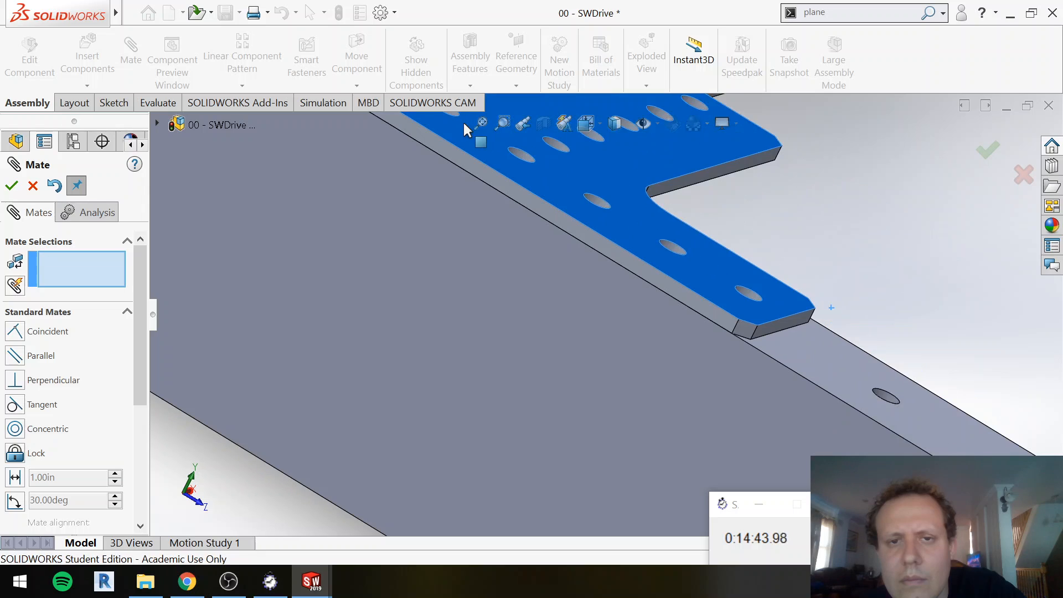
{"action": "middle_click_drag", "start_coordinate": [752, 229], "coordinate": [703, 350]}
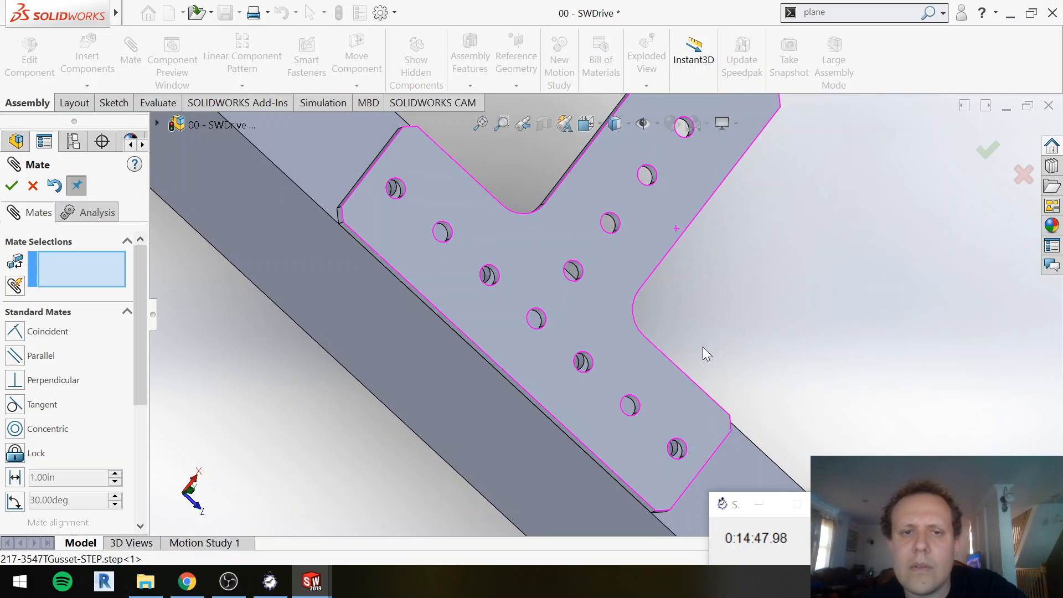
{"action": "scroll", "coordinate": [634, 290], "scroll_direction": "down", "scroll_amount": 5}
{"action": "scroll", "coordinate": [593, 271], "scroll_direction": "up", "scroll_amount": 8}
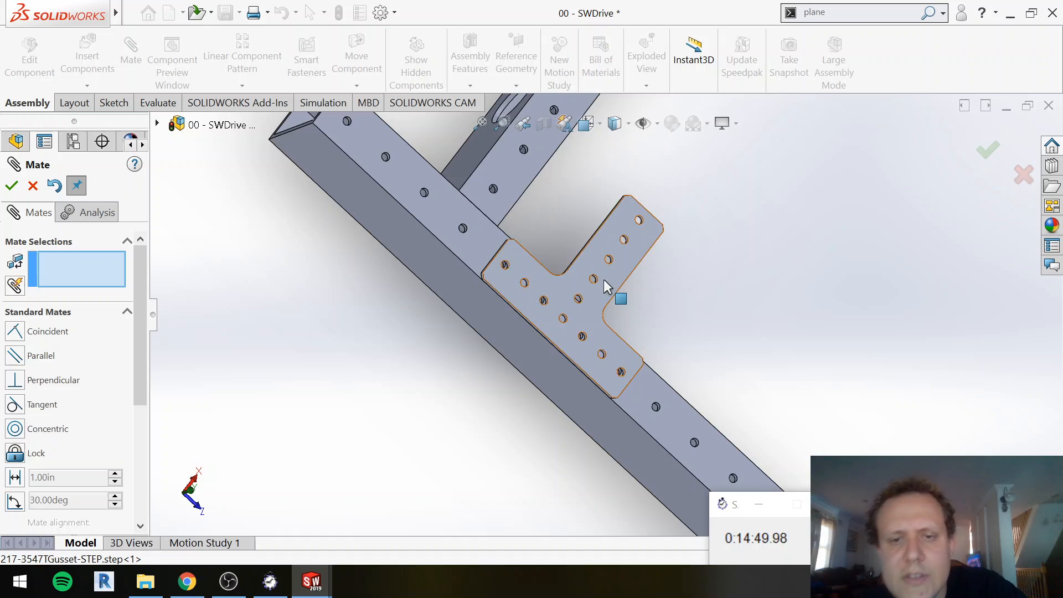
{"action": "left_click", "coordinate": [464, 230]}
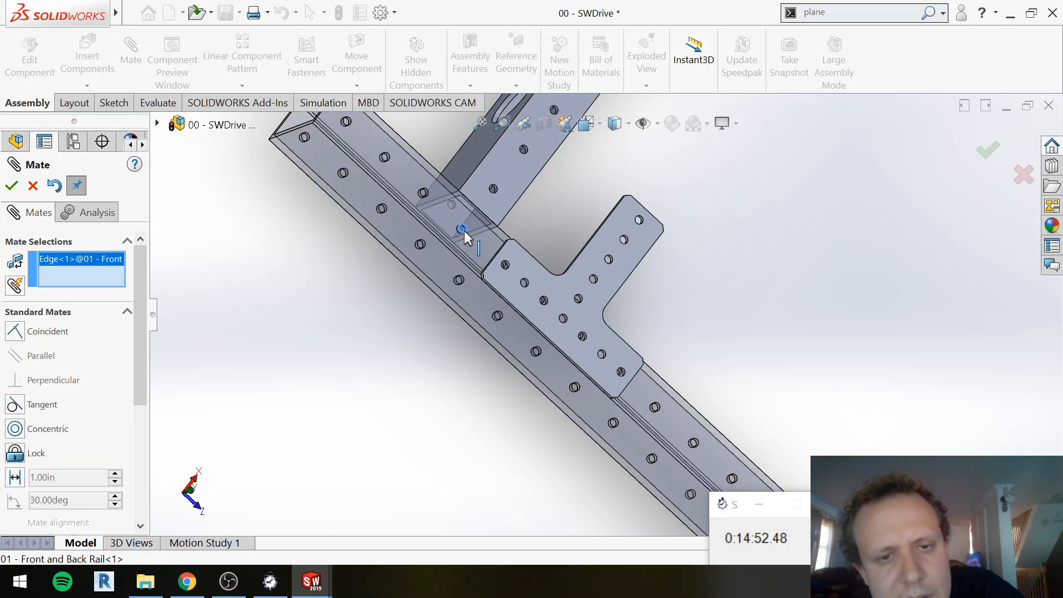
{"action": "left_click", "coordinate": [565, 319]}
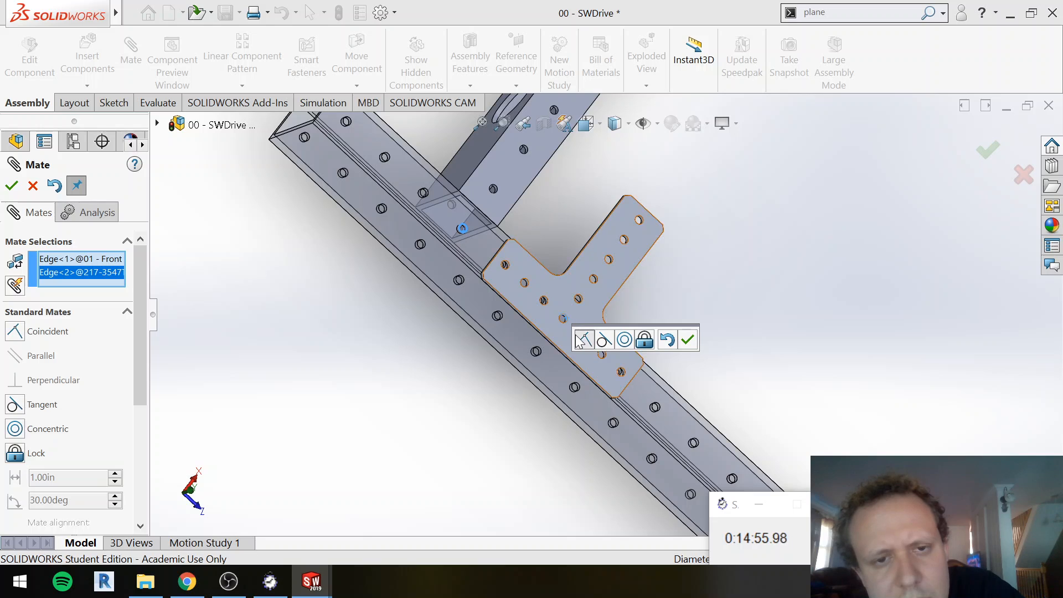
{"action": "left_click", "coordinate": [15, 429]}
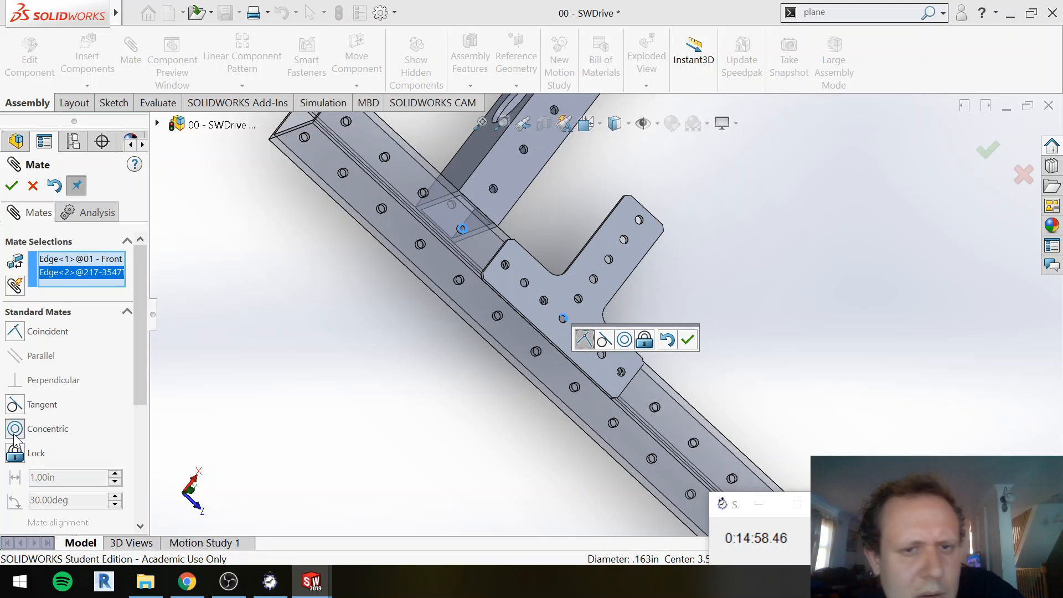
{"action": "left_click", "coordinate": [8, 189]}
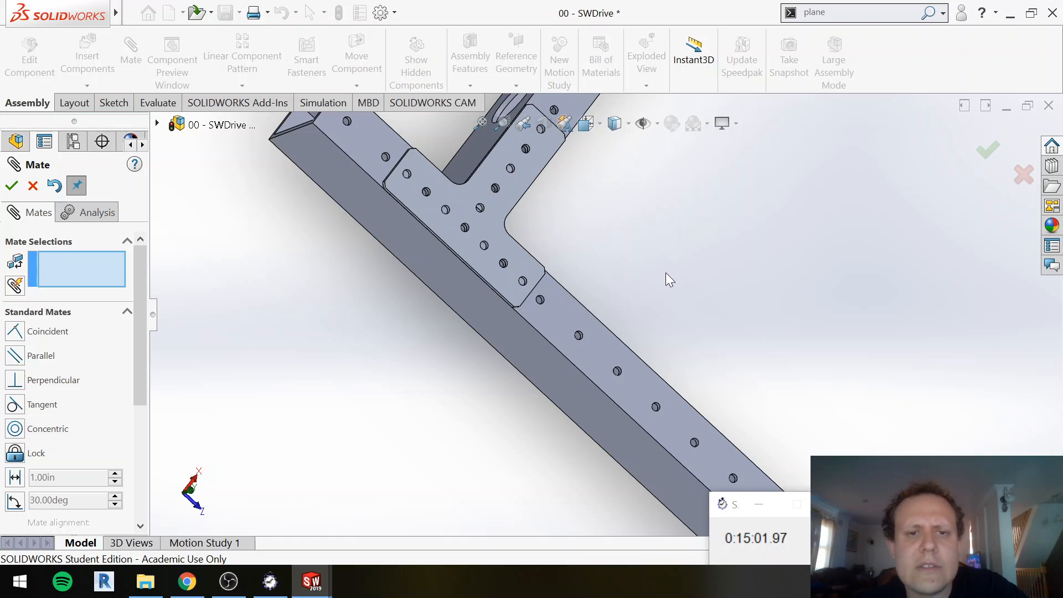
{"action": "middle_click_drag", "start_coordinate": [645, 266], "coordinate": [637, 190]}
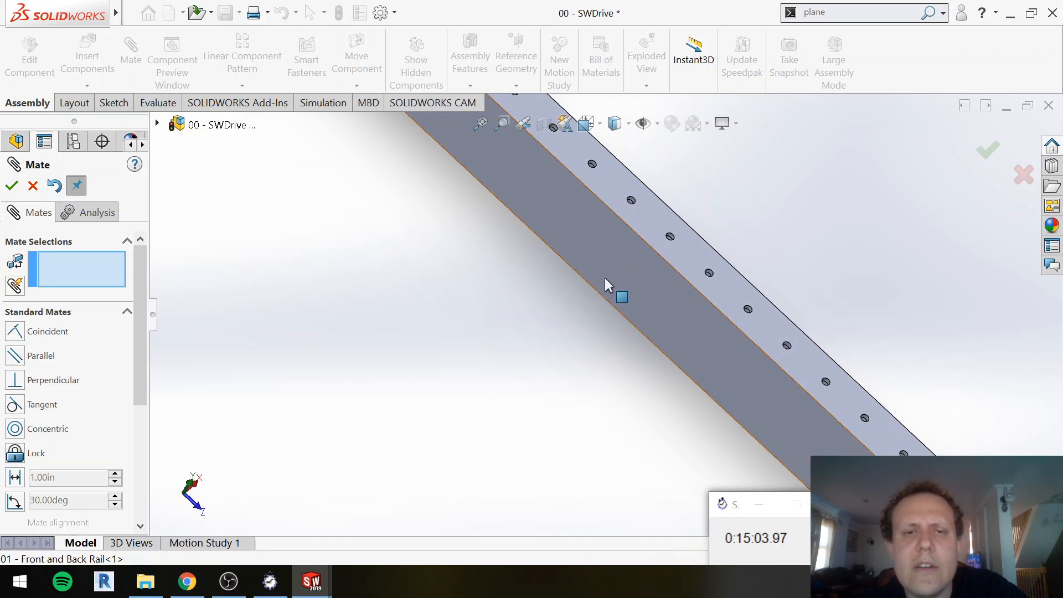
{"action": "middle_click_drag", "start_coordinate": [608, 284], "coordinate": [558, 201]}
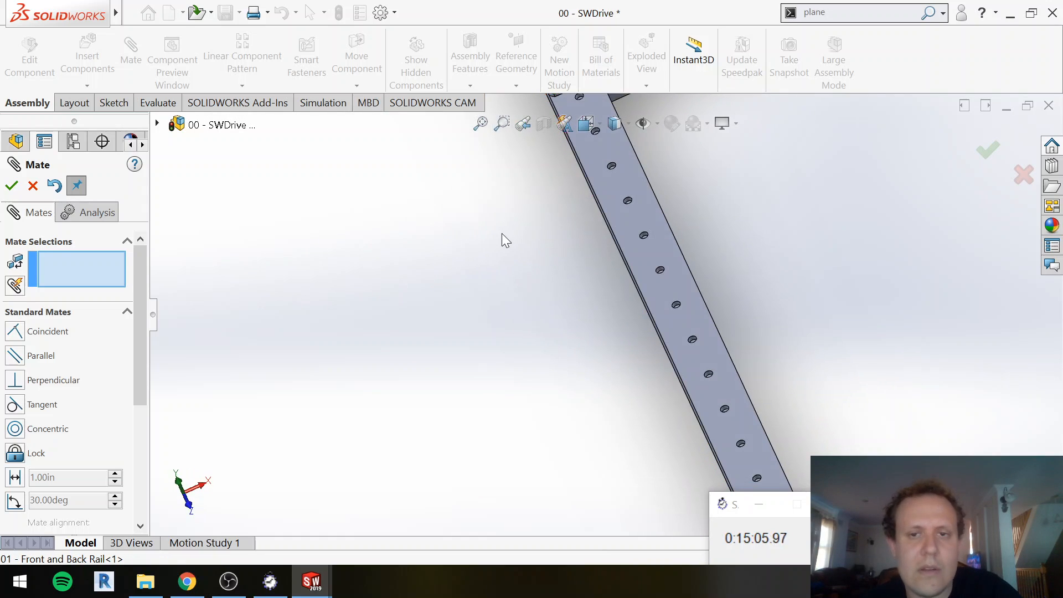
{"action": "middle_click_drag", "start_coordinate": [502, 234], "coordinate": [683, 249]}
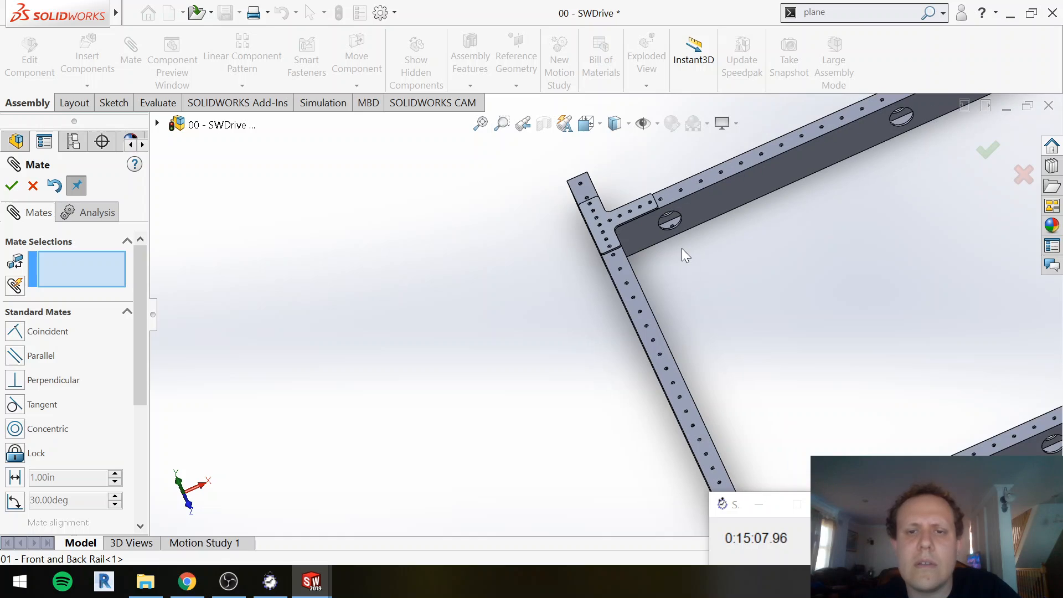
{"action": "left_click", "coordinate": [33, 186]}
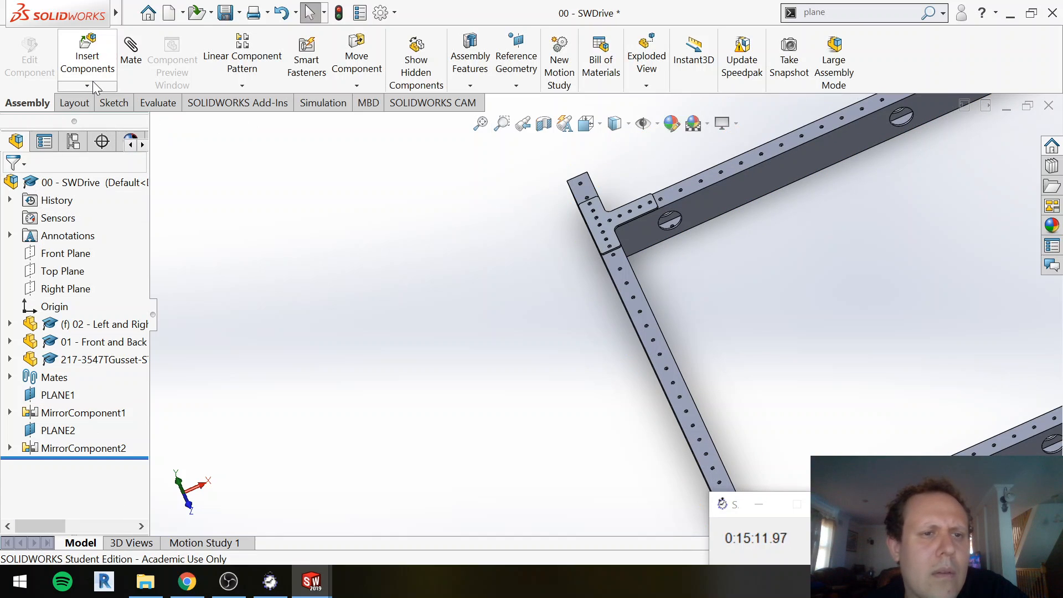
Step: Mirror the T gusset about PLANE1 to the opposite corner of the same front/back rail
{"action": "left_click", "coordinate": [242, 86]}
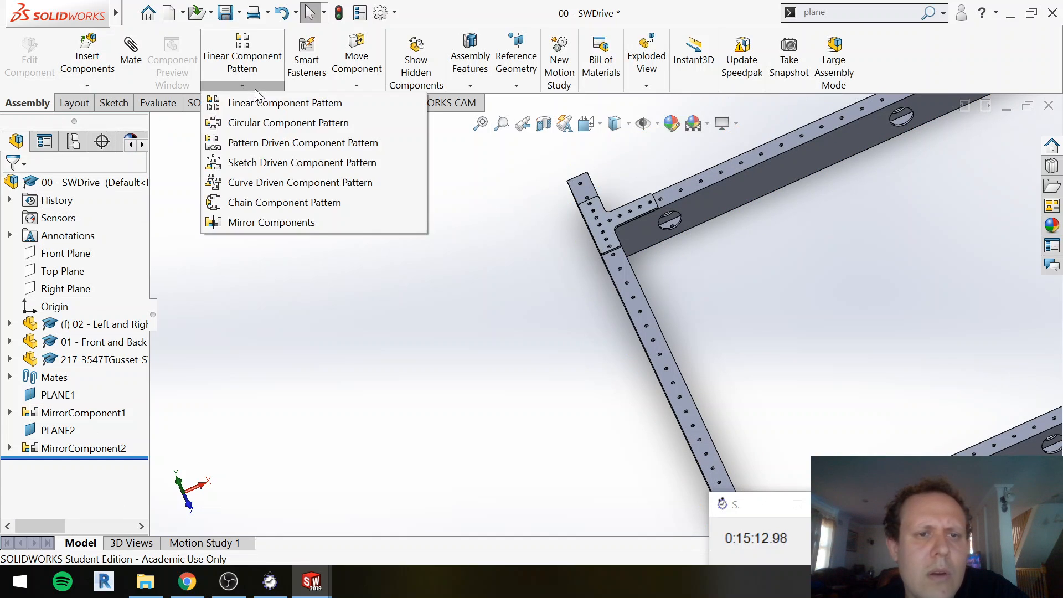
{"action": "left_click", "coordinate": [271, 222]}
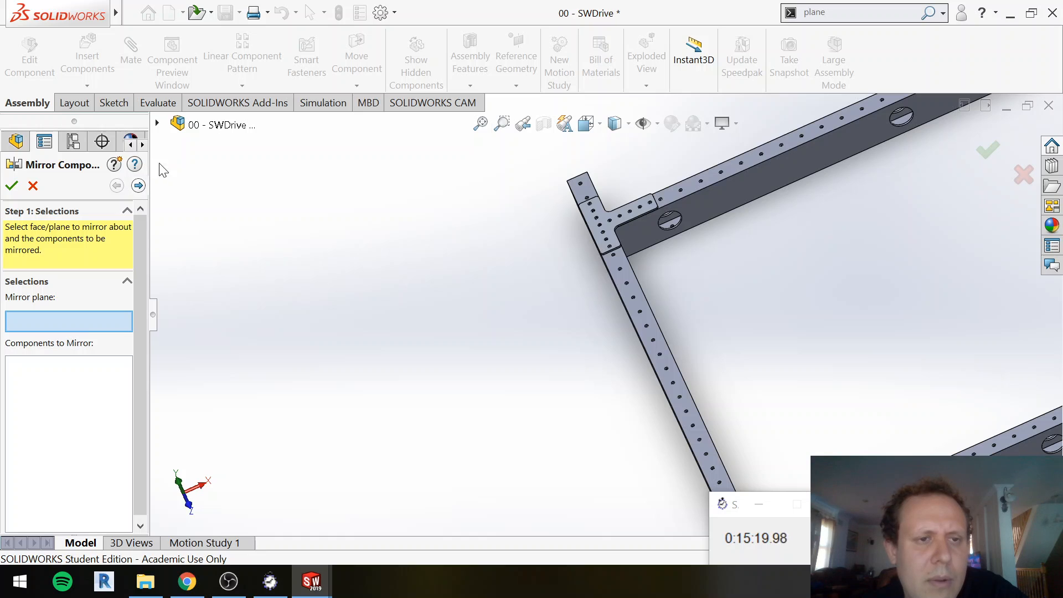
{"action": "left_click", "coordinate": [159, 124]}
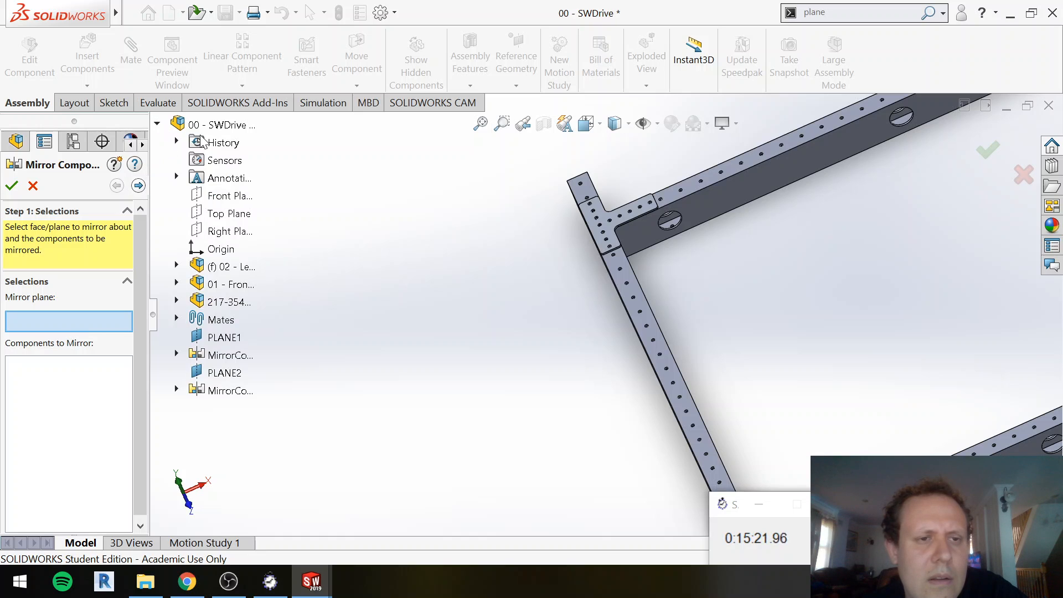
{"action": "left_click", "coordinate": [216, 338]}
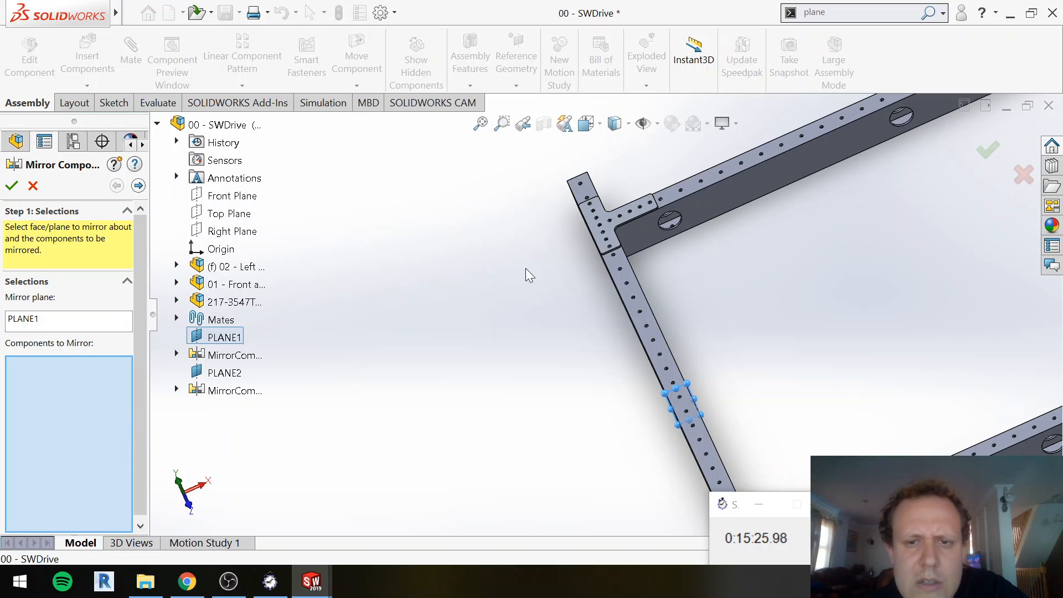
{"action": "left_click", "coordinate": [613, 233]}
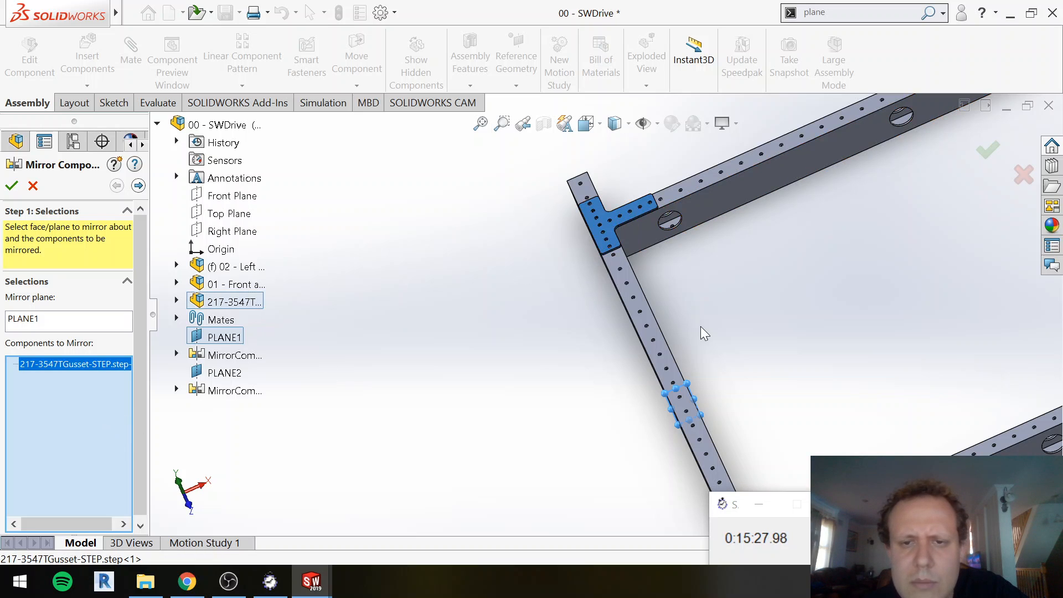
{"action": "scroll", "coordinate": [880, 412], "scroll_direction": "up", "scroll_amount": 5}
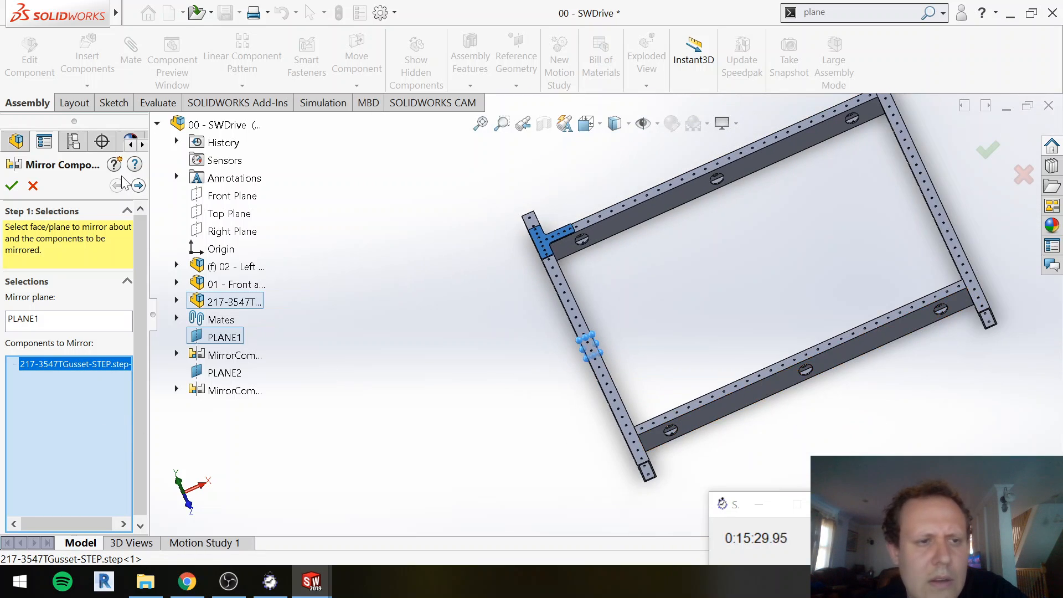
{"action": "left_click", "coordinate": [19, 187]}
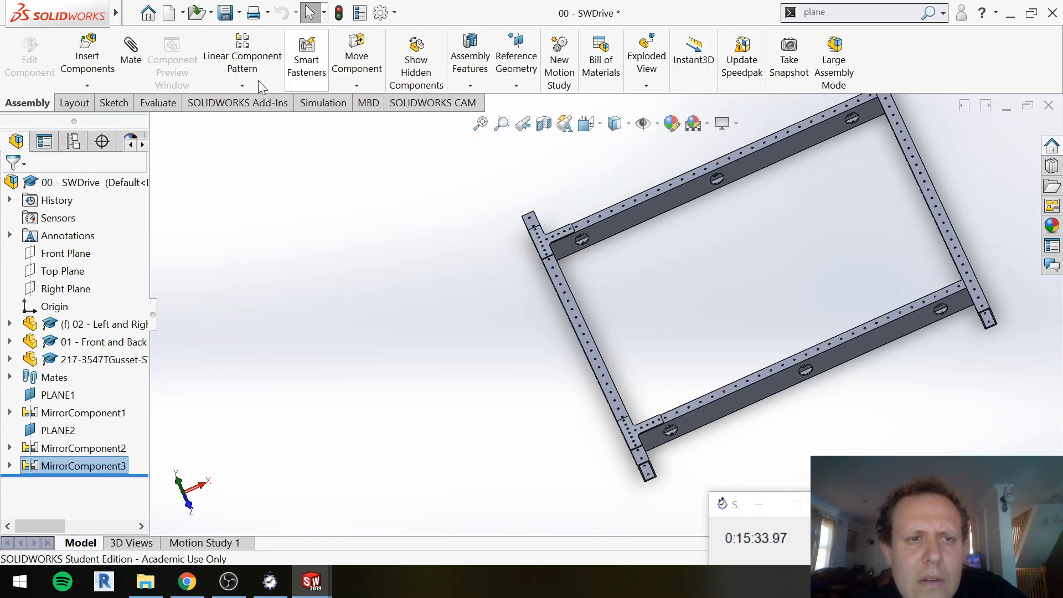
Step: Mirror both T gussets about PLANE2 onto the two corners of the other front/back rail
{"action": "left_click", "coordinate": [250, 86]}
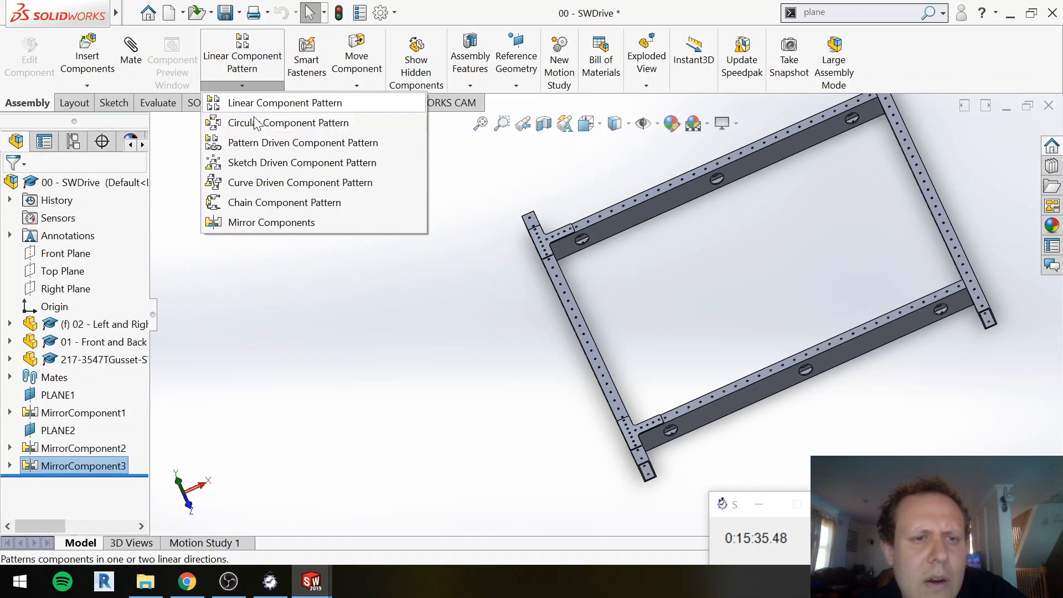
{"action": "left_click", "coordinate": [254, 222]}
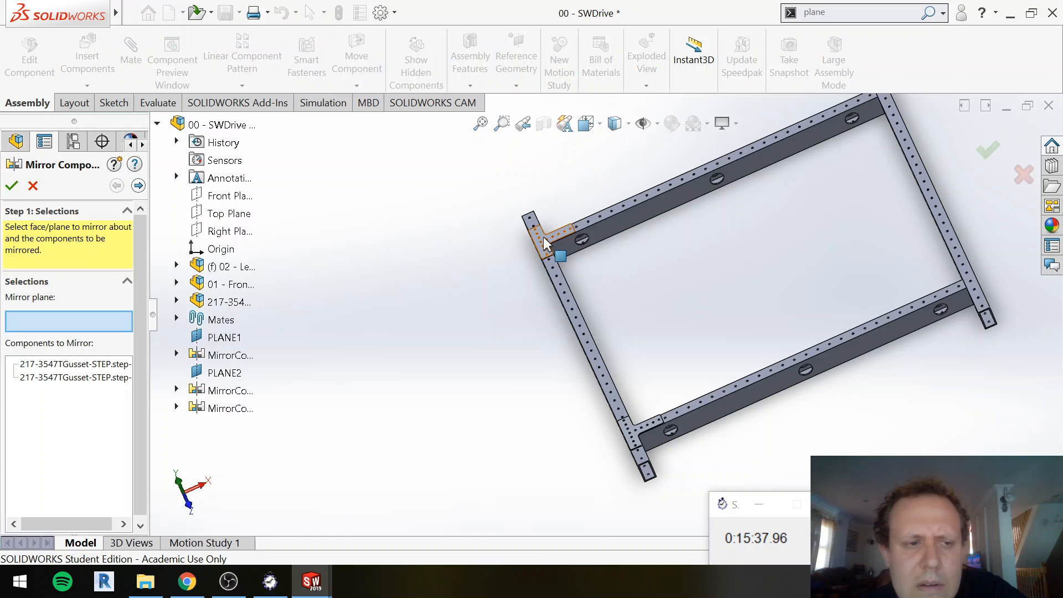
{"action": "left_click", "coordinate": [235, 374]}
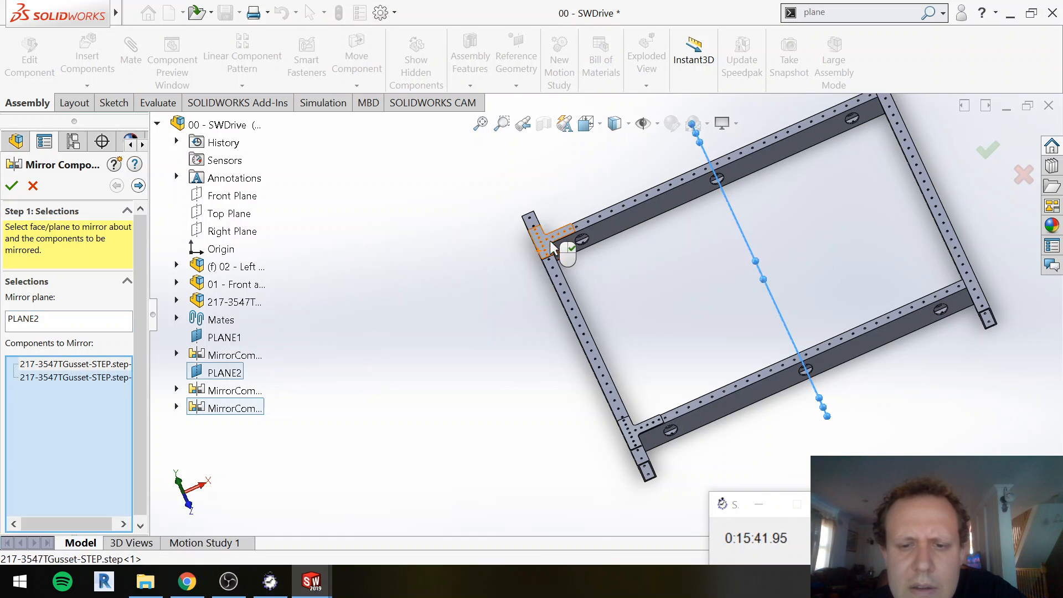
{"action": "left_click", "coordinate": [638, 440]}
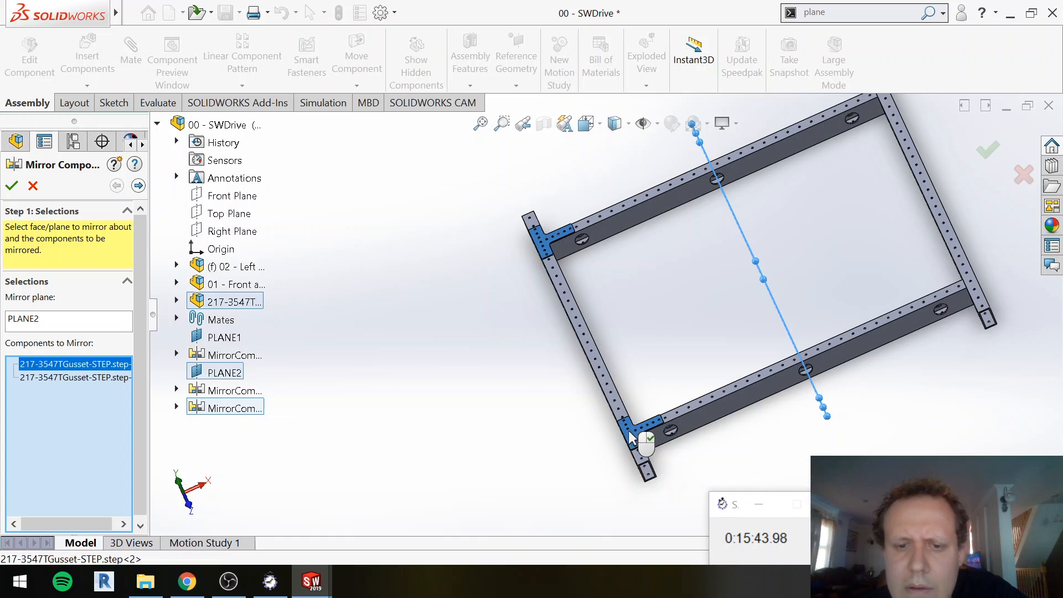
{"action": "left_click", "coordinate": [12, 187]}
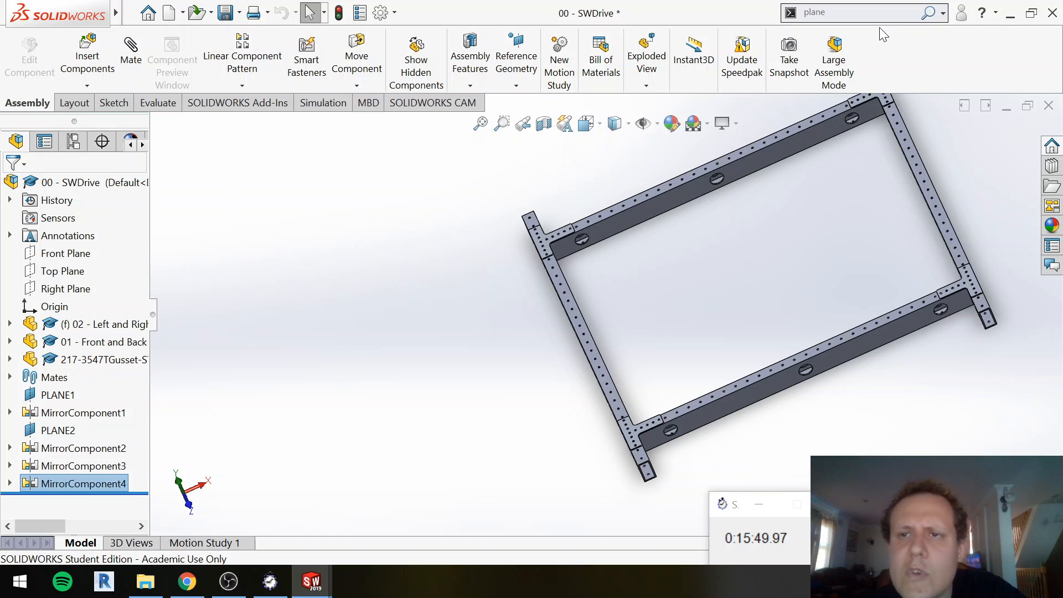
Step: Create a mid plane between the top and bottom hole-patterned faces of the left/right rail
{"action": "key", "text": "w"}
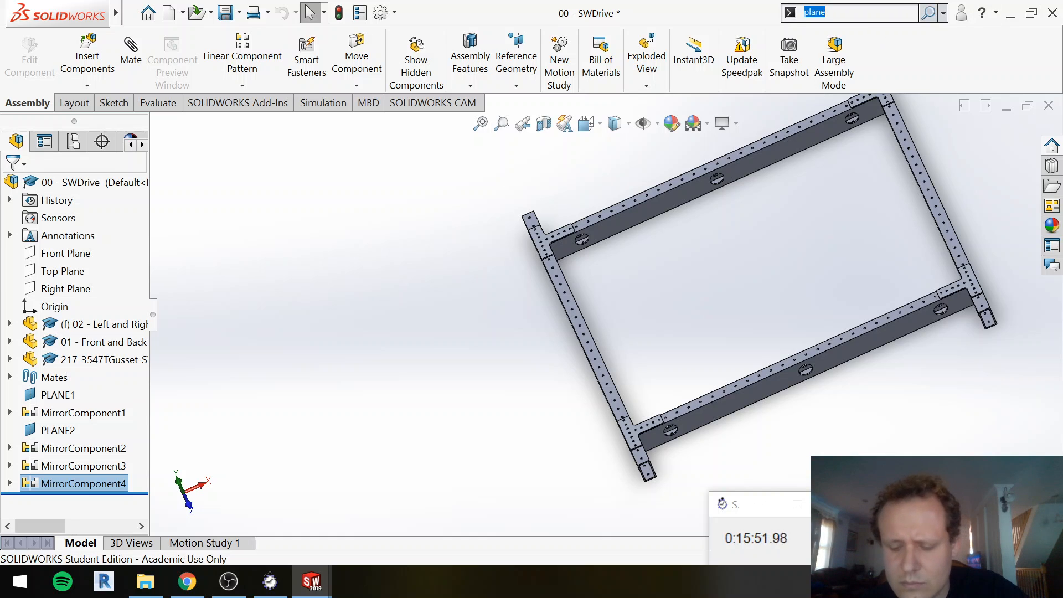
{"action": "left_click", "coordinate": [853, 46]}
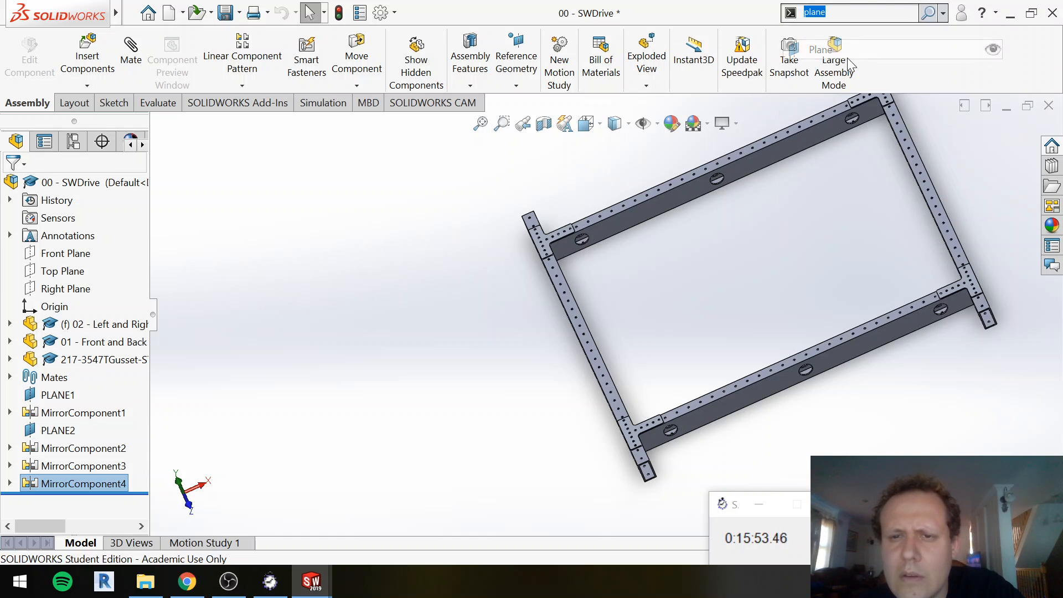
{"action": "left_click", "coordinate": [749, 150]}
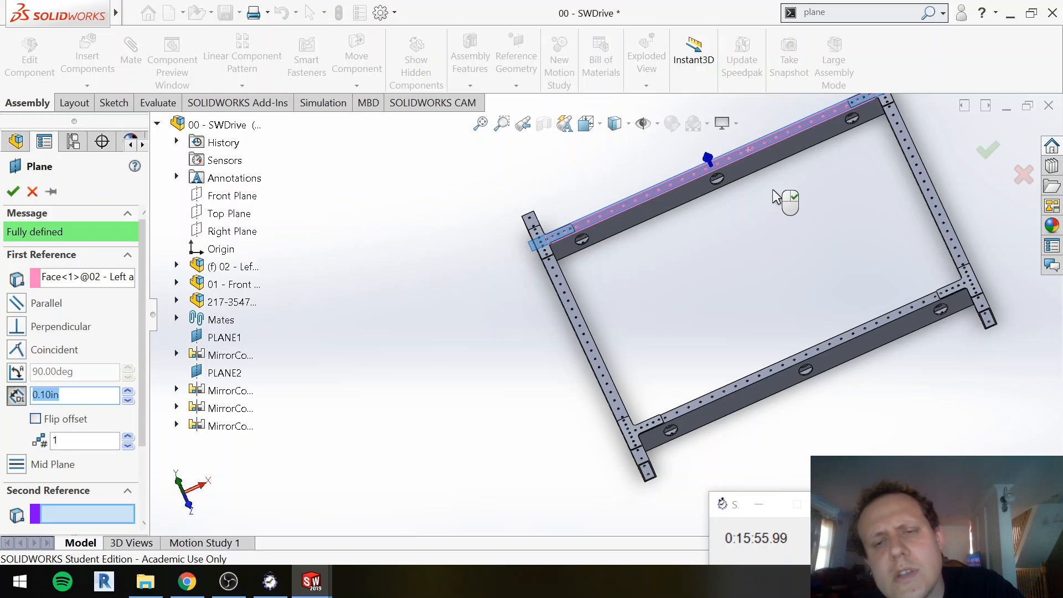
{"action": "middle_click_drag", "start_coordinate": [776, 197], "coordinate": [690, 119]}
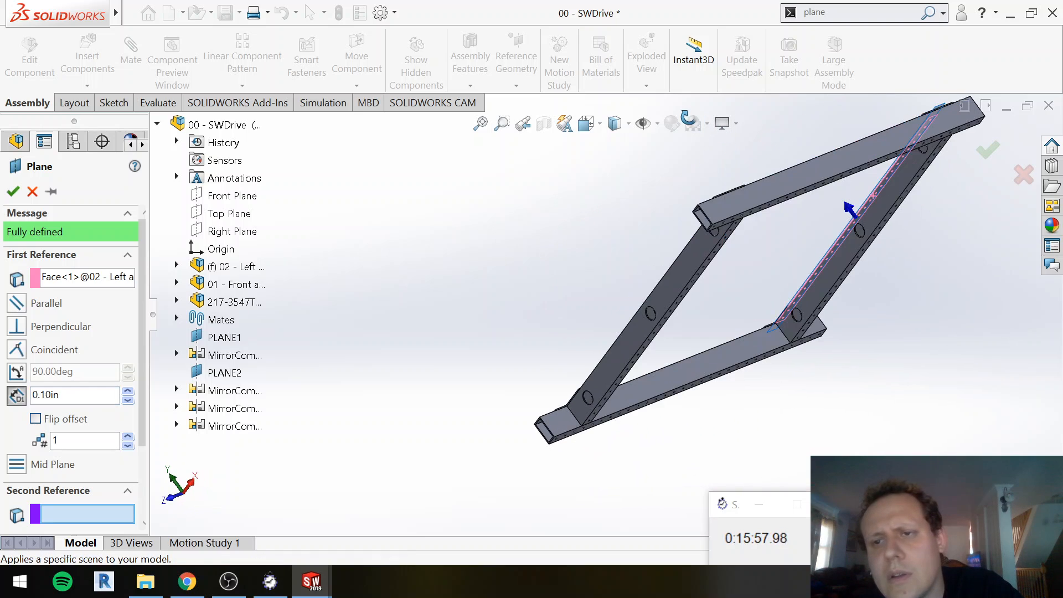
{"action": "scroll", "coordinate": [908, 176], "scroll_direction": "down", "scroll_amount": 6}
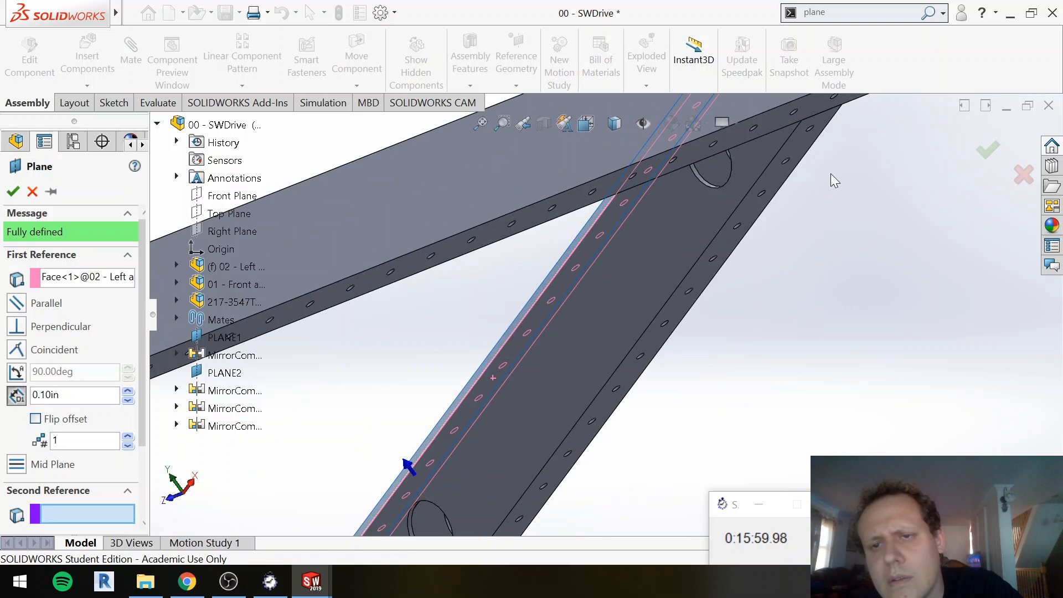
{"action": "left_click", "coordinate": [798, 157]}
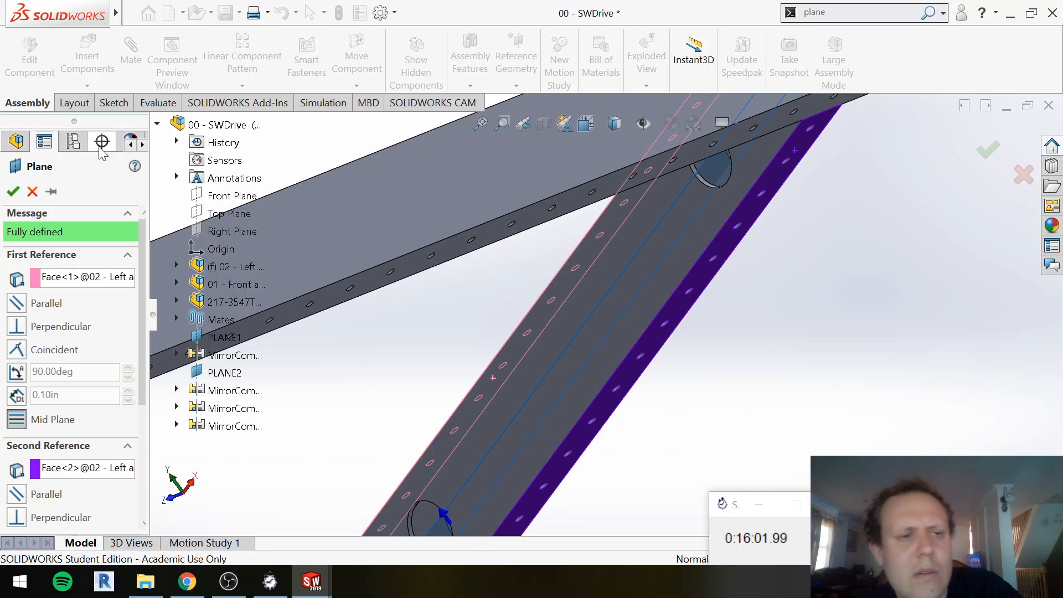
{"action": "left_click", "coordinate": [12, 193]}
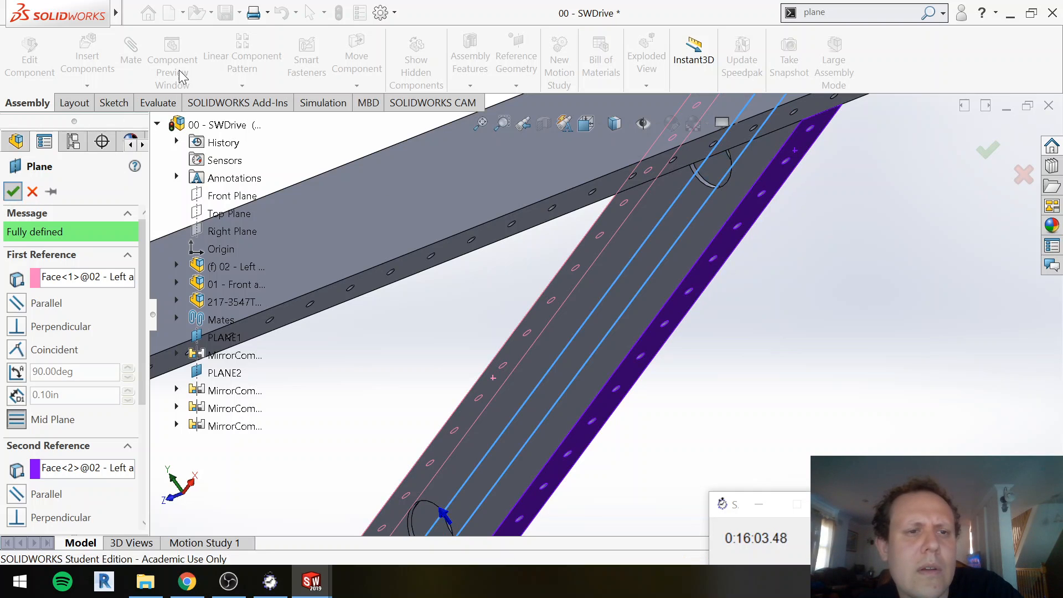
Step: Start a component mirror using PLANE3, the mid plane between the left/right rail's top and bottom faces, as the mirror plane
{"action": "left_click", "coordinate": [245, 88]}
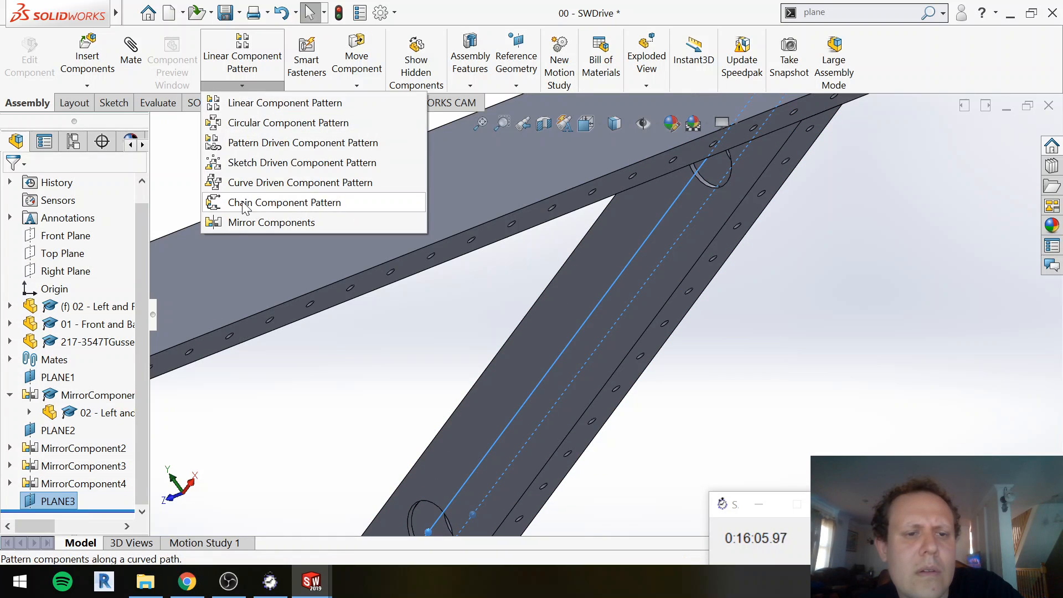
{"action": "left_click", "coordinate": [237, 221]}
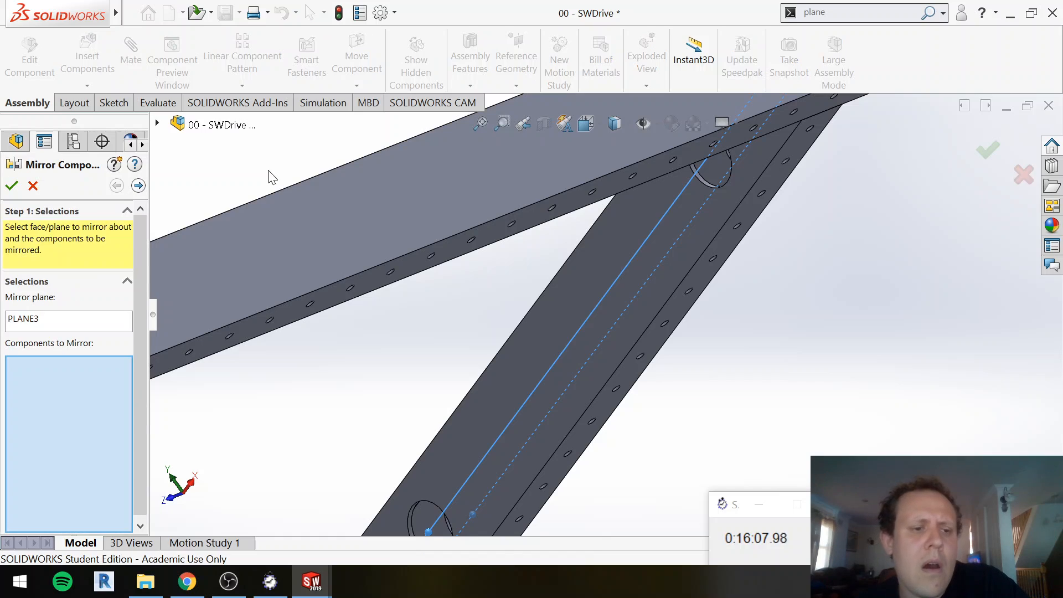
{"action": "scroll", "coordinate": [273, 182], "scroll_direction": "down", "scroll_amount": 3}
{"action": "scroll", "coordinate": [463, 229], "scroll_direction": "up", "scroll_amount": 5}
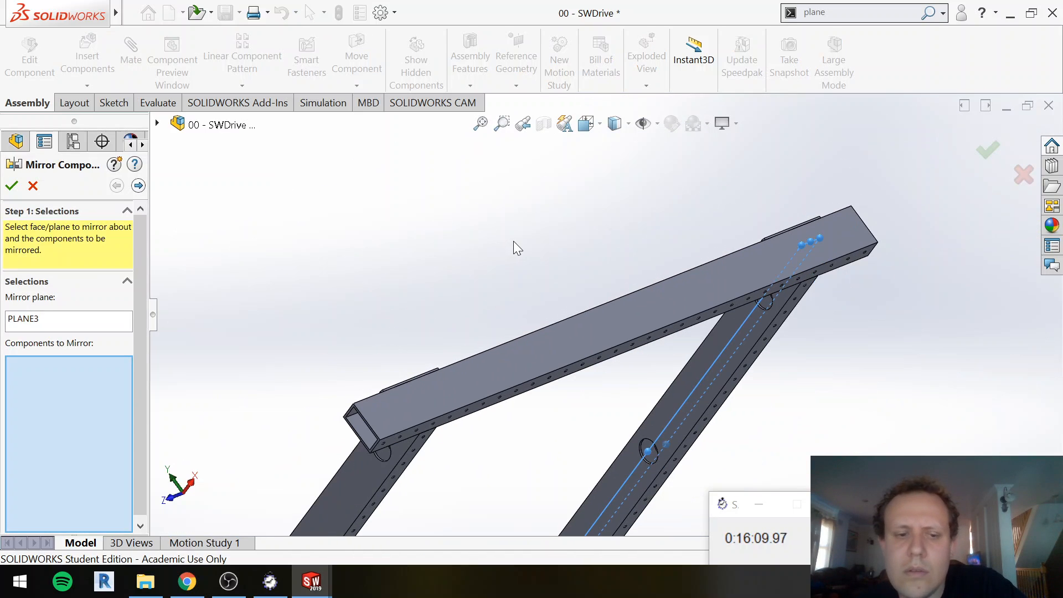
{"action": "middle_click_drag", "start_coordinate": [556, 271], "coordinate": [580, 280]}
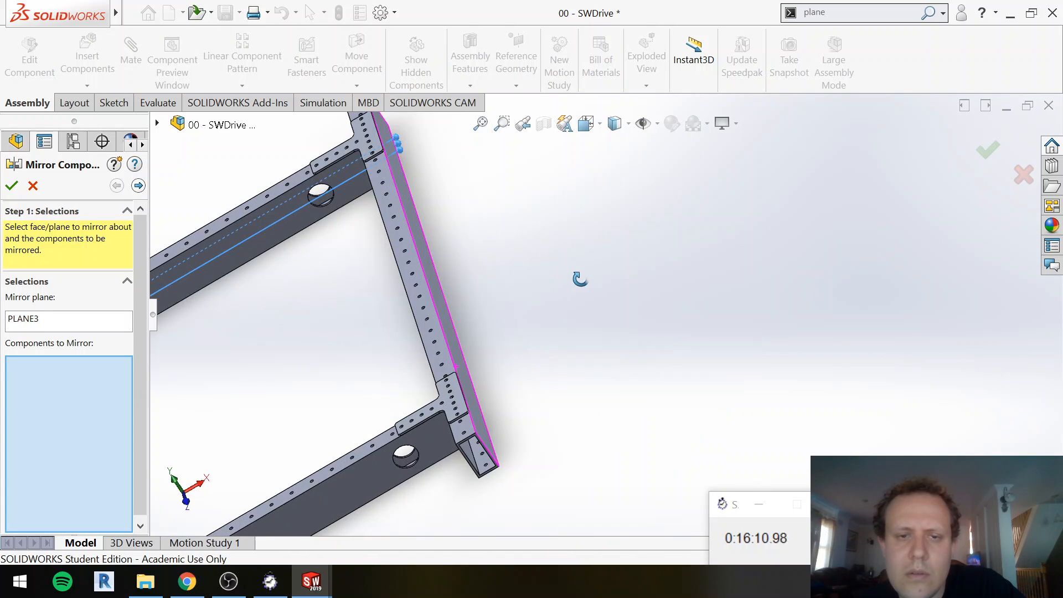
Step: Mirror the four 217-3547TGusset-STEP gussets at the frame's corner joints about PLANE3
{"action": "left_click", "coordinate": [454, 404]}
{"action": "left_click", "coordinate": [365, 148]}
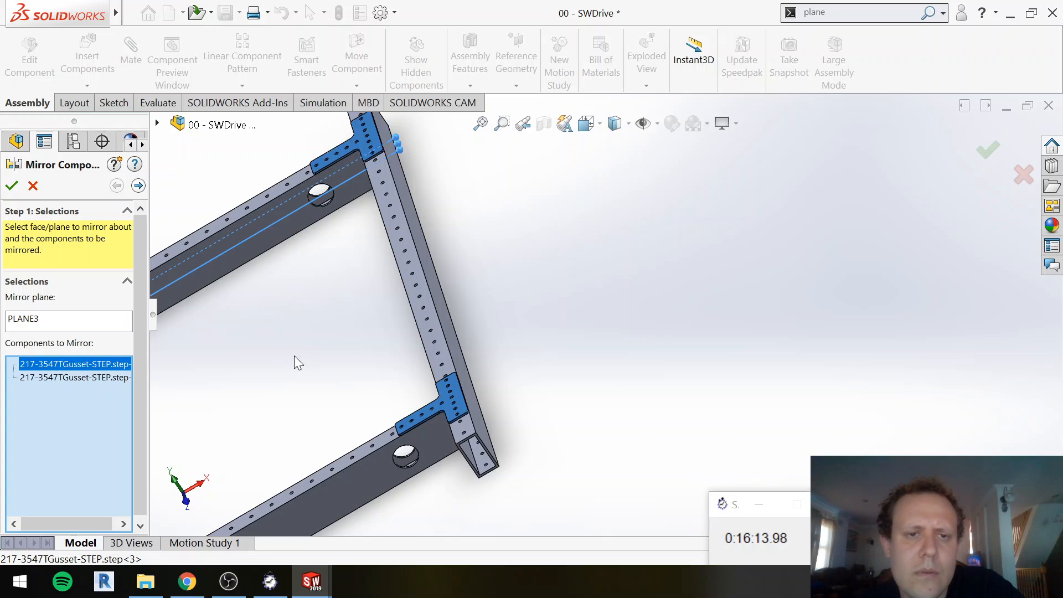
{"action": "scroll", "coordinate": [294, 356], "scroll_direction": "up", "scroll_amount": 5}
{"action": "scroll", "coordinate": [274, 374], "scroll_direction": "up", "scroll_amount": 1}
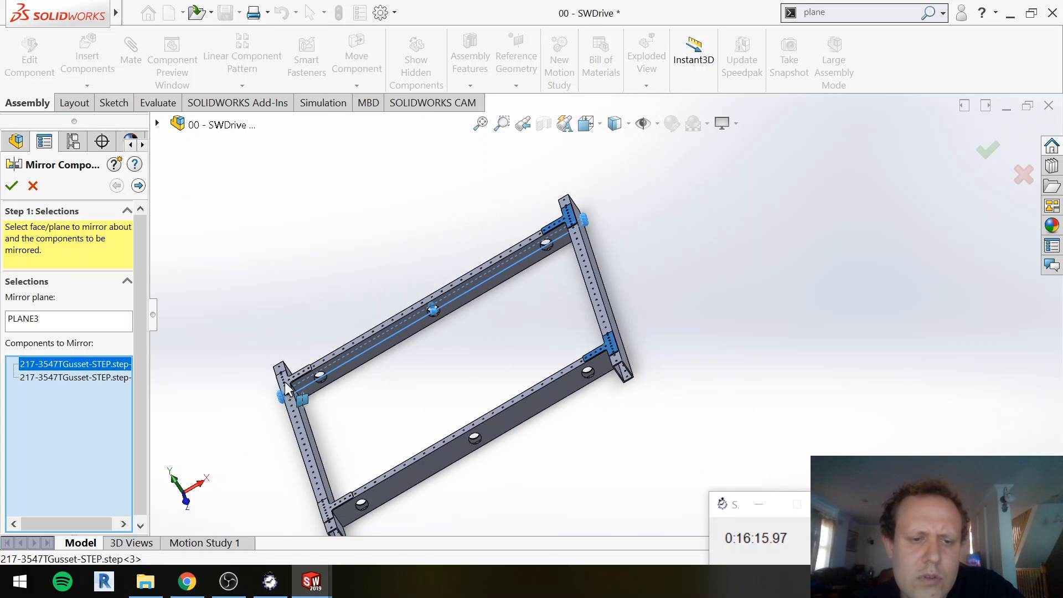
{"action": "left_click", "coordinate": [286, 380]}
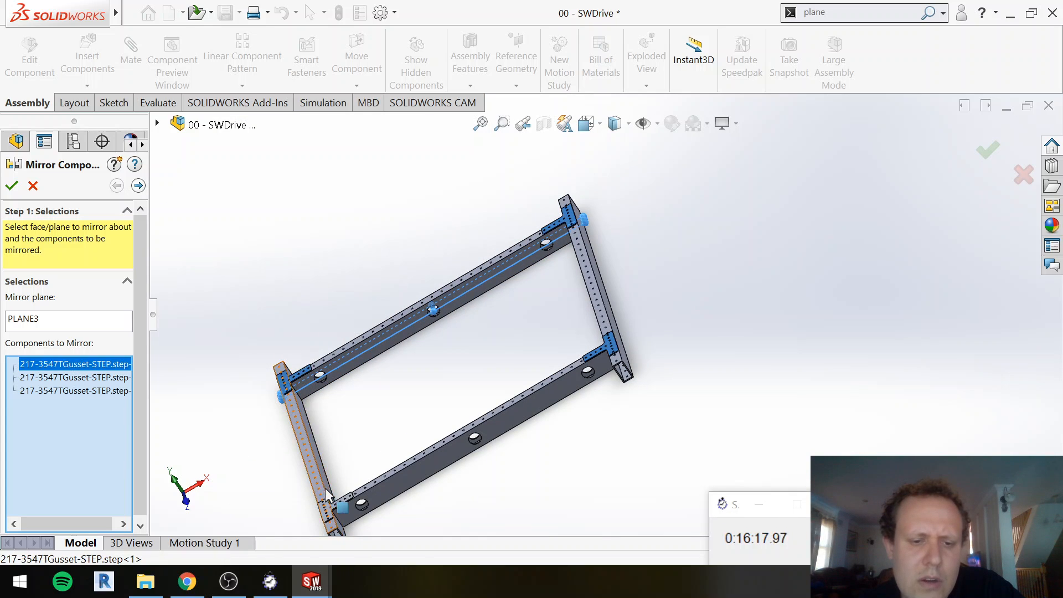
{"action": "left_click", "coordinate": [332, 512]}
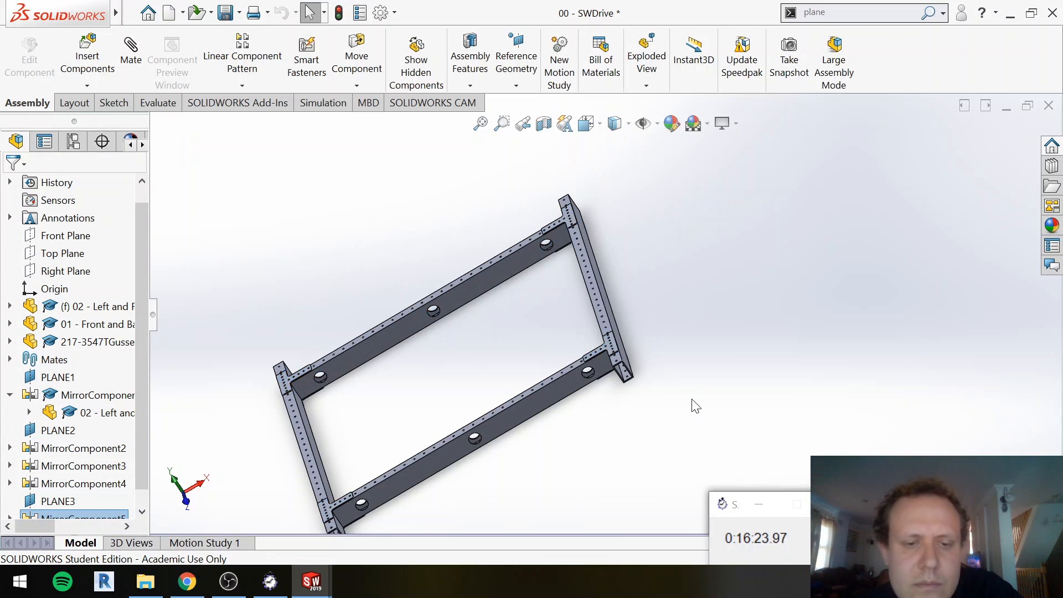
Step: Open the 13.75mm ThunderHex flanged bearing STEP file from the Drivetrain STEP files folder in SOLIDWORKS
{"action": "middle_click_drag", "start_coordinate": [696, 406], "coordinate": [729, 349]}
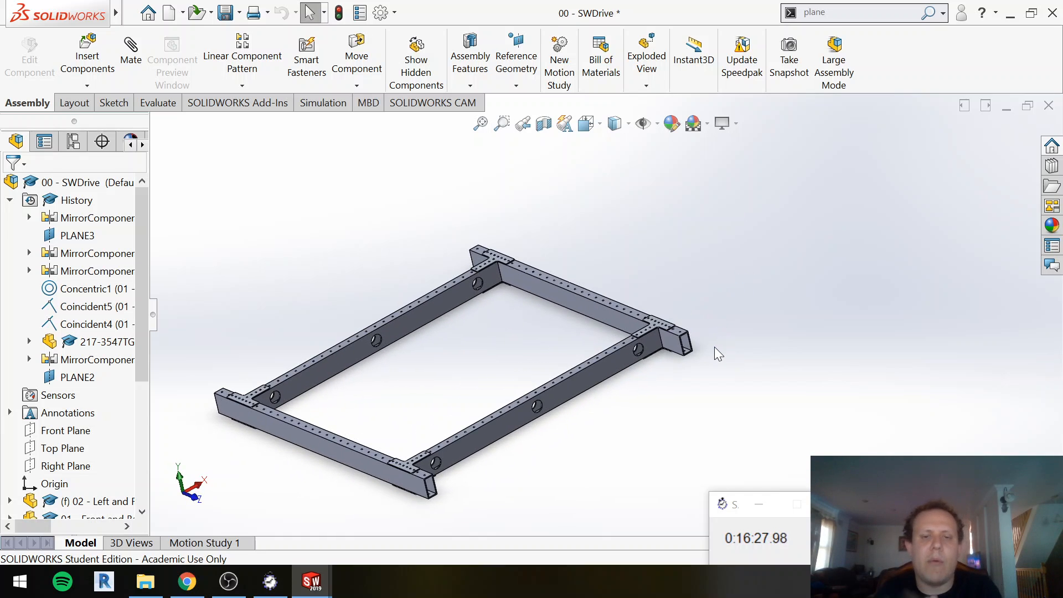
{"action": "left_click", "coordinate": [139, 584]}
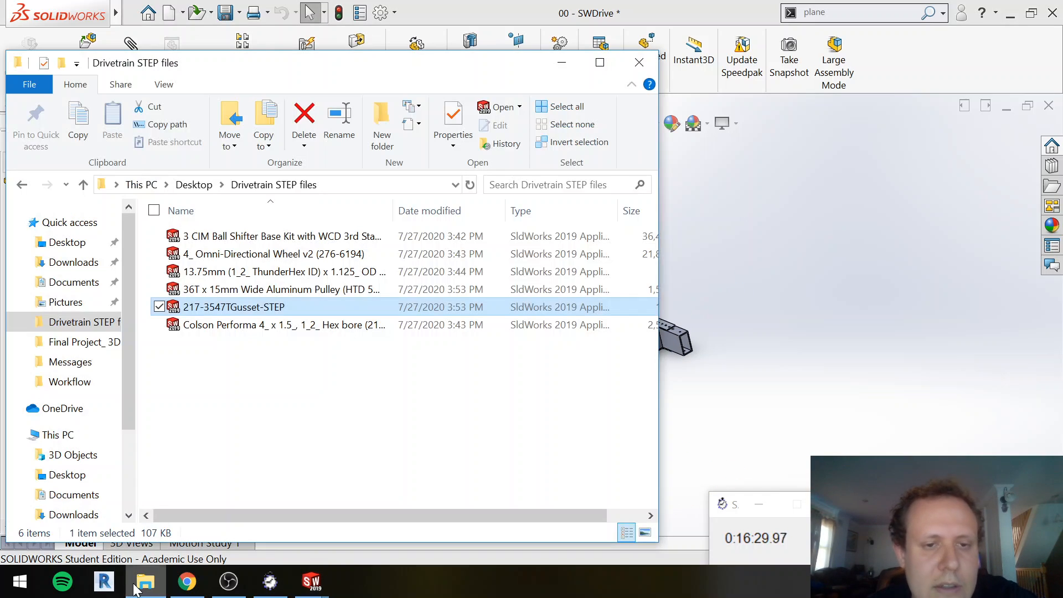
{"action": "left_click", "coordinate": [259, 394]}
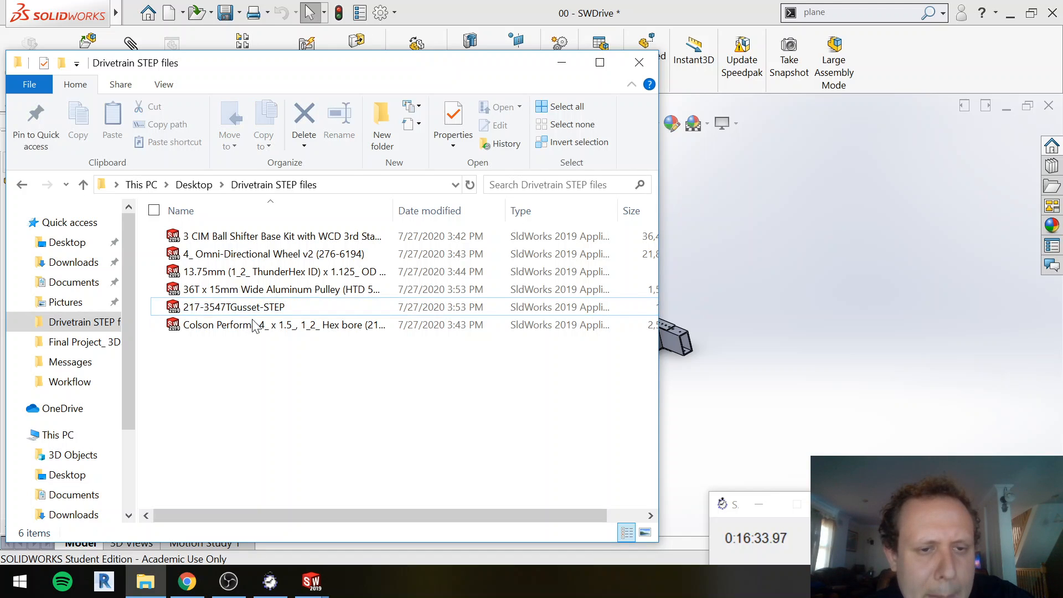
{"action": "left_click_drag", "start_coordinate": [275, 272], "coordinate": [812, 322]}
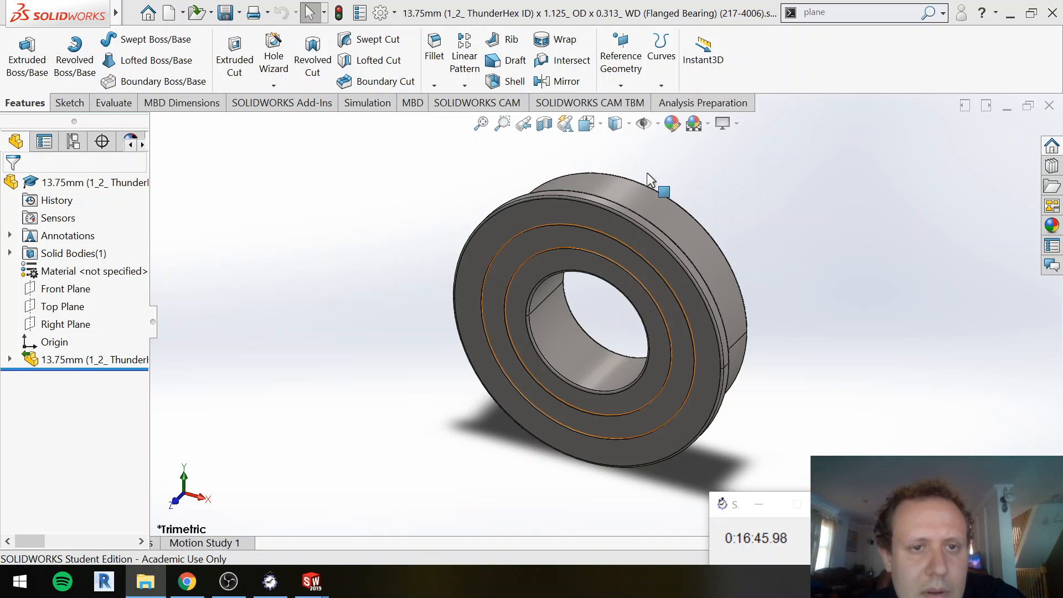
Step: Return to the 00 - SWDrive assembly and insert the 13.75mm ThunderHex bearing in open space beside the frame
{"action": "left_click", "coordinate": [1010, 110]}
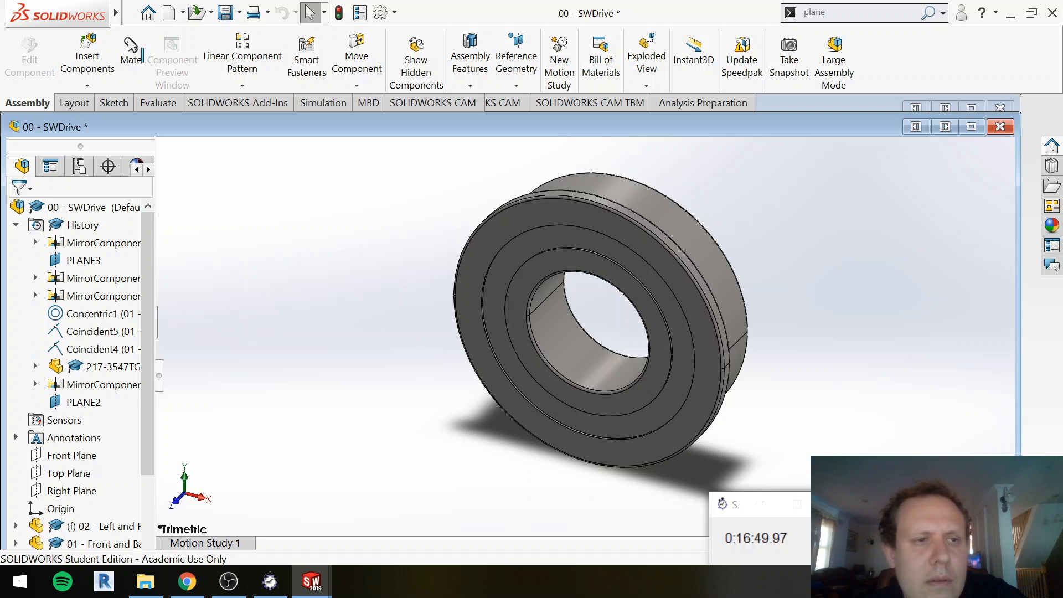
{"action": "left_click", "coordinate": [79, 50]}
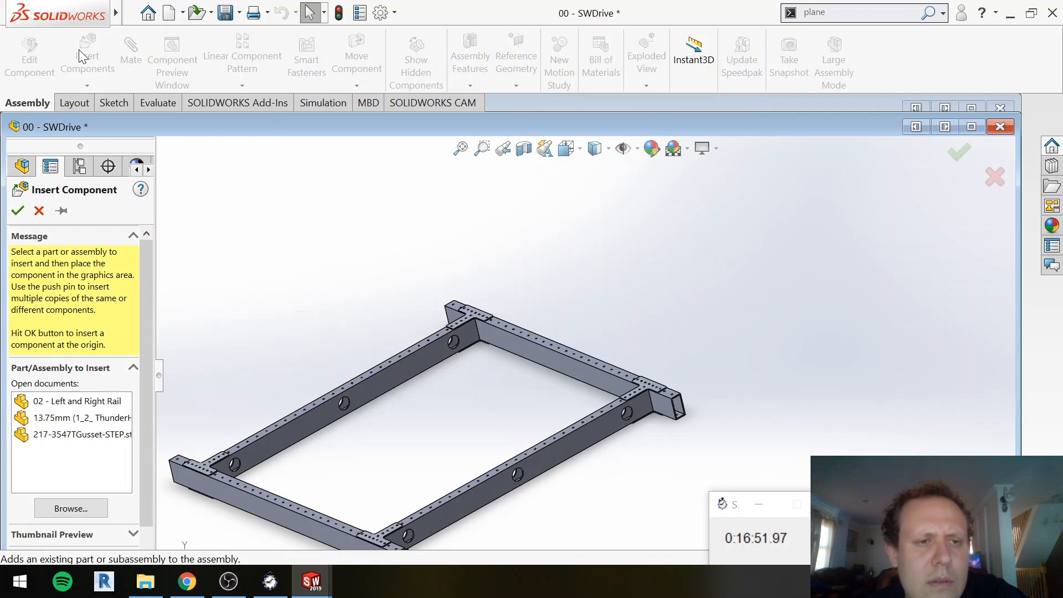
{"action": "left_click", "coordinate": [82, 419]}
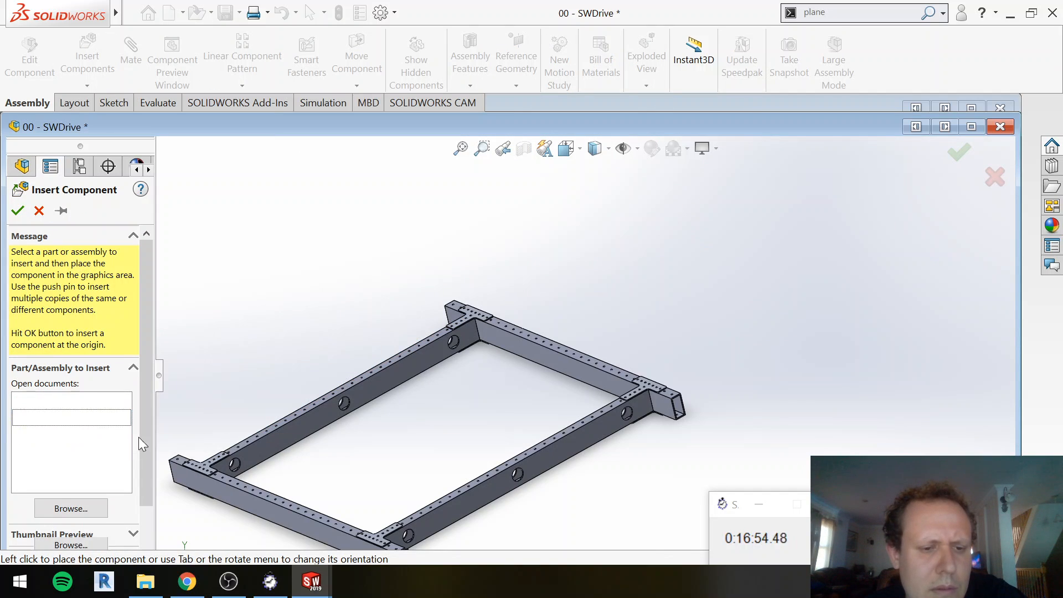
{"action": "left_click", "coordinate": [329, 314]}
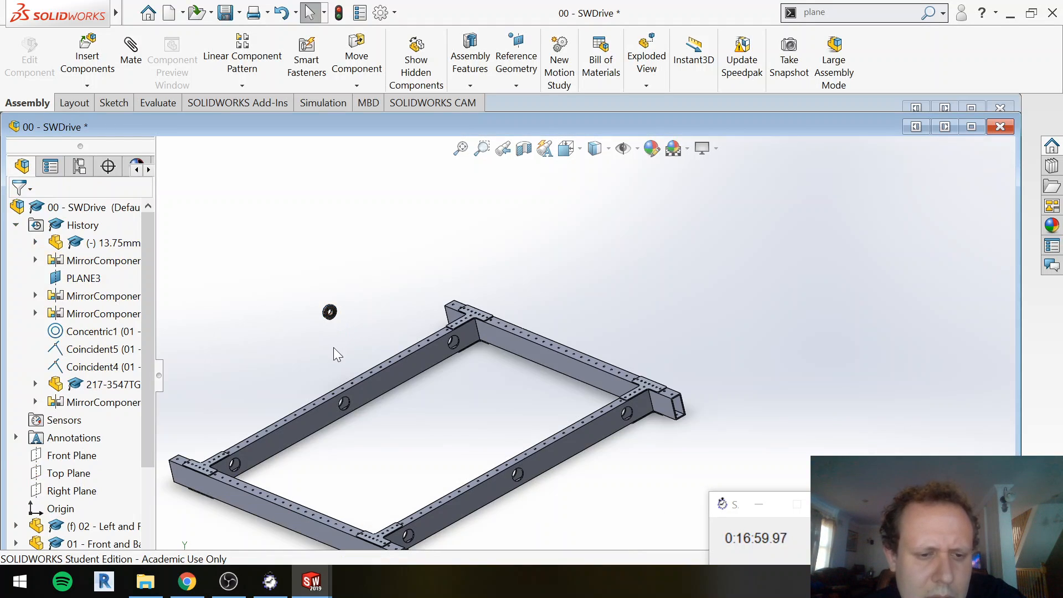
{"action": "scroll", "coordinate": [339, 313], "scroll_direction": "down", "scroll_amount": 8}
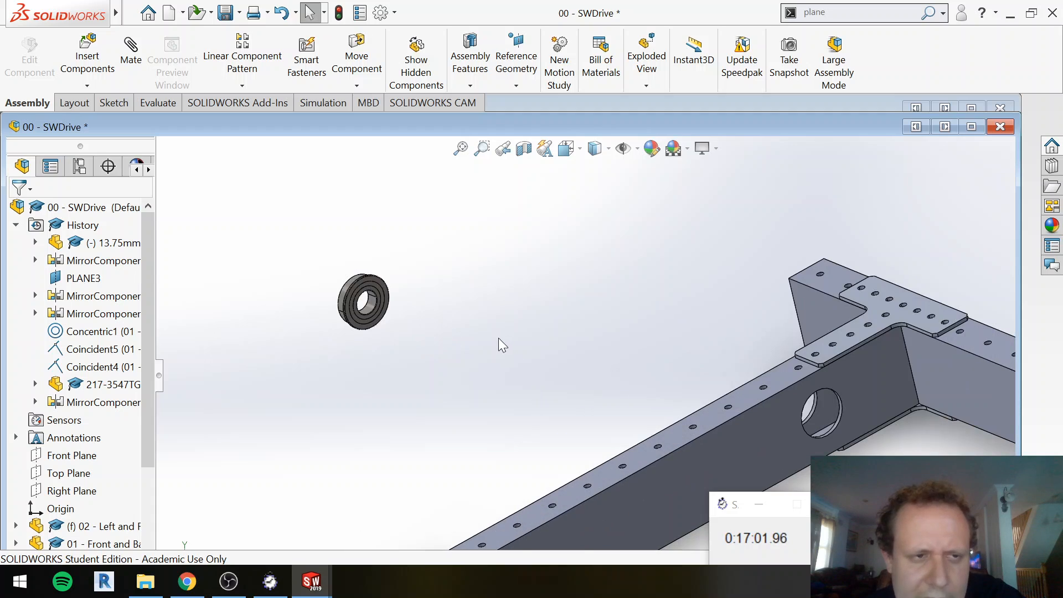
{"action": "left_click", "coordinate": [127, 62]}
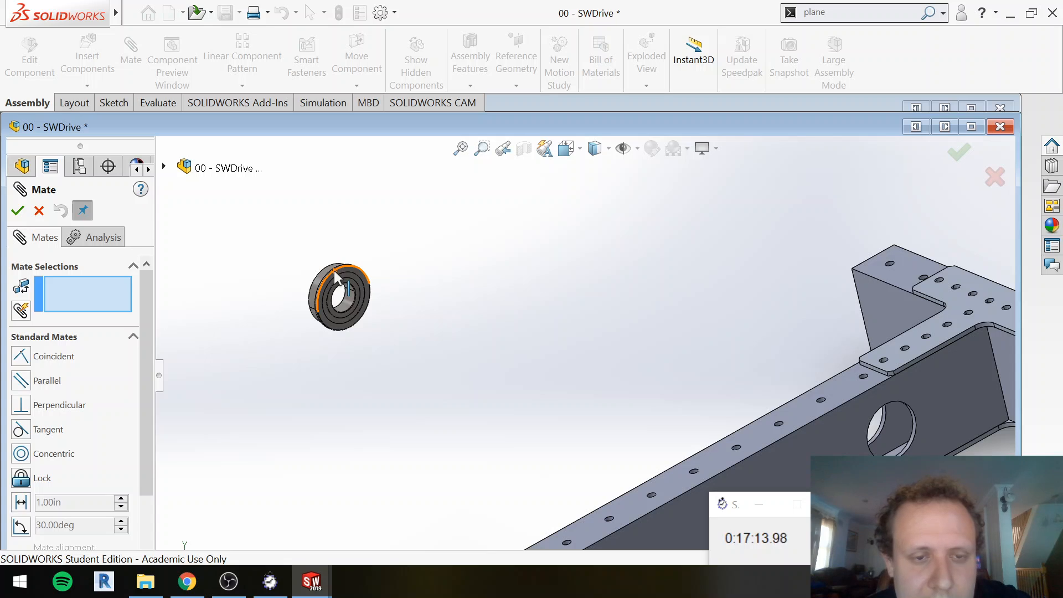
{"action": "left_click", "coordinate": [38, 211]}
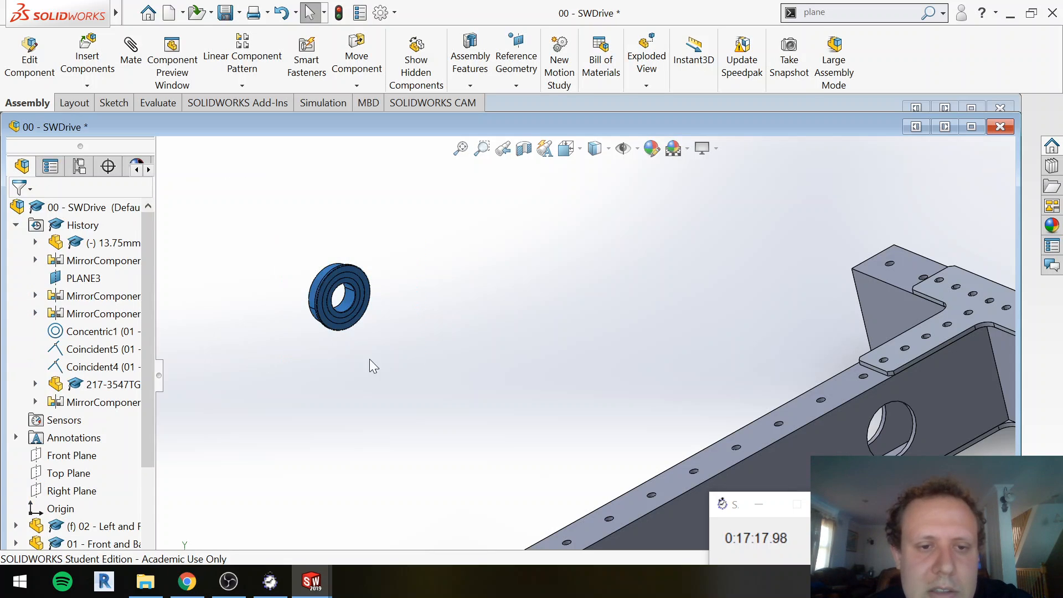
{"action": "scroll", "coordinate": [480, 343], "scroll_direction": "down", "scroll_amount": 2}
{"action": "scroll", "coordinate": [500, 331], "scroll_direction": "up", "scroll_amount": 1}
{"action": "scroll", "coordinate": [656, 432], "scroll_direction": "up", "scroll_amount": 4}
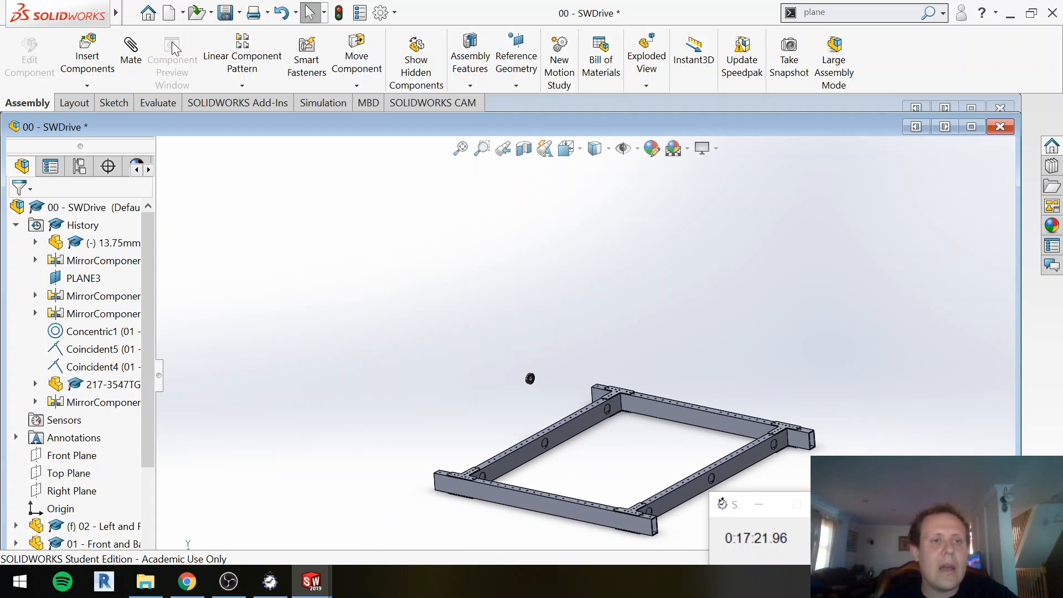
Step: Open the 3 CIM Ball Shifter Base Kit with WCD 3rd Stage STEP file from the Drivetrain STEP files folder
{"action": "left_click", "coordinate": [146, 582]}
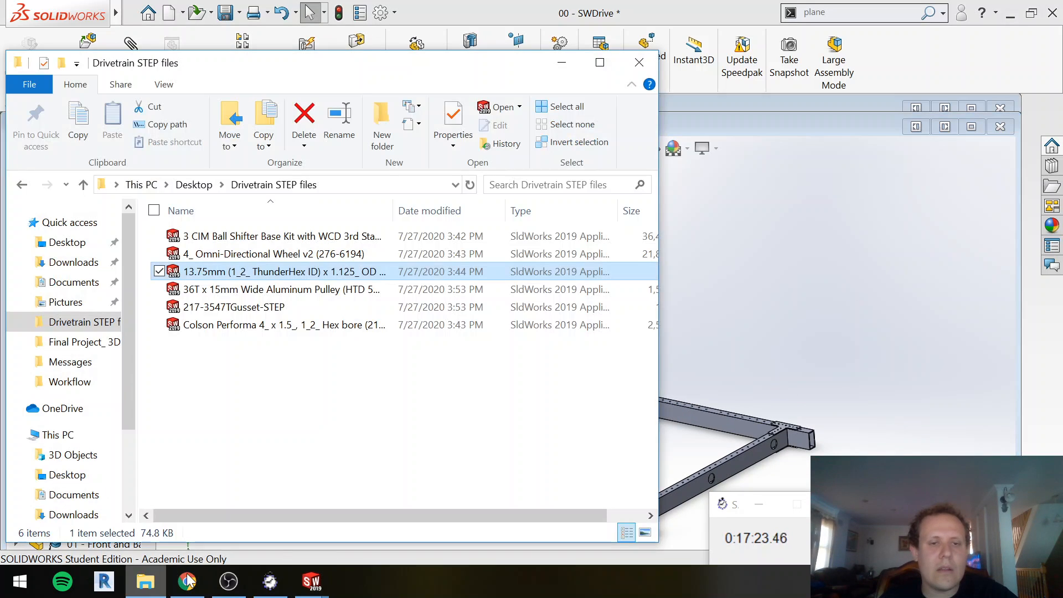
{"action": "left_click", "coordinate": [292, 423]}
{"action": "left_click", "coordinate": [332, 236]}
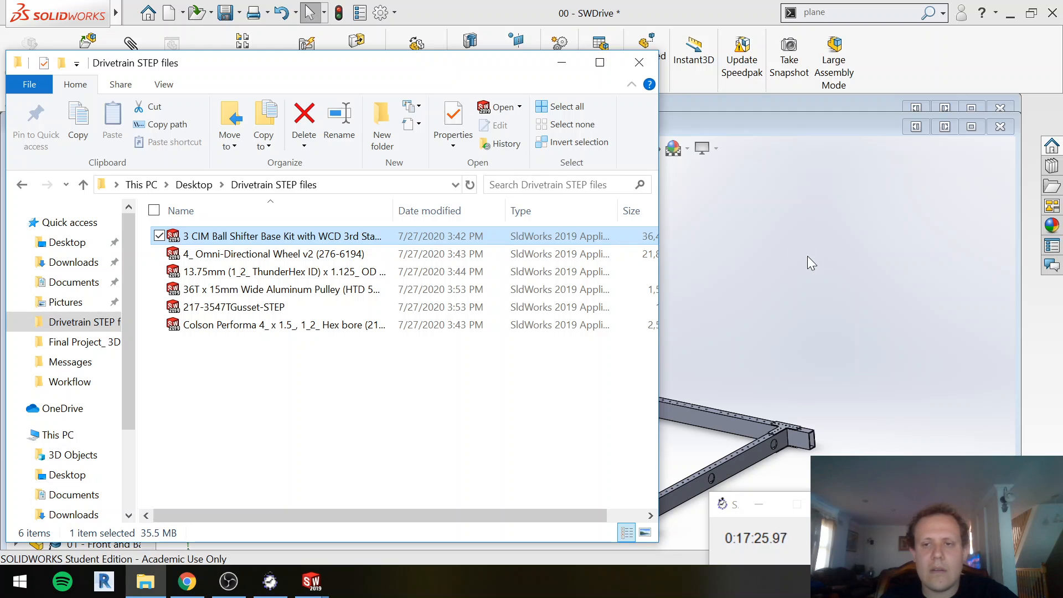
{"action": "key", "text": "Return"}
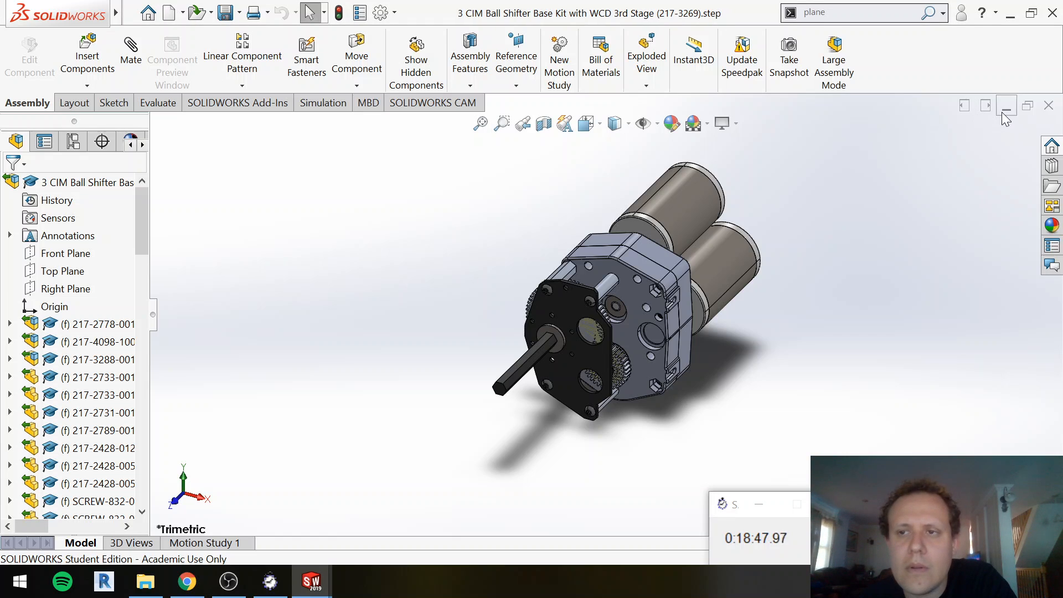
{"action": "left_click_drag", "start_coordinate": [852, 192], "coordinate": [936, 188]}
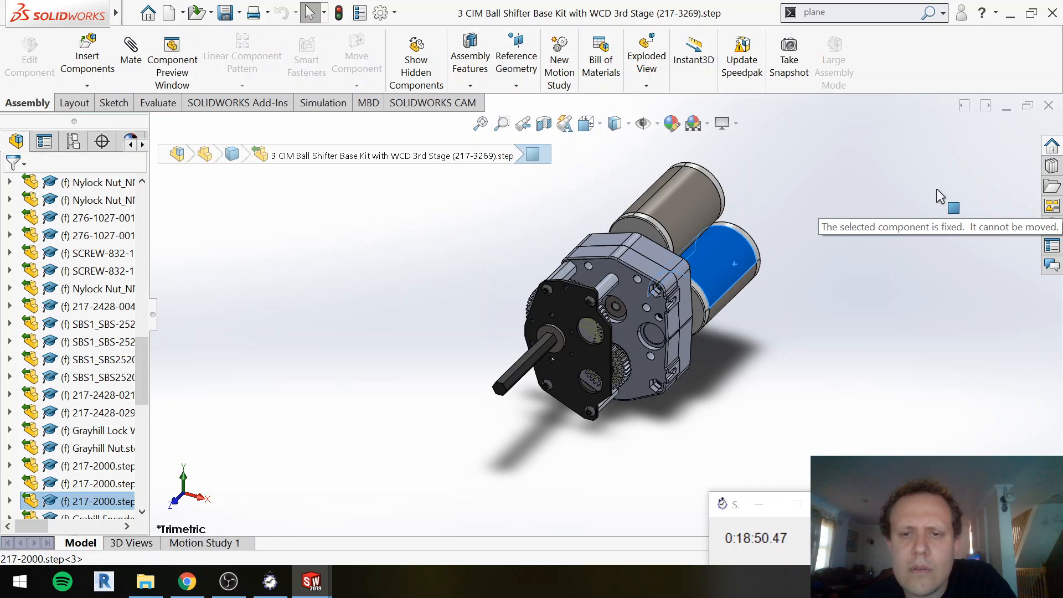
Step: Return to the 00 - SWDrive assembly, maximize its window and save it
{"action": "left_click", "coordinate": [1010, 106]}
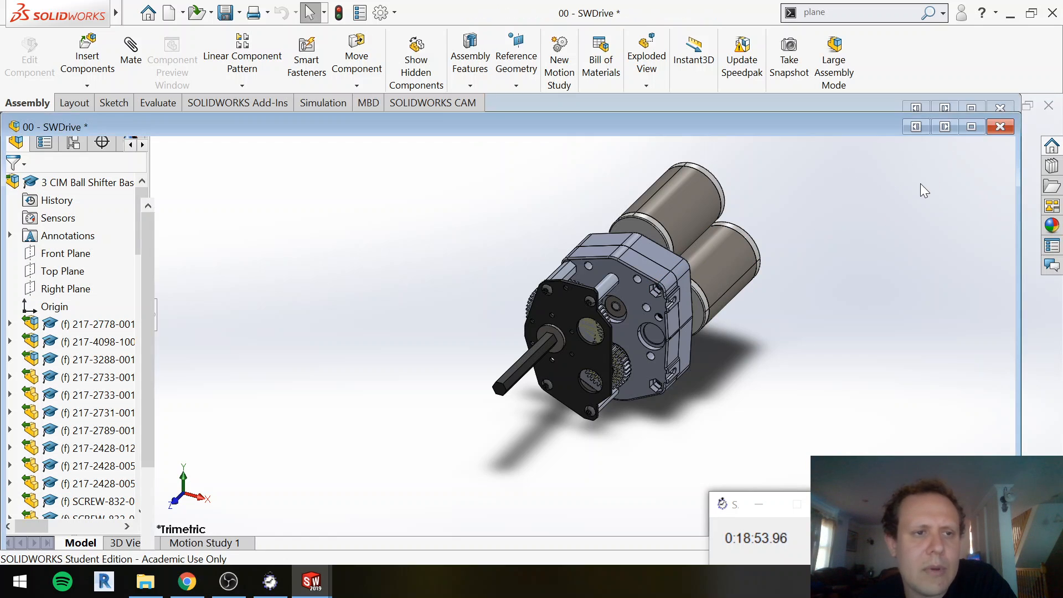
{"action": "left_click", "coordinate": [965, 125]}
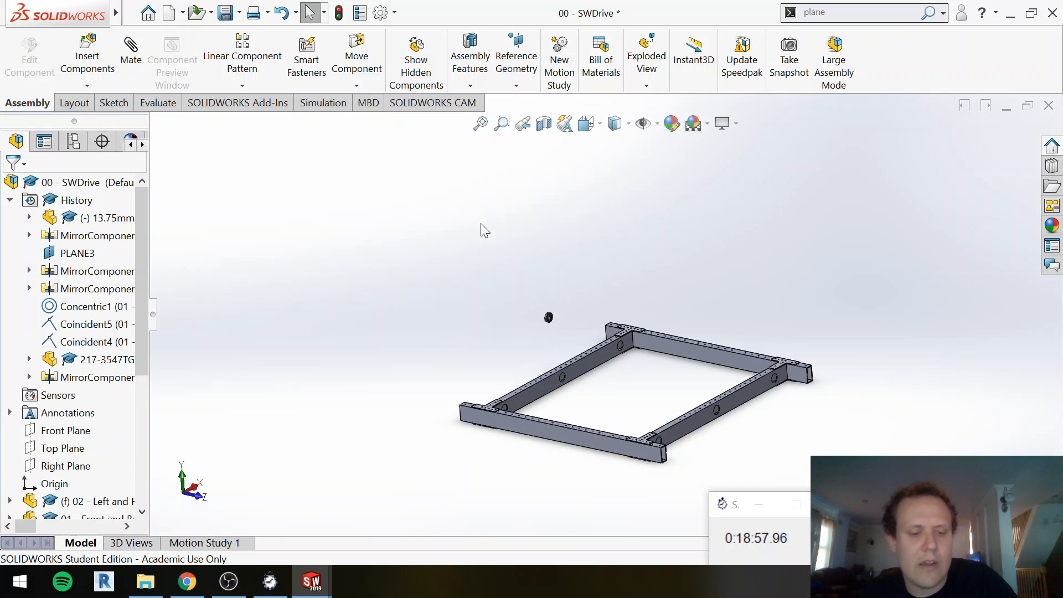
{"action": "key", "text": "ctrl+s"}
{"action": "left_click", "coordinate": [561, 314]}
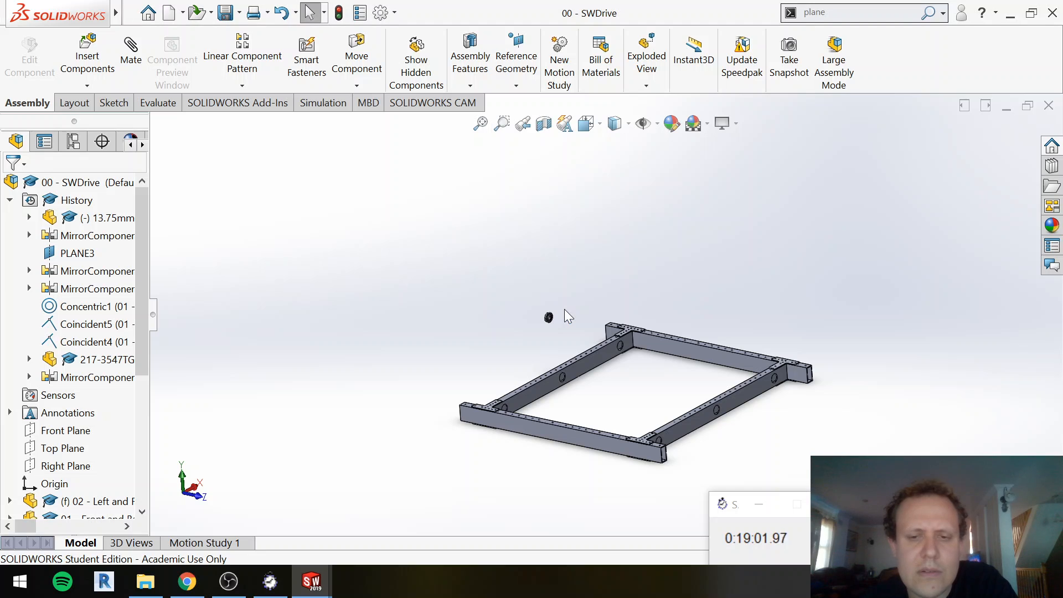
Step: Insert one 3 CIM Ball Shifter Base Kit gearbox into the assembly, placing it just above the loose bearing
{"action": "left_click", "coordinate": [87, 58]}
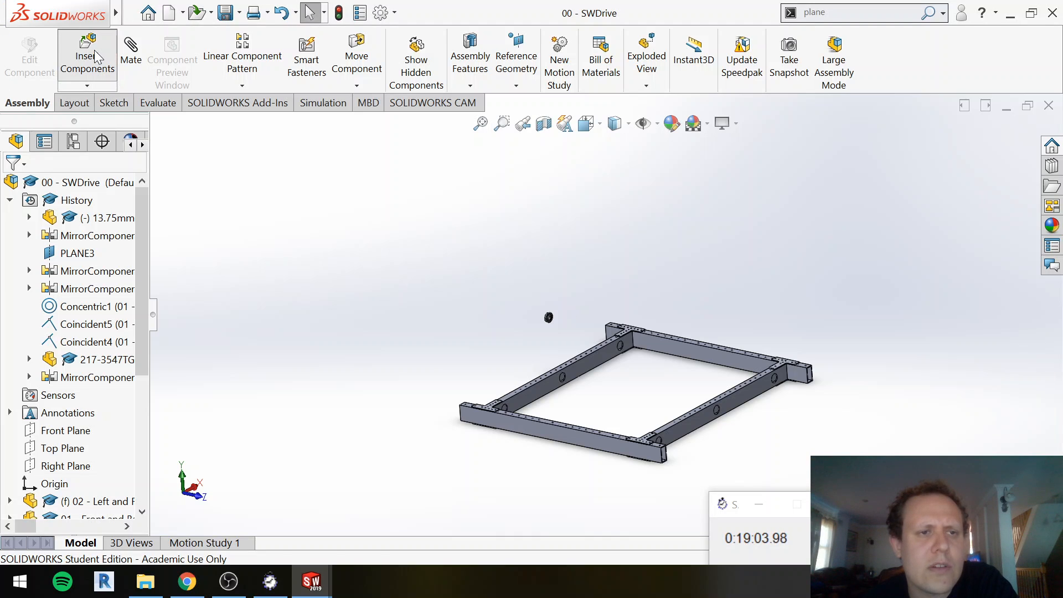
{"action": "left_click", "coordinate": [97, 426]}
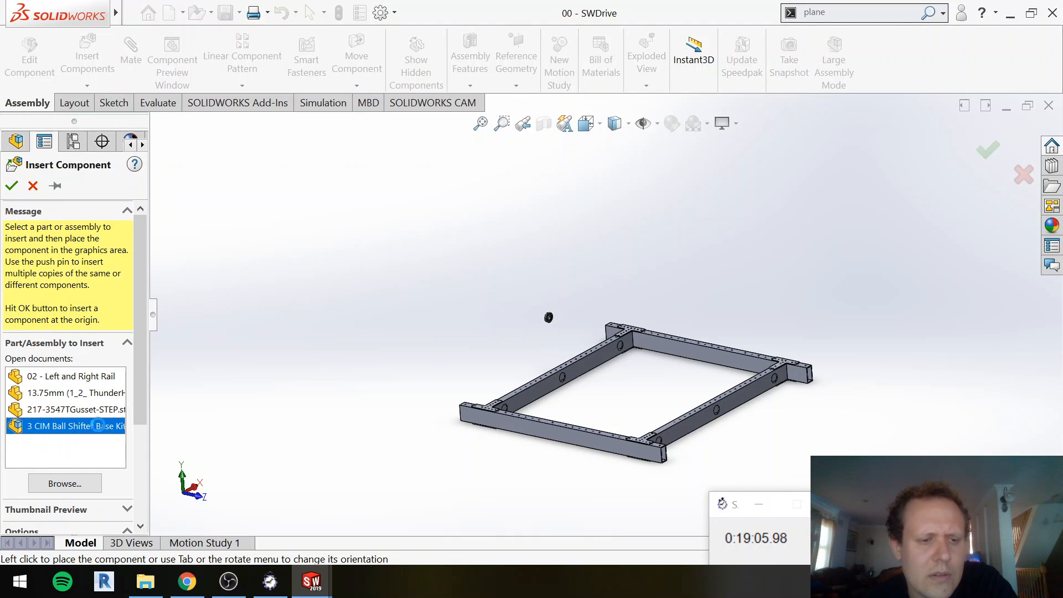
{"action": "left_click", "coordinate": [648, 292]}
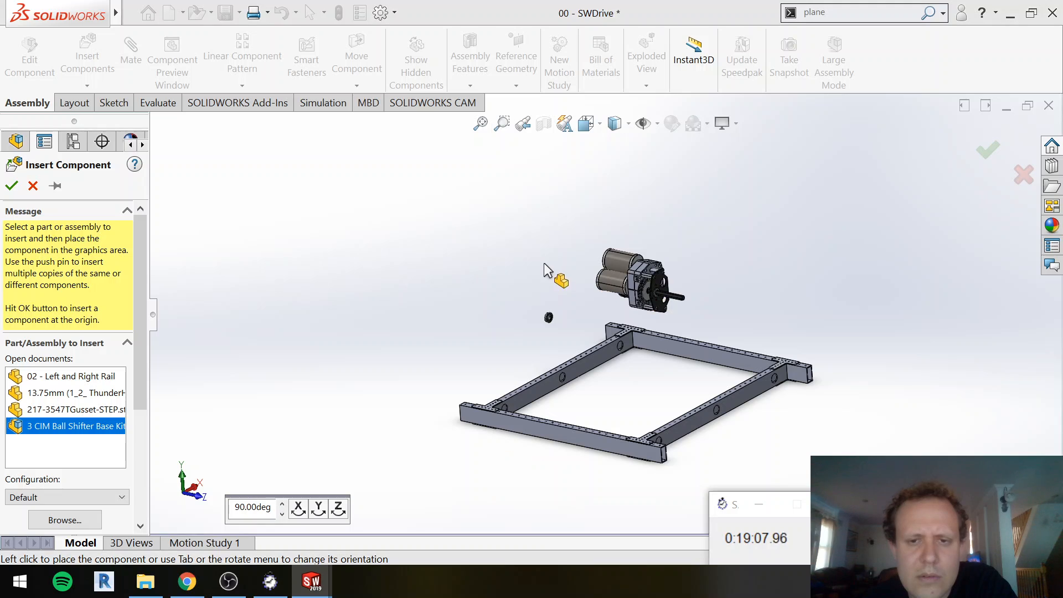
{"action": "left_click", "coordinate": [556, 272]}
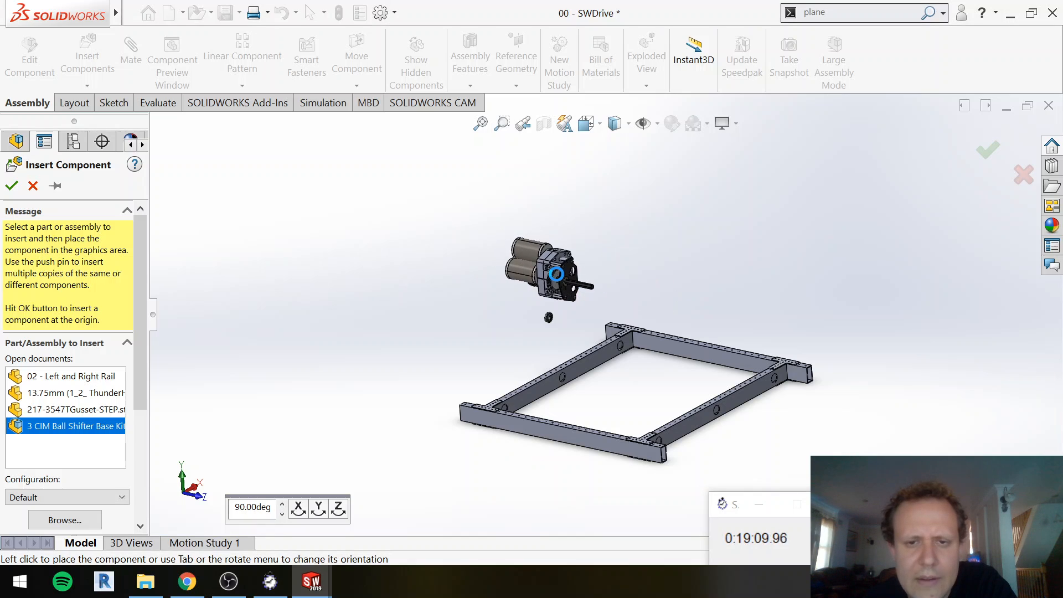
{"action": "key", "text": "Escape"}
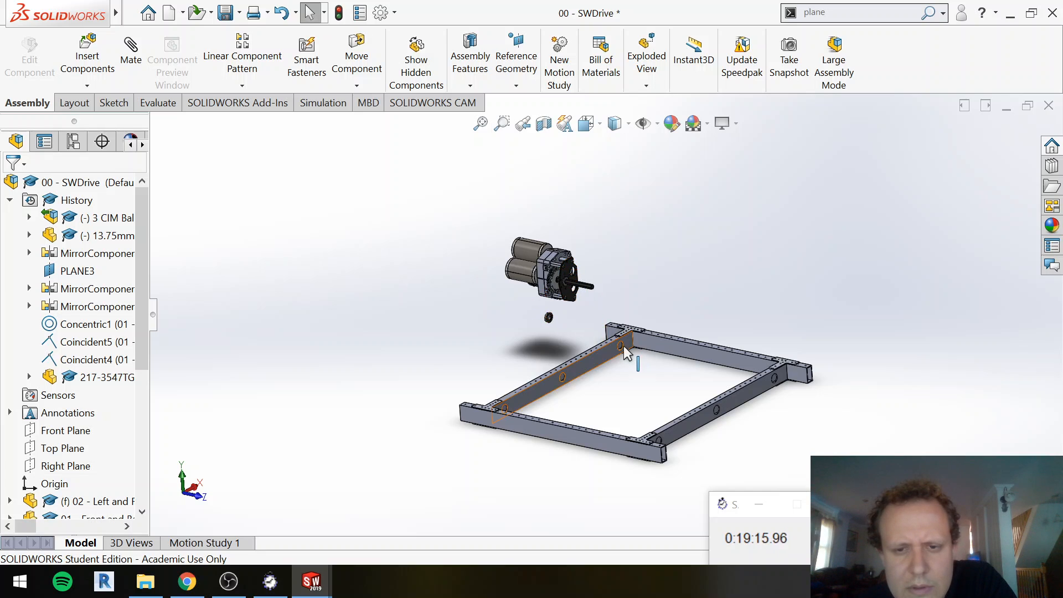
Step: Mate the circular edge around the gearbox's output shaft concentric with the rail's far-end hole, using aligned orientation so the motors face into the frame
{"action": "scroll", "coordinate": [625, 352], "scroll_direction": "down", "scroll_amount": 4}
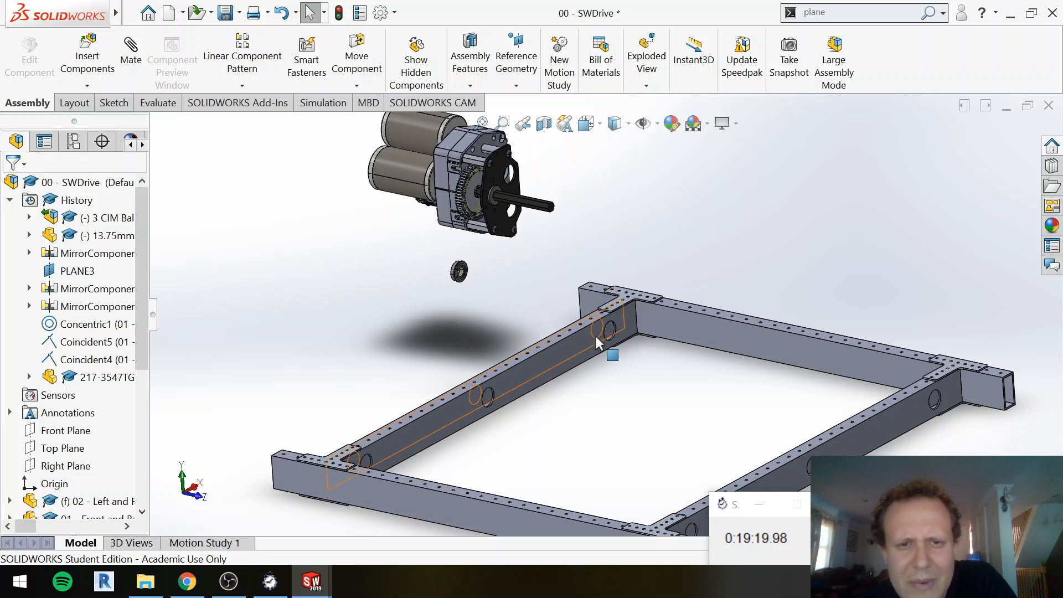
{"action": "scroll", "coordinate": [504, 197], "scroll_direction": "down", "scroll_amount": 5}
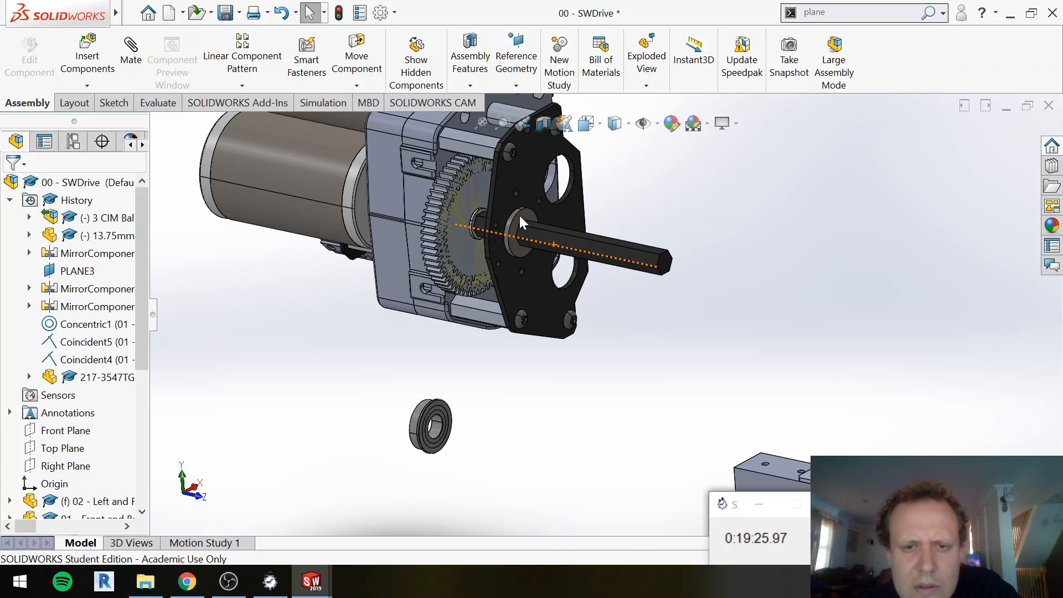
{"action": "left_click", "coordinate": [130, 53]}
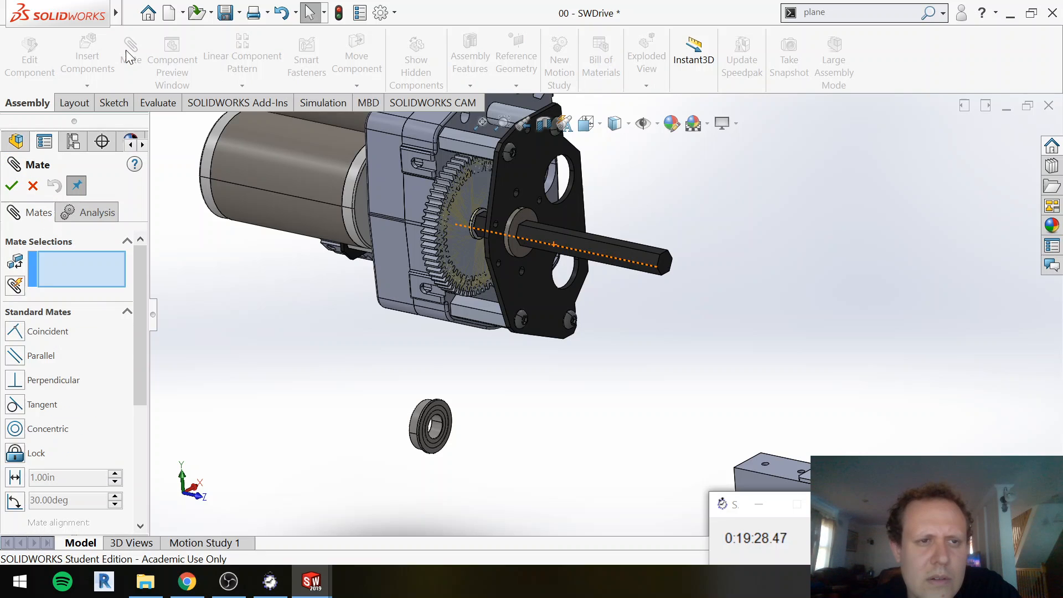
{"action": "left_click", "coordinate": [517, 211]}
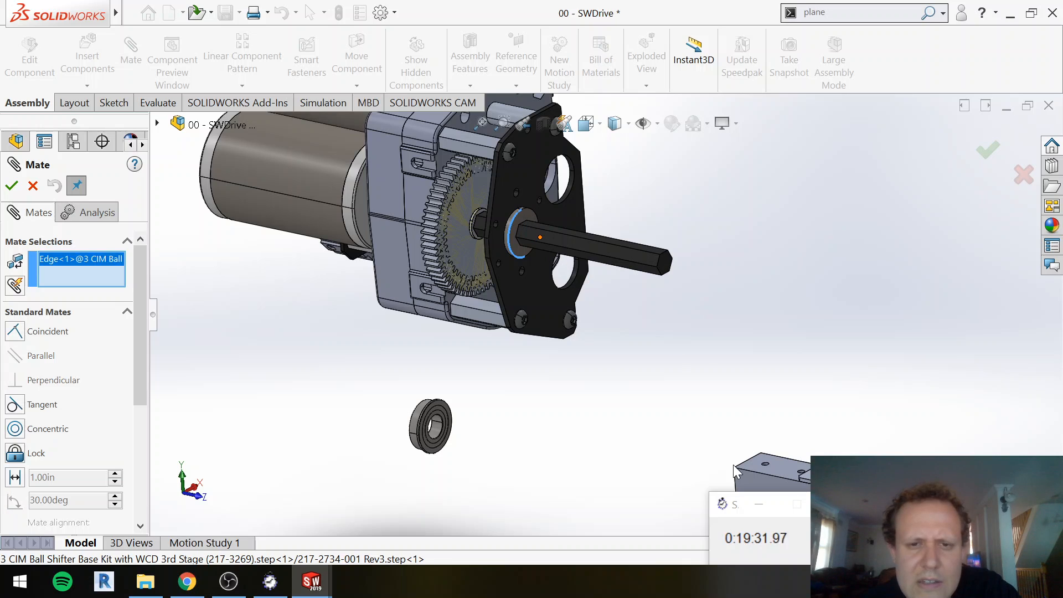
{"action": "middle_click_drag", "start_coordinate": [703, 465], "coordinate": [731, 454]}
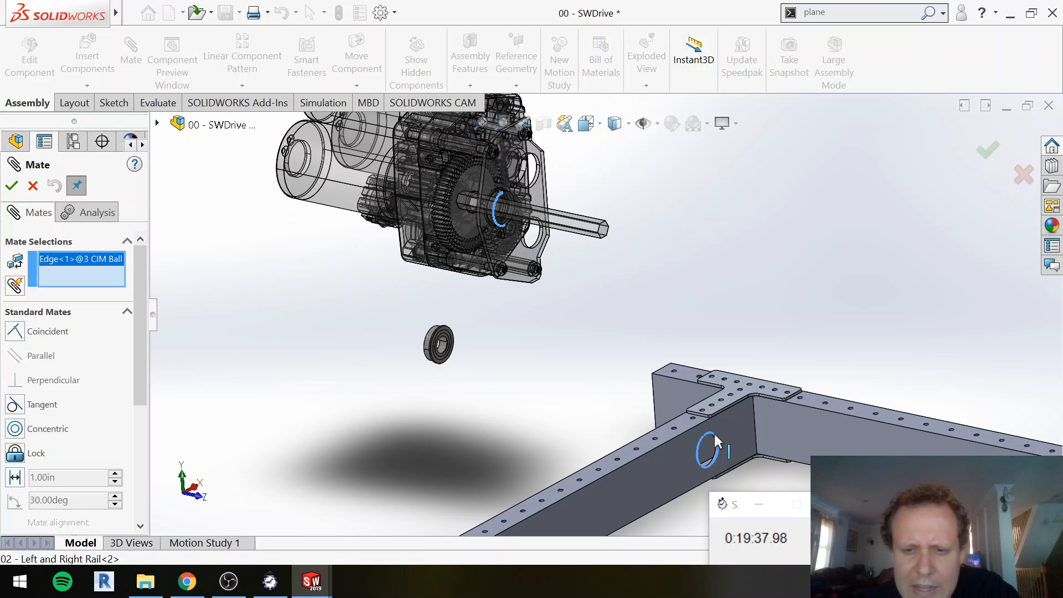
{"action": "left_click", "coordinate": [715, 435]}
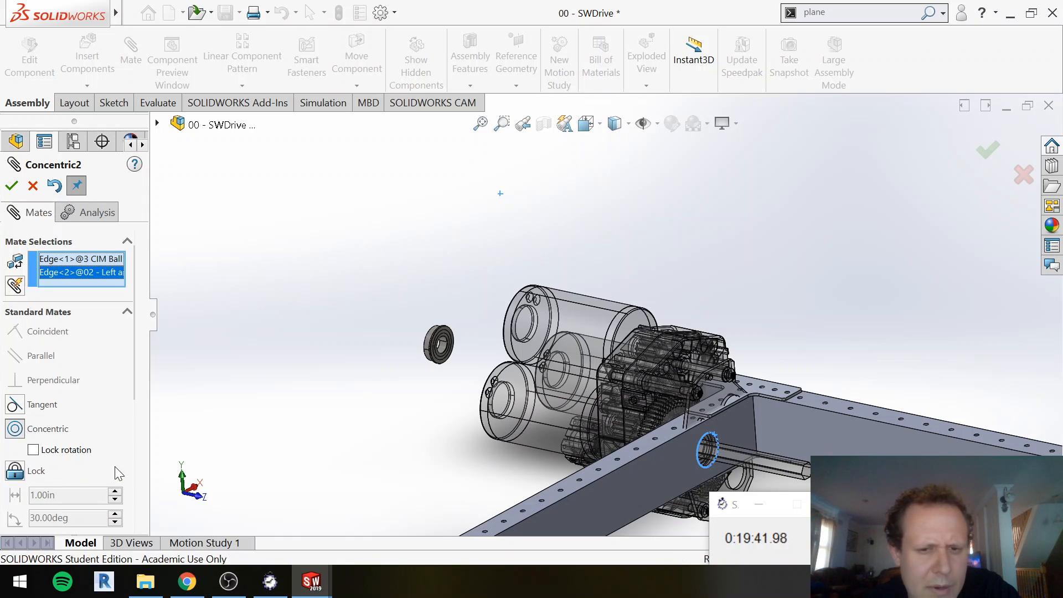
{"action": "scroll", "coordinate": [21, 423], "scroll_direction": "down", "scroll_amount": 6}
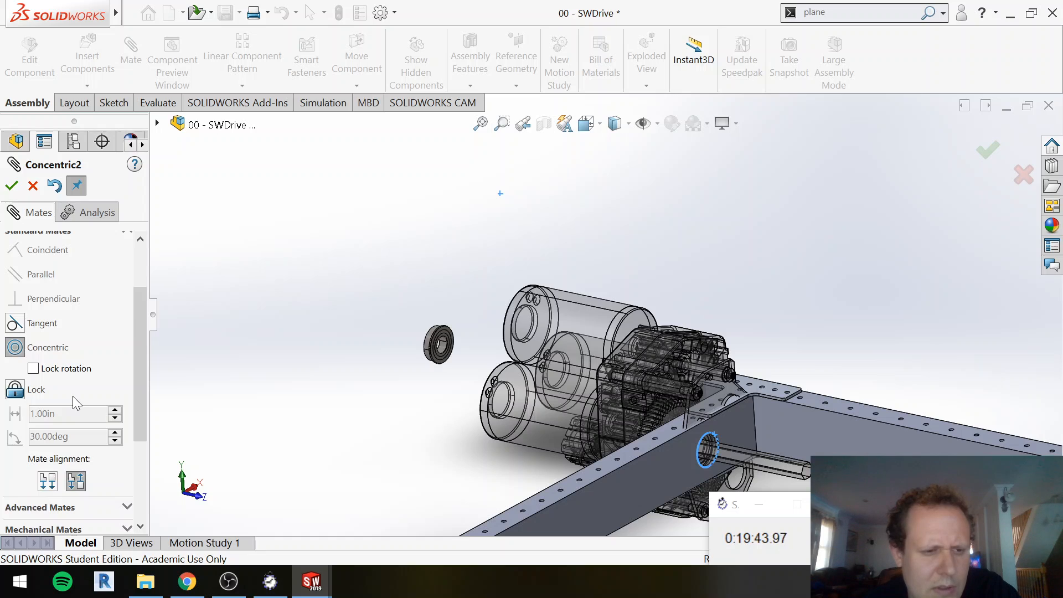
{"action": "left_click", "coordinate": [49, 333]}
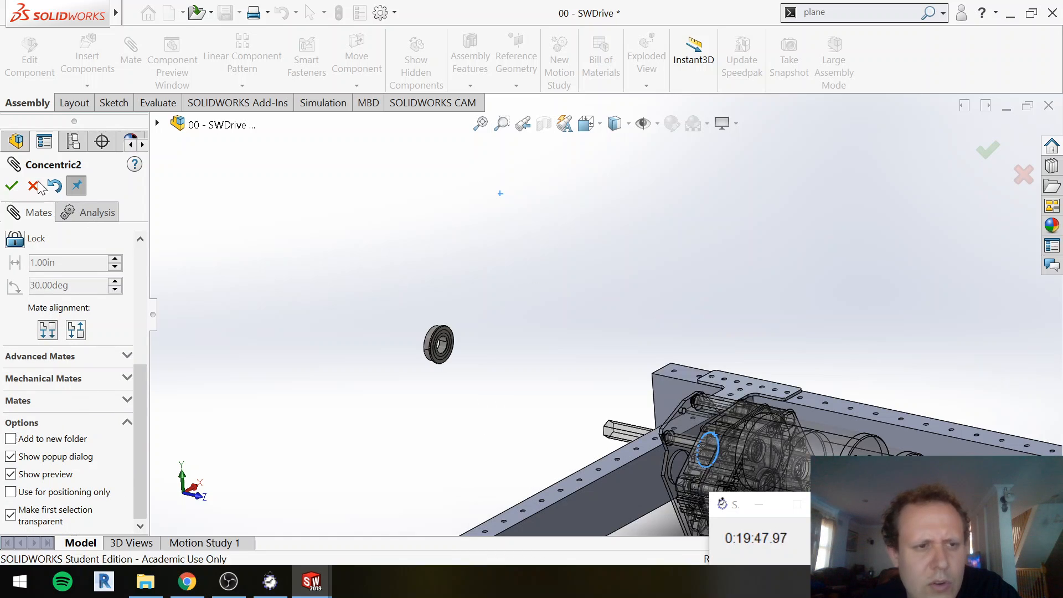
{"action": "left_click", "coordinate": [11, 186]}
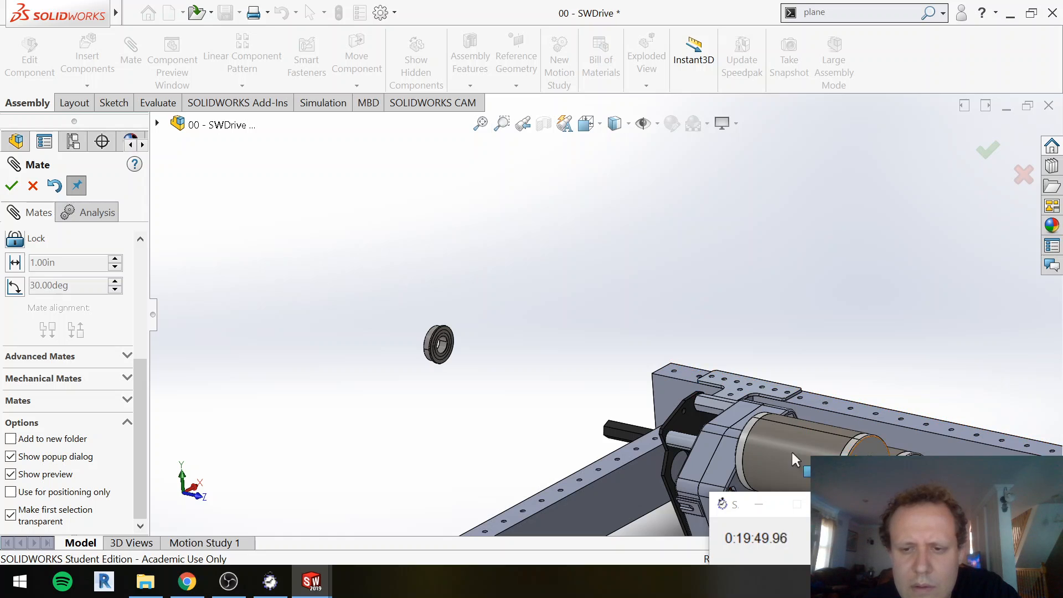
Step: Slide and rotate the gearbox about its mated shaft axis so it sits just inside the rail with its motors within the frame
{"action": "left_click", "coordinate": [774, 446]}
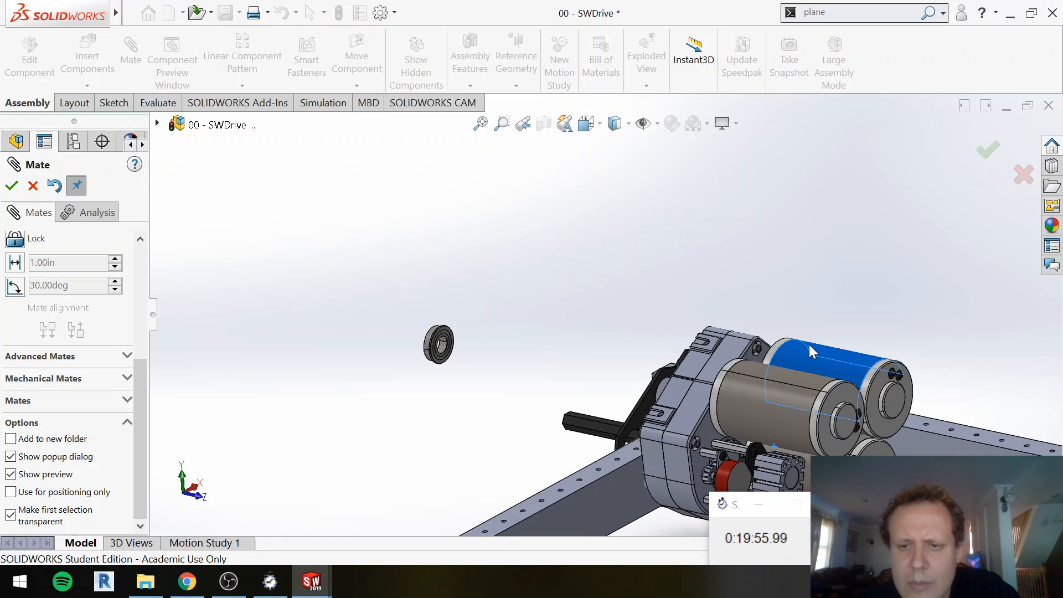
{"action": "scroll", "coordinate": [814, 346], "scroll_direction": "up", "scroll_amount": 5}
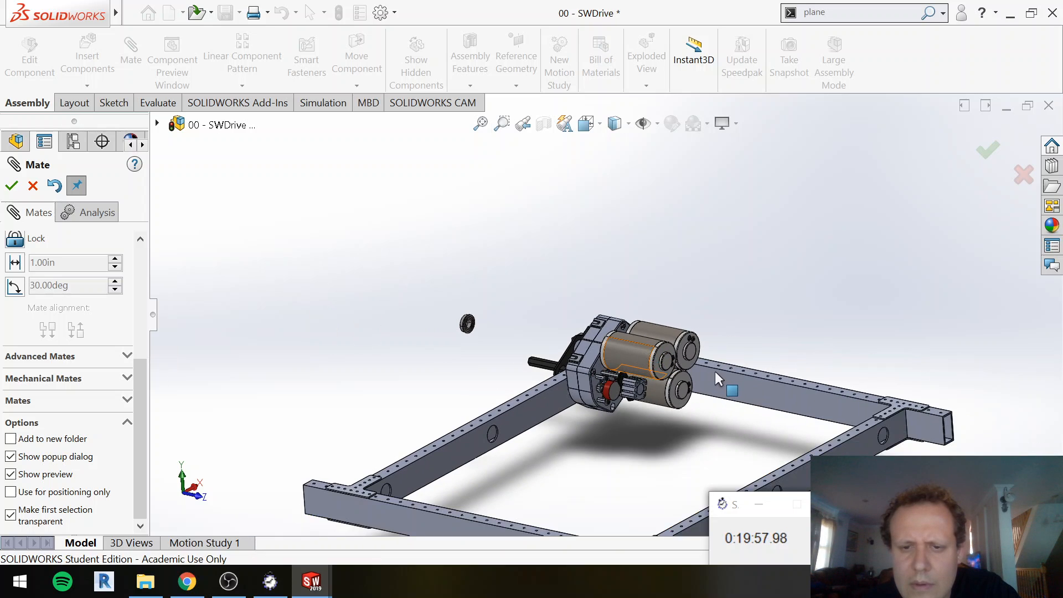
{"action": "left_click_drag", "start_coordinate": [716, 371], "coordinate": [838, 336]}
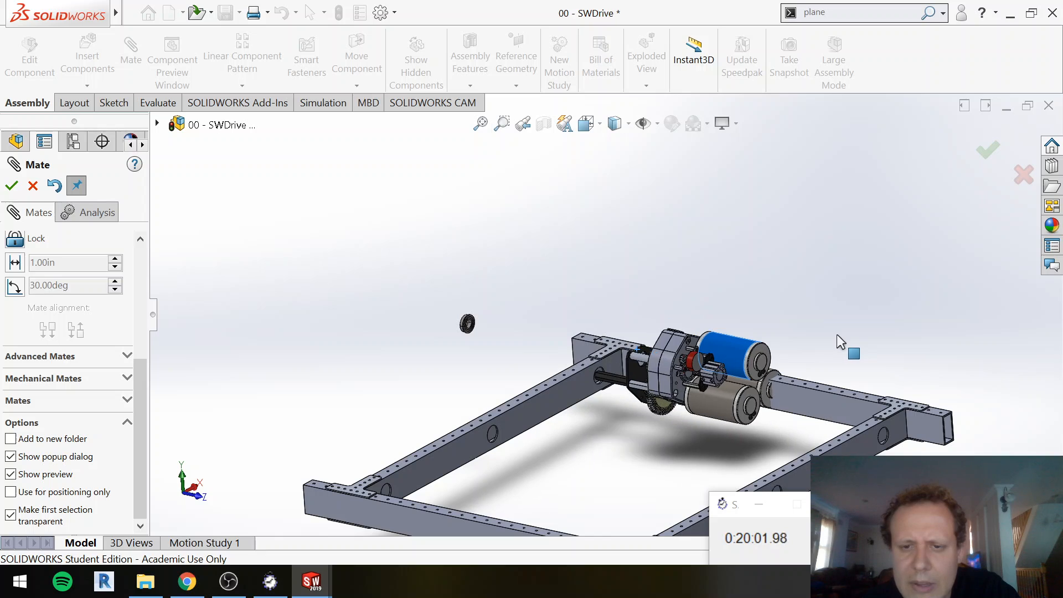
{"action": "mouse_move", "coordinate": [737, 349]}
{"action": "left_mouse_down"}
{"action": "mouse_move", "coordinate": [673, 382]}
{"action": "mouse_move", "coordinate": [669, 427]}
{"action": "mouse_move", "coordinate": [645, 384]}
{"action": "mouse_move", "coordinate": [672, 309]}
{"action": "mouse_move", "coordinate": [707, 290]}
{"action": "mouse_move", "coordinate": [704, 213]}
{"action": "mouse_move", "coordinate": [618, 317]}
{"action": "left_mouse_up"}
{"action": "left_click_drag", "start_coordinate": [667, 388], "coordinate": [669, 435]}
{"action": "scroll", "coordinate": [597, 361], "scroll_direction": "up", "scroll_amount": 1}
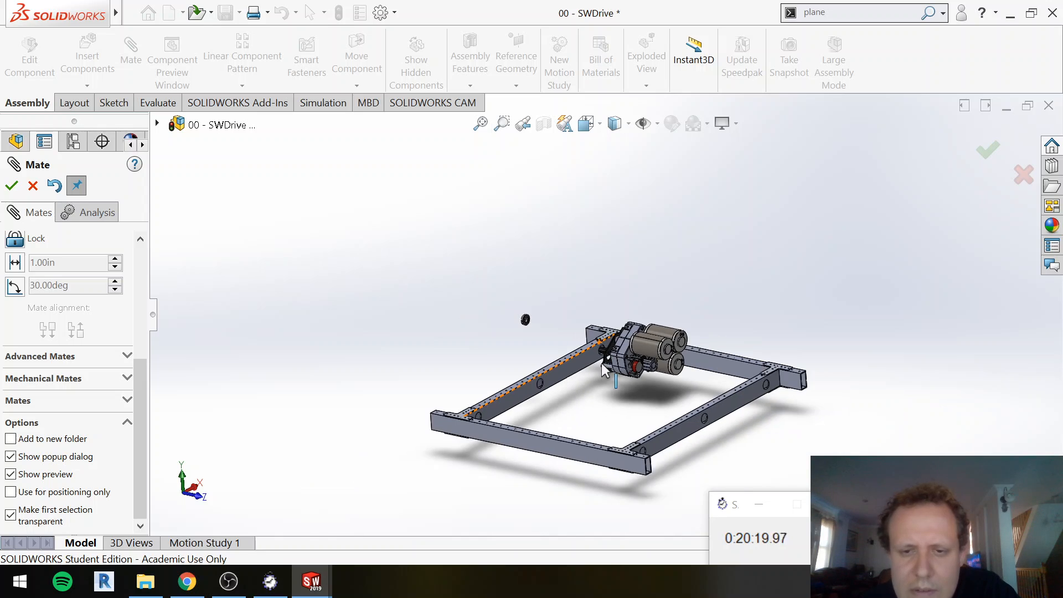
Step: Add an anti-aligned parallel mate between the edge face of the gearbox's black plate and the inner face of the adjacent Front and Back Rail
{"action": "scroll", "coordinate": [602, 363], "scroll_direction": "down", "scroll_amount": 5}
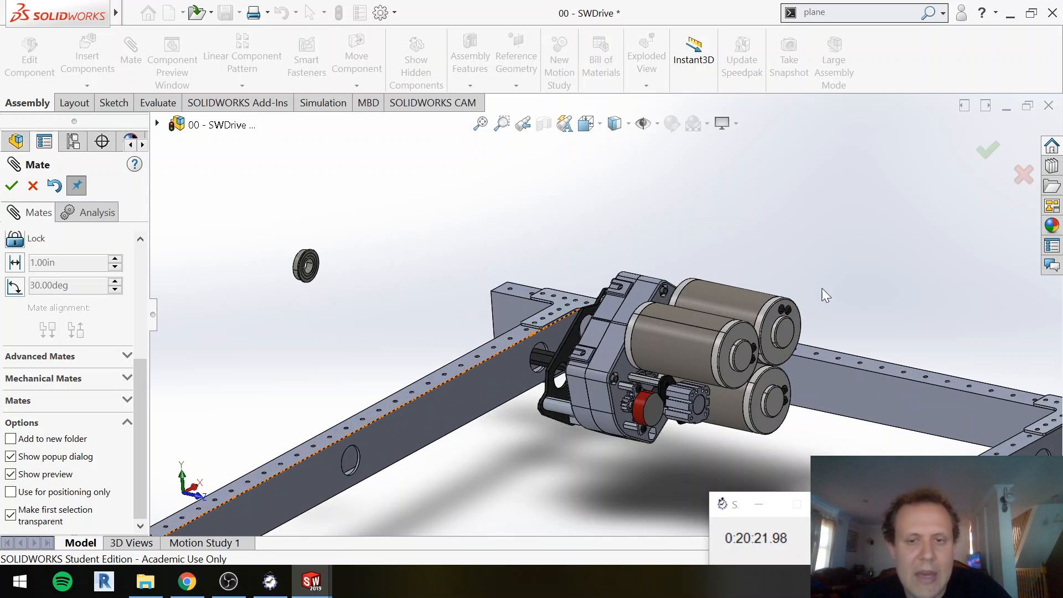
{"action": "middle_click_drag", "start_coordinate": [803, 290], "coordinate": [696, 271]}
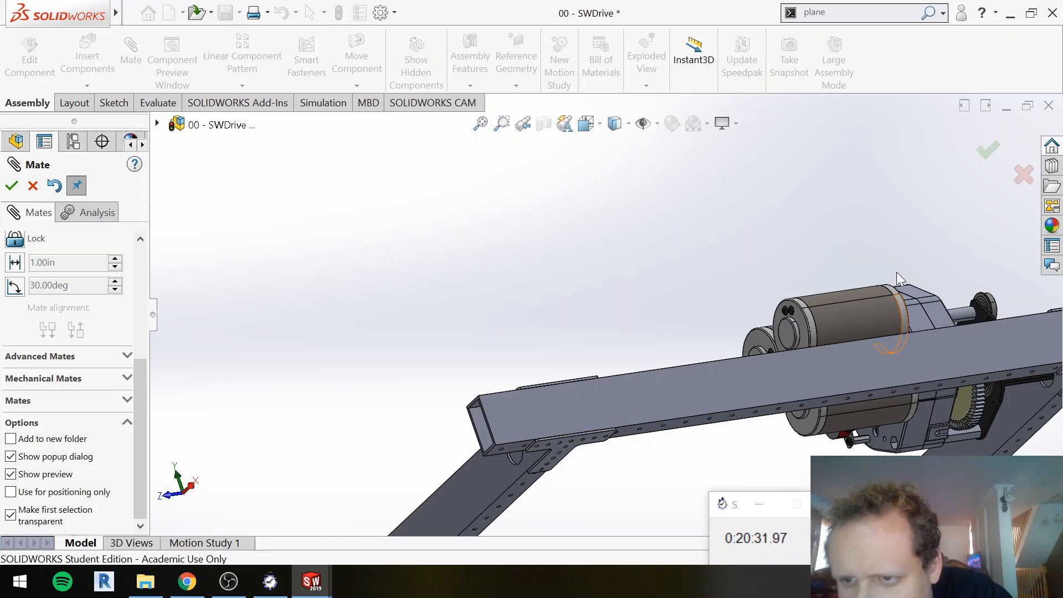
{"action": "middle_click_drag", "start_coordinate": [896, 271], "coordinate": [761, 317]}
{"action": "scroll", "coordinate": [597, 305], "scroll_direction": "down", "scroll_amount": 3}
{"action": "scroll", "coordinate": [373, 293], "scroll_direction": "down", "scroll_amount": 3}
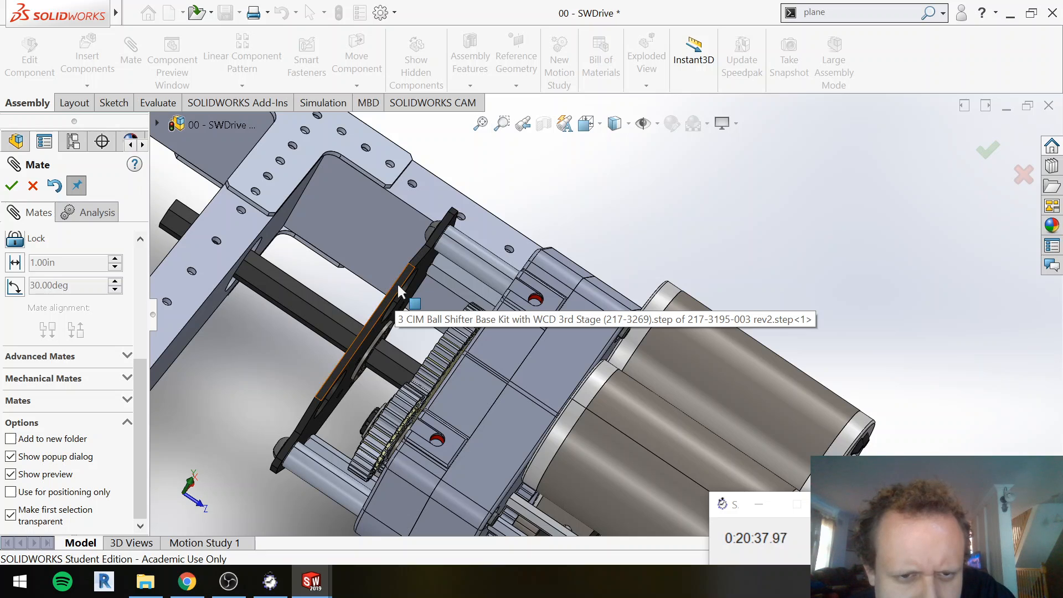
{"action": "left_click", "coordinate": [397, 283]}
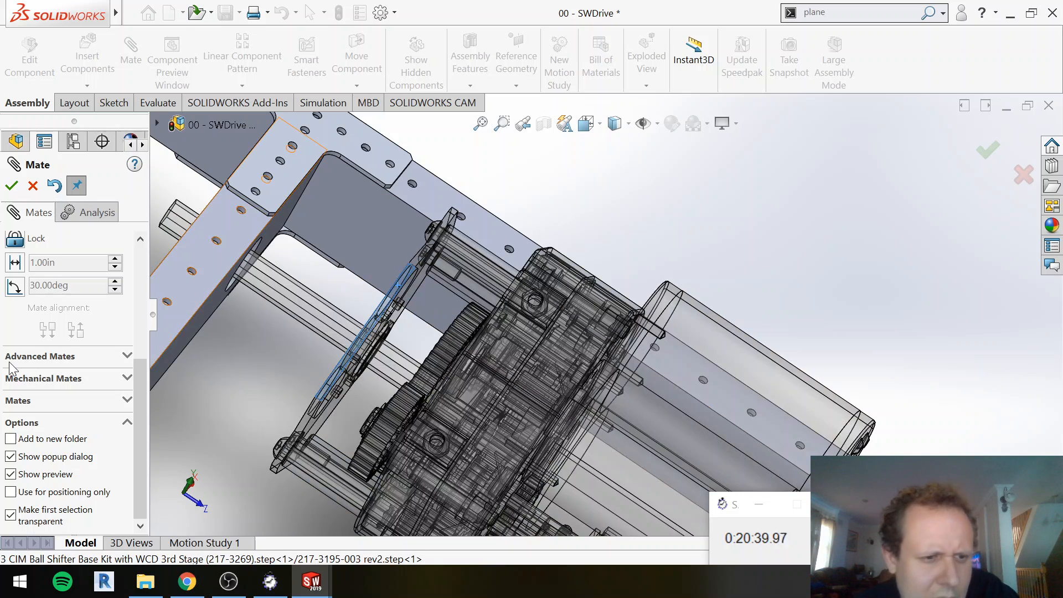
{"action": "scroll", "coordinate": [39, 310], "scroll_direction": "up", "scroll_amount": 5}
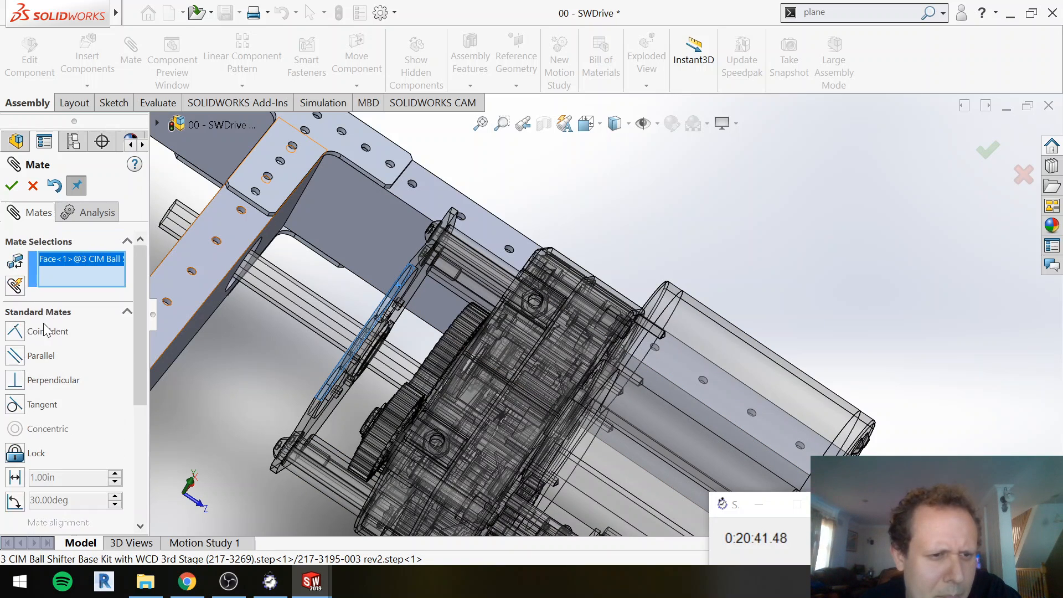
{"action": "left_click", "coordinate": [16, 358]}
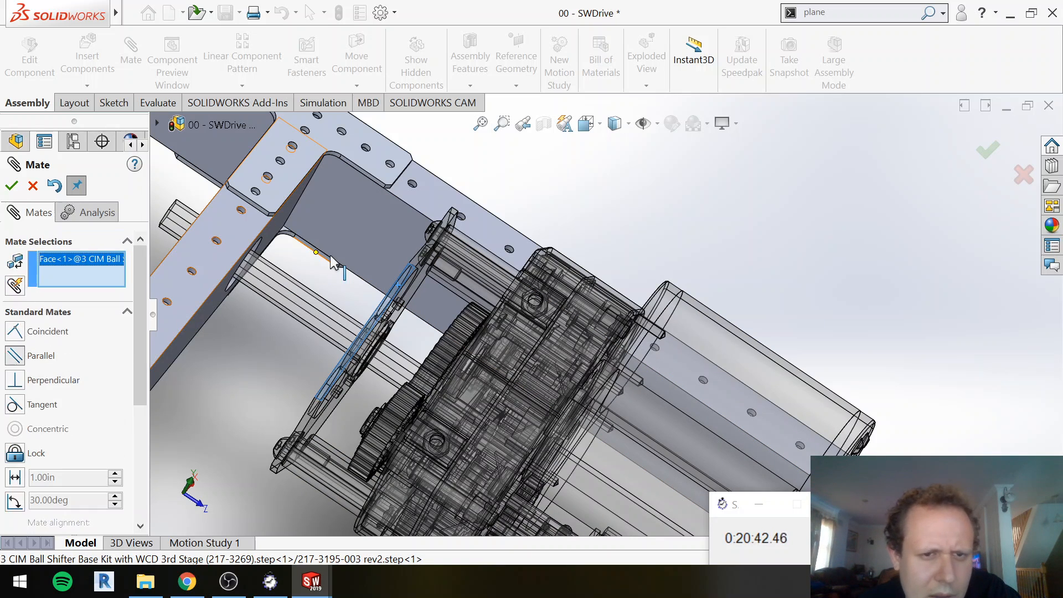
{"action": "left_click", "coordinate": [356, 221]}
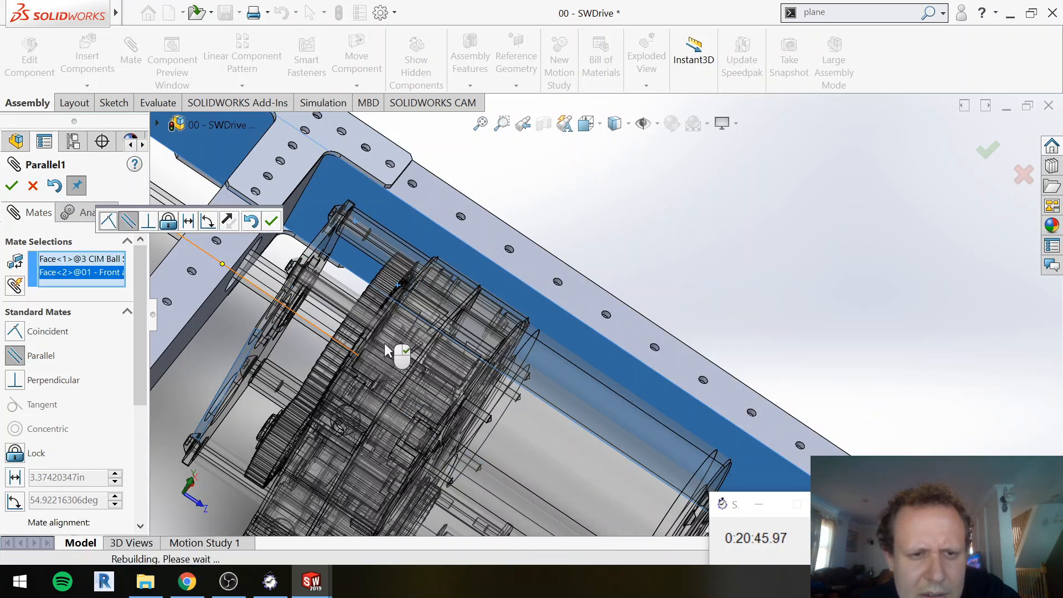
{"action": "scroll", "coordinate": [67, 507], "scroll_direction": "down", "scroll_amount": 3}
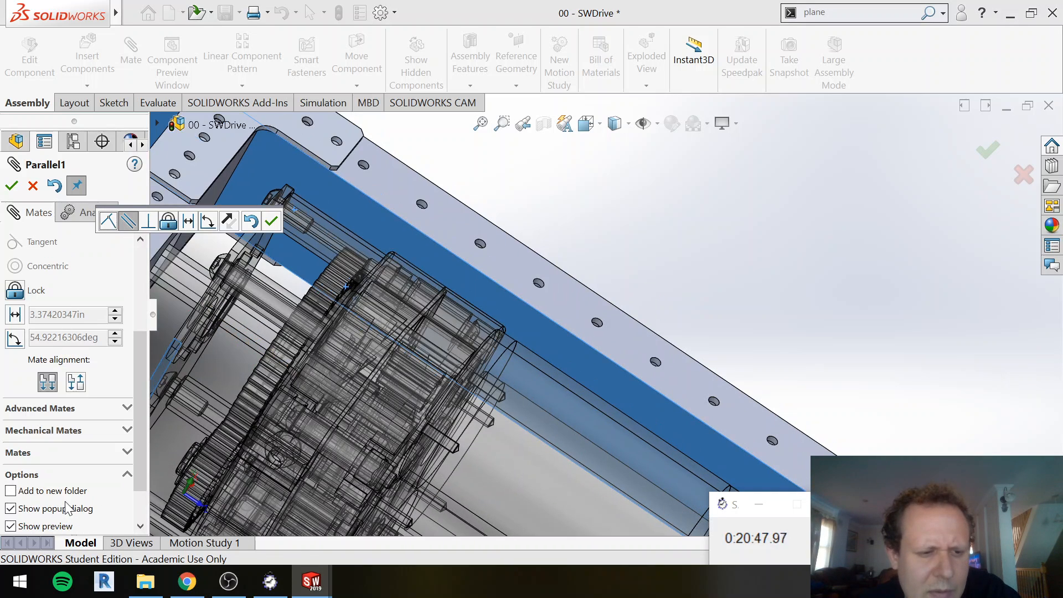
{"action": "left_click", "coordinate": [76, 382]}
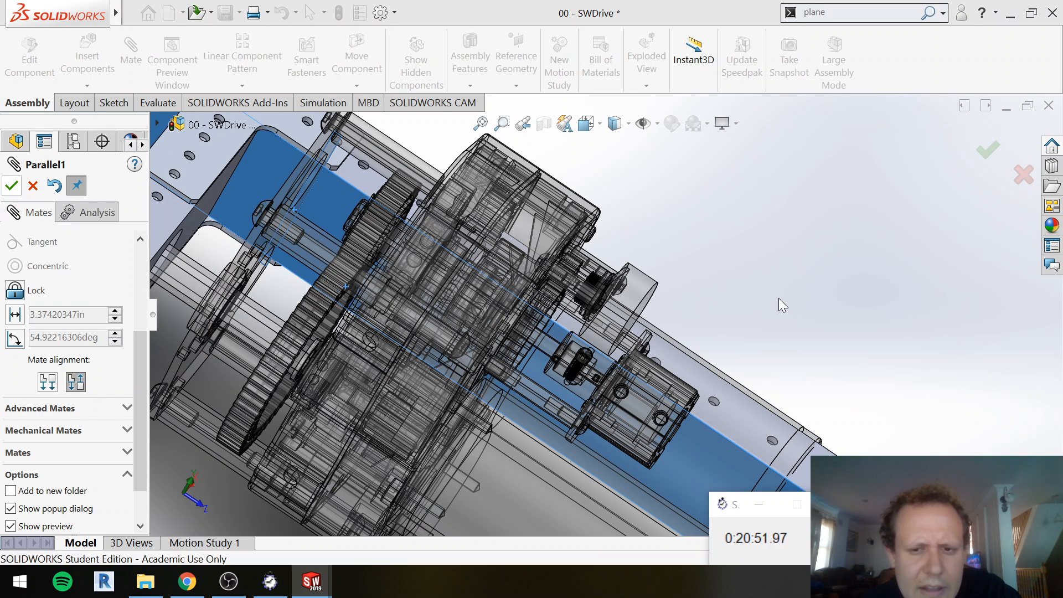
{"action": "key", "text": "Return"}
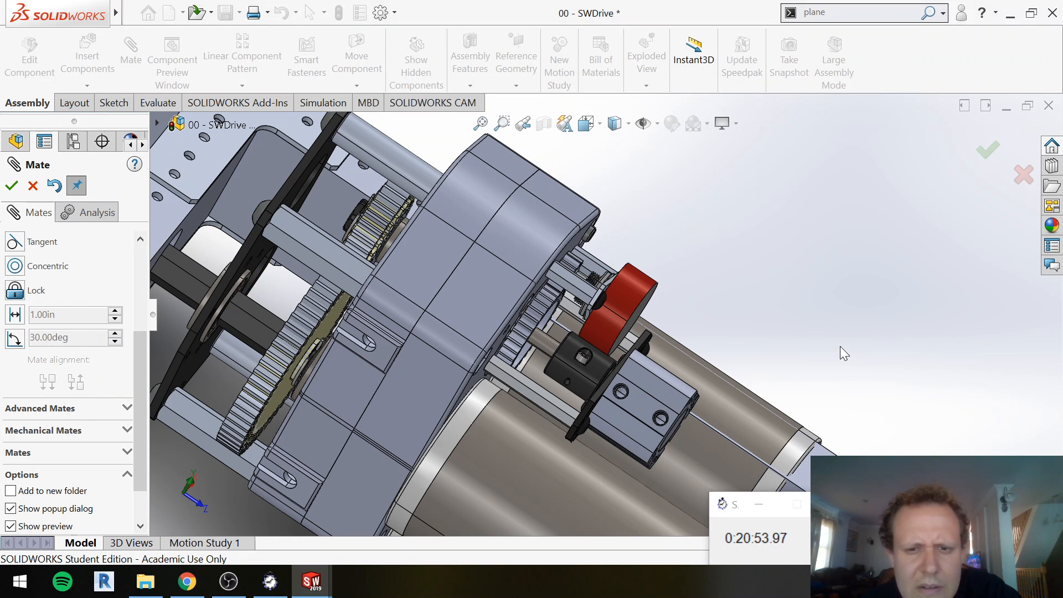
{"action": "scroll", "coordinate": [840, 355], "scroll_direction": "up", "scroll_amount": 10}
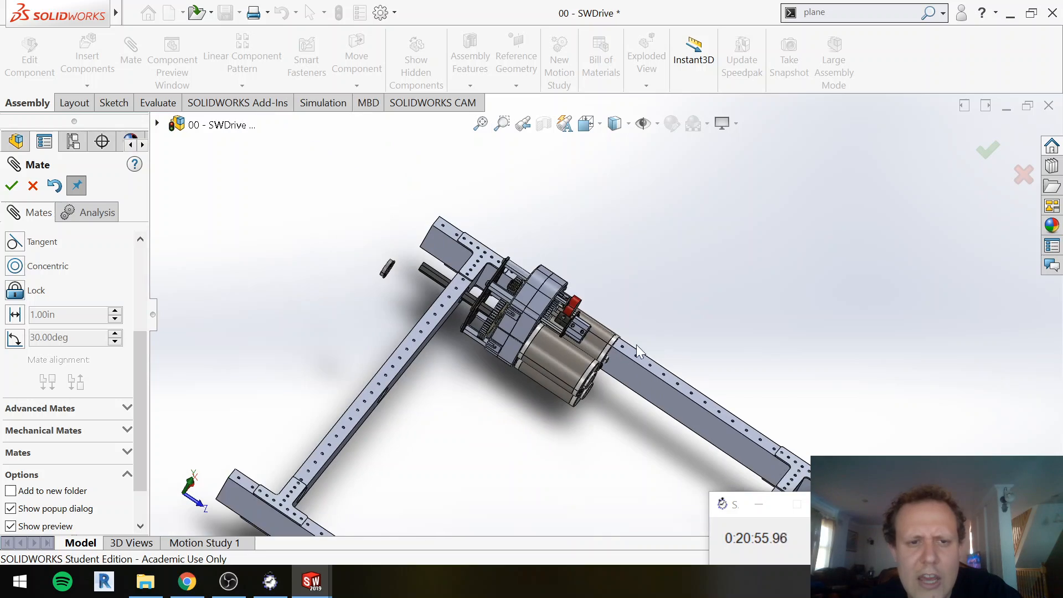
{"action": "middle_click_drag", "start_coordinate": [545, 264], "coordinate": [459, 232]}
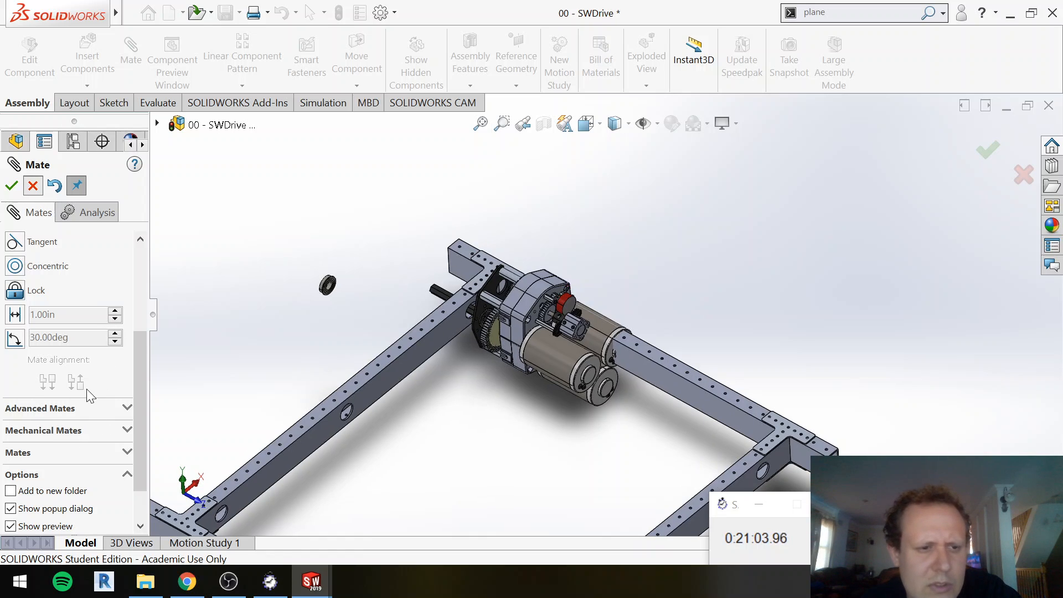
{"action": "key", "text": "Escape"}
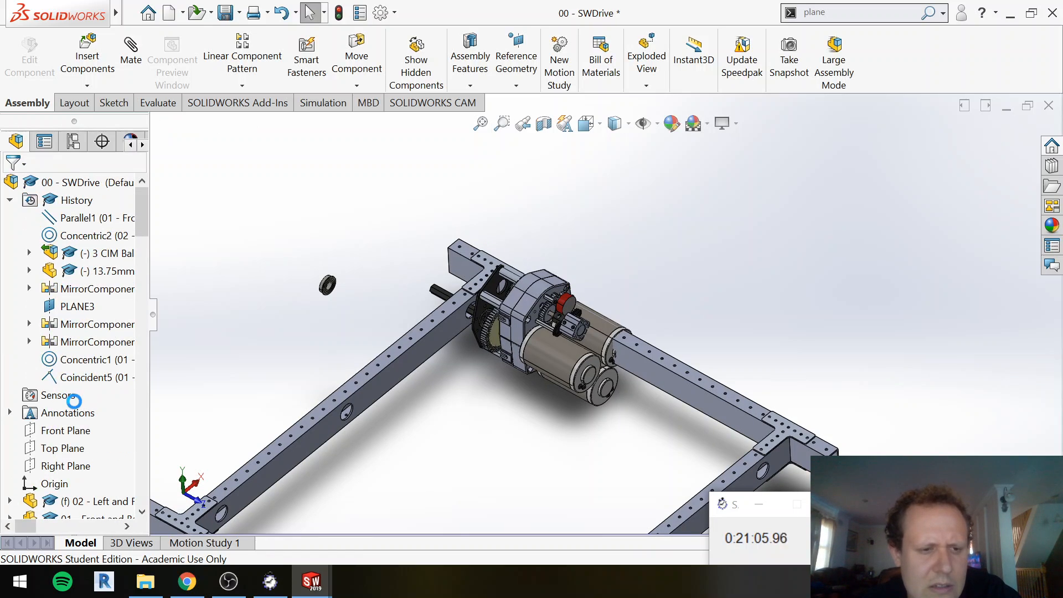
Step: Edit the Parallel1 mate between the rail and gearbox and switch its mate alignment to aligned
{"action": "scroll", "coordinate": [83, 387], "scroll_direction": "down", "scroll_amount": 10}
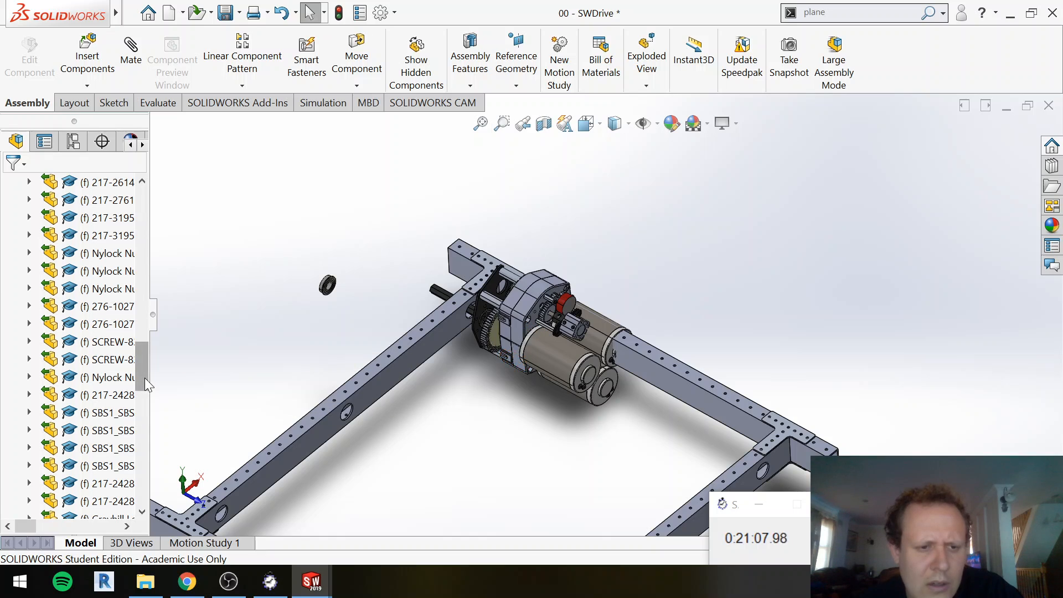
{"action": "left_click_drag", "start_coordinate": [147, 384], "coordinate": [143, 515]}
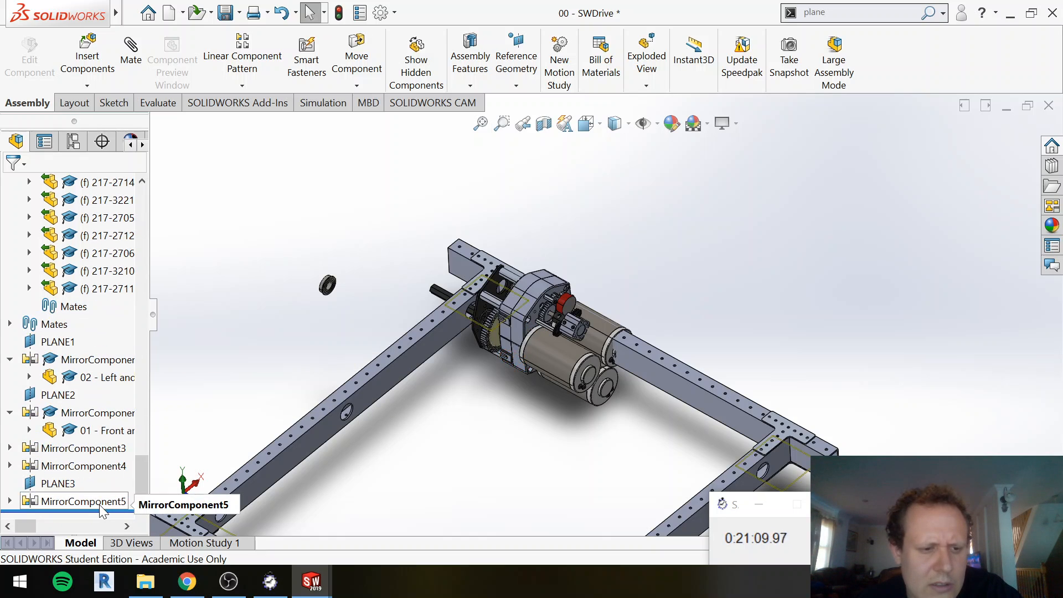
{"action": "left_click", "coordinate": [9, 324]}
{"action": "scroll", "coordinate": [72, 421], "scroll_direction": "down", "scroll_amount": 1}
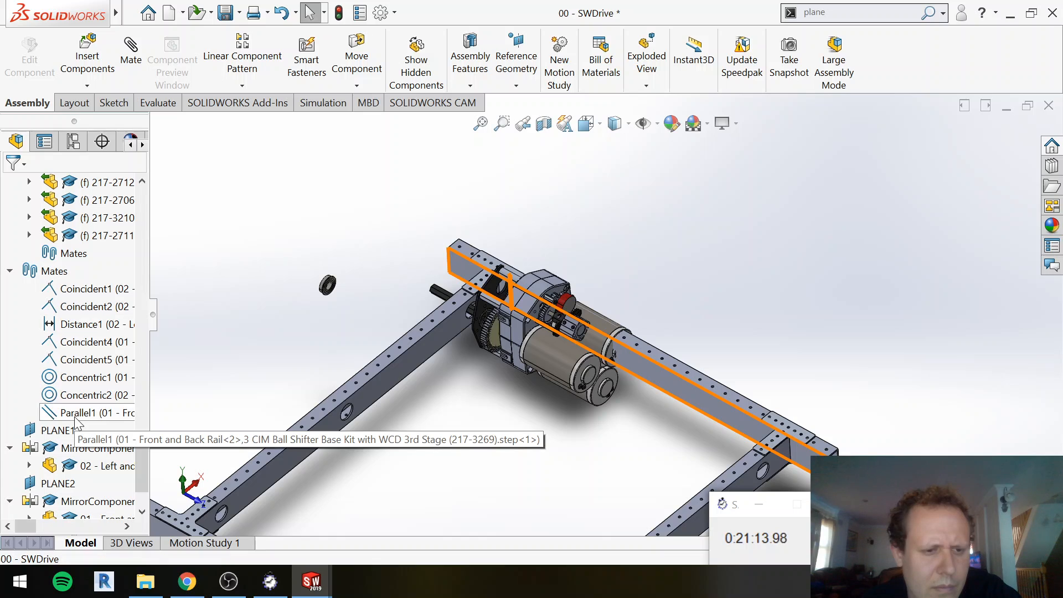
{"action": "left_click", "coordinate": [76, 422]}
{"action": "right_click", "coordinate": [76, 422]}
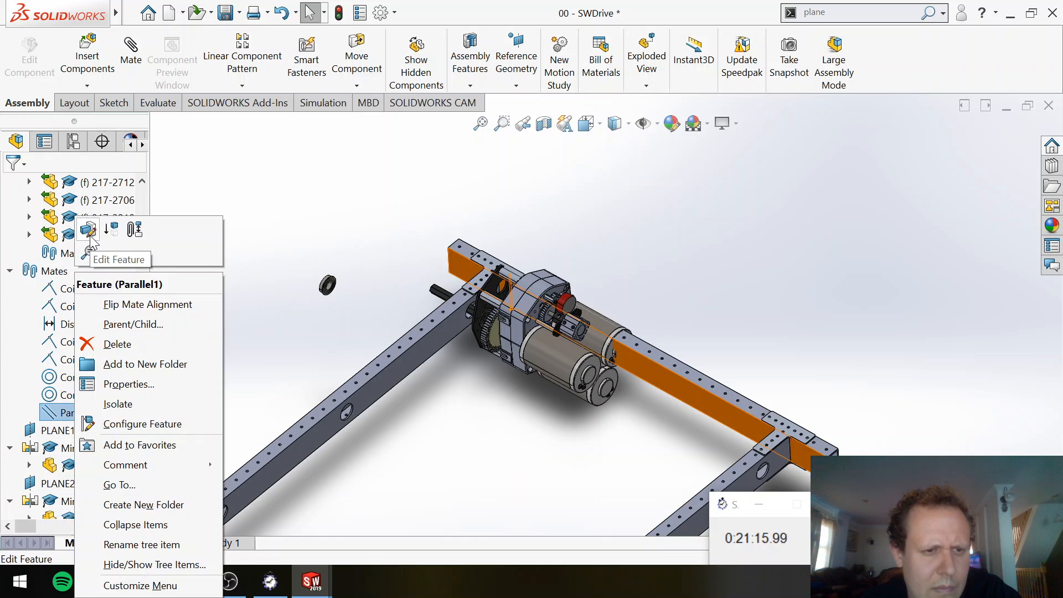
{"action": "left_click", "coordinate": [90, 238]}
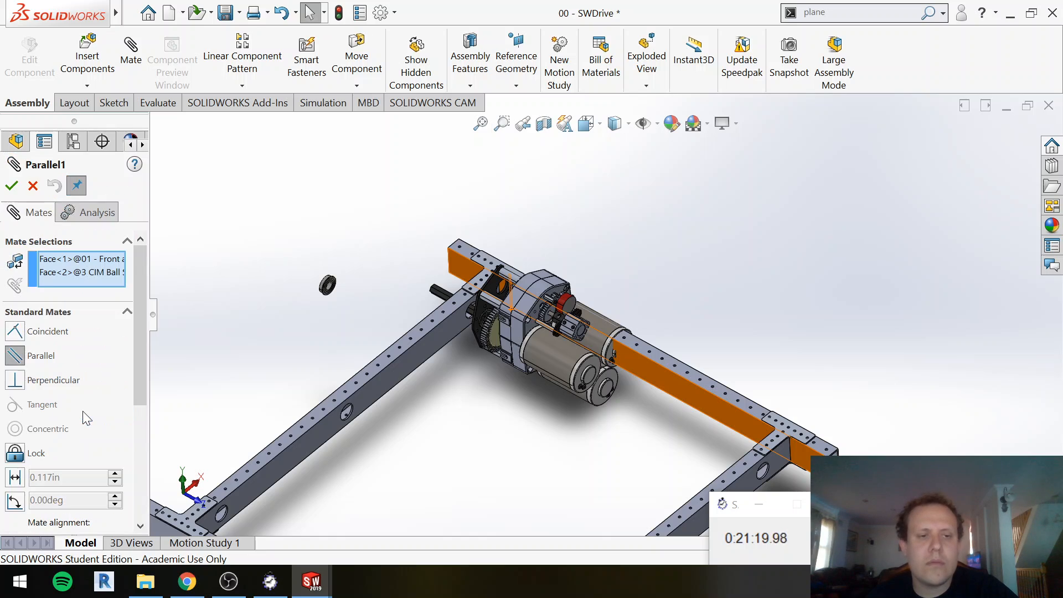
{"action": "scroll", "coordinate": [82, 410], "scroll_direction": "down", "scroll_amount": 3}
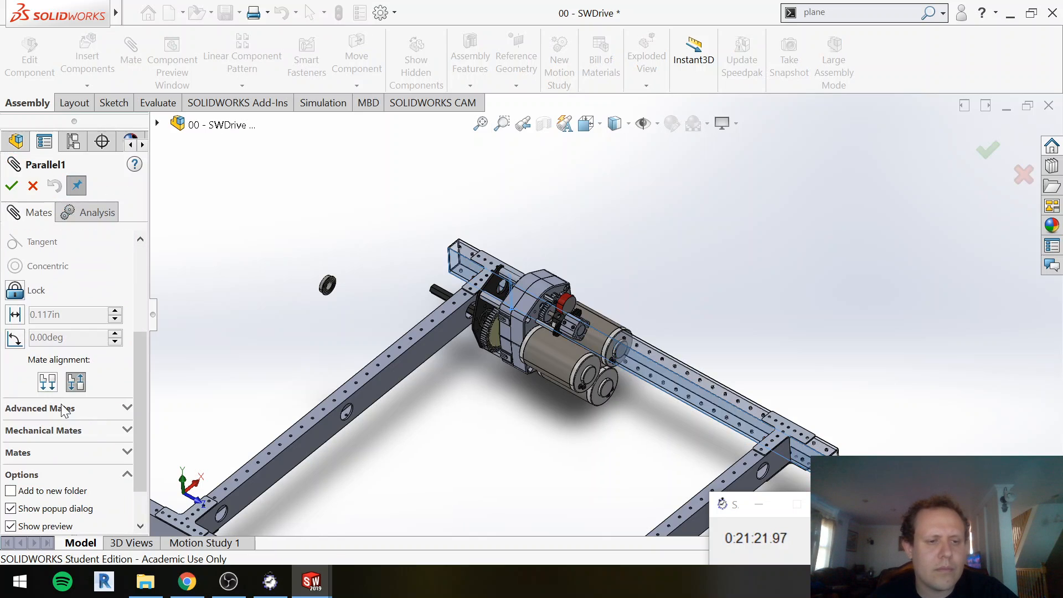
{"action": "left_click", "coordinate": [50, 390]}
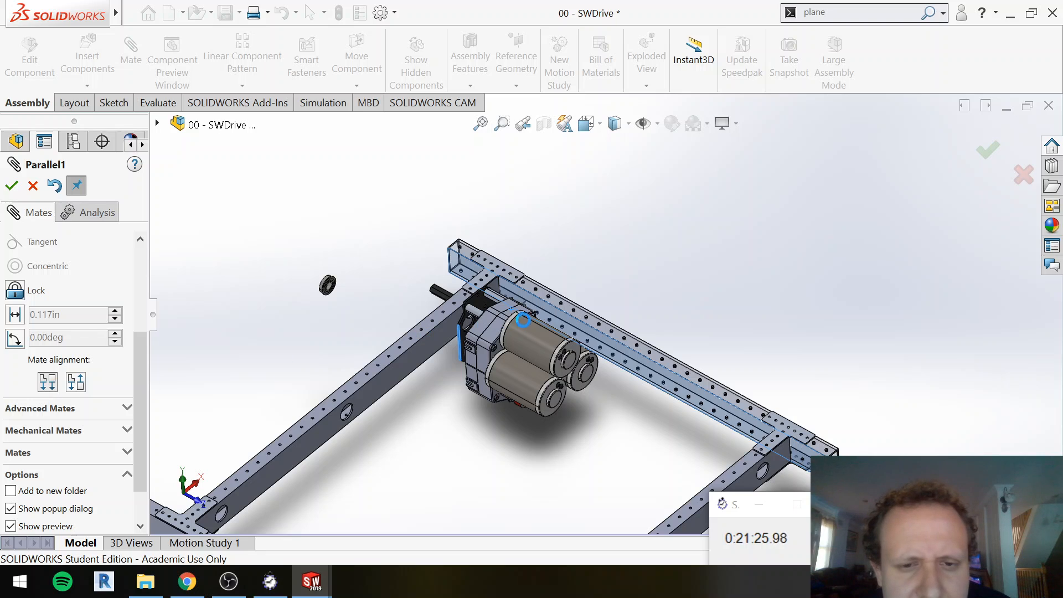
{"action": "middle_click_drag", "start_coordinate": [641, 304], "coordinate": [747, 259]}
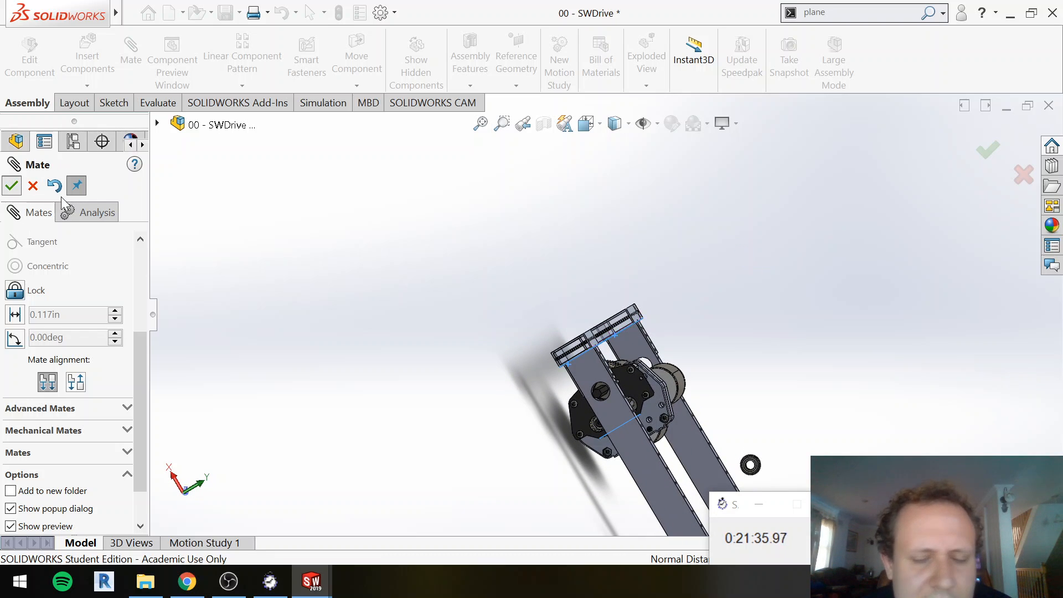
{"action": "scroll", "coordinate": [625, 416], "scroll_direction": "down", "scroll_amount": 8}
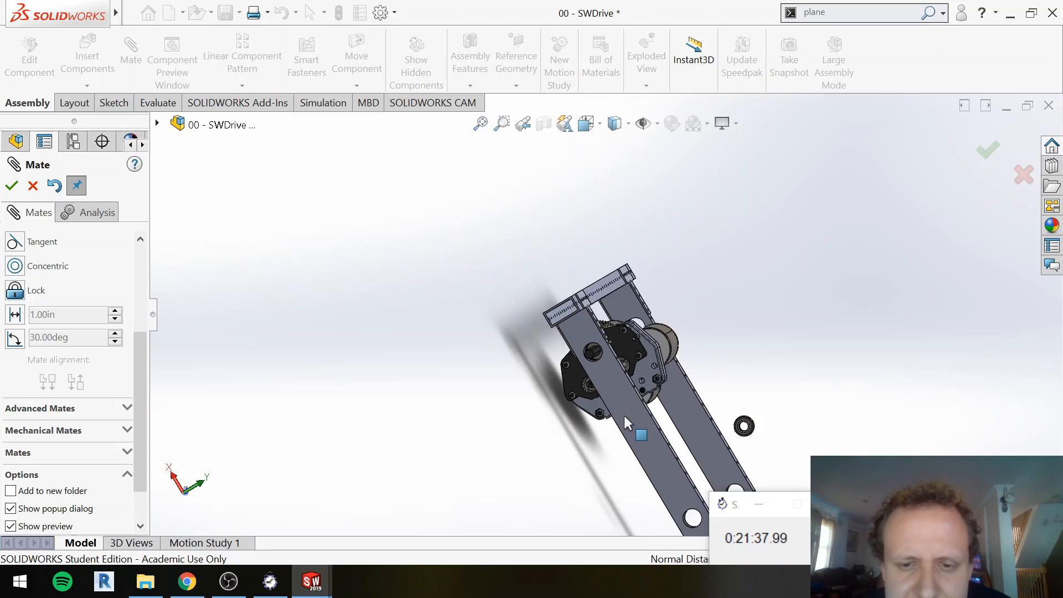
Step: Mate the outer face of the gearbox's black plate coincident with the inner face of the adjacent Left and Right Rail, and finish mating
{"action": "middle_click_drag", "start_coordinate": [607, 330], "coordinate": [462, 382]}
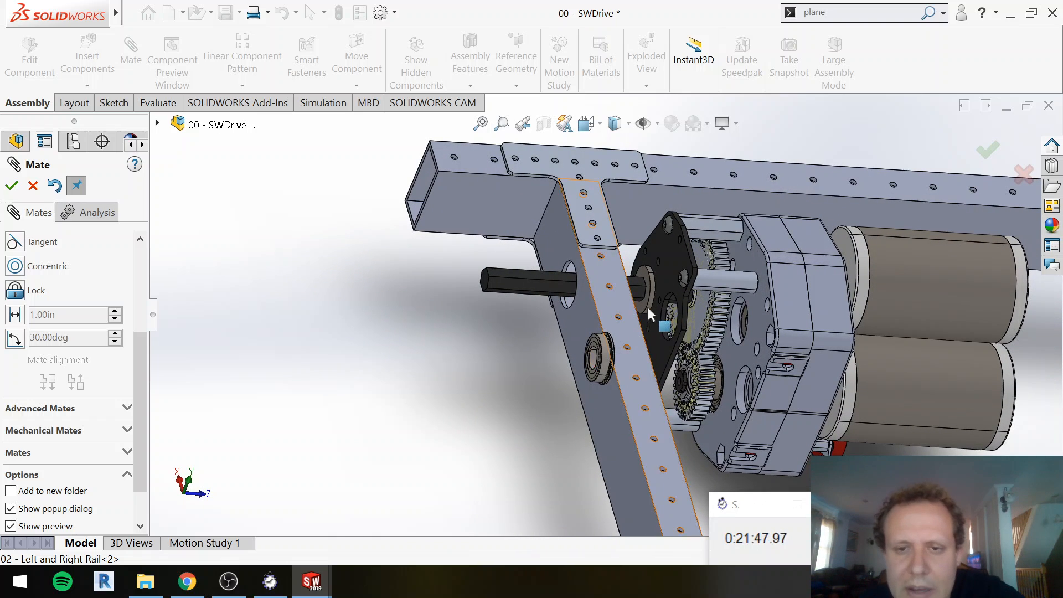
{"action": "left_click", "coordinate": [672, 280]}
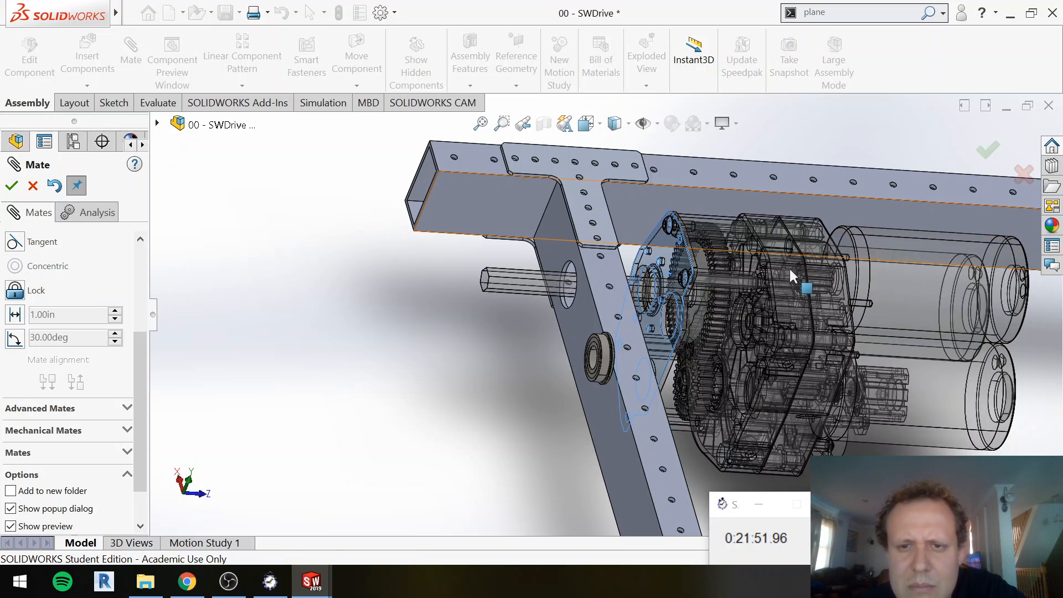
{"action": "mouse_move", "coordinate": [743, 277]}
{"action": "middle_mouse_down"}
{"action": "mouse_move", "coordinate": [712, 278]}
{"action": "mouse_move", "coordinate": [726, 288]}
{"action": "middle_mouse_up"}
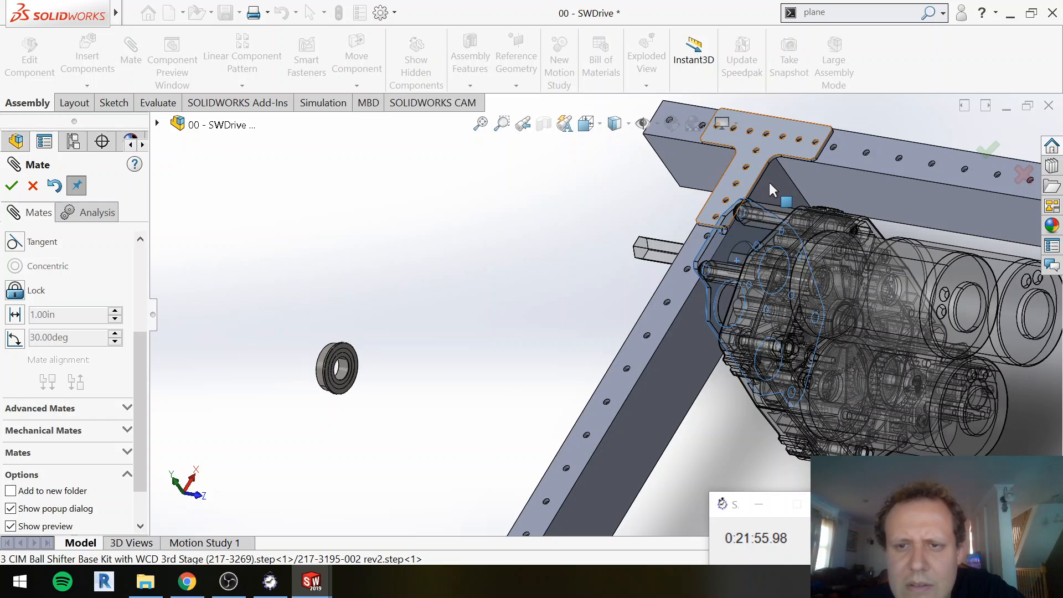
{"action": "left_click", "coordinate": [770, 185]}
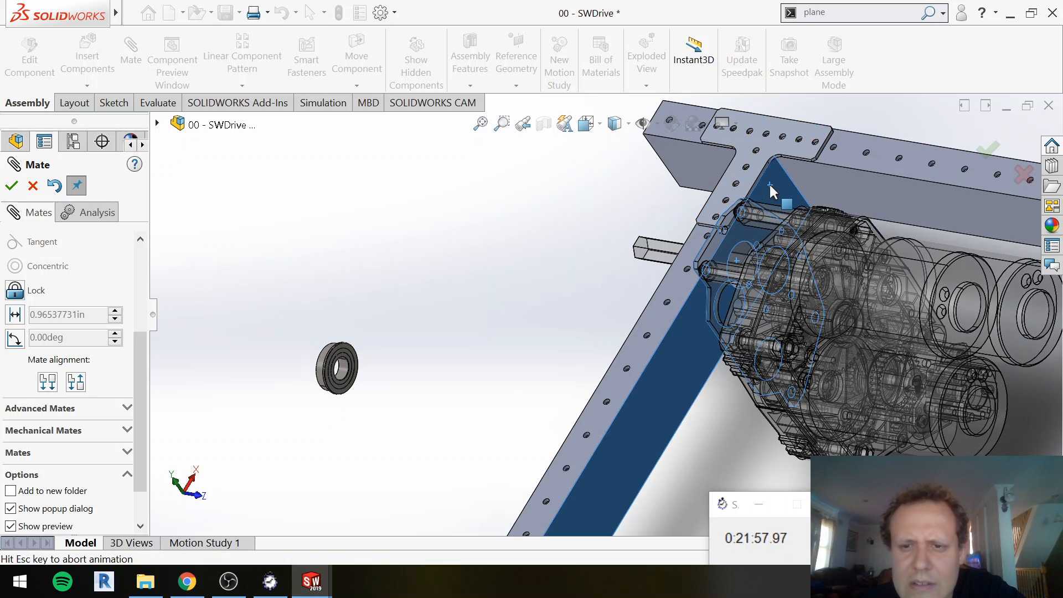
{"action": "left_click", "coordinate": [11, 187]}
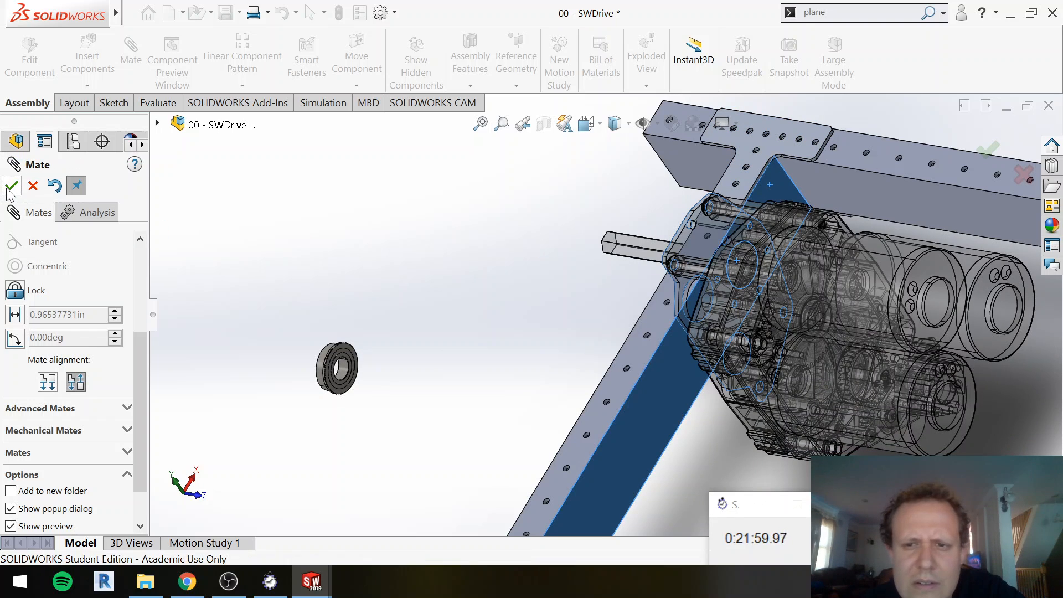
{"action": "middle_click_drag", "start_coordinate": [613, 279], "coordinate": [659, 326]}
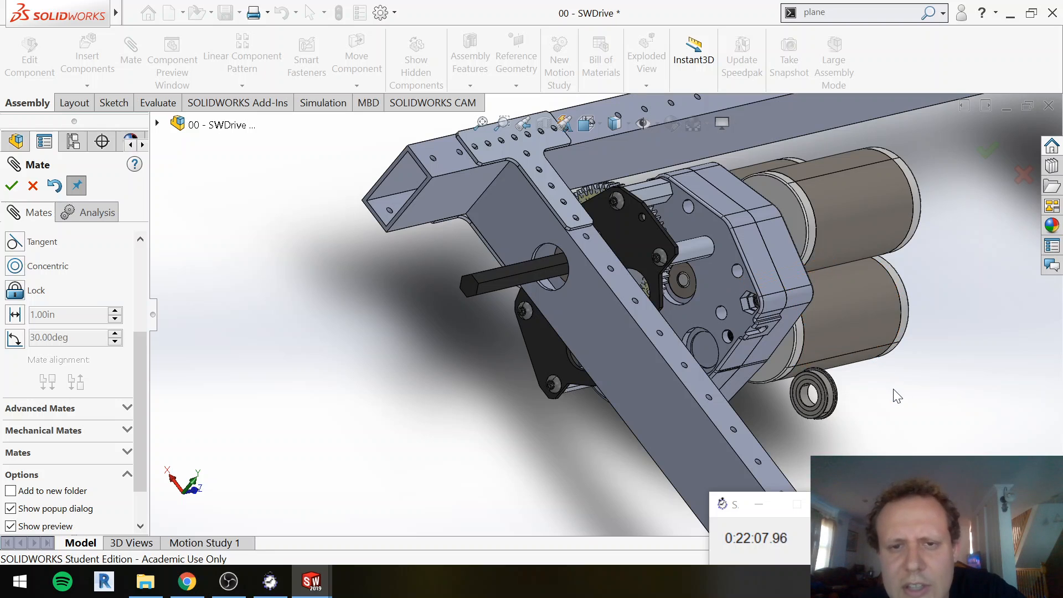
{"action": "middle_click_drag", "start_coordinate": [897, 396], "coordinate": [927, 306]}
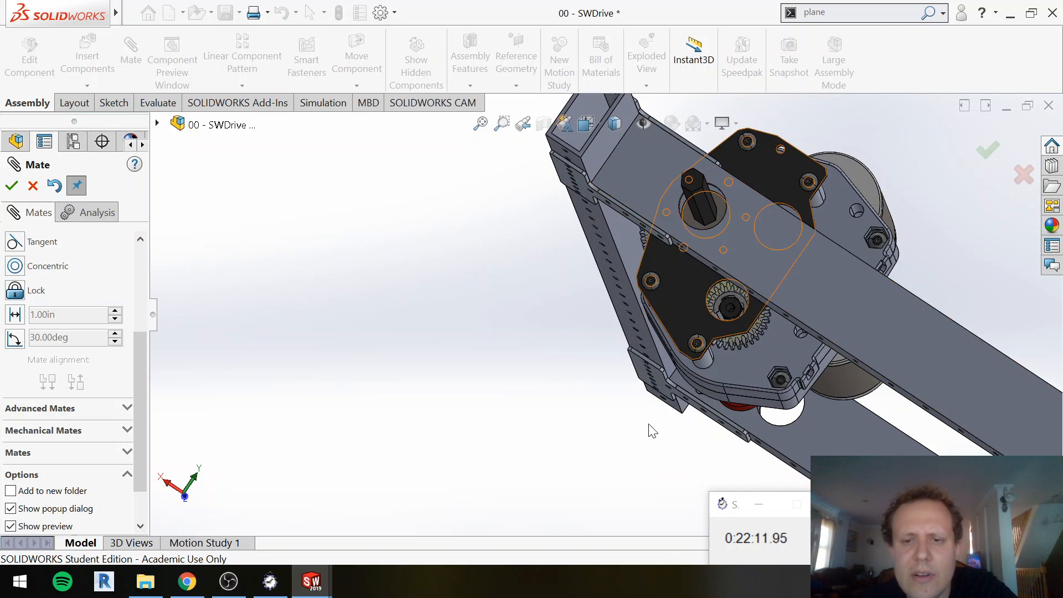
{"action": "middle_click_drag", "start_coordinate": [652, 431], "coordinate": [698, 438]}
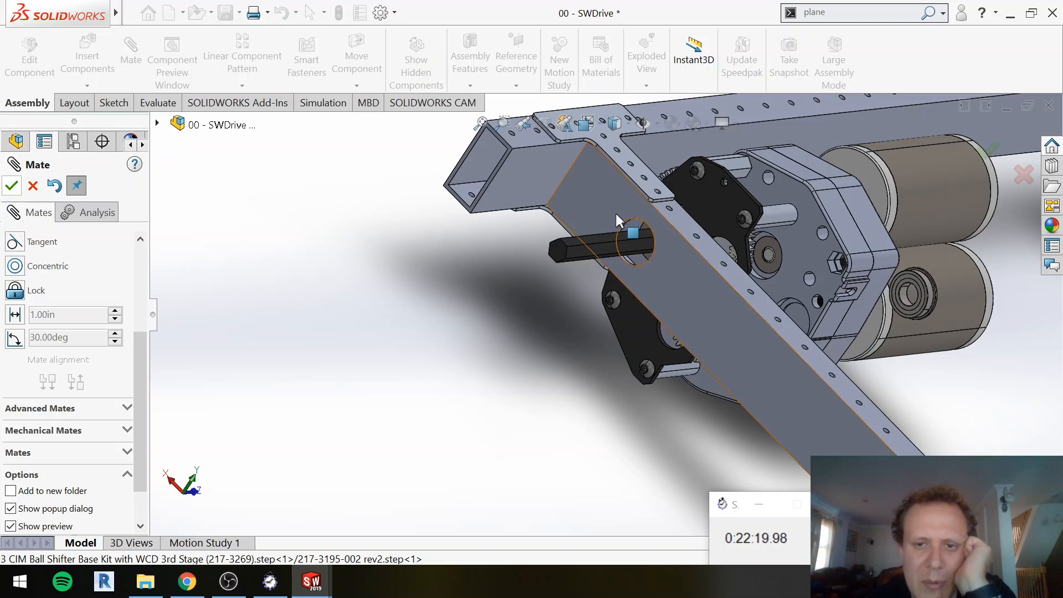
{"action": "left_click", "coordinate": [10, 188]}
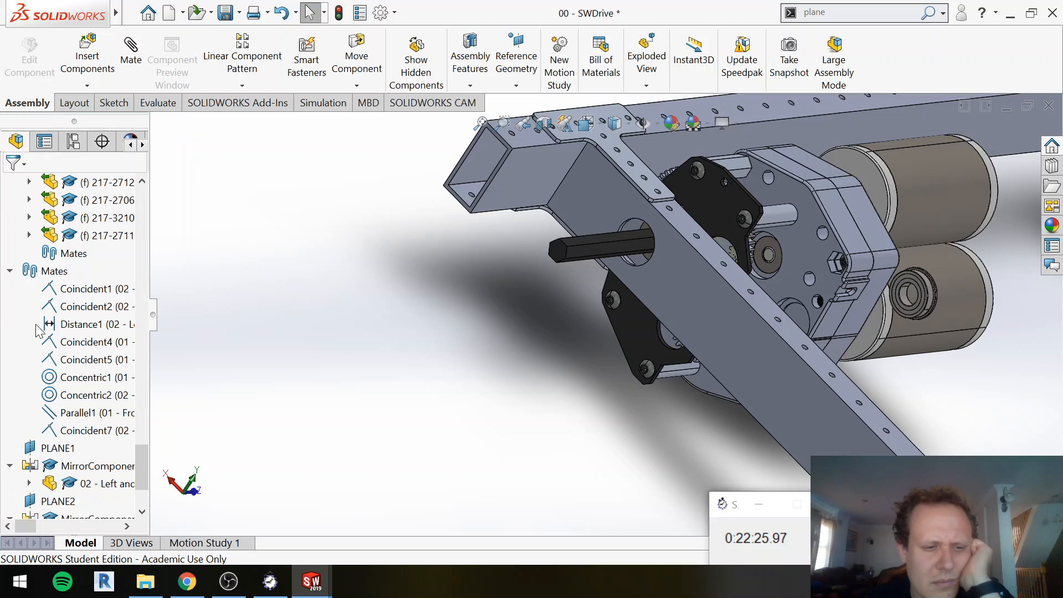
Step: Edit the Parallel1 mate between the Front and Back Rail and the gearbox plate, changing its type to perpendicular
{"action": "right_click", "coordinate": [78, 417]}
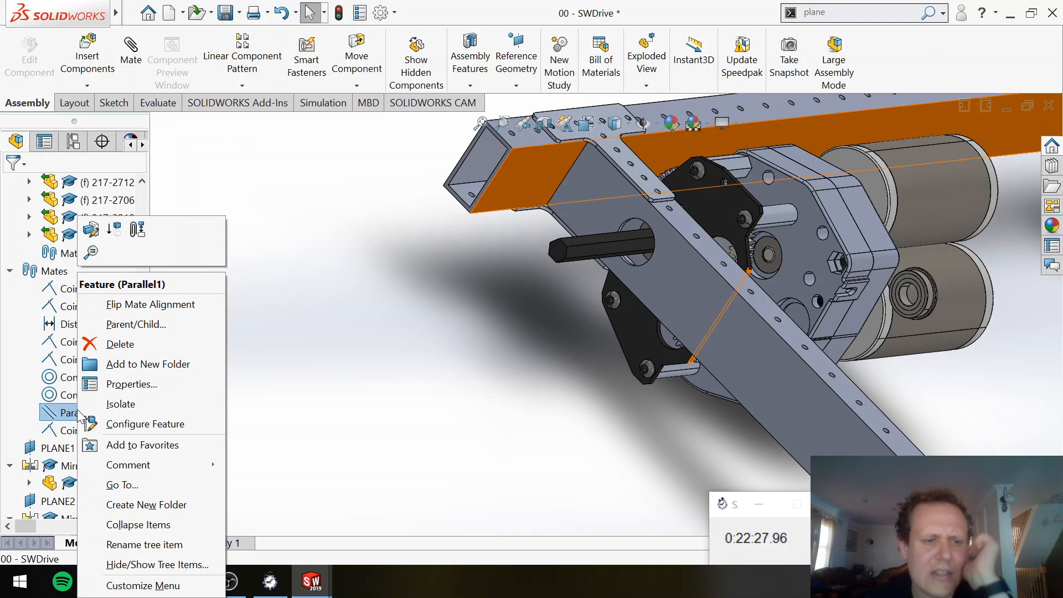
{"action": "left_click", "coordinate": [98, 239]}
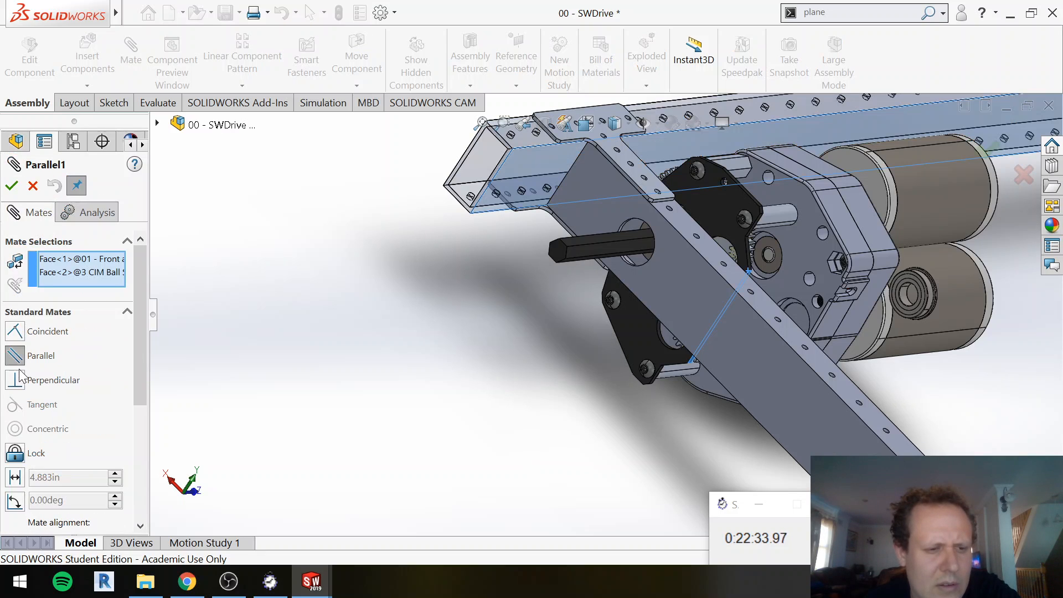
{"action": "left_click", "coordinate": [15, 380]}
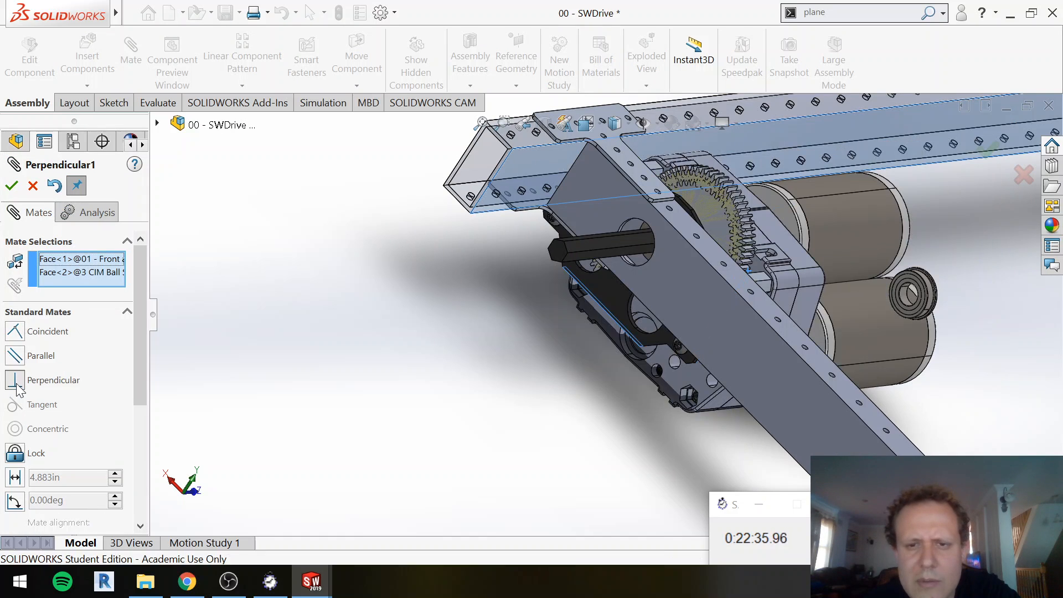
{"action": "mouse_move", "coordinate": [648, 460]}
{"action": "middle_mouse_down"}
{"action": "mouse_move", "coordinate": [712, 439]}
{"action": "mouse_move", "coordinate": [659, 453]}
{"action": "middle_mouse_up"}
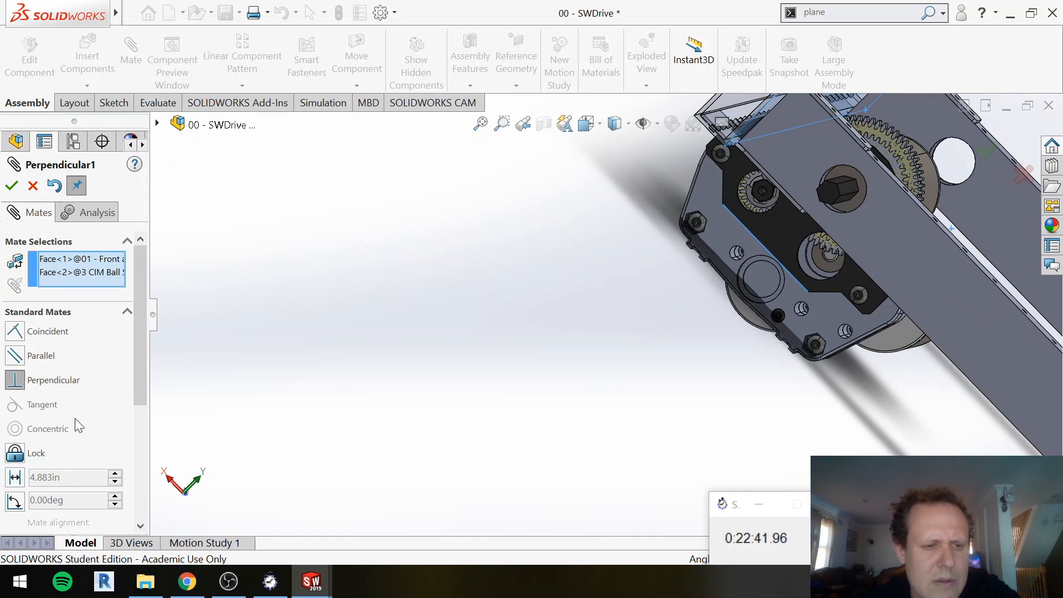
Step: Switch the edited mate to an angle mate and try an angle of -90 degrees
{"action": "scroll", "coordinate": [80, 435], "scroll_direction": "down", "scroll_amount": 2}
{"action": "scroll", "coordinate": [79, 434], "scroll_direction": "up", "scroll_amount": 2}
{"action": "scroll", "coordinate": [99, 425], "scroll_direction": "down", "scroll_amount": 2}
{"action": "scroll", "coordinate": [98, 425], "scroll_direction": "up", "scroll_amount": 2}
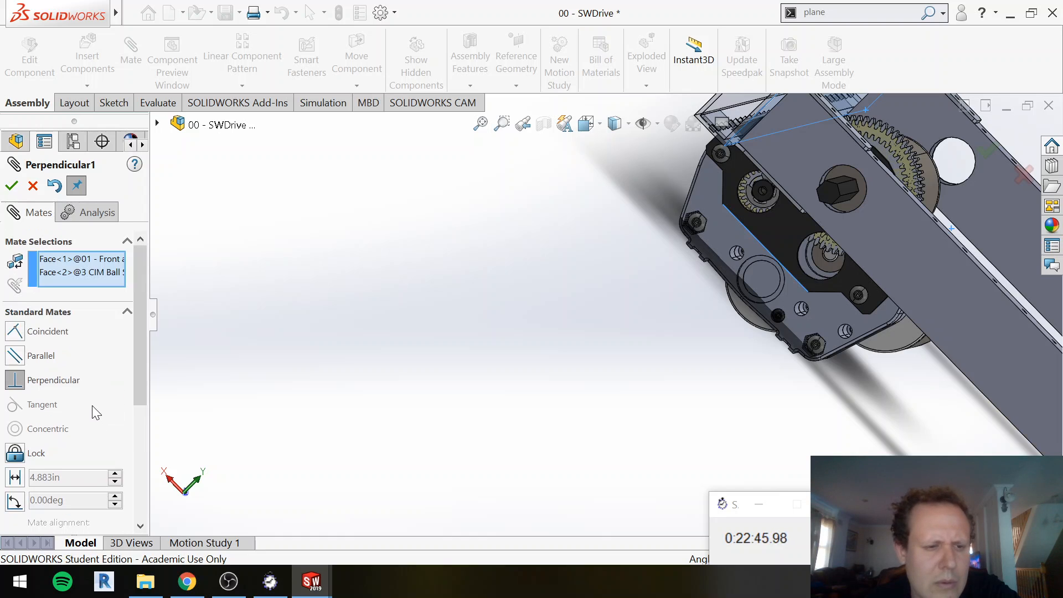
{"action": "scroll", "coordinate": [96, 414], "scroll_direction": "down", "scroll_amount": 2}
{"action": "scroll", "coordinate": [103, 421], "scroll_direction": "up", "scroll_amount": 2}
{"action": "scroll", "coordinate": [104, 424], "scroll_direction": "down", "scroll_amount": 2}
{"action": "scroll", "coordinate": [107, 429], "scroll_direction": "up", "scroll_amount": 2}
{"action": "scroll", "coordinate": [77, 449], "scroll_direction": "down", "scroll_amount": 2}
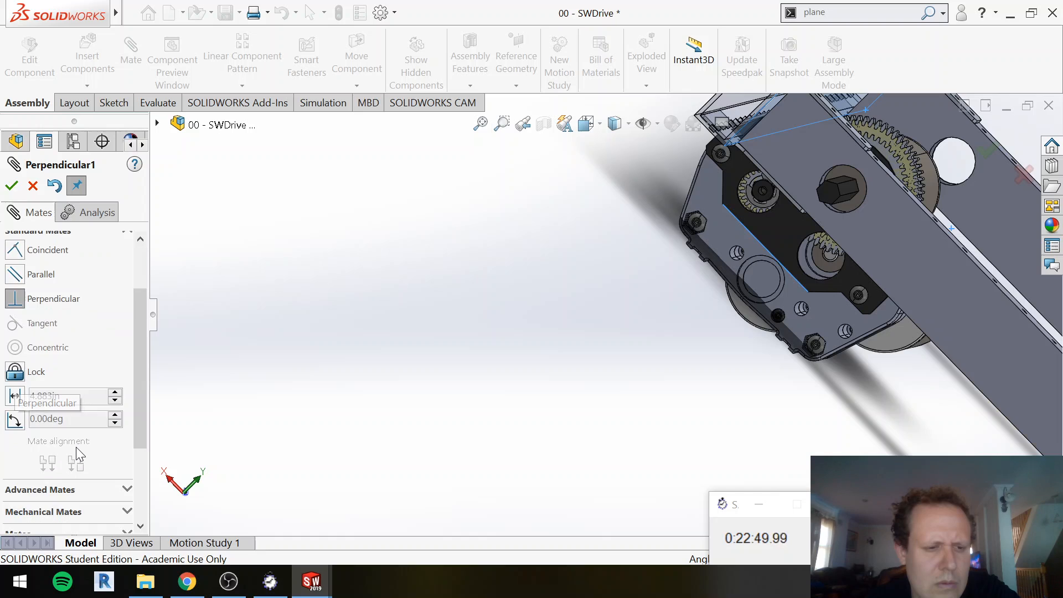
{"action": "left_click", "coordinate": [18, 421]}
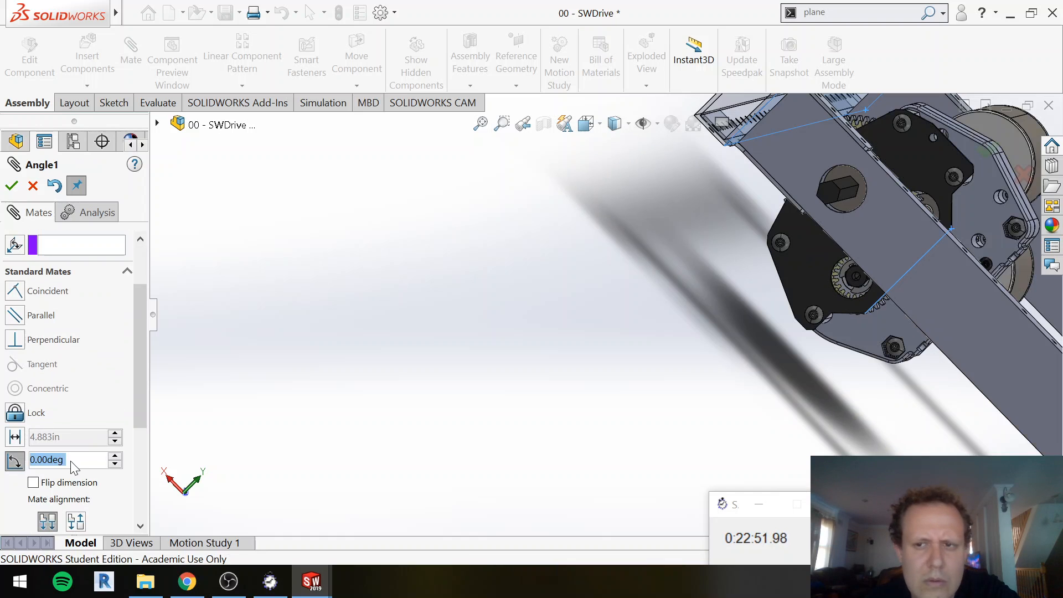
{"action": "type", "text": "-90"}
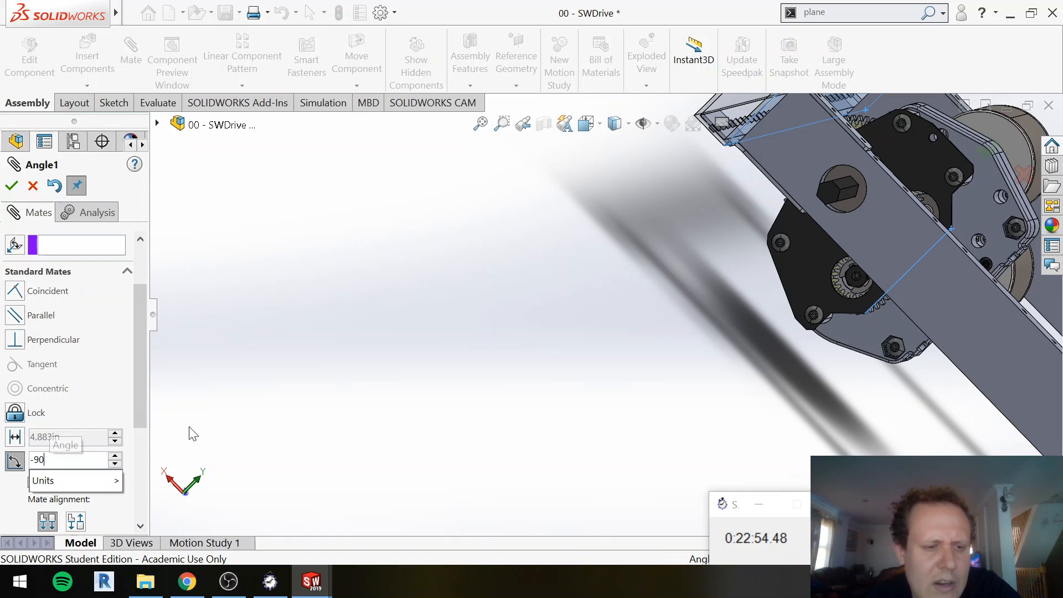
{"action": "key", "text": "Return"}
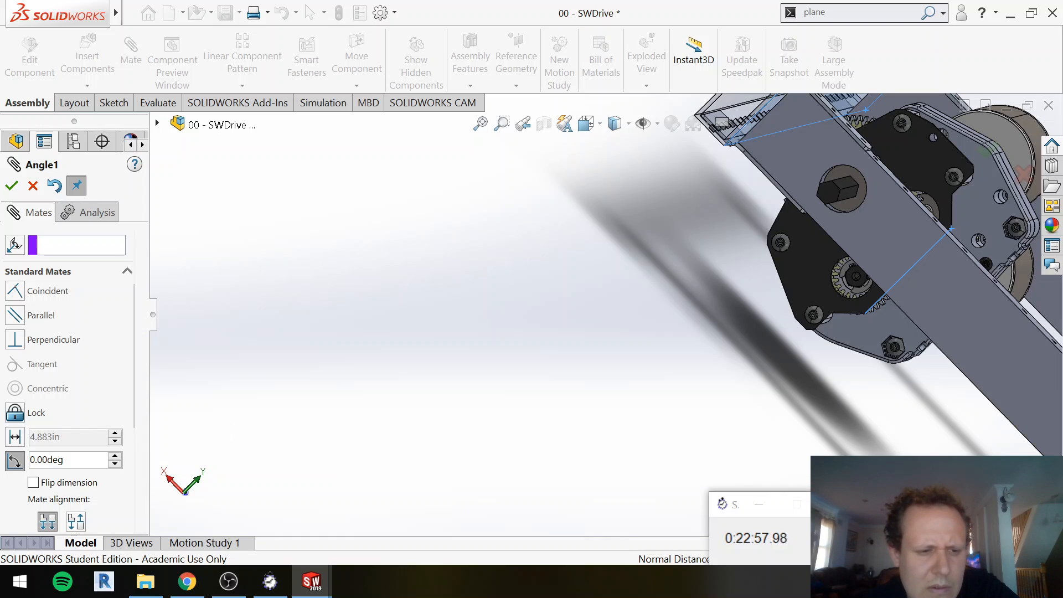
Step: Set the mate angle to 90 degrees with the dimension flipped and accept the edited mate
{"action": "left_click", "coordinate": [64, 460]}
{"action": "double_click", "coordinate": [47, 460]}
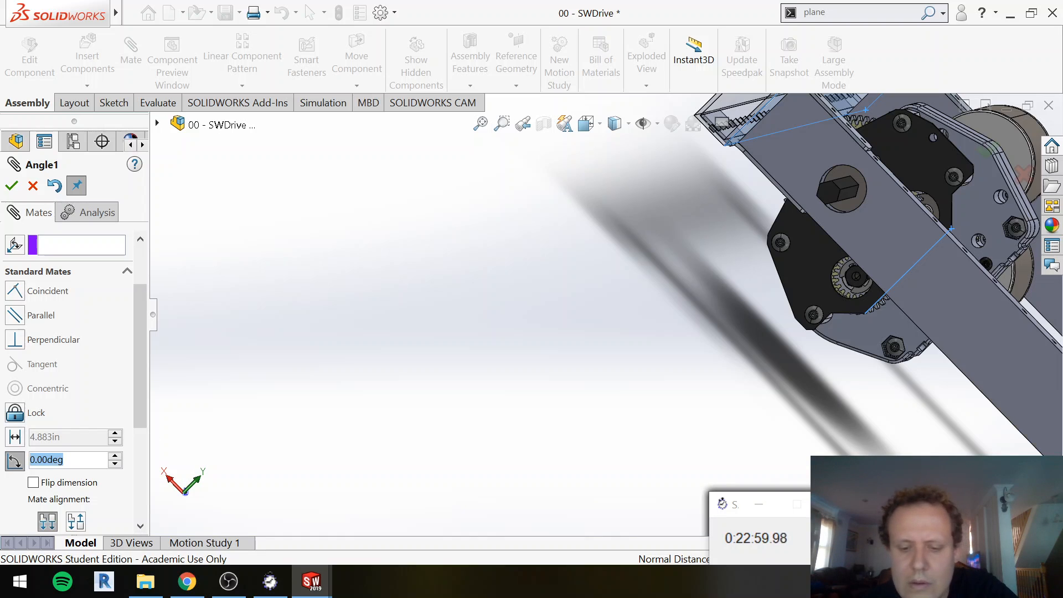
{"action": "type", "text": "90"}
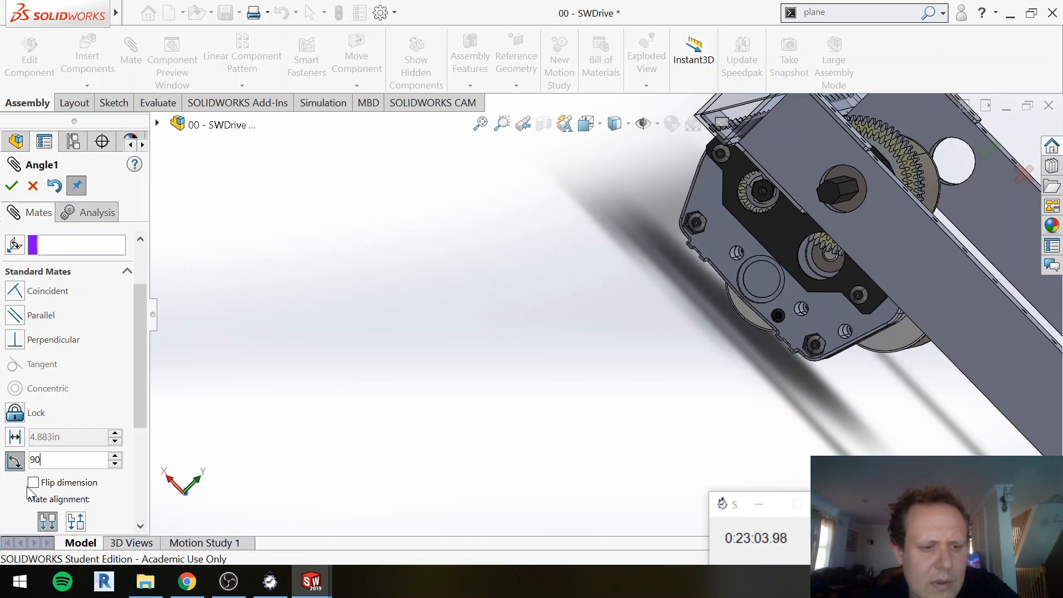
{"action": "left_click", "coordinate": [747, 261]}
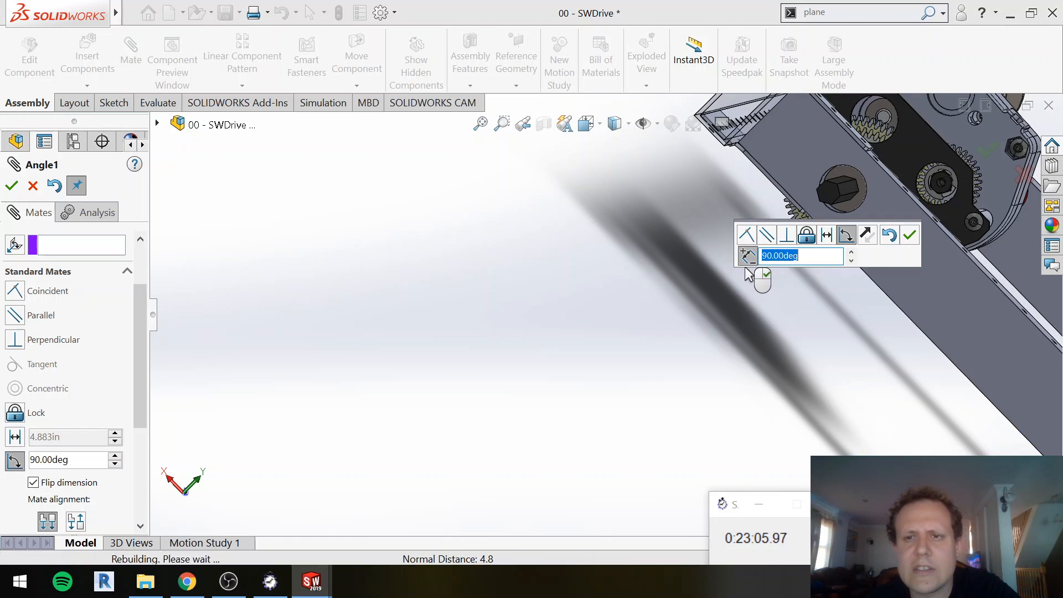
{"action": "left_click", "coordinate": [909, 236]}
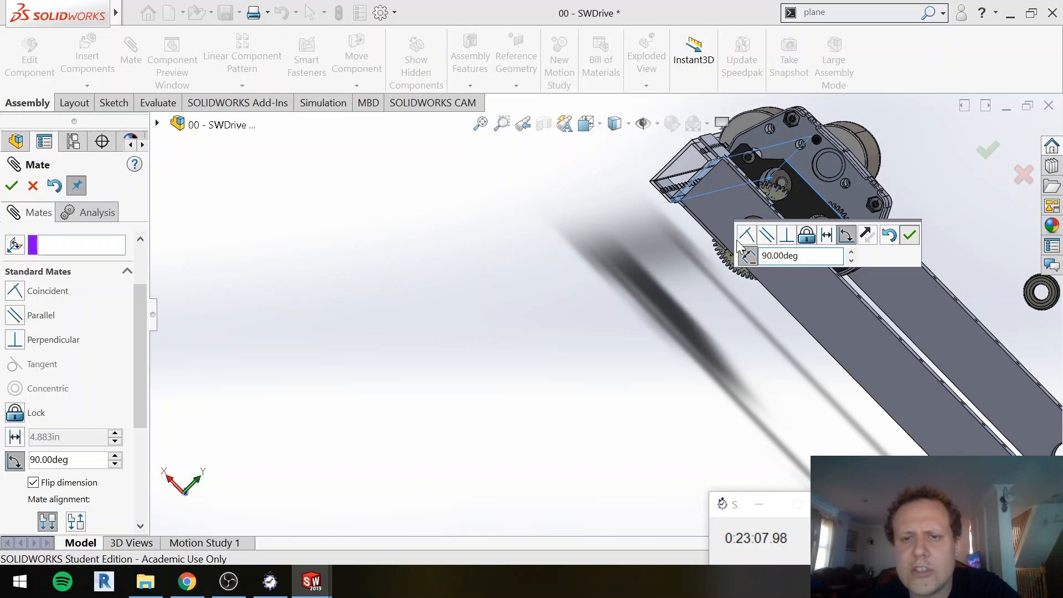
{"action": "left_click", "coordinate": [790, 304]}
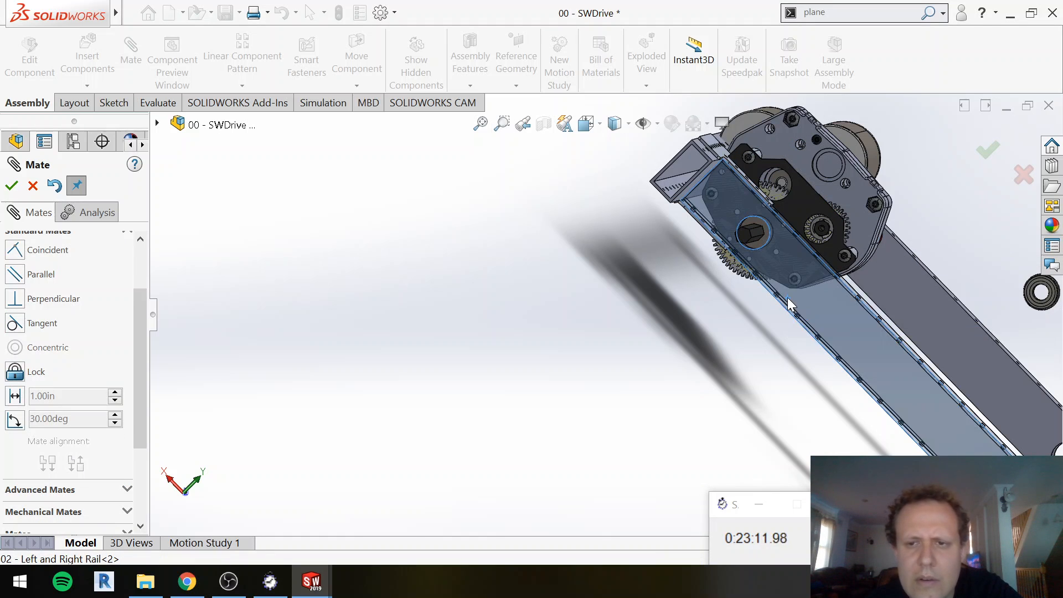
{"action": "right_click", "coordinate": [790, 304]}
{"action": "left_click", "coordinate": [817, 408]}
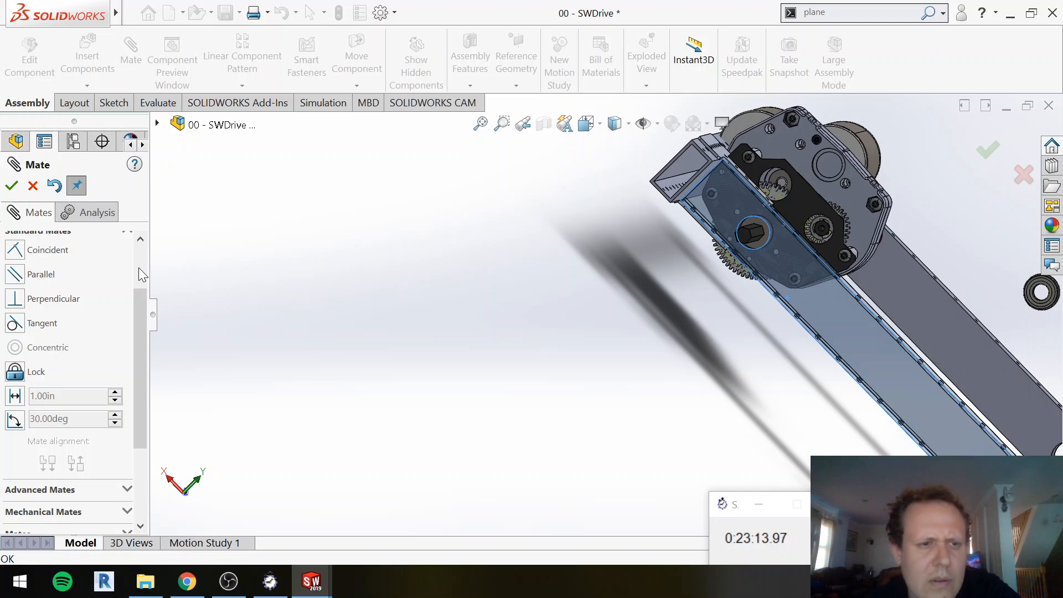
{"action": "left_click", "coordinate": [139, 268]}
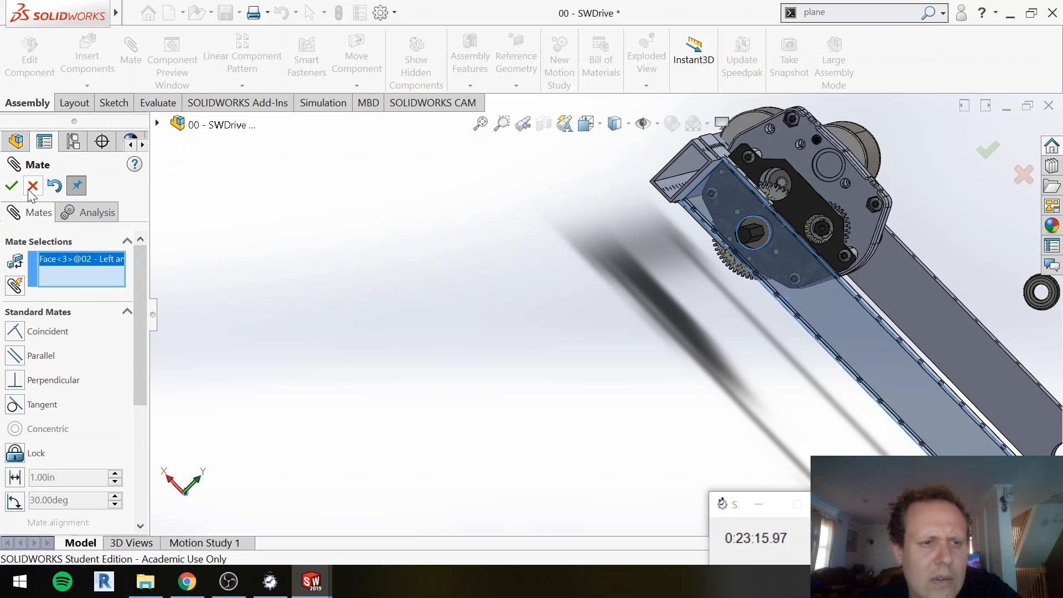
{"action": "key", "text": "Escape"}
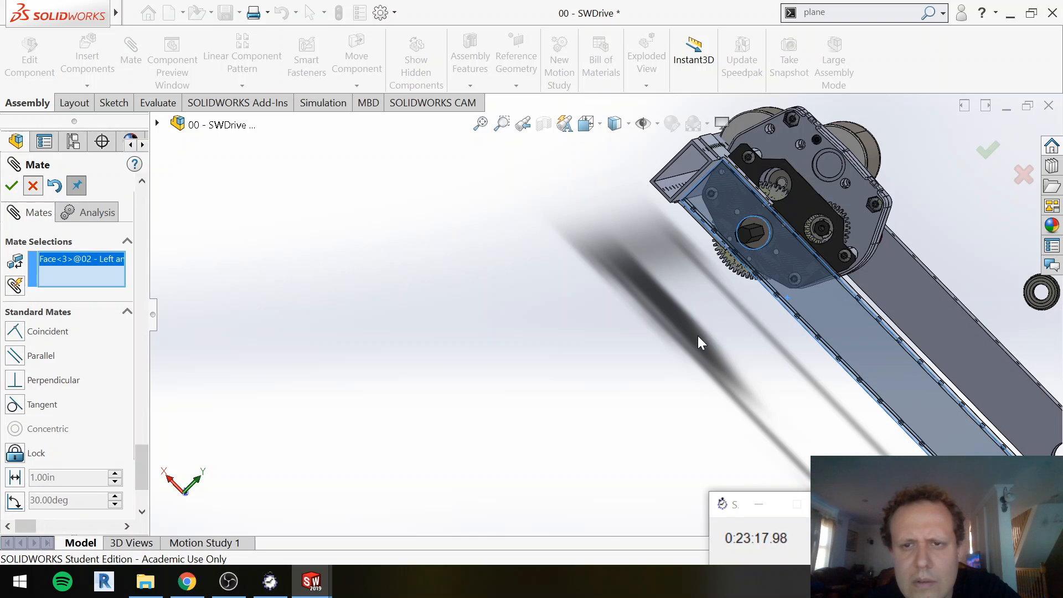
Step: Open the 02 - Left and Right Rail part holding the gearbox shaft in its own window
{"action": "left_click", "coordinate": [822, 291]}
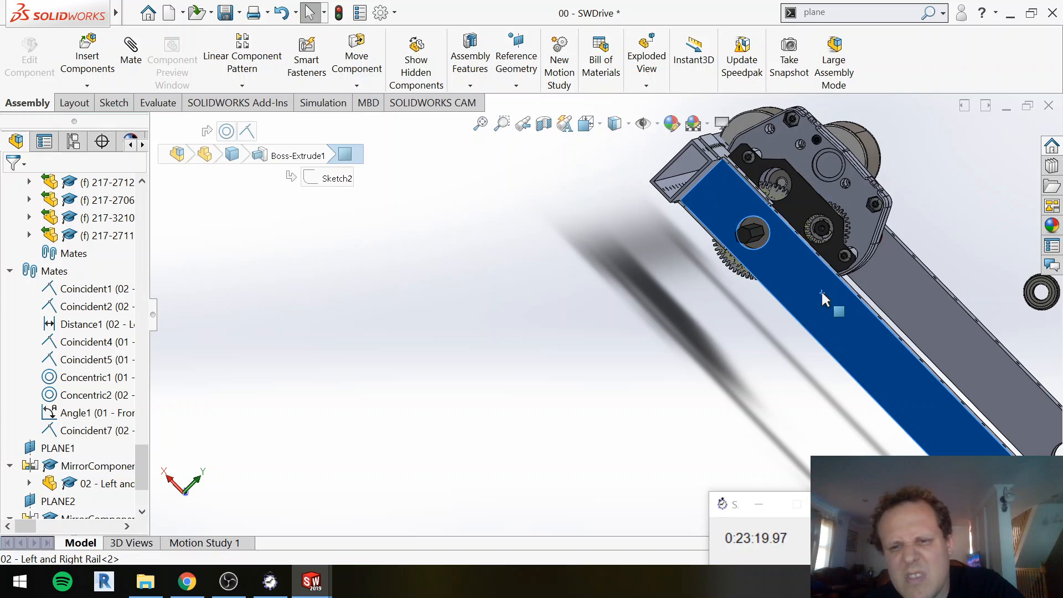
{"action": "right_click", "coordinate": [822, 291]}
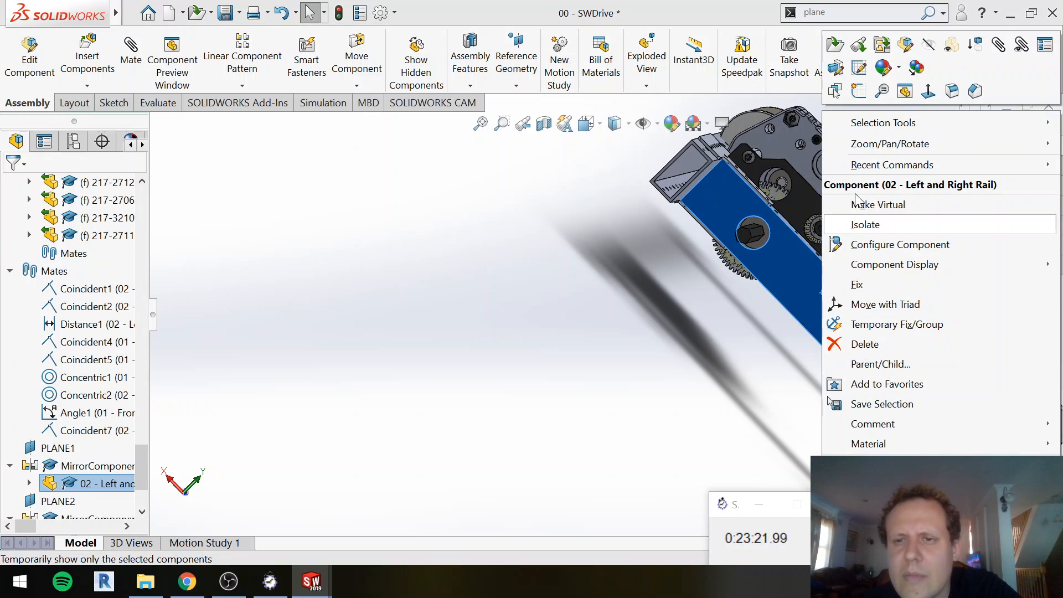
{"action": "left_click", "coordinate": [843, 51]}
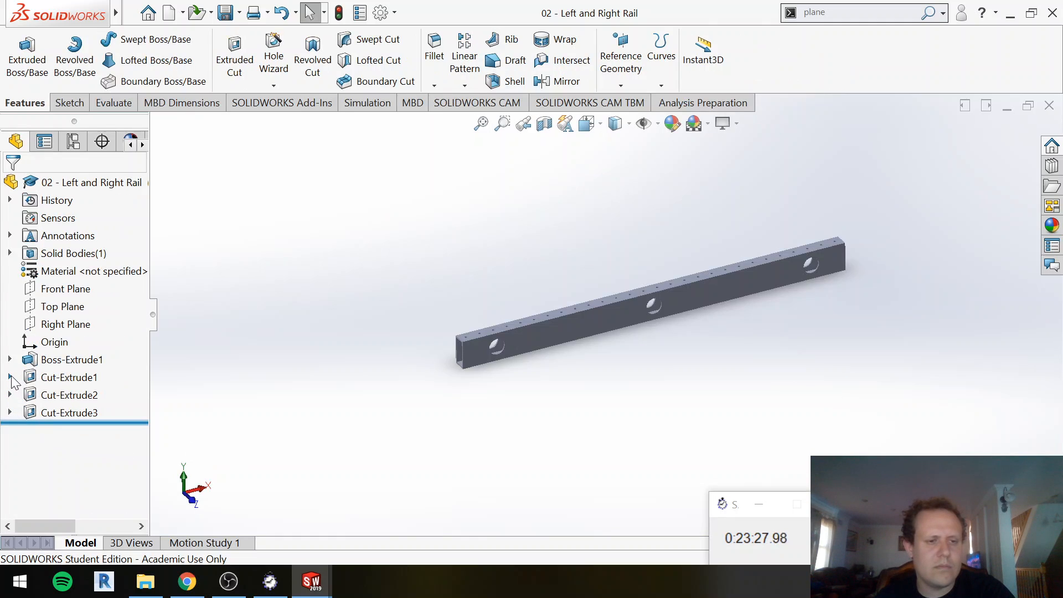
Step: Open Sketch5 under Cut-Extrude3, which defines the rail's three large holes, for editing
{"action": "left_click", "coordinate": [10, 378]}
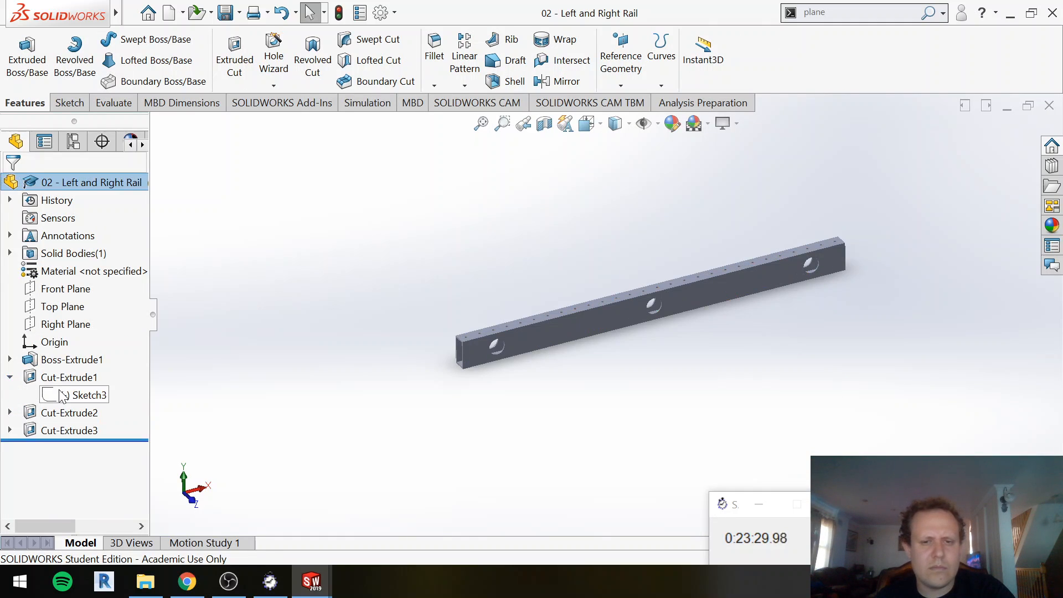
{"action": "left_click", "coordinate": [10, 431]}
{"action": "left_click", "coordinate": [61, 449]}
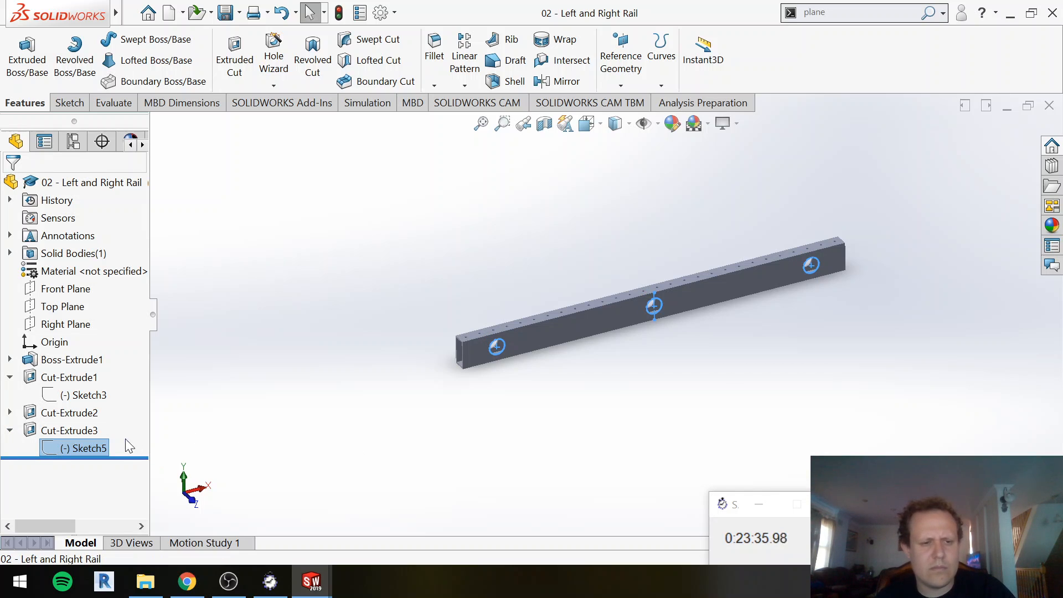
{"action": "right_click", "coordinate": [96, 450]}
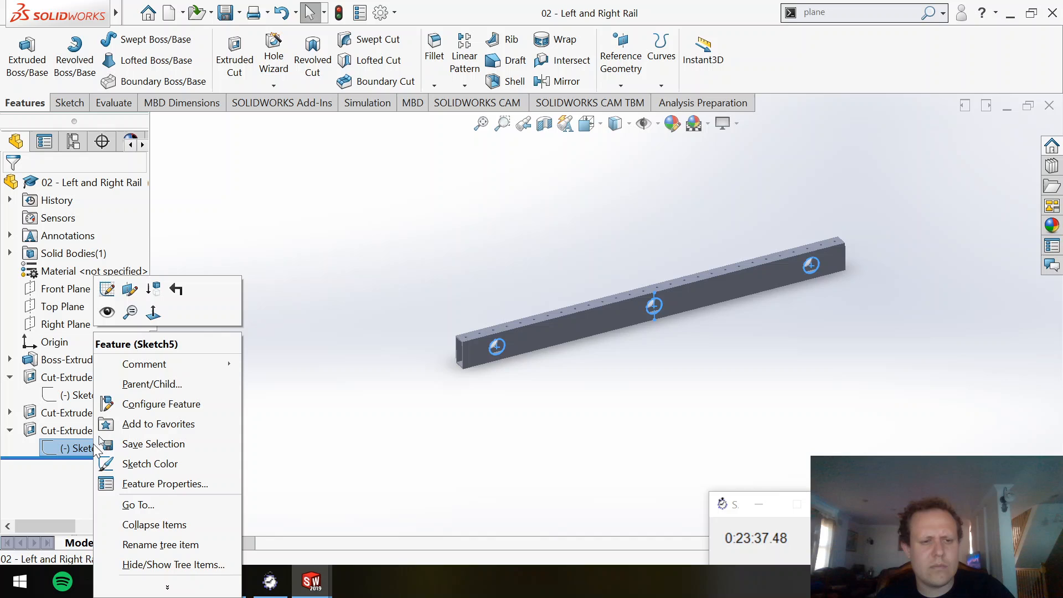
{"action": "left_click", "coordinate": [111, 287]}
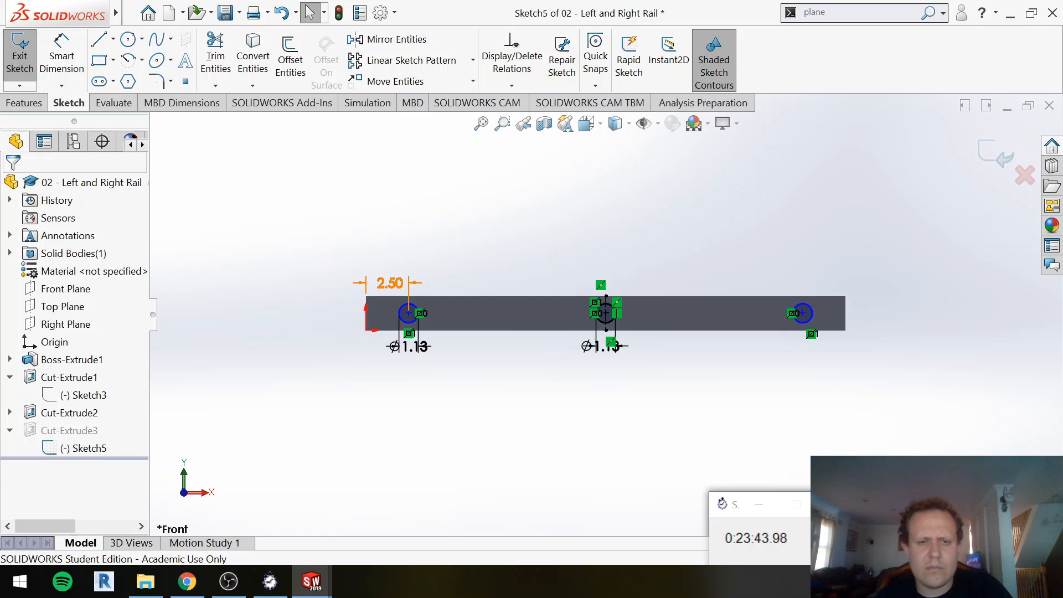
Step: Set the distance from the rail's end to the center of the nearest large hole to 3.50 in and rebuild the part
{"action": "left_click", "coordinate": [390, 283]}
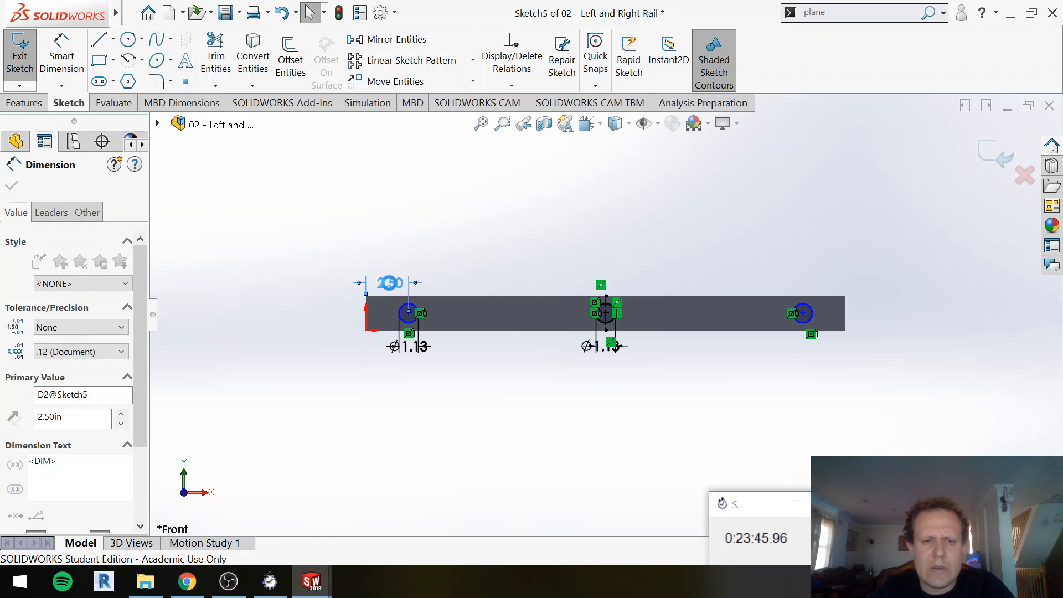
{"action": "double_click", "coordinate": [391, 283]}
{"action": "type", "text": "3.5"}
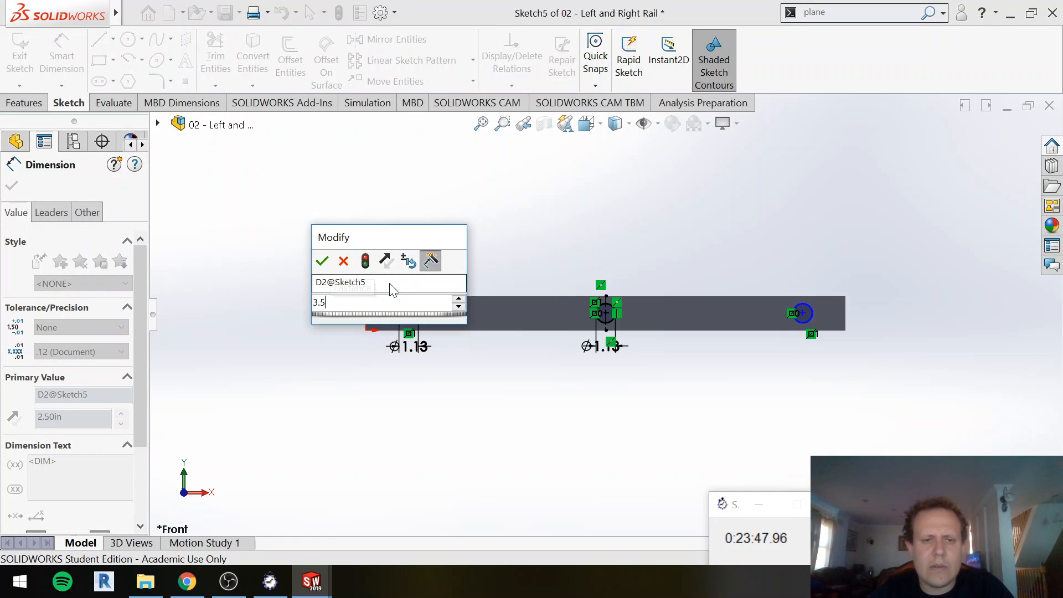
{"action": "key", "text": "Return"}
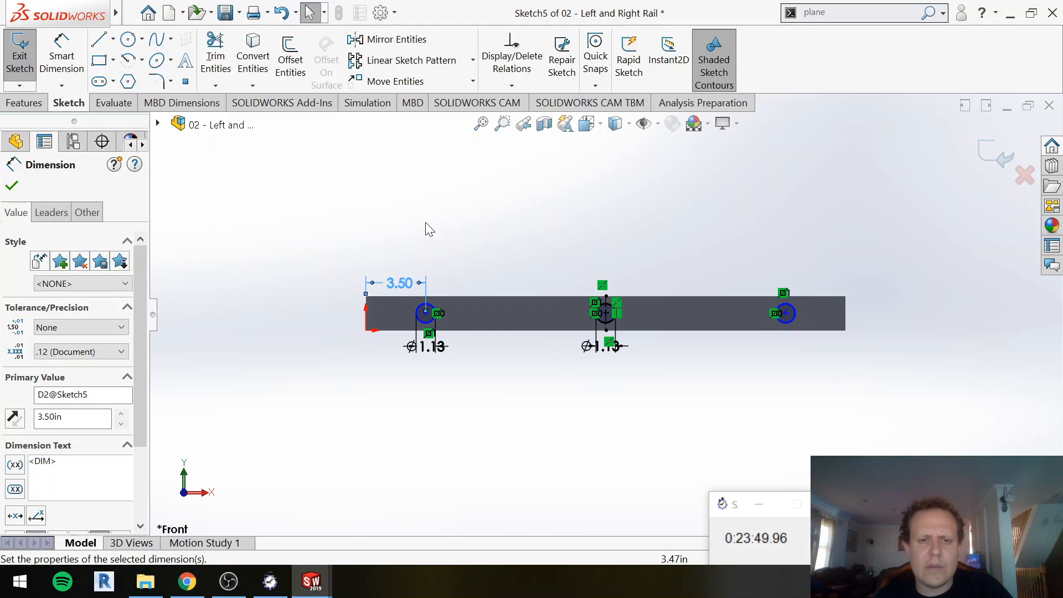
{"action": "left_click", "coordinate": [426, 223]}
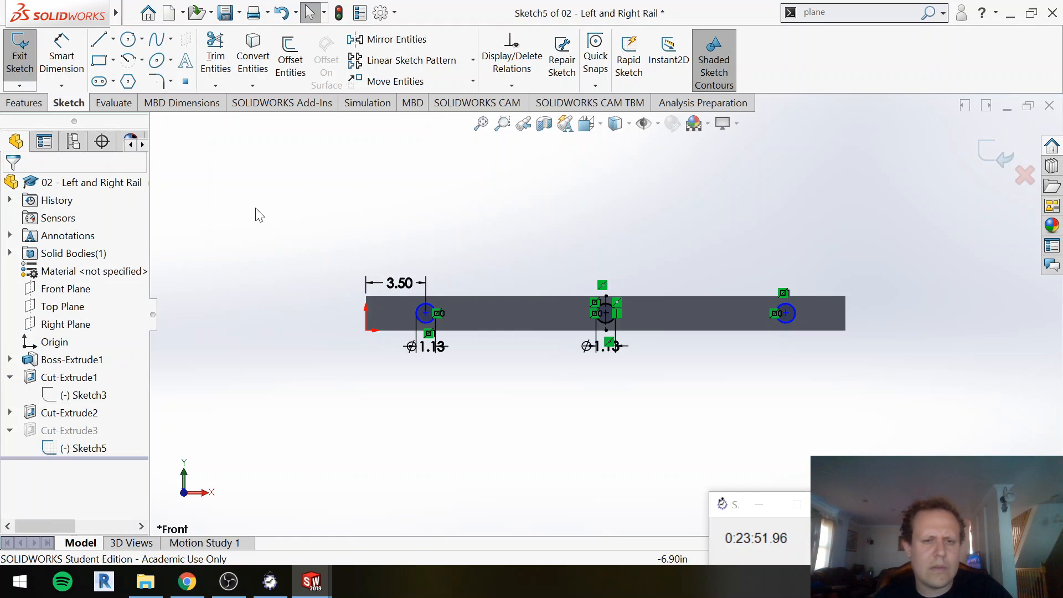
{"action": "key", "text": "ctrl+b"}
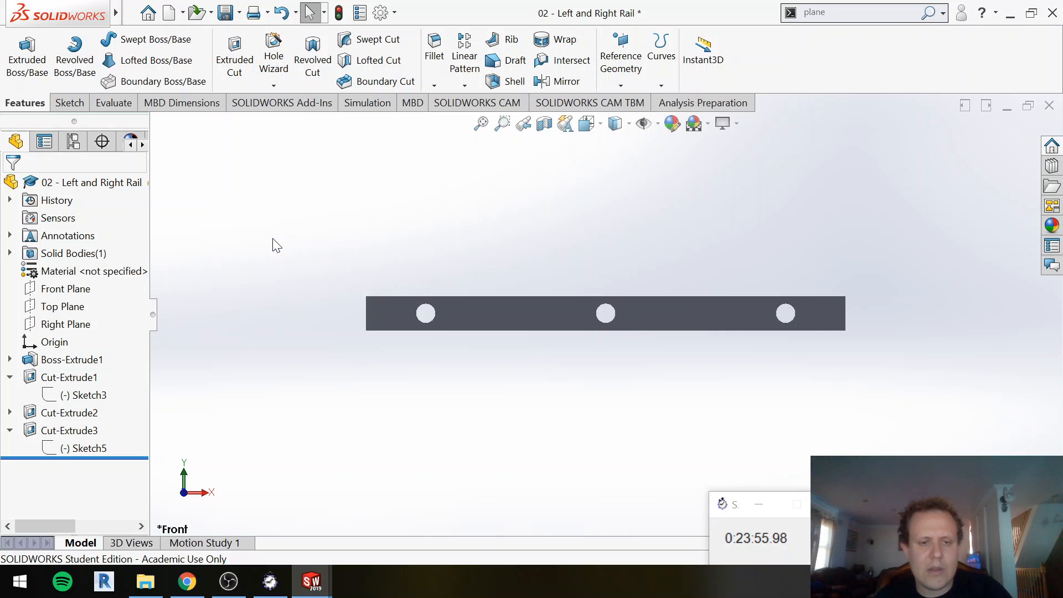
Step: Switch to the 00 - SWDrive assembly and rebuild it with the modified rail
{"action": "mouse_move", "coordinate": [311, 582]}
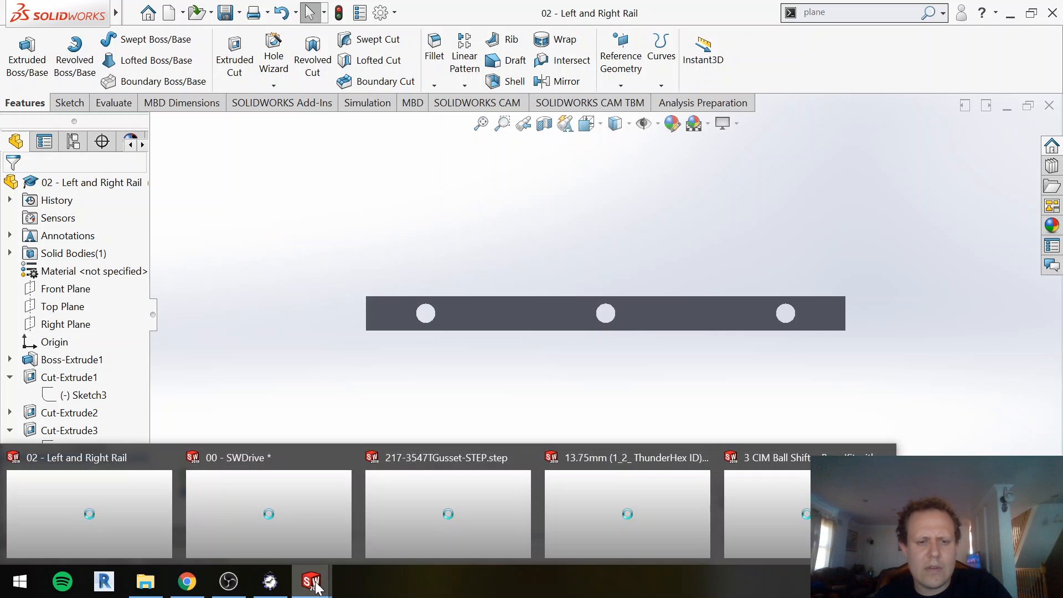
{"action": "mouse_move", "coordinate": [307, 541]}
{"action": "mouse_move", "coordinate": [94, 457]}
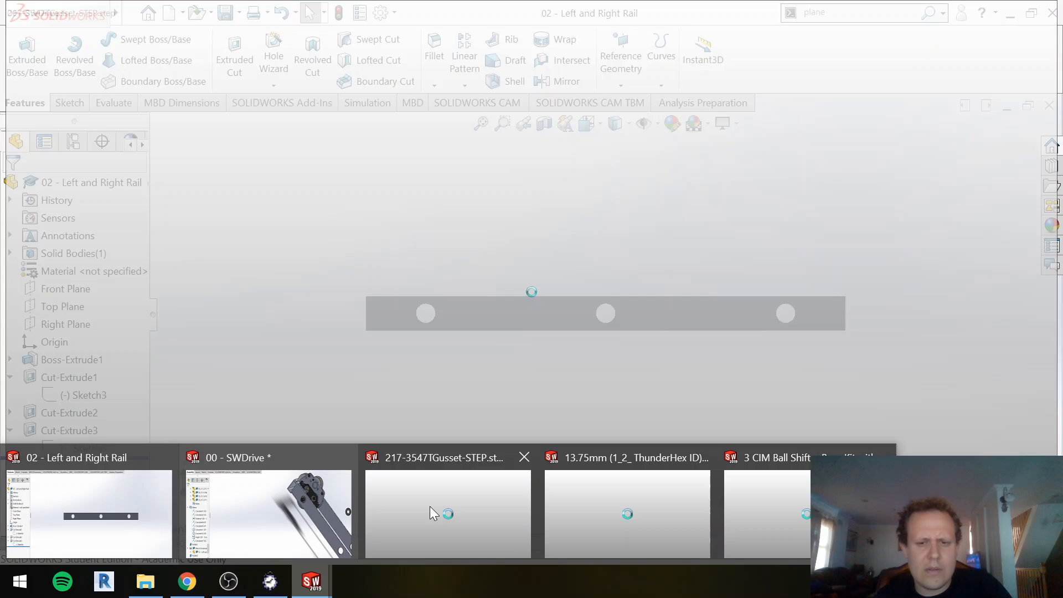
{"action": "mouse_move", "coordinate": [430, 506]}
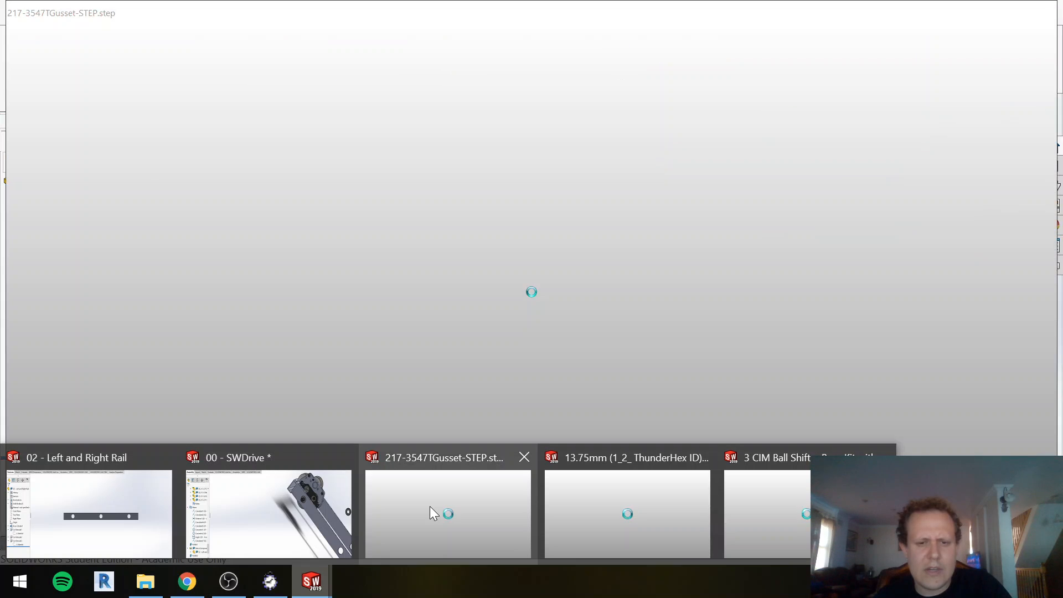
{"action": "left_click", "coordinate": [323, 519]}
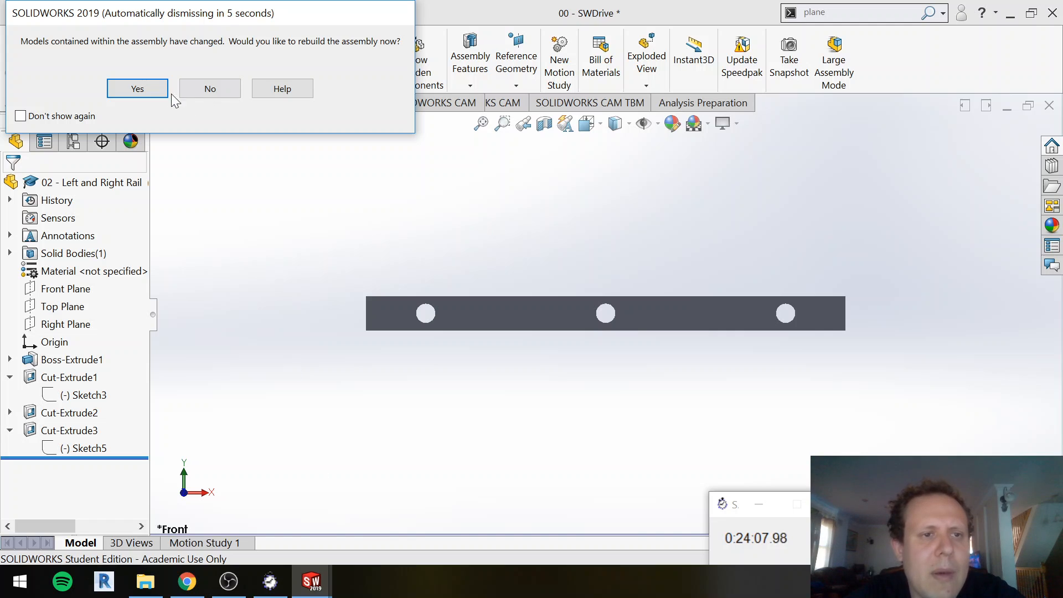
{"action": "left_click", "coordinate": [137, 90]}
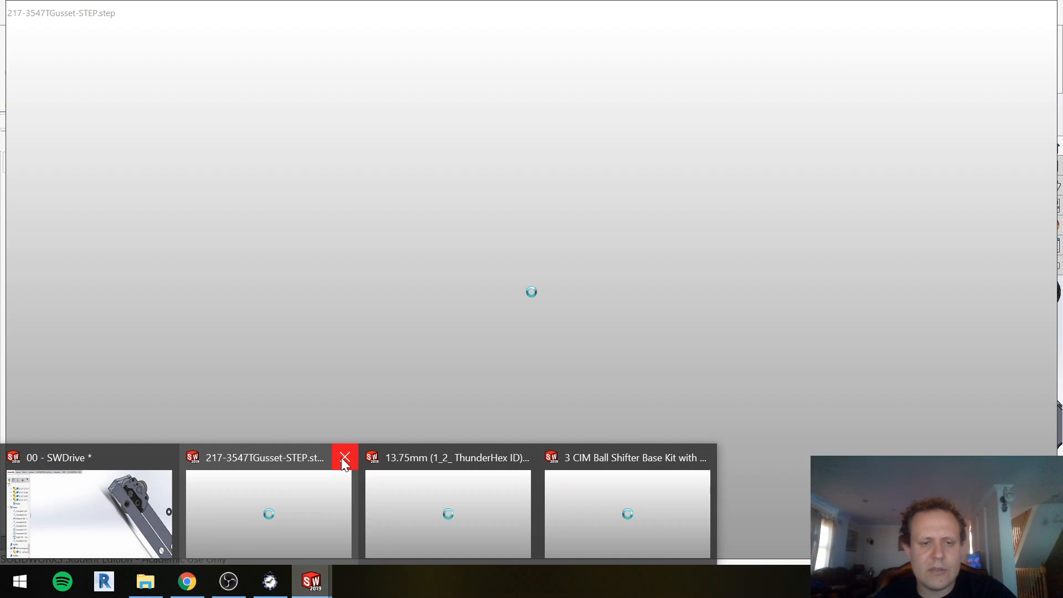
Step: Close the 217-3547TGusset-STEP and 13.75mm flanged bearing windows, and try to close the 3 CIM Ball Shifter Base Kit window
{"action": "left_click", "coordinate": [341, 461]}
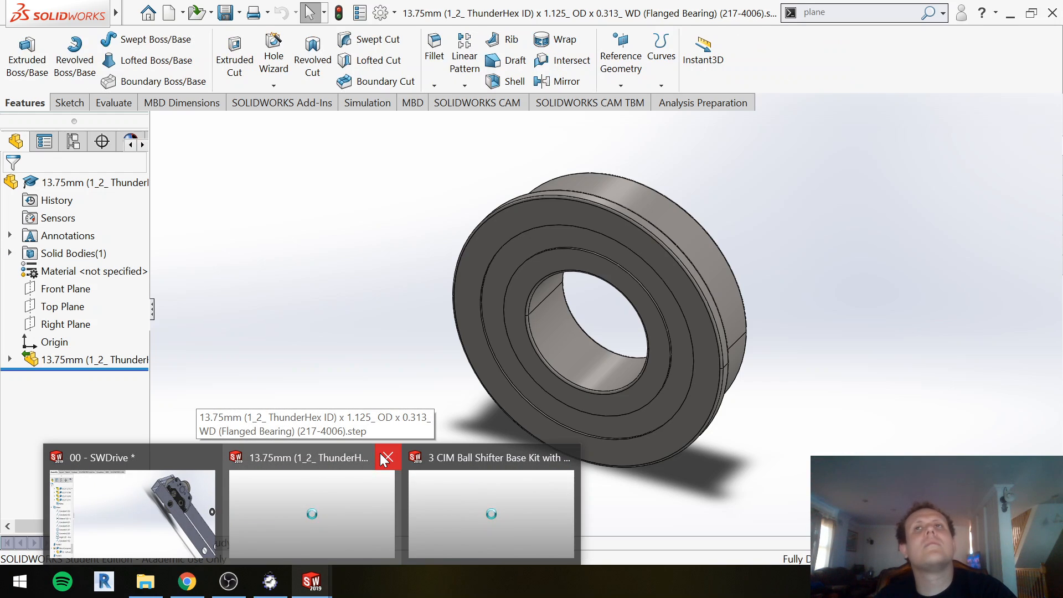
{"action": "left_click", "coordinate": [383, 458]}
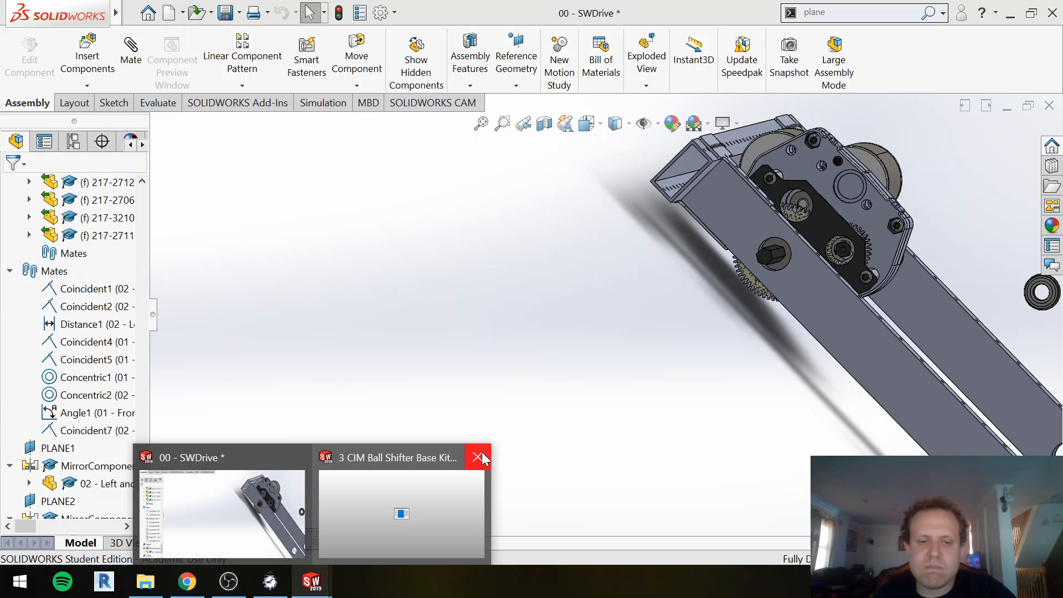
{"action": "left_click", "coordinate": [478, 458]}
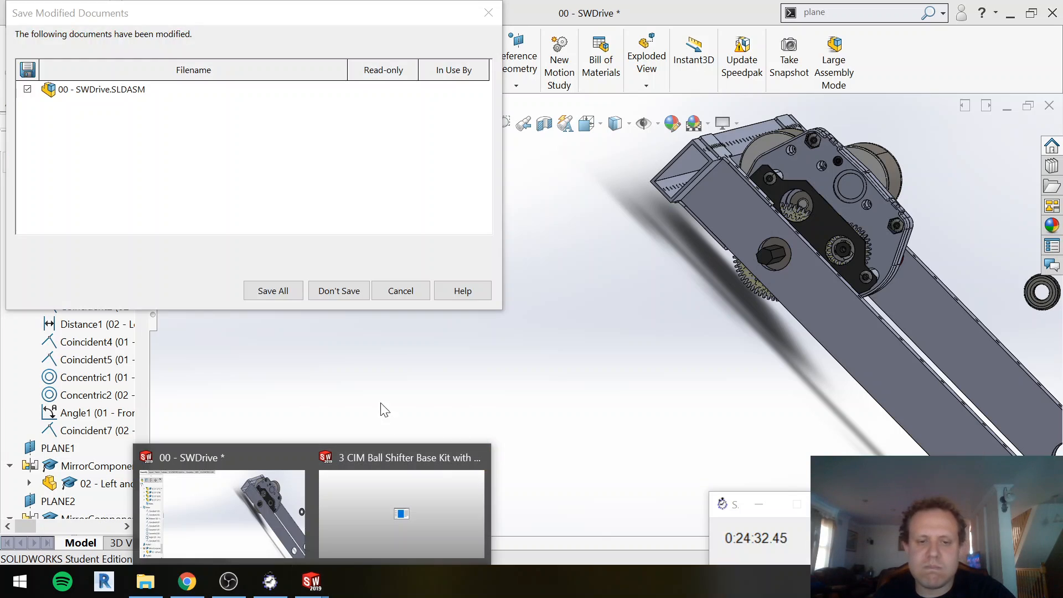
Step: Save the 00 - SWDrive assembly with all its modified documents, letting the running command finish
{"action": "left_click", "coordinate": [266, 291]}
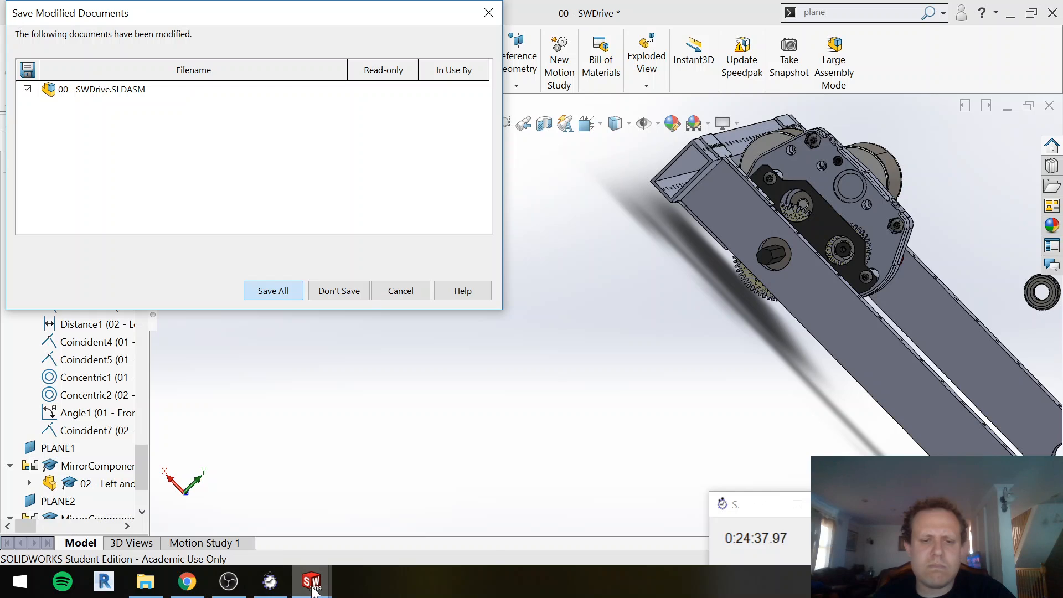
{"action": "mouse_move", "coordinate": [313, 588]}
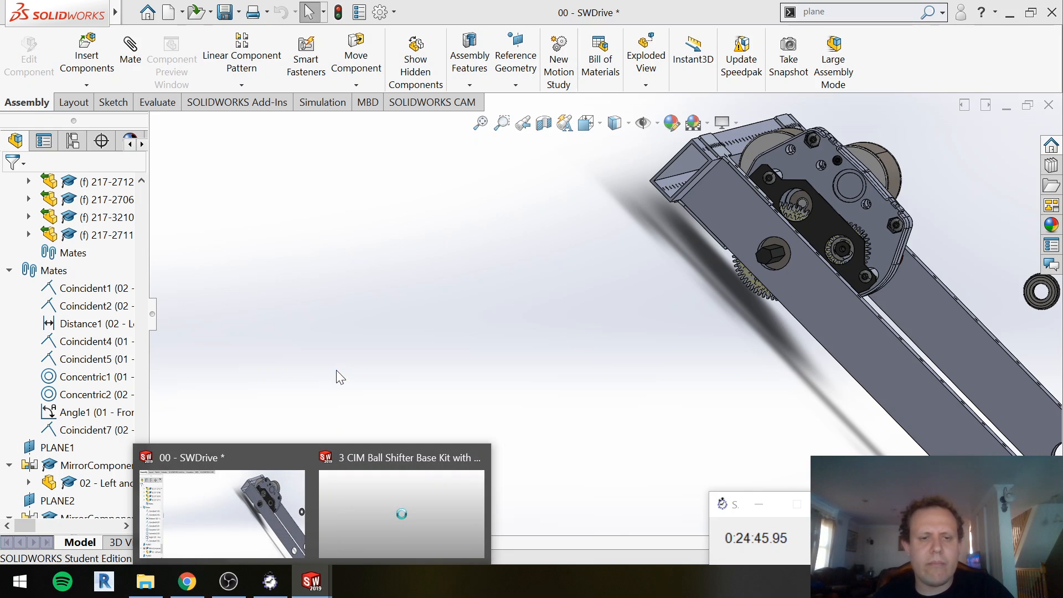
{"action": "left_click", "coordinate": [370, 477]}
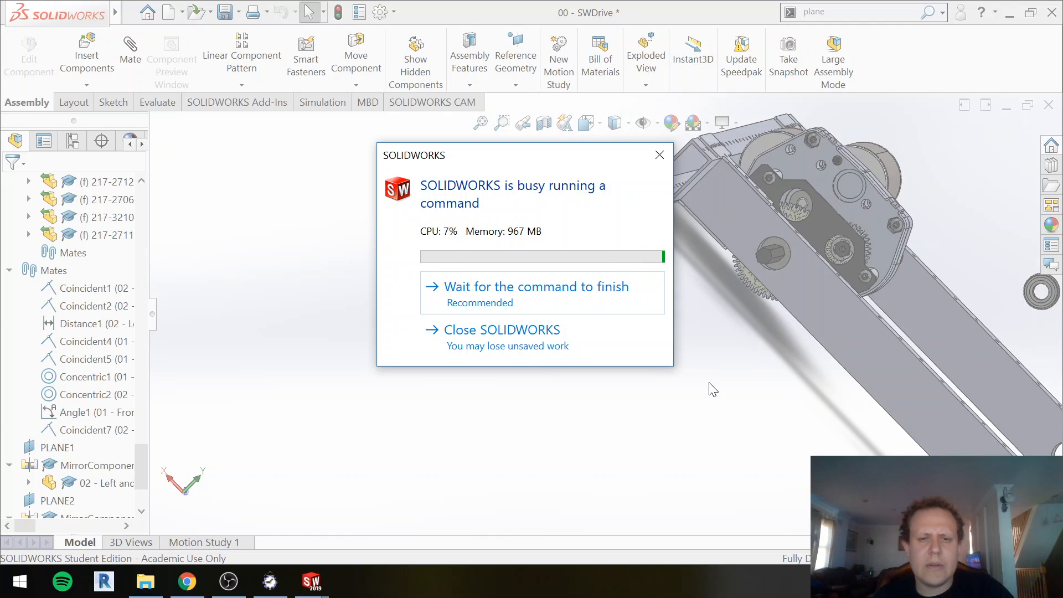
{"action": "left_click", "coordinate": [539, 282]}
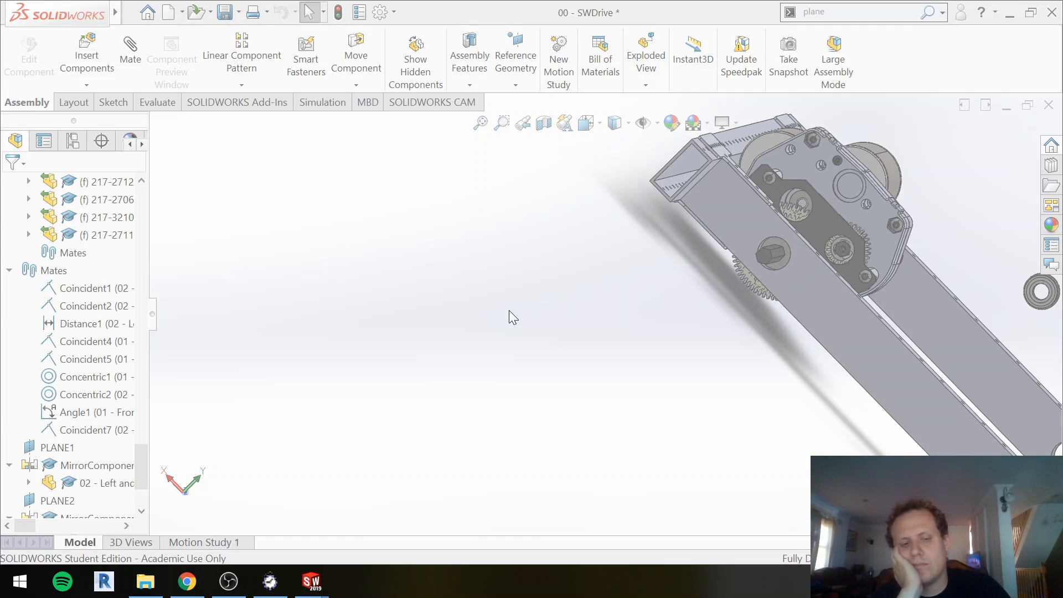
{"action": "left_click", "coordinate": [270, 581]}
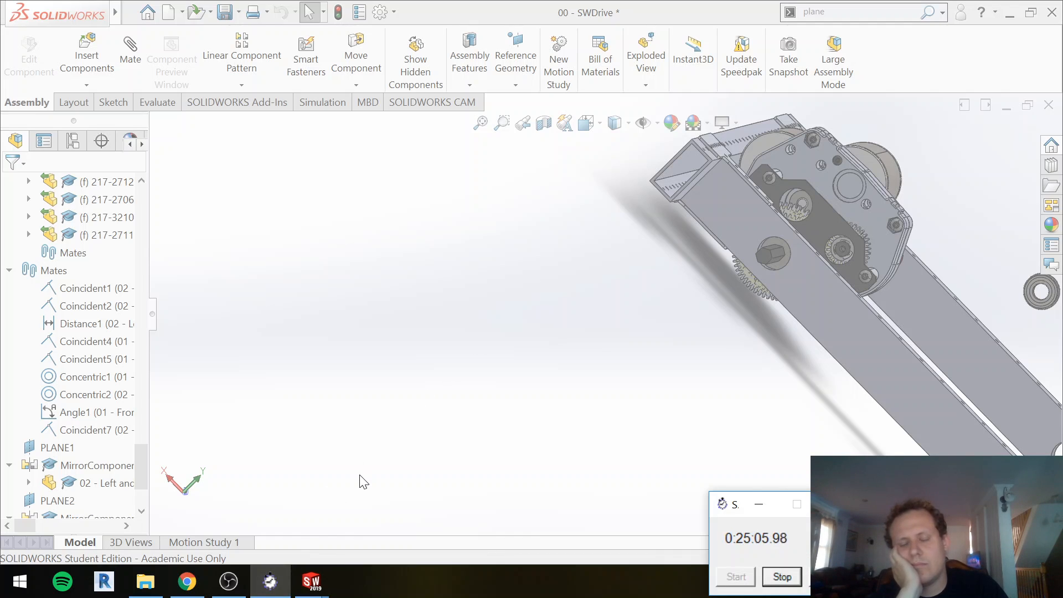
{"action": "key", "text": "ctrl+s"}
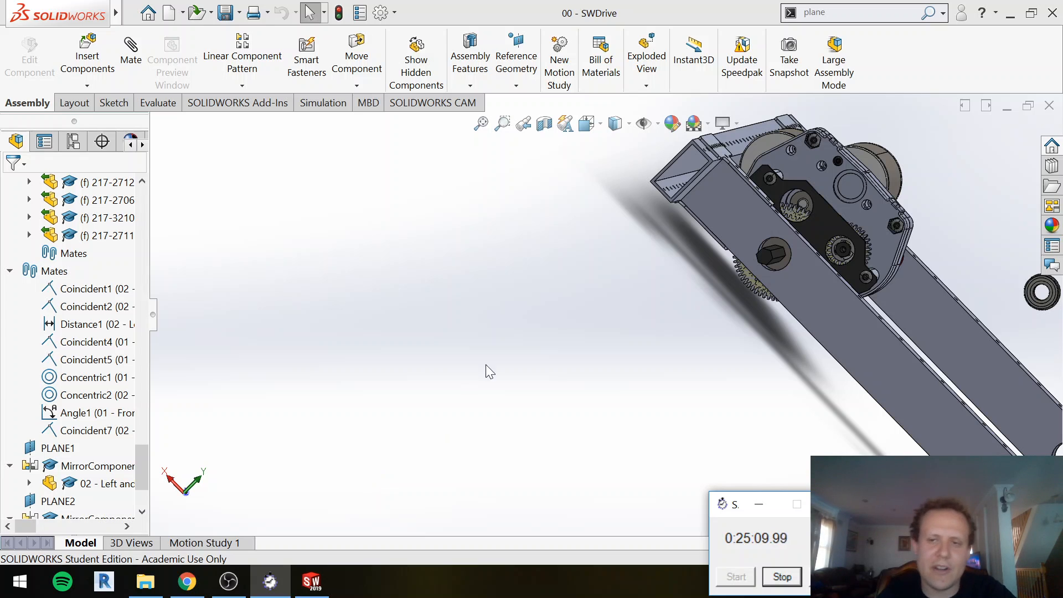
Step: Mirror the 3 CIM Ball Shifter gearbox about PLANE1 onto the opposite side rail with Mirror Components
{"action": "scroll", "coordinate": [949, 234], "scroll_direction": "down", "scroll_amount": 1}
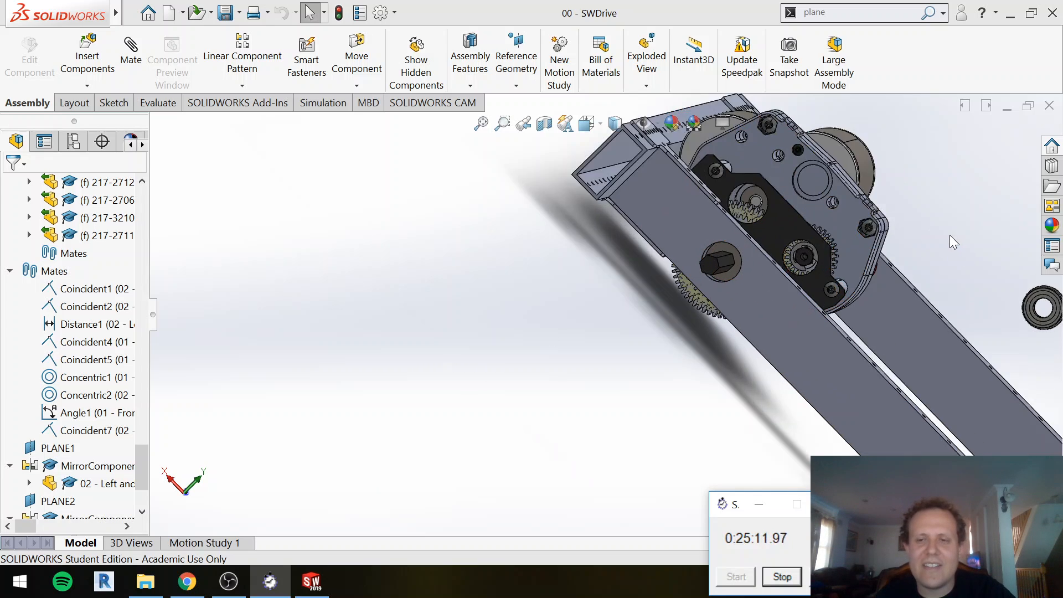
{"action": "scroll", "coordinate": [949, 235], "scroll_direction": "up", "scroll_amount": 3}
{"action": "middle_click_drag", "start_coordinate": [788, 355], "coordinate": [672, 397]}
{"action": "middle_click_drag", "start_coordinate": [703, 287], "coordinate": [768, 297]}
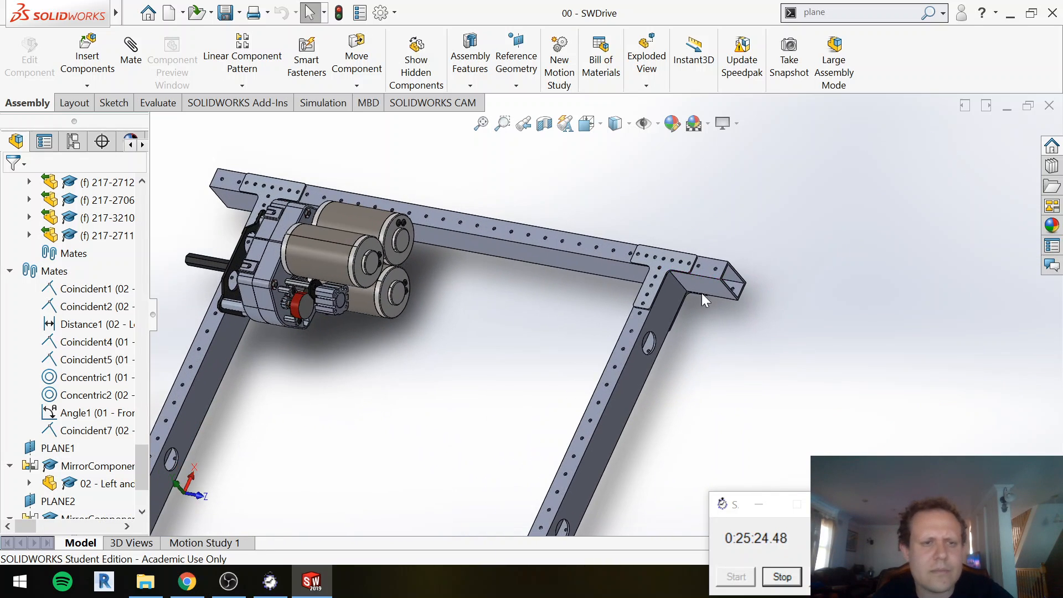
{"action": "left_click", "coordinate": [241, 84]}
{"action": "left_click", "coordinate": [248, 222]}
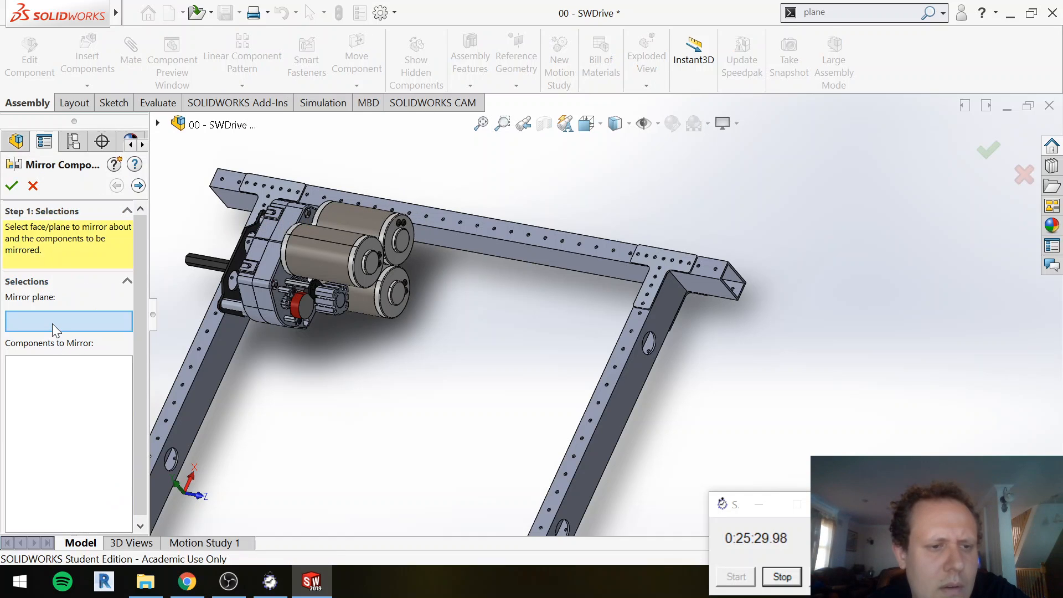
{"action": "left_click", "coordinate": [158, 123]}
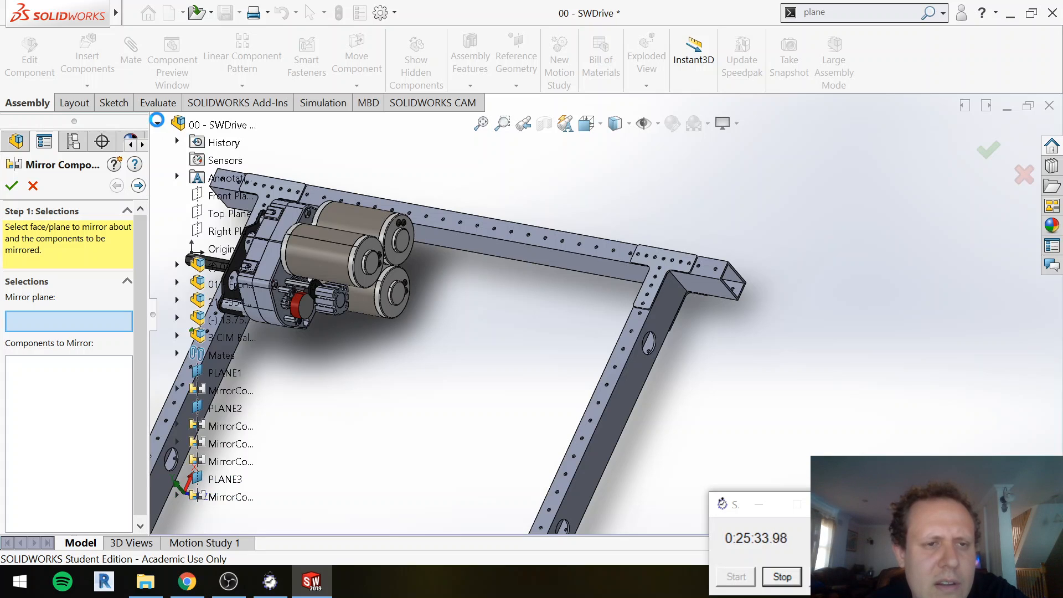
{"action": "left_click", "coordinate": [205, 371]}
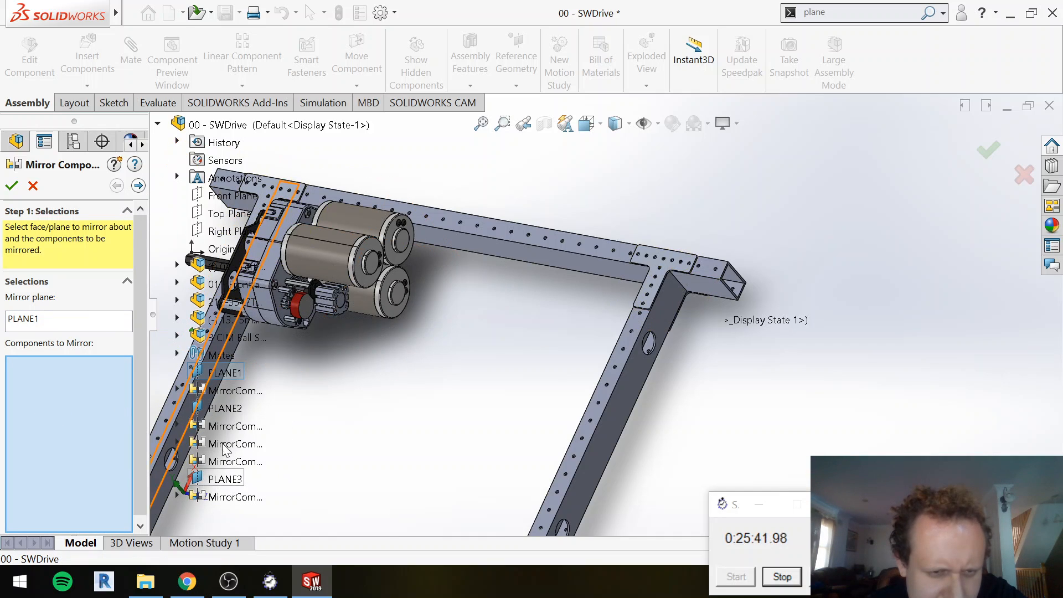
{"action": "left_click", "coordinate": [221, 337]}
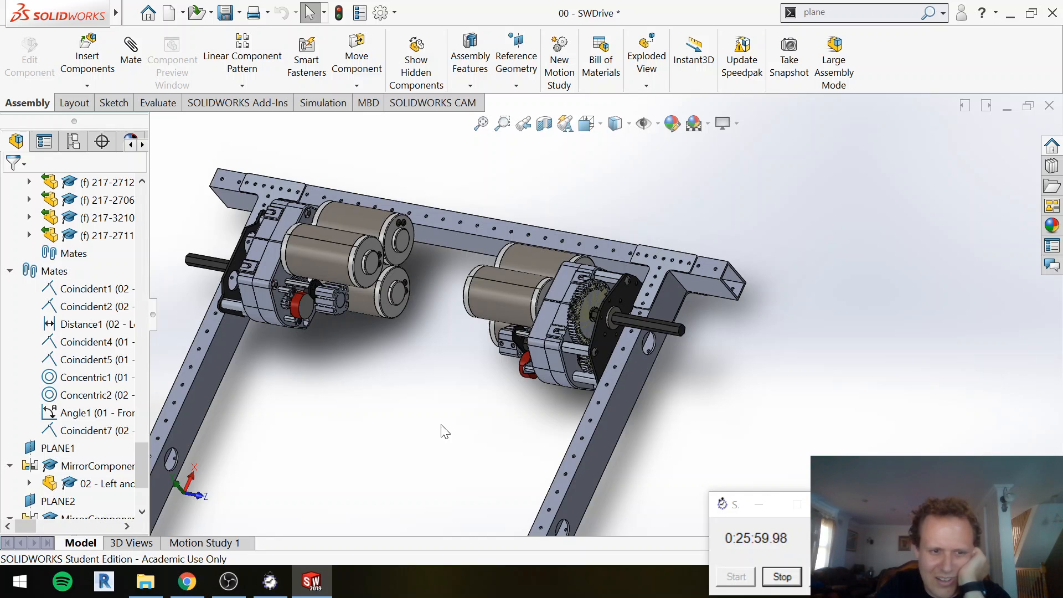
Step: Examine the mirrored 3 CIM Ball Shifter Base Kit's components, mates and annotations in the assembly's feature tree
{"action": "left_click", "coordinate": [519, 310]}
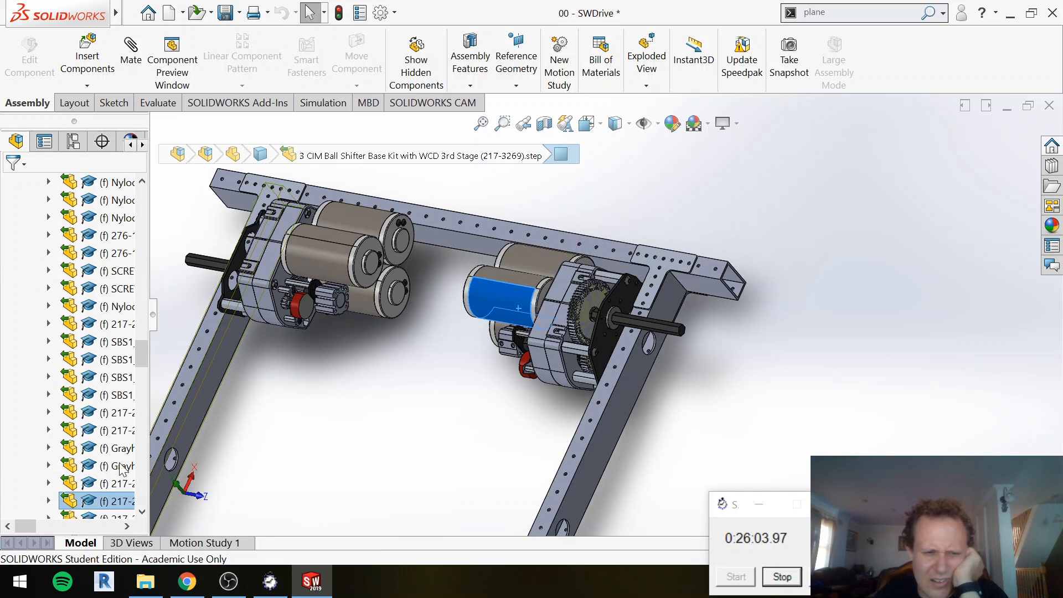
{"action": "scroll", "coordinate": [111, 443], "scroll_direction": "down", "scroll_amount": 10}
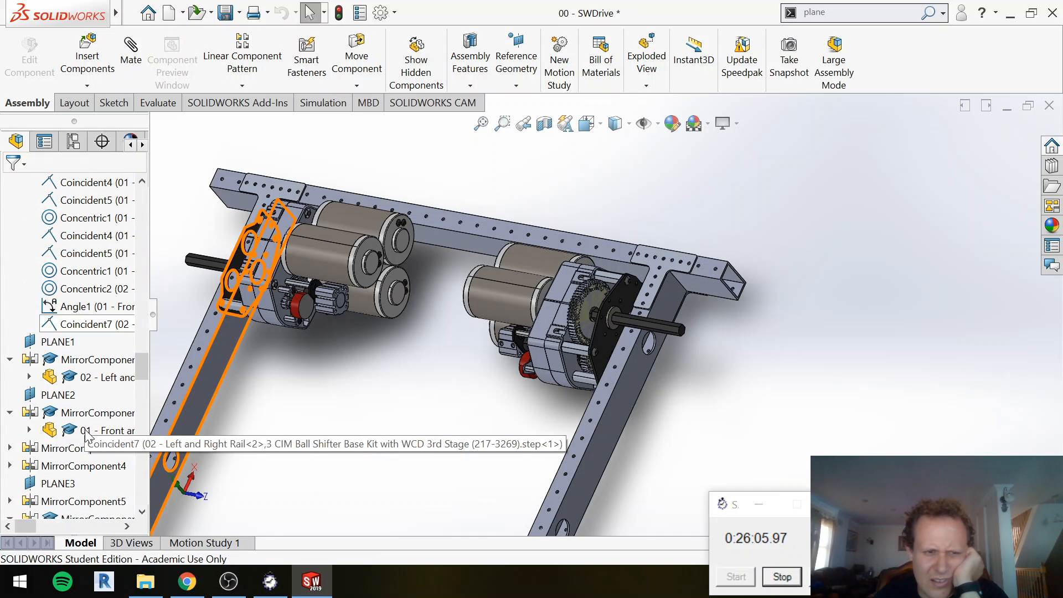
{"action": "scroll", "coordinate": [85, 438], "scroll_direction": "up", "scroll_amount": 6}
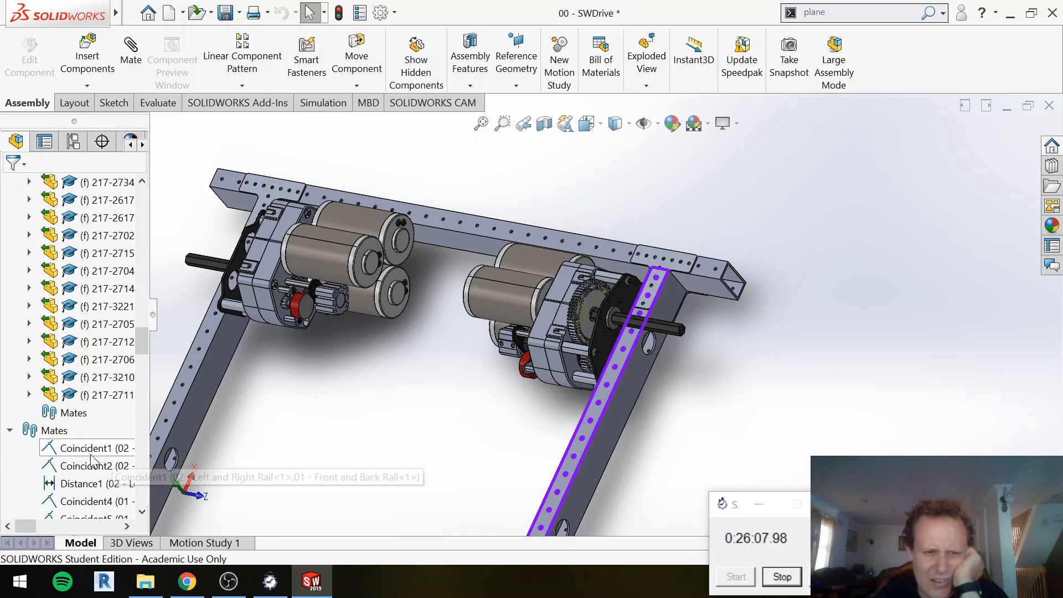
{"action": "scroll", "coordinate": [92, 460], "scroll_direction": "down", "scroll_amount": 10}
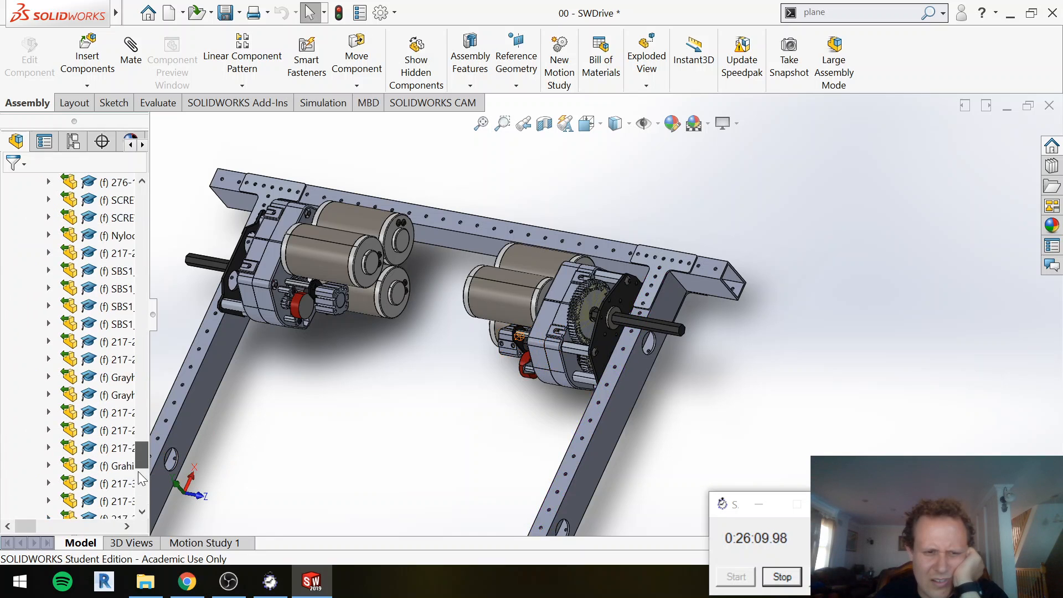
{"action": "scroll", "coordinate": [141, 479], "scroll_direction": "down", "scroll_amount": 3}
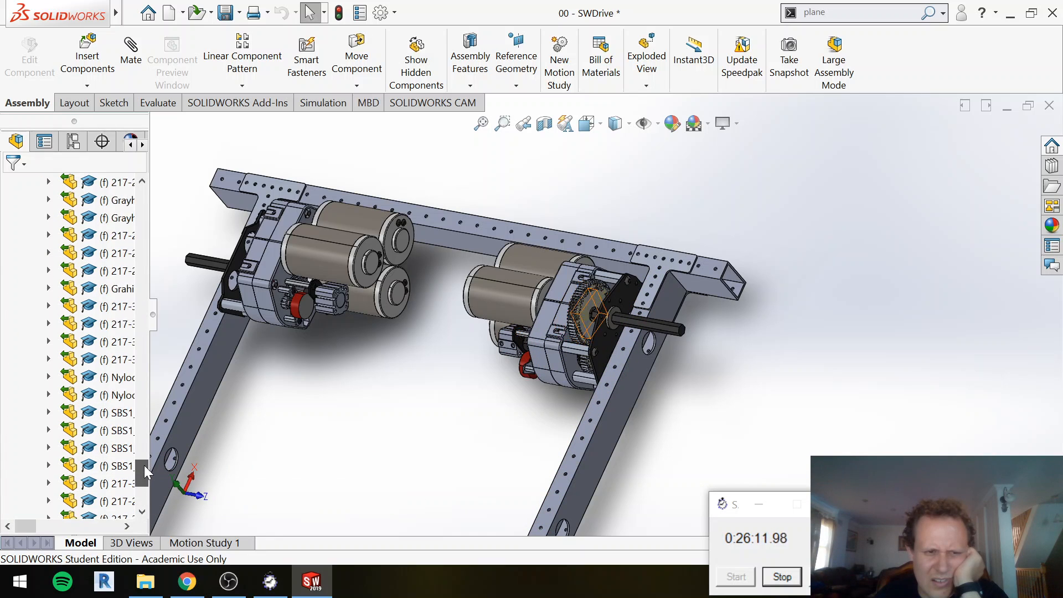
{"action": "left_click_drag", "start_coordinate": [144, 471], "coordinate": [152, 380]}
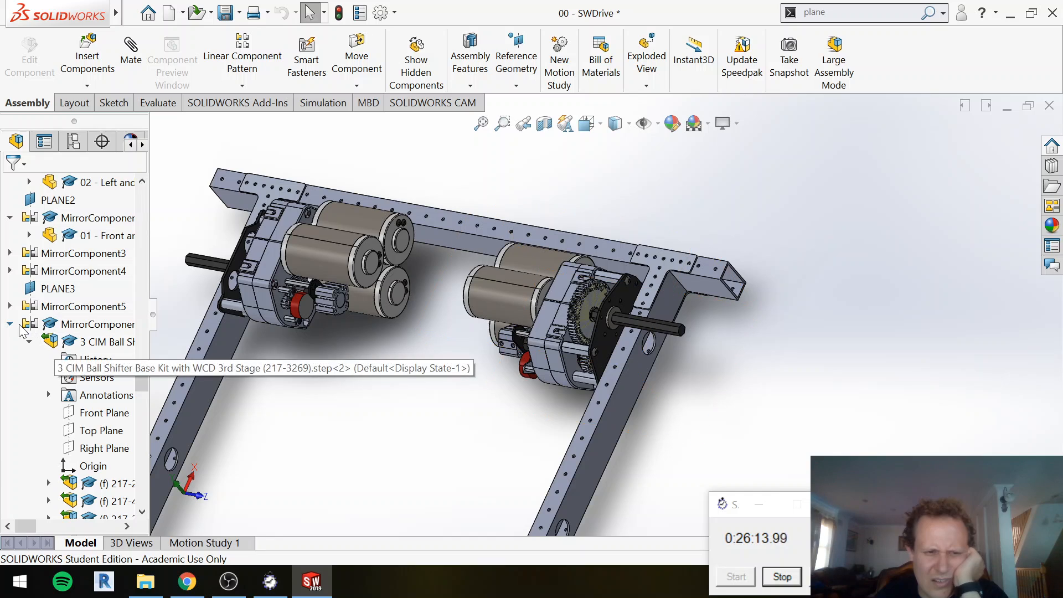
{"action": "left_click_drag", "start_coordinate": [140, 384], "coordinate": [146, 527]}
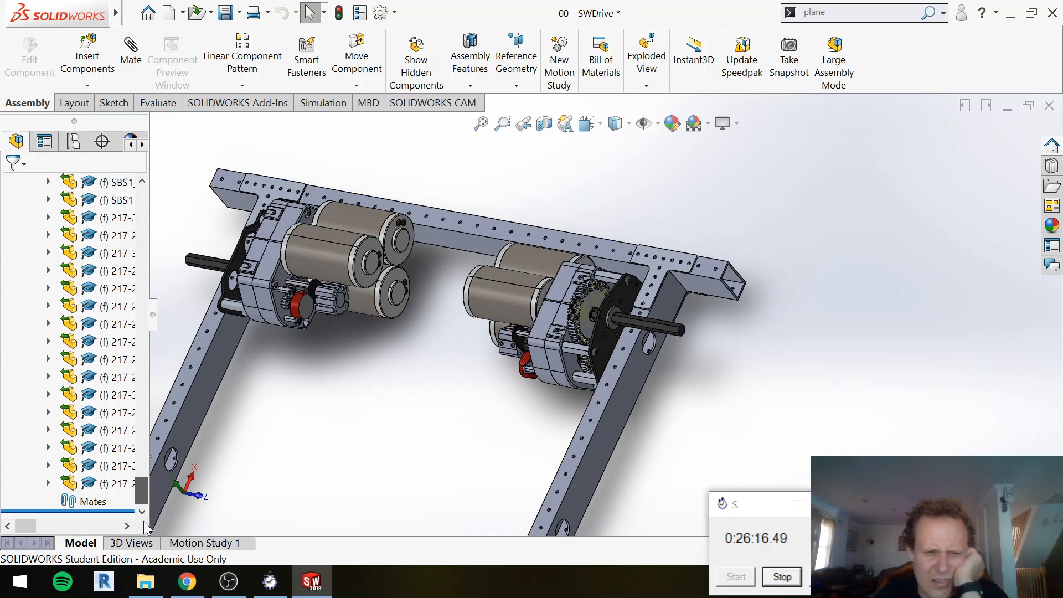
{"action": "right_click", "coordinate": [92, 504]}
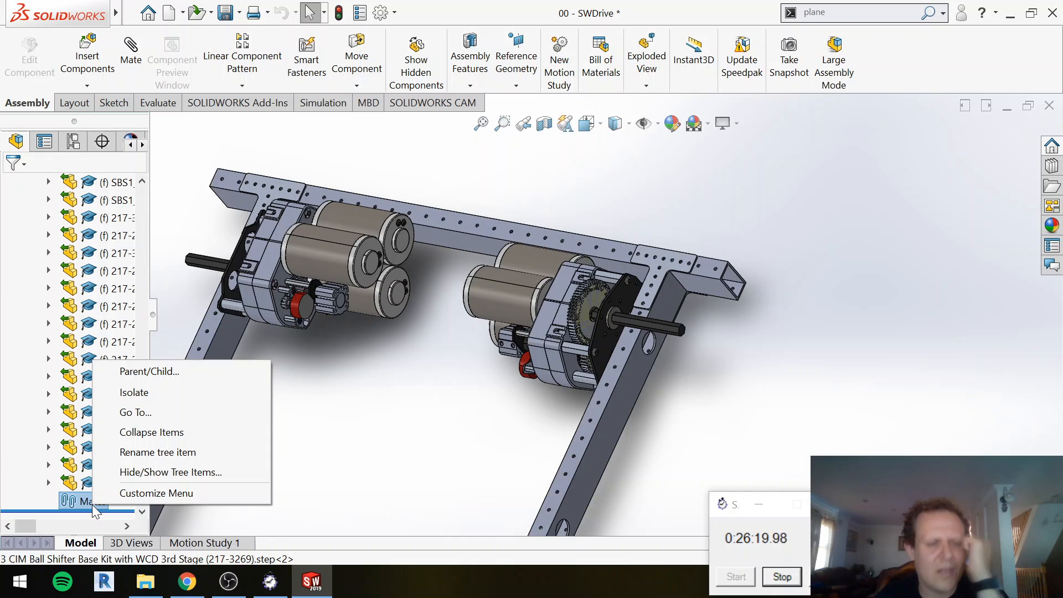
{"action": "key", "text": "Escape"}
{"action": "scroll", "coordinate": [92, 504], "scroll_direction": "up", "scroll_amount": 5}
{"action": "scroll", "coordinate": [93, 509], "scroll_direction": "up", "scroll_amount": 10}
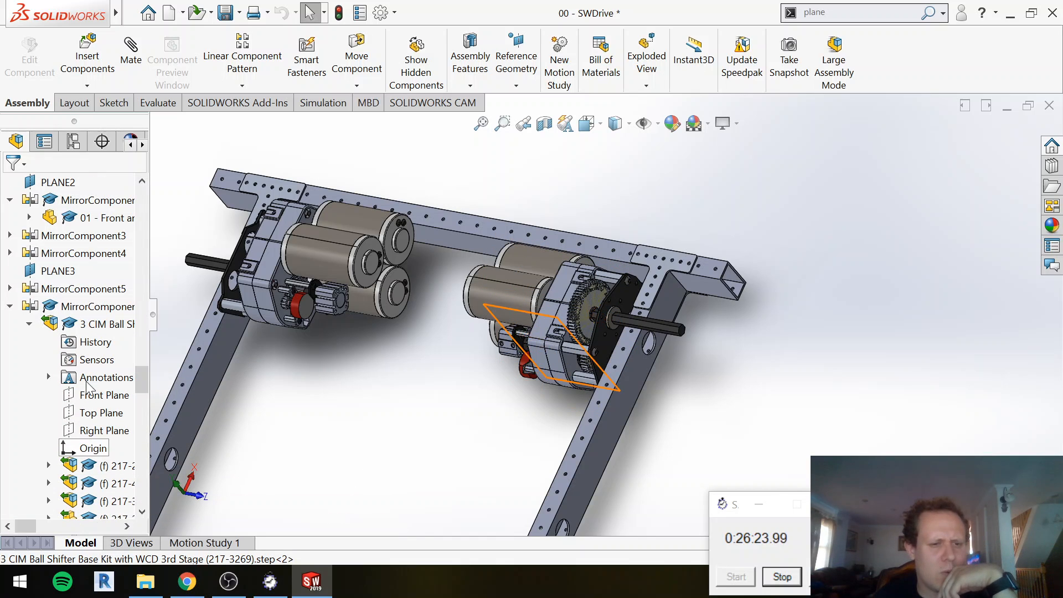
{"action": "left_click", "coordinate": [49, 377]}
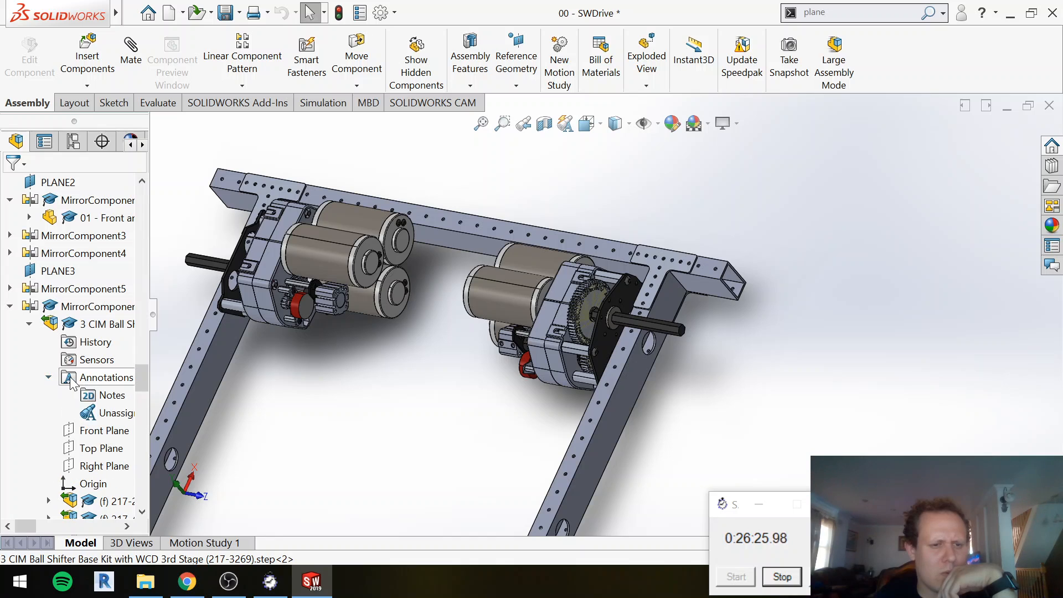
Step: Delete the mirror feature of the 3 CIM Ball Shifter gearbox together with its dependent mirrored component
{"action": "left_click", "coordinate": [49, 377]}
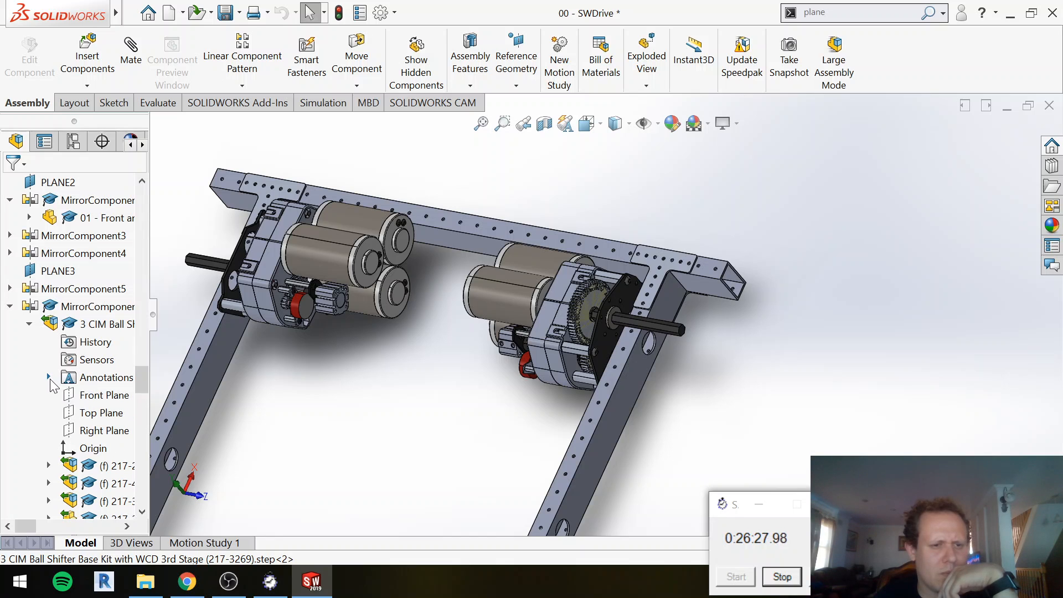
{"action": "left_click", "coordinate": [29, 324]}
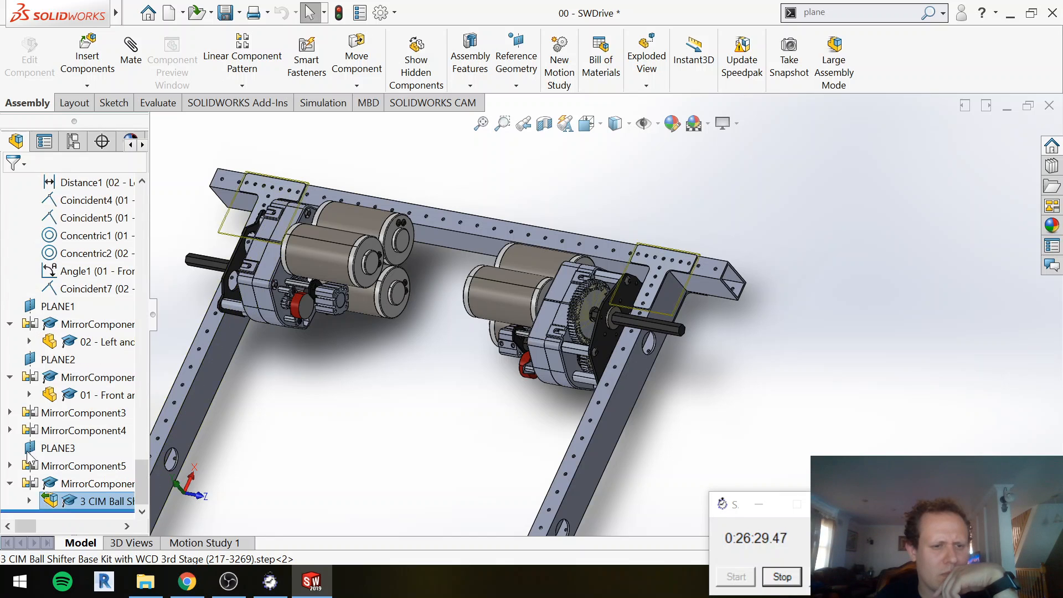
{"action": "left_click", "coordinate": [57, 485]}
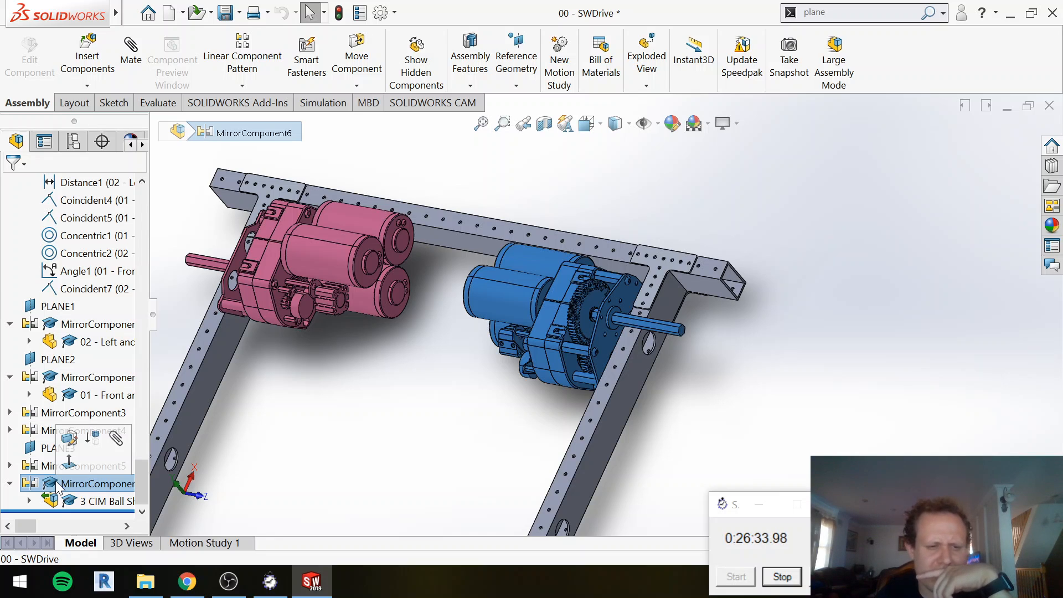
{"action": "key", "text": "Delete"}
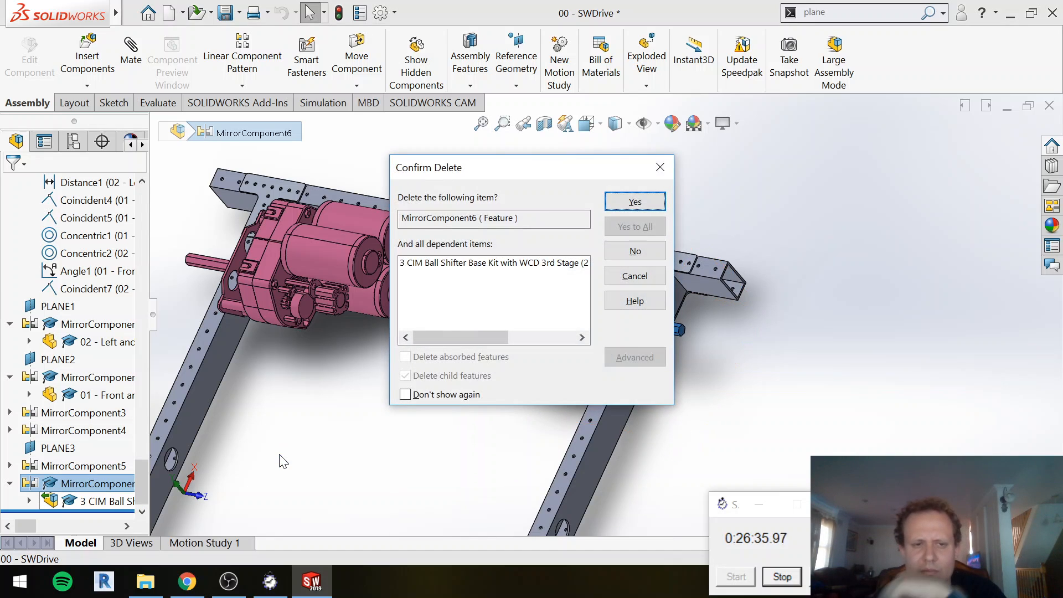
{"action": "left_click", "coordinate": [631, 202]}
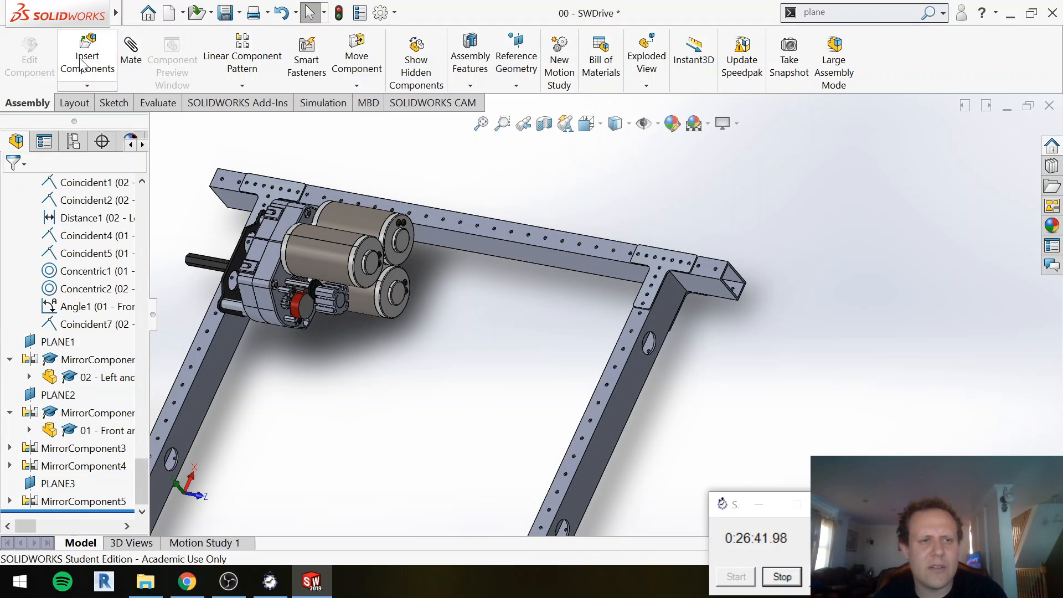
Step: Insert a second 3 CIM Ball Shifter Base Kit with WCD 3rd Stage assembly beside the side rail without a gearbox
{"action": "left_click", "coordinate": [82, 65]}
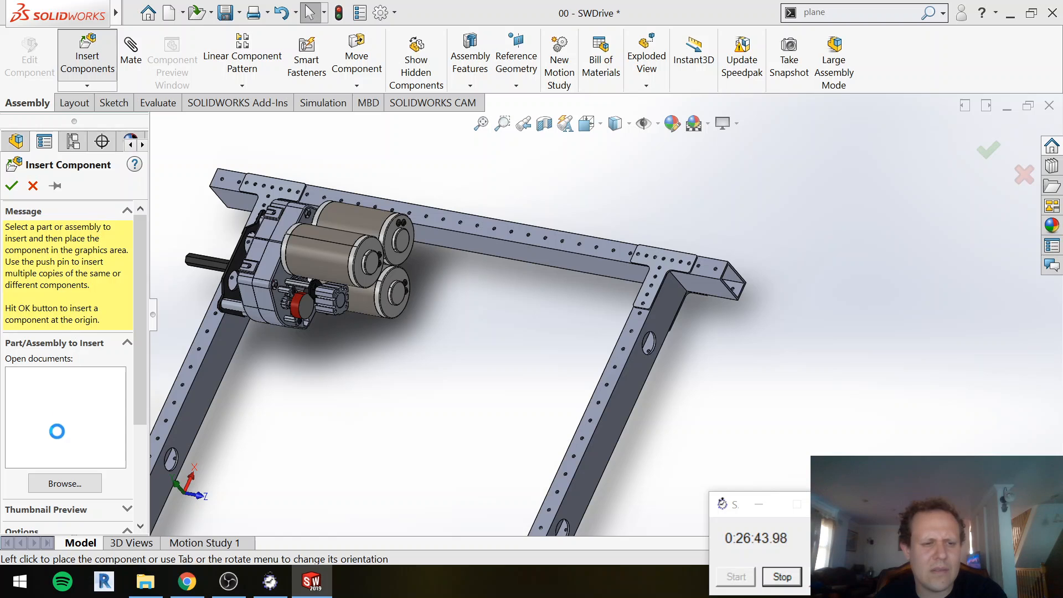
{"action": "left_click", "coordinate": [61, 483]}
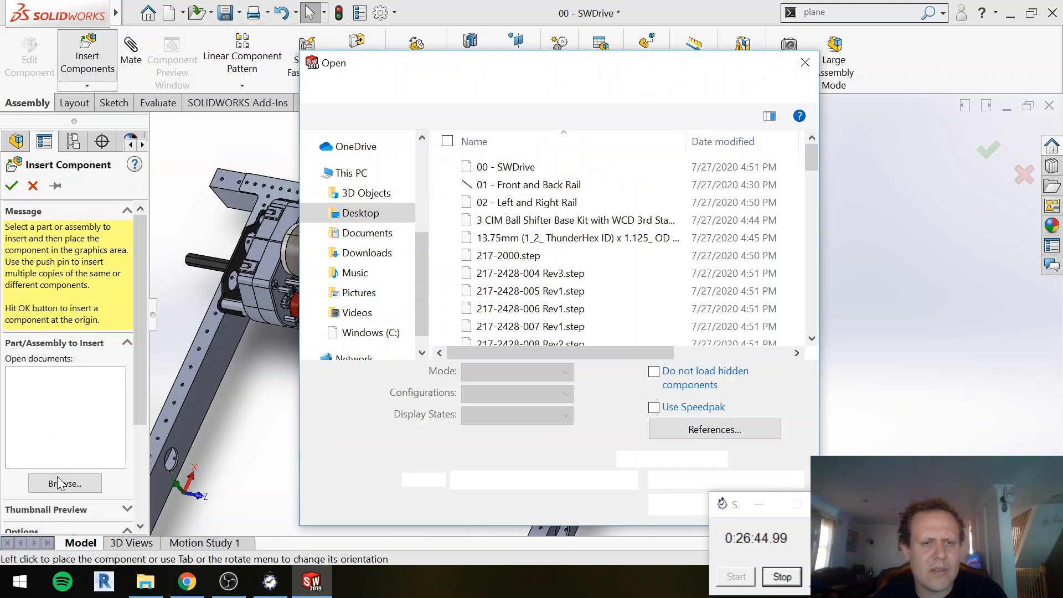
{"action": "double_click", "coordinate": [581, 221]}
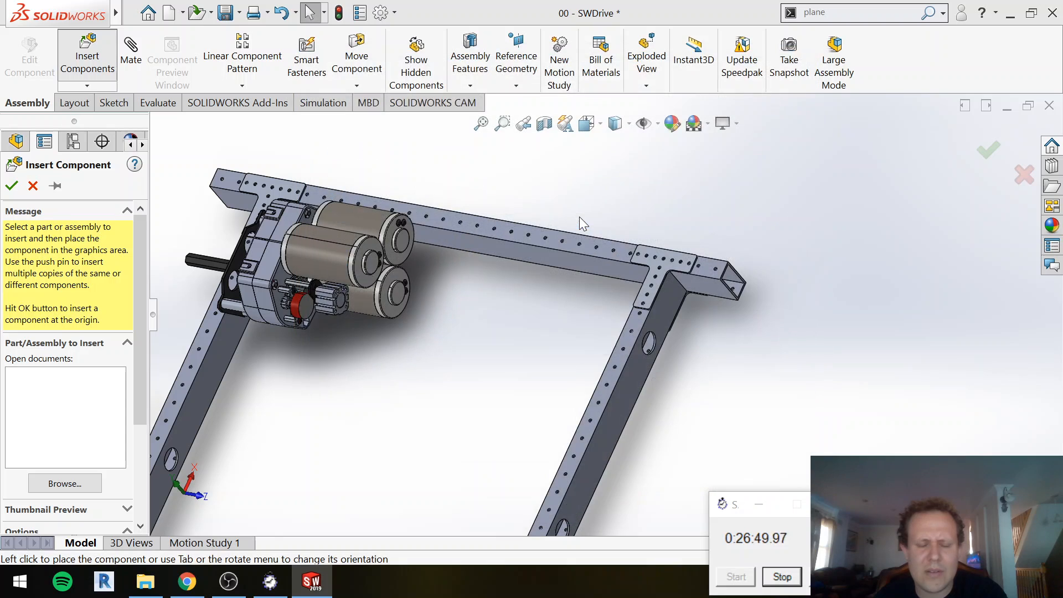
{"action": "left_click", "coordinate": [892, 328]}
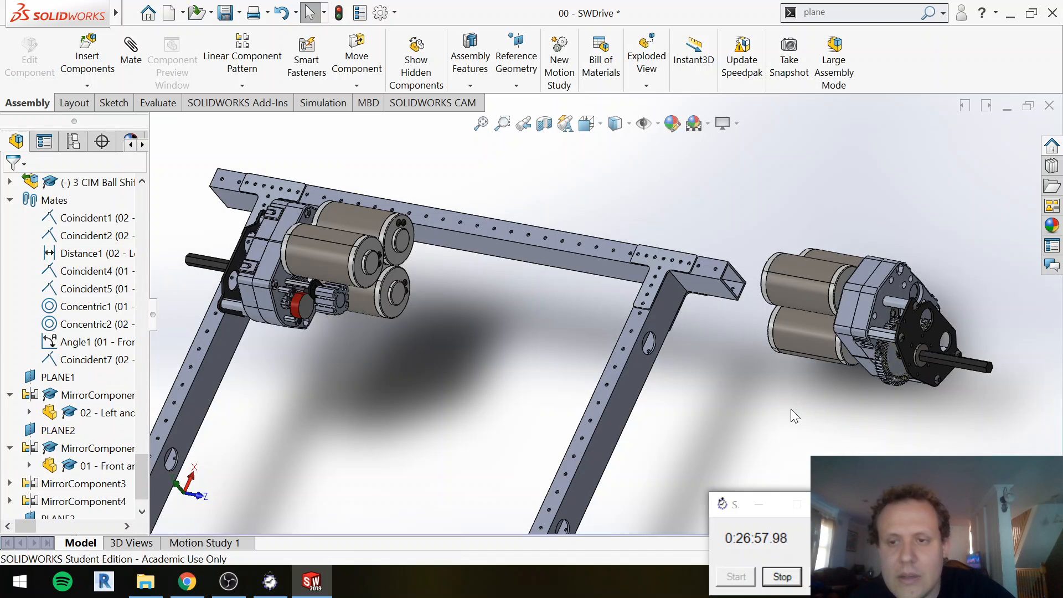
Step: Mate the new gearbox's output shaft hole concentric with the end large hole in the side rail
{"action": "key", "text": "m"}
{"action": "left_click", "coordinate": [654, 344]}
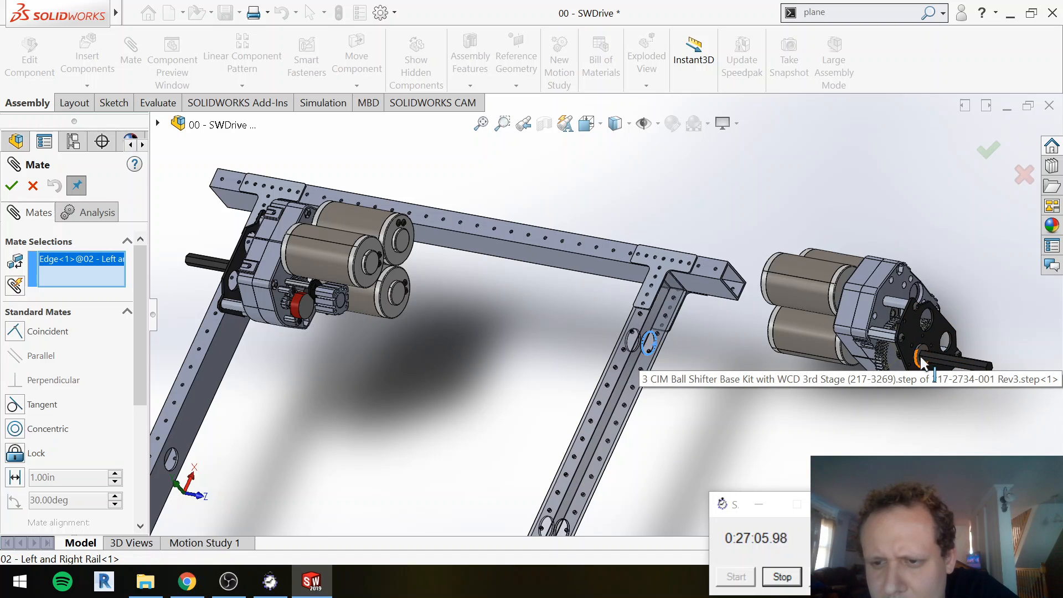
{"action": "scroll", "coordinate": [921, 360], "scroll_direction": "down", "scroll_amount": 10}
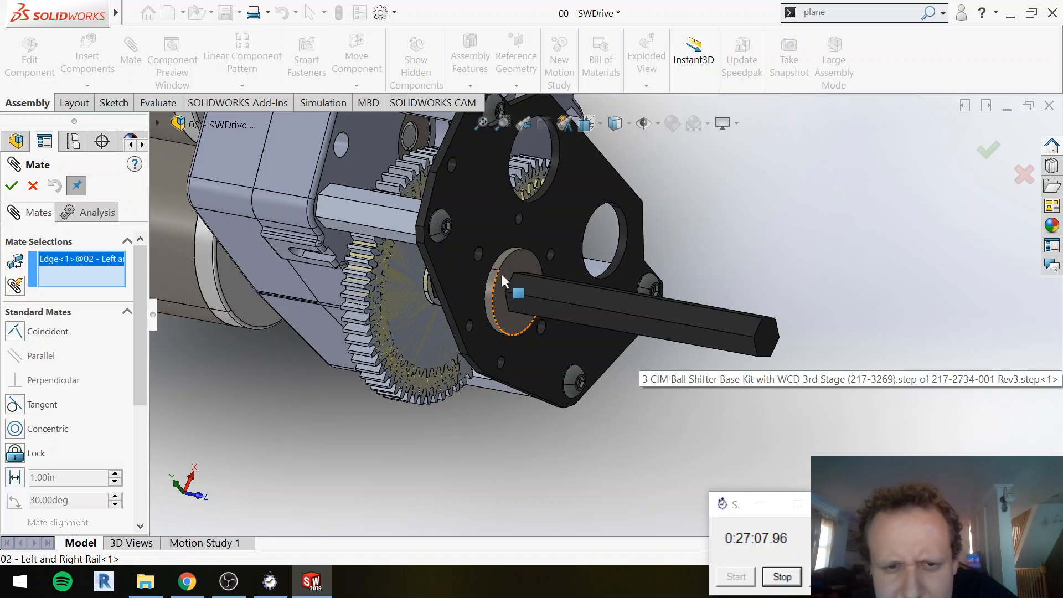
{"action": "left_click", "coordinate": [504, 258]}
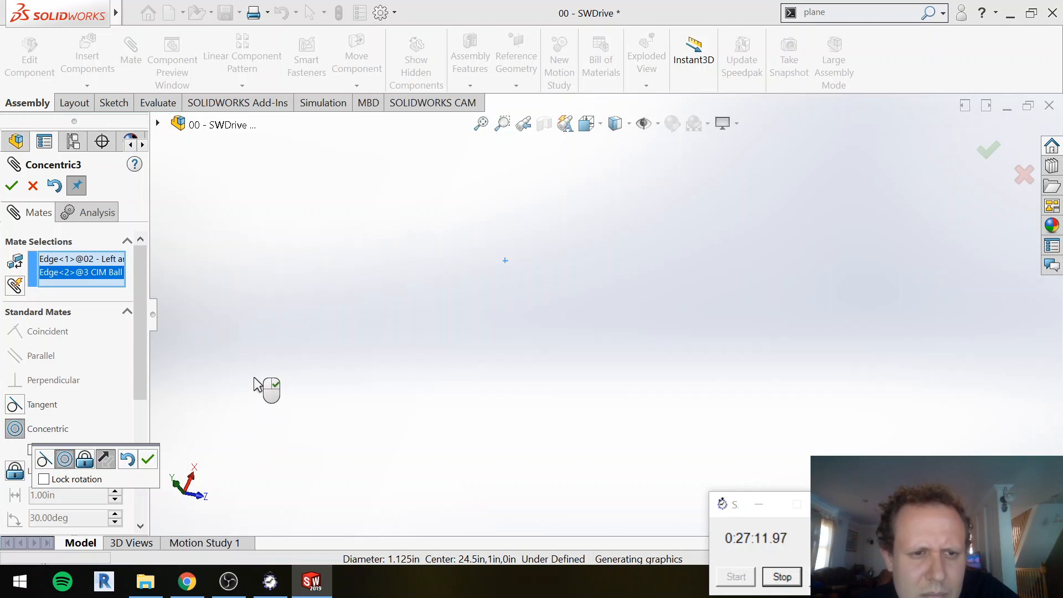
{"action": "scroll", "coordinate": [269, 333], "scroll_direction": "up", "scroll_amount": 5}
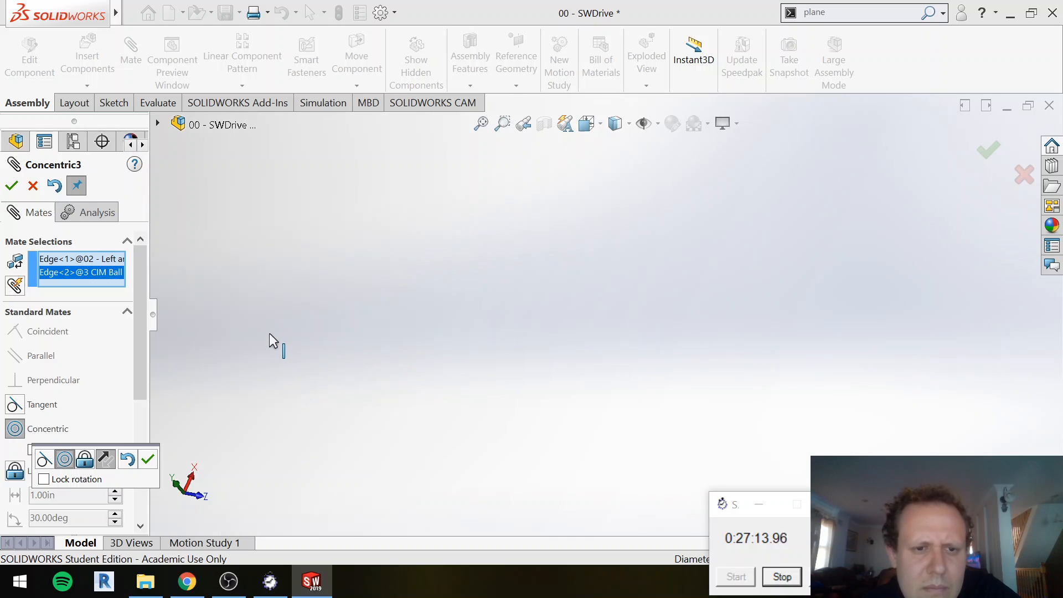
{"action": "scroll", "coordinate": [286, 348], "scroll_direction": "down", "scroll_amount": 4}
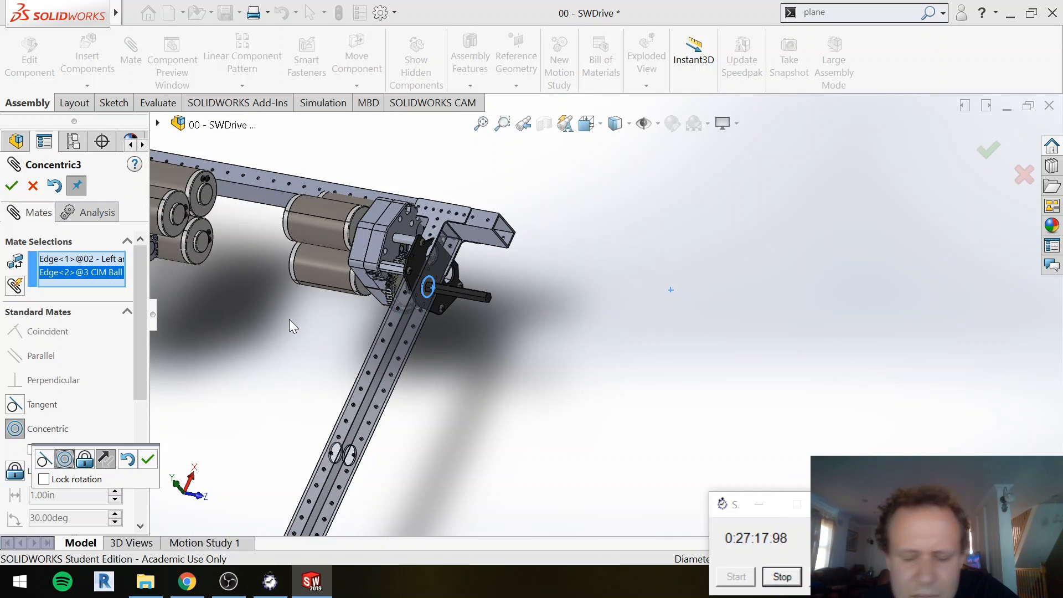
{"action": "key", "text": "Return"}
Step: Mate the new gearbox's black mounting plate coincident with the inner face of the side rail
{"action": "left_click", "coordinate": [416, 256]}
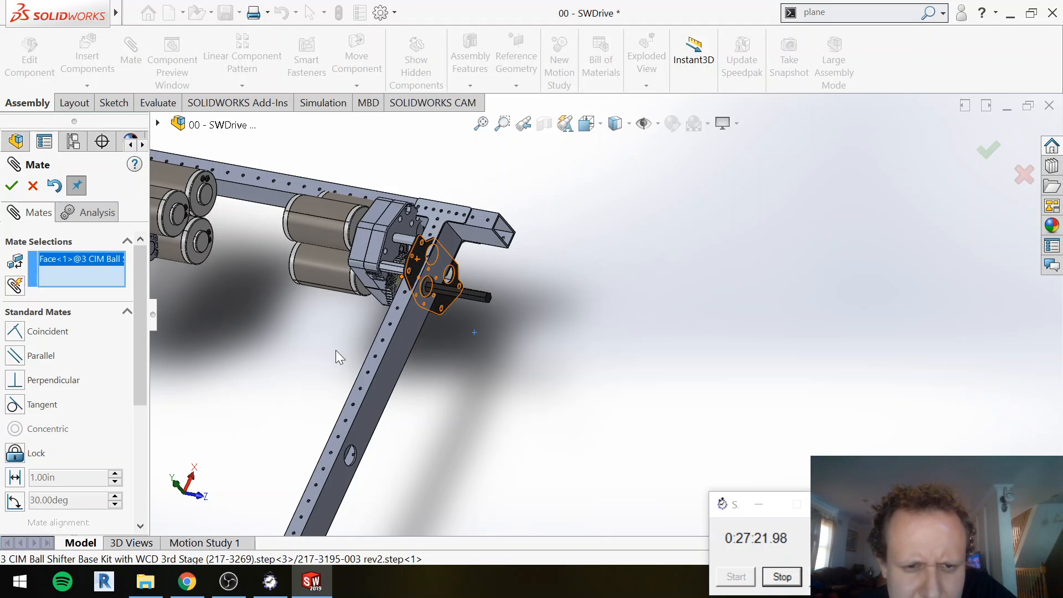
{"action": "middle_click_drag", "start_coordinate": [415, 368], "coordinate": [465, 387]}
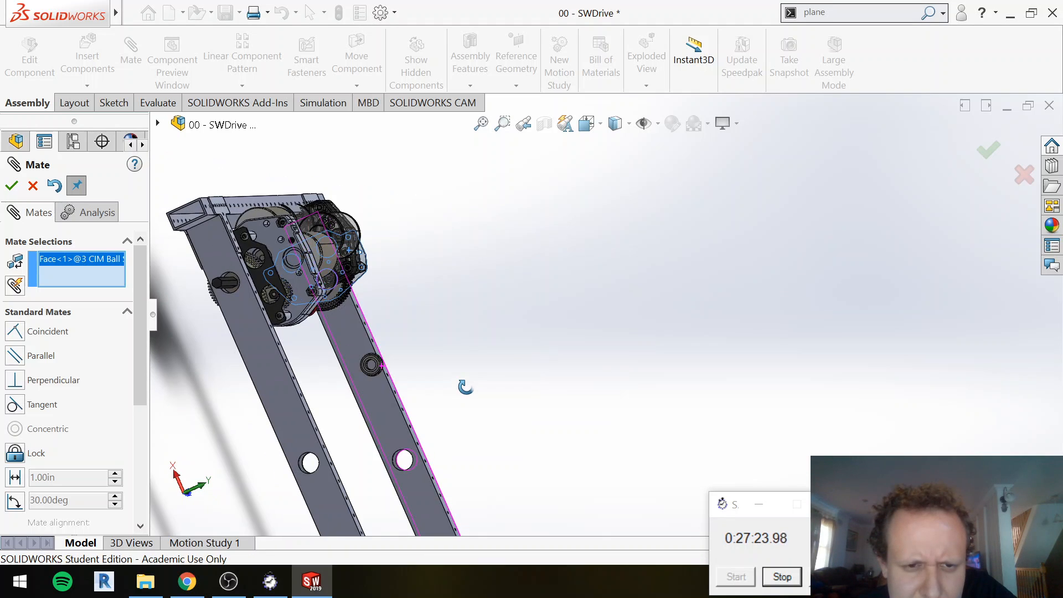
{"action": "left_click", "coordinate": [338, 322]}
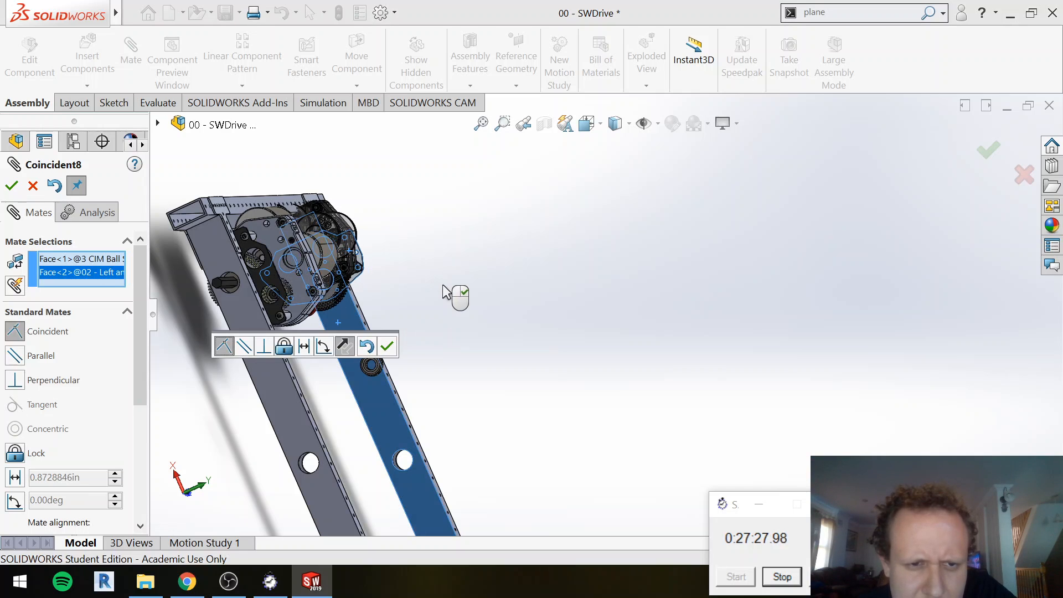
{"action": "middle_click_drag", "start_coordinate": [425, 294], "coordinate": [336, 323]}
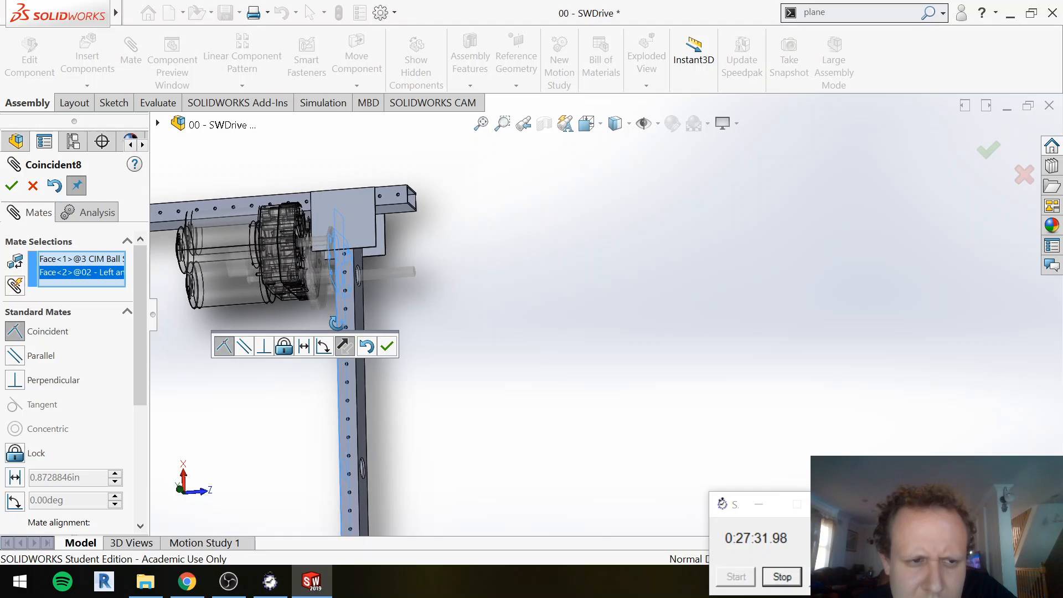
{"action": "left_click", "coordinate": [386, 346]}
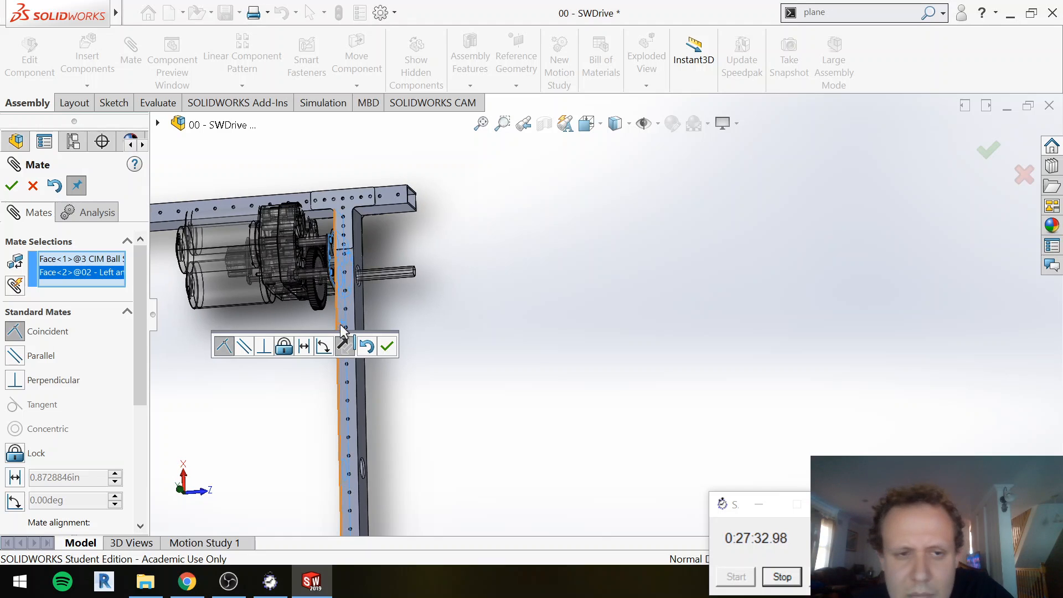
Step: Add a parallel mate between the side rail's holed narrow face and the gearbox plate's edge face, flipping the mate alignment
{"action": "left_click", "coordinate": [345, 280]}
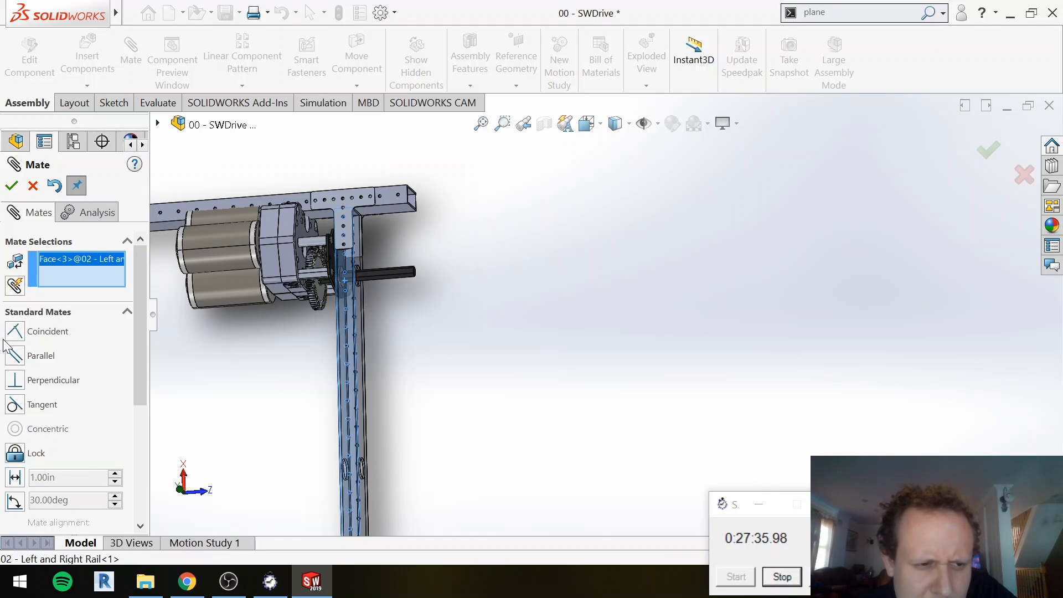
{"action": "left_click", "coordinate": [15, 357]}
{"action": "middle_click_drag", "start_coordinate": [394, 245], "coordinate": [418, 352]}
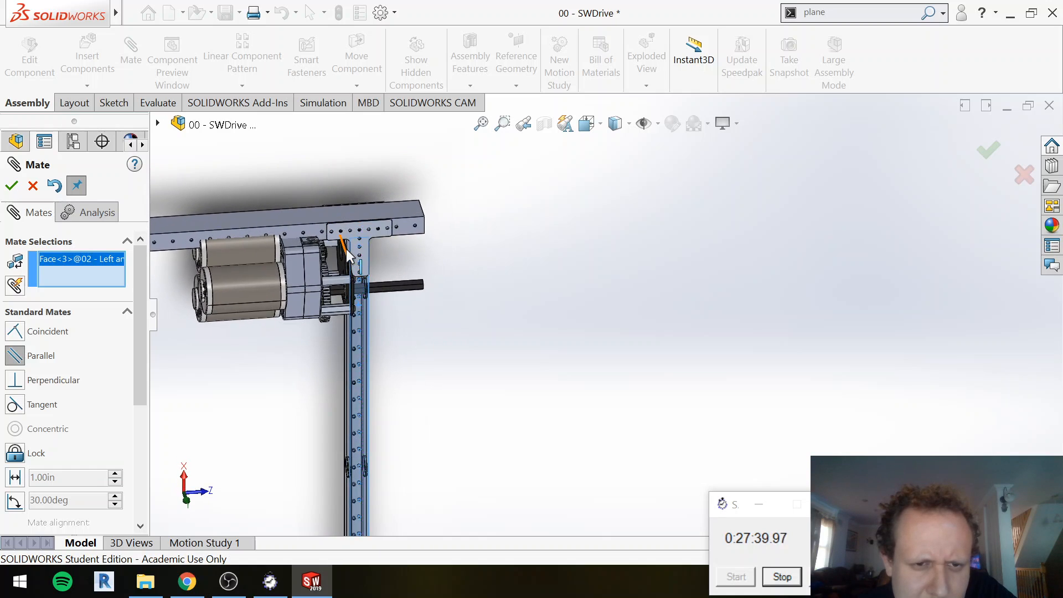
{"action": "scroll", "coordinate": [354, 273], "scroll_direction": "down", "scroll_amount": 8}
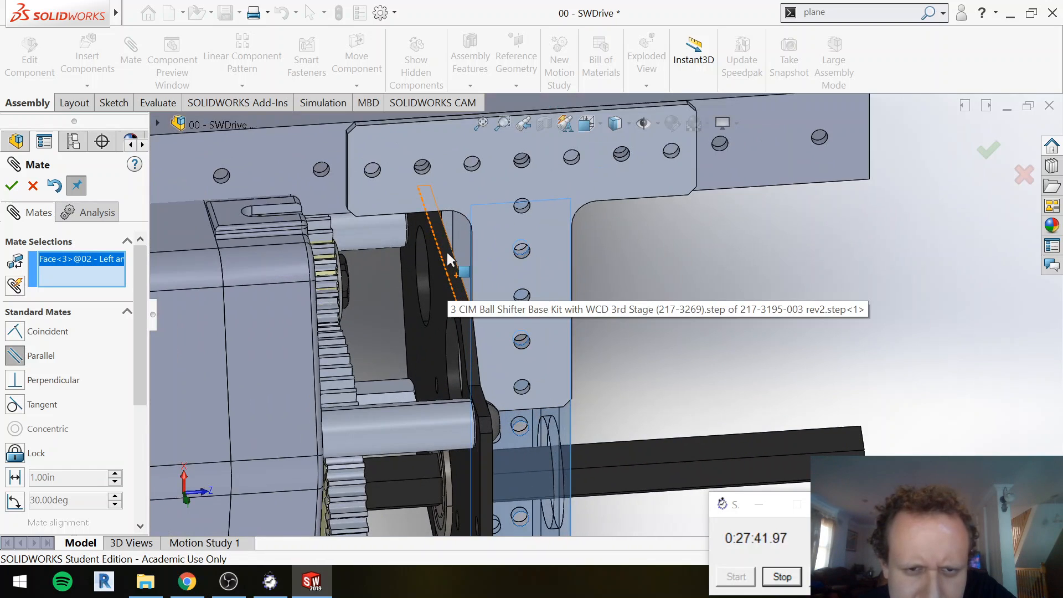
{"action": "left_click", "coordinate": [448, 253]}
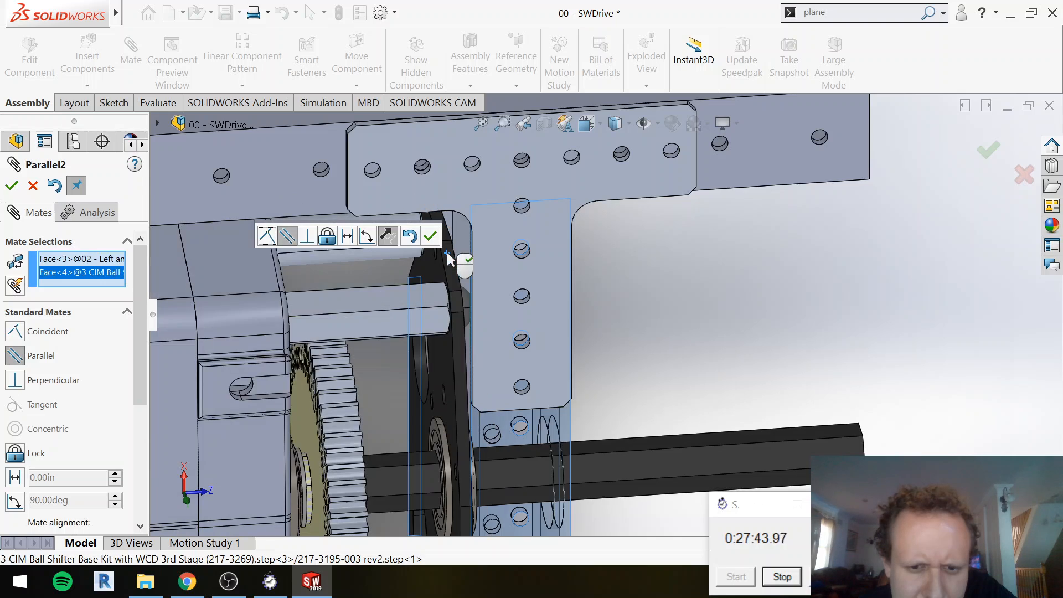
{"action": "scroll", "coordinate": [74, 445], "scroll_direction": "down", "scroll_amount": 3}
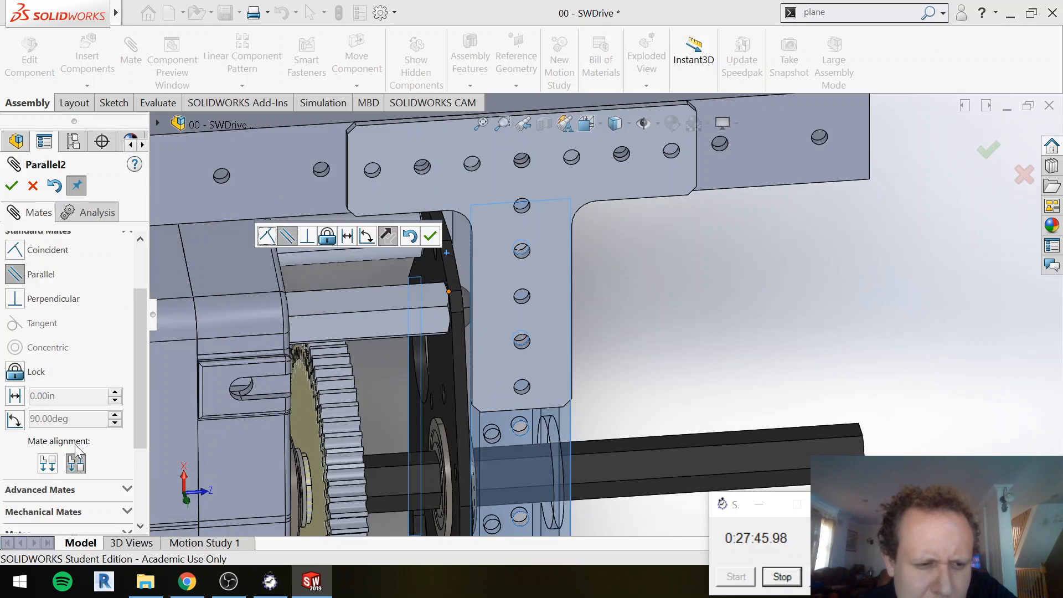
{"action": "left_click", "coordinate": [52, 470]}
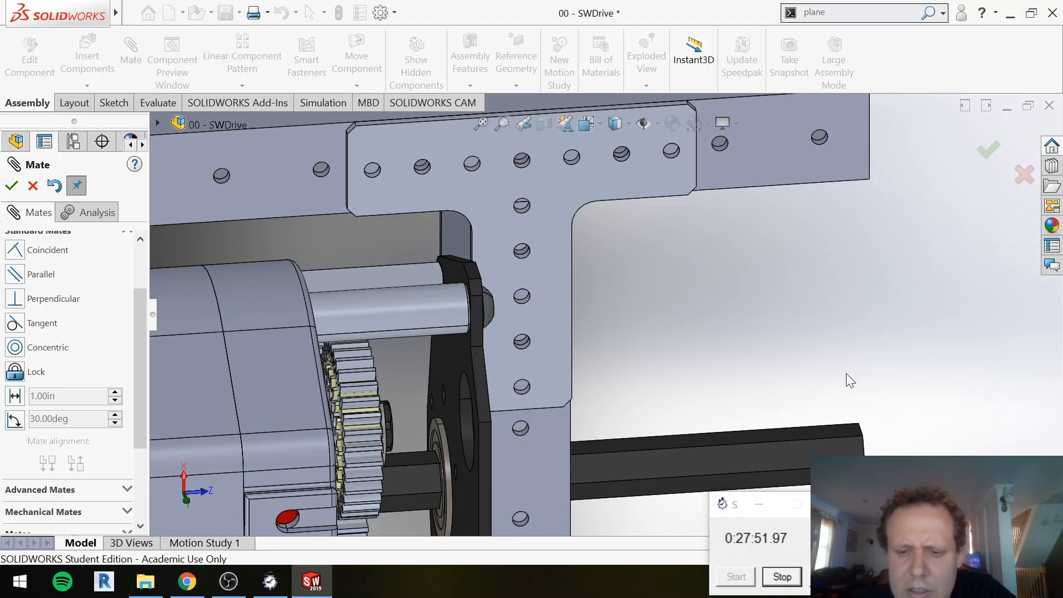
Step: Mate the loose 13.75mm ThunderHex flanged bearing's flange face coincident with the side rail's outer face, reversing the mate alignment
{"action": "middle_click_drag", "start_coordinate": [847, 375], "coordinate": [701, 566]}
{"action": "middle_click_drag", "start_coordinate": [654, 476], "coordinate": [579, 338]}
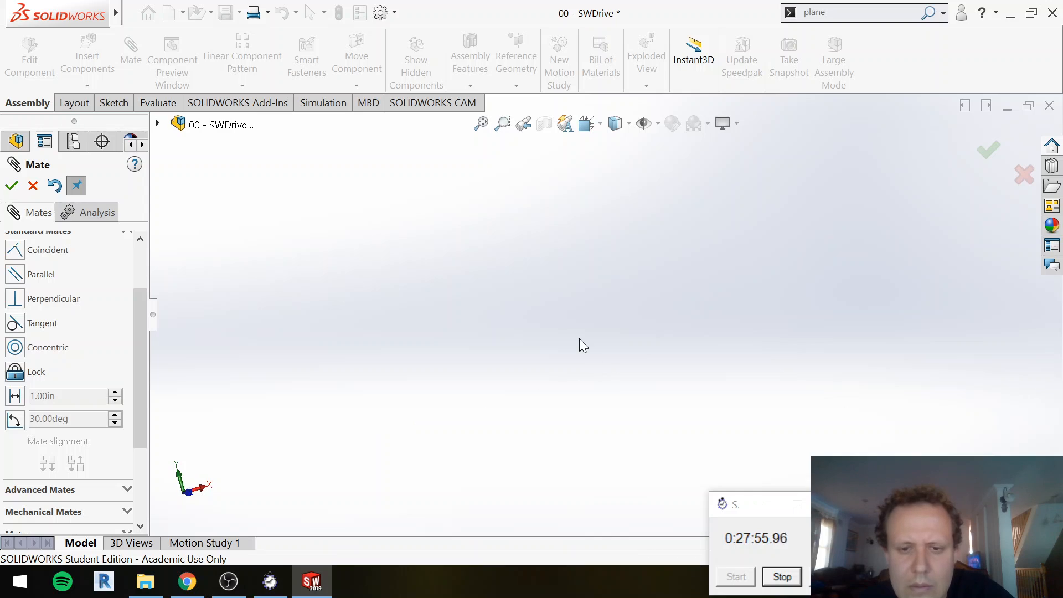
{"action": "key", "text": "ctrl+5"}
{"action": "middle_click_drag", "start_coordinate": [659, 342], "coordinate": [677, 417]}
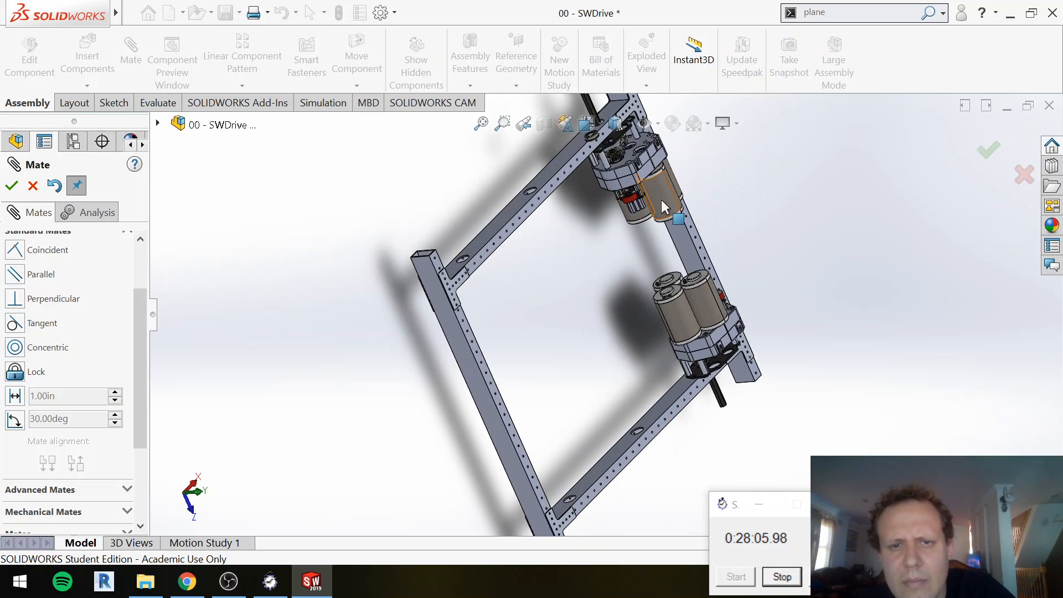
{"action": "middle_click_drag", "start_coordinate": [662, 200], "coordinate": [609, 161]}
{"action": "scroll", "coordinate": [604, 149], "scroll_direction": "down", "scroll_amount": 5}
{"action": "scroll", "coordinate": [602, 147], "scroll_direction": "down", "scroll_amount": 6}
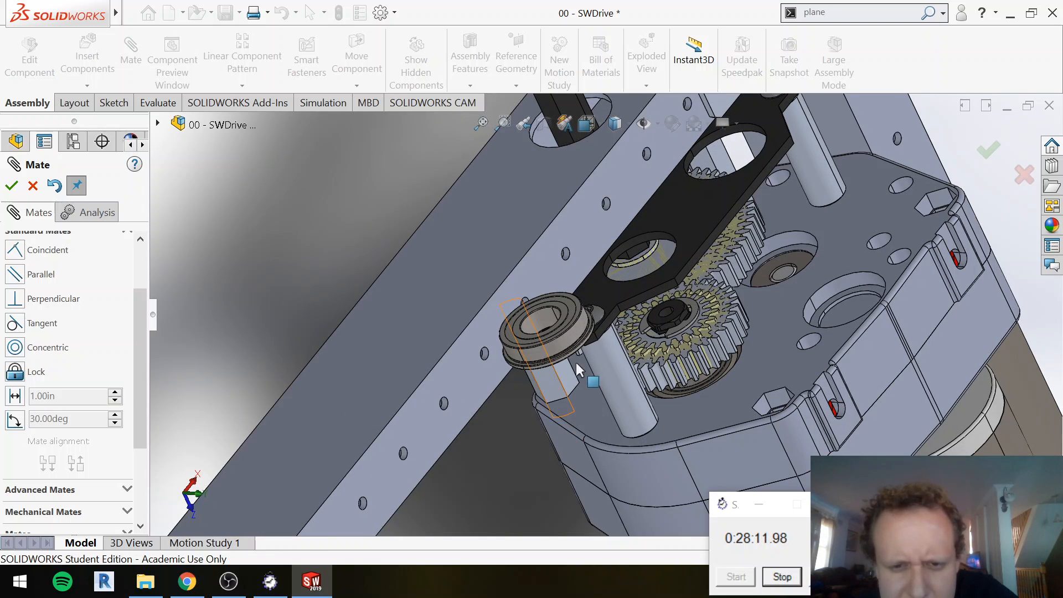
{"action": "scroll", "coordinate": [581, 335], "scroll_direction": "down", "scroll_amount": 8}
{"action": "scroll", "coordinate": [606, 310], "scroll_direction": "down", "scroll_amount": 3}
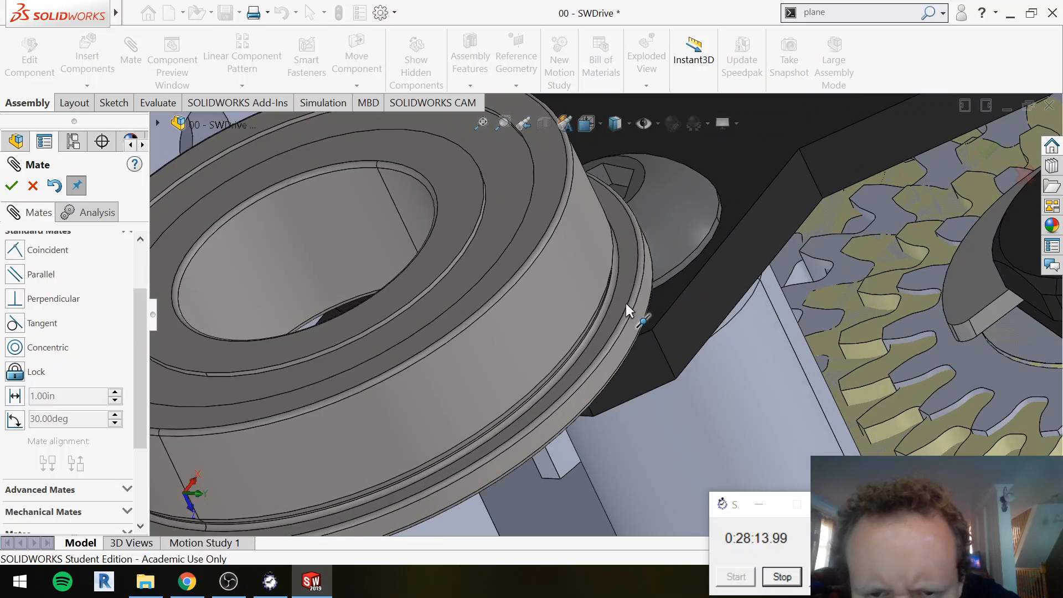
{"action": "left_click", "coordinate": [621, 292]}
{"action": "scroll", "coordinate": [621, 292], "scroll_direction": "up", "scroll_amount": 5}
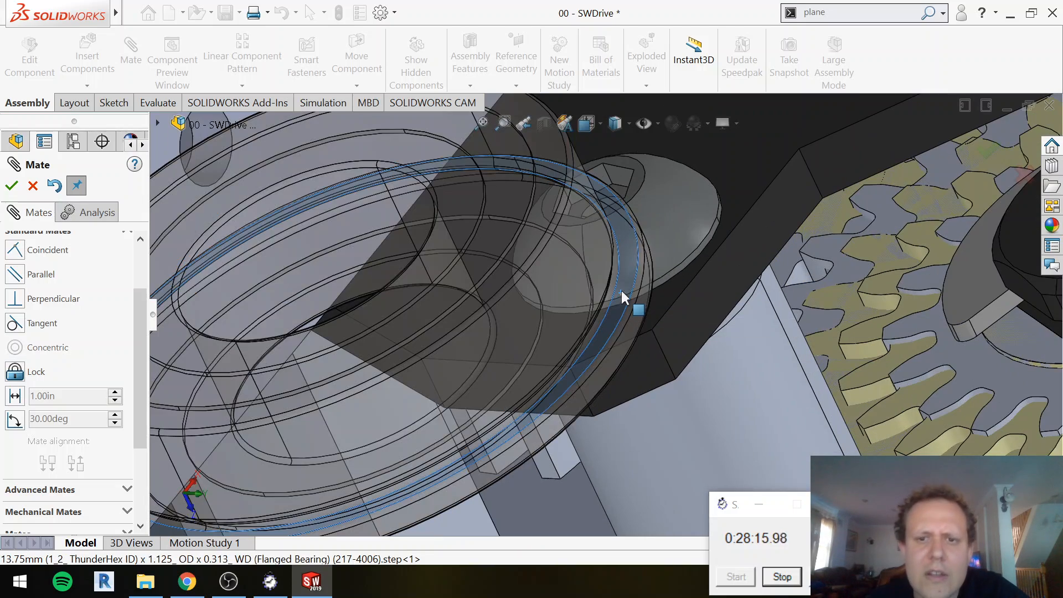
{"action": "scroll", "coordinate": [486, 195], "scroll_direction": "up", "scroll_amount": 7}
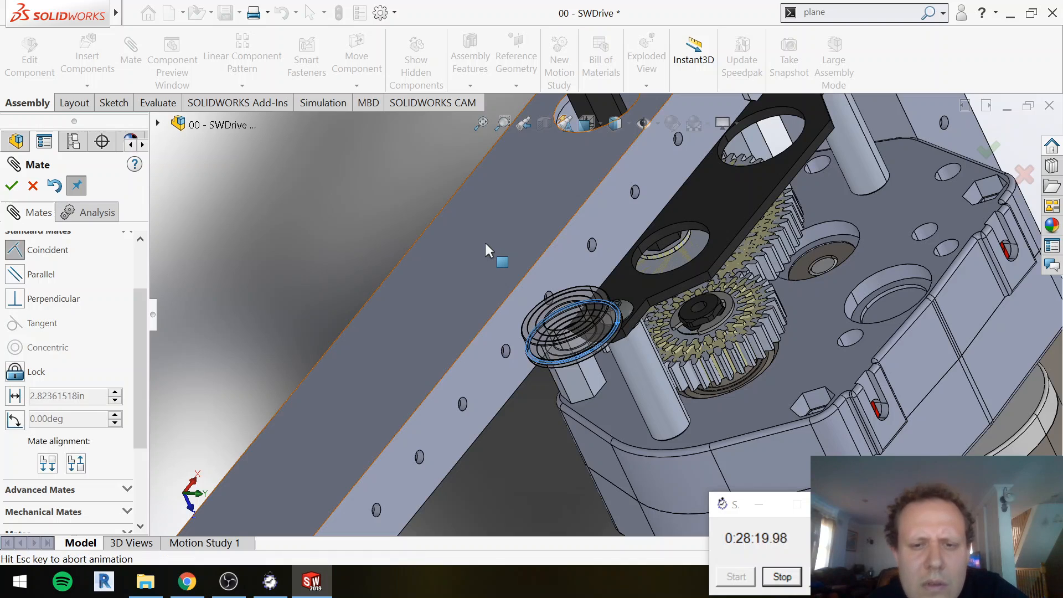
{"action": "left_click", "coordinate": [485, 243]}
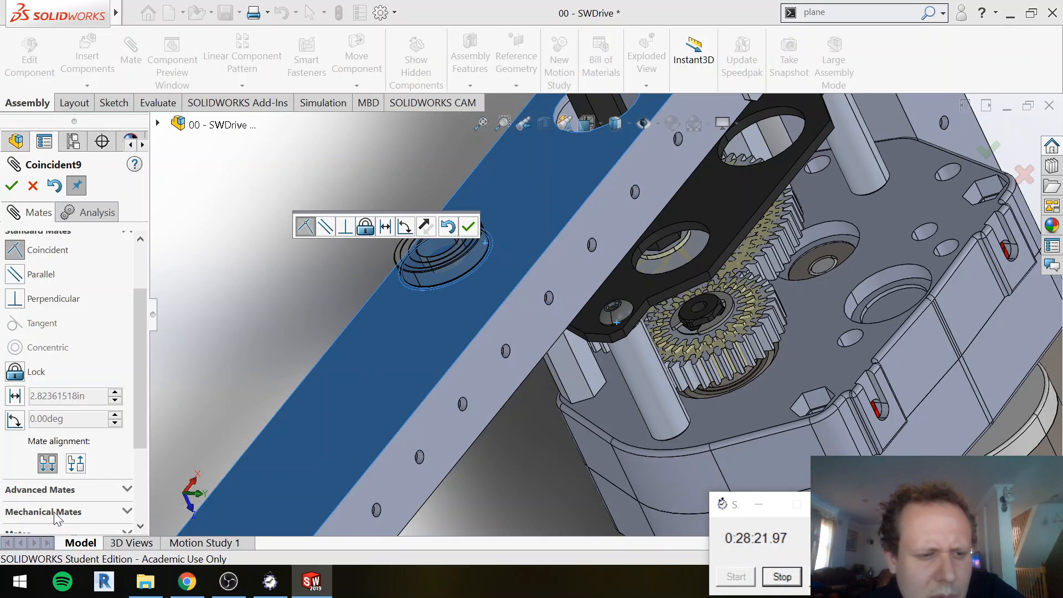
{"action": "left_click", "coordinate": [76, 463]}
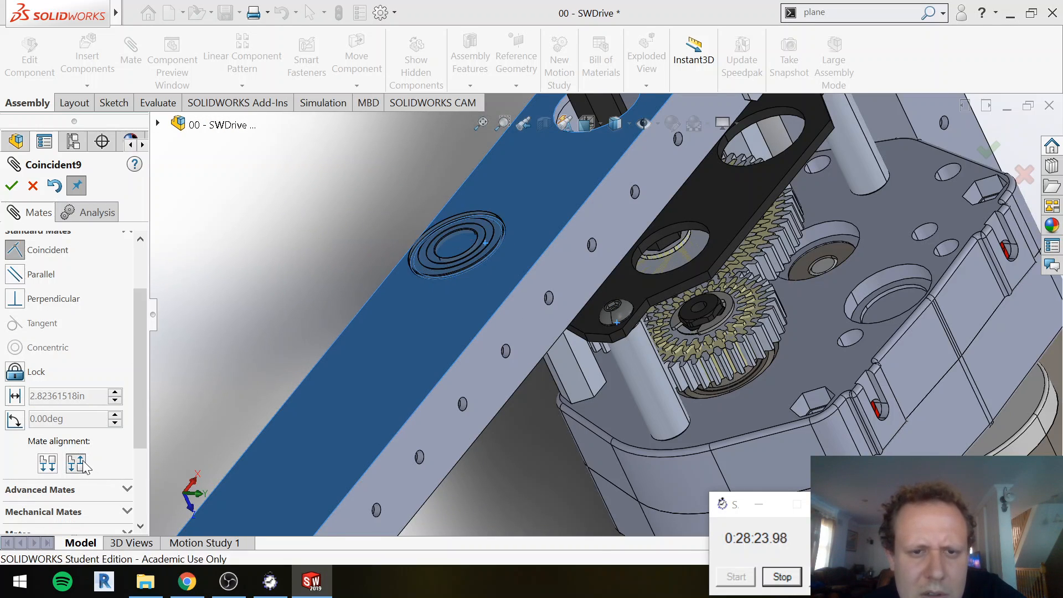
{"action": "right_click", "coordinate": [457, 211]}
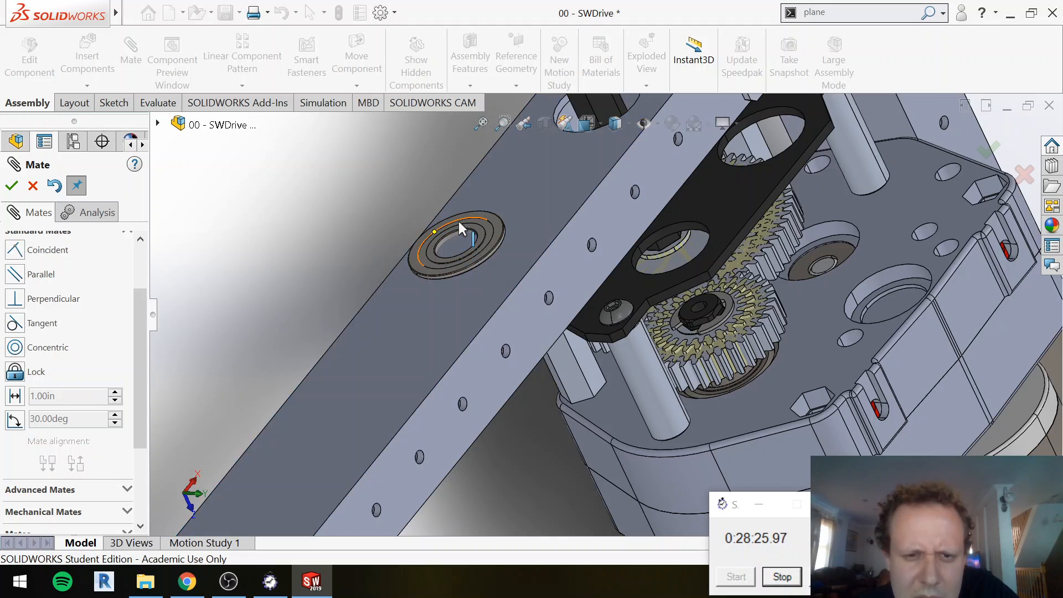
Step: Mate the 13.75mm ThunderHex flanged bearing's inner bore concentric with the side rail's end hole at the gearbox shaft
{"action": "left_click", "coordinate": [459, 239]}
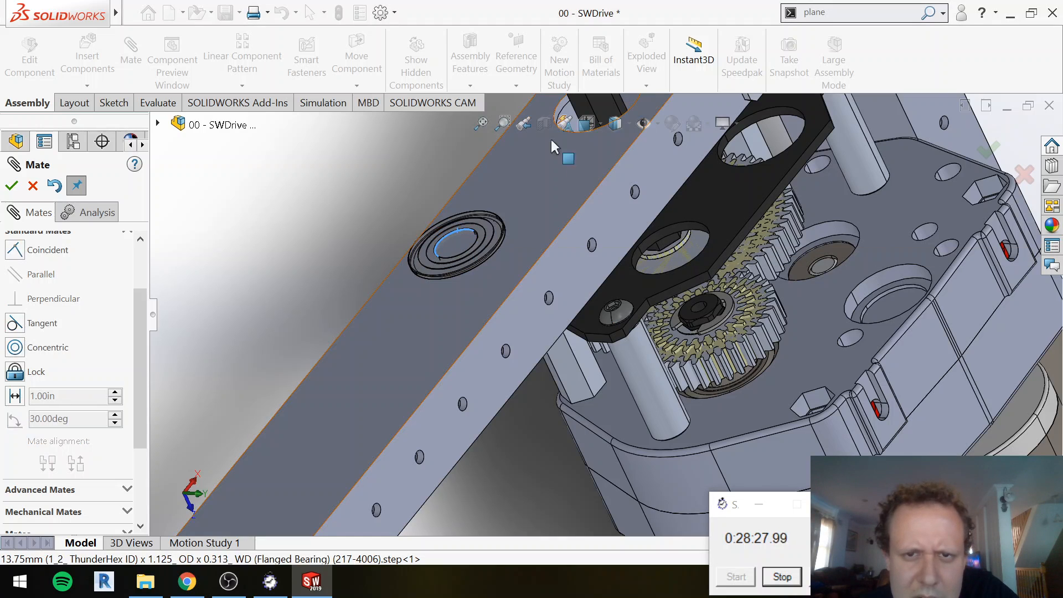
{"action": "left_click", "coordinate": [559, 113]}
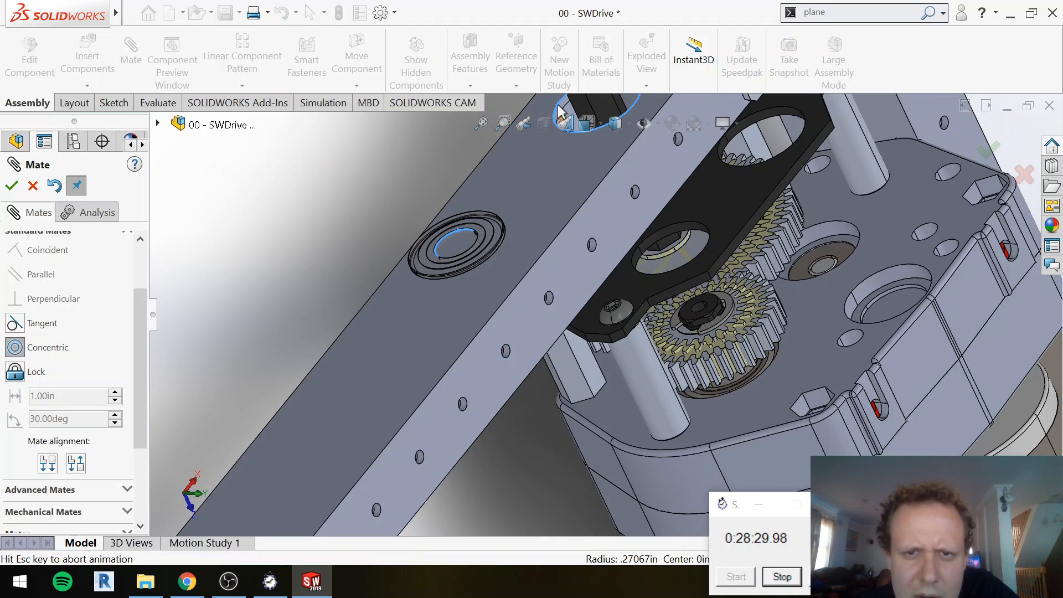
{"action": "left_click", "coordinate": [11, 185]}
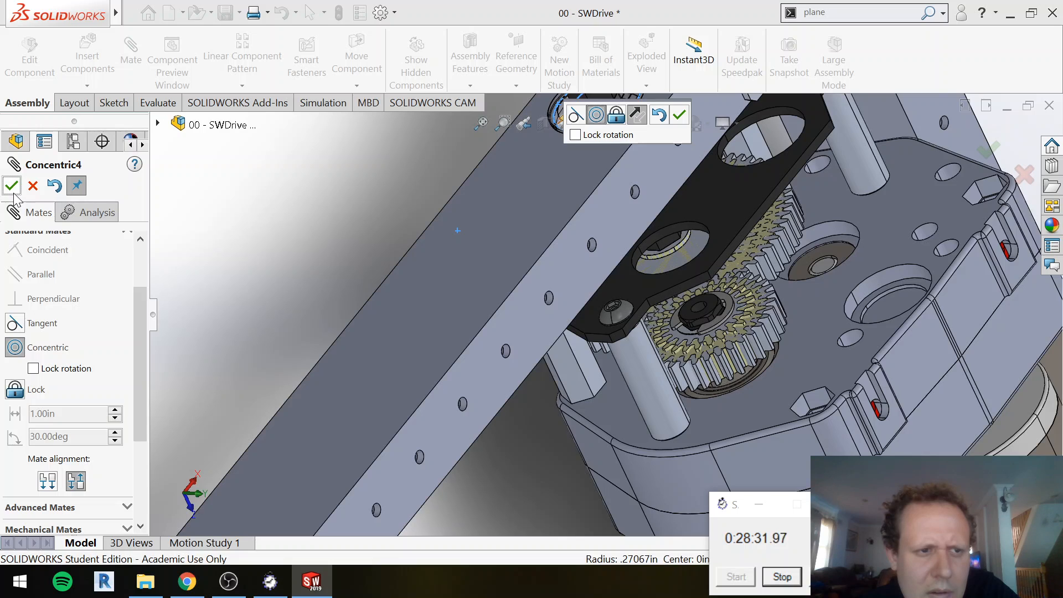
{"action": "scroll", "coordinate": [419, 198], "scroll_direction": "up", "scroll_amount": 6}
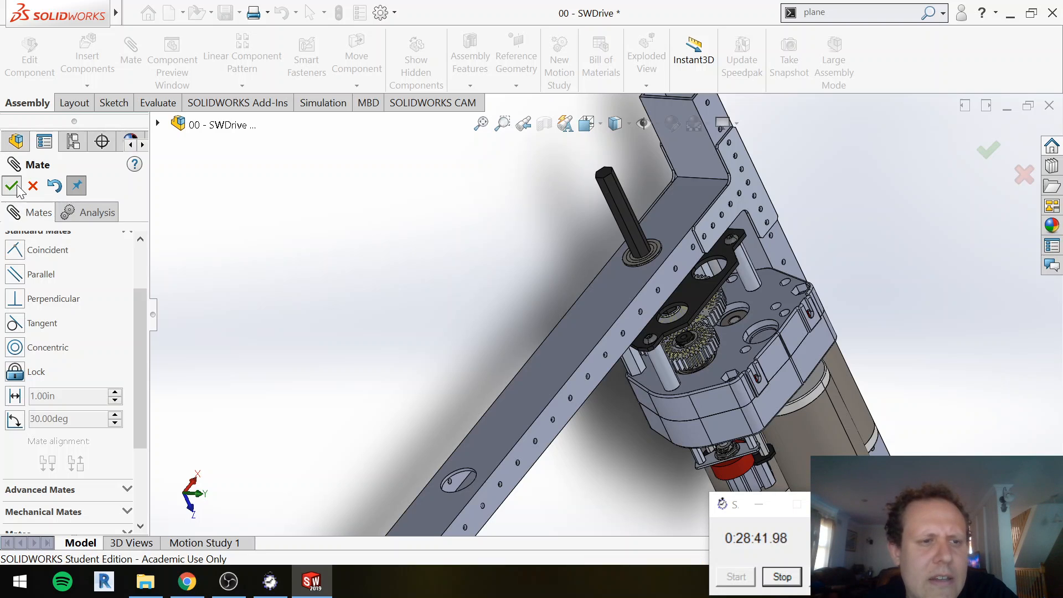
{"action": "key", "text": "Escape"}
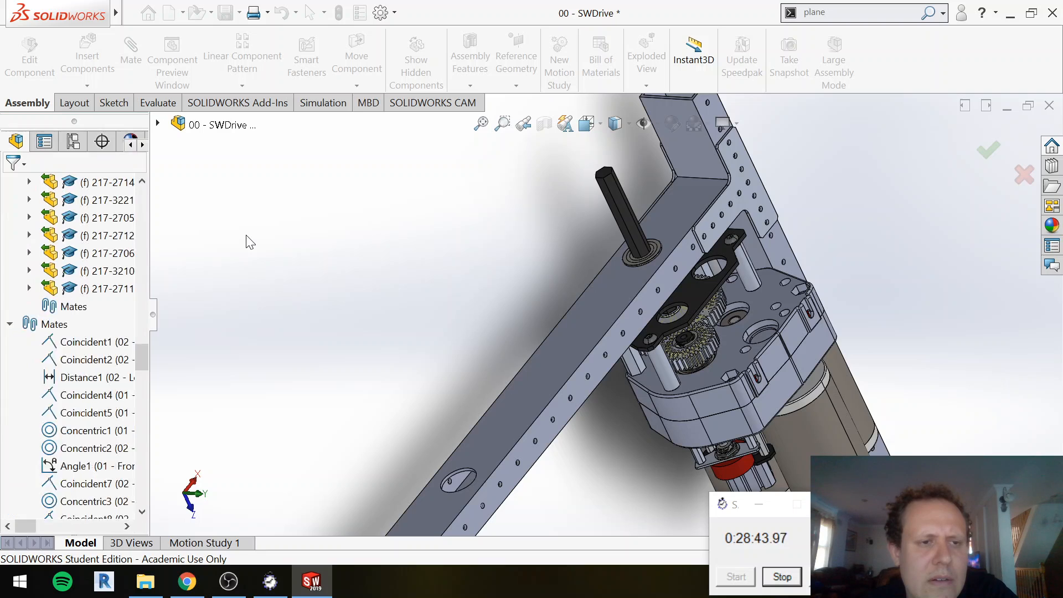
Step: Mirror the ThunderHex flanged bearing about PLANE2 to the opposite end of the side rail
{"action": "left_click", "coordinate": [242, 86]}
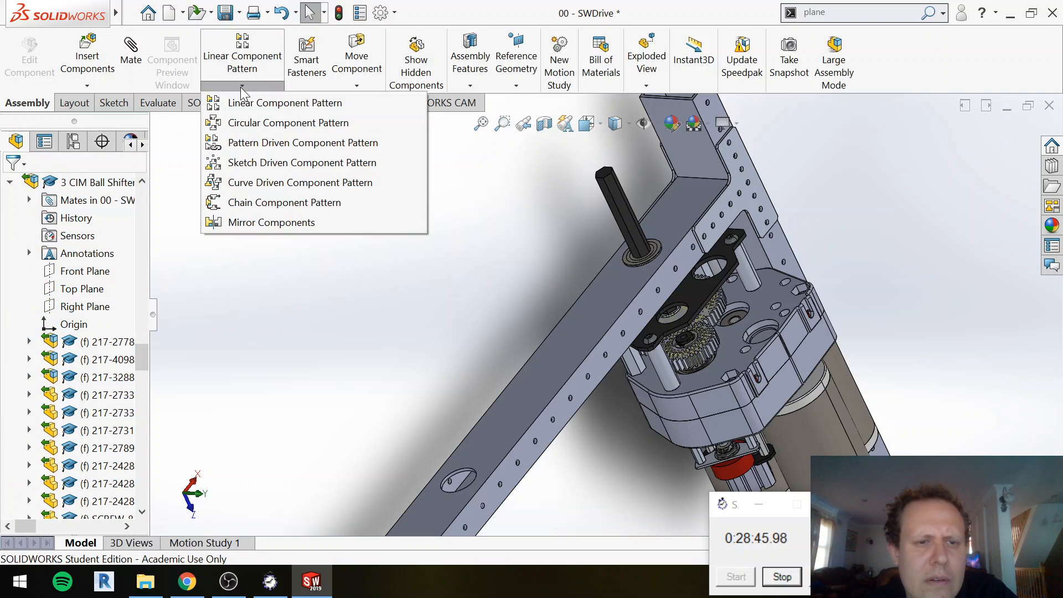
{"action": "left_click", "coordinate": [282, 224]}
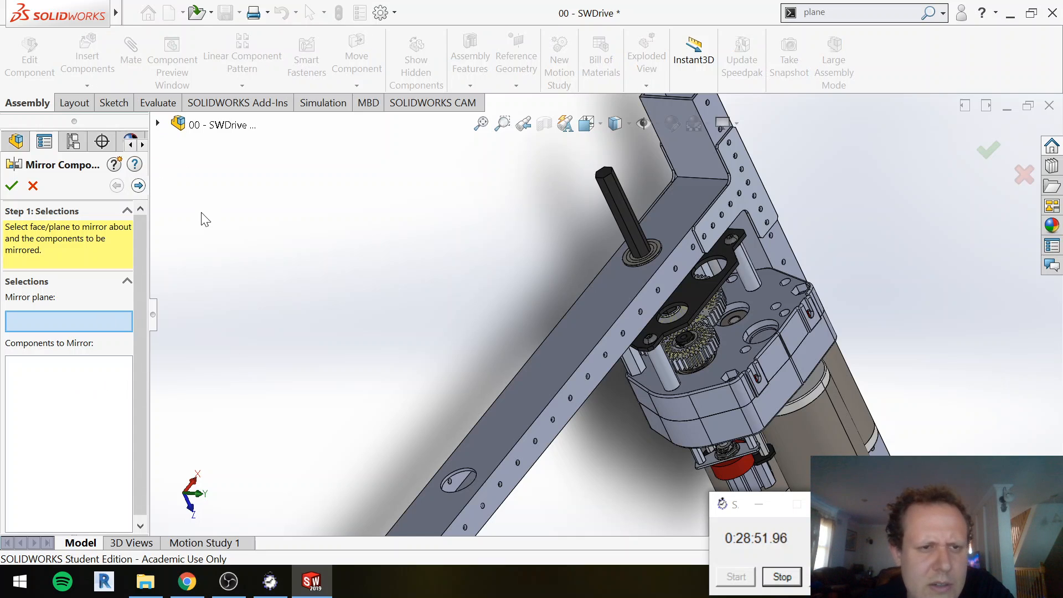
{"action": "key", "text": "c"}
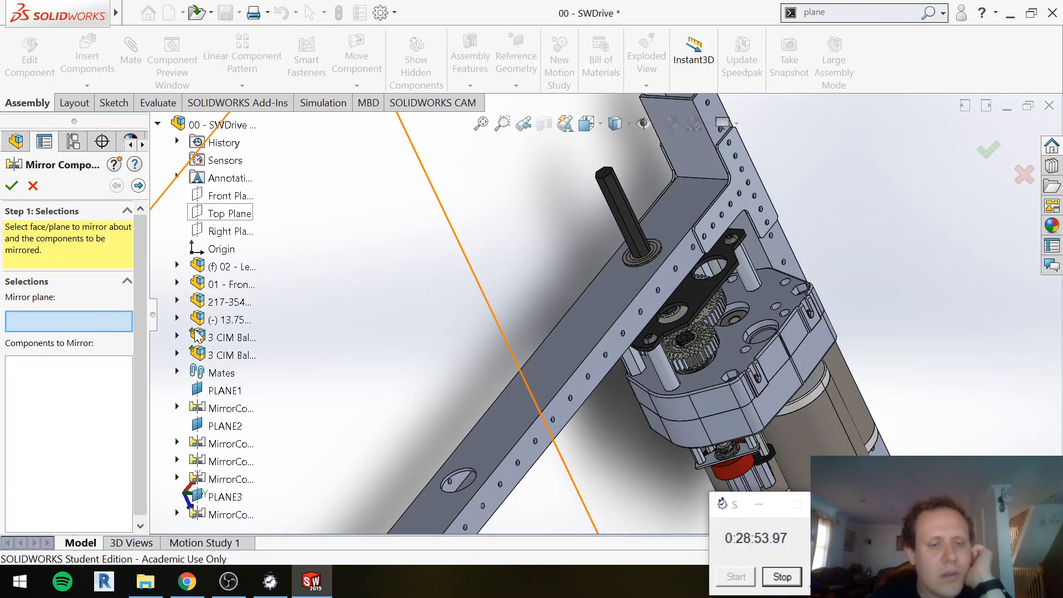
{"action": "left_click", "coordinate": [217, 427]}
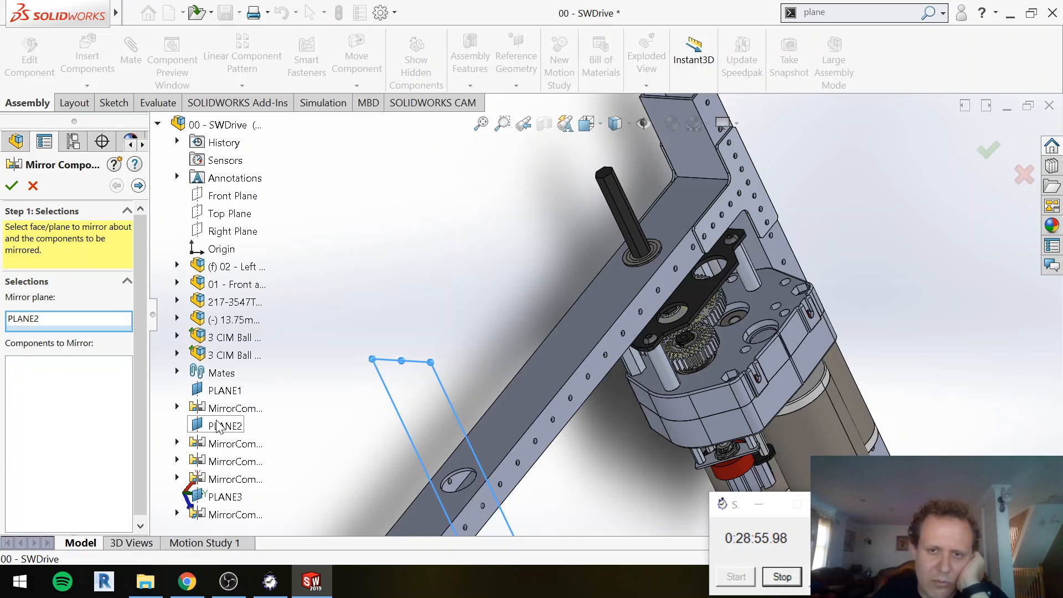
{"action": "left_click", "coordinate": [632, 263]}
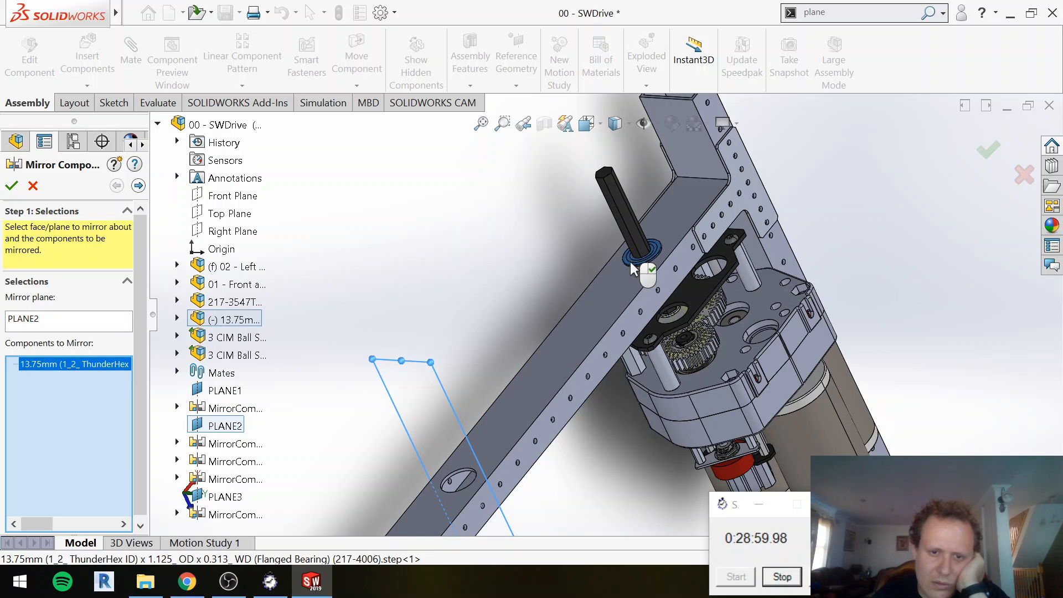
{"action": "left_click", "coordinate": [12, 186]}
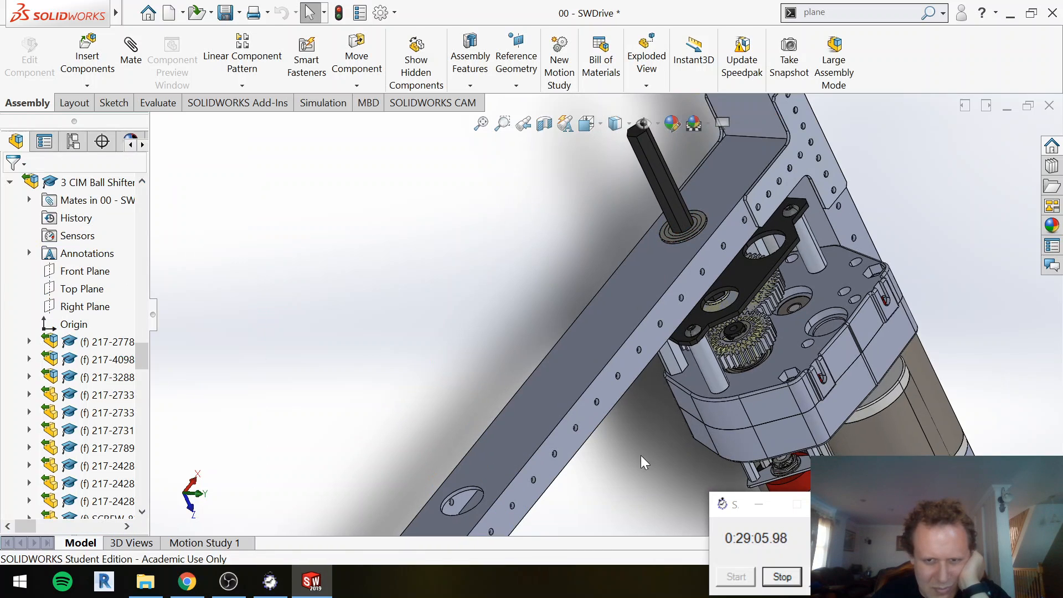
Step: Create a reference plane midway between the outer and inner wide faces of the side rail
{"action": "scroll", "coordinate": [604, 481], "scroll_direction": "up", "scroll_amount": 3}
{"action": "scroll", "coordinate": [505, 515], "scroll_direction": "up", "scroll_amount": 5}
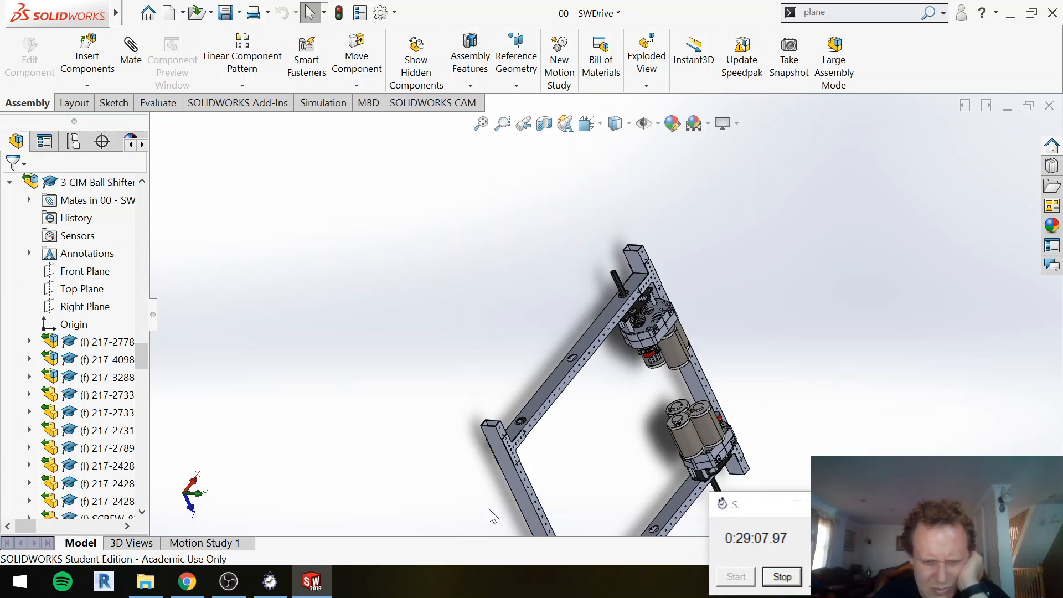
{"action": "scroll", "coordinate": [491, 513], "scroll_direction": "down", "scroll_amount": 4}
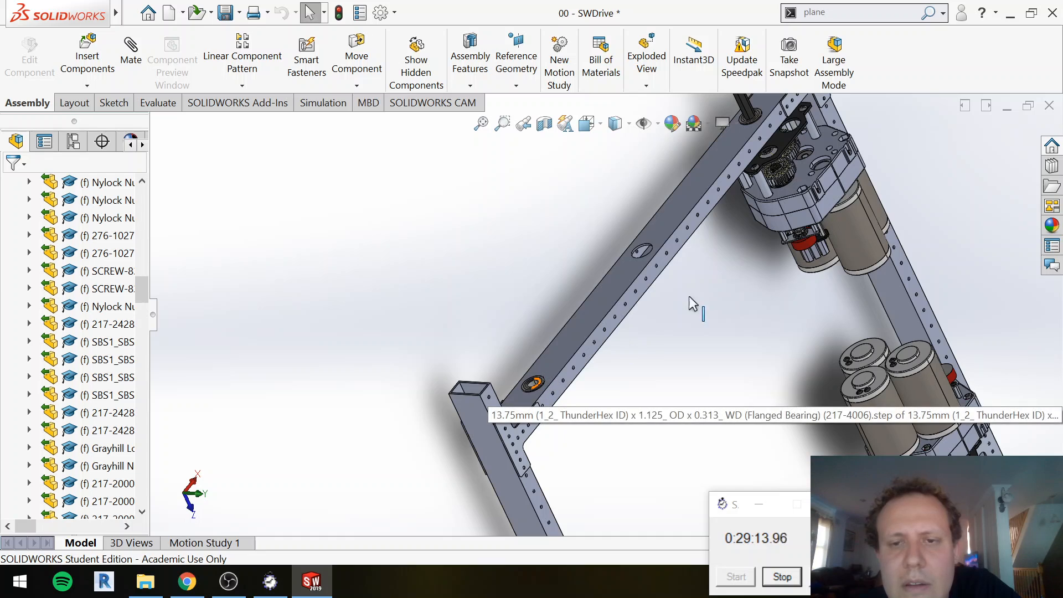
{"action": "scroll", "coordinate": [580, 410], "scroll_direction": "down", "scroll_amount": 3}
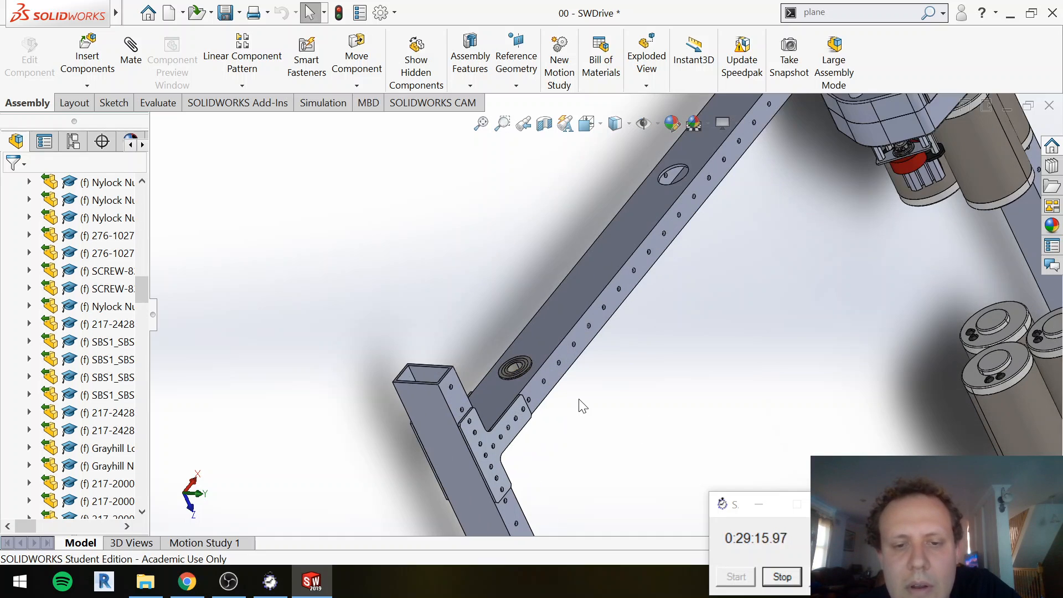
{"action": "scroll", "coordinate": [561, 415], "scroll_direction": "down", "scroll_amount": 2}
{"action": "left_click", "coordinate": [864, 12]}
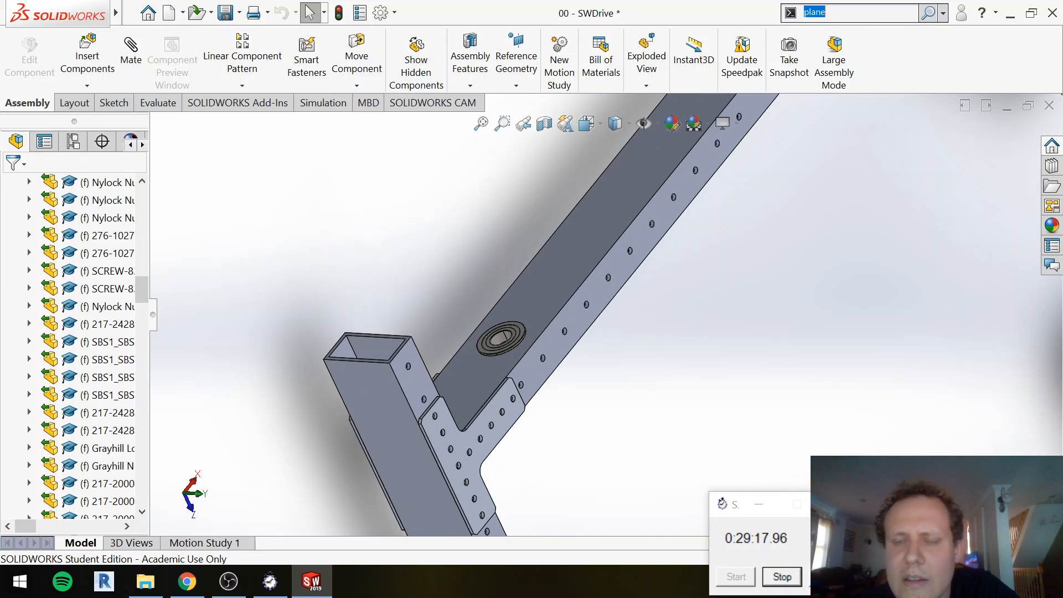
{"action": "left_click", "coordinate": [820, 50]}
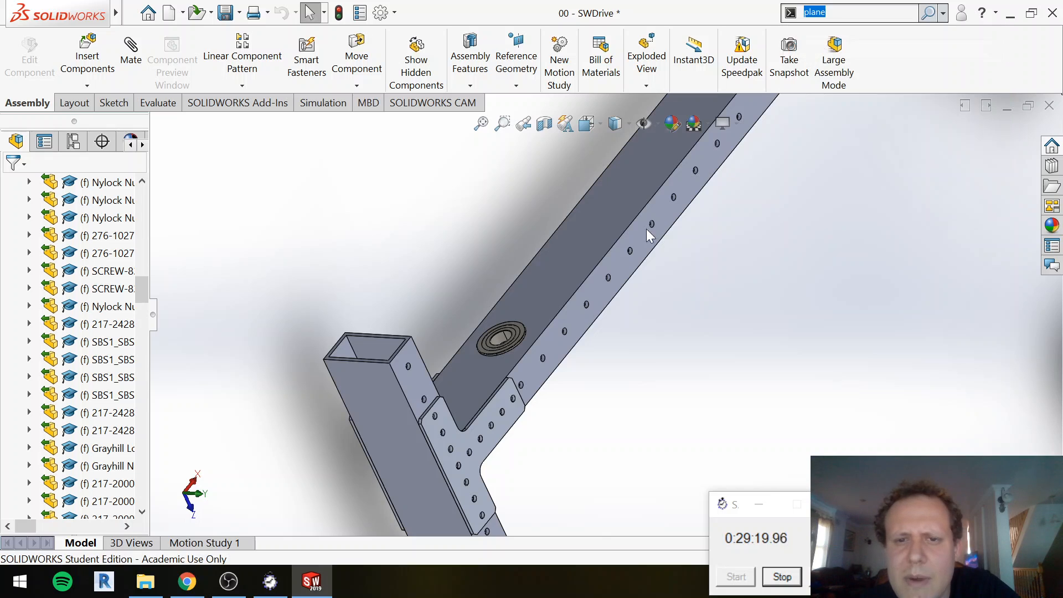
{"action": "left_click", "coordinate": [590, 252]}
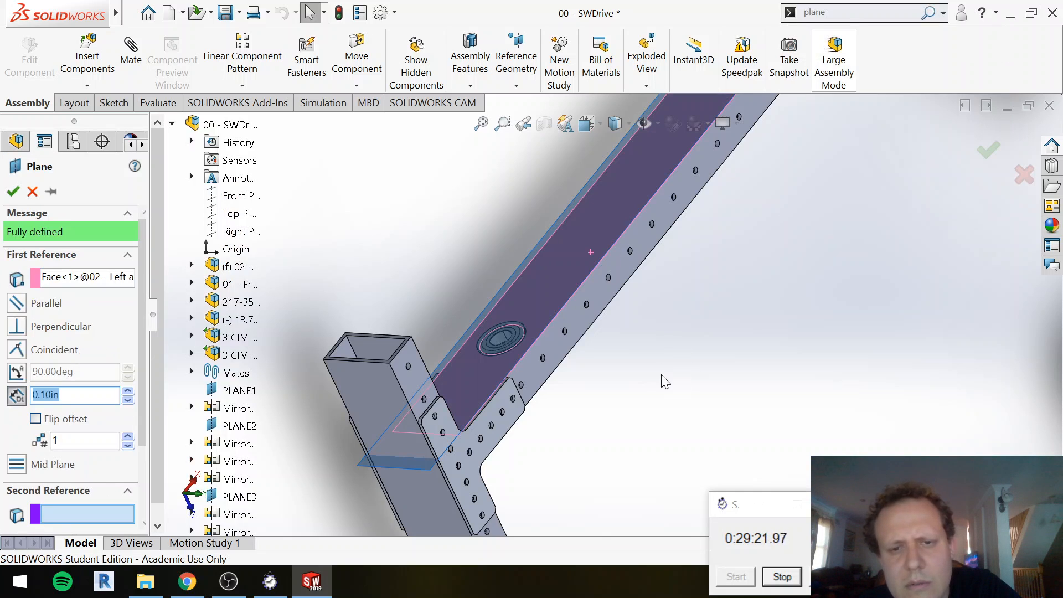
{"action": "middle_click_drag", "start_coordinate": [626, 325], "coordinate": [610, 266]}
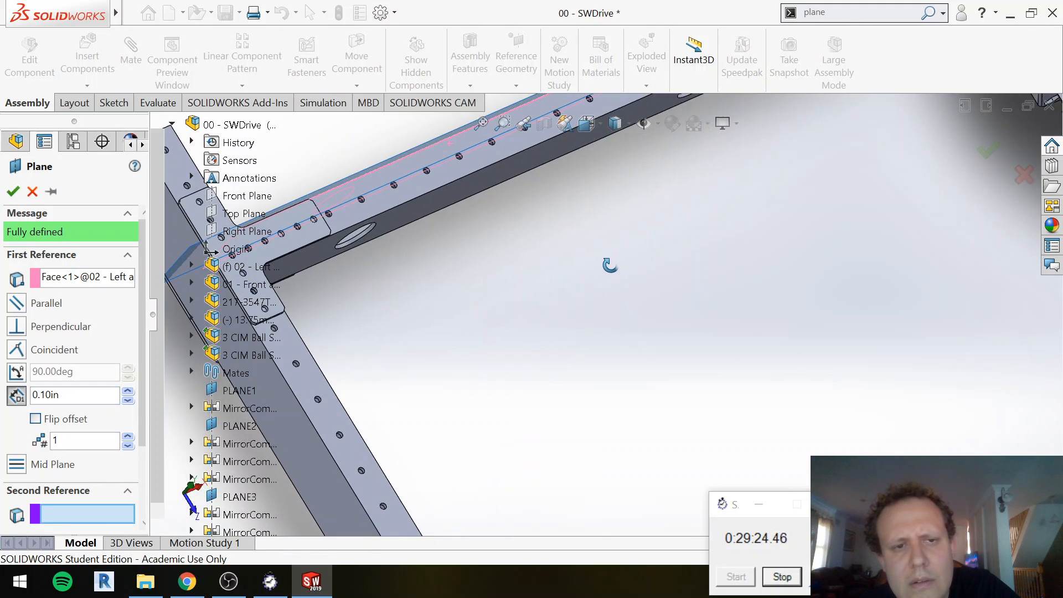
{"action": "left_click", "coordinate": [404, 213]}
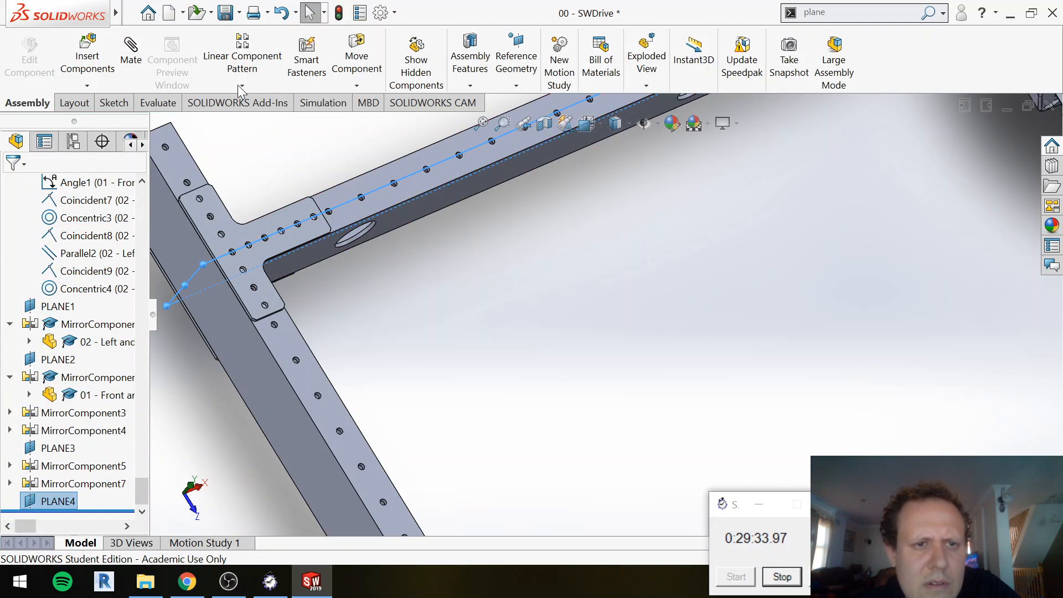
Step: Mirror the flanged bearing at the rail's non-gearbox end about PLANE4 onto the rail's inner face
{"action": "left_click", "coordinate": [241, 85]}
{"action": "left_click", "coordinate": [261, 221]}
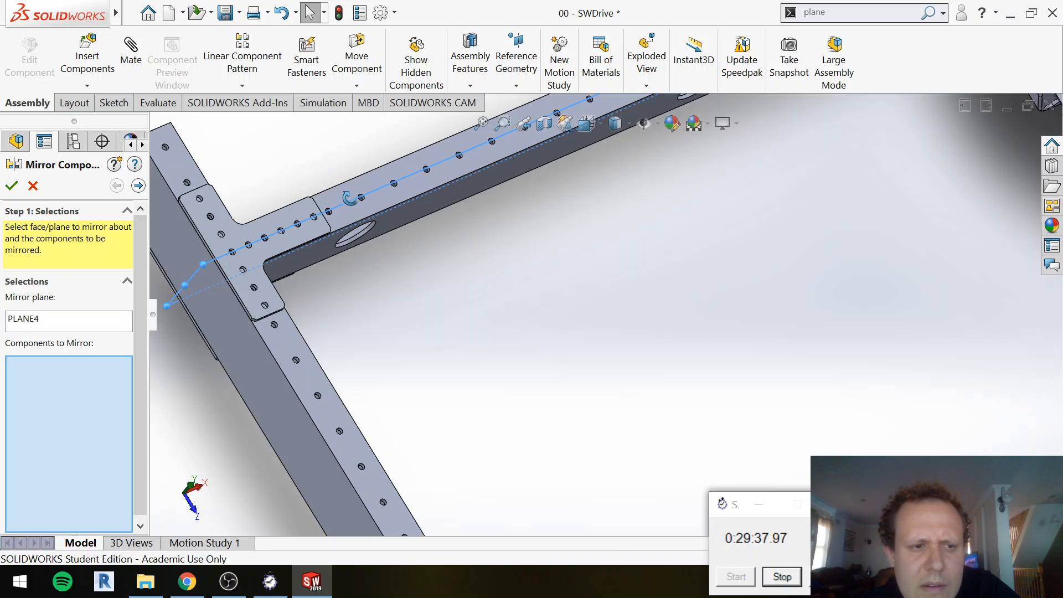
{"action": "middle_click_drag", "start_coordinate": [335, 174], "coordinate": [349, 206]}
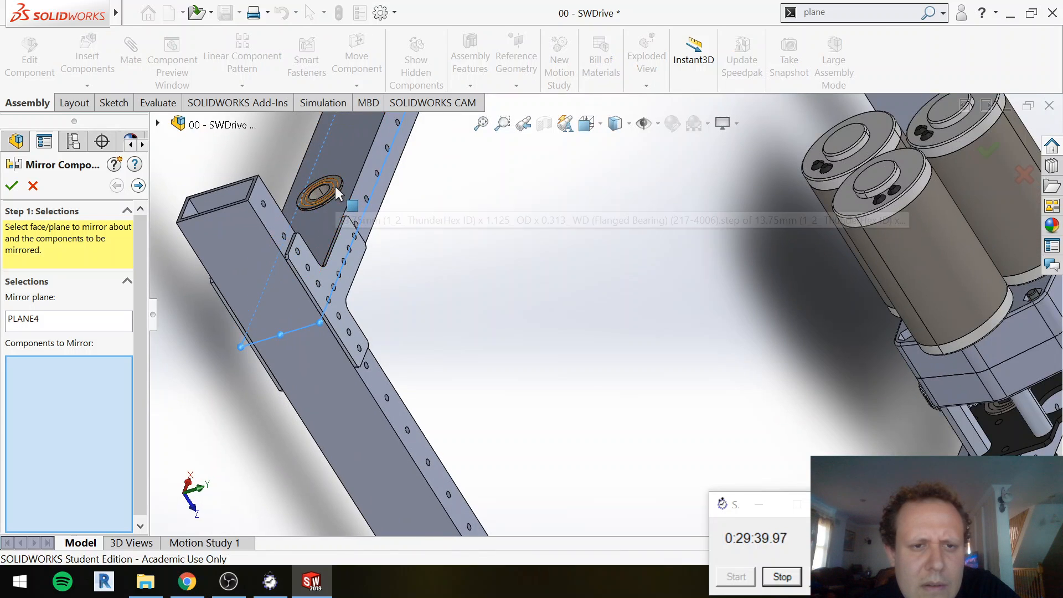
{"action": "left_click", "coordinate": [338, 194]}
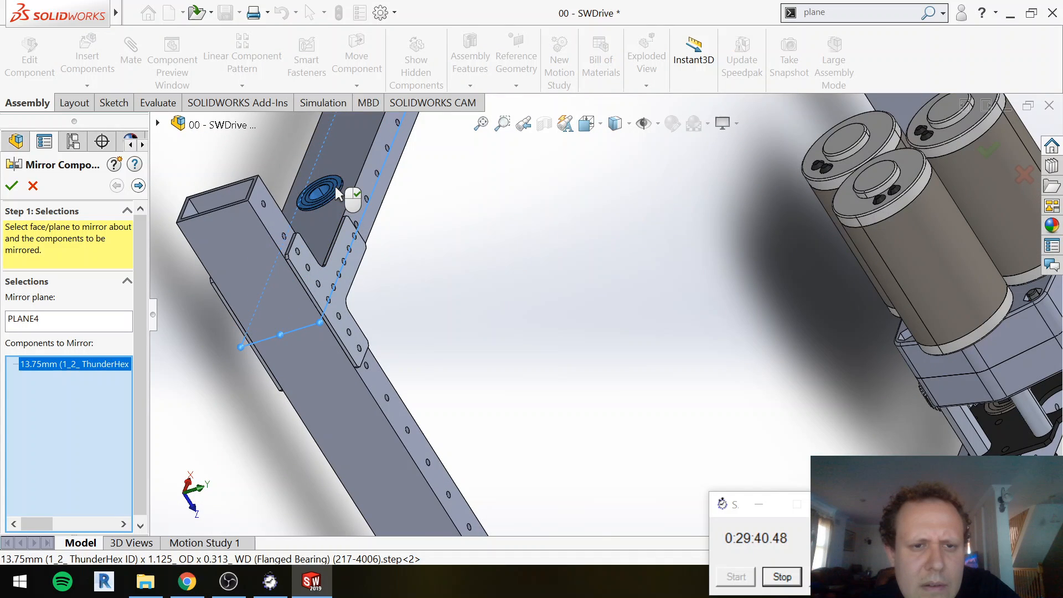
{"action": "left_click", "coordinate": [4, 184]}
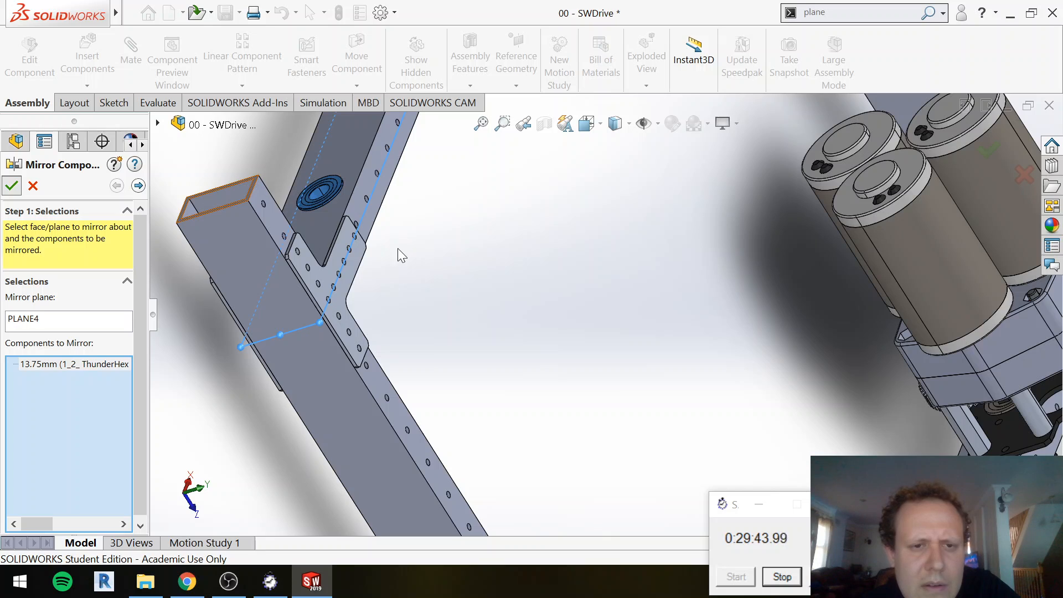
{"action": "middle_click_drag", "start_coordinate": [410, 250], "coordinate": [361, 184]}
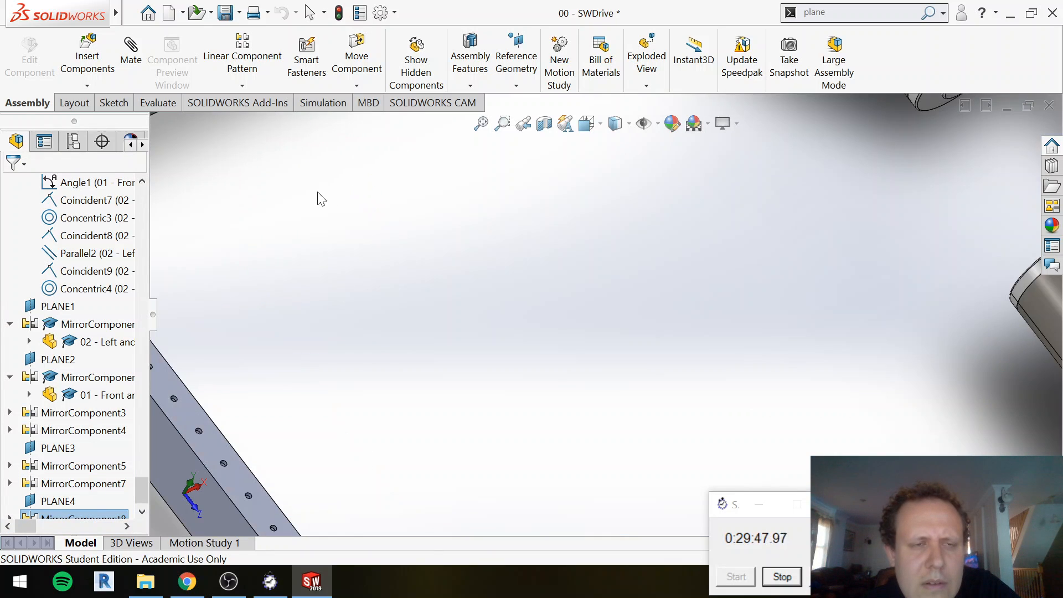
{"action": "scroll", "coordinate": [318, 192], "scroll_direction": "down", "scroll_amount": 1}
{"action": "scroll", "coordinate": [317, 192], "scroll_direction": "up", "scroll_amount": 4}
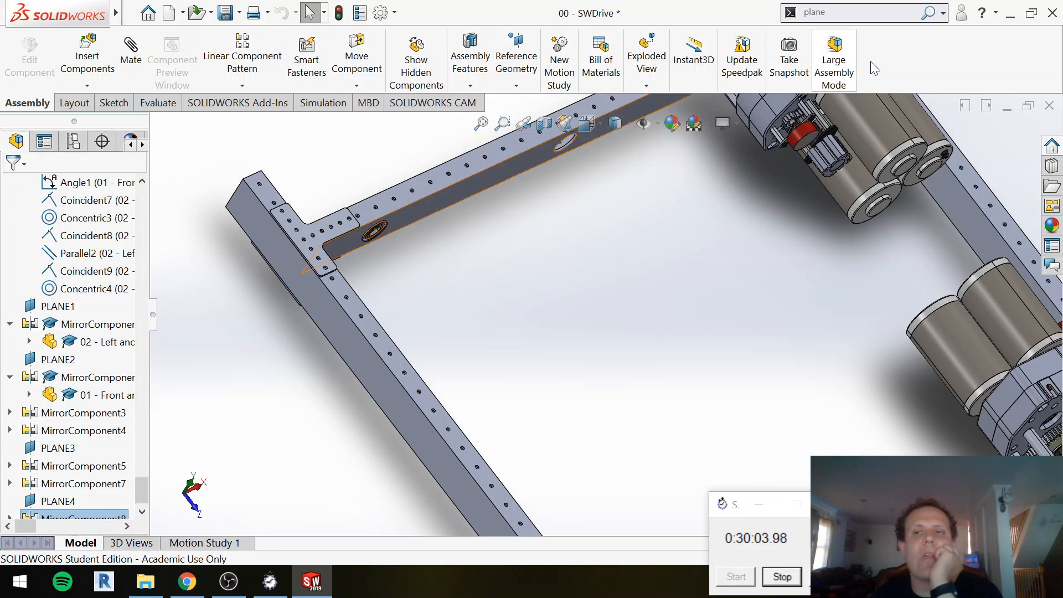
{"action": "left_click", "coordinate": [864, 12]}
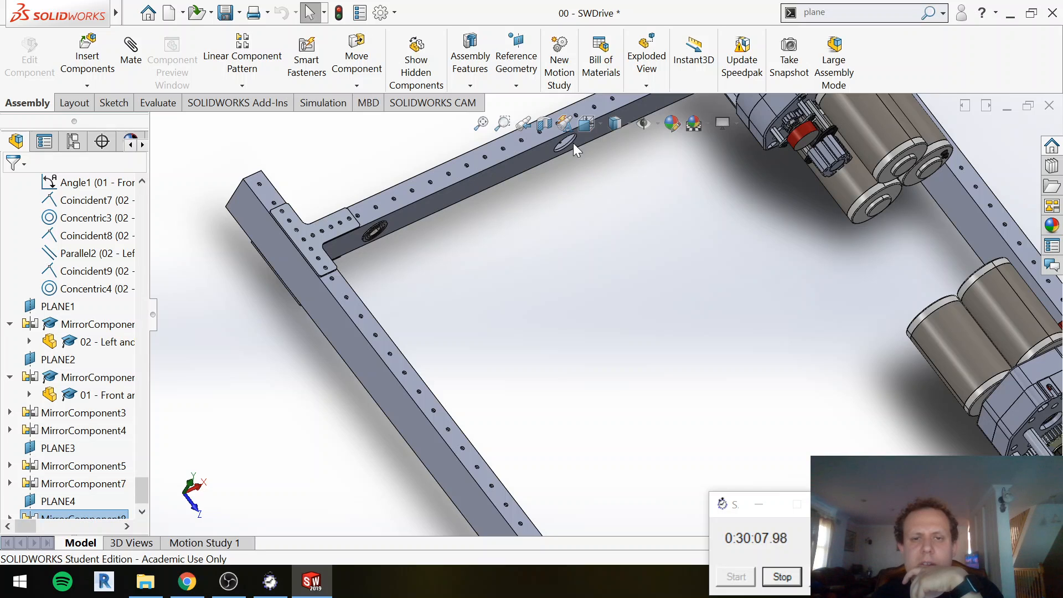
{"action": "scroll", "coordinate": [574, 143], "scroll_direction": "down", "scroll_amount": 2}
{"action": "scroll", "coordinate": [574, 147], "scroll_direction": "down", "scroll_amount": 4}
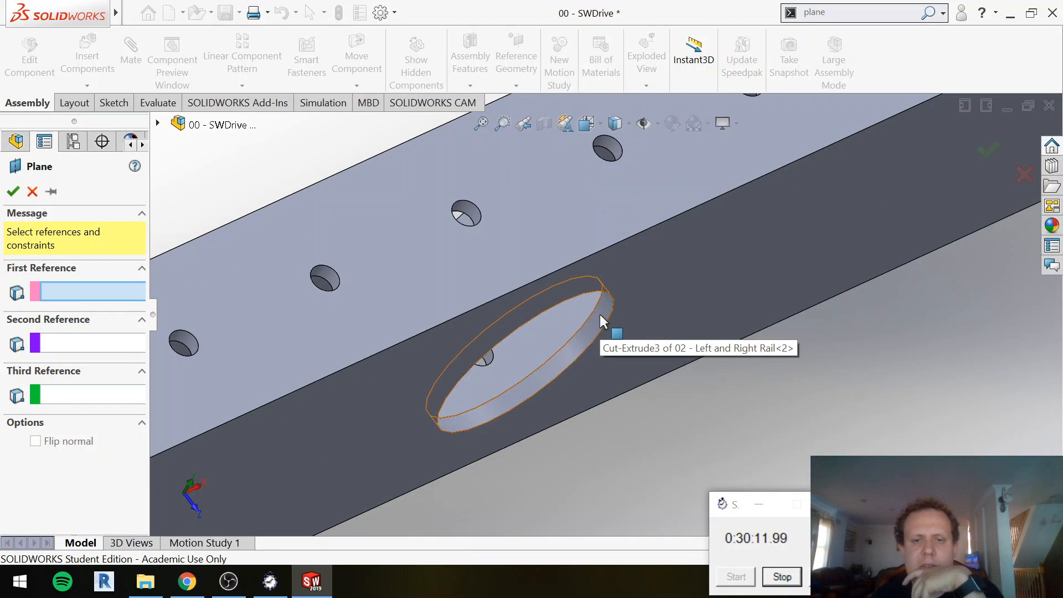
{"action": "left_click", "coordinate": [600, 314]}
{"action": "scroll", "coordinate": [494, 388], "scroll_direction": "down", "scroll_amount": 4}
{"action": "scroll", "coordinate": [494, 386], "scroll_direction": "up", "scroll_amount": 8}
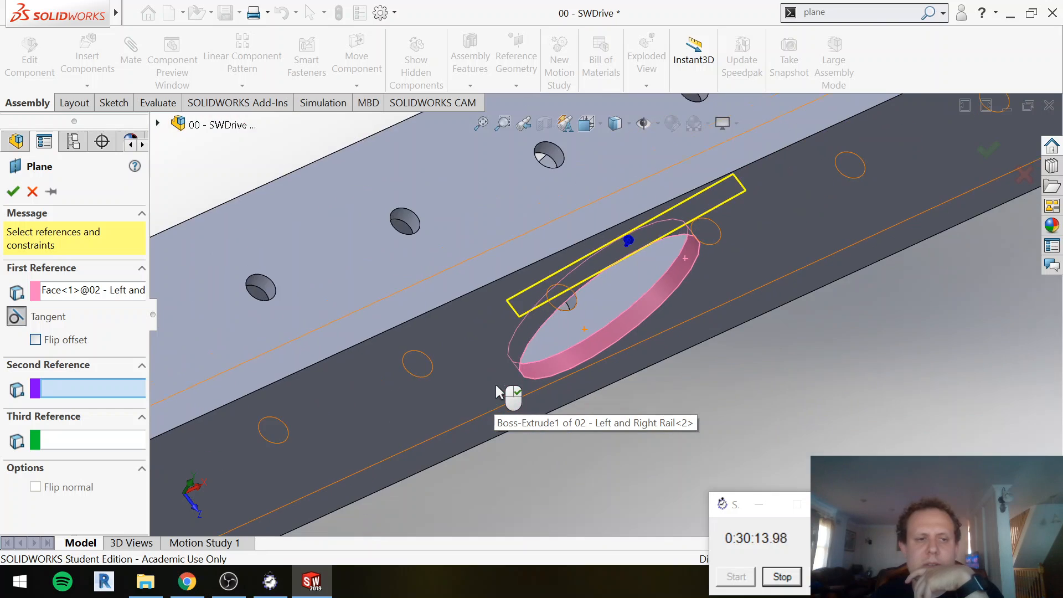
{"action": "scroll", "coordinate": [334, 446], "scroll_direction": "down", "scroll_amount": 5}
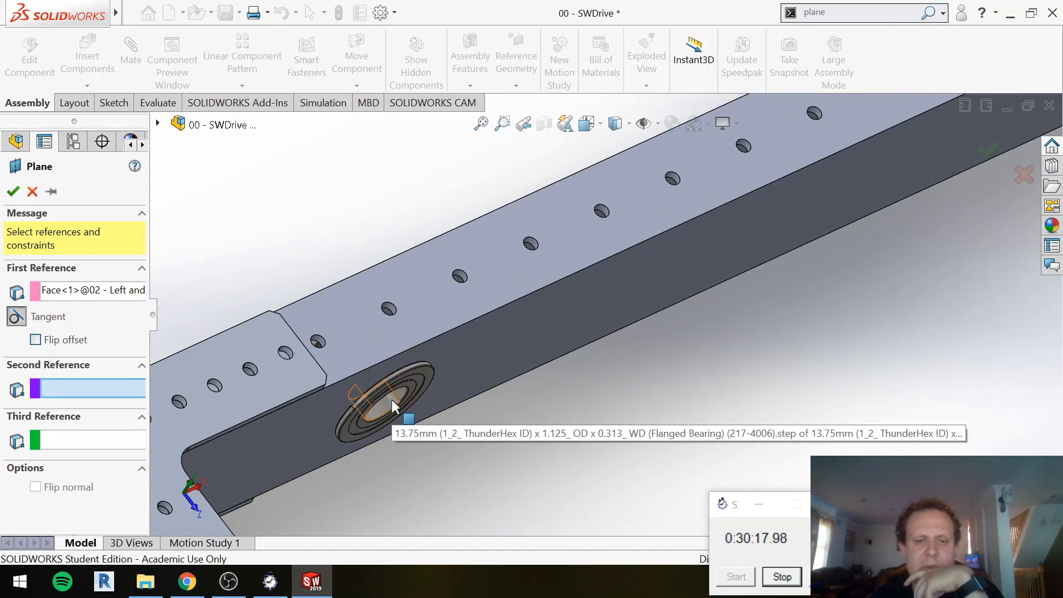
{"action": "left_click", "coordinate": [391, 400]}
{"action": "scroll", "coordinate": [683, 309], "scroll_direction": "down", "scroll_amount": 2}
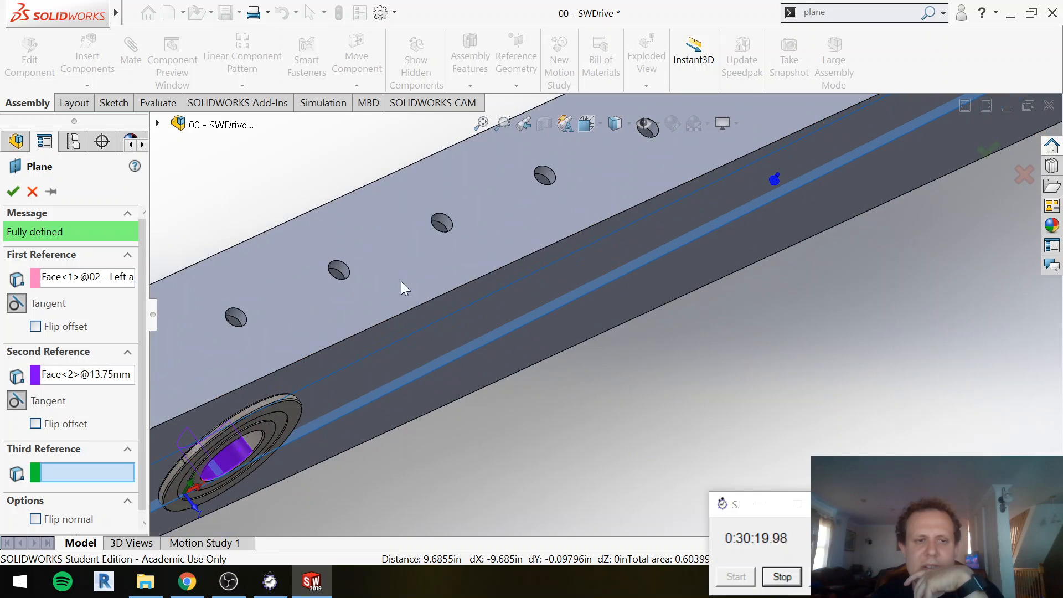
{"action": "left_click", "coordinate": [35, 192]}
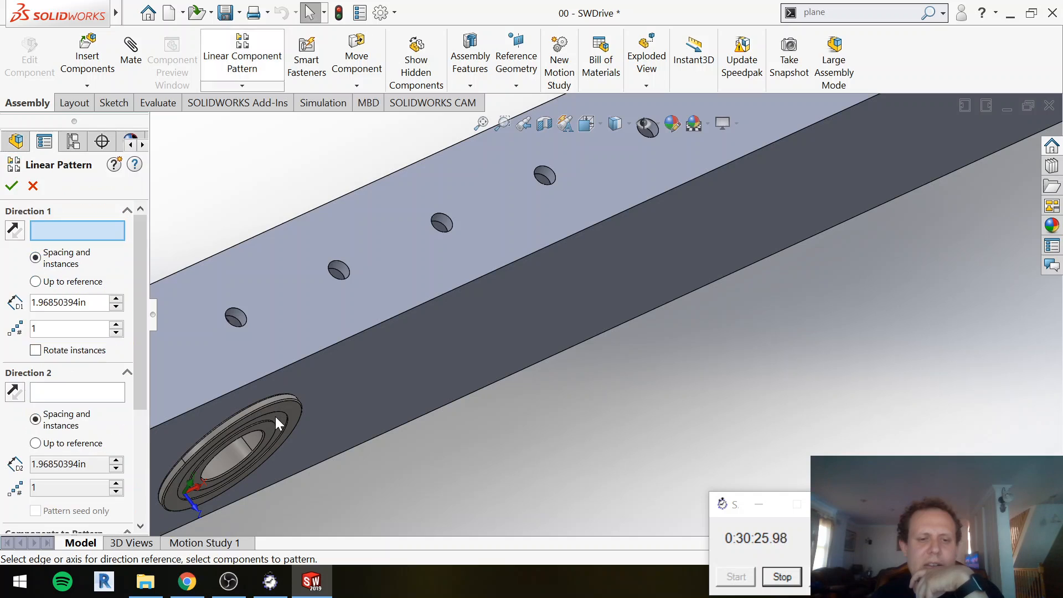
Step: Set the linear component pattern's first direction along the side rail's long edge with 10.5 in spacing
{"action": "left_click", "coordinate": [323, 350]}
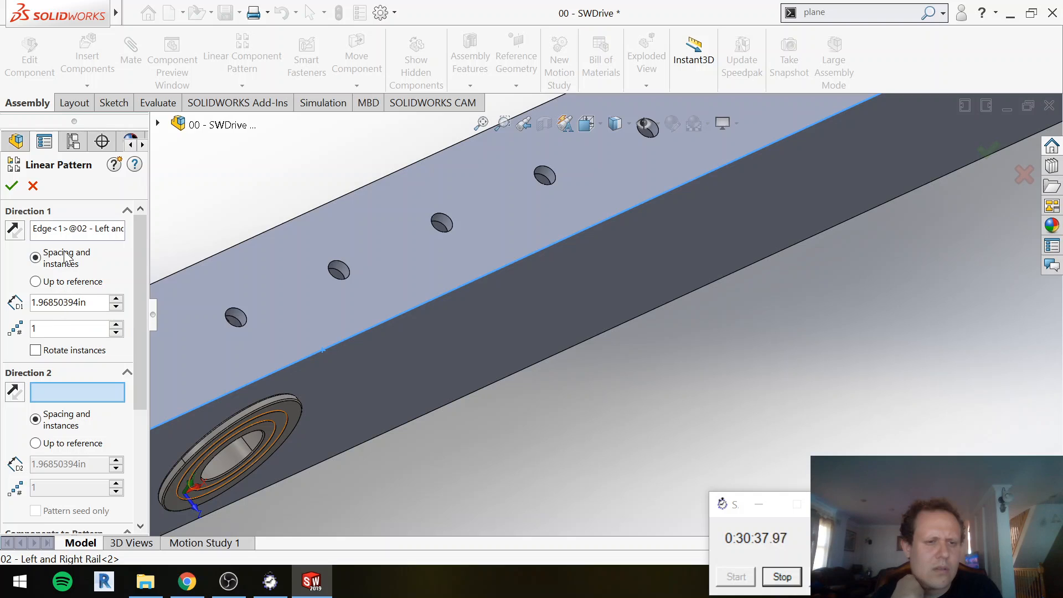
{"action": "left_click", "coordinate": [82, 303]}
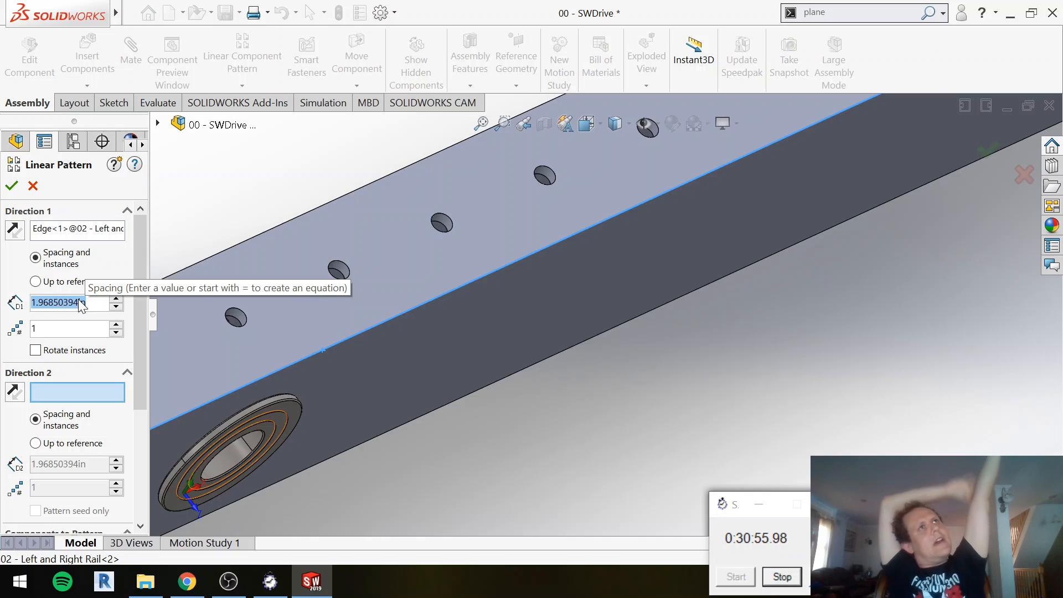
{"action": "type", "text": "1"}
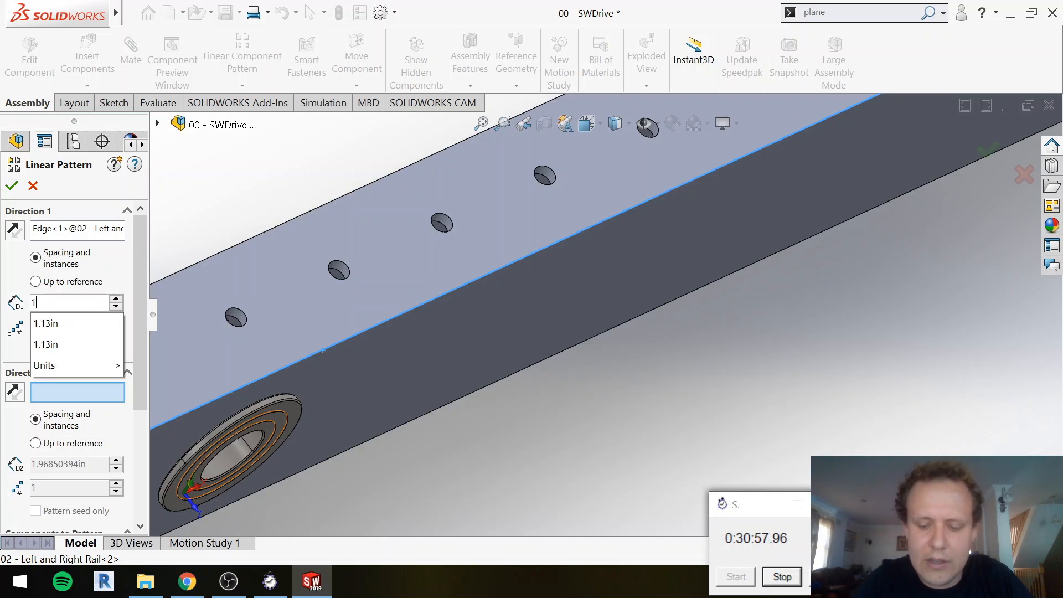
{"action": "type", "text": "0.5"}
{"action": "key", "text": "Return"}
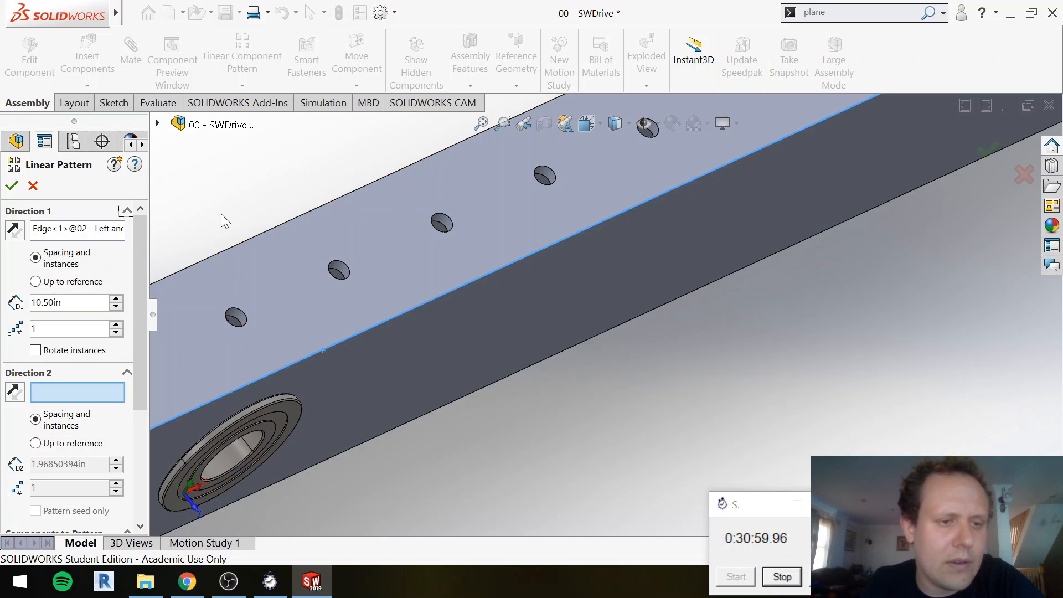
Step: Pattern both flanged bearings at the rail's non-gearbox end as 2 instances to fill the middle hole
{"action": "scroll", "coordinate": [102, 444], "scroll_direction": "down", "scroll_amount": 3}
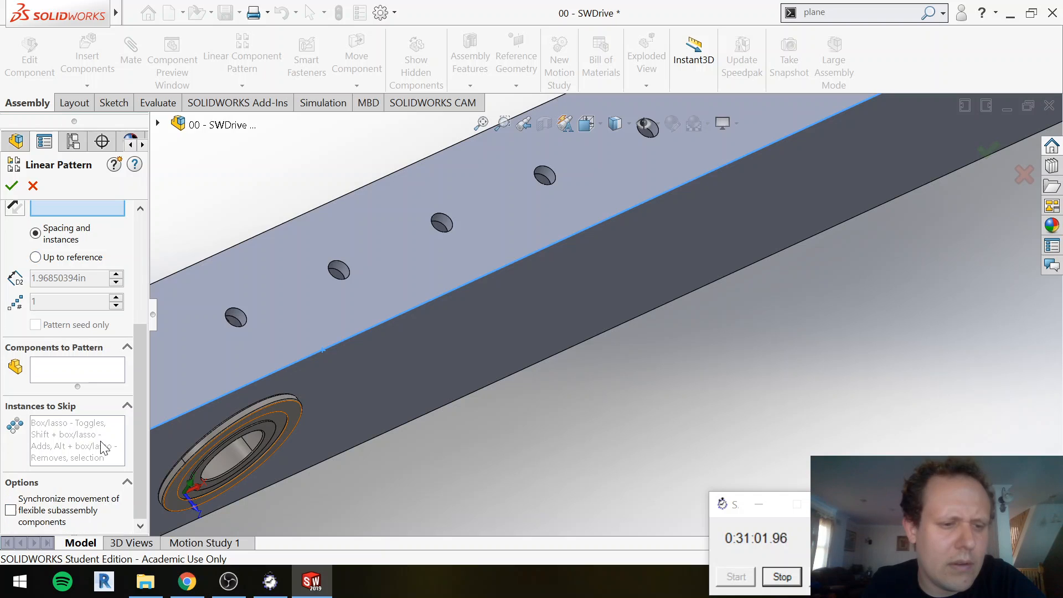
{"action": "left_click", "coordinate": [79, 370]}
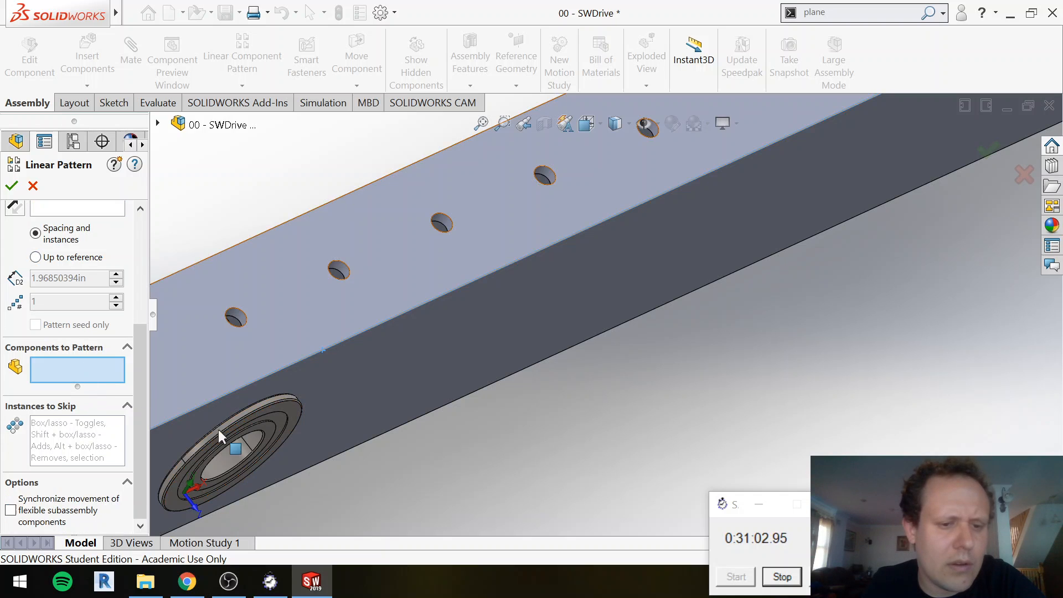
{"action": "left_click", "coordinate": [261, 425]}
{"action": "middle_click_drag", "start_coordinate": [210, 239], "coordinate": [271, 311]}
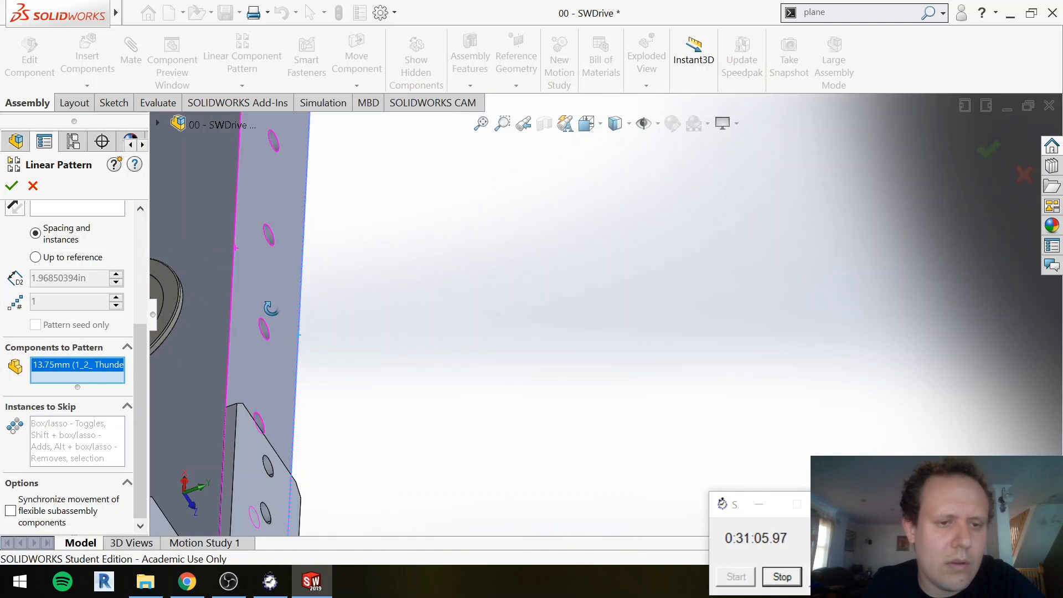
{"action": "left_click", "coordinate": [173, 298]}
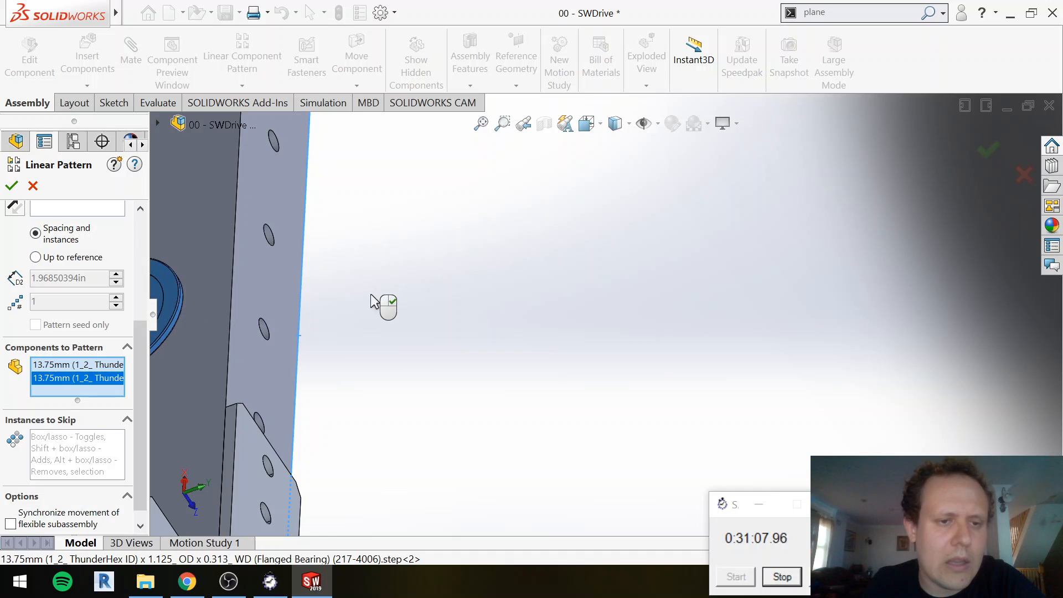
{"action": "scroll", "coordinate": [371, 294], "scroll_direction": "down", "scroll_amount": 2}
{"action": "scroll", "coordinate": [377, 271], "scroll_direction": "up", "scroll_amount": 2}
{"action": "scroll", "coordinate": [377, 269], "scroll_direction": "up", "scroll_amount": 5}
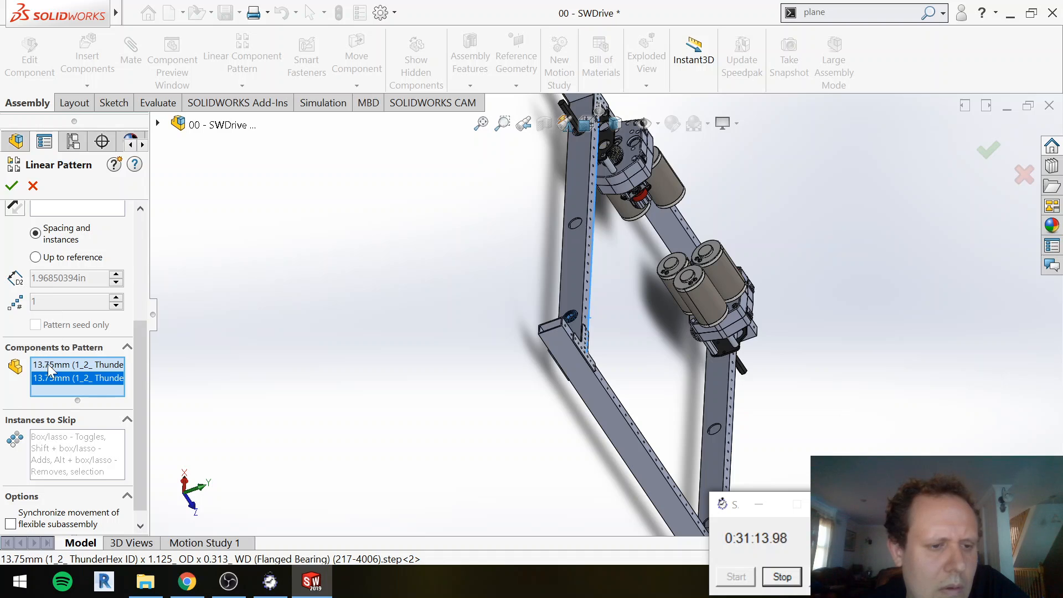
{"action": "scroll", "coordinate": [34, 285], "scroll_direction": "up", "scroll_amount": 3}
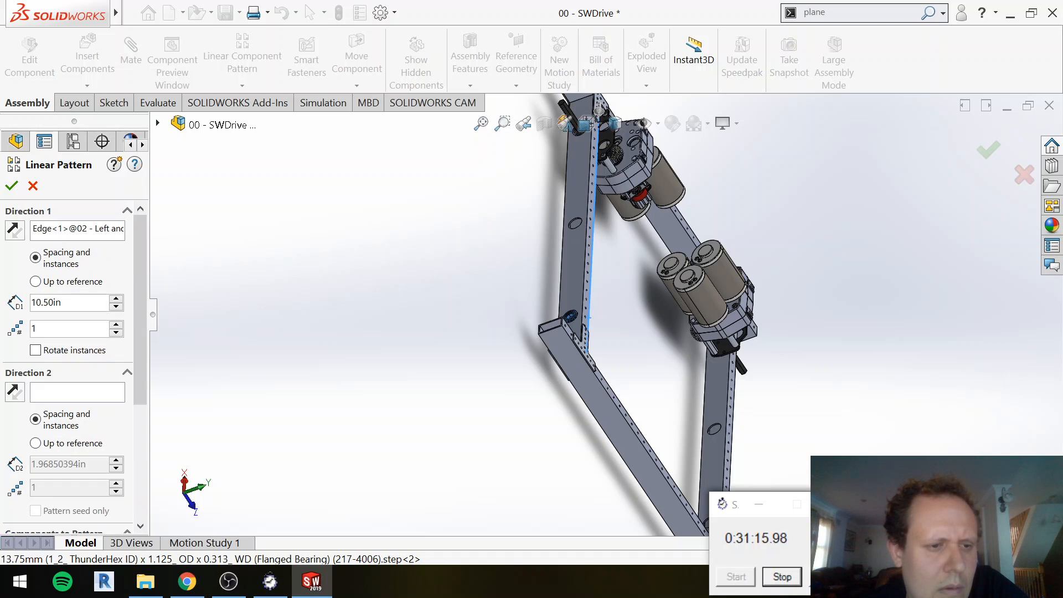
{"action": "type", "text": "2"}
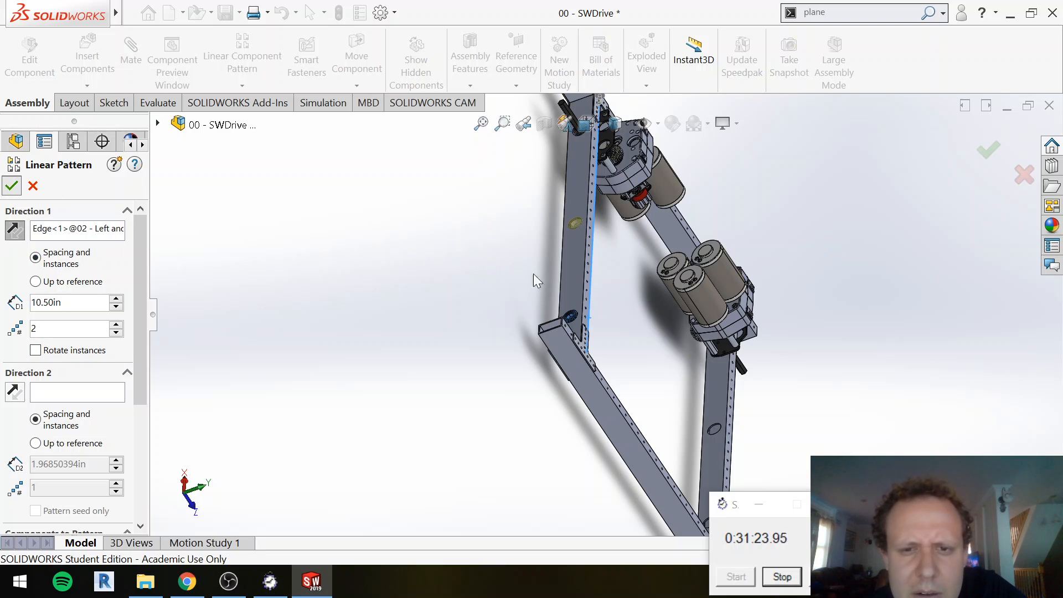
{"action": "key", "text": "Return"}
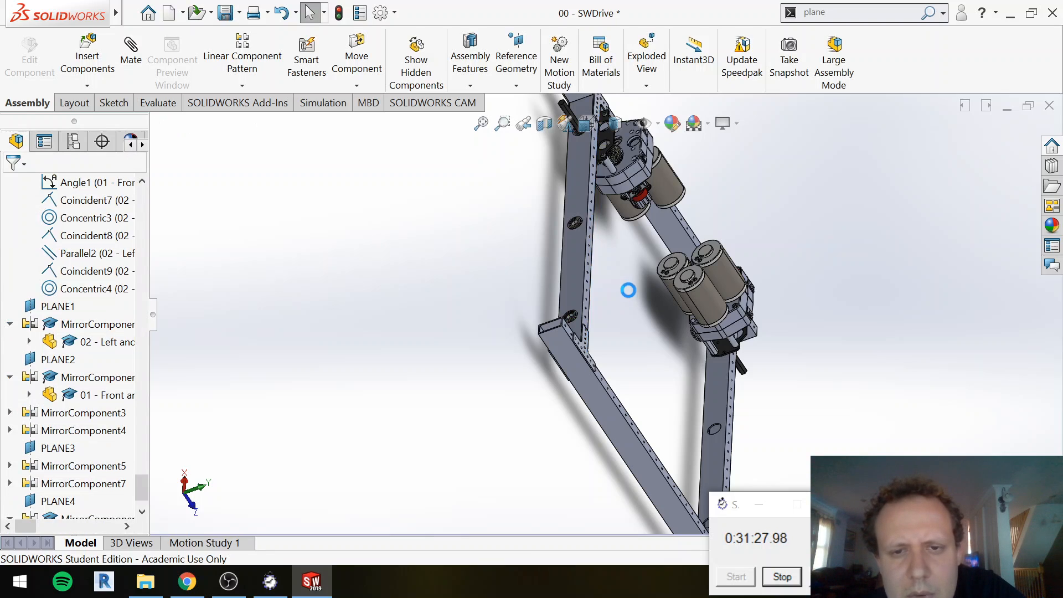
{"action": "middle_click_drag", "start_coordinate": [613, 336], "coordinate": [556, 235]}
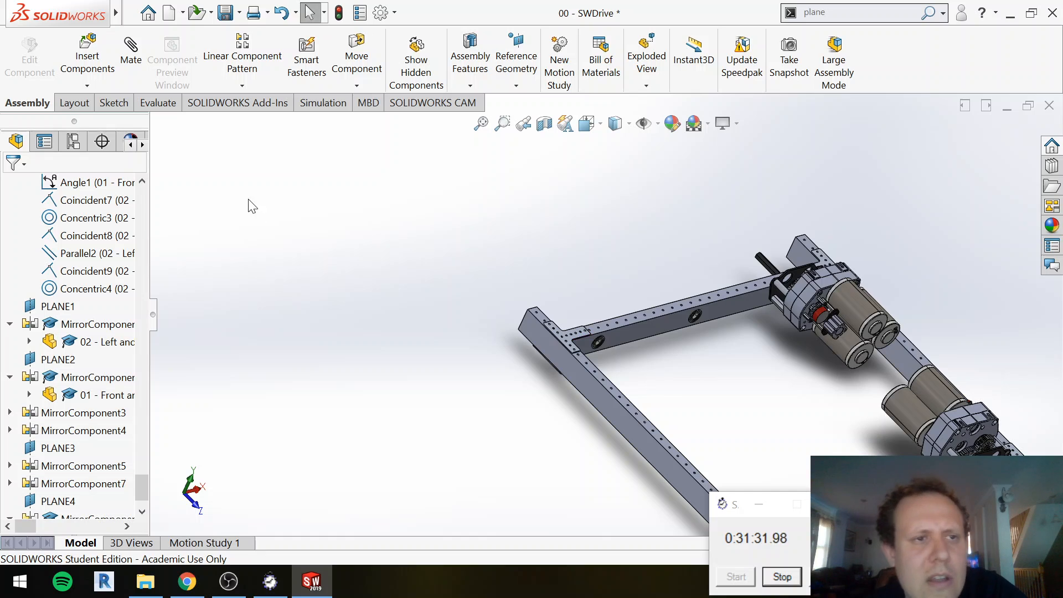
Step: Set up a component mirror about PLANE1 with the end and middle flanged bearings on the side rail's inner face
{"action": "left_click", "coordinate": [225, 87]}
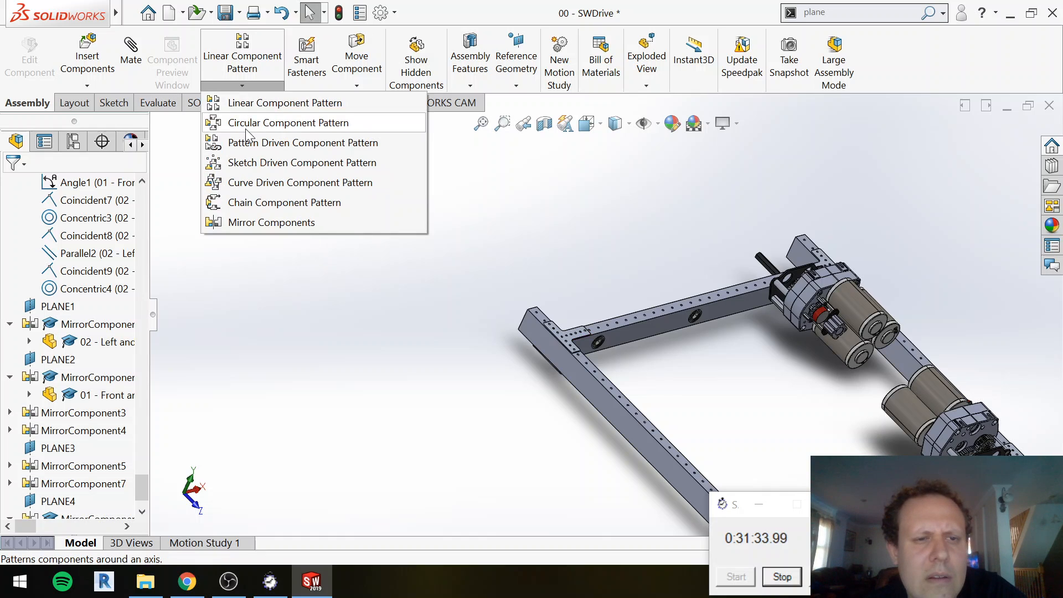
{"action": "left_click", "coordinate": [252, 222]}
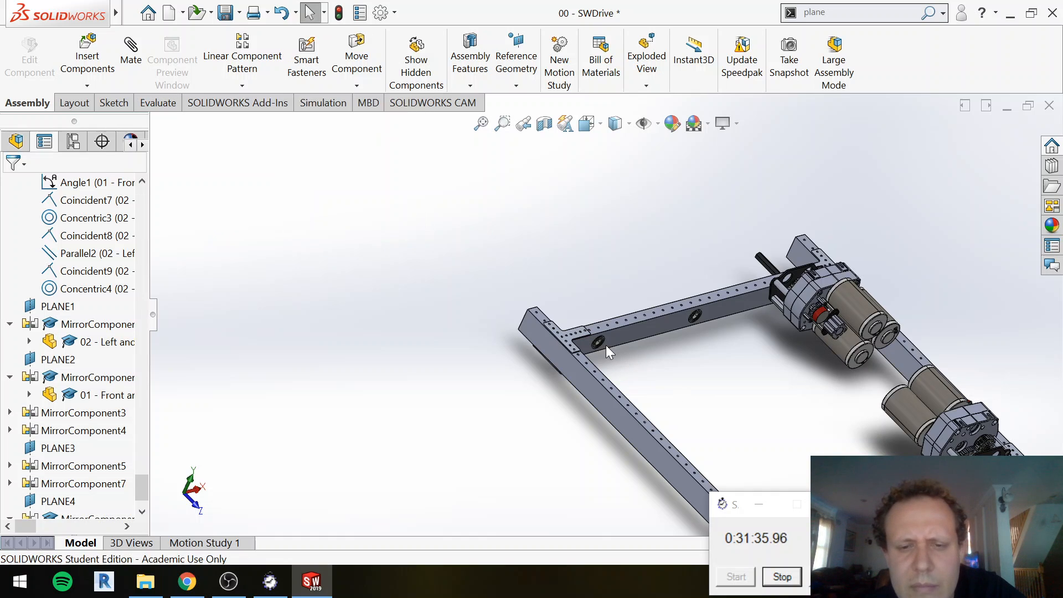
{"action": "scroll", "coordinate": [601, 344], "scroll_direction": "down", "scroll_amount": 2}
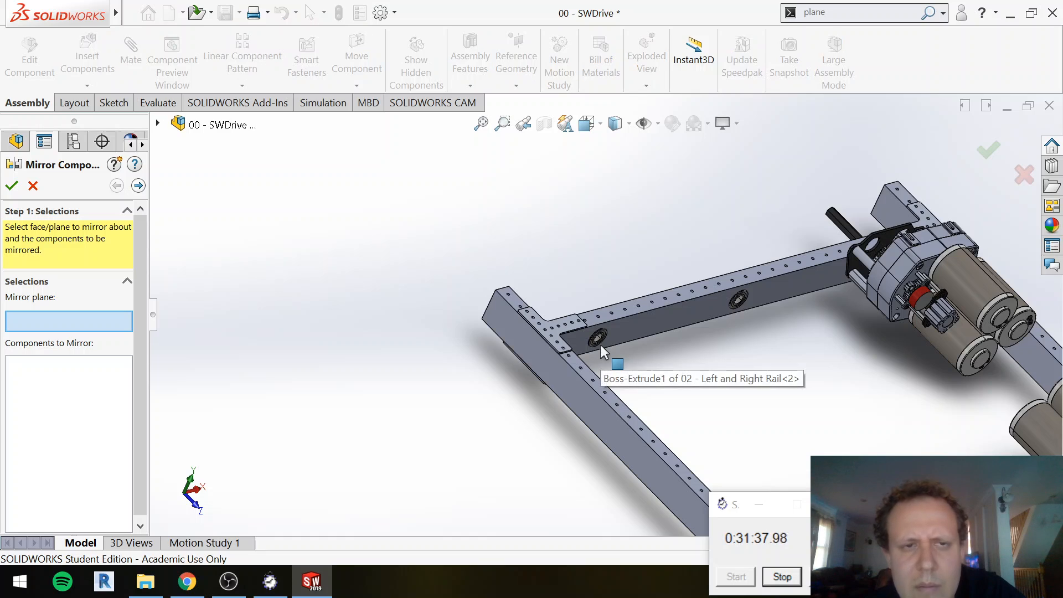
{"action": "left_click", "coordinate": [159, 127]}
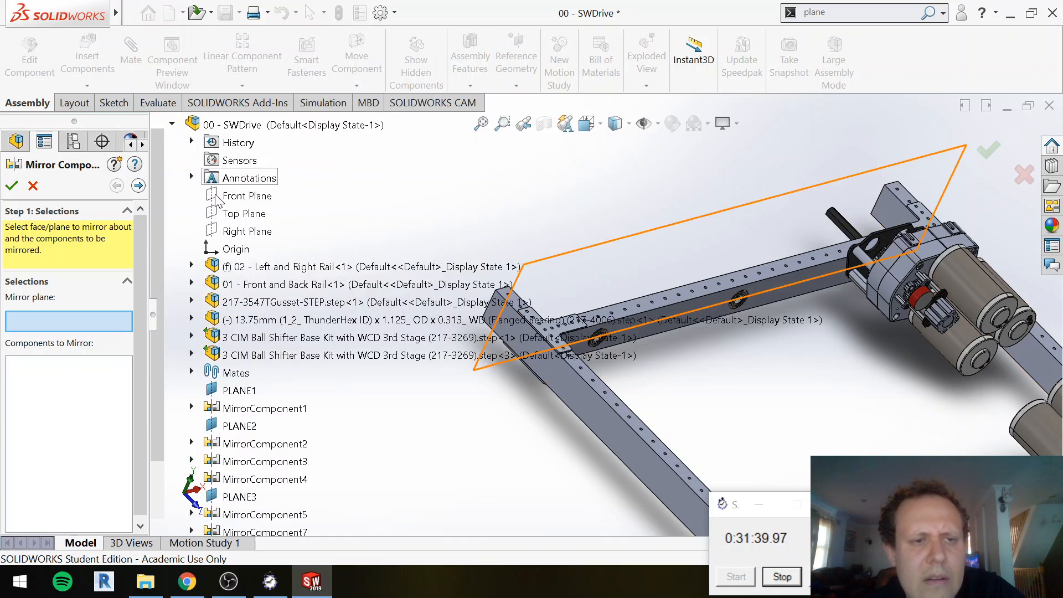
{"action": "left_click", "coordinate": [250, 392]}
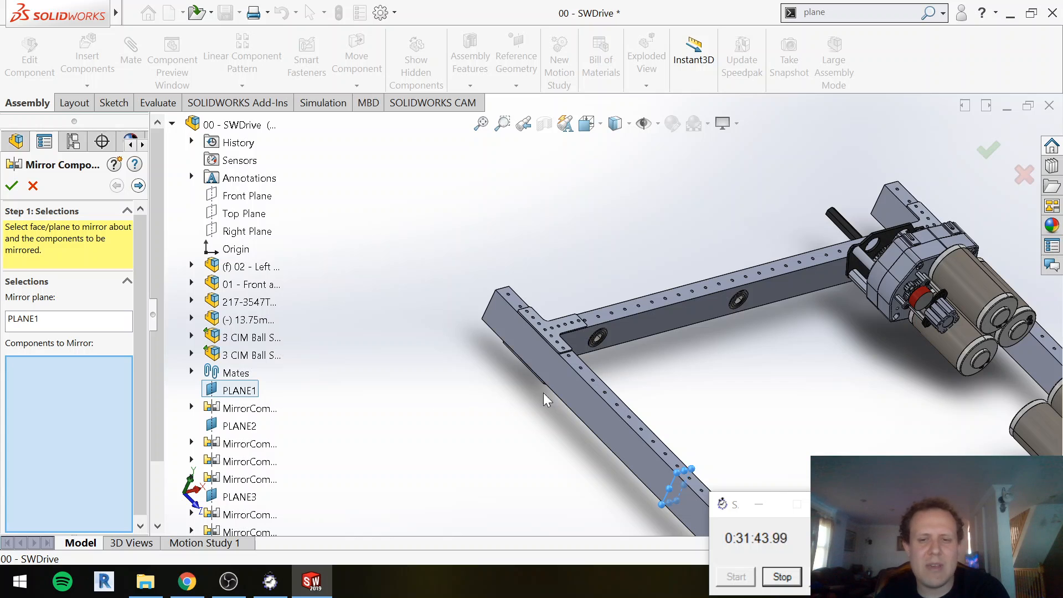
{"action": "left_click", "coordinate": [600, 343]}
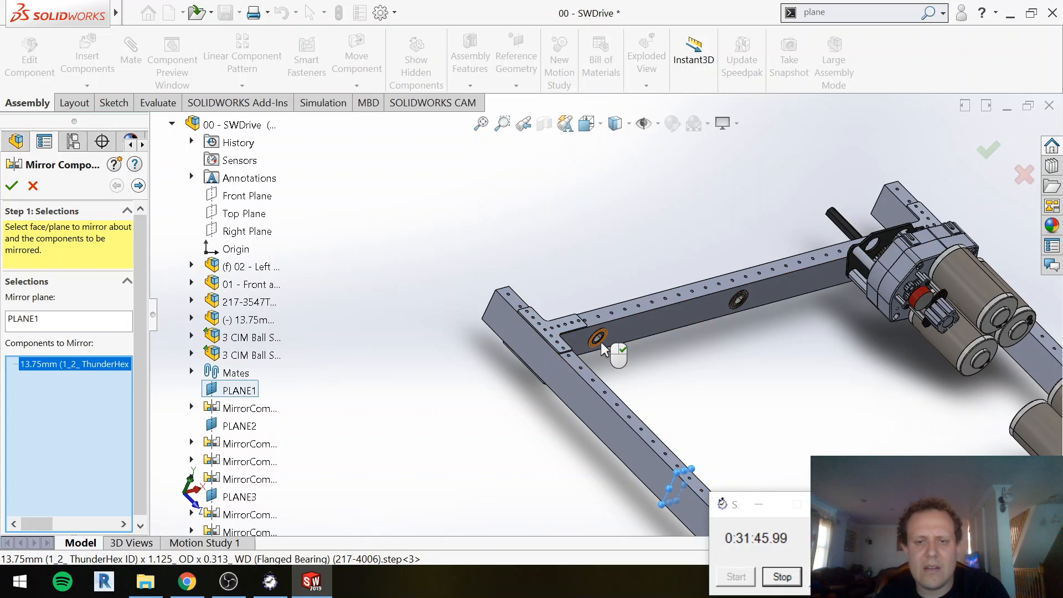
{"action": "left_click", "coordinate": [741, 301]}
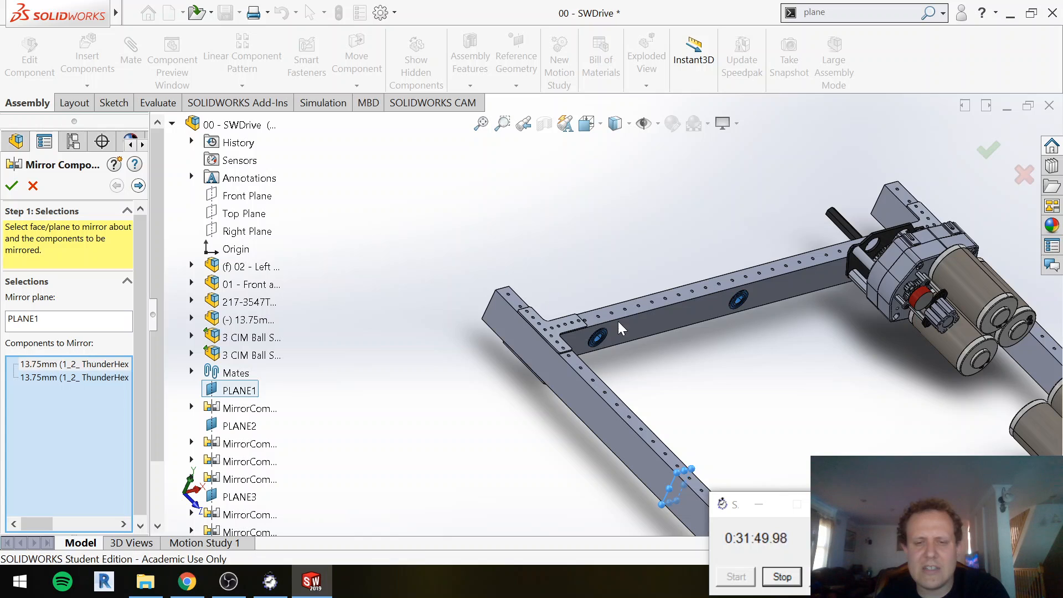
Step: Add the three outer-face flanged bearings, including the one on the gearbox shaft, and complete the mirror onto the opposite side rail
{"action": "middle_click_drag", "start_coordinate": [618, 321], "coordinate": [634, 352]}
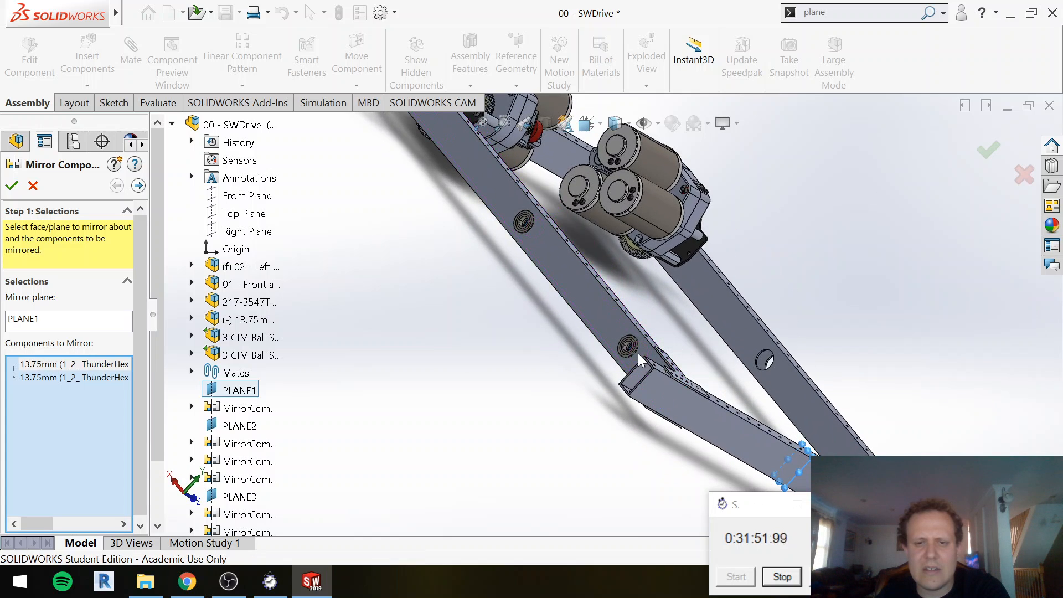
{"action": "left_click", "coordinate": [627, 348]}
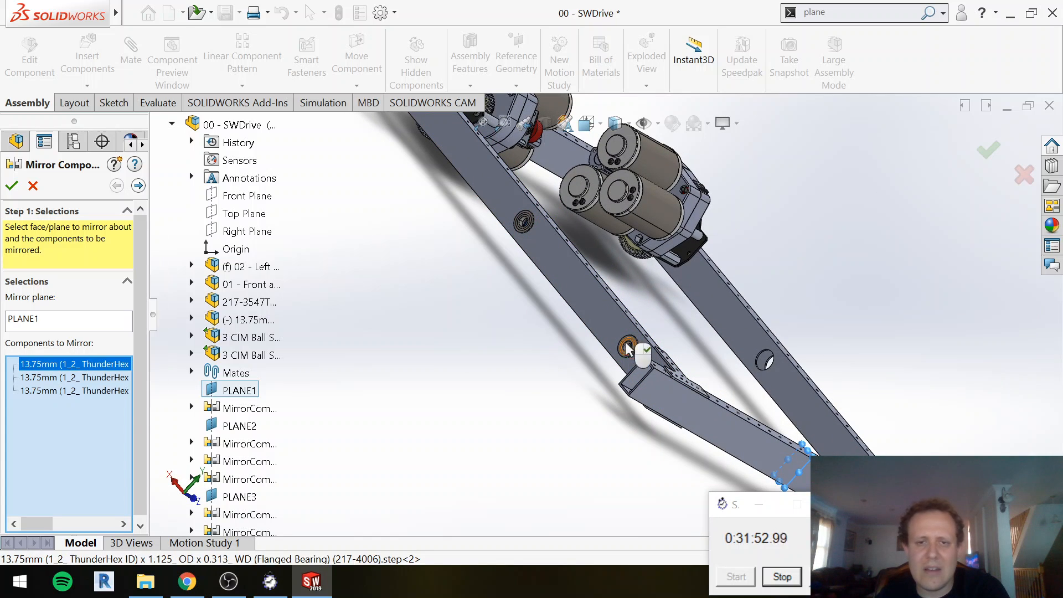
{"action": "left_click", "coordinate": [528, 223]}
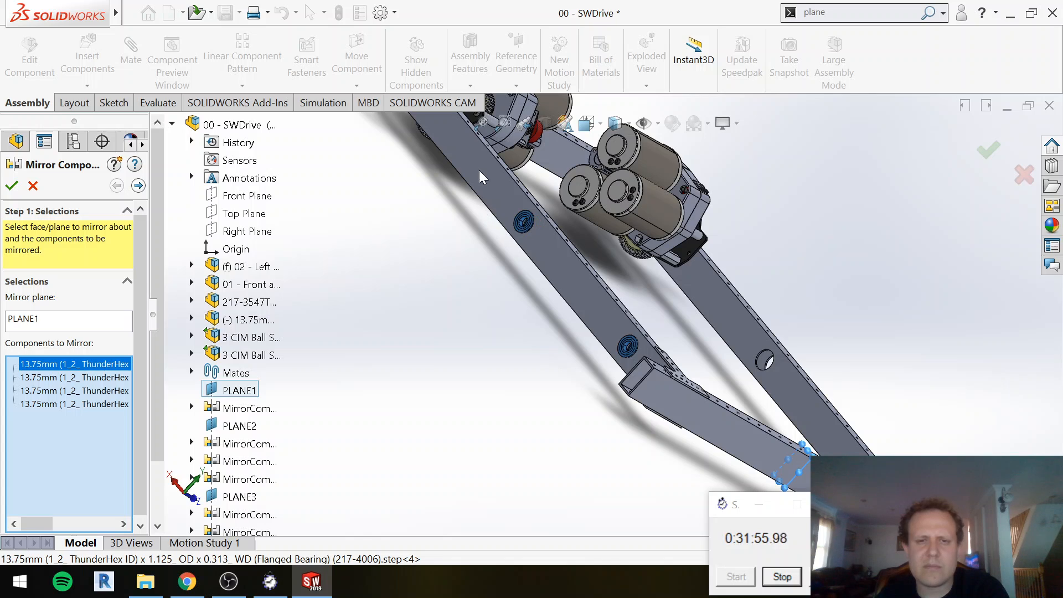
{"action": "middle_click_drag", "start_coordinate": [479, 171], "coordinate": [495, 191]}
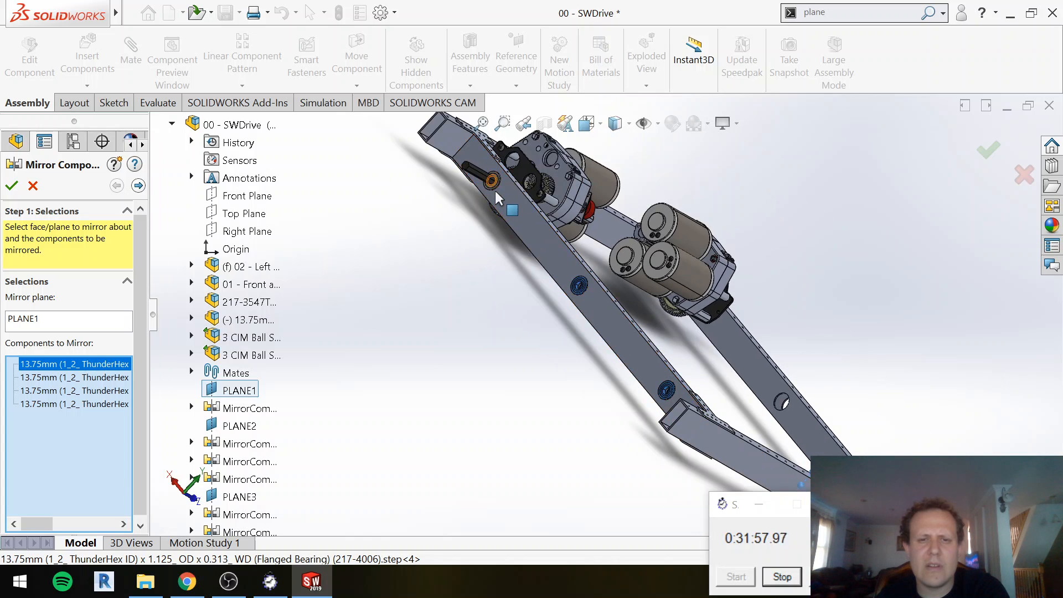
{"action": "scroll", "coordinate": [495, 190], "scroll_direction": "down", "scroll_amount": 3}
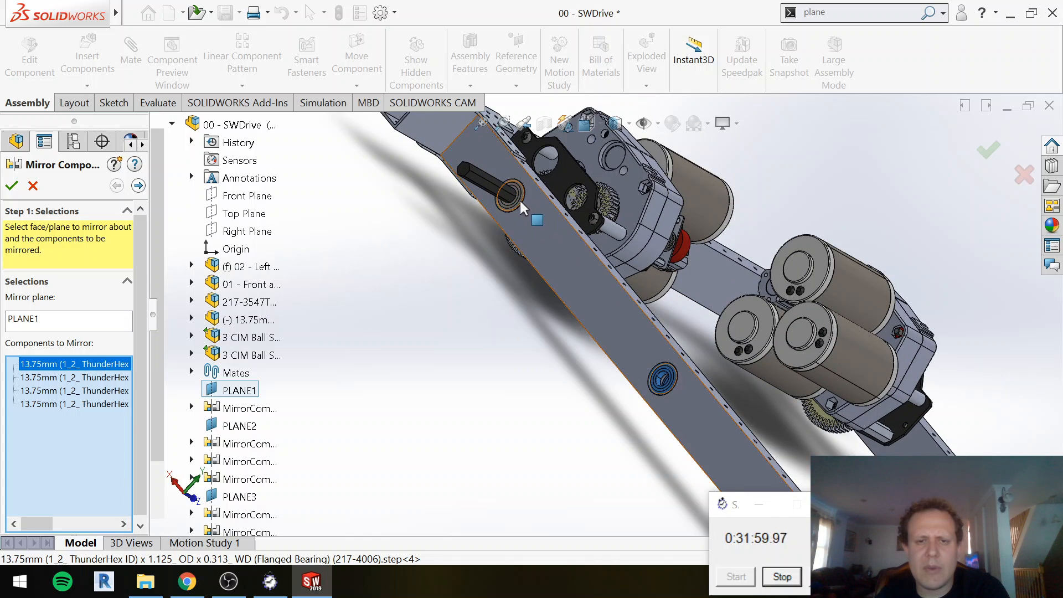
{"action": "scroll", "coordinate": [520, 198], "scroll_direction": "down", "scroll_amount": 2}
{"action": "left_click", "coordinate": [541, 211]}
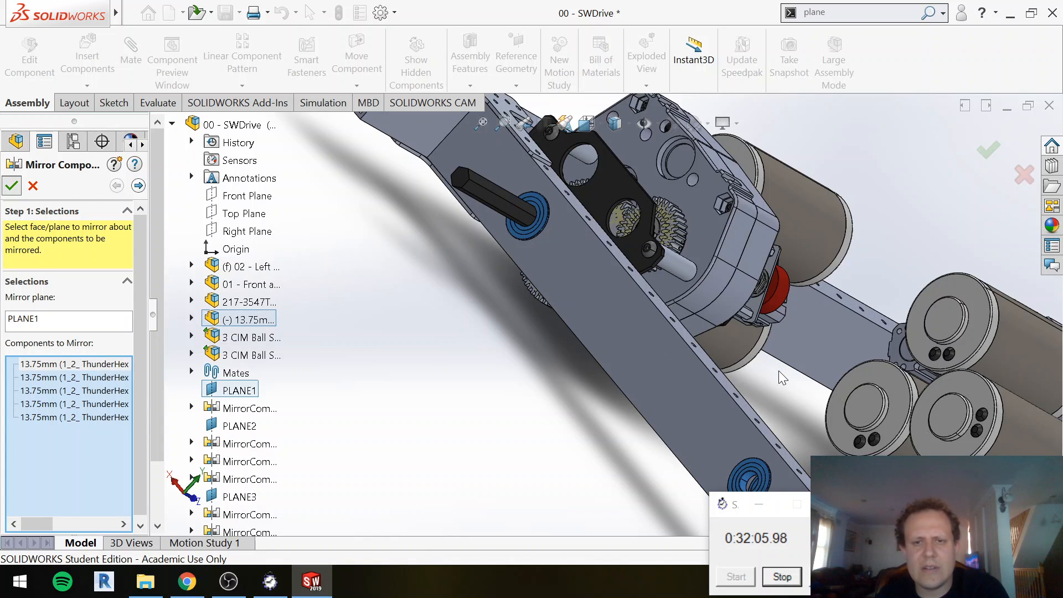
{"action": "key", "text": "Return"}
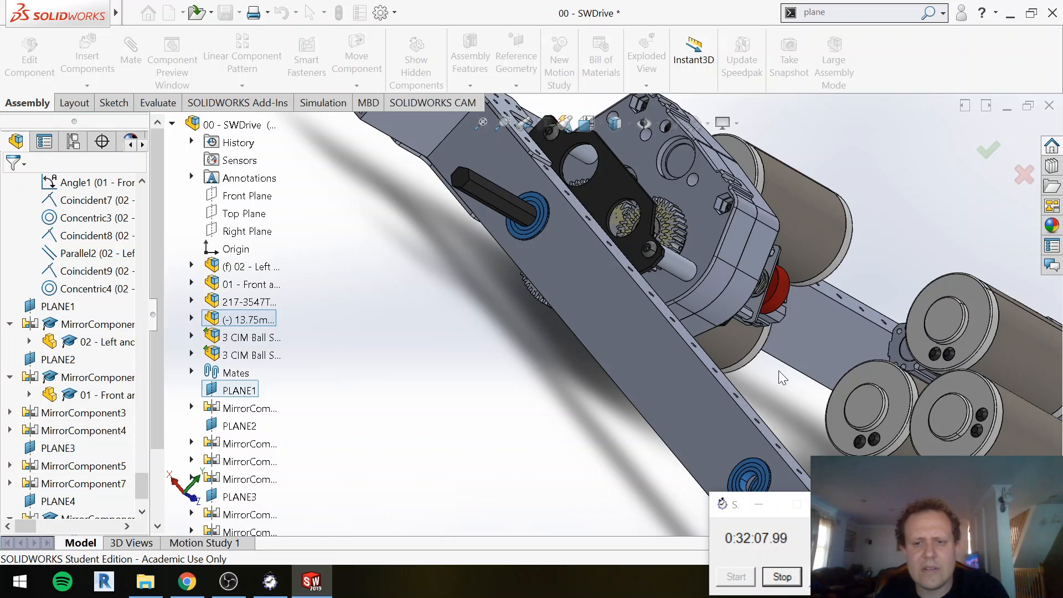
{"action": "scroll", "coordinate": [780, 383], "scroll_direction": "down", "scroll_amount": 3}
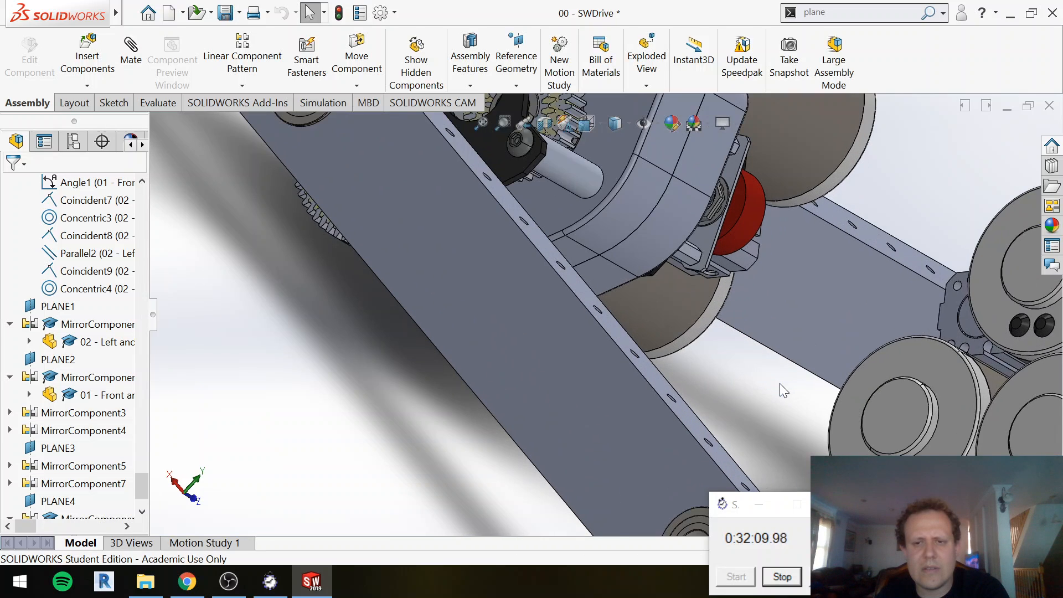
{"action": "scroll", "coordinate": [780, 383], "scroll_direction": "up", "scroll_amount": 3}
{"action": "scroll", "coordinate": [780, 384], "scroll_direction": "up", "scroll_amount": 4}
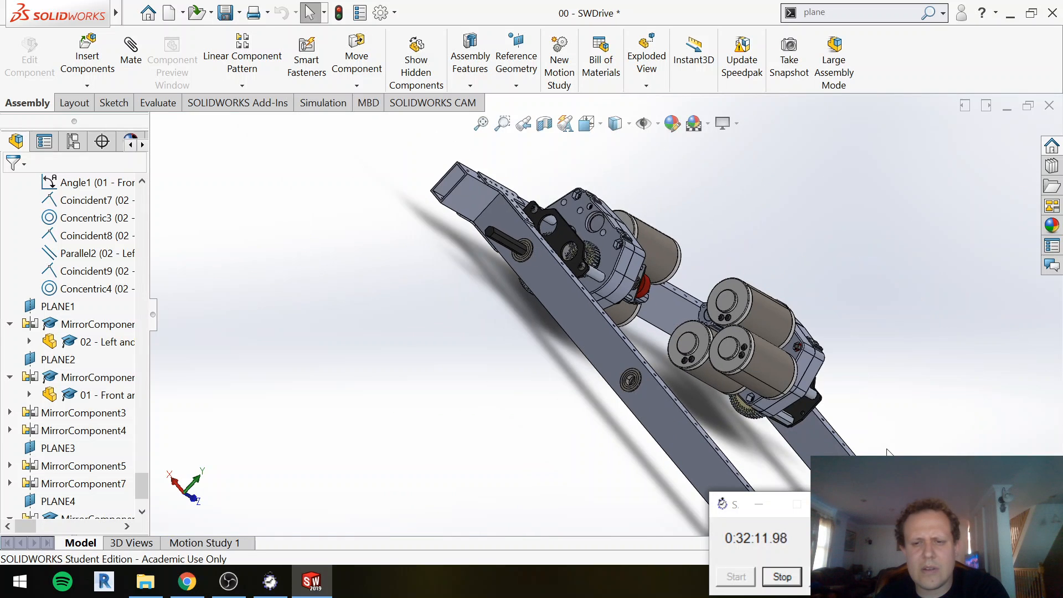
{"action": "middle_click_drag", "start_coordinate": [780, 384], "coordinate": [881, 391]}
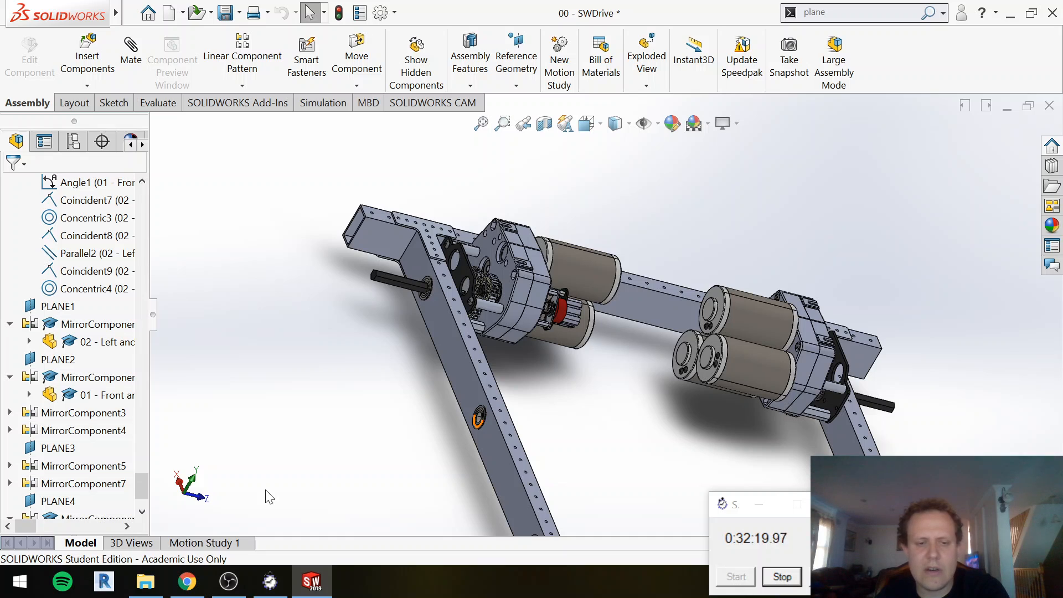
Step: Switch to Chrome, search the web for "vexpro thunderhex" in a new tab, and open the VEX ThunderHex Stock page
{"action": "left_click", "coordinate": [187, 582]}
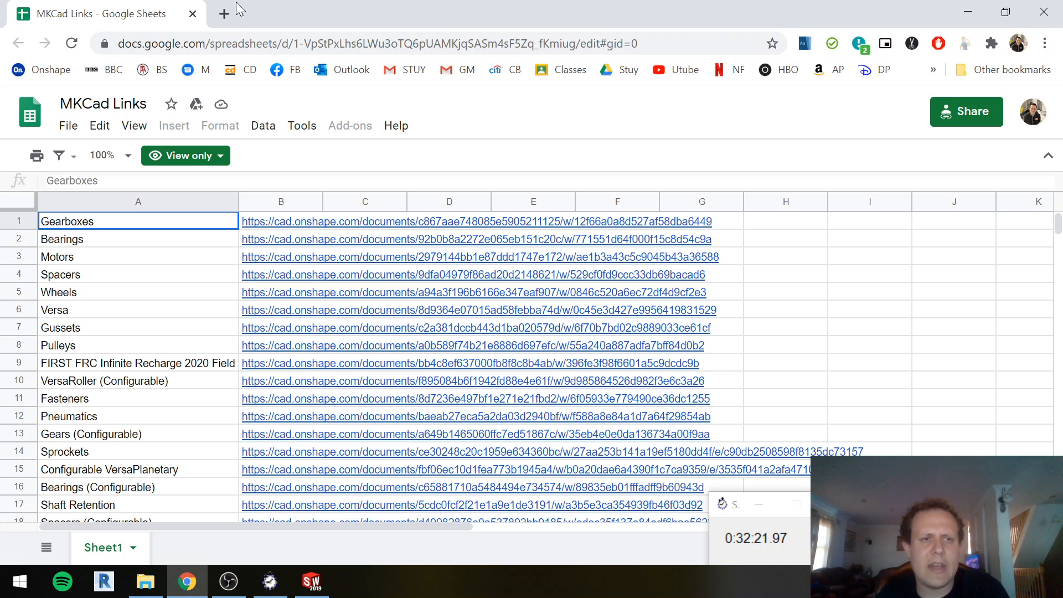
{"action": "left_click", "coordinate": [215, 16]}
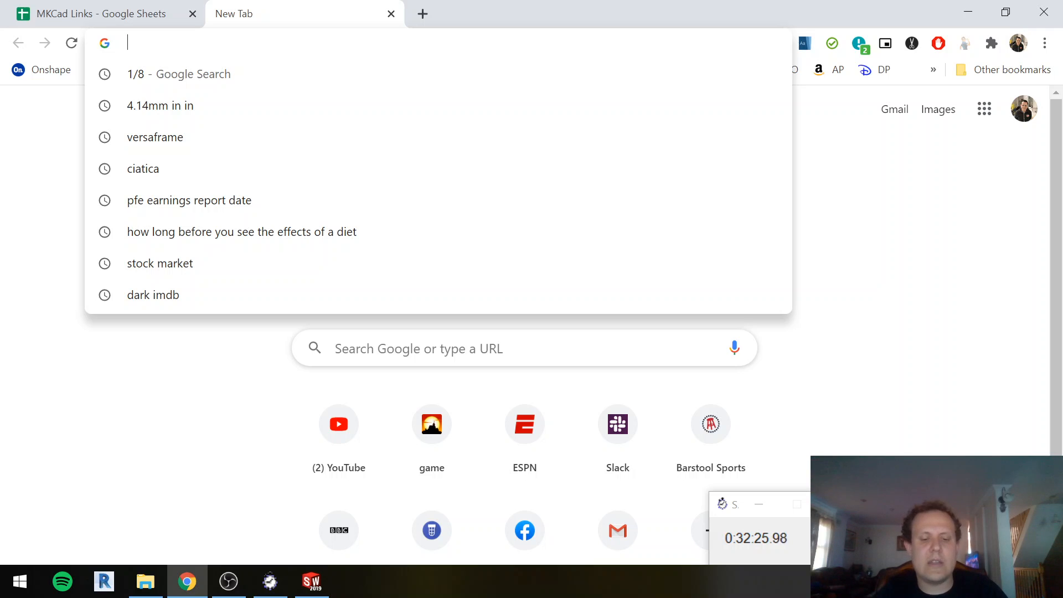
{"action": "type", "text": "vex"}
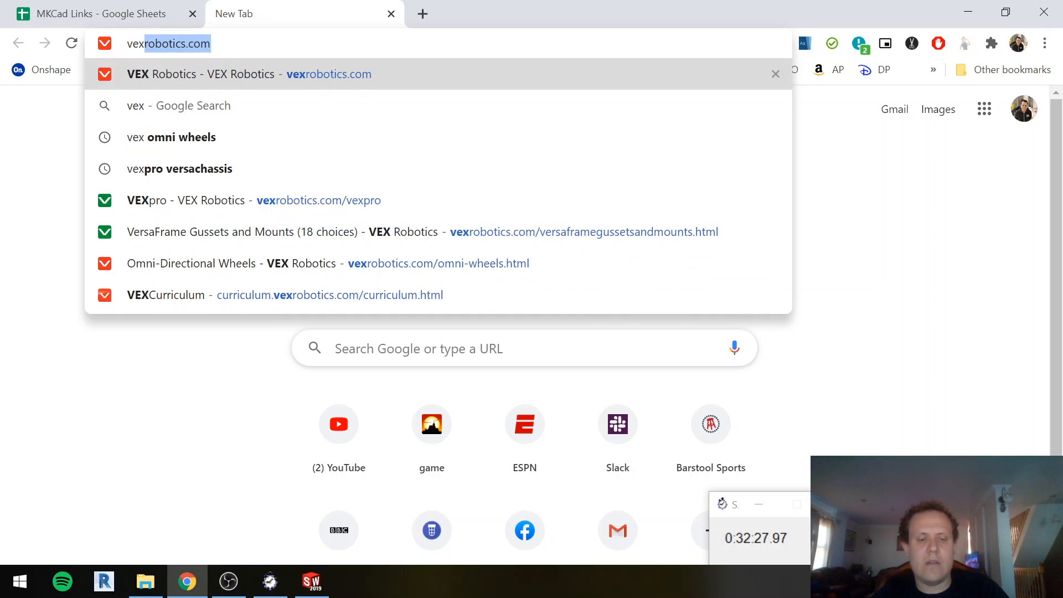
{"action": "type", "text": "pro thunderhex"}
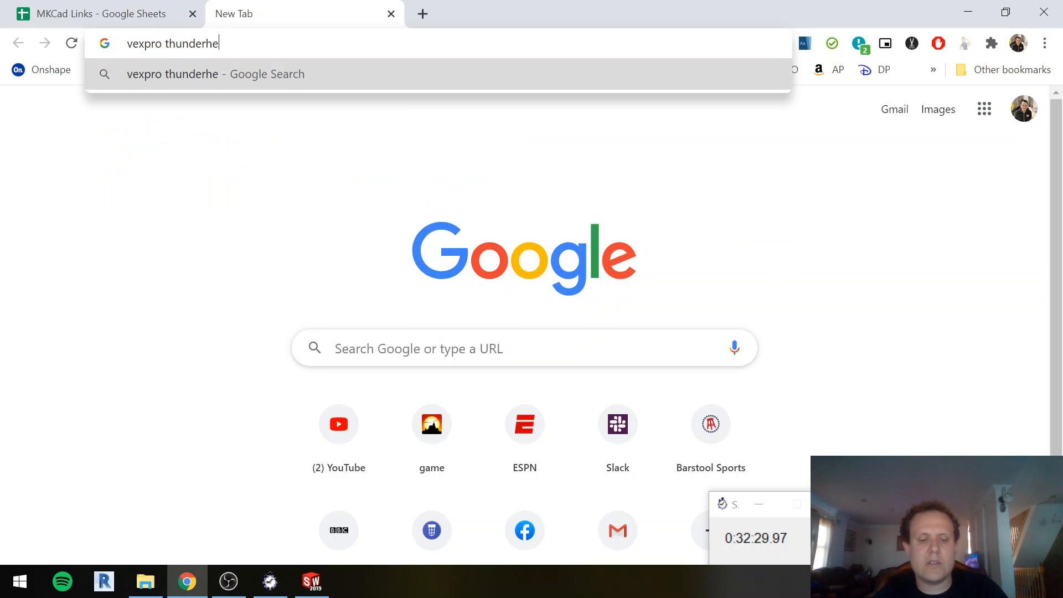
{"action": "key", "text": "Return"}
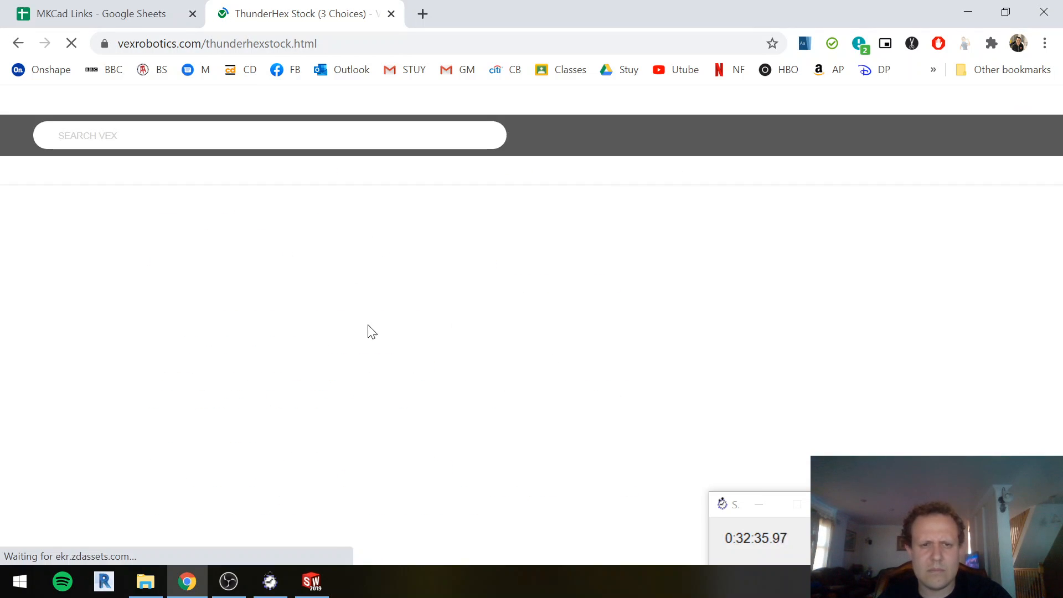
Step: Download the 1/2" Hex x 0.201" ID ThunderHex Stock (18") (217-4002) STEP file to Drivetrain STEP files and open it in SOLIDWORKS
{"action": "scroll", "coordinate": [422, 319], "scroll_direction": "down", "scroll_amount": 10}
{"action": "scroll", "coordinate": [422, 329], "scroll_direction": "down", "scroll_amount": 10}
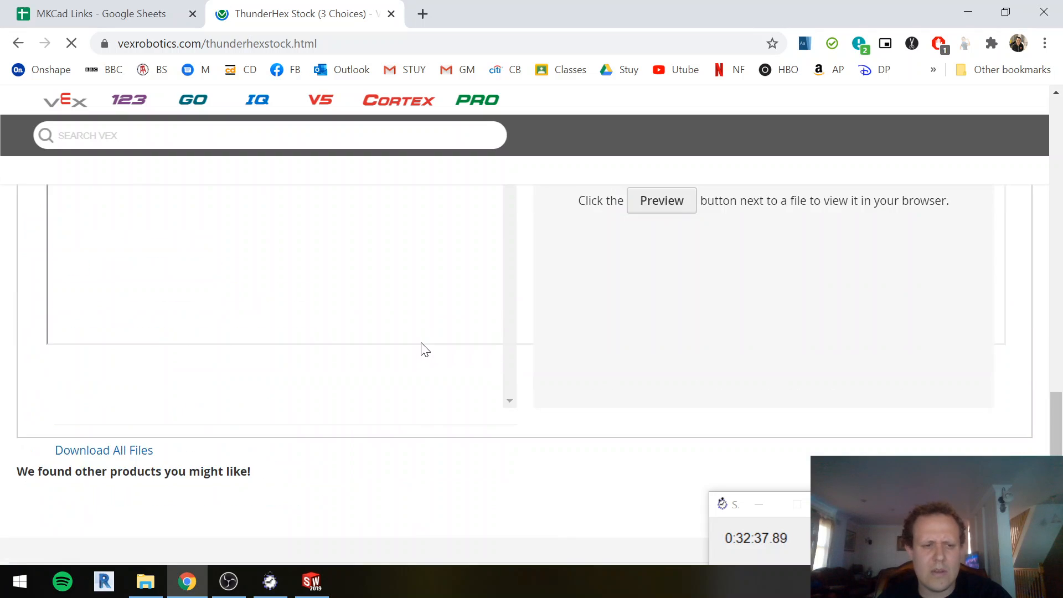
{"action": "scroll", "coordinate": [696, 316], "scroll_direction": "up", "scroll_amount": 5}
{"action": "scroll", "coordinate": [697, 325], "scroll_direction": "up", "scroll_amount": 3}
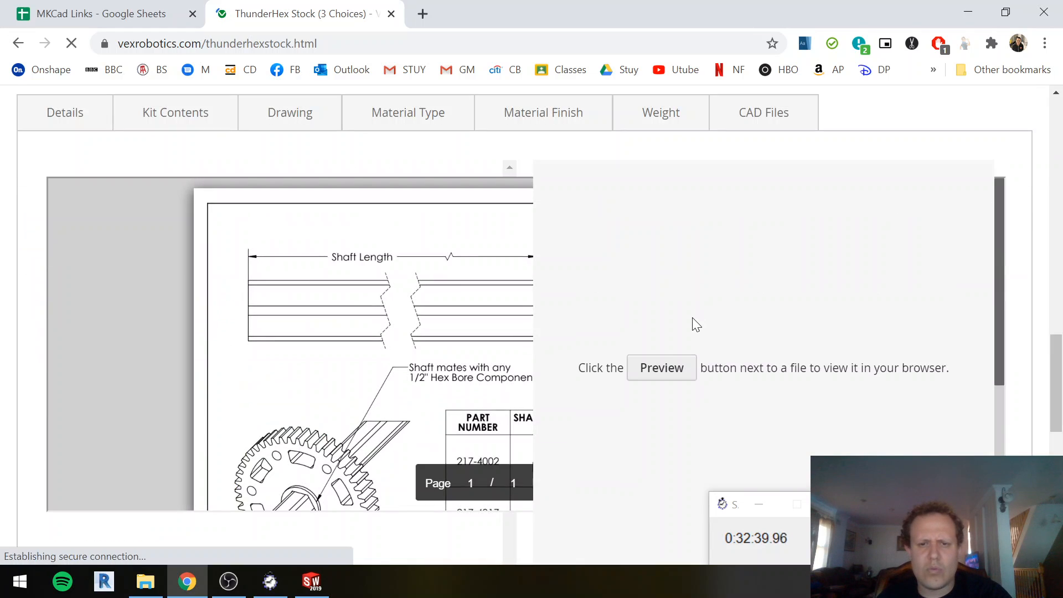
{"action": "left_click", "coordinate": [762, 195]}
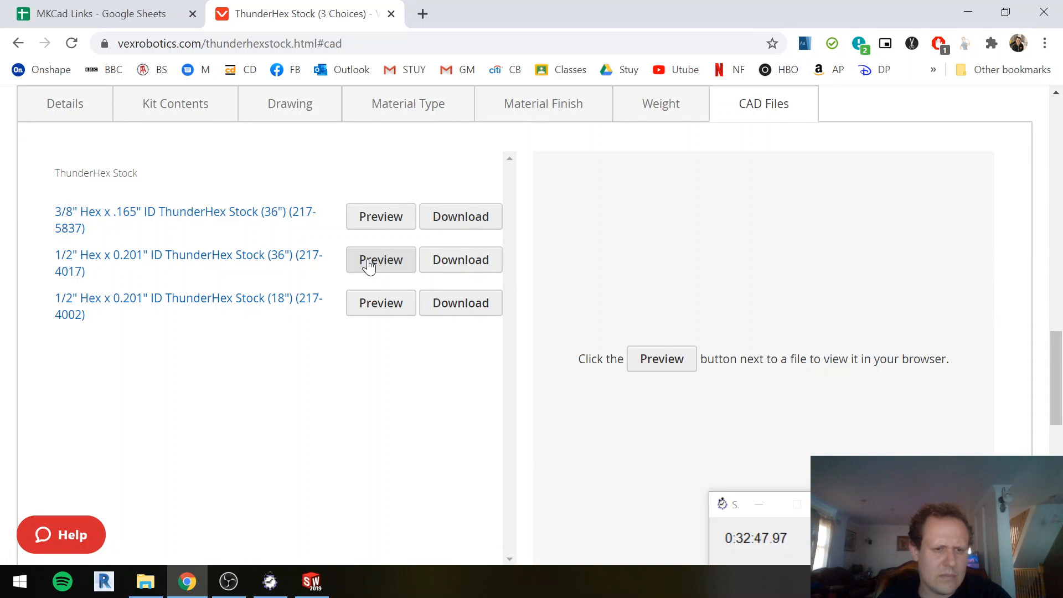
{"action": "left_click", "coordinate": [373, 306]}
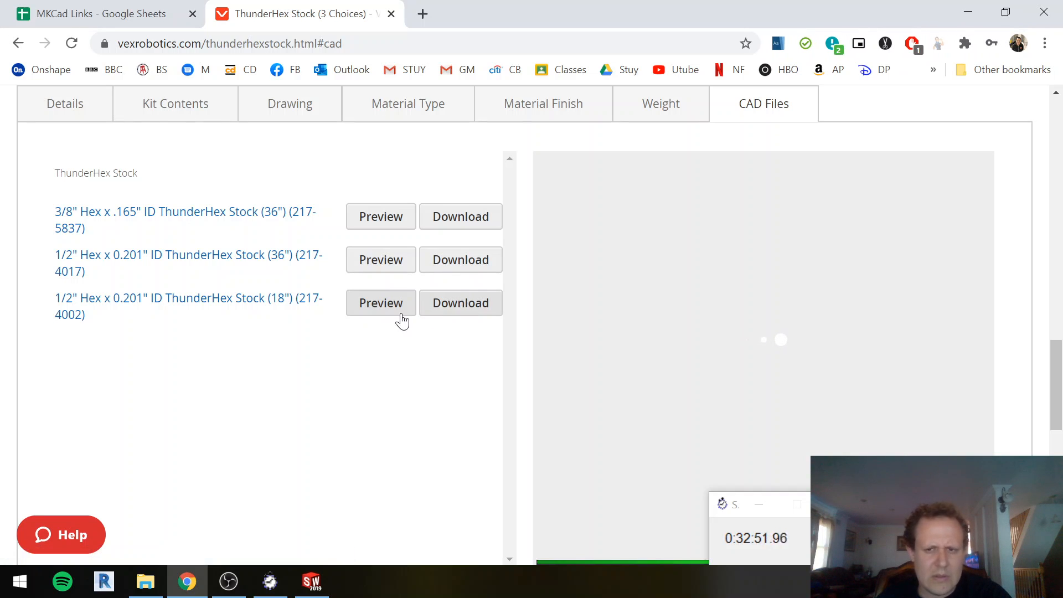
{"action": "left_click", "coordinate": [470, 314]}
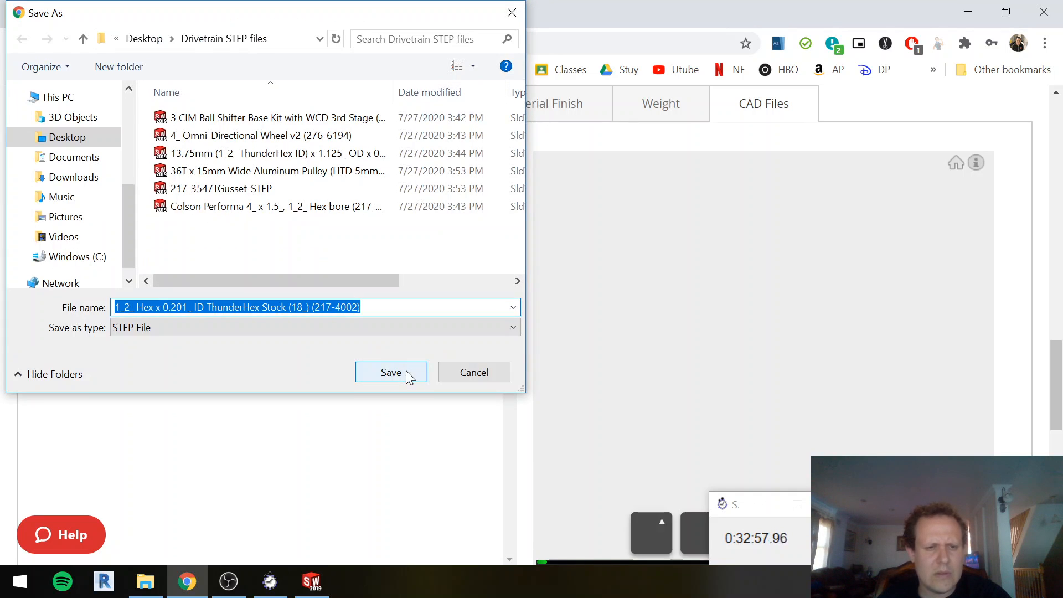
{"action": "left_click", "coordinate": [391, 373]}
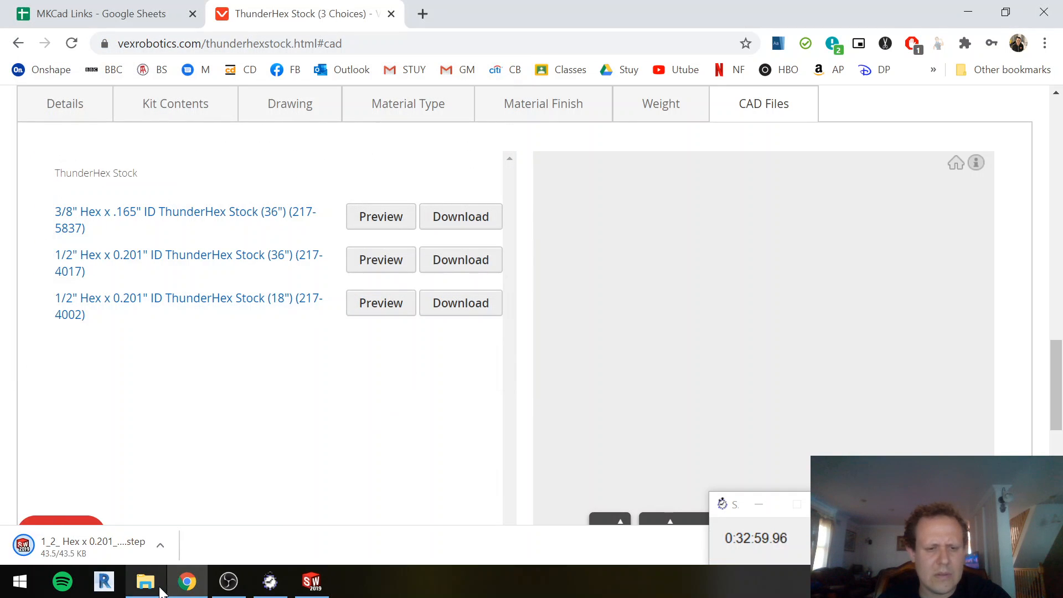
{"action": "left_click_drag", "start_coordinate": [97, 546], "coordinate": [366, 385]}
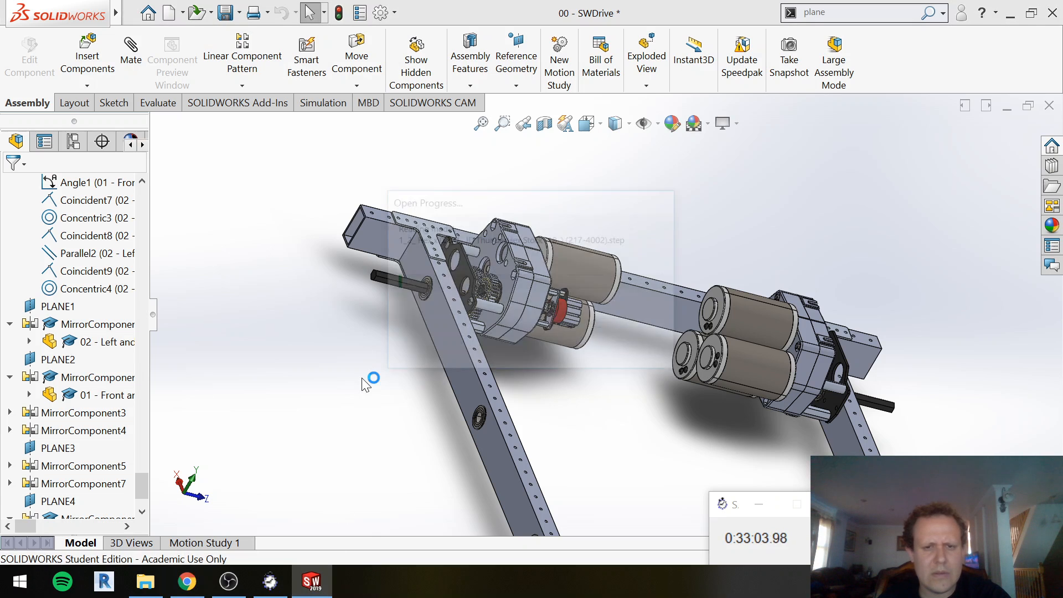
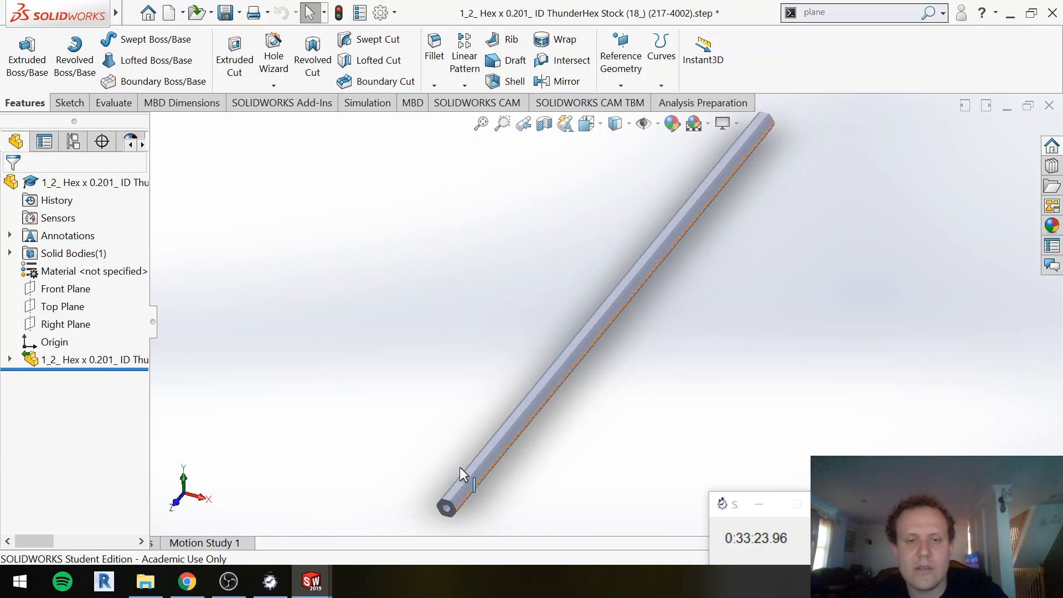
Step: Sketch a corner rectangle about 1.12 by 0.38 in across one end of the hex shaft, on its flat face in the Top view
{"action": "key", "text": "ctrl+5"}
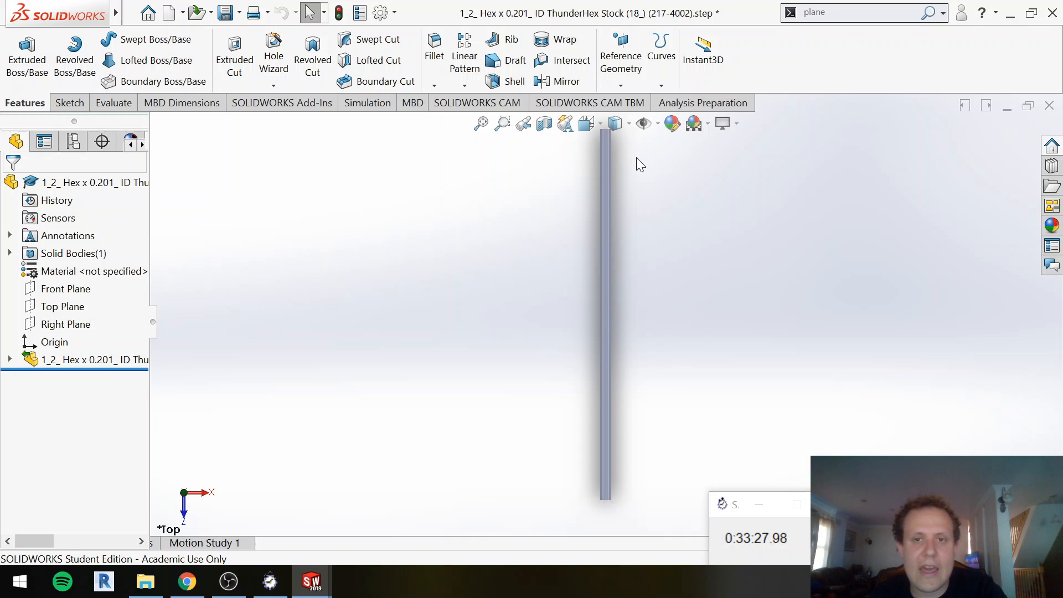
{"action": "scroll", "coordinate": [633, 142], "scroll_direction": "up", "scroll_amount": 4}
{"action": "scroll", "coordinate": [628, 150], "scroll_direction": "down", "scroll_amount": 2}
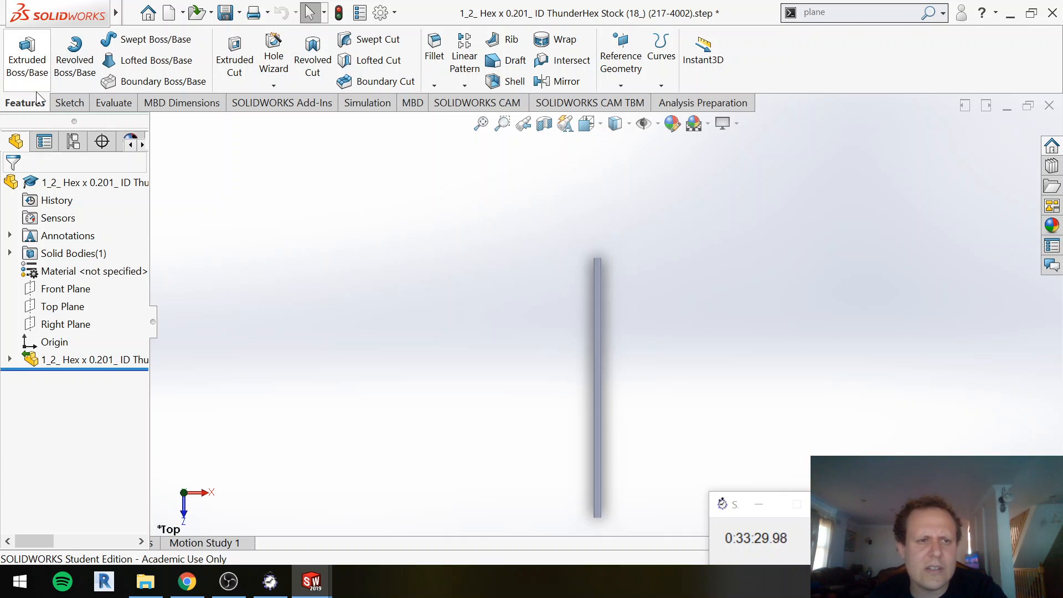
{"action": "left_click", "coordinate": [69, 103]}
{"action": "left_click", "coordinate": [95, 62]}
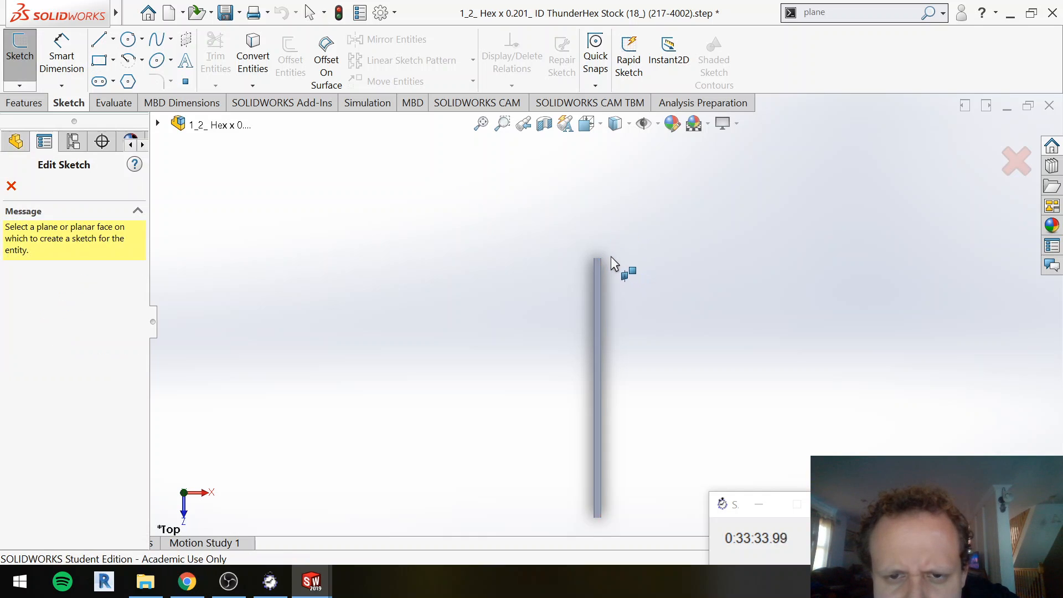
{"action": "scroll", "coordinate": [604, 258], "scroll_direction": "up", "scroll_amount": 2}
{"action": "scroll", "coordinate": [604, 258], "scroll_direction": "down", "scroll_amount": 3}
{"action": "scroll", "coordinate": [603, 285], "scroll_direction": "down", "scroll_amount": 2}
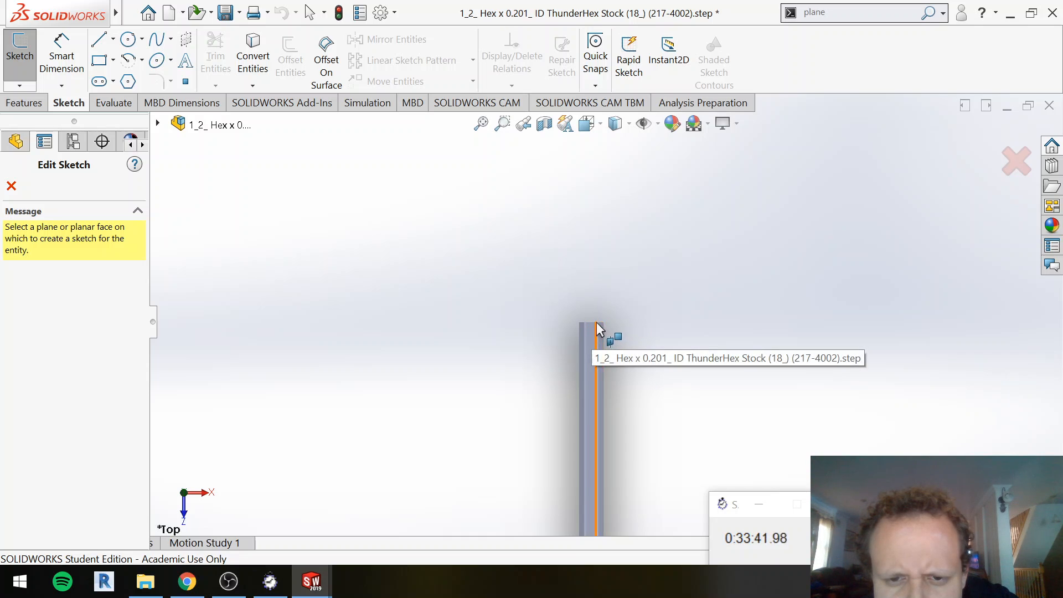
{"action": "scroll", "coordinate": [598, 327], "scroll_direction": "down", "scroll_amount": 4}
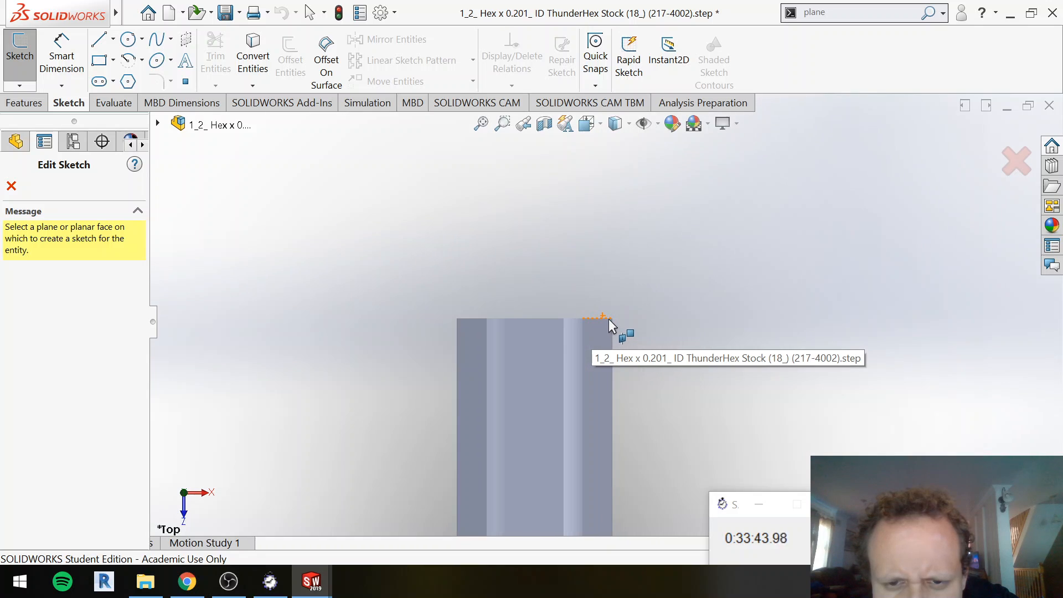
{"action": "scroll", "coordinate": [609, 319], "scroll_direction": "down", "scroll_amount": 1}
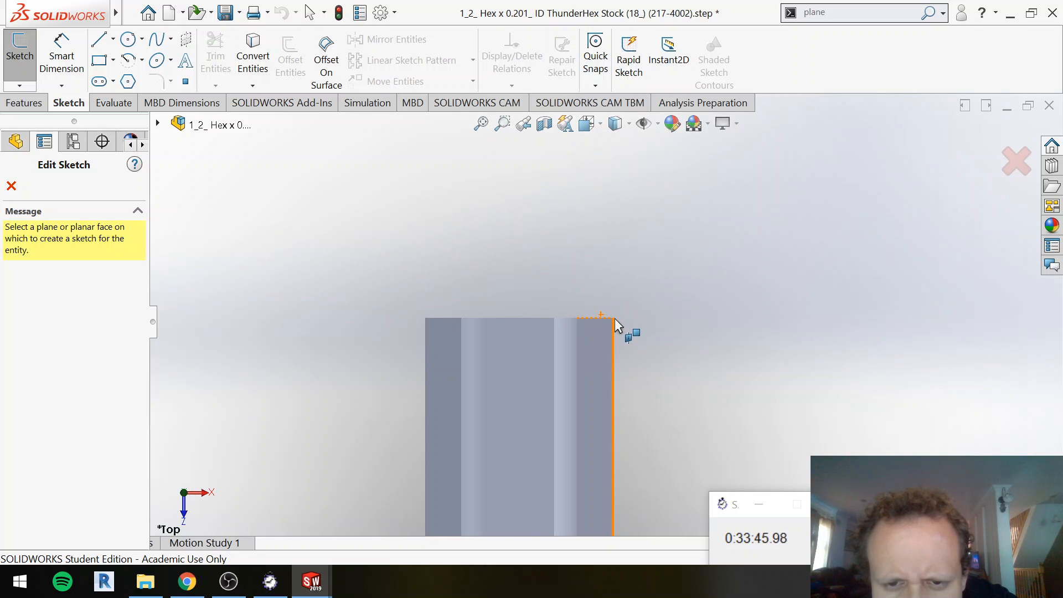
{"action": "left_click", "coordinate": [531, 377]}
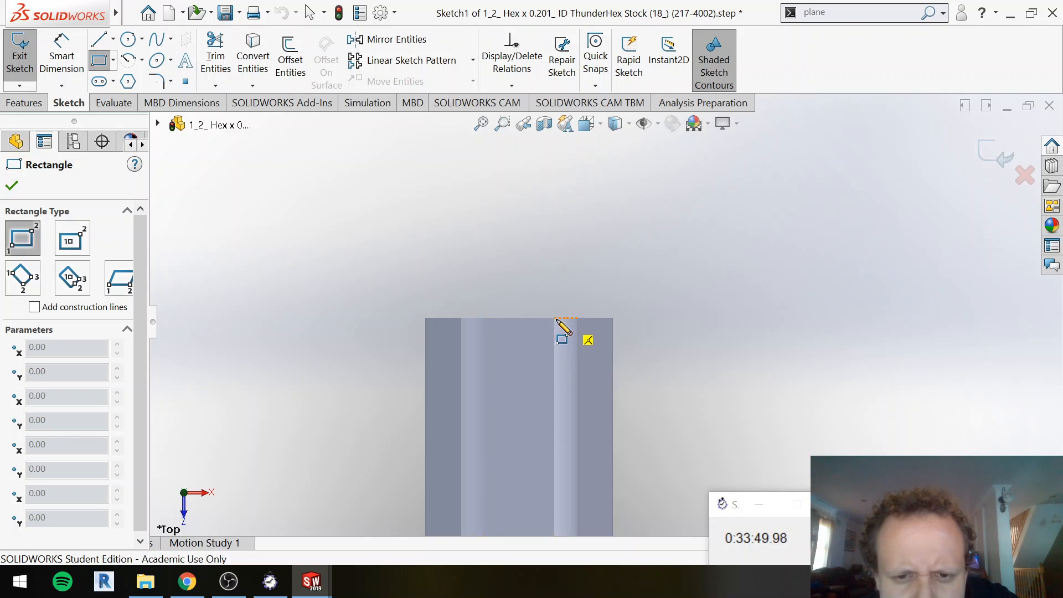
{"action": "left_click", "coordinate": [589, 319]}
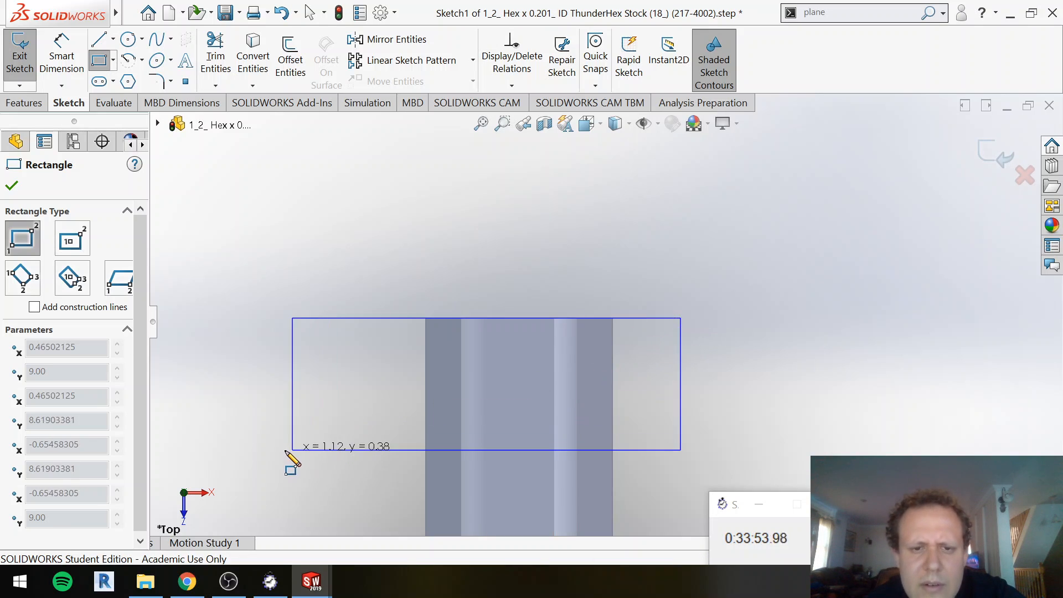
{"action": "left_click", "coordinate": [285, 451]}
Step: Dimension the rectangle's side along the shaft to 13 in
{"action": "key", "text": "d"}
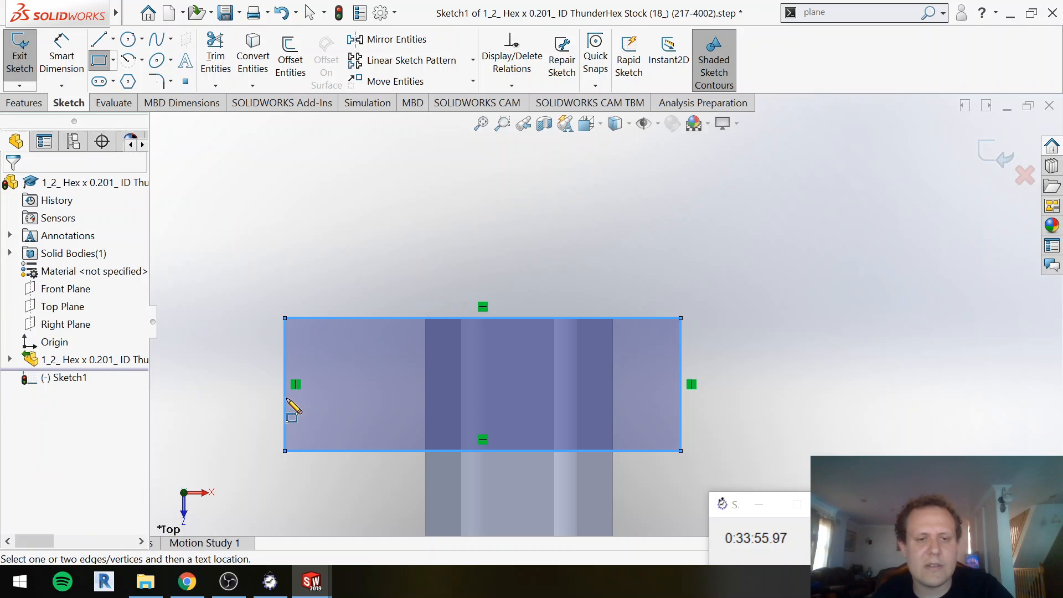
{"action": "left_click", "coordinate": [285, 425]}
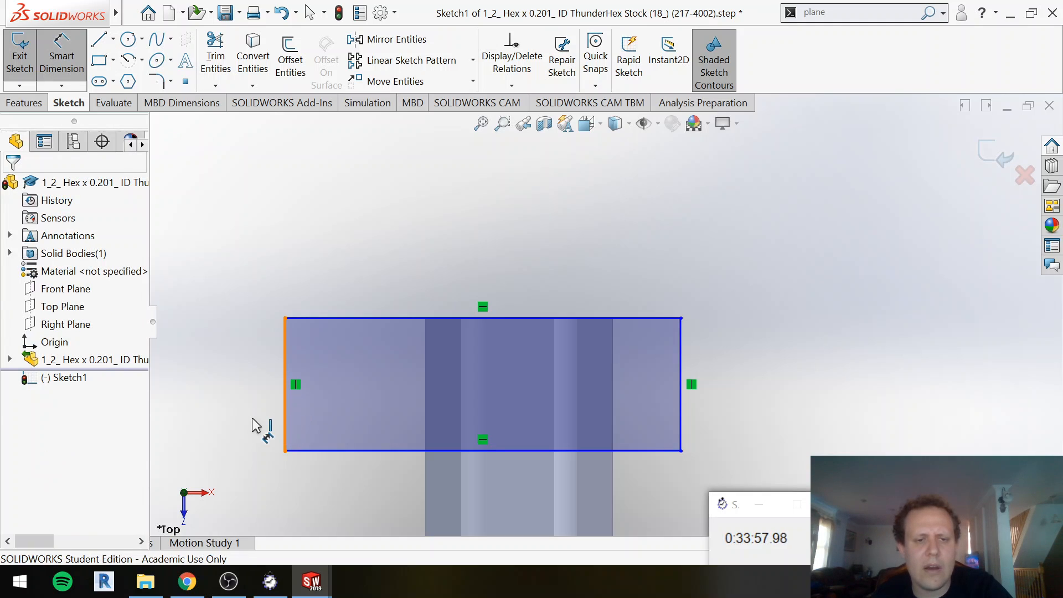
{"action": "left_click", "coordinate": [251, 422]}
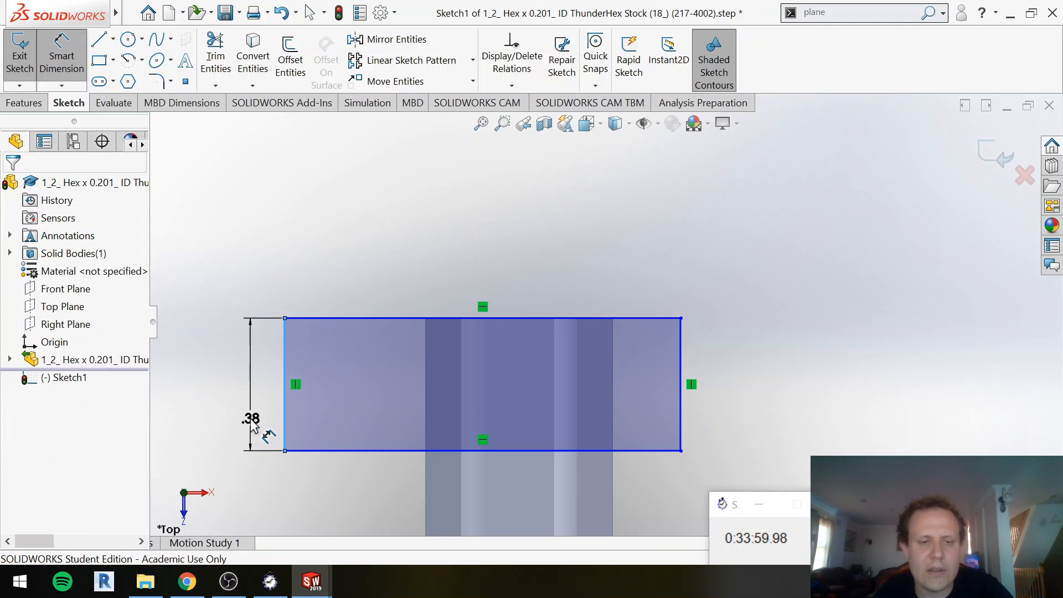
{"action": "double_click", "coordinate": [252, 421]}
{"action": "type", "text": "13"}
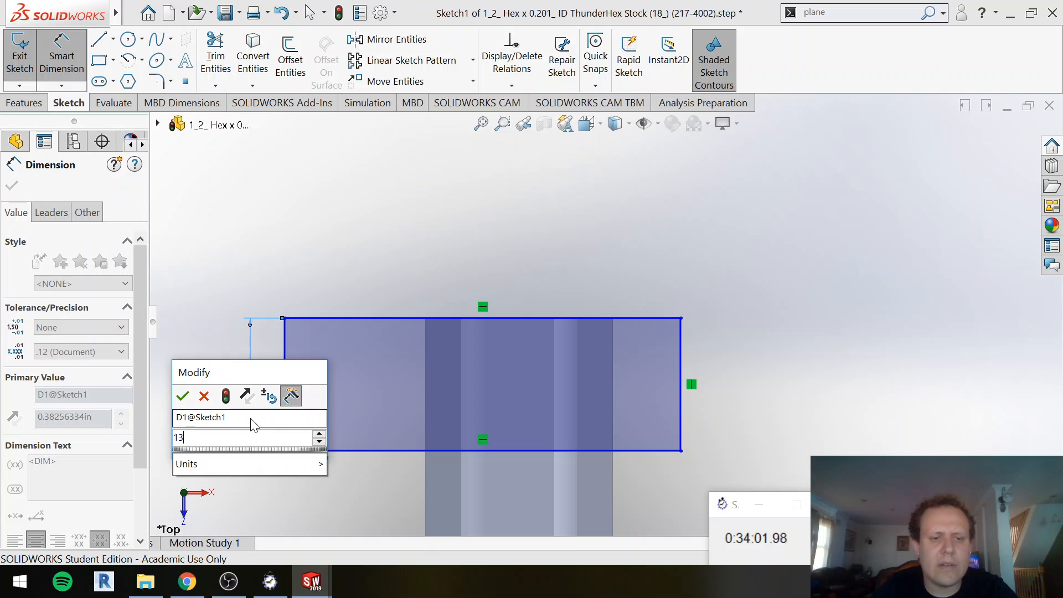
{"action": "key", "text": "Return"}
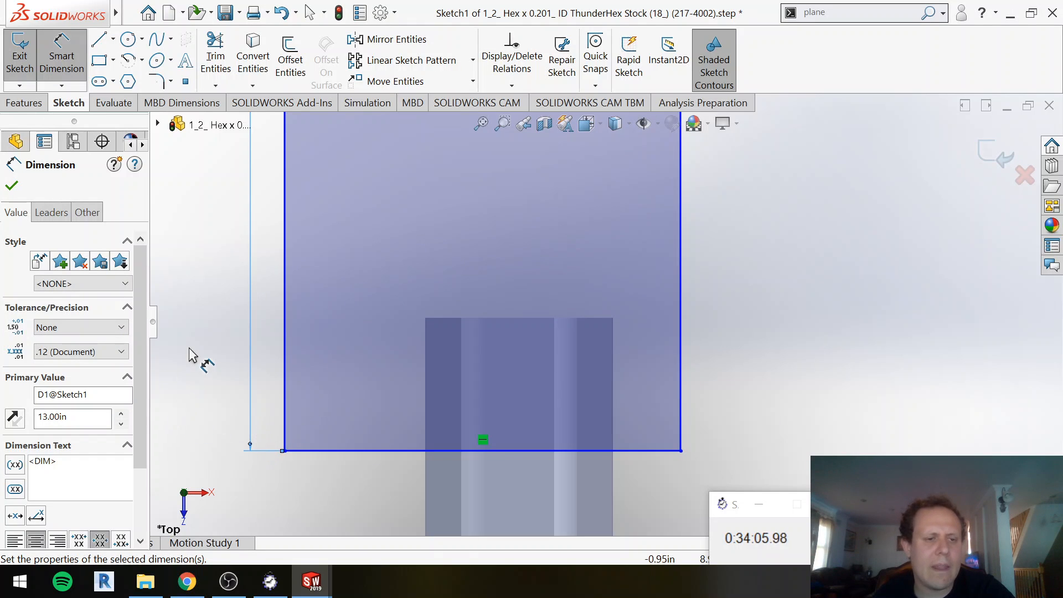
Step: Dimension the distance between the shaft's end edge and the rectangle's far end, and set it to 0 in
{"action": "key", "text": "f"}
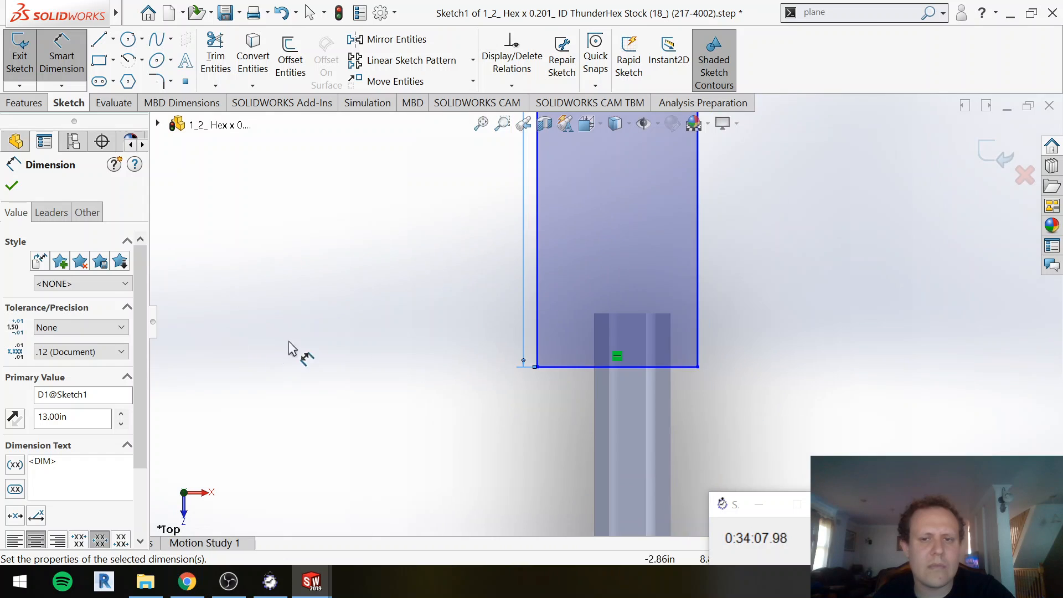
{"action": "scroll", "coordinate": [650, 287], "scroll_direction": "up", "scroll_amount": 3}
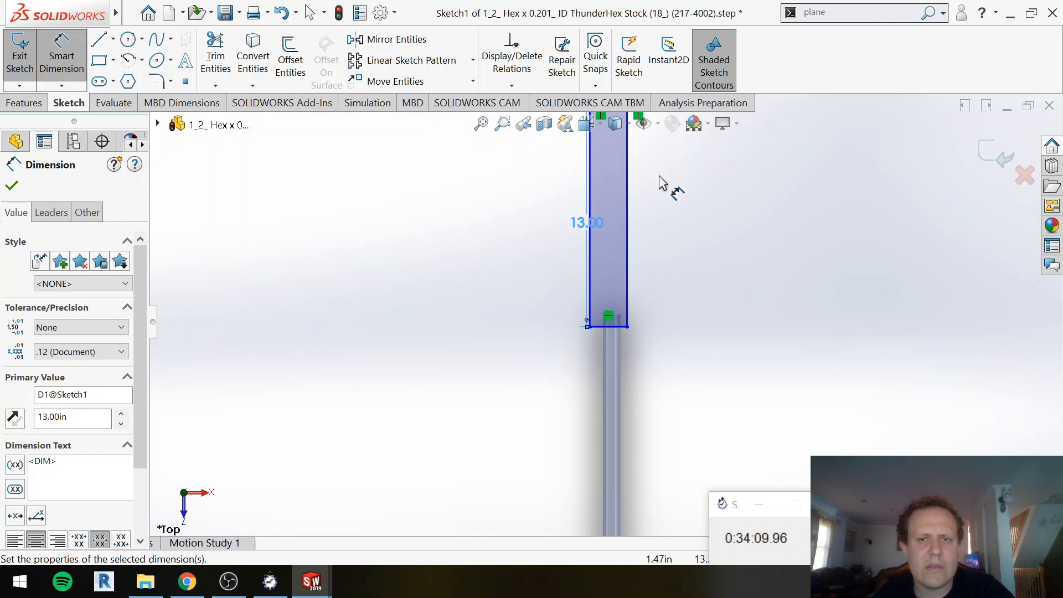
{"action": "scroll", "coordinate": [619, 315], "scroll_direction": "down", "scroll_amount": 5}
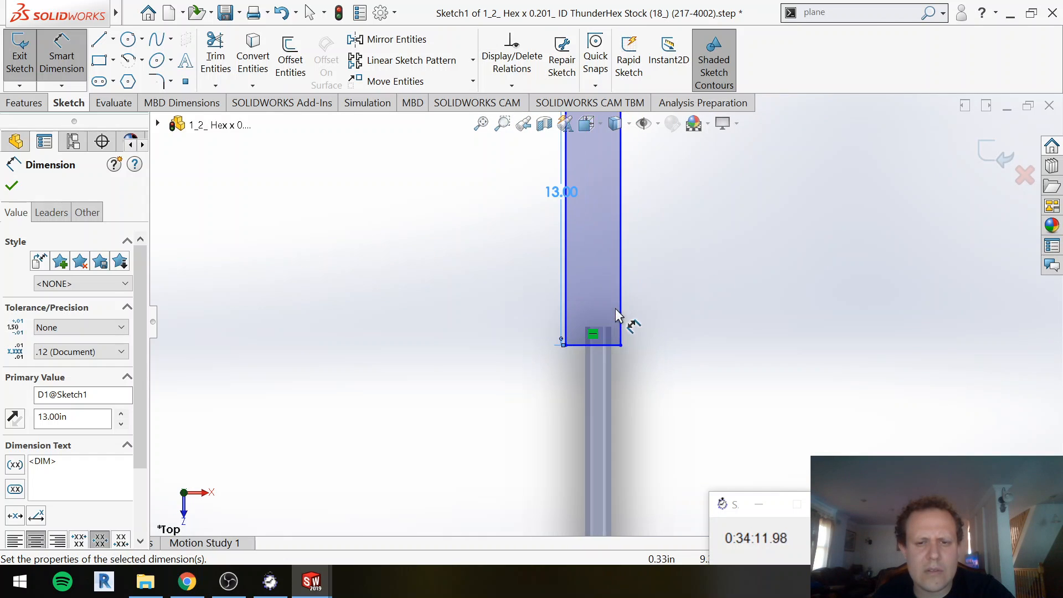
{"action": "scroll", "coordinate": [615, 322], "scroll_direction": "down", "scroll_amount": 2}
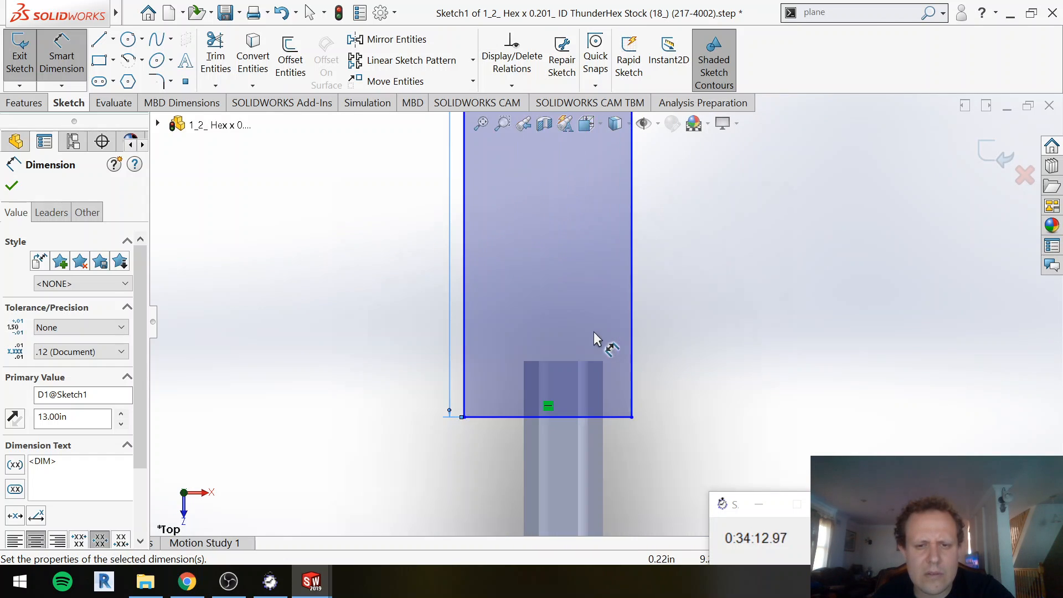
{"action": "left_click", "coordinate": [565, 361]}
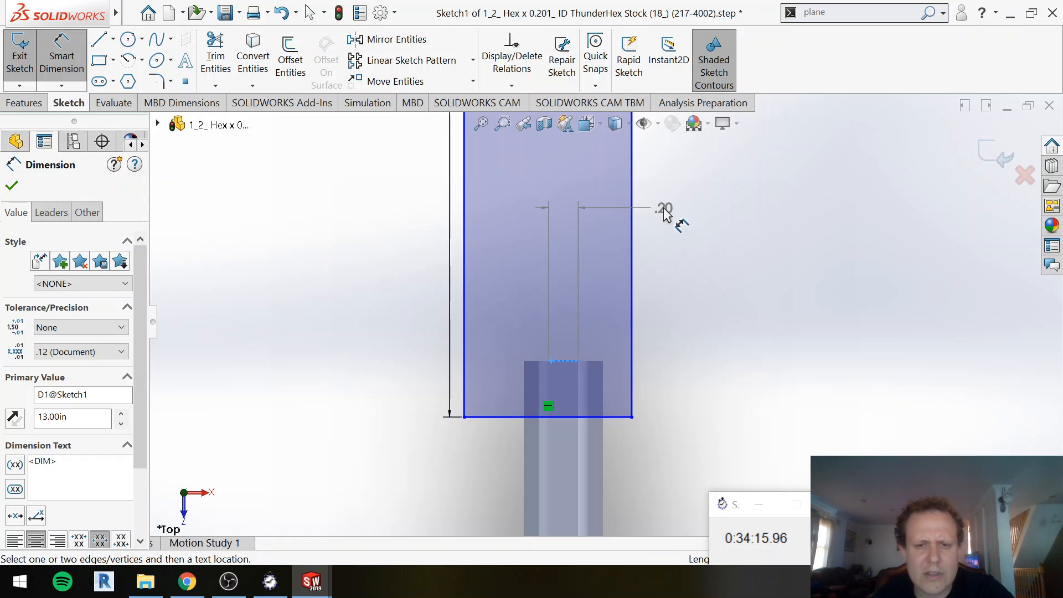
{"action": "scroll", "coordinate": [671, 212], "scroll_direction": "down", "scroll_amount": 1}
{"action": "scroll", "coordinate": [673, 213], "scroll_direction": "up", "scroll_amount": 5}
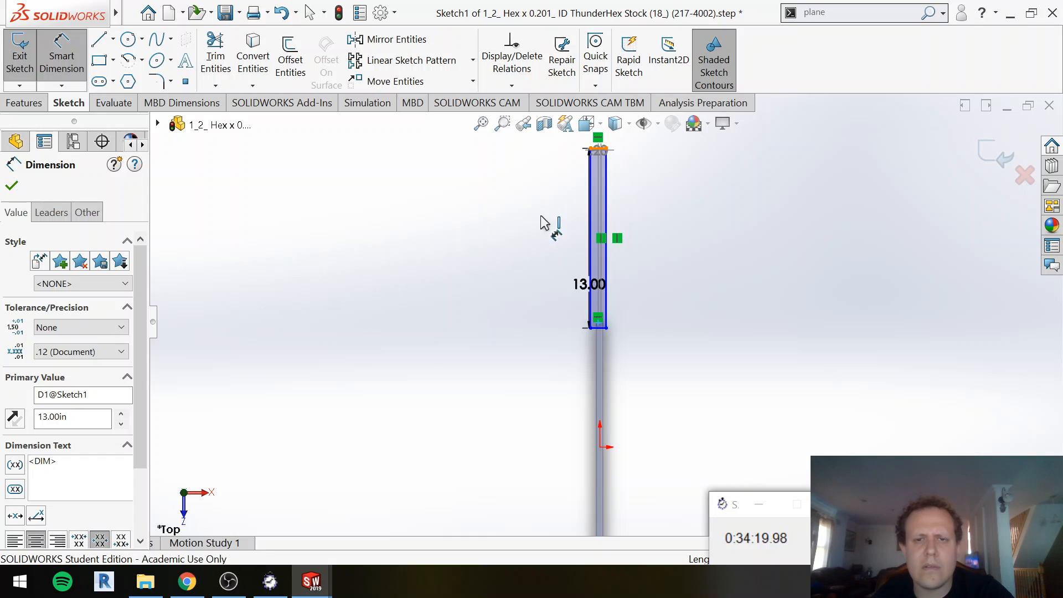
{"action": "left_click", "coordinate": [523, 256]}
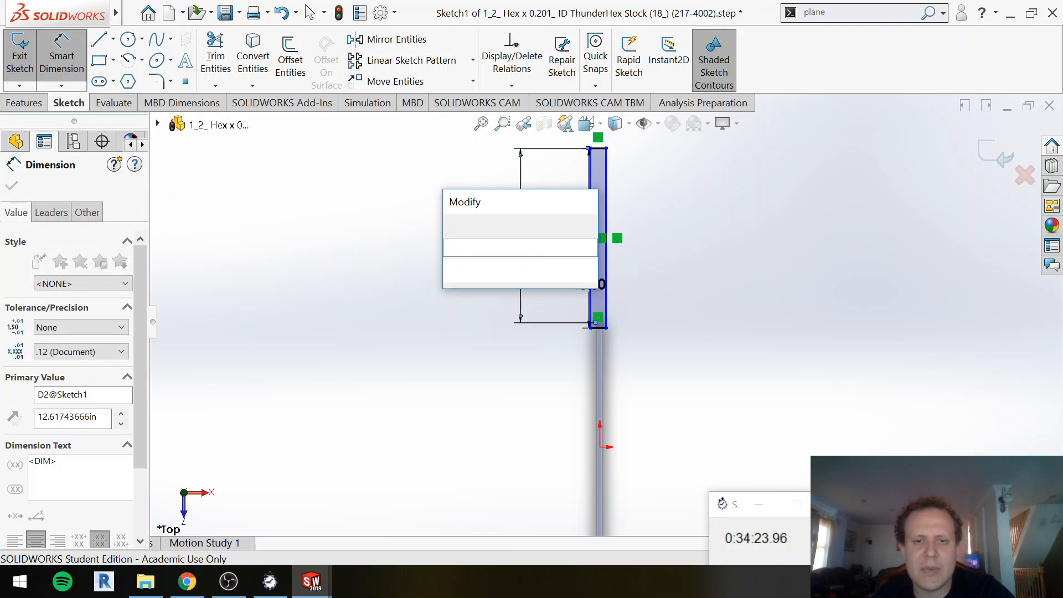
{"action": "type", "text": "0"}
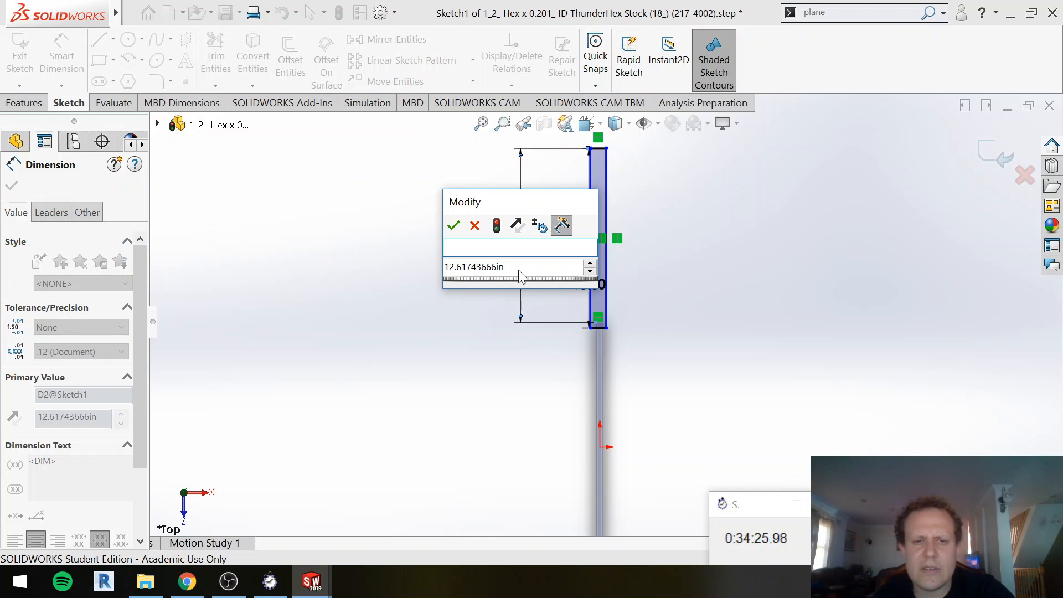
{"action": "key", "text": "Return"}
{"action": "left_click", "coordinate": [628, 299]}
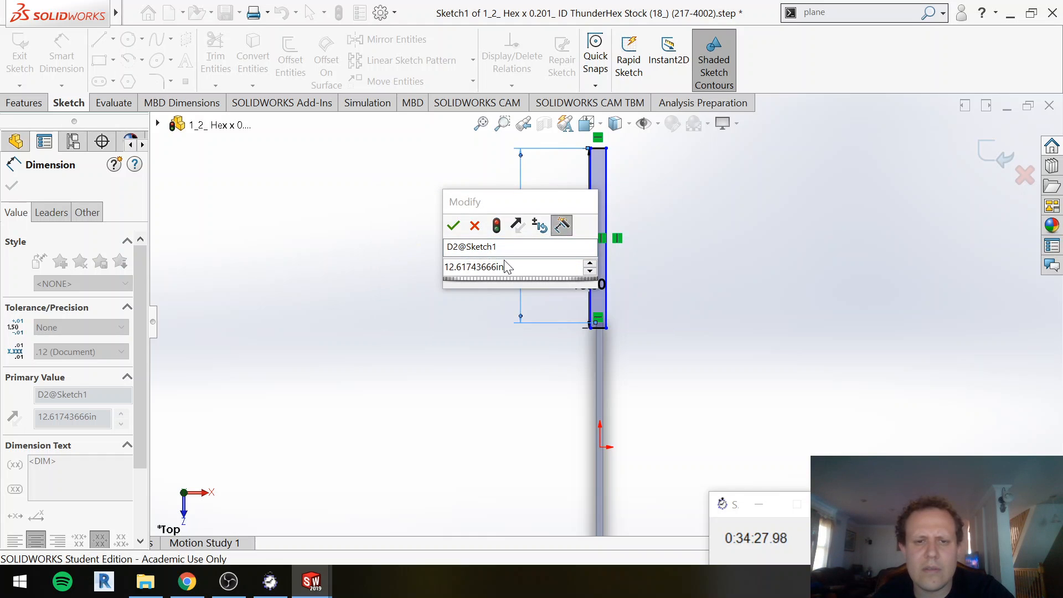
{"action": "double_click", "coordinate": [505, 267]}
{"action": "type", "text": "0"}
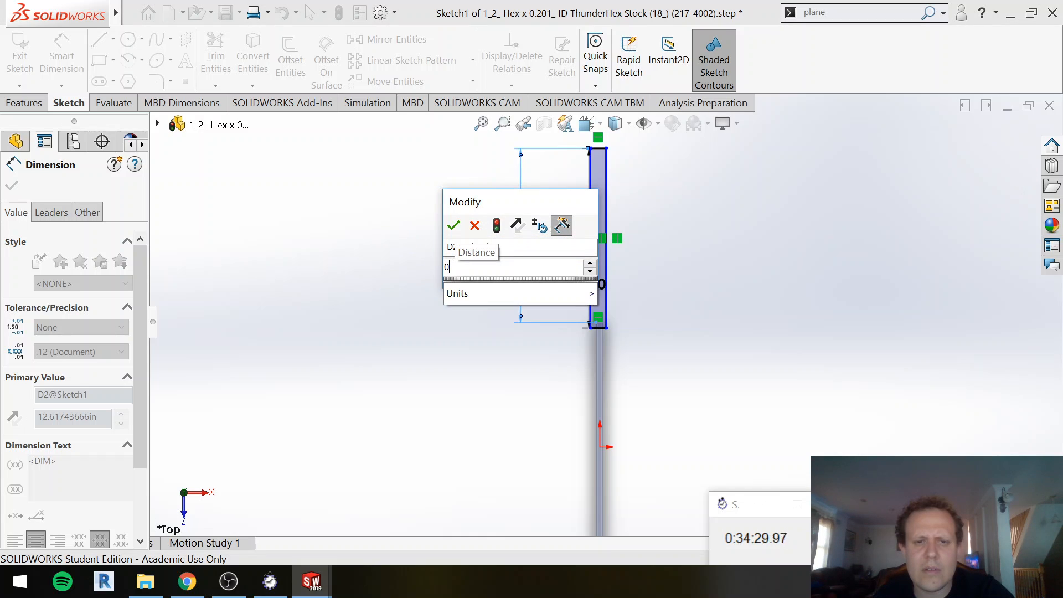
{"action": "key", "text": "Return"}
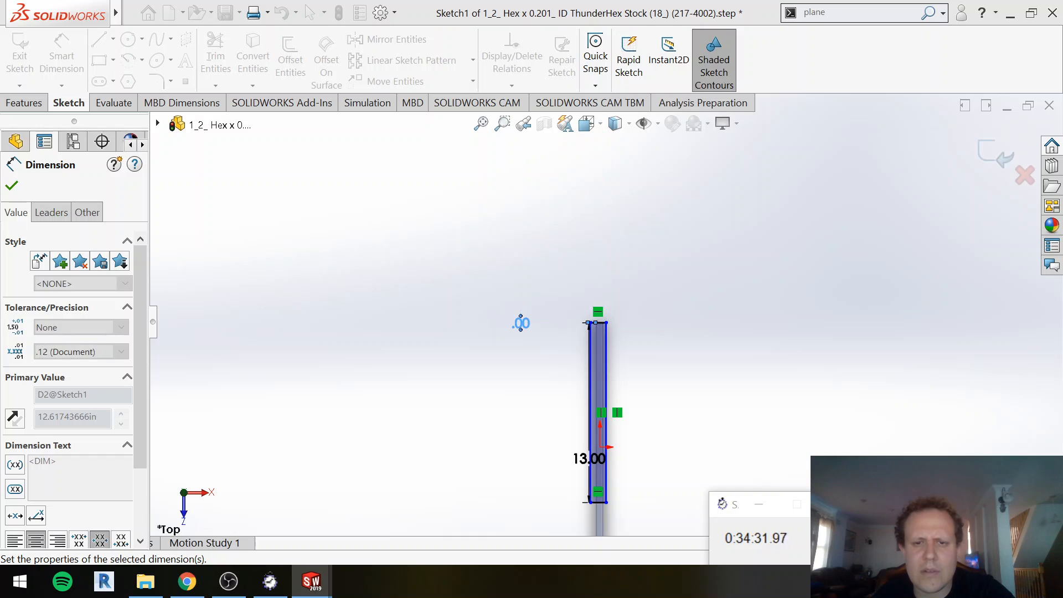
Step: Cut-extrude the rectangle with the Through All end condition to shorten the hex shaft
{"action": "left_click", "coordinate": [17, 103]}
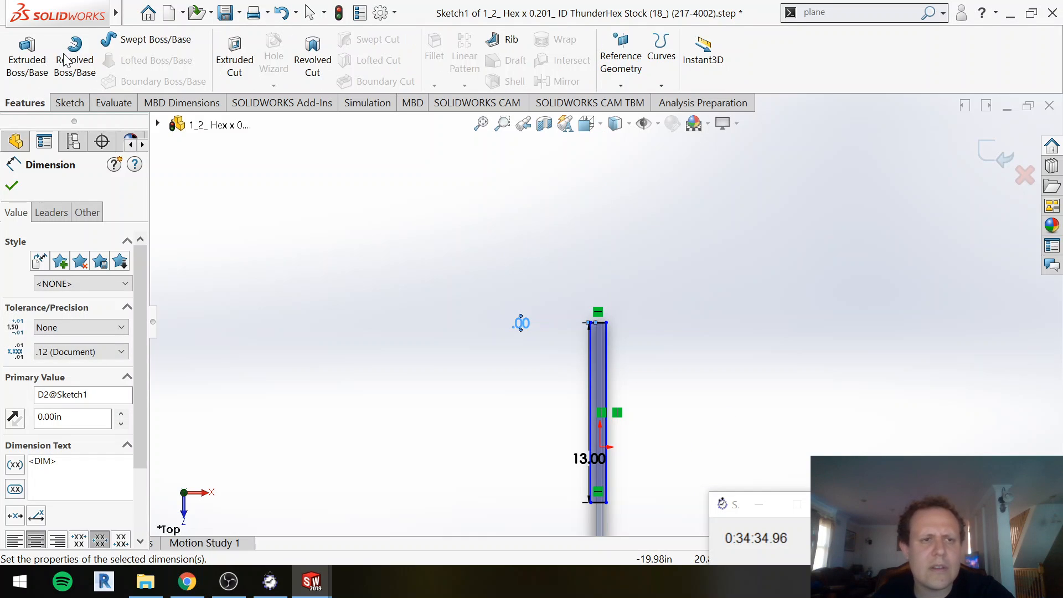
{"action": "left_click", "coordinate": [221, 57]}
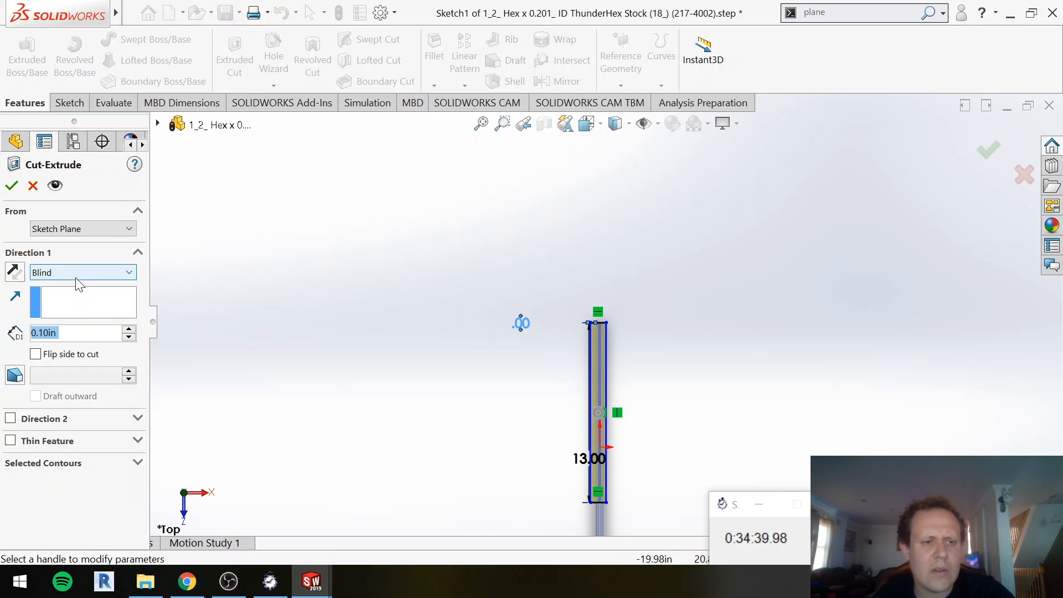
{"action": "left_click", "coordinate": [78, 272]}
{"action": "left_click", "coordinate": [72, 300]}
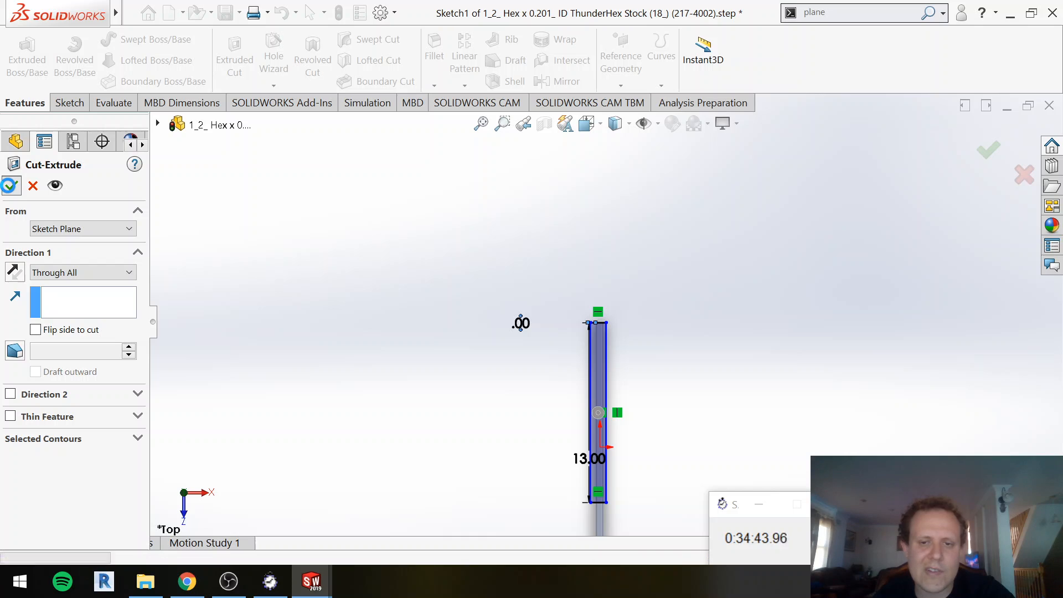
Step: Complete the Through All cut that shortens the ThunderHex shaft
{"action": "left_click", "coordinate": [12, 187]}
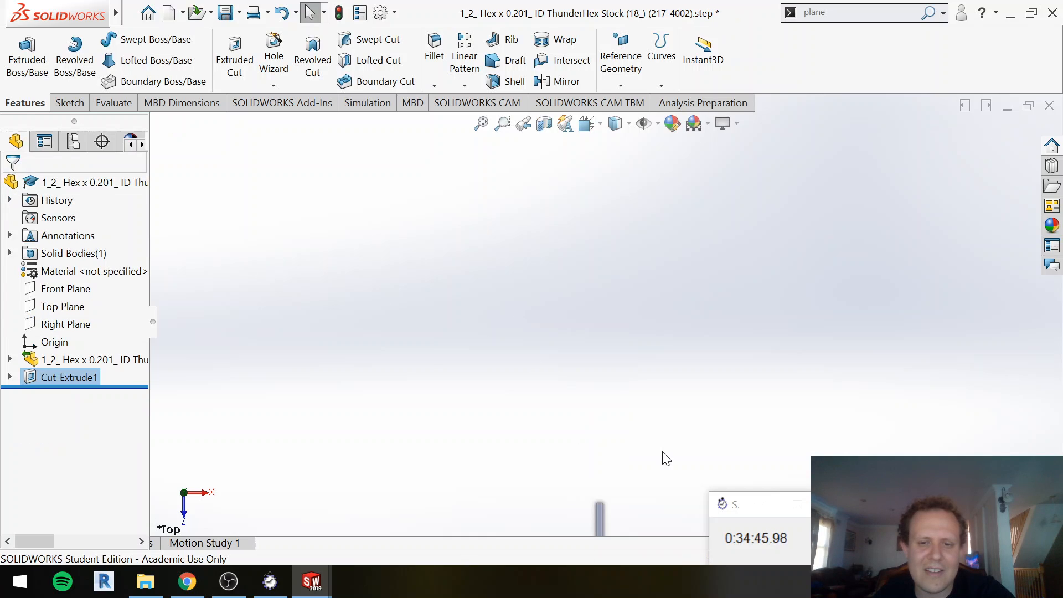
{"action": "scroll", "coordinate": [642, 490], "scroll_direction": "up", "scroll_amount": 3}
{"action": "scroll", "coordinate": [612, 426], "scroll_direction": "down", "scroll_amount": 6}
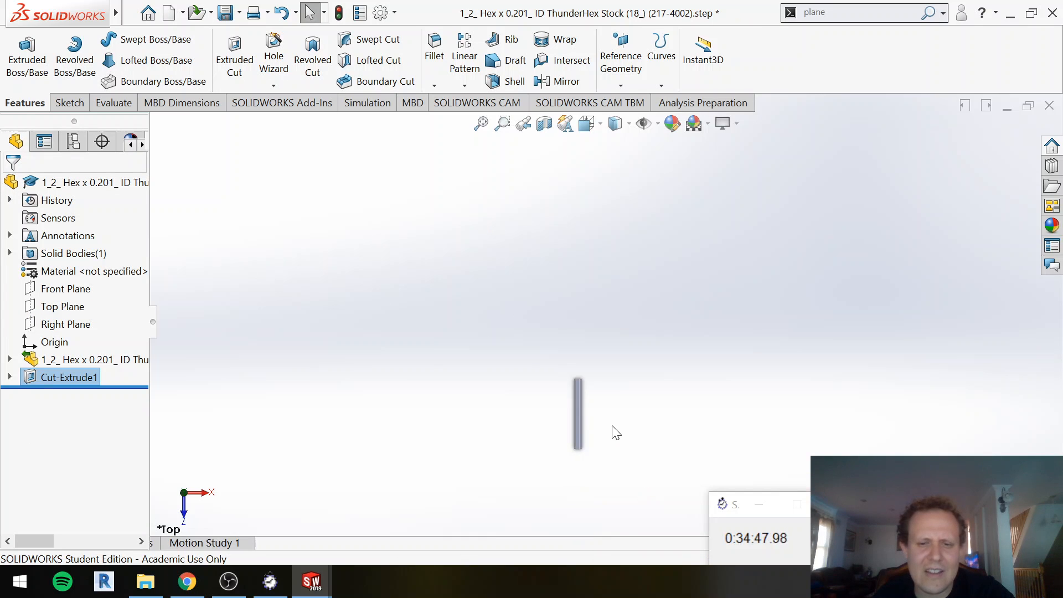
{"action": "scroll", "coordinate": [605, 410], "scroll_direction": "down", "scroll_amount": 2}
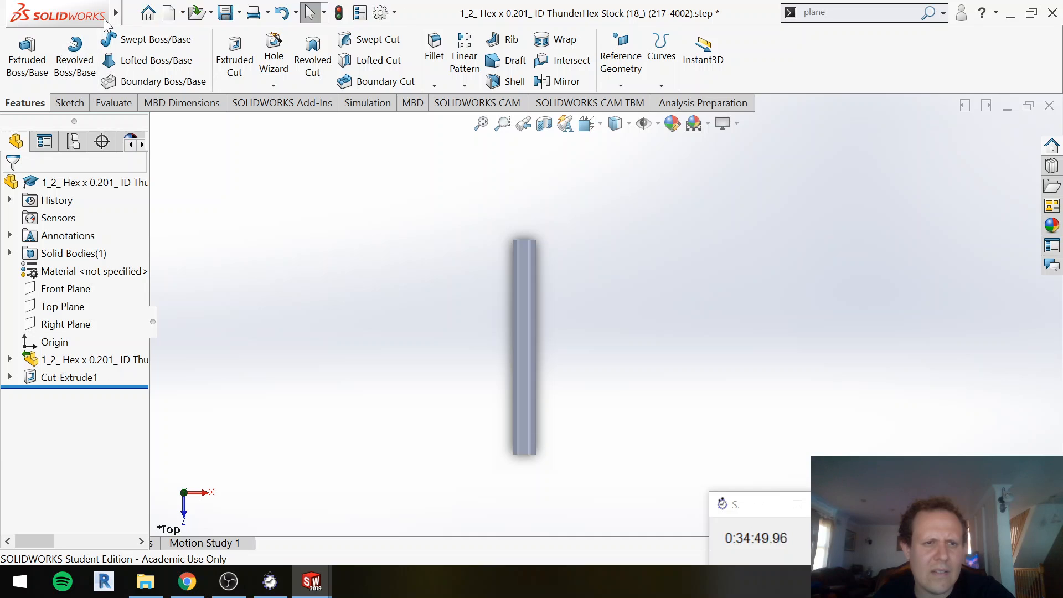
Step: Save the shortened shaft as a new part file named 03 - 5inch THex in the SW Drivetrain folder
{"action": "left_click", "coordinate": [133, 13]}
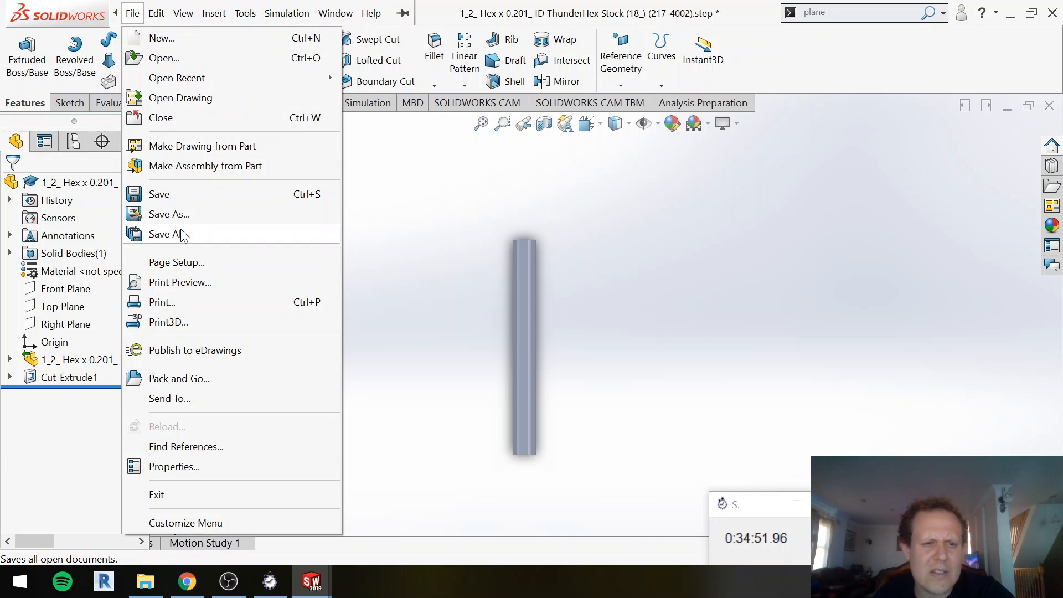
{"action": "left_click", "coordinate": [182, 216]}
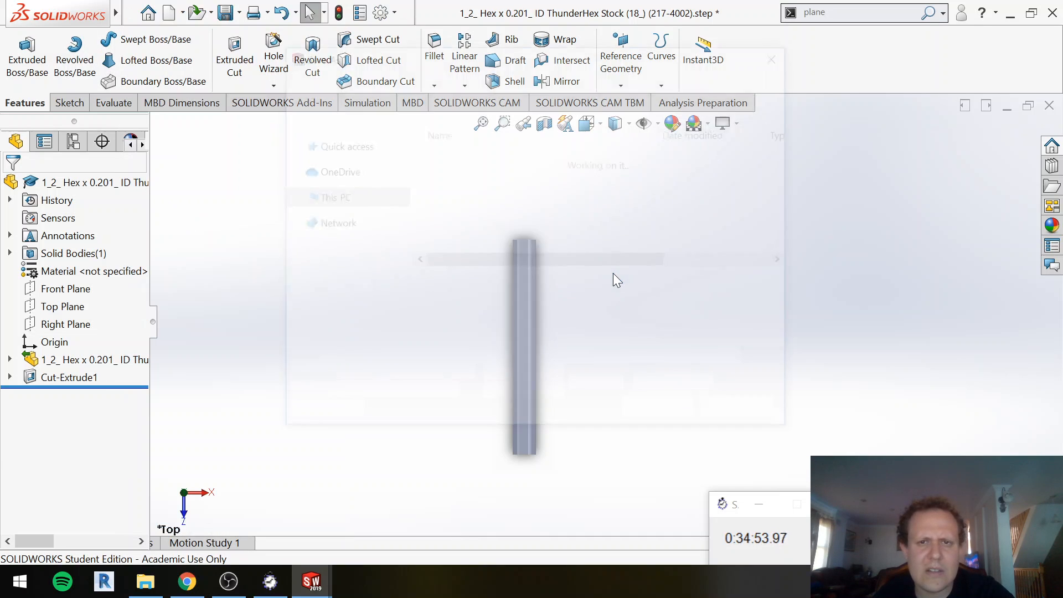
{"action": "scroll", "coordinate": [515, 233], "scroll_direction": "down", "scroll_amount": 5}
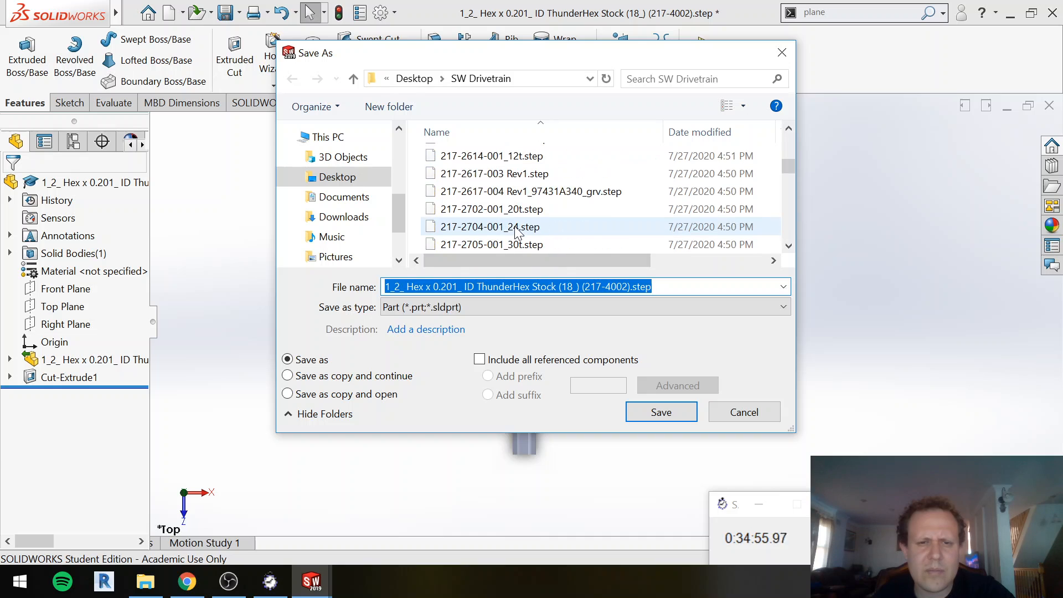
{"action": "scroll", "coordinate": [515, 224], "scroll_direction": "up", "scroll_amount": 5}
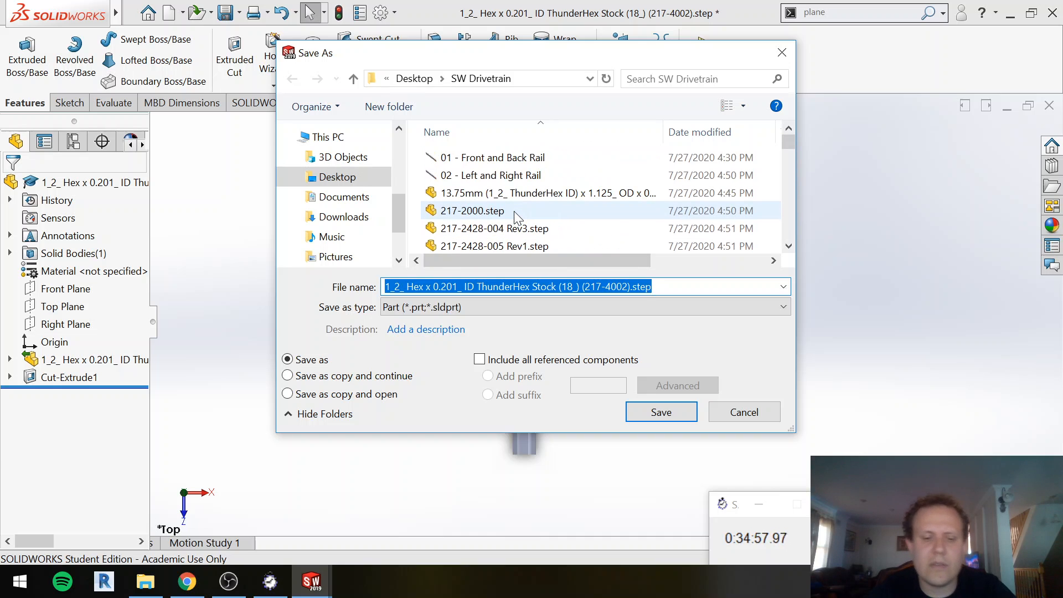
{"action": "type", "text": "03 - 5inch THex"}
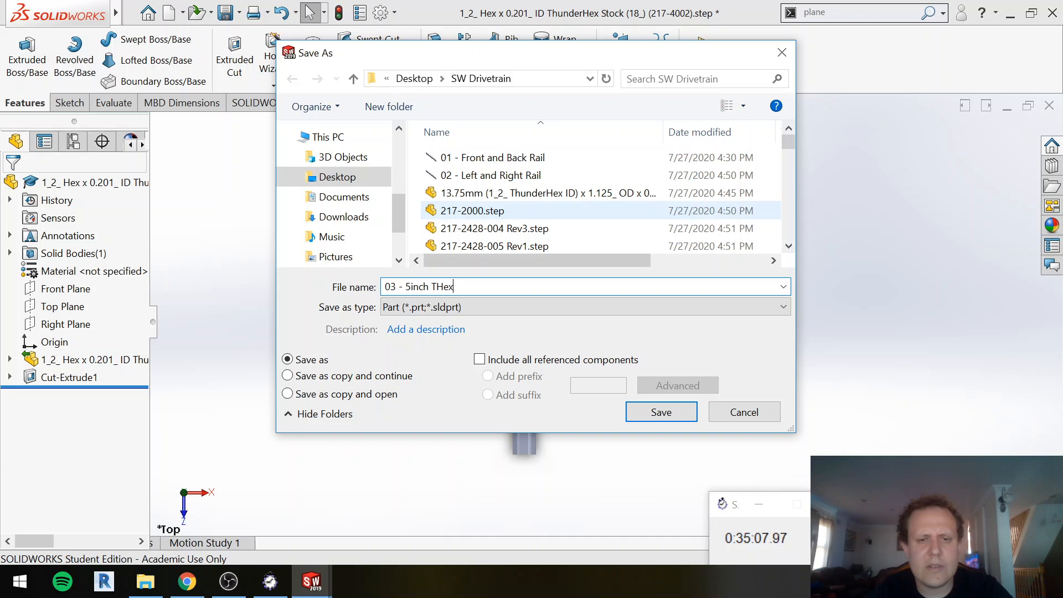
{"action": "key", "text": "Return"}
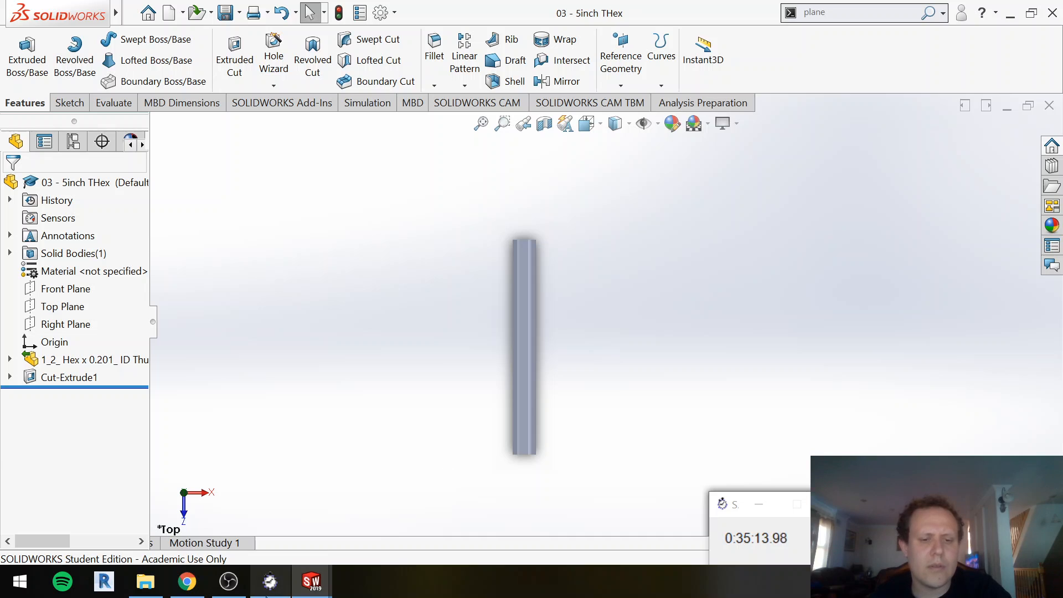
Step: Return to the 00 - SWDrive assembly and insert the 03 - 5inch THex part beside the side rail
{"action": "mouse_move", "coordinate": [311, 582]}
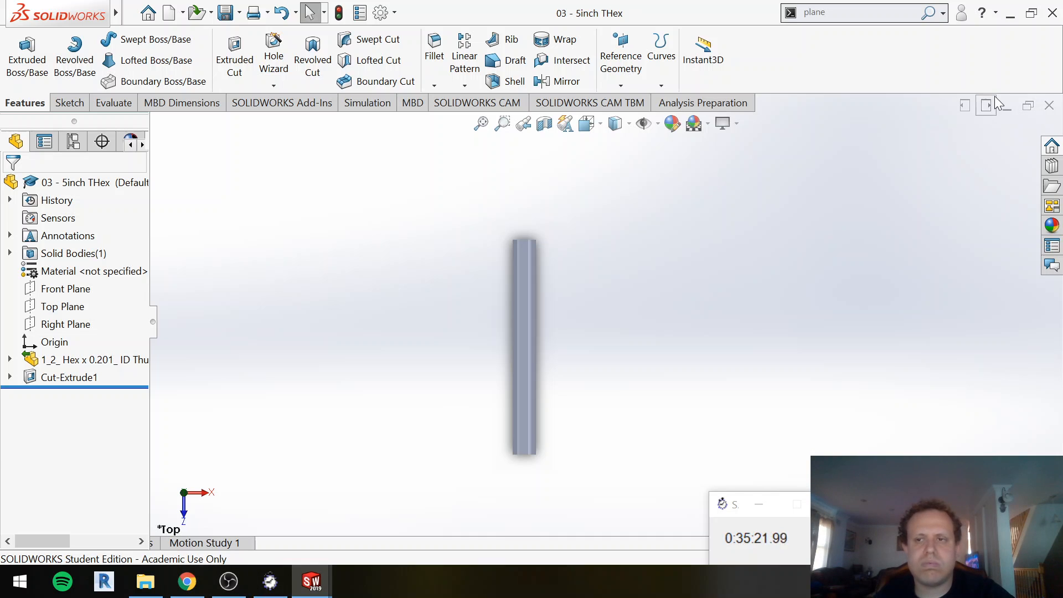
{"action": "left_click", "coordinate": [1009, 107]}
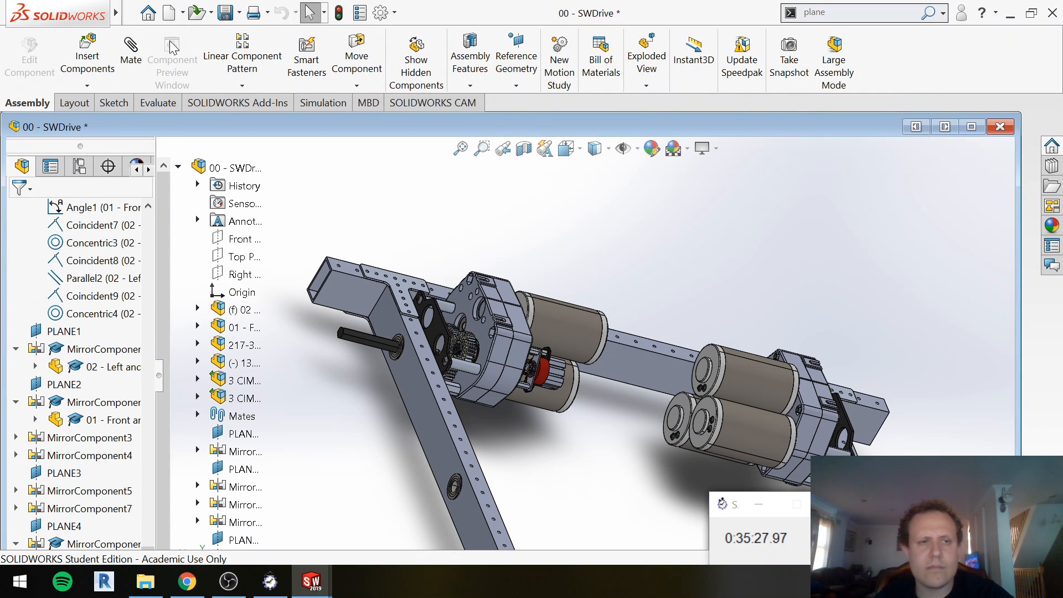
{"action": "left_click", "coordinate": [62, 56]}
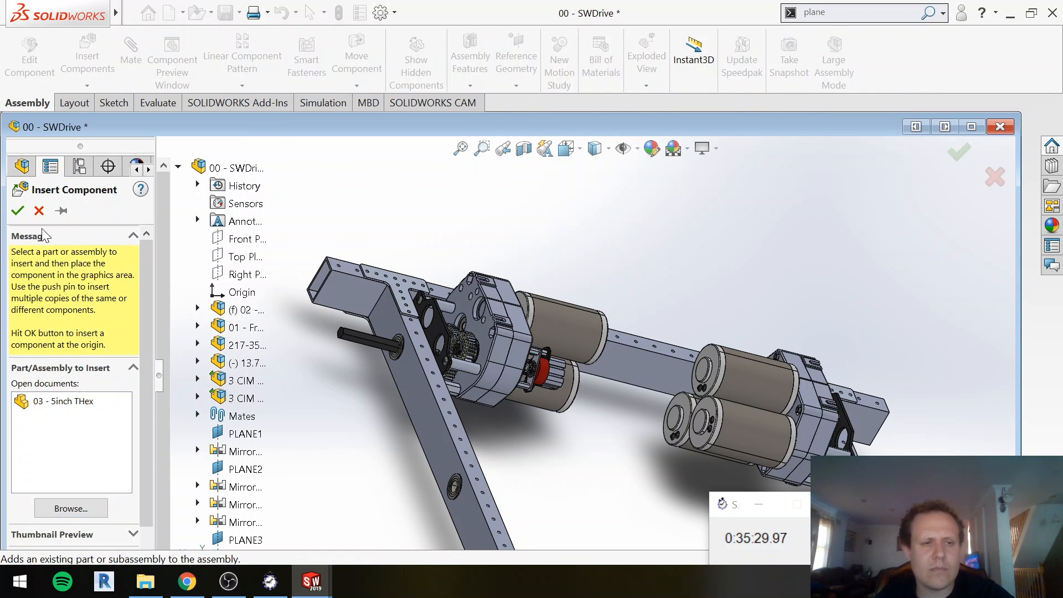
{"action": "left_click", "coordinate": [80, 410]}
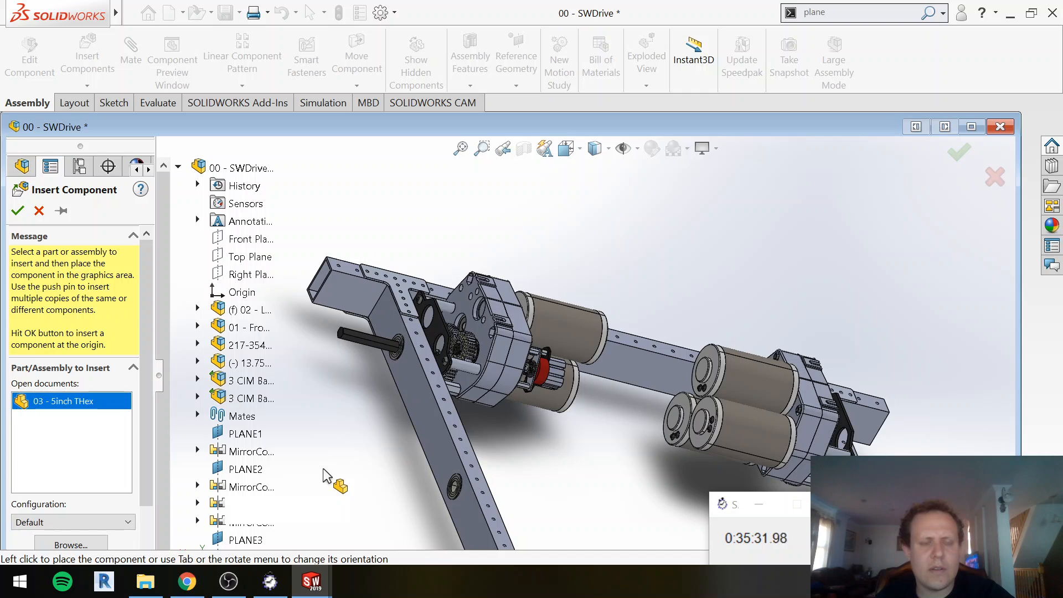
{"action": "left_click", "coordinate": [334, 466]}
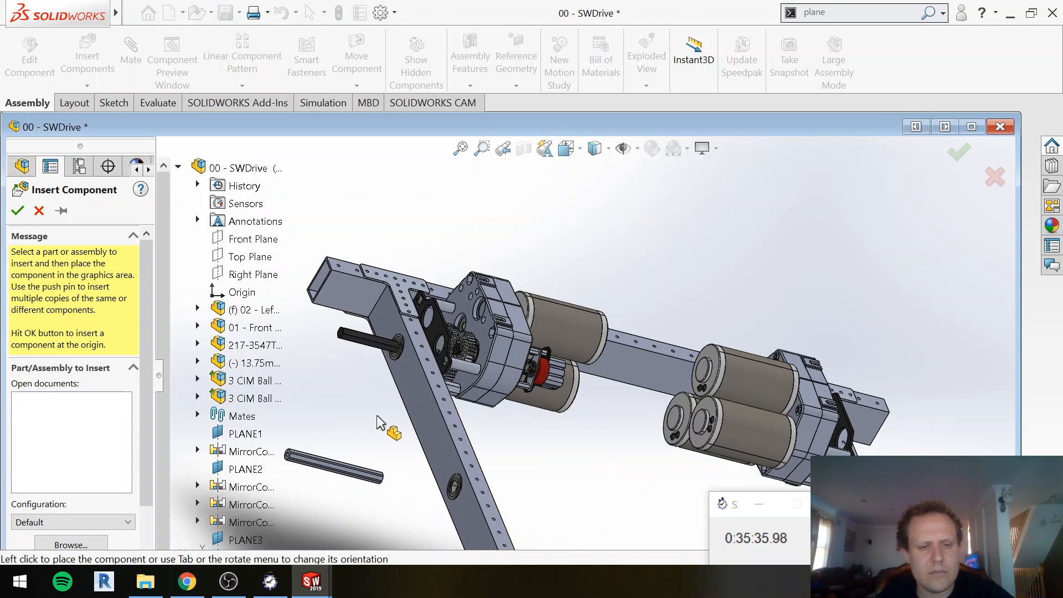
Step: Mate the shaft's bore edge concentric with the inner ring edge of the flanged bearing farther along the side rail
{"action": "scroll", "coordinate": [388, 482], "scroll_direction": "down", "scroll_amount": 3}
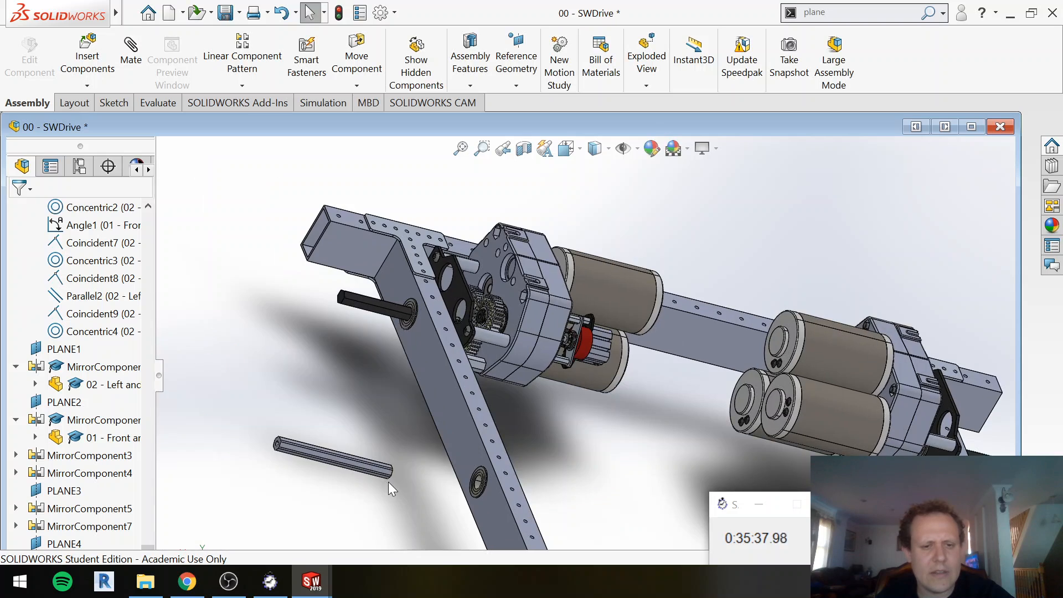
{"action": "scroll", "coordinate": [401, 473], "scroll_direction": "down", "scroll_amount": 2}
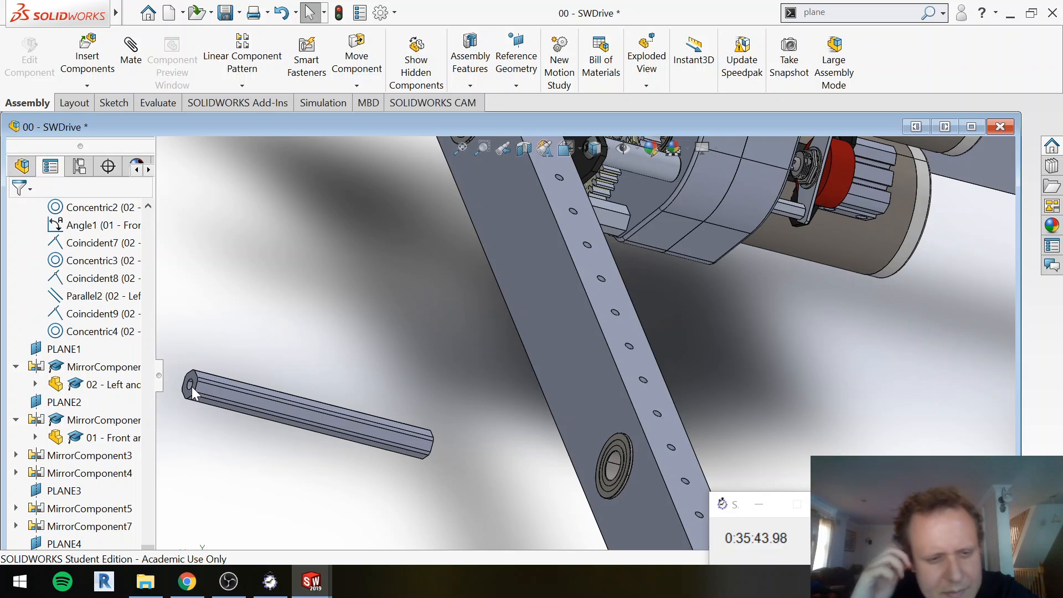
{"action": "key", "text": "m"}
{"action": "scroll", "coordinate": [192, 388], "scroll_direction": "up", "scroll_amount": 2}
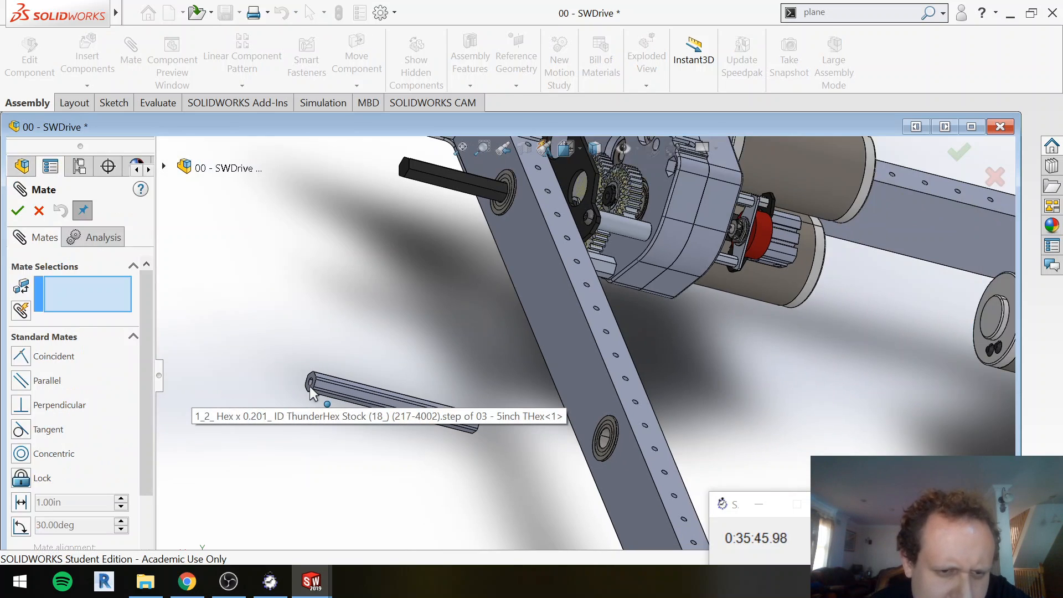
{"action": "scroll", "coordinate": [322, 382], "scroll_direction": "down", "scroll_amount": 6}
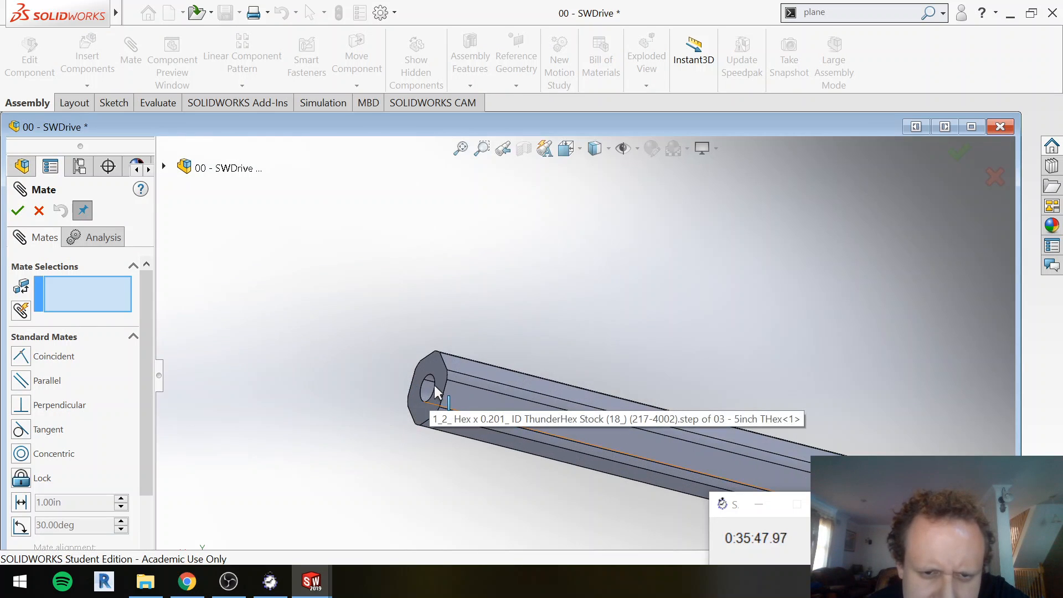
{"action": "left_click", "coordinate": [435, 388]}
{"action": "scroll", "coordinate": [934, 436], "scroll_direction": "down", "scroll_amount": 3}
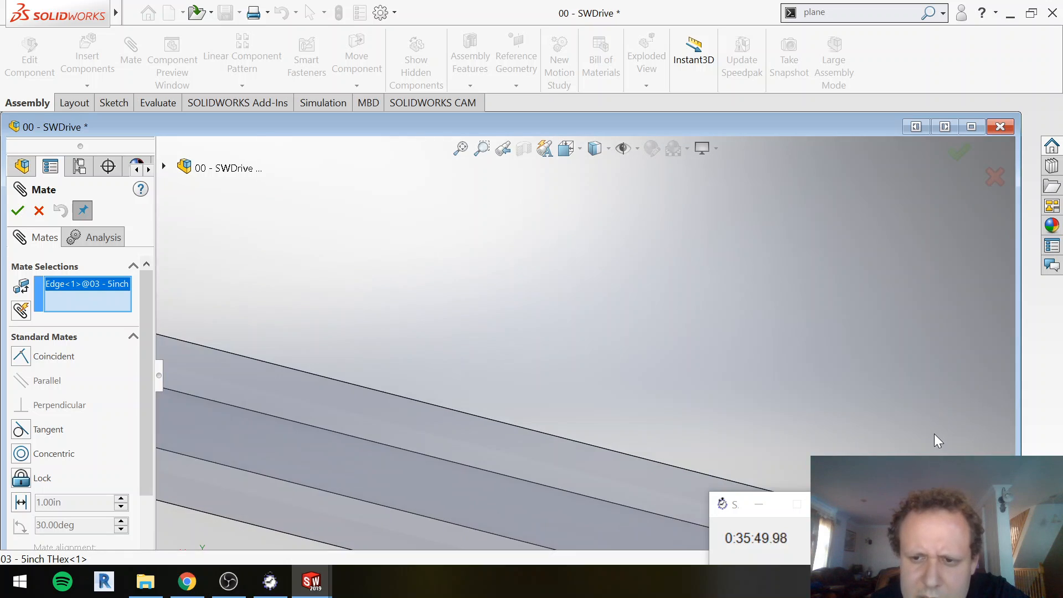
{"action": "scroll", "coordinate": [935, 434], "scroll_direction": "up", "scroll_amount": 4}
{"action": "scroll", "coordinate": [931, 428], "scroll_direction": "up", "scroll_amount": 6}
{"action": "scroll", "coordinate": [714, 404], "scroll_direction": "down", "scroll_amount": 8}
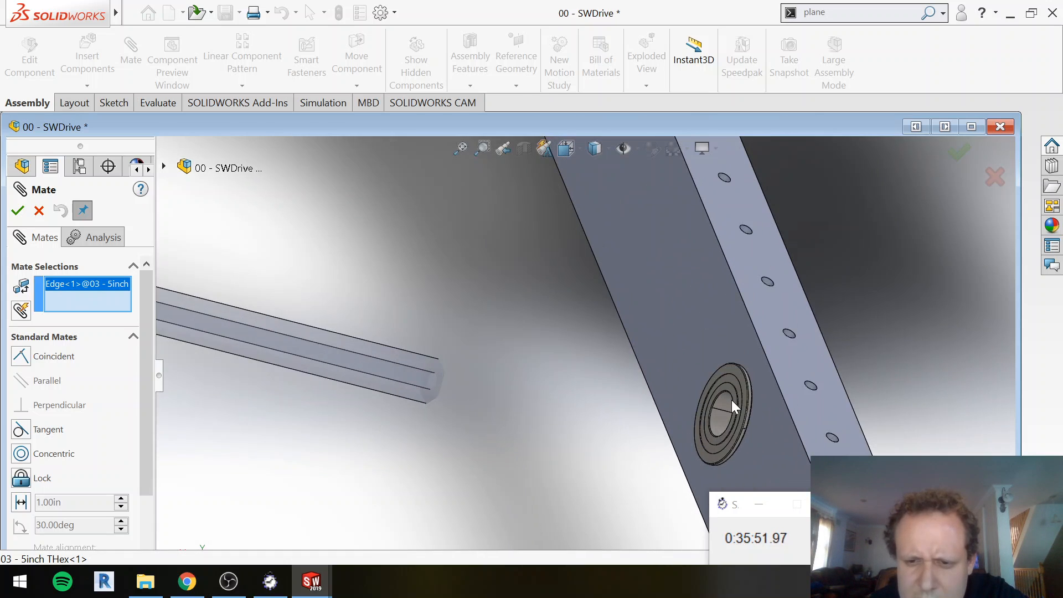
{"action": "scroll", "coordinate": [720, 392], "scroll_direction": "down", "scroll_amount": 1}
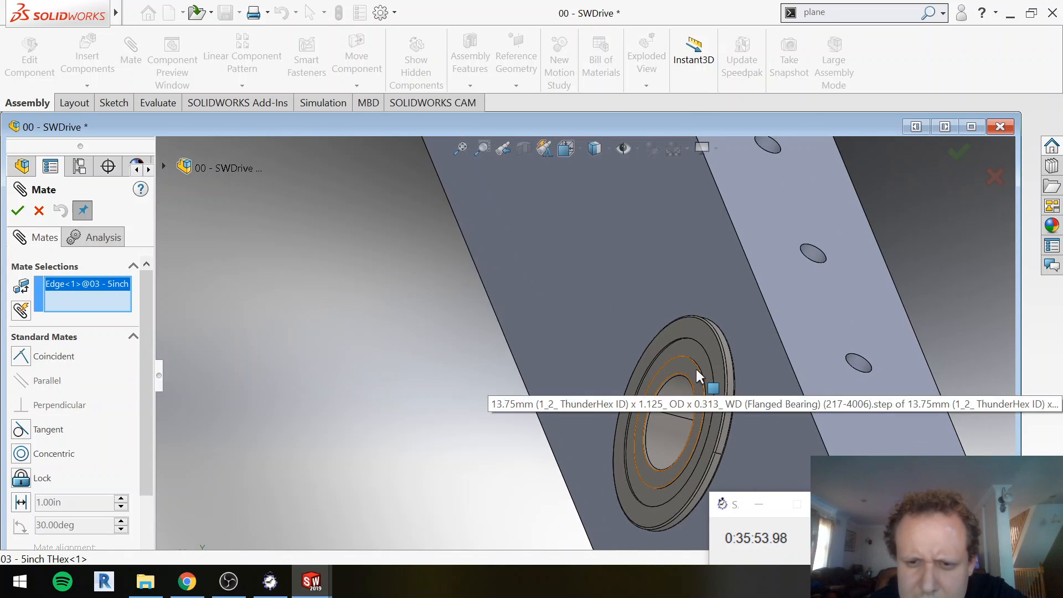
{"action": "left_click", "coordinate": [699, 371]}
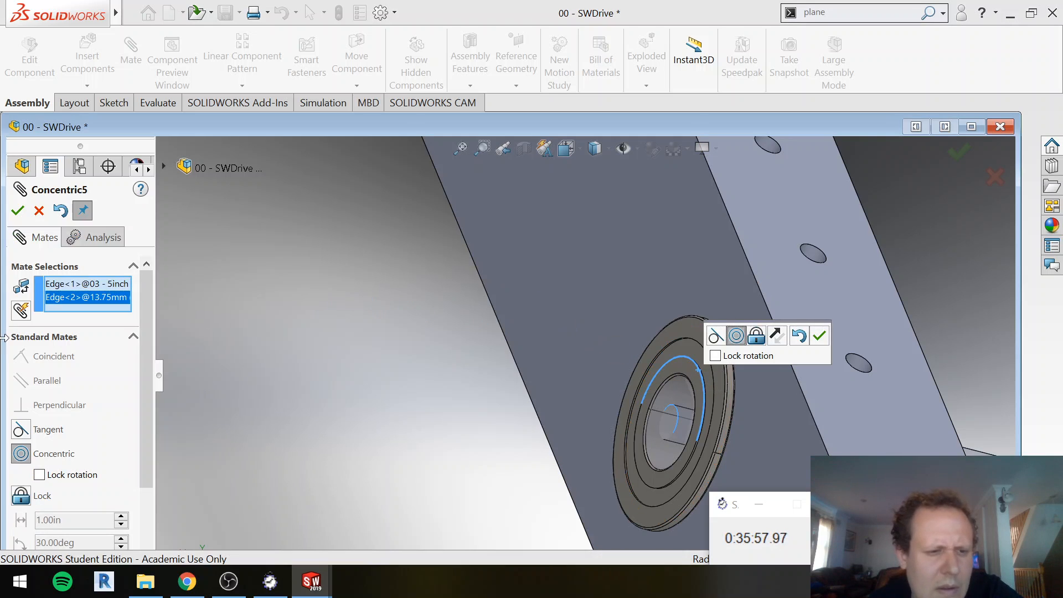
{"action": "key", "text": "Return"}
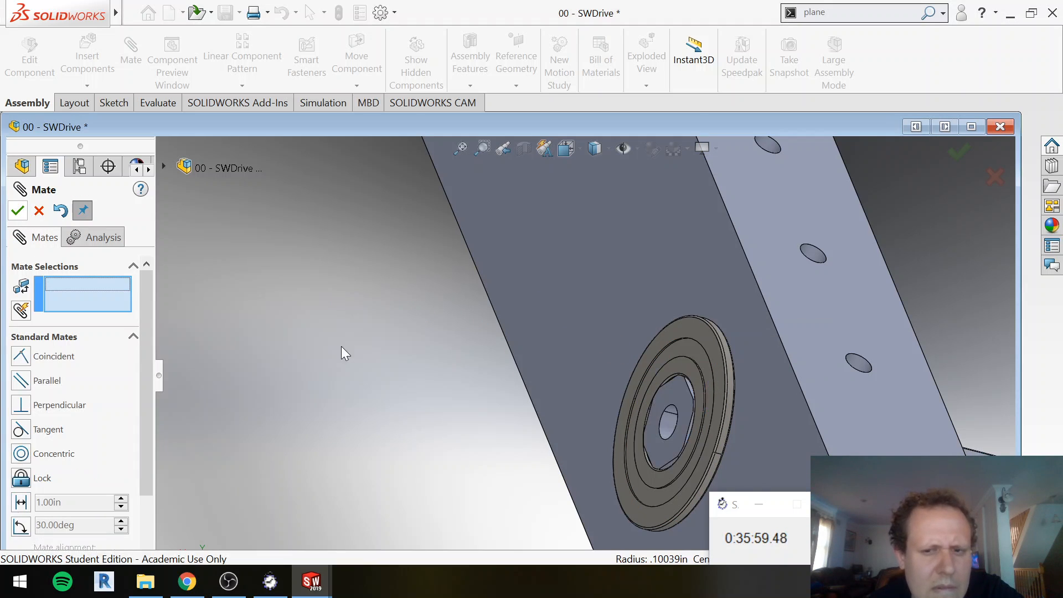
Step: Mate the hex shaft's end face coincident with the open end face of the 01 - Front and Back Rail
{"action": "left_click", "coordinate": [672, 394]}
{"action": "scroll", "coordinate": [357, 267], "scroll_direction": "down", "scroll_amount": 3}
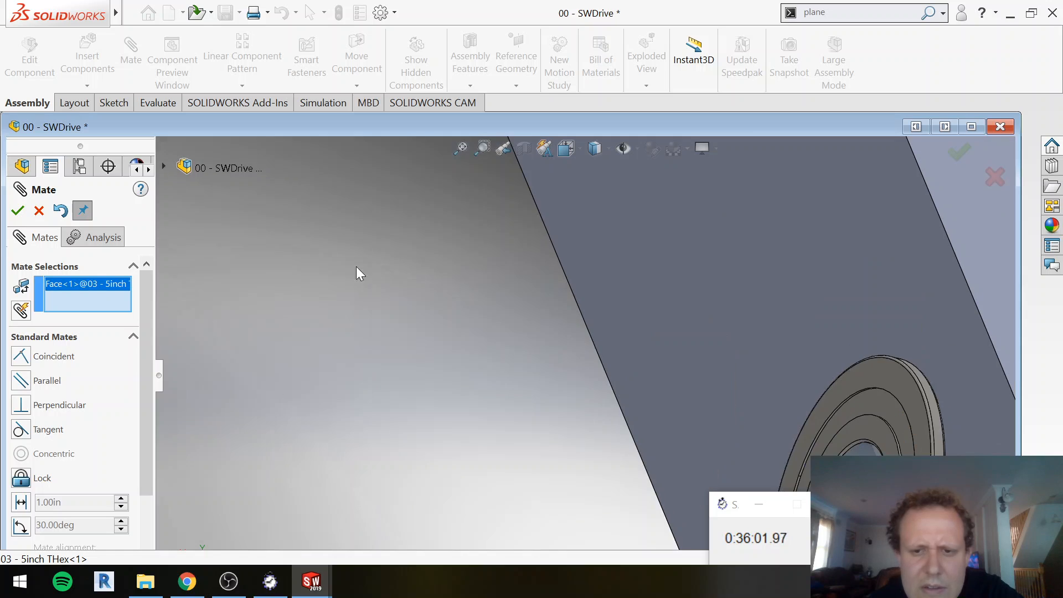
{"action": "scroll", "coordinate": [383, 264], "scroll_direction": "up", "scroll_amount": 4}
{"action": "scroll", "coordinate": [383, 263], "scroll_direction": "up", "scroll_amount": 10}
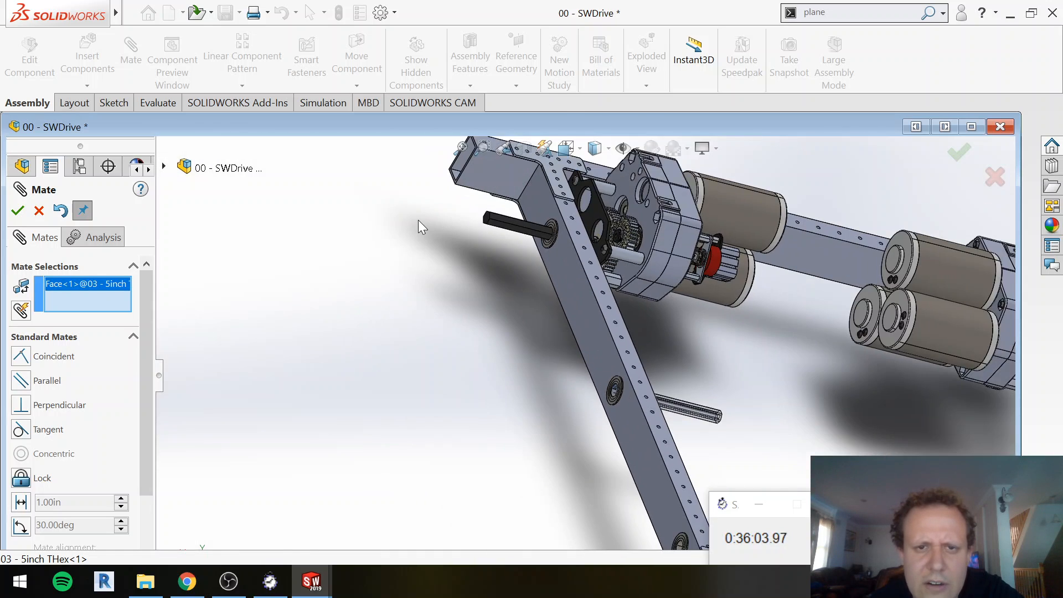
{"action": "scroll", "coordinate": [550, 273], "scroll_direction": "down", "scroll_amount": 6}
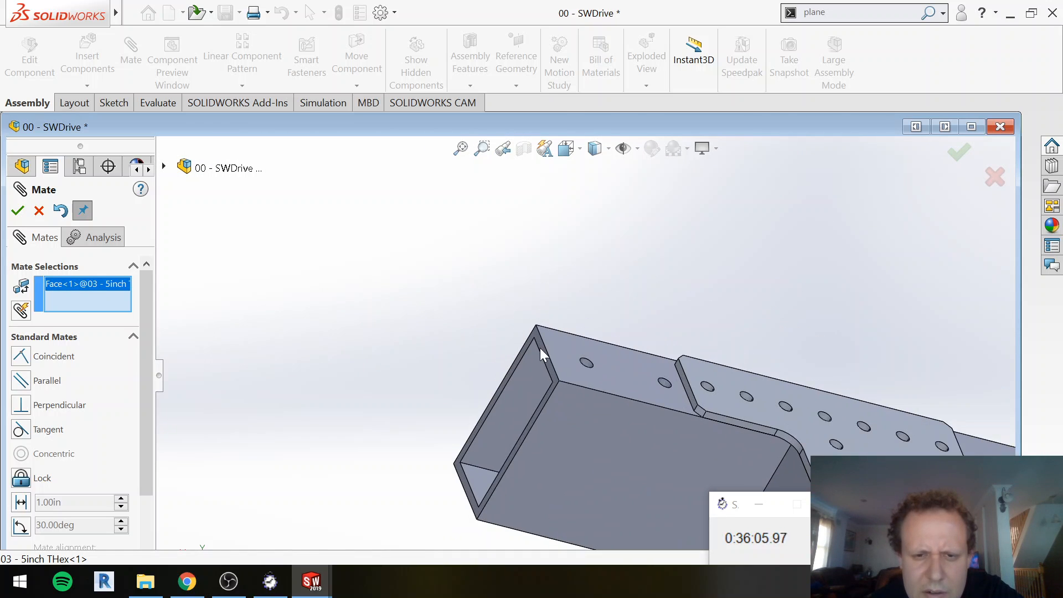
{"action": "left_click", "coordinate": [540, 347]}
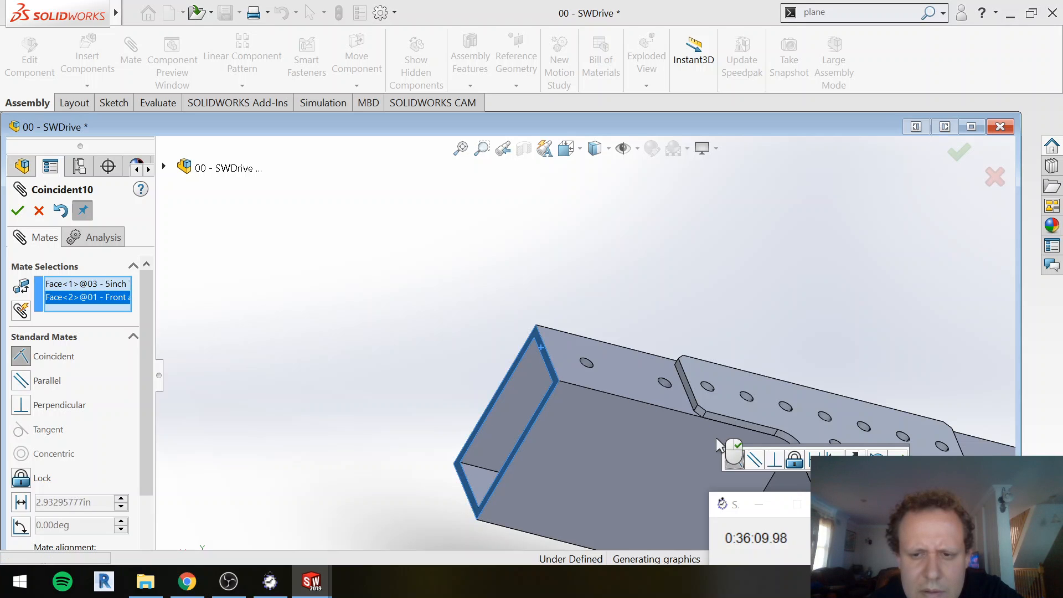
{"action": "scroll", "coordinate": [716, 438], "scroll_direction": "down", "scroll_amount": 3}
{"action": "scroll", "coordinate": [717, 438], "scroll_direction": "up", "scroll_amount": 8}
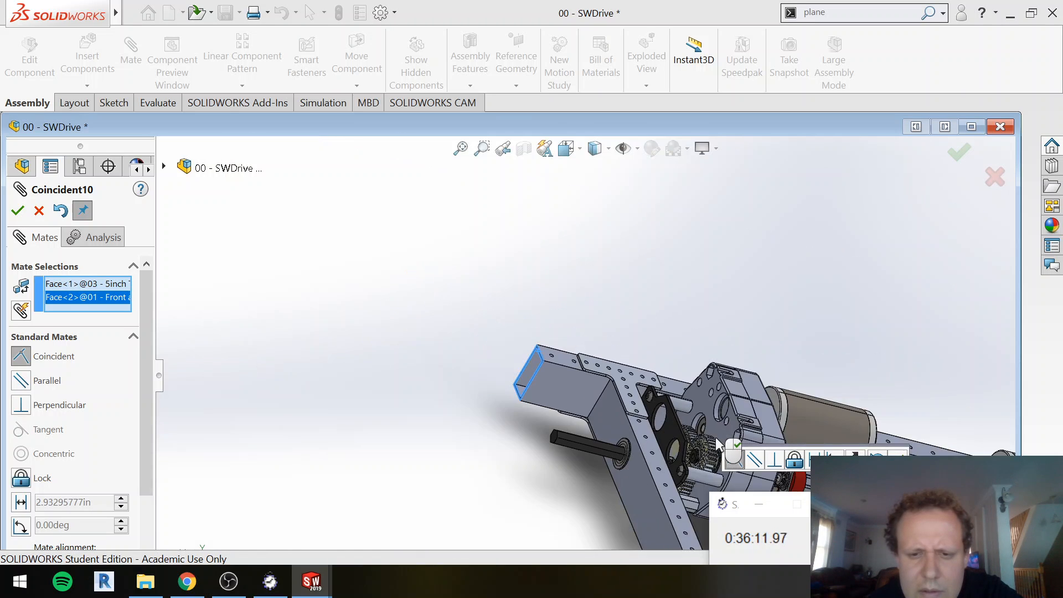
{"action": "right_click", "coordinate": [703, 456]}
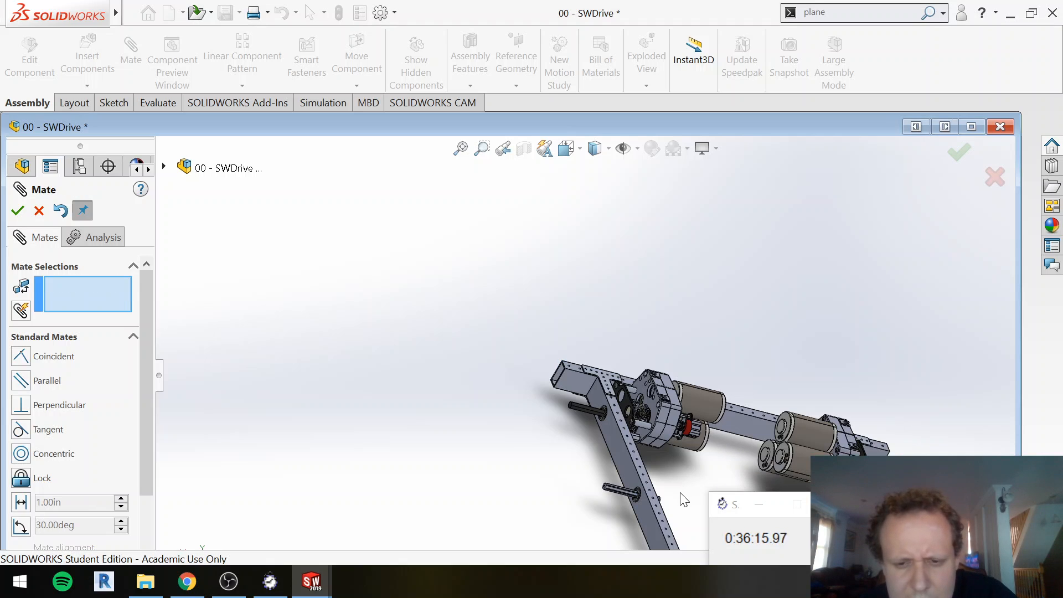
{"action": "middle_click_drag", "start_coordinate": [678, 491], "coordinate": [645, 505], "text": "shift"}
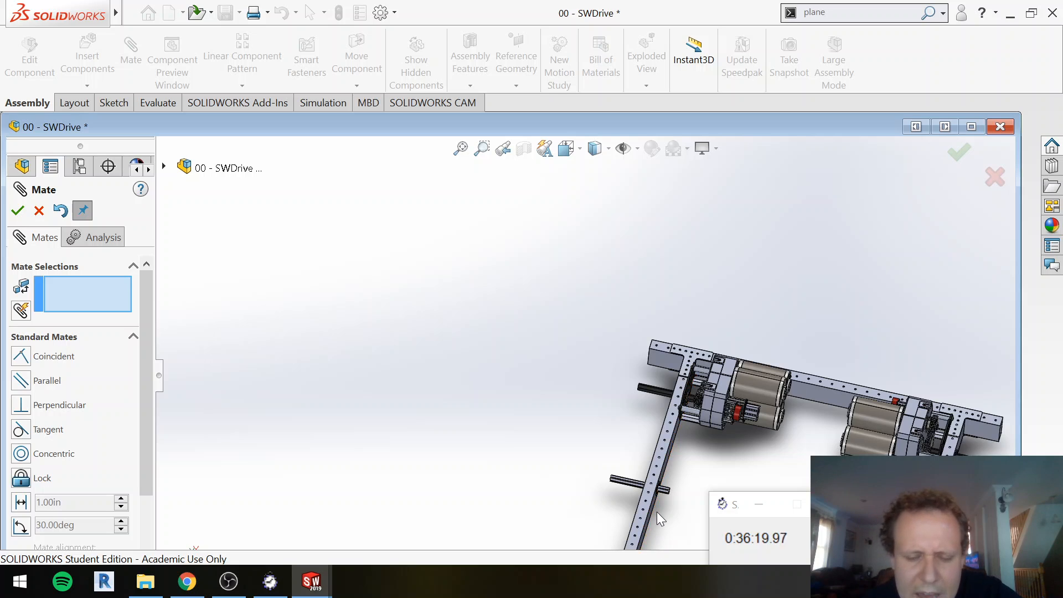
{"action": "scroll", "coordinate": [657, 512], "scroll_direction": "down", "scroll_amount": 4}
{"action": "scroll", "coordinate": [657, 512], "scroll_direction": "down", "scroll_amount": 4}
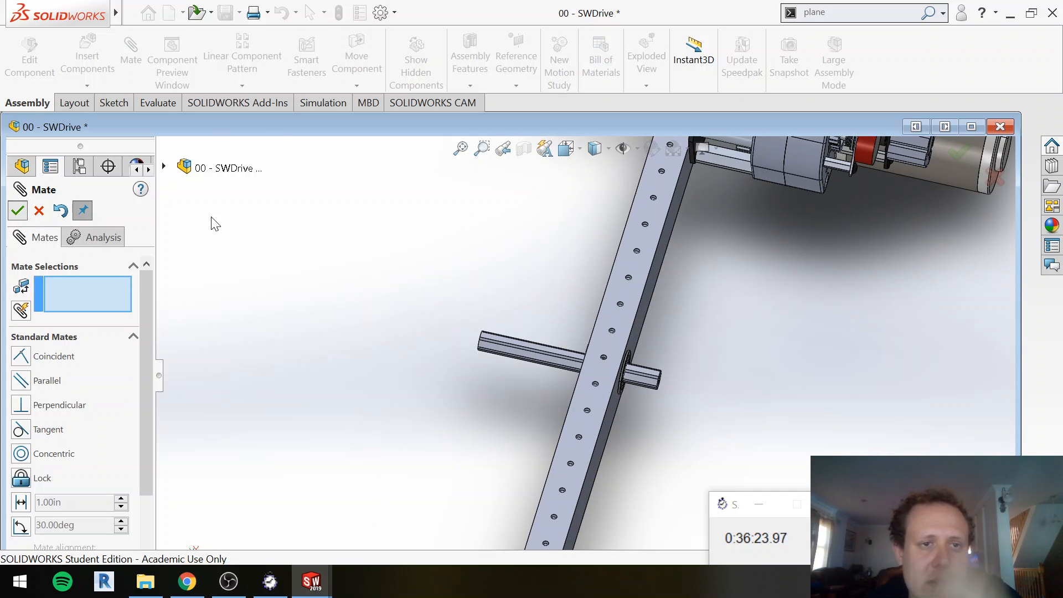
Step: Pattern the 5-inch hex shaft linearly along the side rail's long edge, with 2 instances spaced 10.50 in apart
{"action": "key", "text": "Escape"}
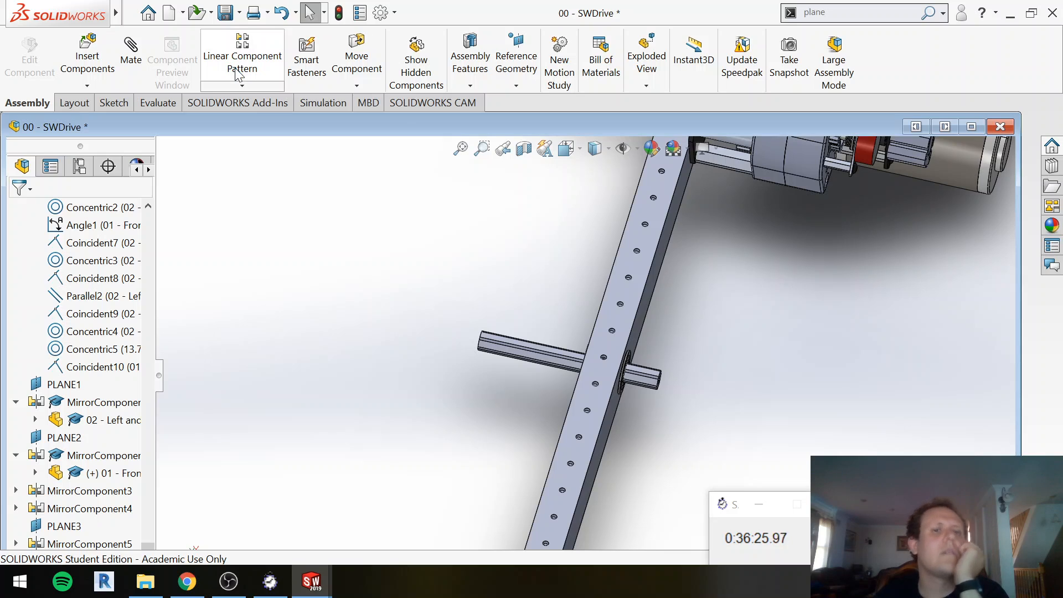
{"action": "left_click", "coordinate": [238, 73]}
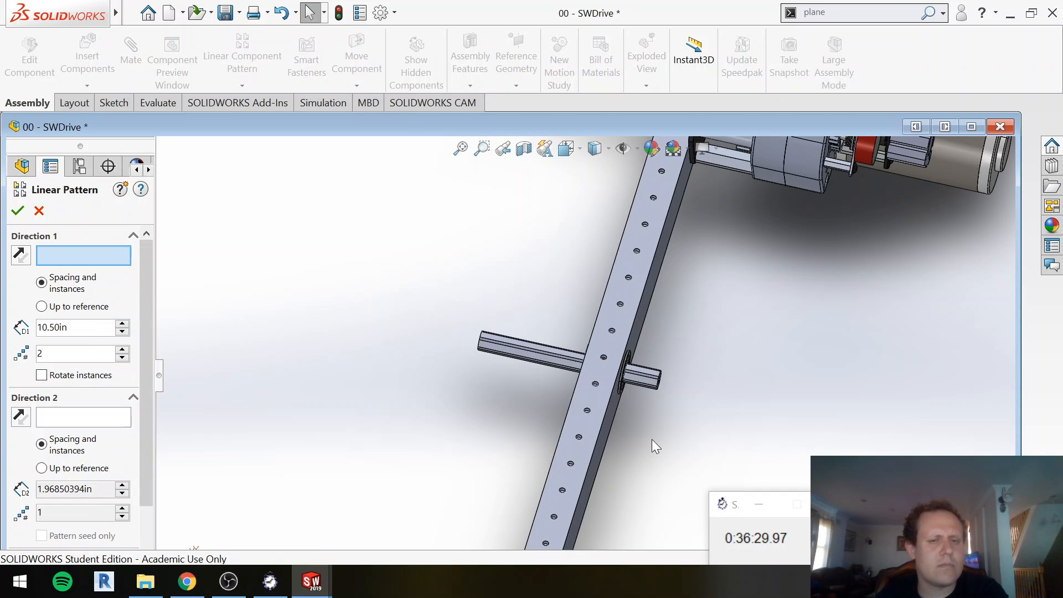
{"action": "left_click", "coordinate": [611, 415]}
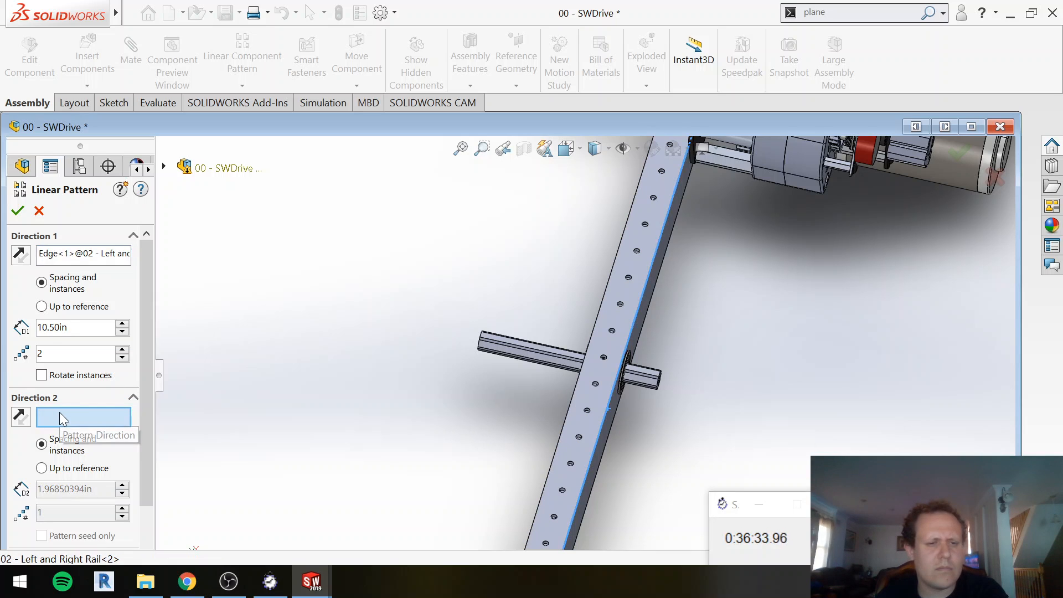
{"action": "scroll", "coordinate": [419, 423], "scroll_direction": "down", "scroll_amount": 2}
{"action": "scroll", "coordinate": [414, 417], "scroll_direction": "up", "scroll_amount": 4}
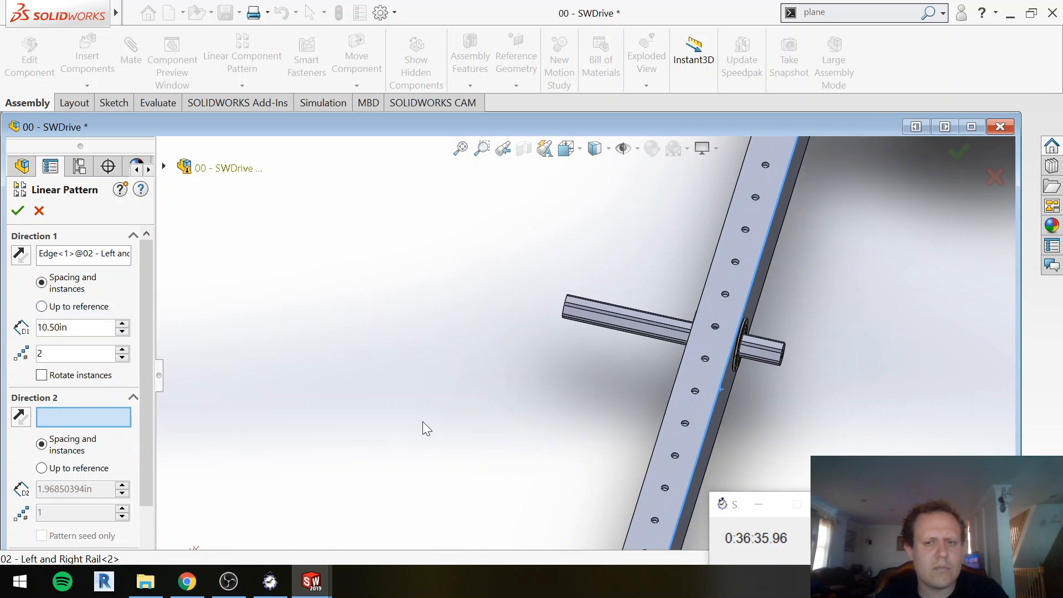
{"action": "scroll", "coordinate": [607, 457], "scroll_direction": "down", "scroll_amount": 2}
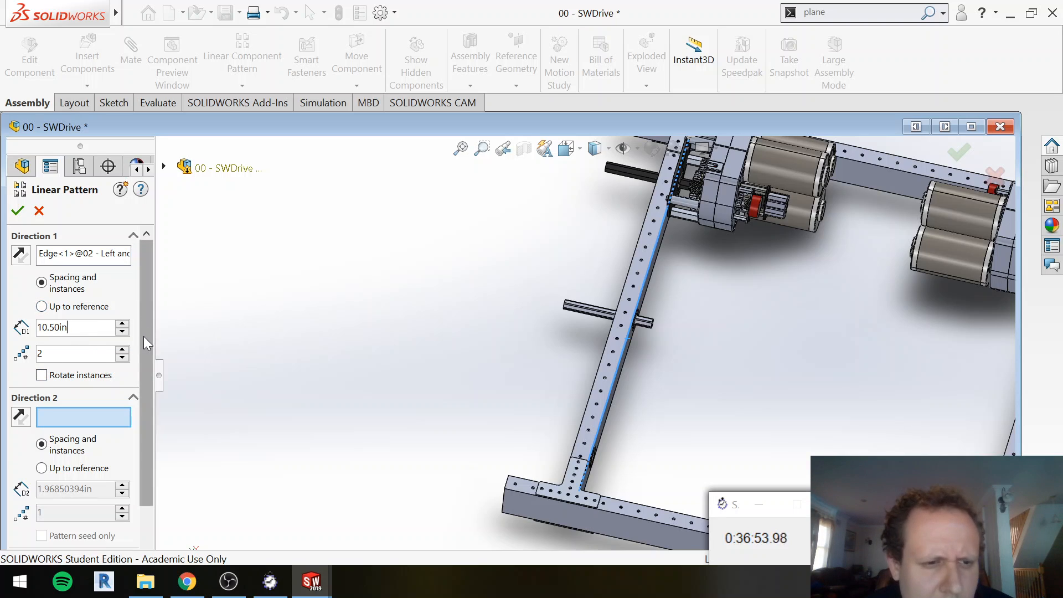
{"action": "mouse_move", "coordinate": [144, 337]}
{"action": "left_mouse_down"}
{"action": "mouse_move", "coordinate": [142, 405]}
{"action": "mouse_move", "coordinate": [139, 327]}
{"action": "left_mouse_up"}
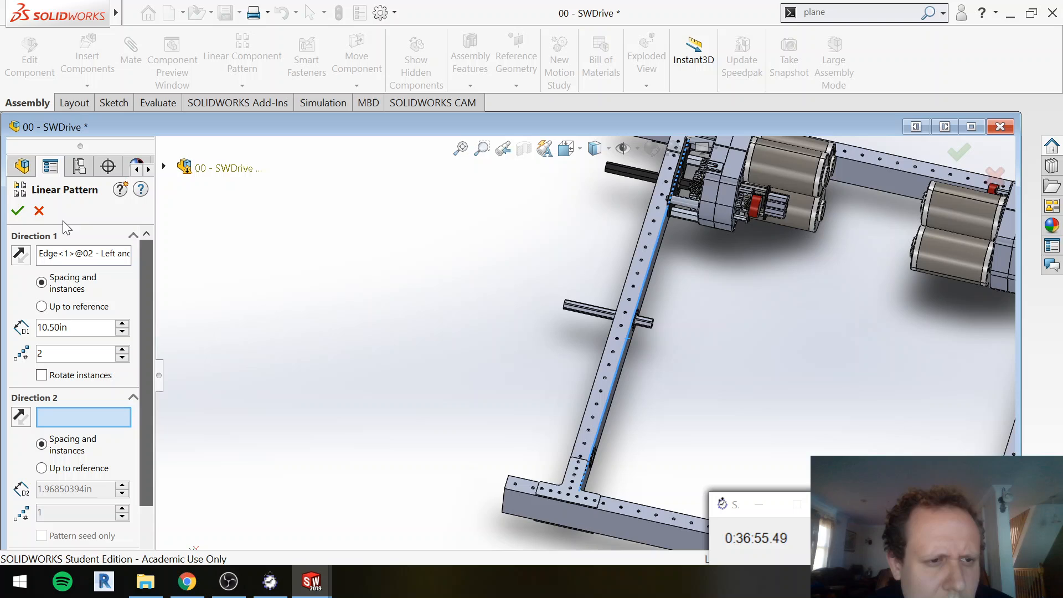
{"action": "left_click", "coordinate": [17, 211]}
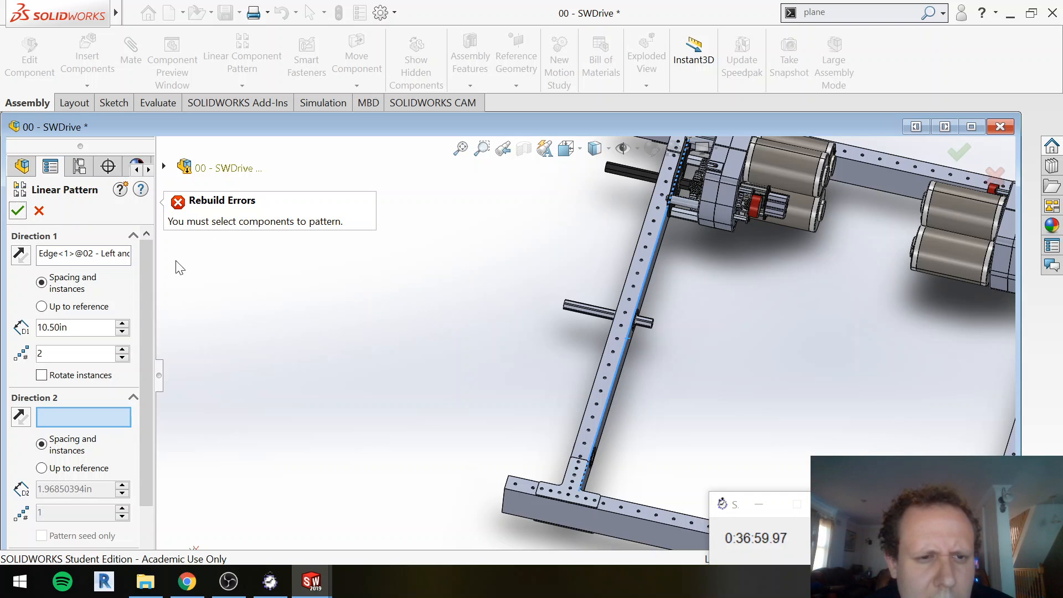
{"action": "scroll", "coordinate": [74, 388], "scroll_direction": "down", "scroll_amount": 3}
{"action": "left_click", "coordinate": [74, 446]}
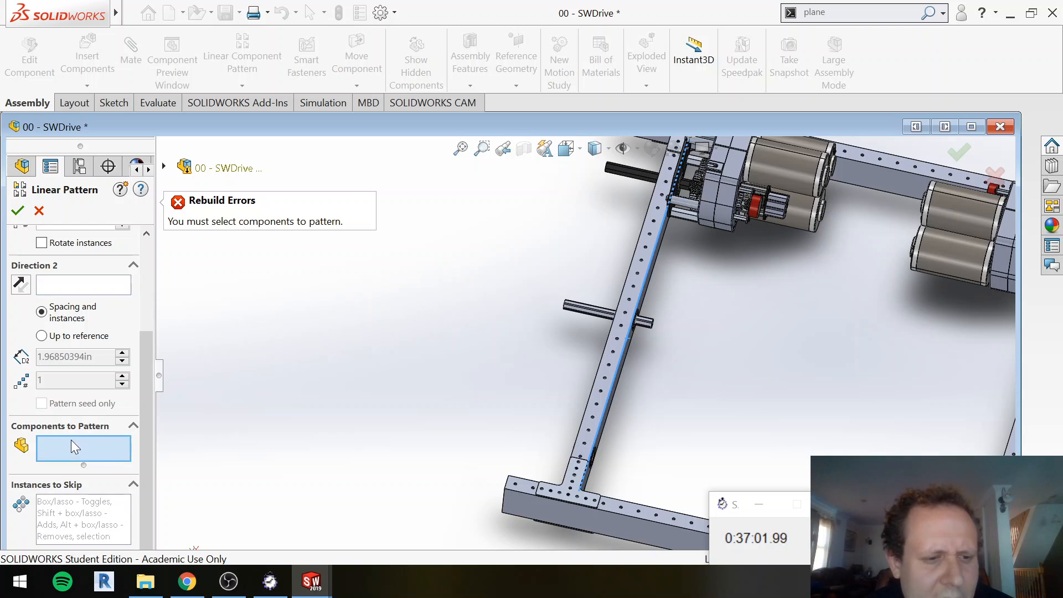
{"action": "left_click", "coordinate": [595, 314]}
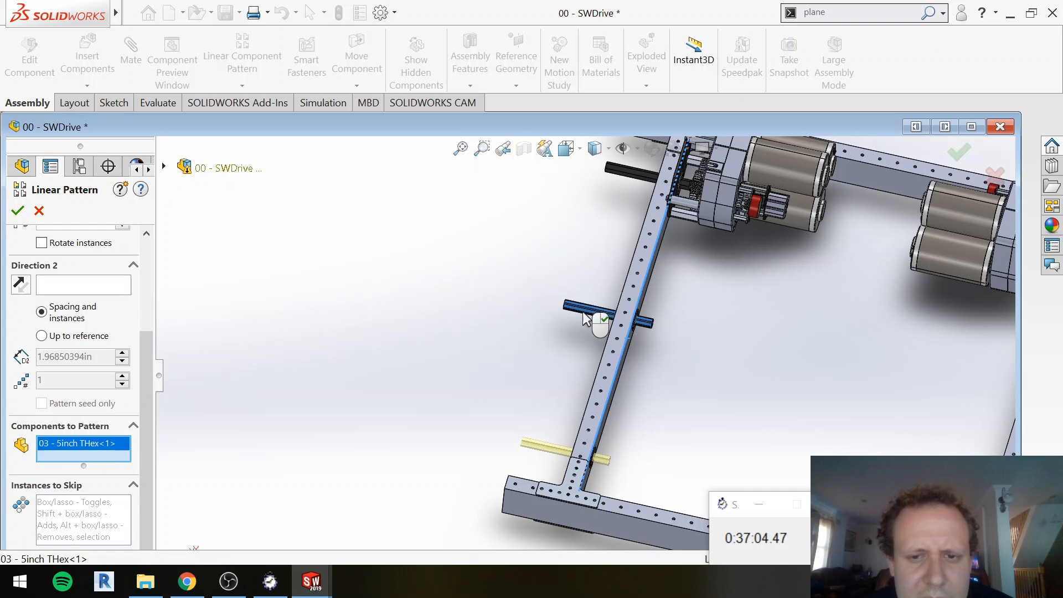
{"action": "left_click", "coordinate": [18, 211]}
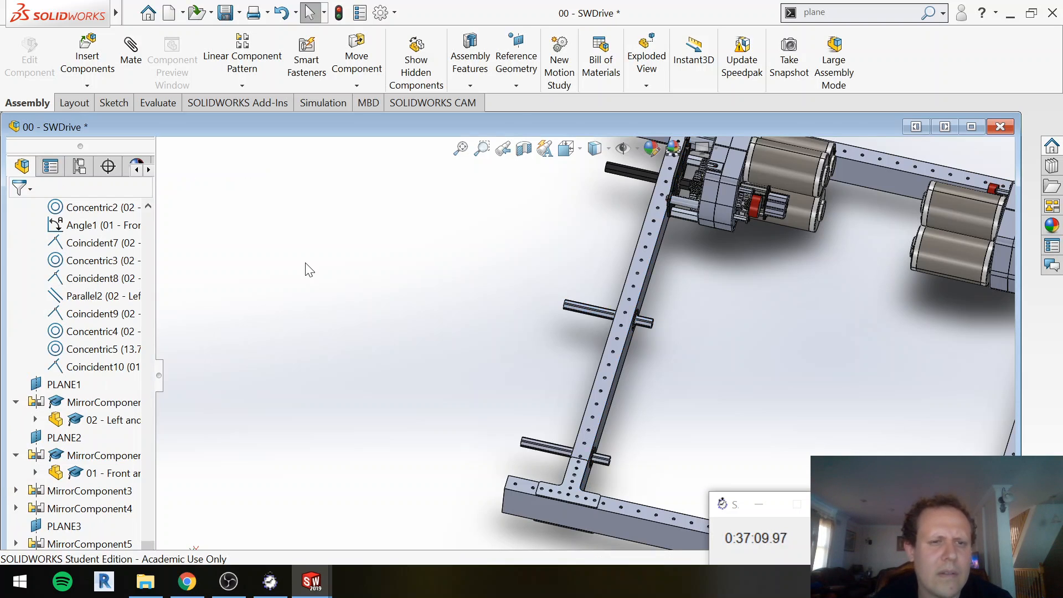
Step: Collapse the expanded History, 3 CIM Ball Shifter, mates and mirrored-component branches in the assembly's feature tree
{"action": "scroll", "coordinate": [95, 349], "scroll_direction": "up", "scroll_amount": 5}
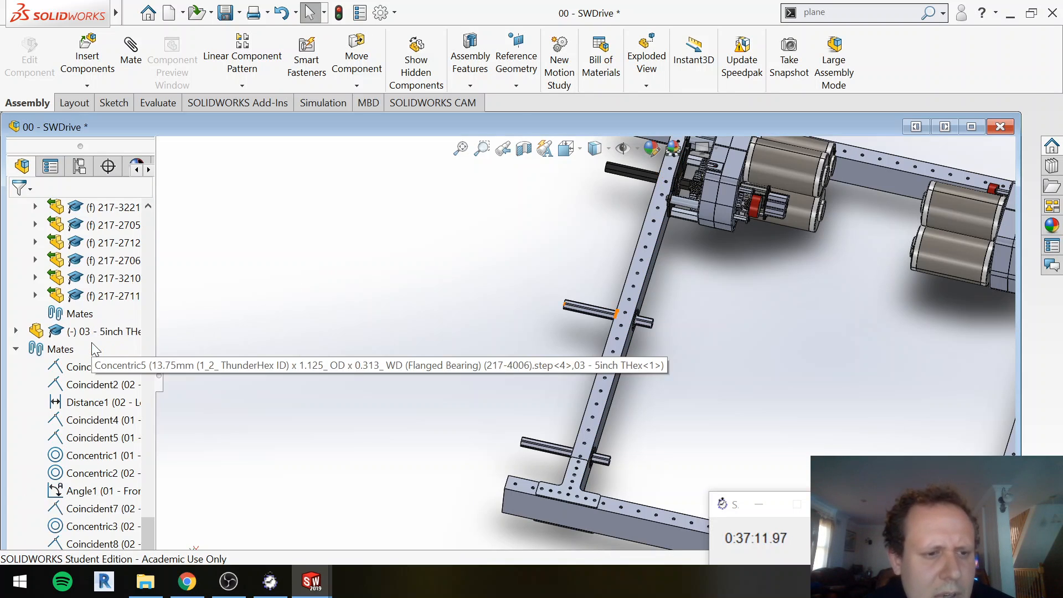
{"action": "scroll", "coordinate": [92, 343], "scroll_direction": "up", "scroll_amount": 20}
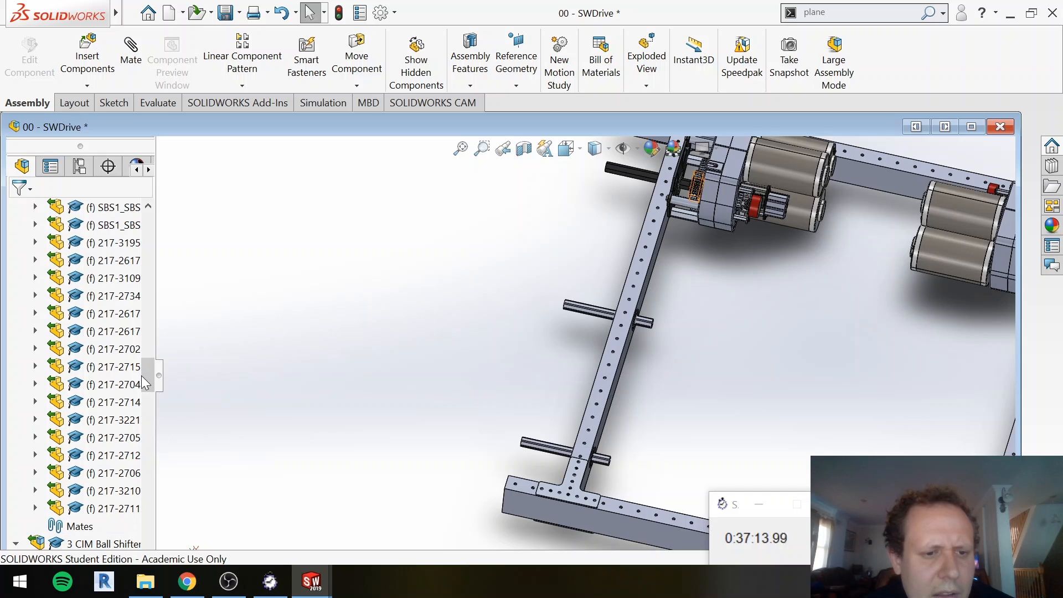
{"action": "left_click_drag", "start_coordinate": [142, 376], "coordinate": [149, 201]}
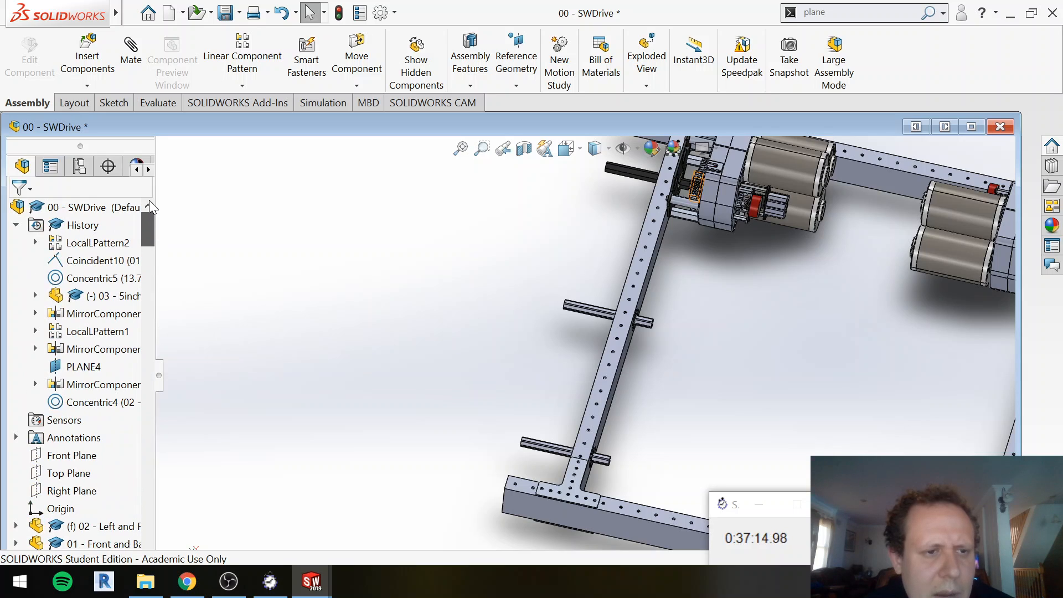
{"action": "left_click", "coordinate": [16, 225]}
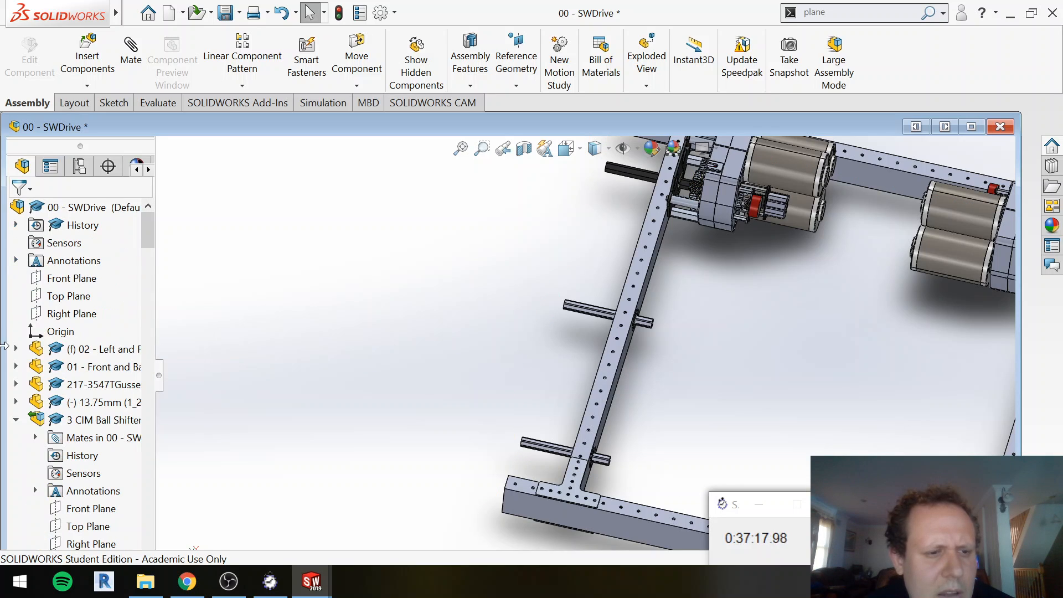
{"action": "left_click", "coordinate": [17, 421]}
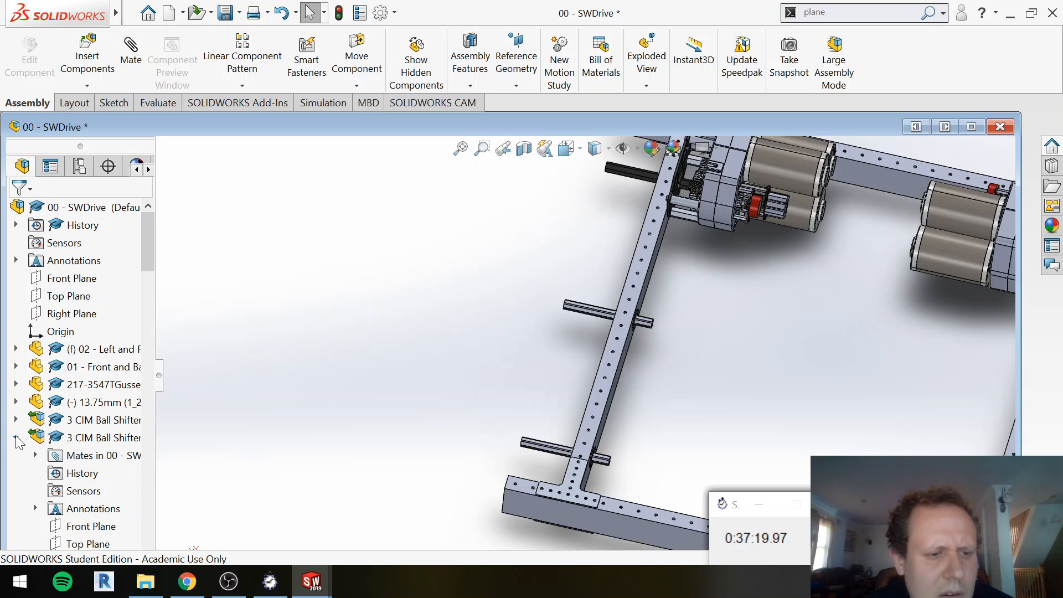
{"action": "left_click", "coordinate": [16, 437]}
{"action": "left_click", "coordinate": [17, 473]}
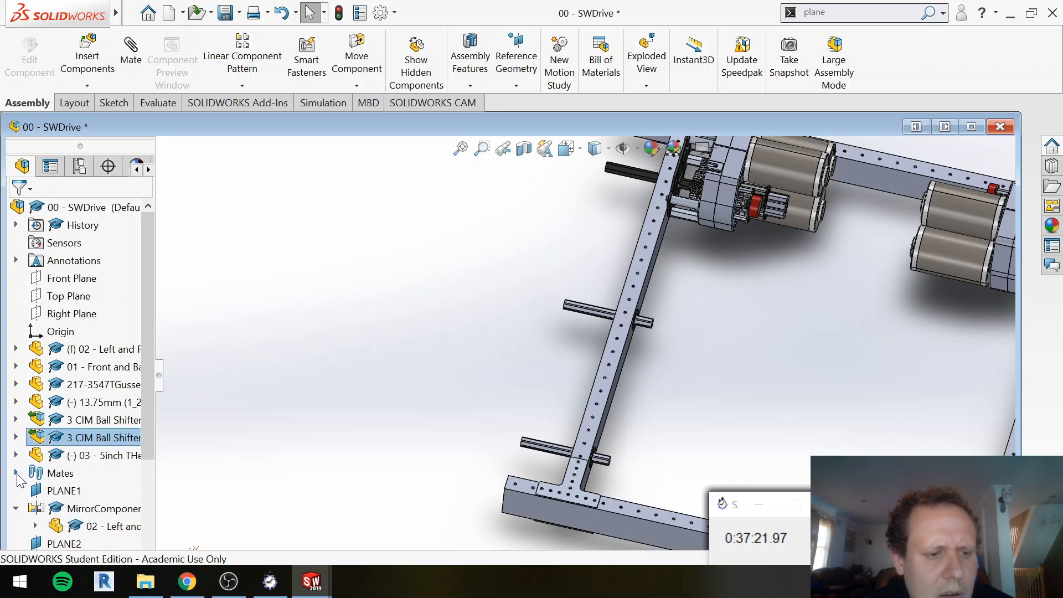
{"action": "left_click", "coordinate": [16, 509]}
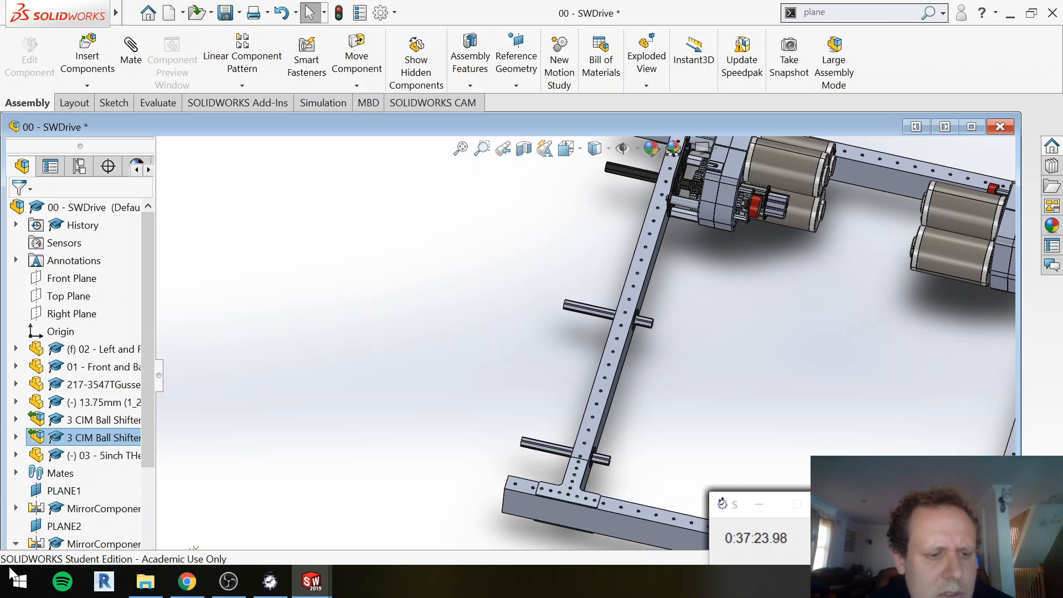
{"action": "scroll", "coordinate": [23, 543], "scroll_direction": "down", "scroll_amount": 3}
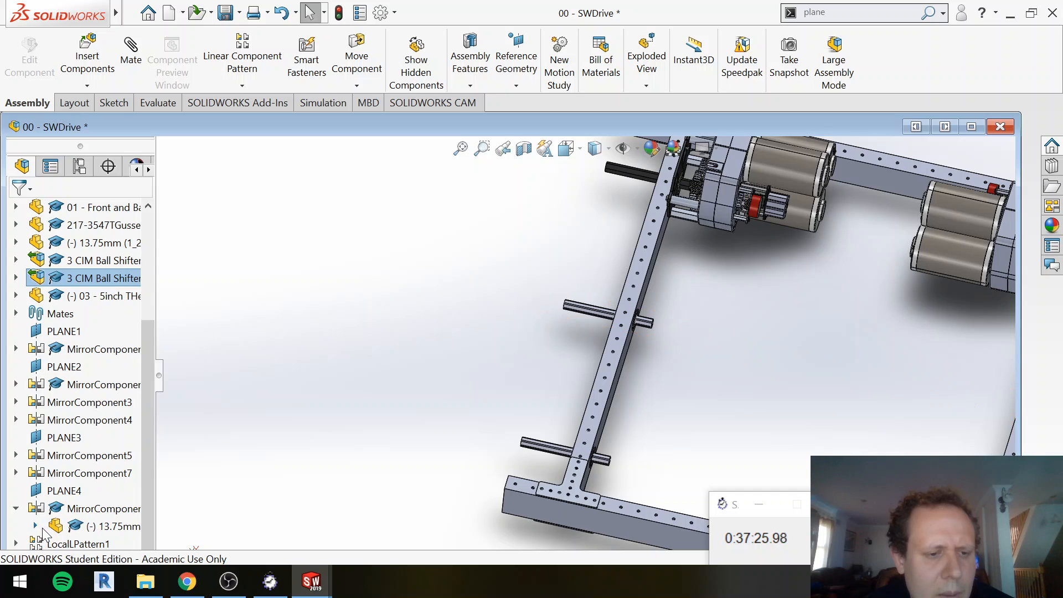
{"action": "left_click", "coordinate": [17, 509]}
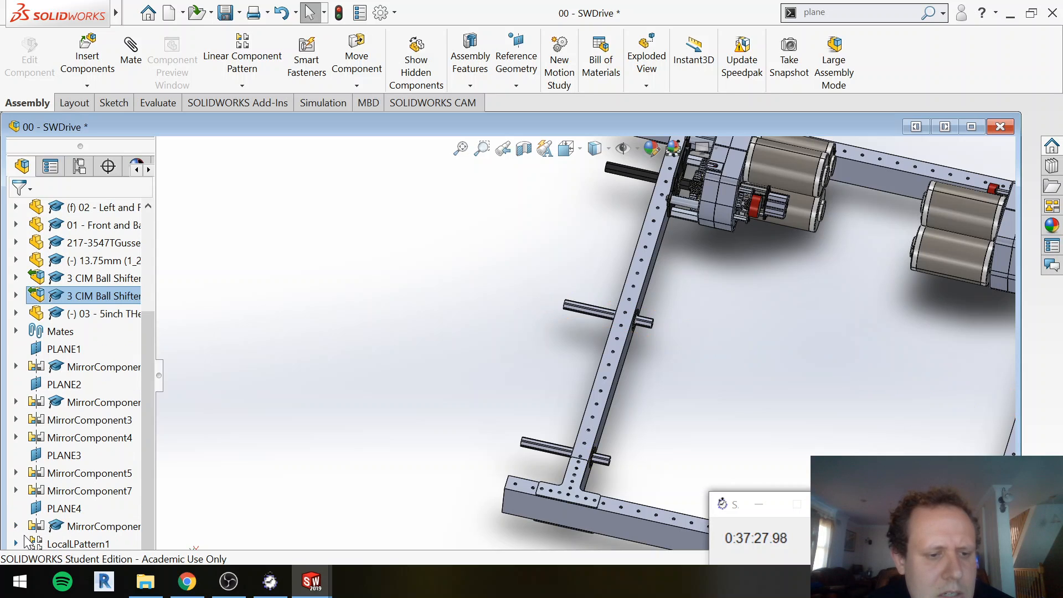
{"action": "scroll", "coordinate": [282, 443], "scroll_direction": "down", "scroll_amount": 2}
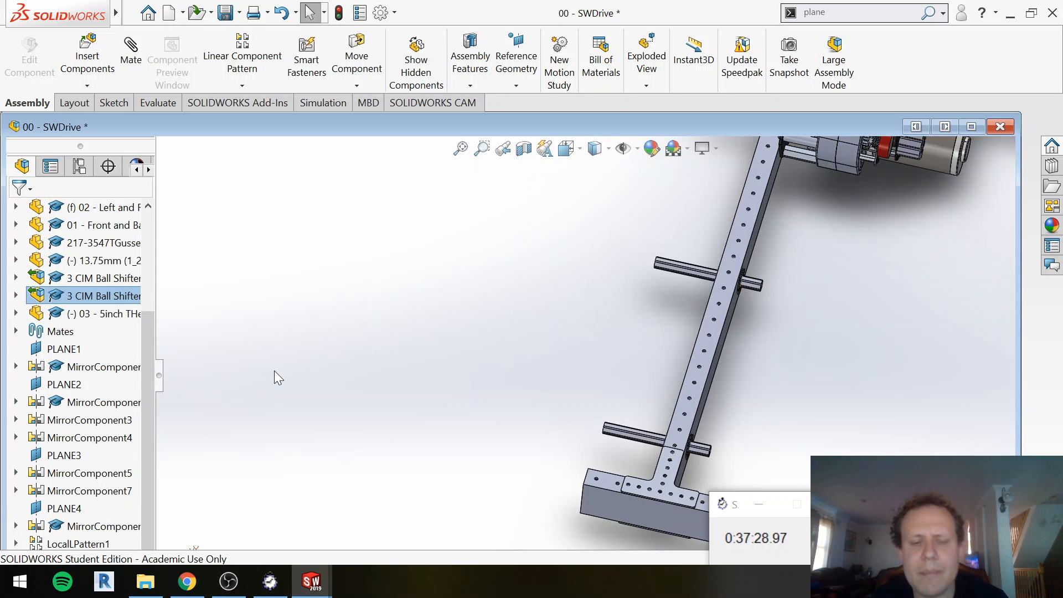
Step: Mirror both 03 - 5inch THex shafts about PLANE1 onto the opposite side rail
{"action": "left_click", "coordinate": [261, 84]}
{"action": "left_click", "coordinate": [277, 222]}
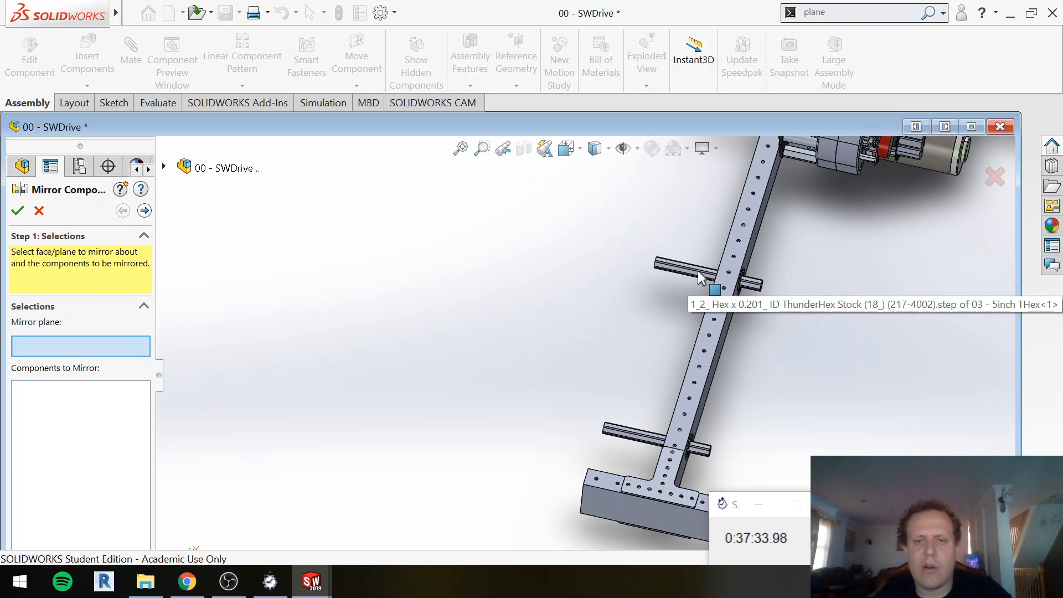
{"action": "left_click", "coordinate": [165, 166]}
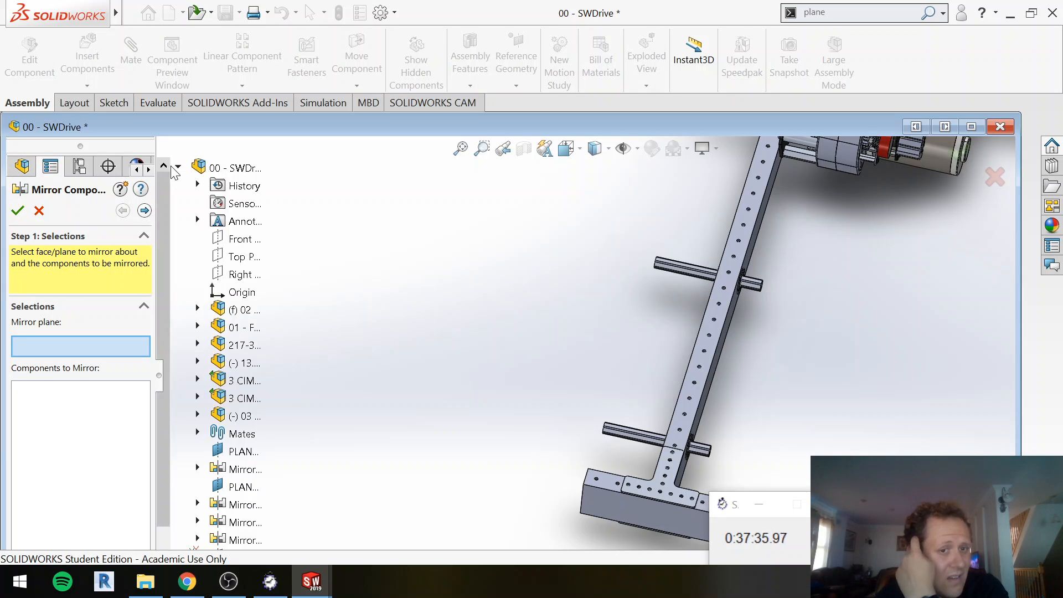
{"action": "left_click", "coordinate": [215, 453]}
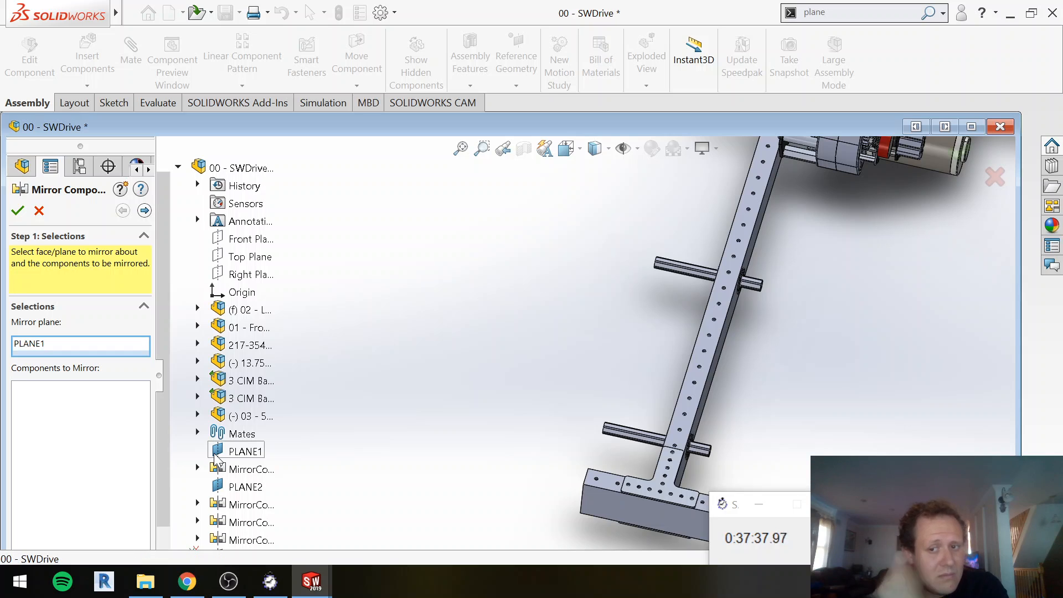
{"action": "left_click", "coordinate": [686, 279]}
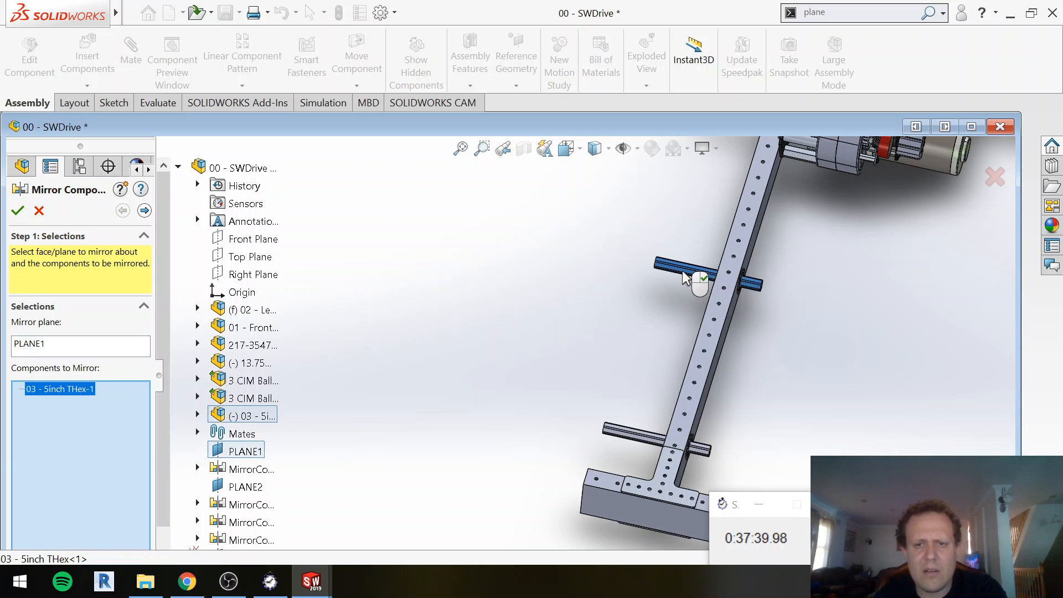
{"action": "left_click", "coordinate": [651, 446]}
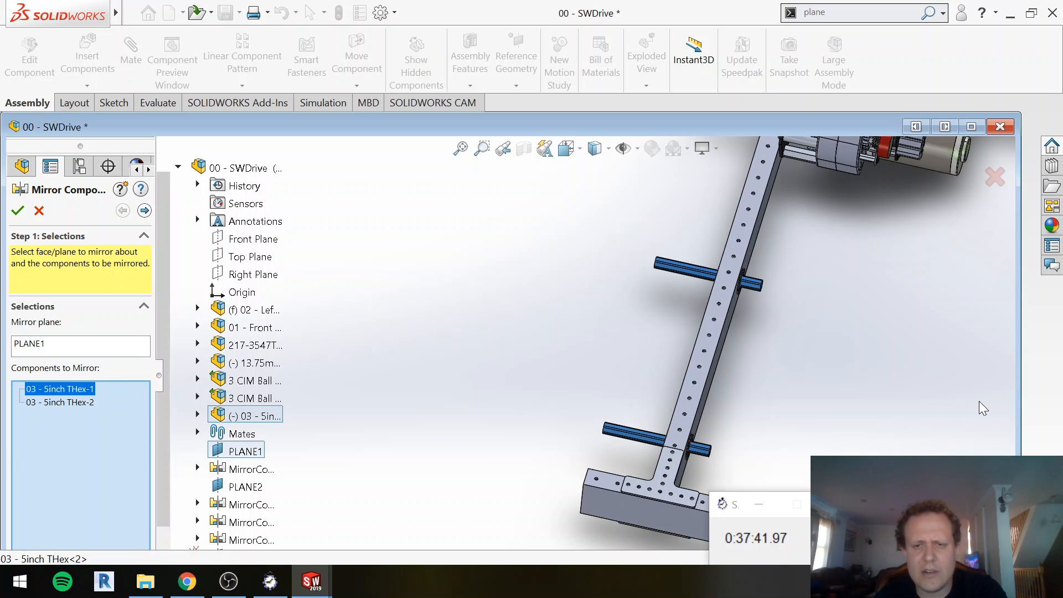
{"action": "scroll", "coordinate": [981, 400], "scroll_direction": "down", "scroll_amount": 3}
{"action": "scroll", "coordinate": [976, 403], "scroll_direction": "up", "scroll_amount": 5}
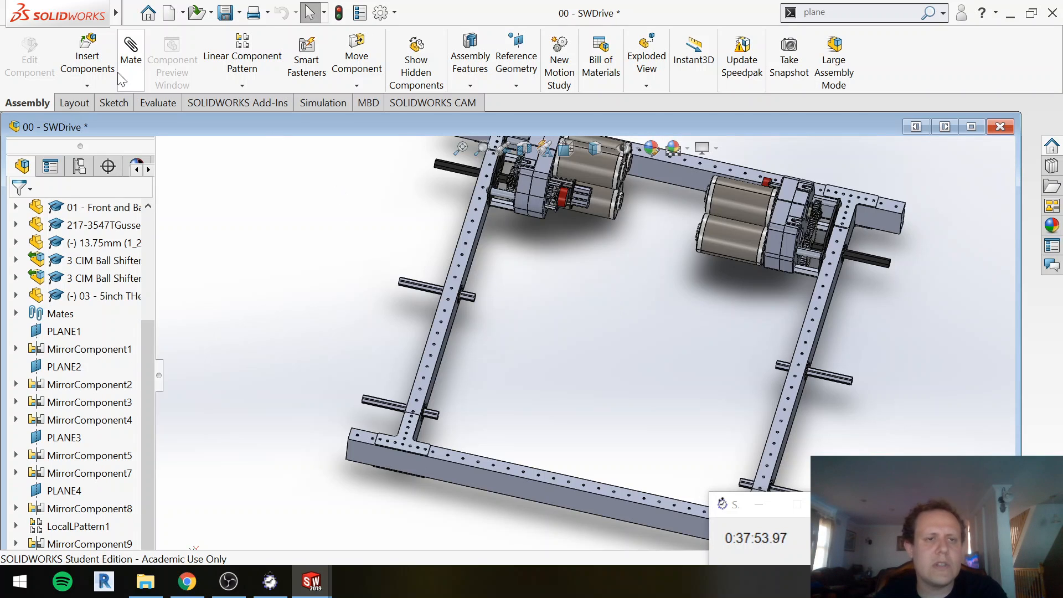
Step: Switch to File Explorer and open the 36T x 15mm Wide Aluminum Pulley file from the Drivetrain STEP files folder in SOLIDWORKS
{"action": "left_click", "coordinate": [143, 581]}
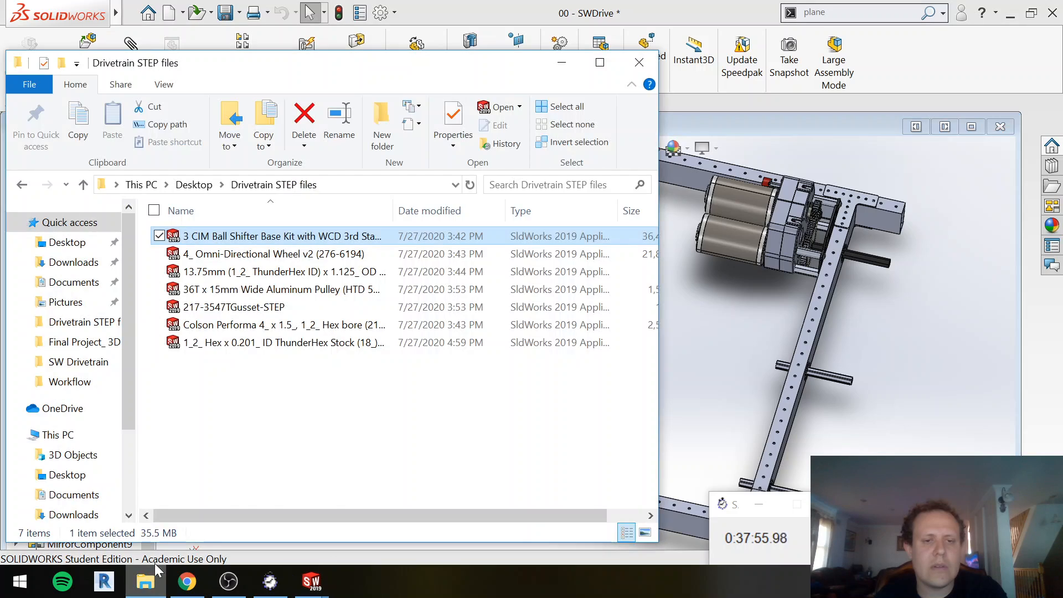
{"action": "left_click", "coordinate": [292, 424]}
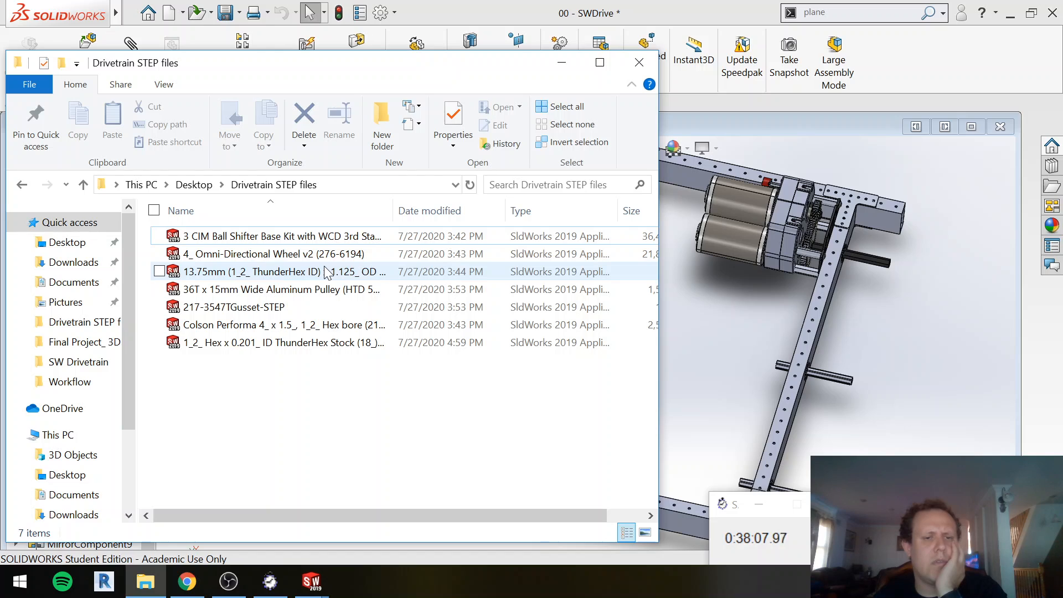
{"action": "left_click_drag", "start_coordinate": [325, 287], "coordinate": [914, 346]}
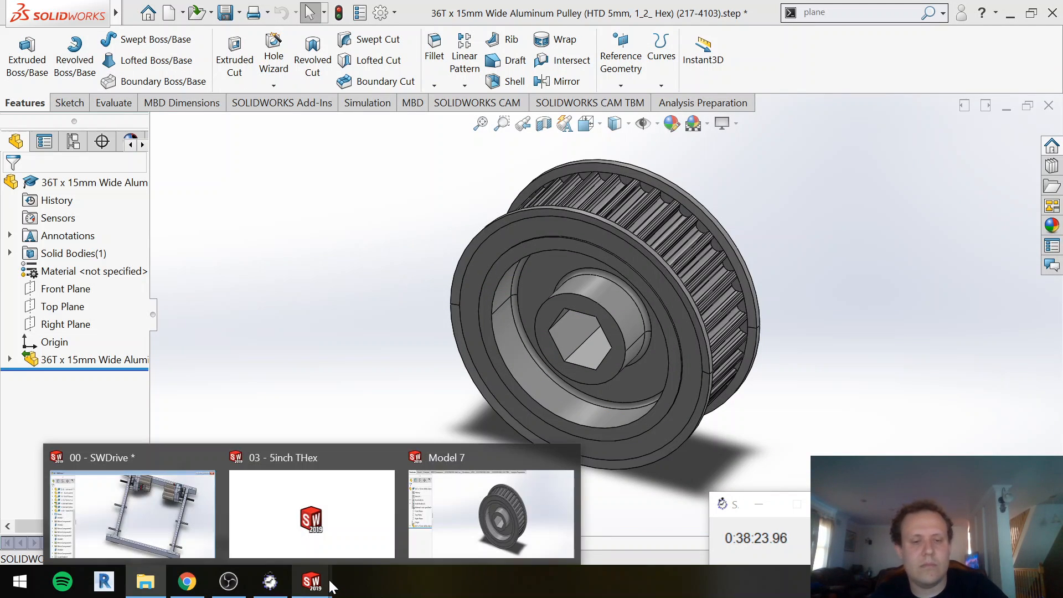
Step: Close the 03 - 5inch THex document and return to the 00 - SWDrive assembly
{"action": "mouse_move", "coordinate": [332, 582]}
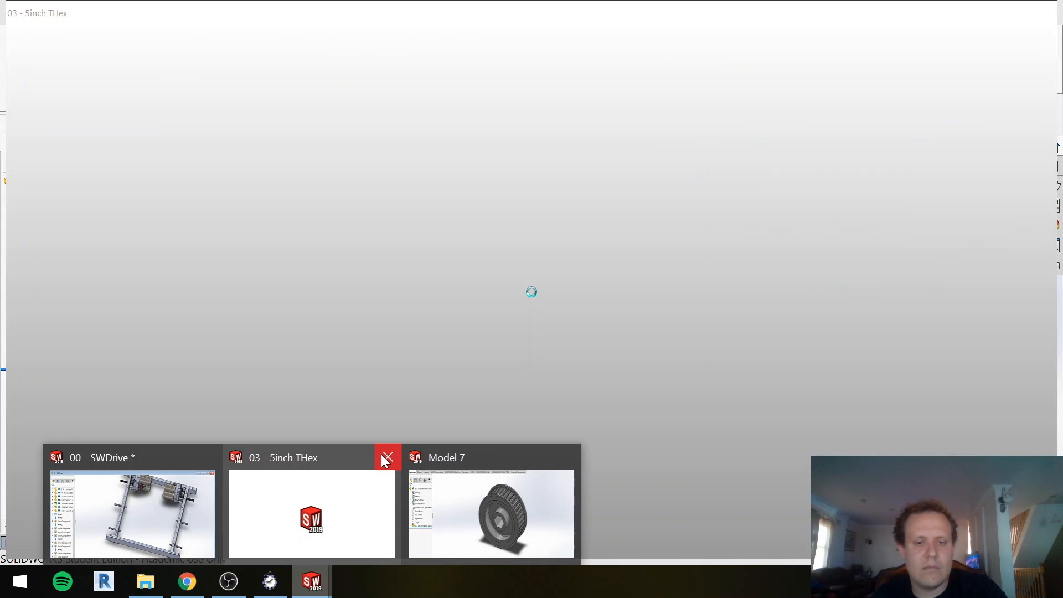
{"action": "left_click", "coordinate": [386, 457]}
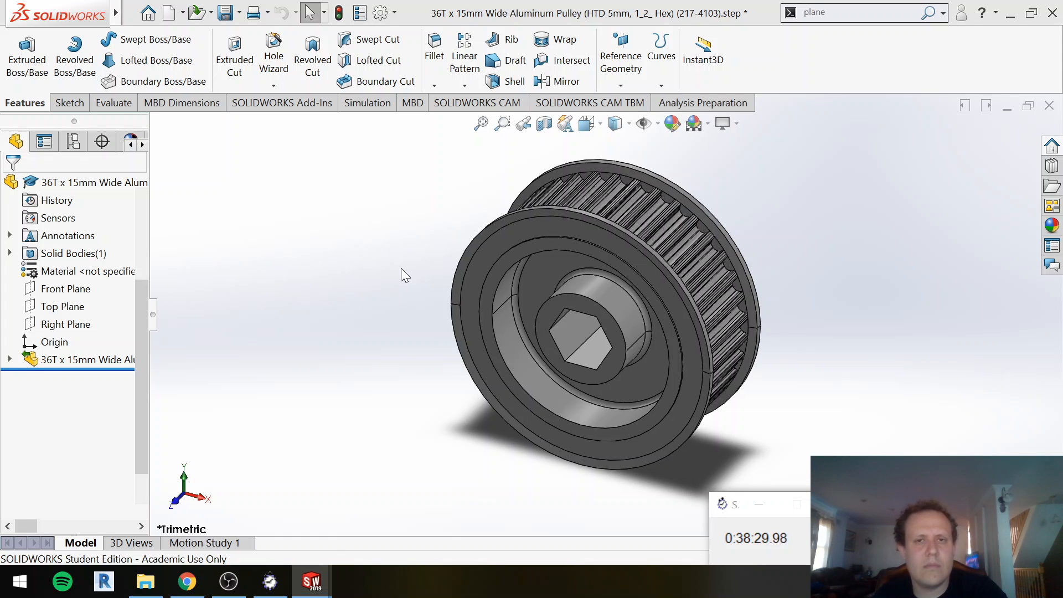
{"action": "key", "text": "ctrl+Tab"}
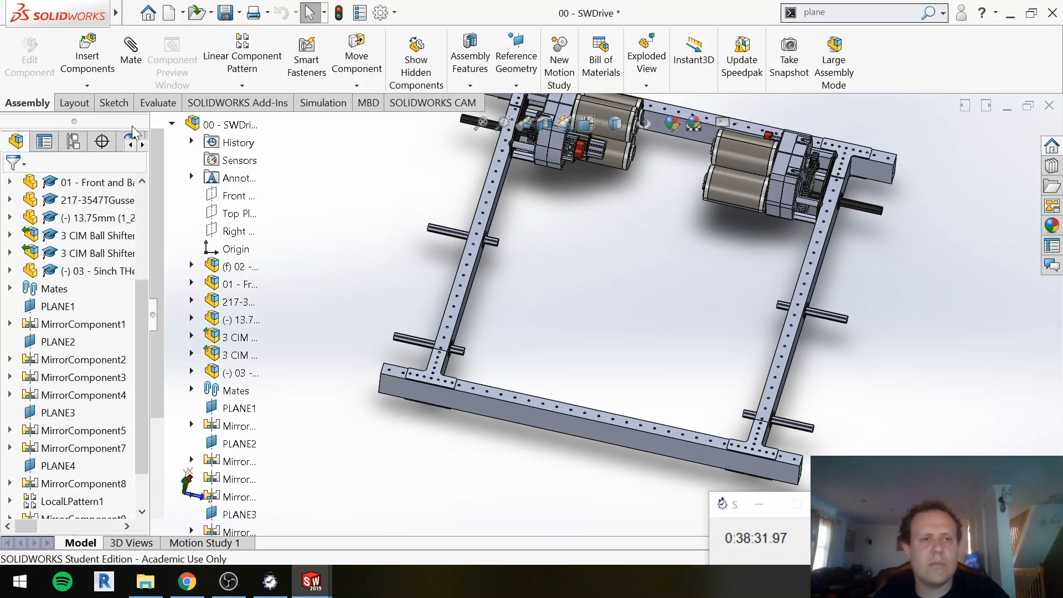
Step: Insert the 36T x 15mm Wide Aluminum Pulley into the assembly, placing it outside the side rail near the gearbox shaft
{"action": "left_click", "coordinate": [93, 78]}
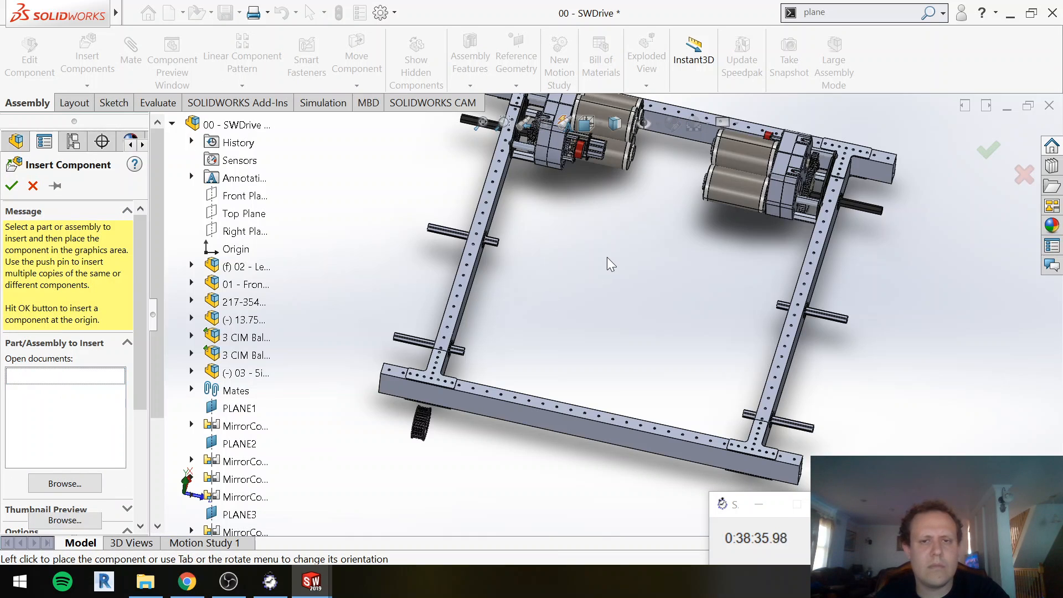
{"action": "left_click", "coordinate": [71, 378]}
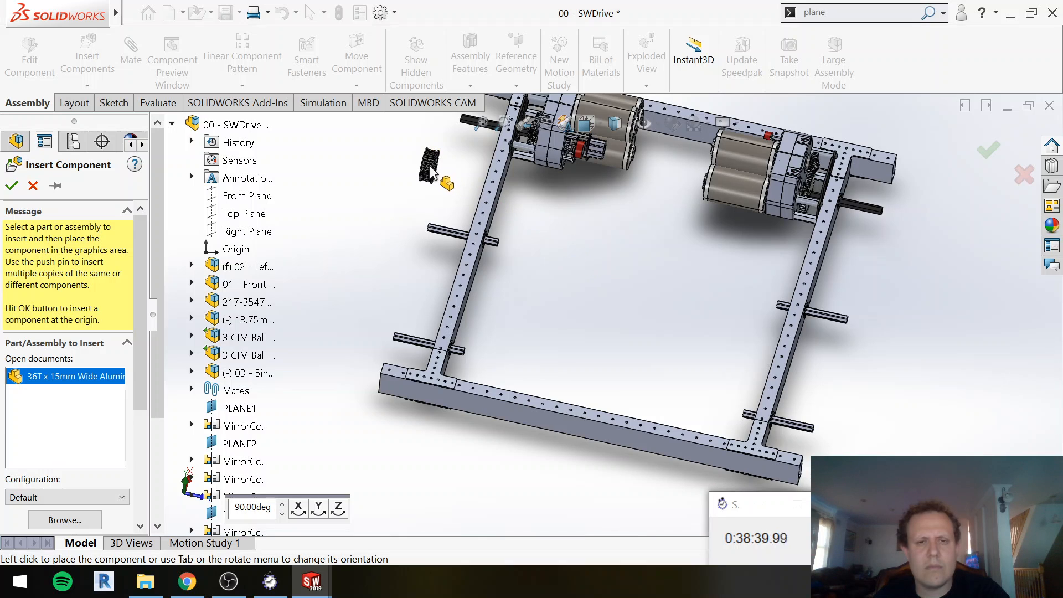
{"action": "left_click", "coordinate": [431, 173]}
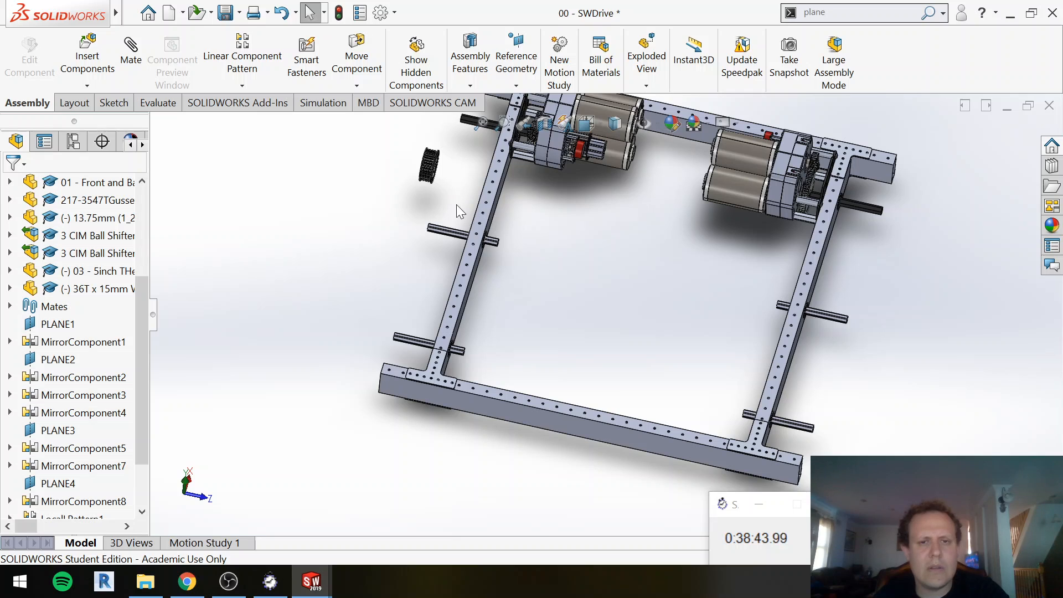
Step: Mate the 36T pulley's flange end face coincident with the outer face of the side rail
{"action": "mouse_move", "coordinate": [464, 192]}
{"action": "middle_mouse_down"}
{"action": "mouse_move", "coordinate": [429, 222]}
{"action": "mouse_move", "coordinate": [467, 175]}
{"action": "middle_mouse_up"}
{"action": "scroll", "coordinate": [468, 178], "scroll_direction": "down", "scroll_amount": 5}
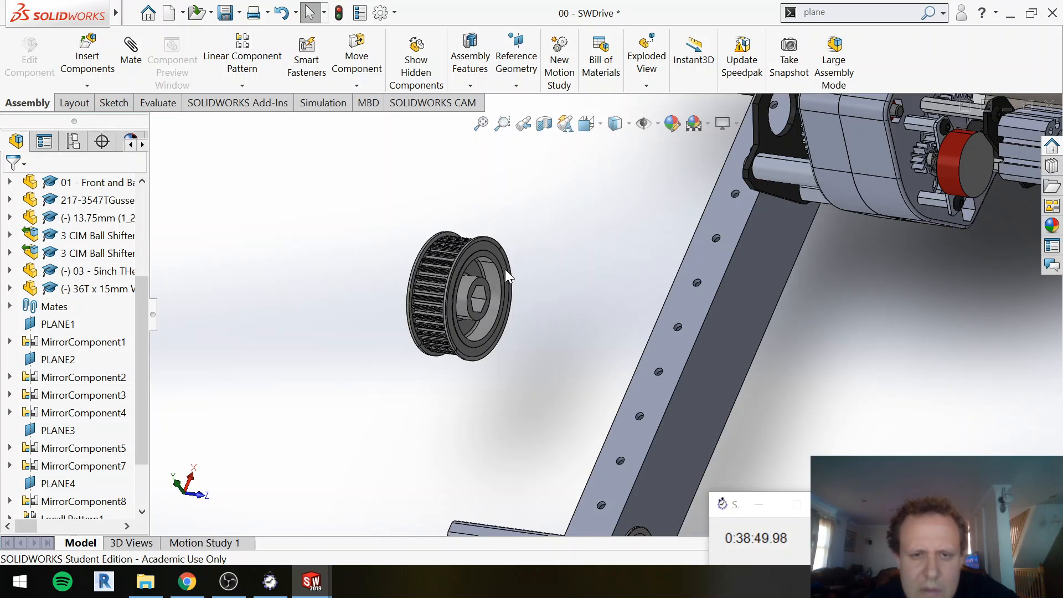
{"action": "key", "text": "m"}
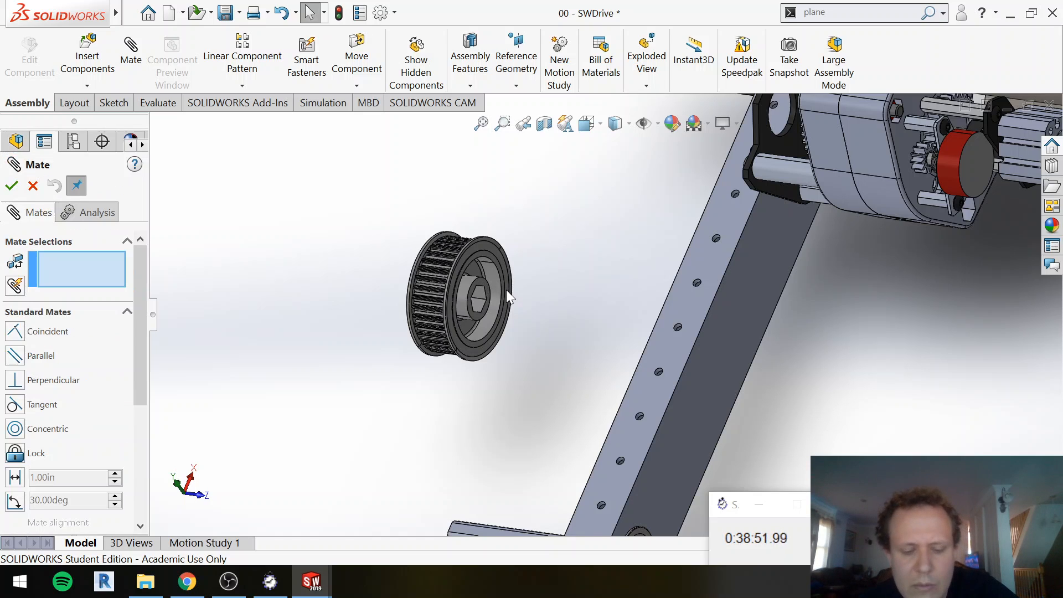
{"action": "scroll", "coordinate": [508, 294], "scroll_direction": "down", "scroll_amount": 1}
{"action": "key", "text": "ctrl+5"}
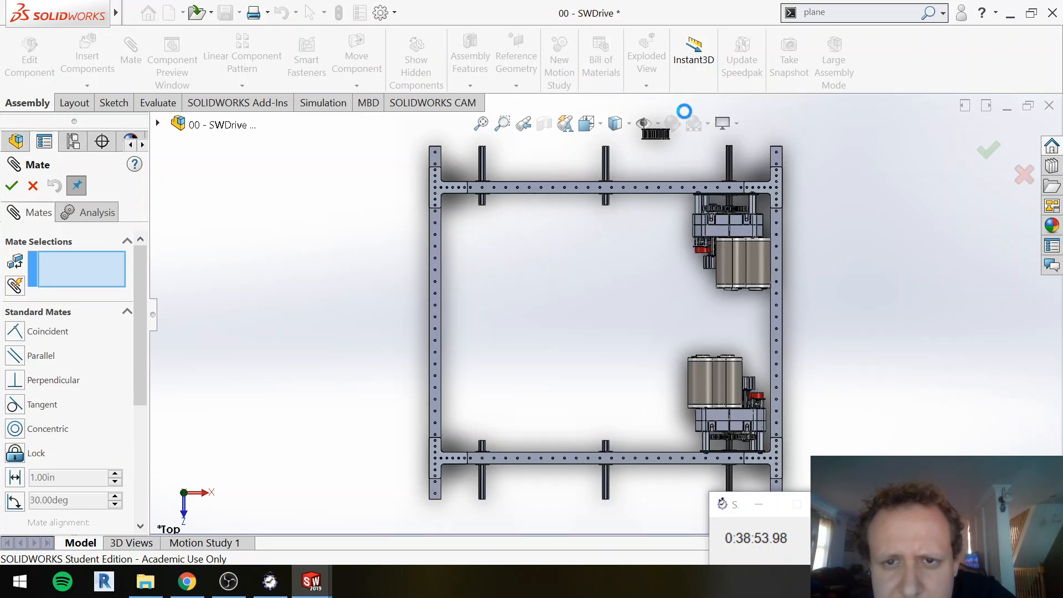
{"action": "scroll", "coordinate": [660, 144], "scroll_direction": "up", "scroll_amount": 2}
{"action": "scroll", "coordinate": [657, 161], "scroll_direction": "down", "scroll_amount": 2}
{"action": "scroll", "coordinate": [622, 244], "scroll_direction": "down", "scroll_amount": 10}
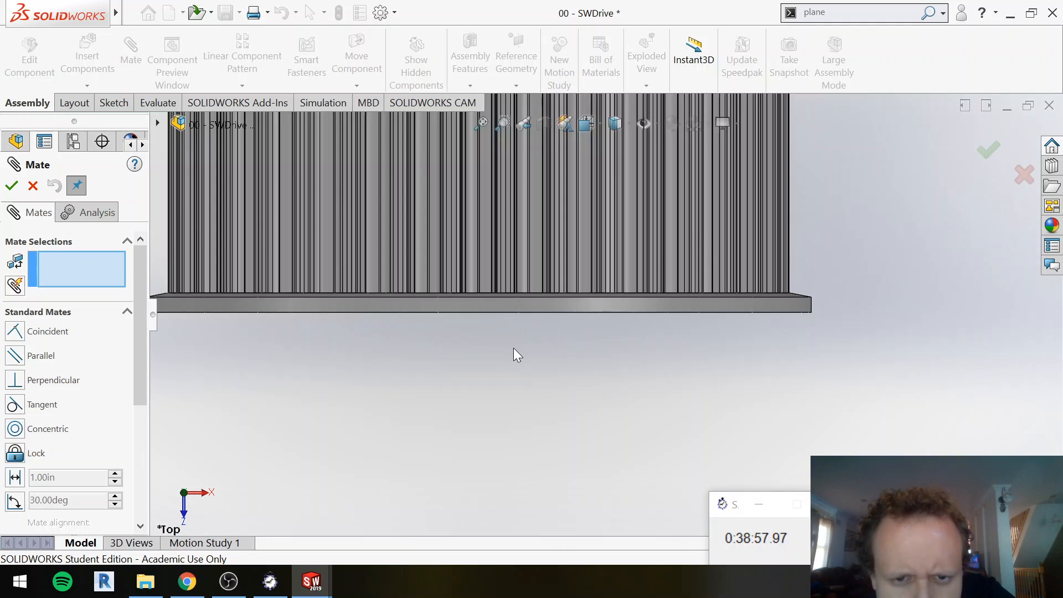
{"action": "middle_click_drag", "start_coordinate": [513, 348], "coordinate": [495, 330]}
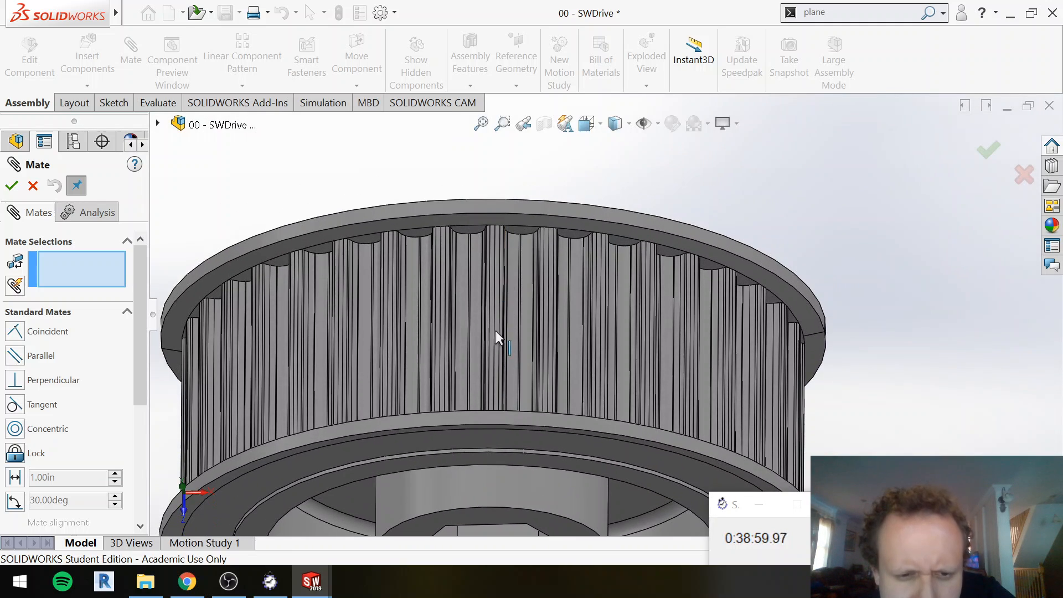
{"action": "left_click", "coordinate": [424, 443]}
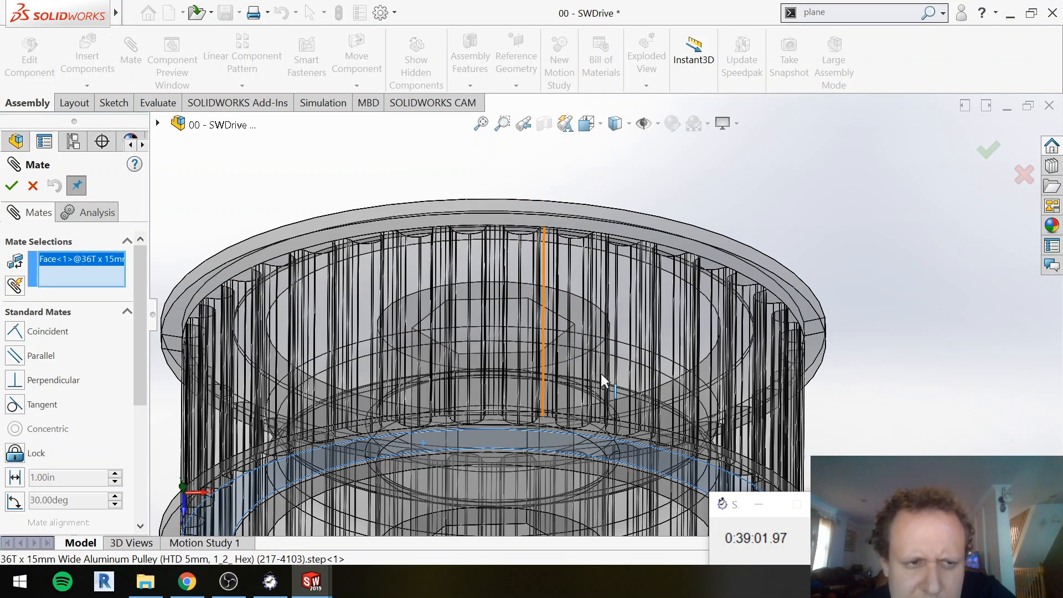
{"action": "scroll", "coordinate": [600, 373], "scroll_direction": "up", "scroll_amount": 10}
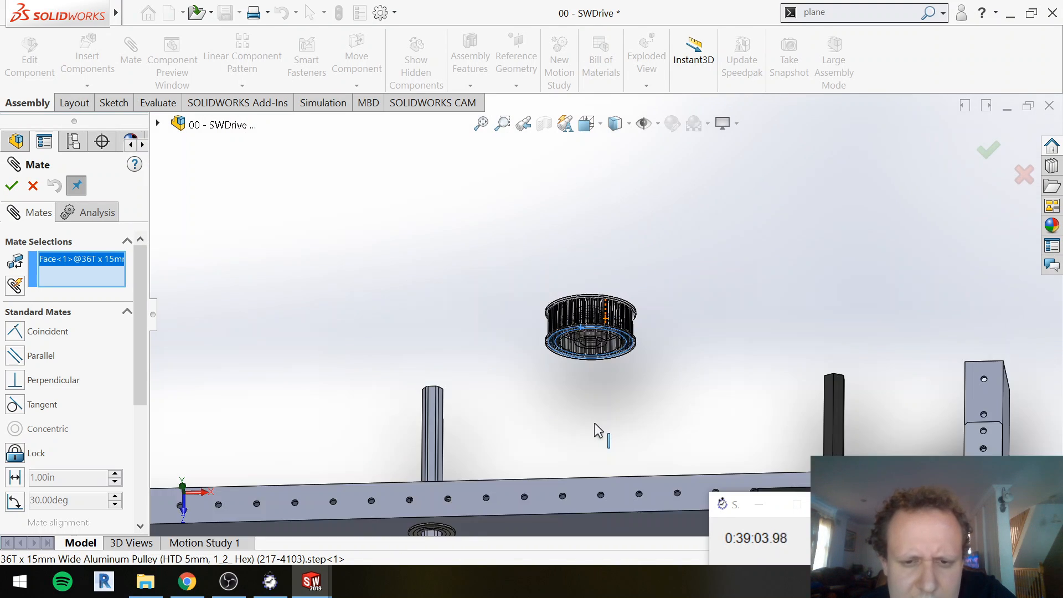
{"action": "scroll", "coordinate": [599, 427], "scroll_direction": "up", "scroll_amount": 3}
{"action": "middle_click_drag", "start_coordinate": [613, 391], "coordinate": [596, 391]}
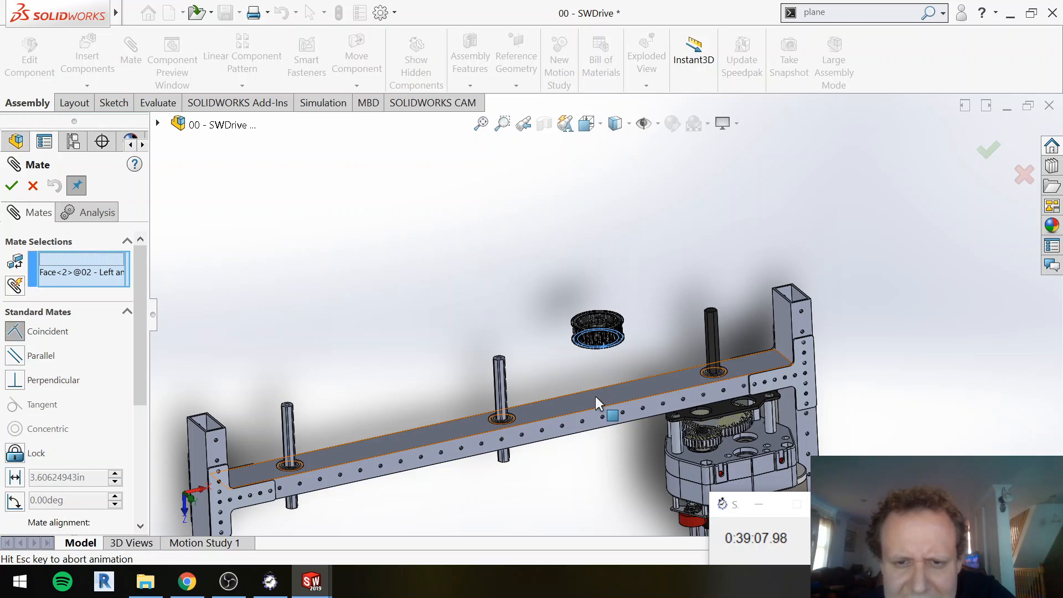
{"action": "left_click", "coordinate": [596, 397]}
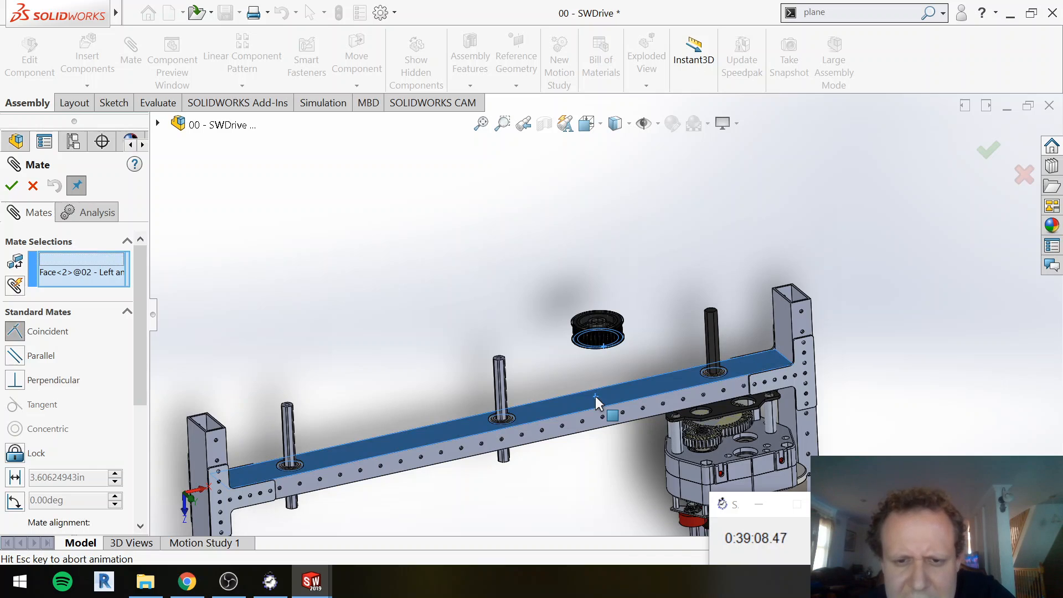
{"action": "right_click", "coordinate": [616, 240]}
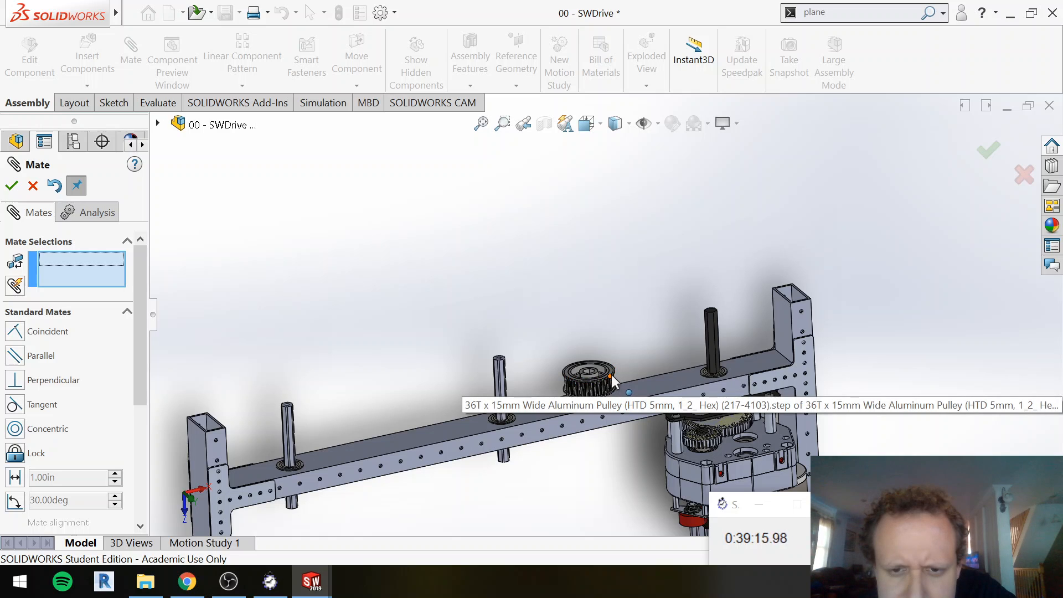
Step: Mate the 36T pulley concentric with the flanged bearing around the gearbox's hex output shaft, using their circular edges, and leave the Mate command
{"action": "scroll", "coordinate": [612, 375], "scroll_direction": "up", "scroll_amount": 2}
{"action": "scroll", "coordinate": [614, 374], "scroll_direction": "down", "scroll_amount": 10}
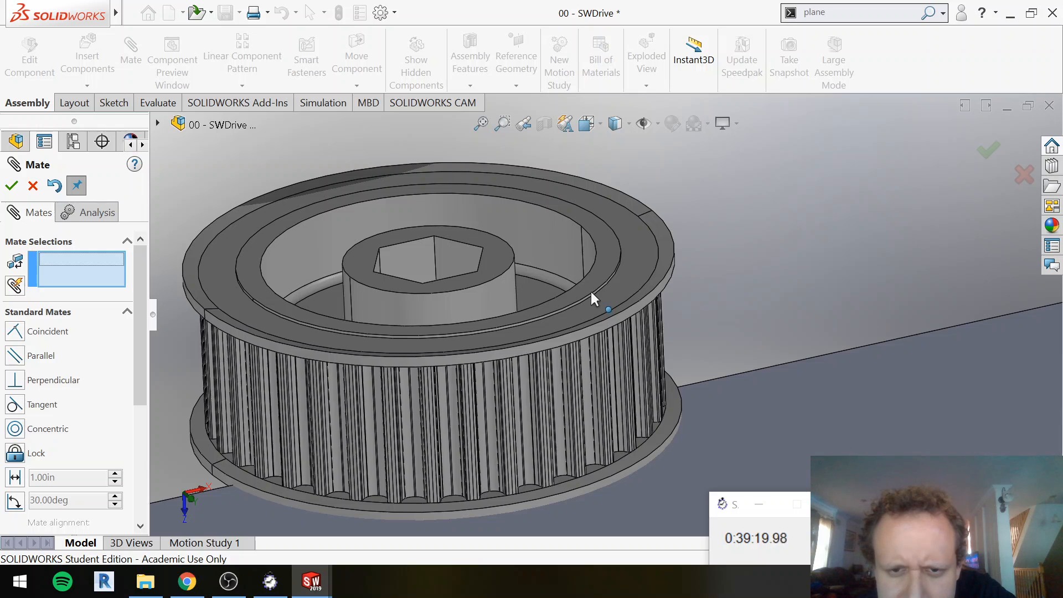
{"action": "left_click", "coordinate": [594, 299]}
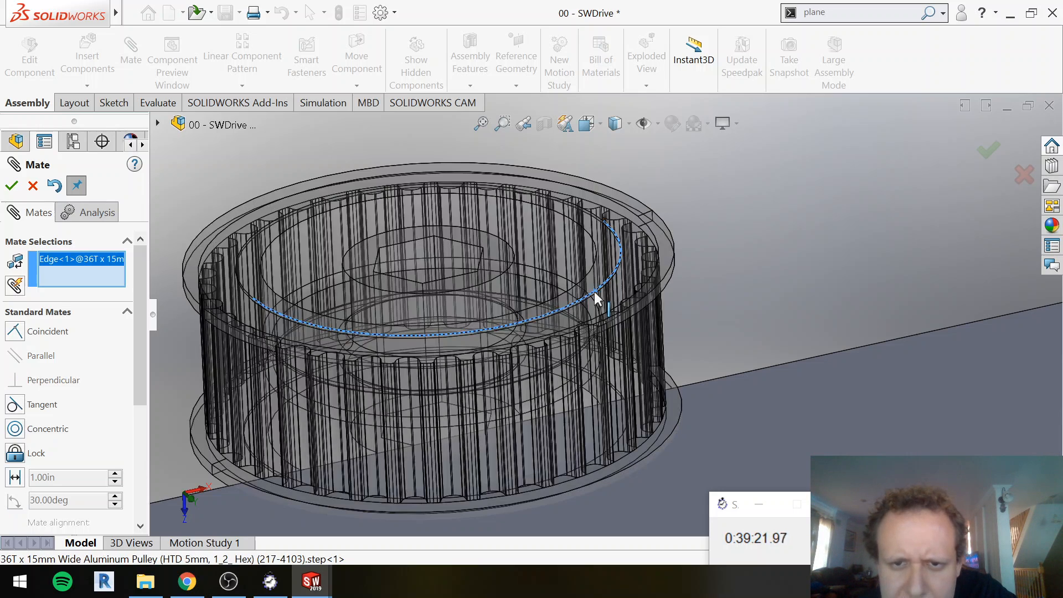
{"action": "scroll", "coordinate": [857, 237], "scroll_direction": "up", "scroll_amount": 6}
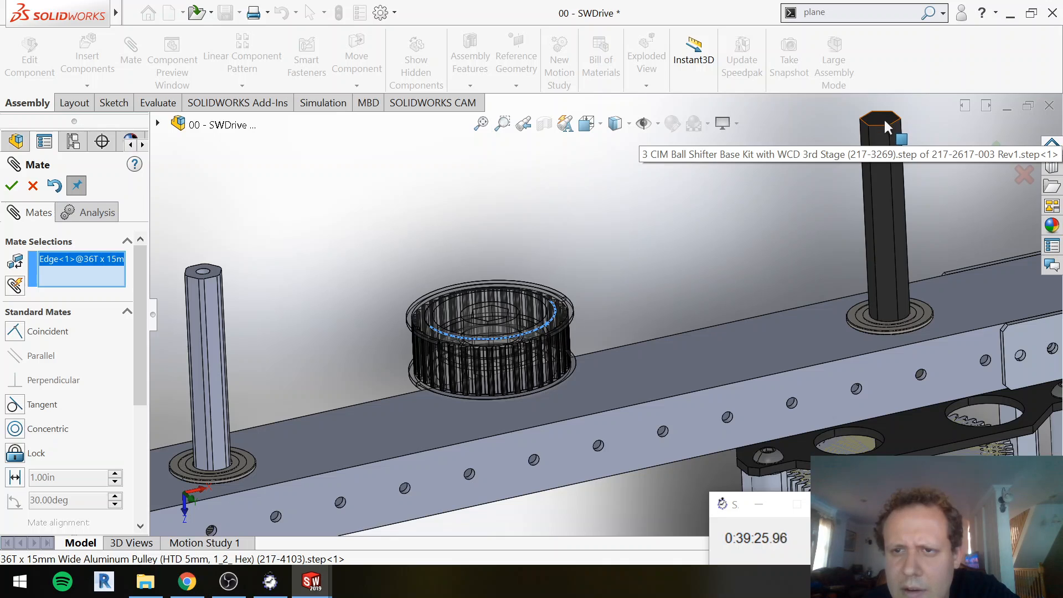
{"action": "scroll", "coordinate": [884, 119], "scroll_direction": "up", "scroll_amount": 3}
{"action": "scroll", "coordinate": [730, 227], "scroll_direction": "down", "scroll_amount": 5}
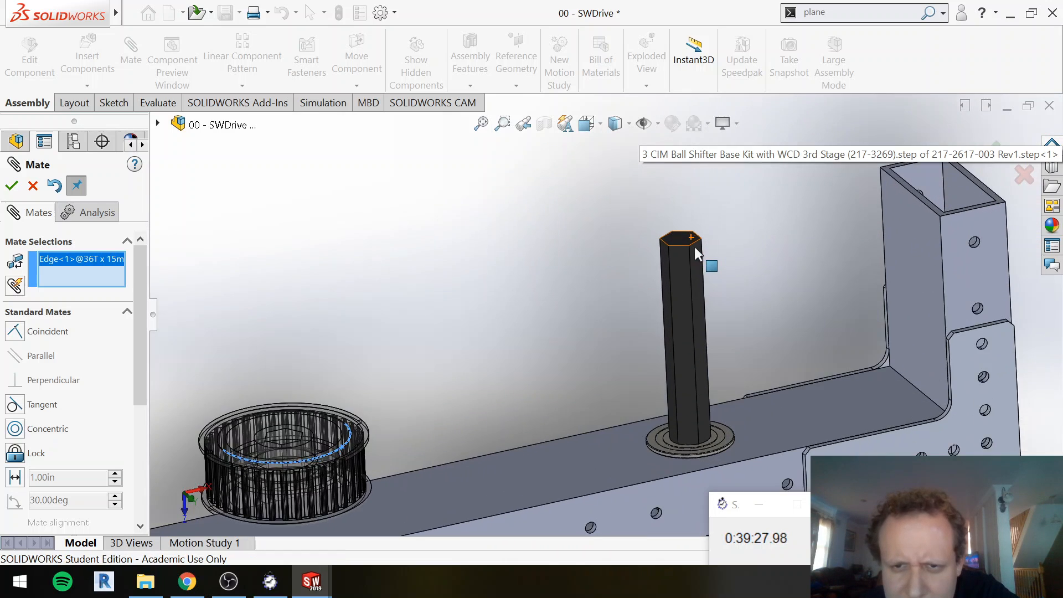
{"action": "scroll", "coordinate": [695, 247], "scroll_direction": "down", "scroll_amount": 3}
{"action": "scroll", "coordinate": [694, 432], "scroll_direction": "up", "scroll_amount": 5}
{"action": "scroll", "coordinate": [658, 429], "scroll_direction": "down", "scroll_amount": 3}
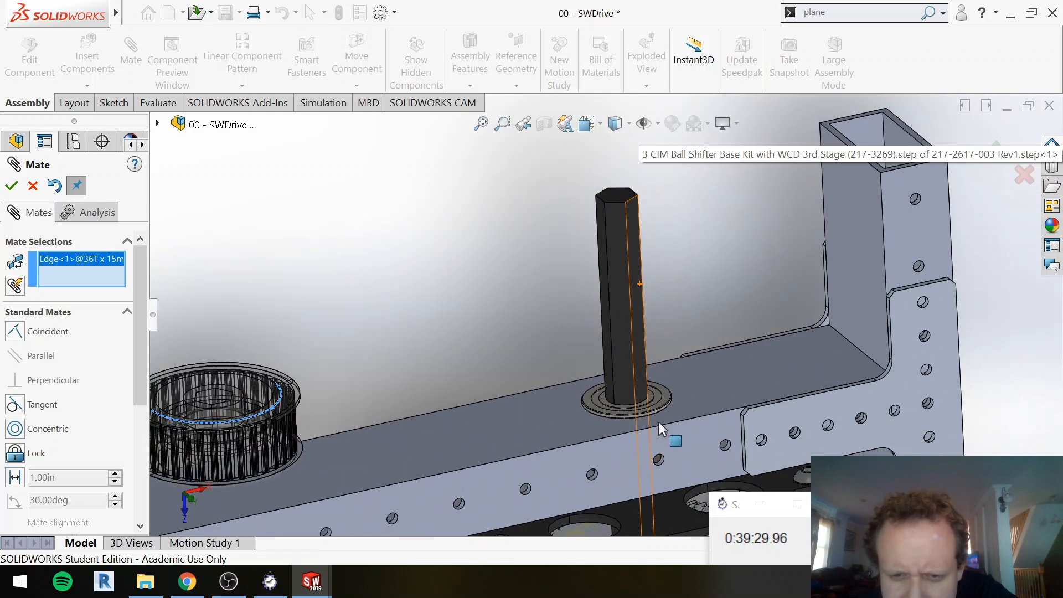
{"action": "scroll", "coordinate": [643, 388], "scroll_direction": "down", "scroll_amount": 5}
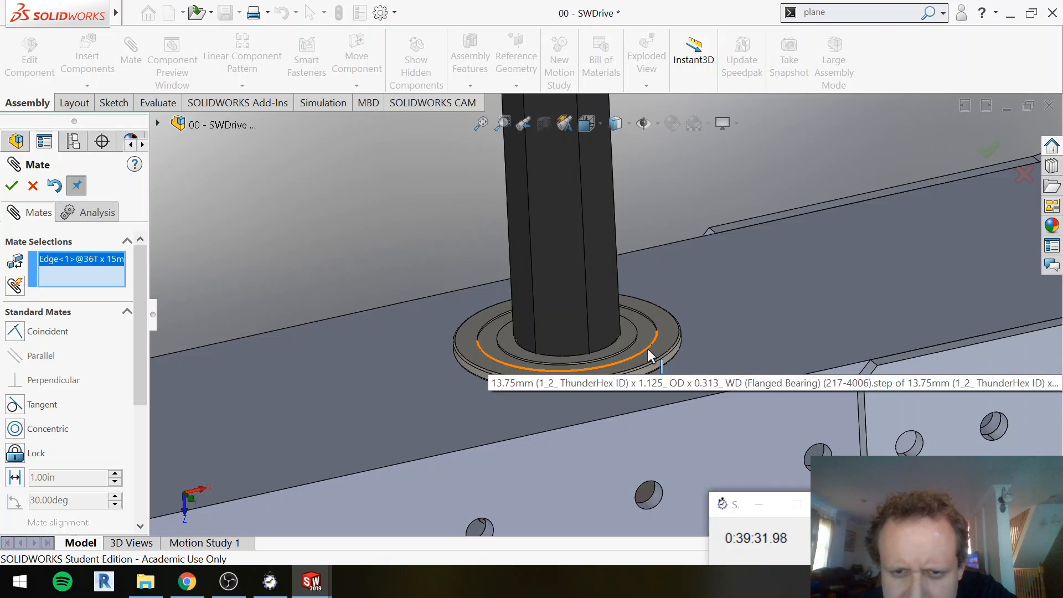
{"action": "left_click", "coordinate": [648, 350]}
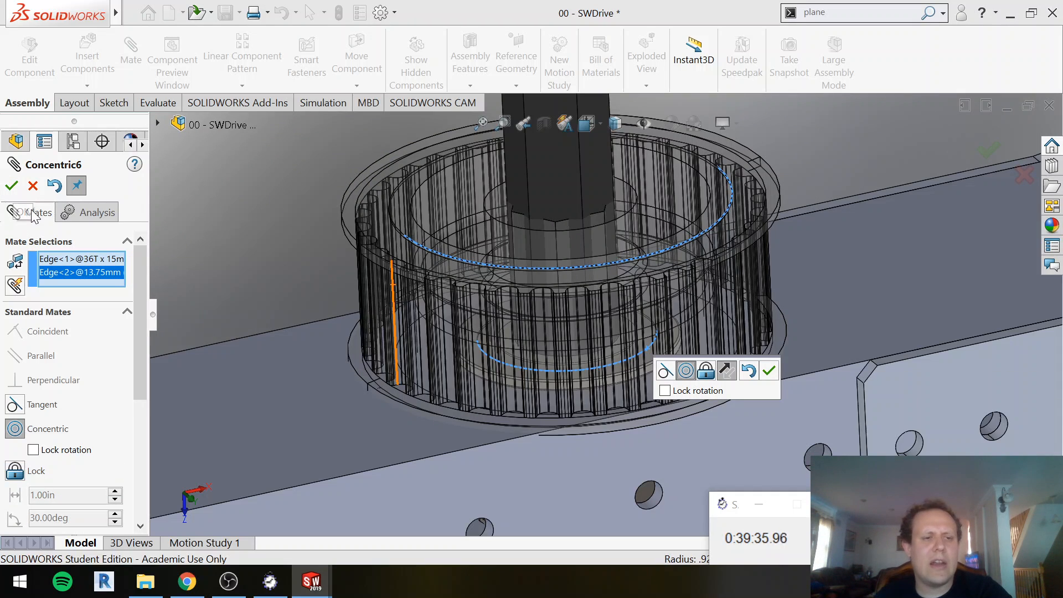
{"action": "left_click", "coordinate": [11, 186]}
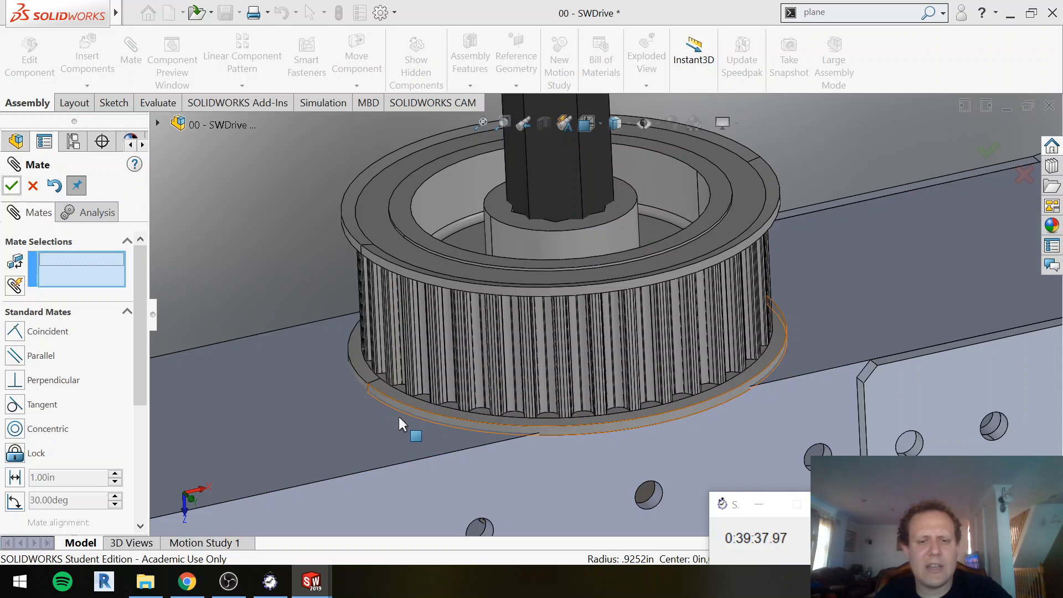
{"action": "middle_click_drag", "start_coordinate": [631, 426], "coordinate": [636, 394]}
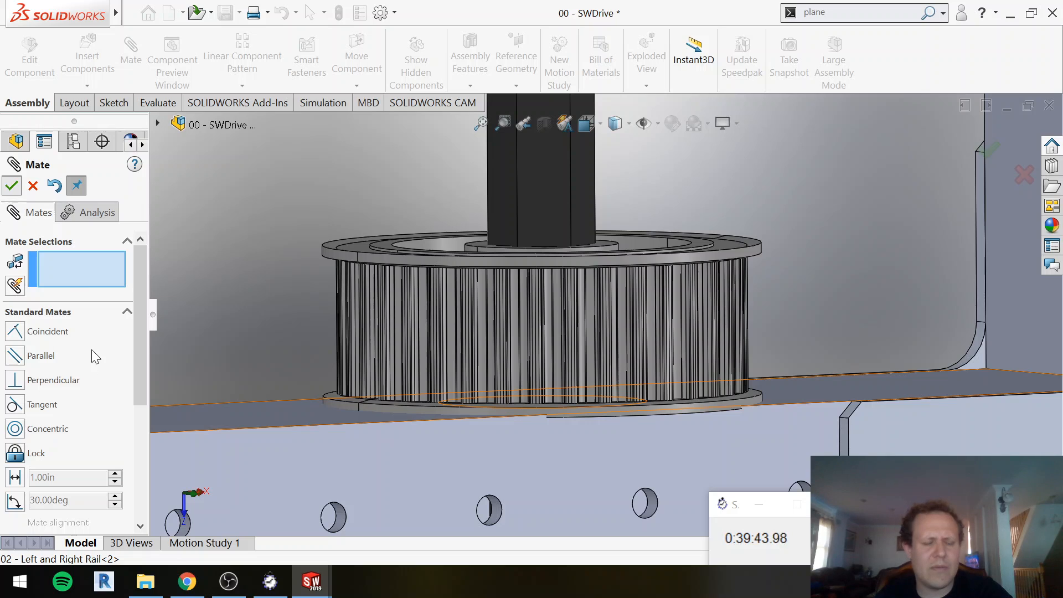
{"action": "key", "text": "Escape"}
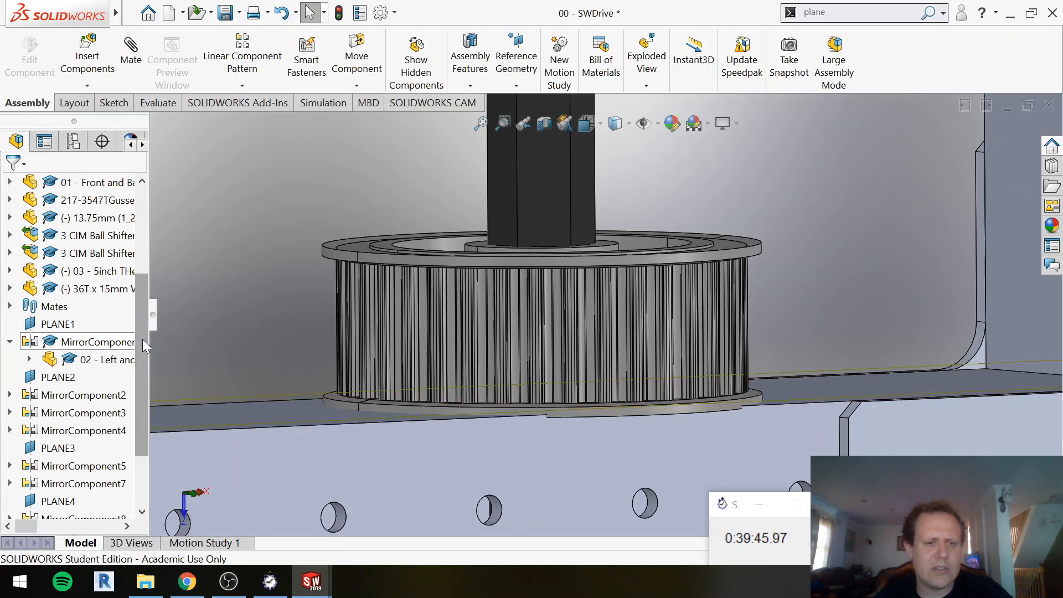
Step: Delete the Coincident11 mate between the 36T pulley and the side rail
{"action": "left_click_drag", "start_coordinate": [141, 339], "coordinate": [148, 399]}
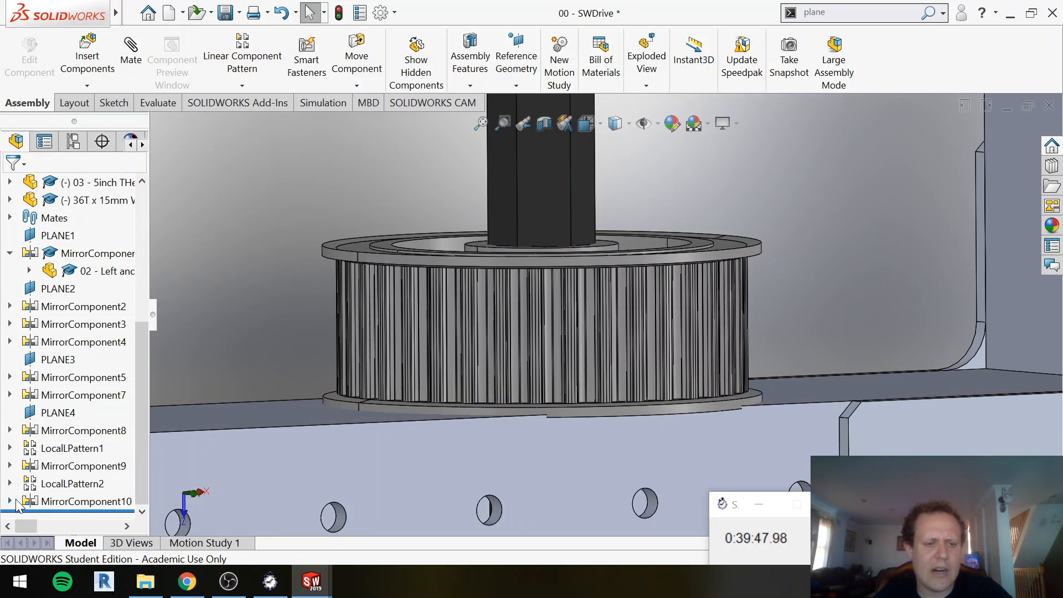
{"action": "left_click", "coordinate": [10, 217]}
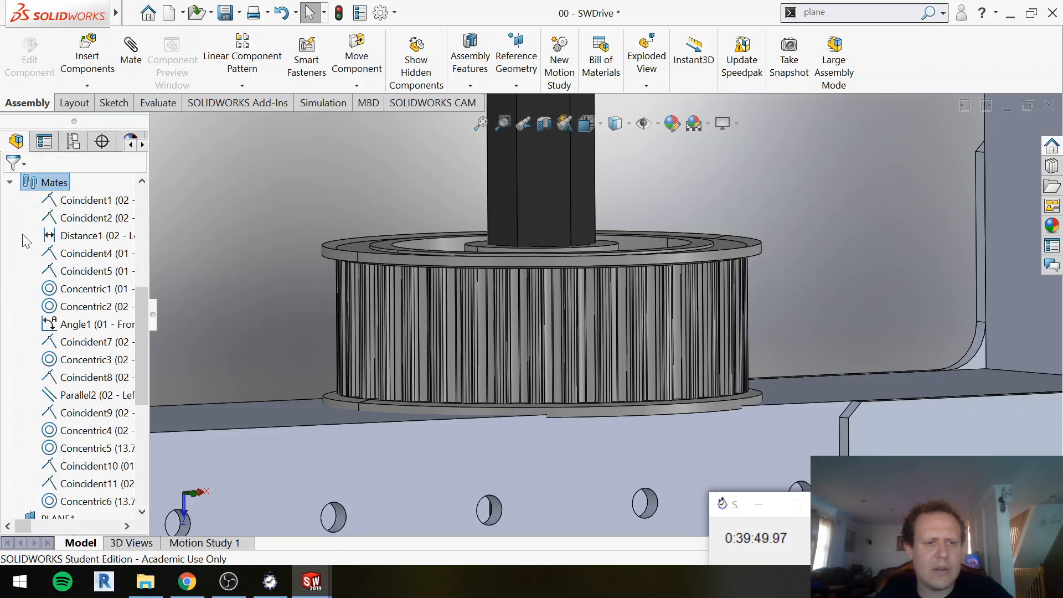
{"action": "scroll", "coordinate": [126, 449], "scroll_direction": "down", "scroll_amount": 7}
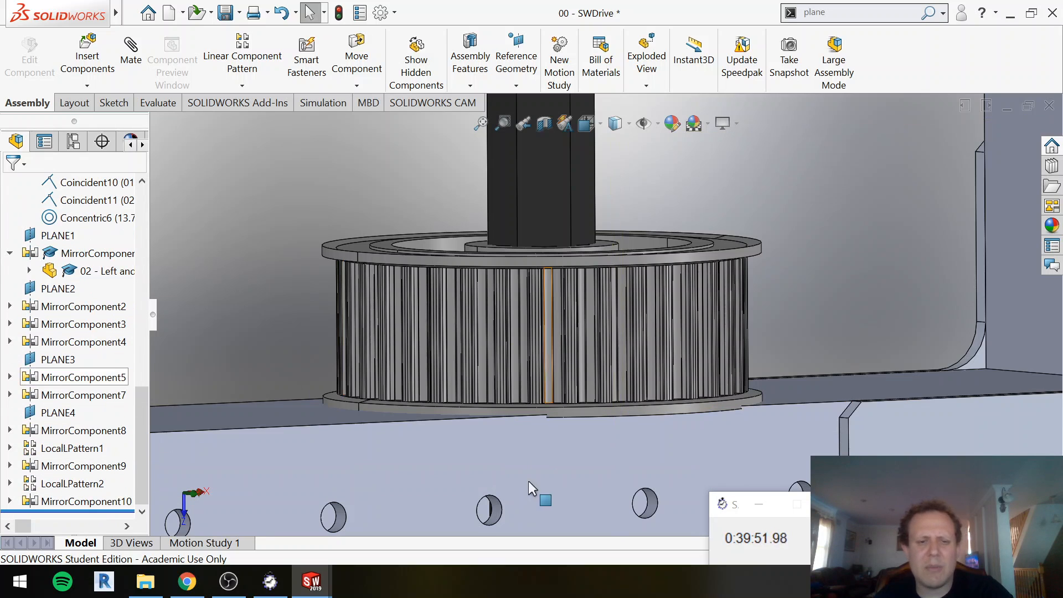
{"action": "scroll", "coordinate": [97, 363], "scroll_direction": "up", "scroll_amount": 1}
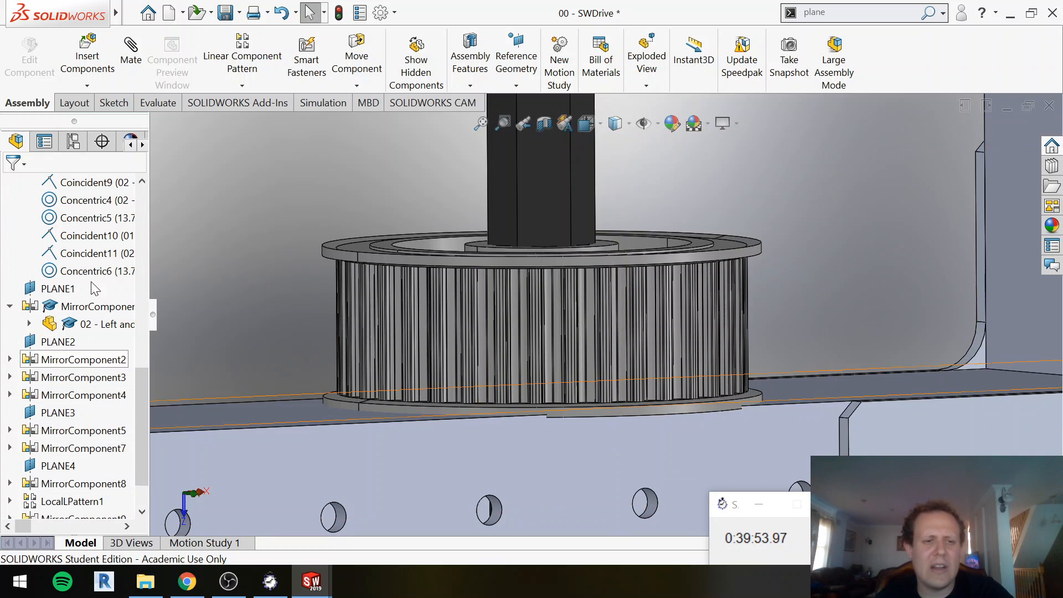
{"action": "left_click", "coordinate": [103, 254]}
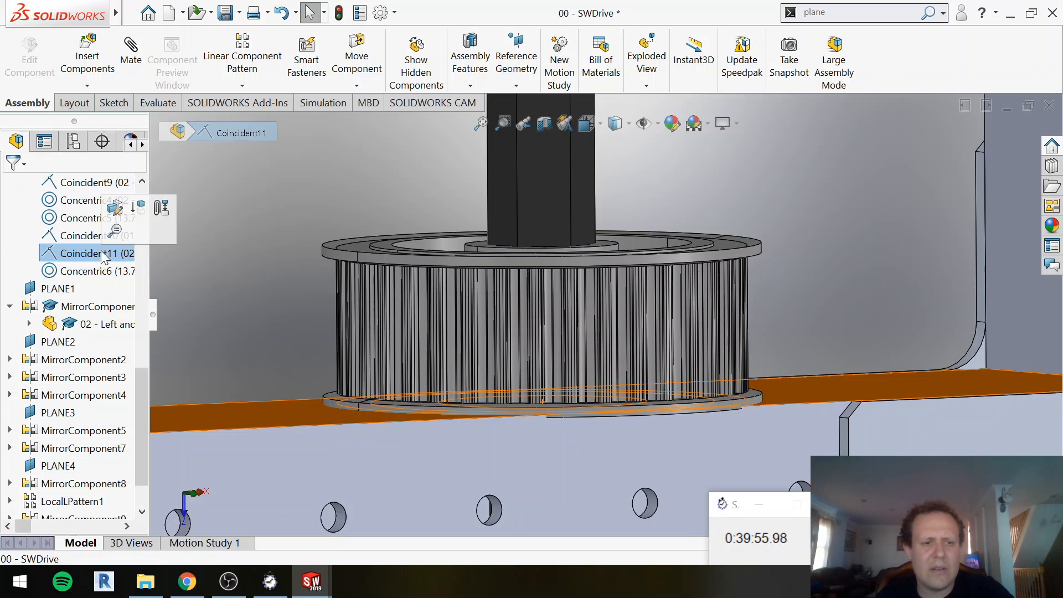
{"action": "key", "text": "Delete"}
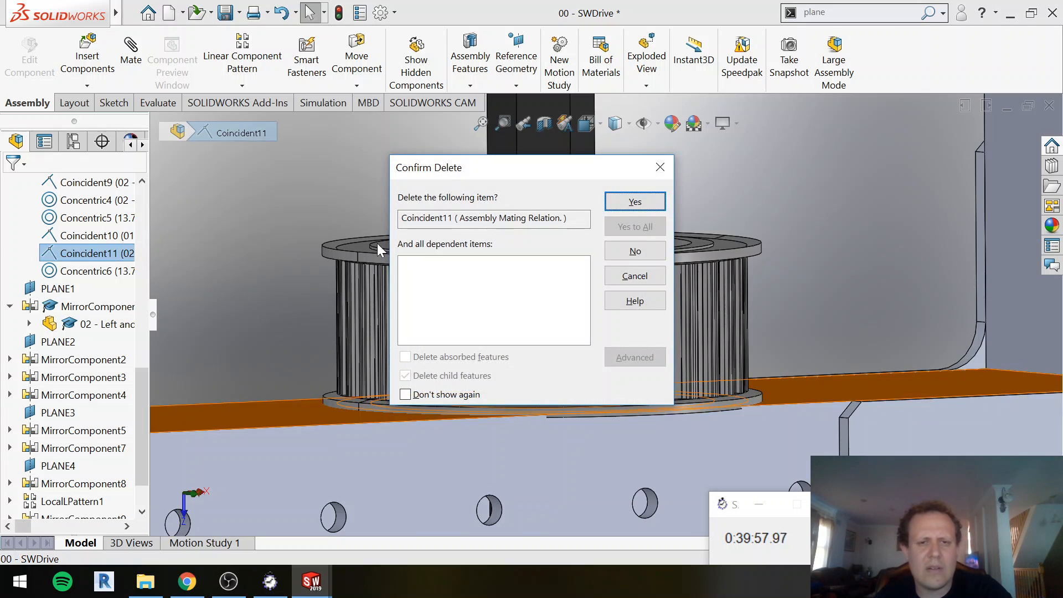
{"action": "left_click", "coordinate": [608, 206]}
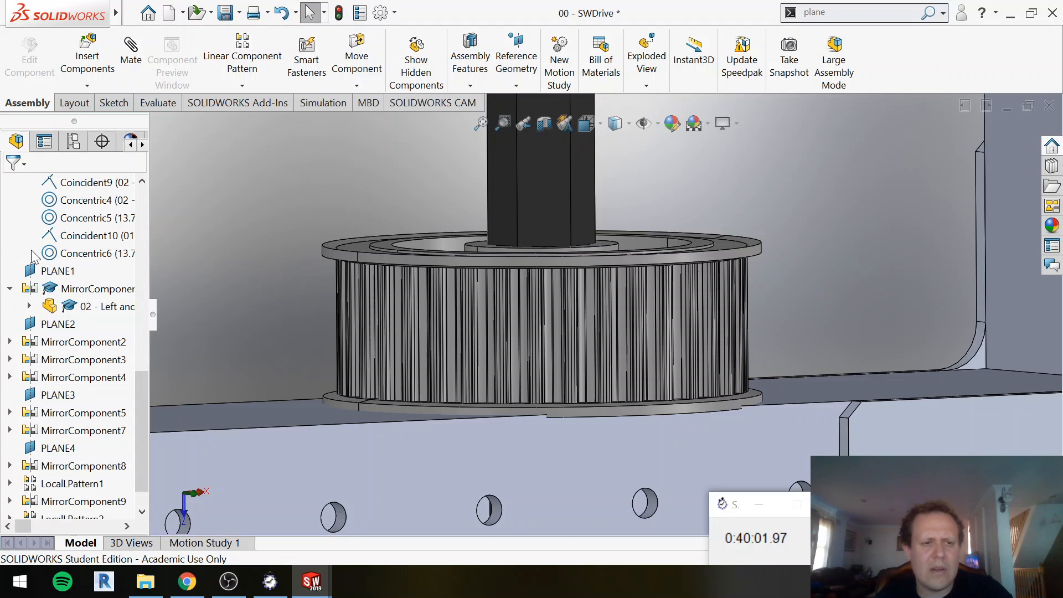
{"action": "scroll", "coordinate": [32, 251], "scroll_direction": "up", "scroll_amount": 3}
{"action": "scroll", "coordinate": [31, 254], "scroll_direction": "up", "scroll_amount": 4}
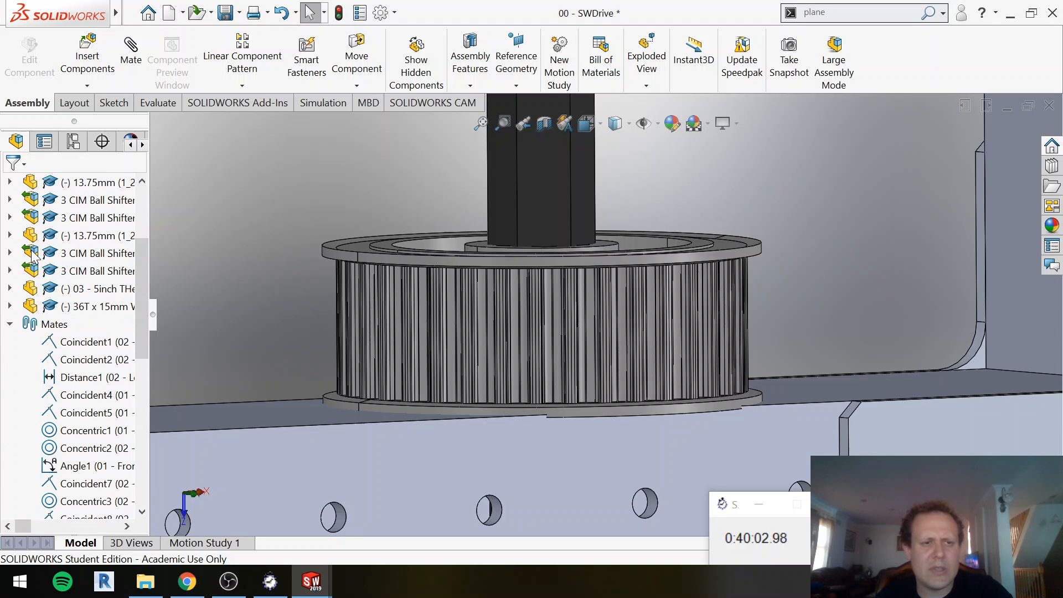
{"action": "left_click", "coordinate": [10, 326]}
Step: Slide the 36T pulley outward along the gearbox's hex shaft and mate its hub end face coincident with the flanged bearing's outer face
{"action": "left_click_drag", "start_coordinate": [357, 298], "coordinate": [401, 140]}
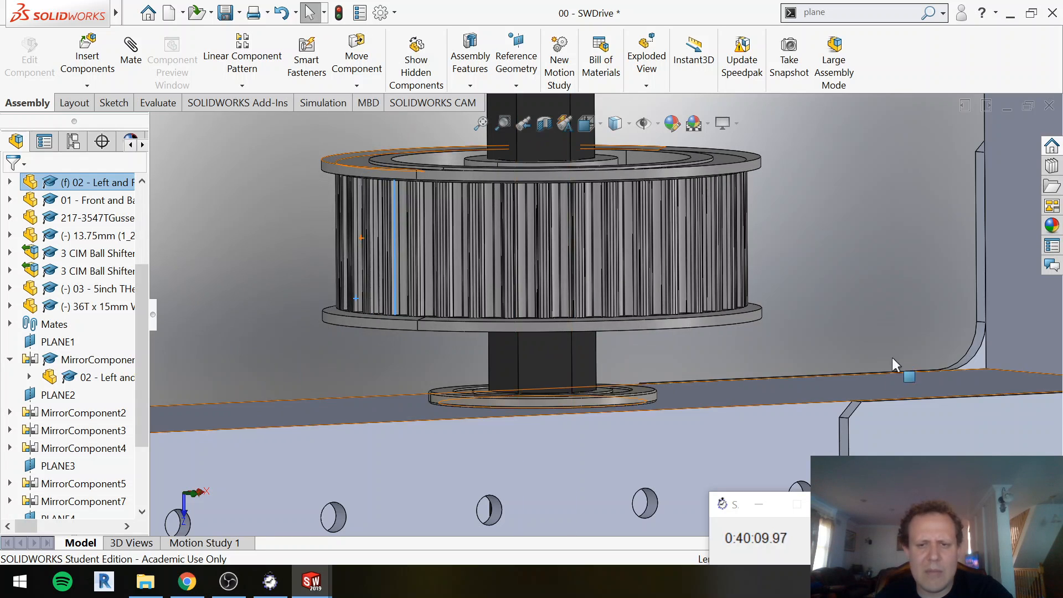
{"action": "left_click", "coordinate": [886, 338]}
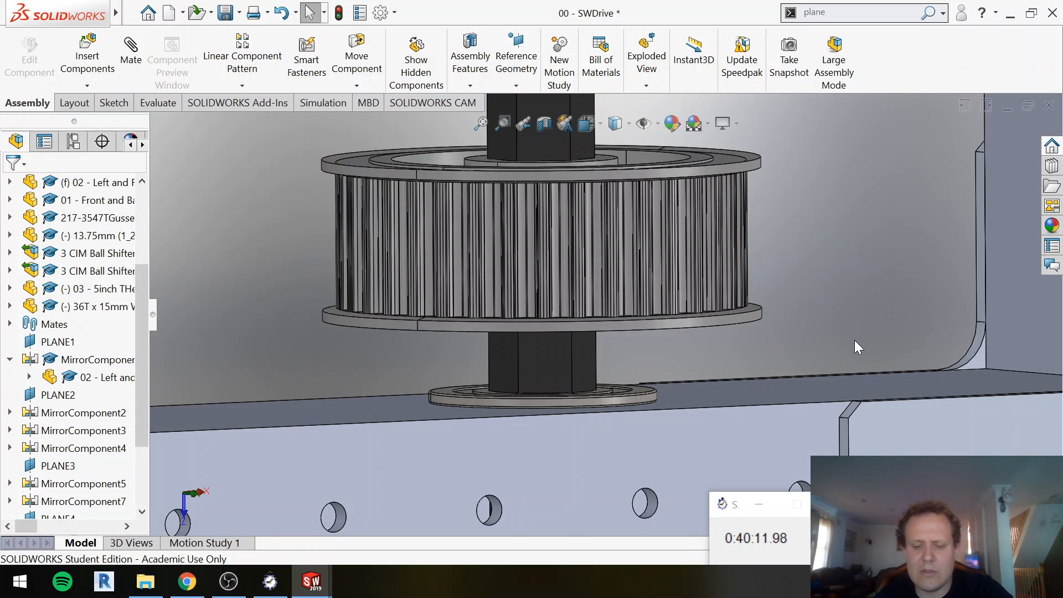
{"action": "middle_click_drag", "start_coordinate": [846, 325], "coordinate": [795, 317]}
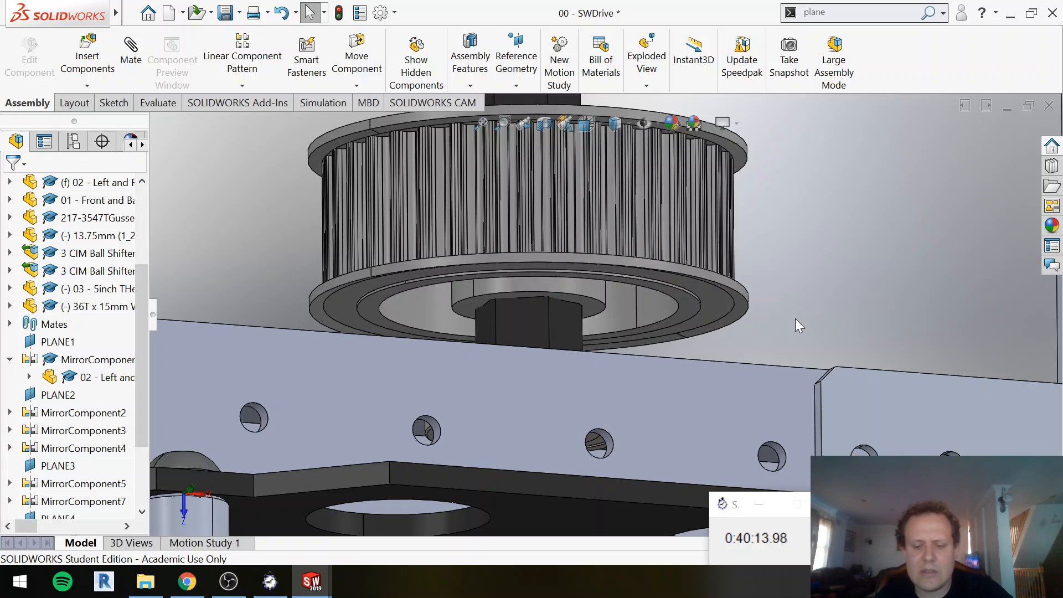
{"action": "key", "text": "m"}
{"action": "left_click", "coordinate": [591, 308]}
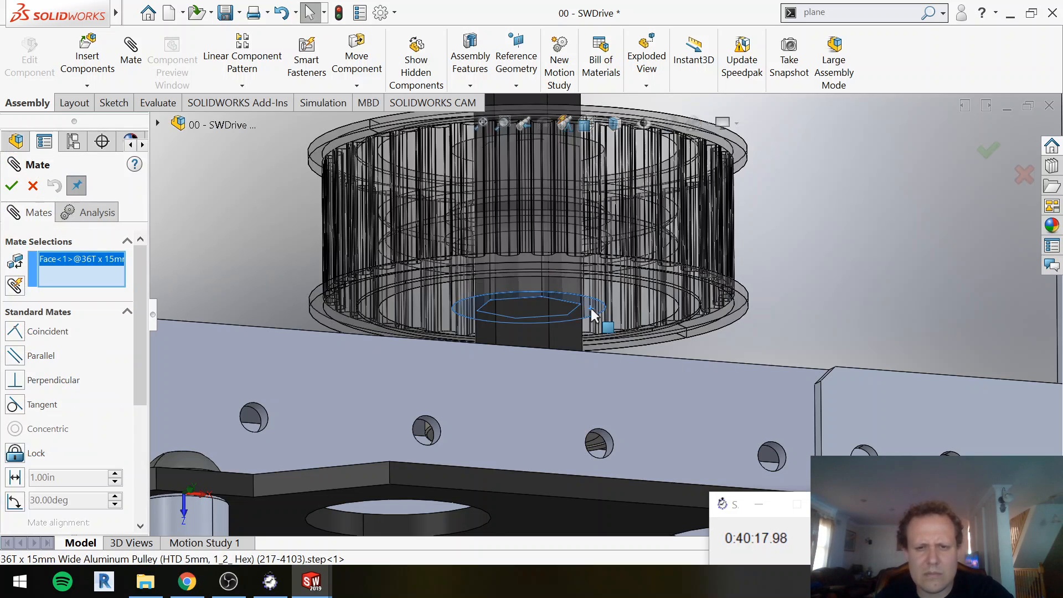
{"action": "middle_click_drag", "start_coordinate": [735, 325], "coordinate": [720, 388]}
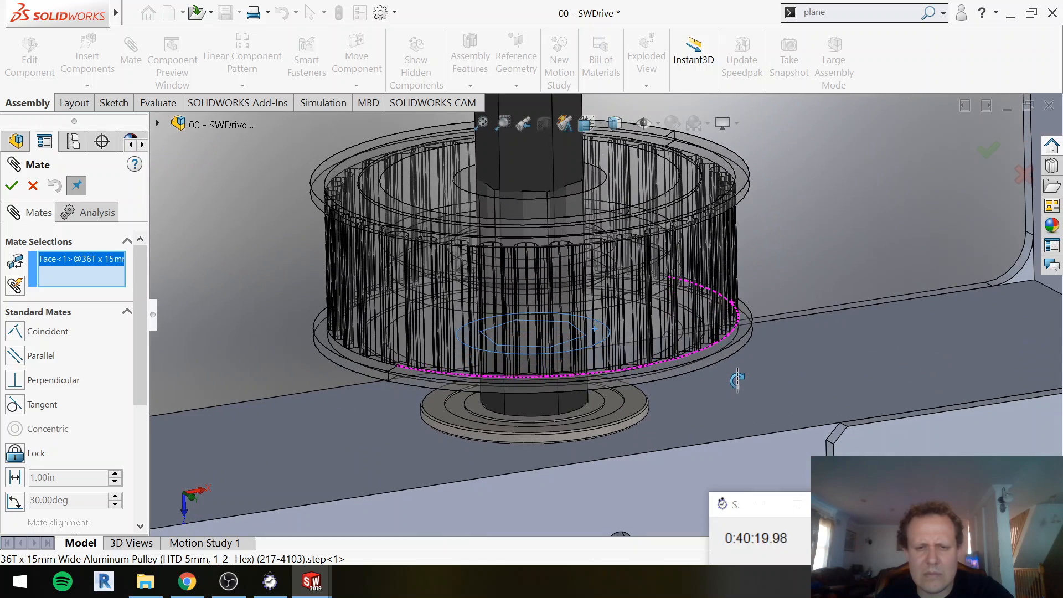
{"action": "left_click", "coordinate": [593, 404]}
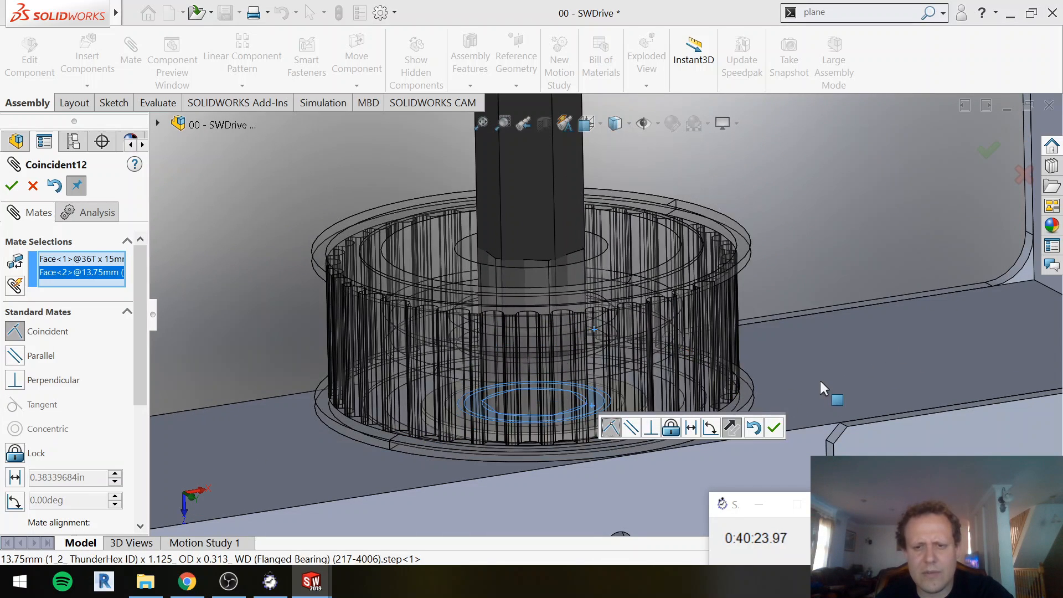
{"action": "middle_click_drag", "start_coordinate": [814, 338], "coordinate": [809, 337]}
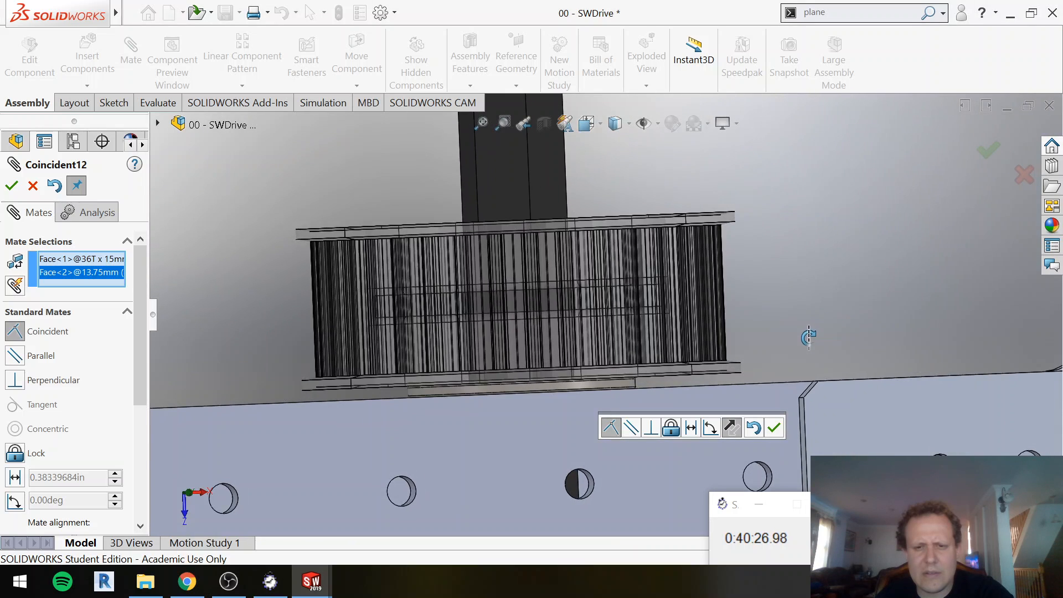
{"action": "left_click", "coordinate": [767, 429]}
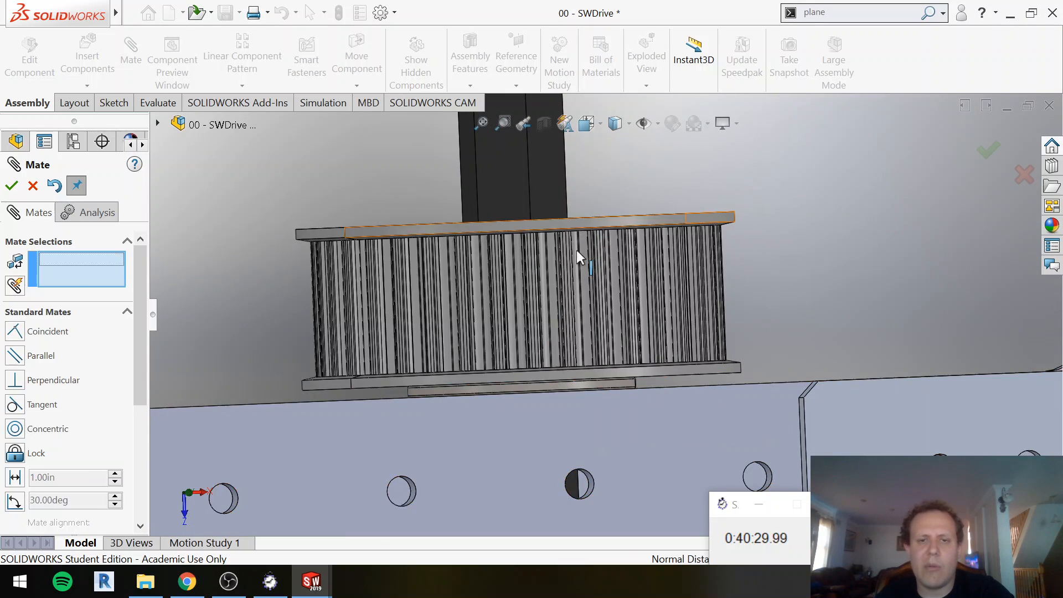
Step: Mate a flat of the 36T pulley's hex bore parallel to the matching flat of the gearbox's hex shaft, and leave the Mate command
{"action": "middle_click_drag", "start_coordinate": [653, 250], "coordinate": [663, 287]}
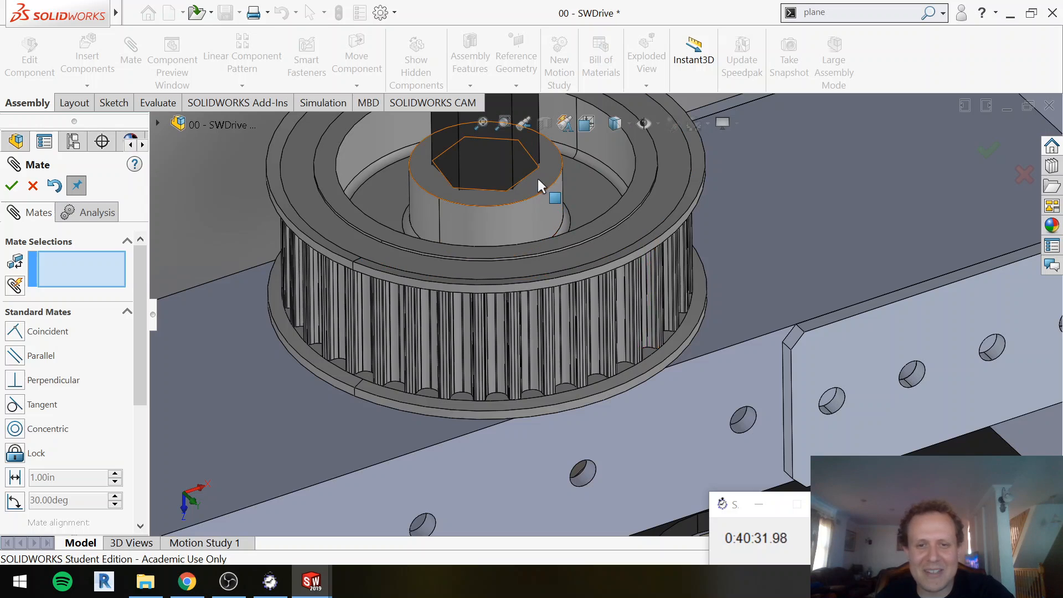
{"action": "scroll", "coordinate": [553, 191], "scroll_direction": "down", "scroll_amount": 5}
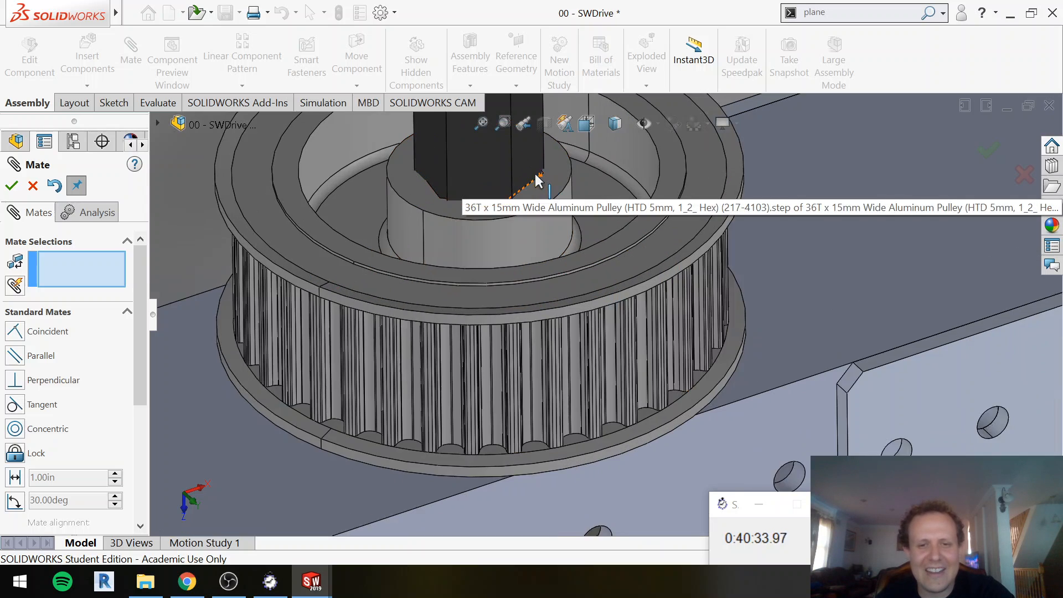
{"action": "left_click", "coordinate": [550, 208]}
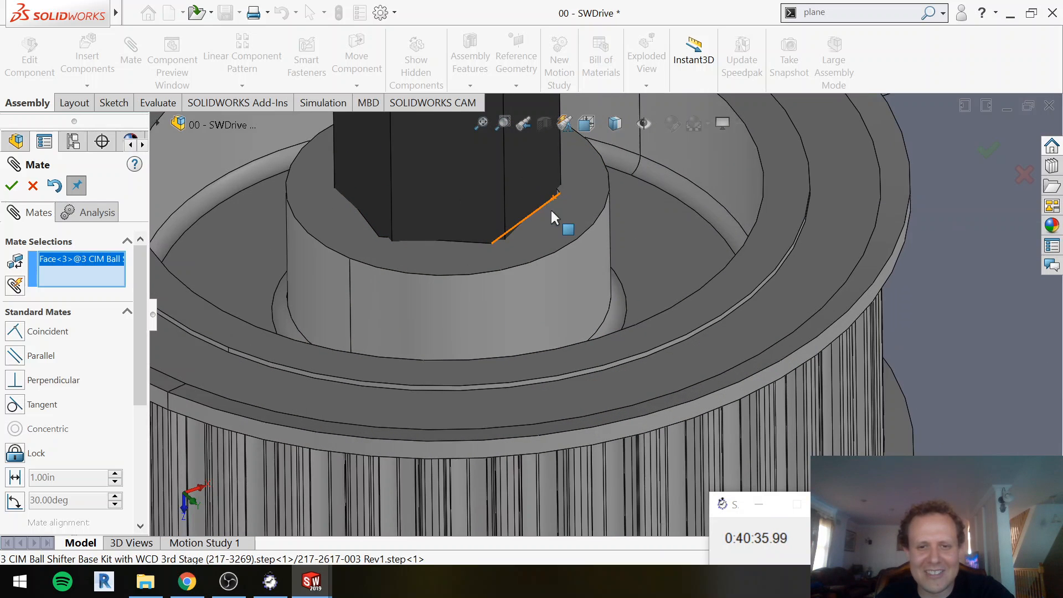
{"action": "middle_click_drag", "start_coordinate": [560, 218], "coordinate": [559, 249]}
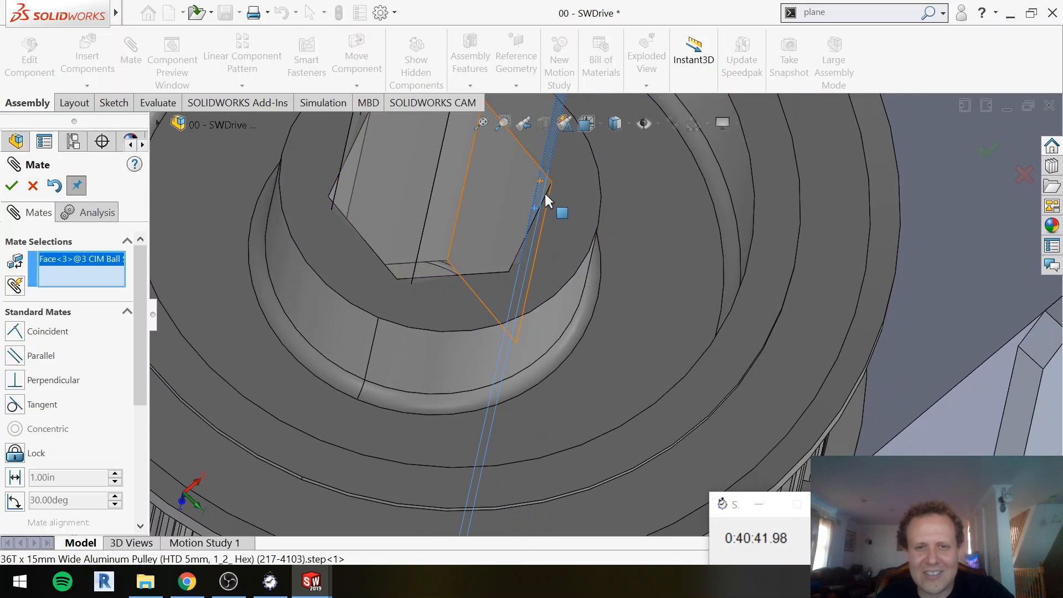
{"action": "scroll", "coordinate": [546, 191], "scroll_direction": "down", "scroll_amount": 5}
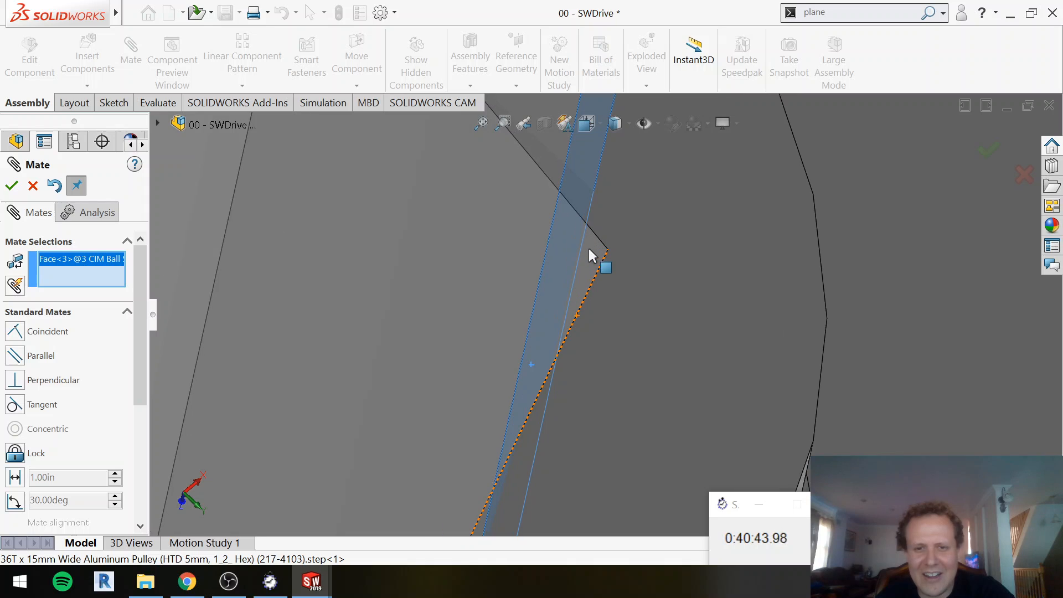
{"action": "left_click", "coordinate": [589, 252]}
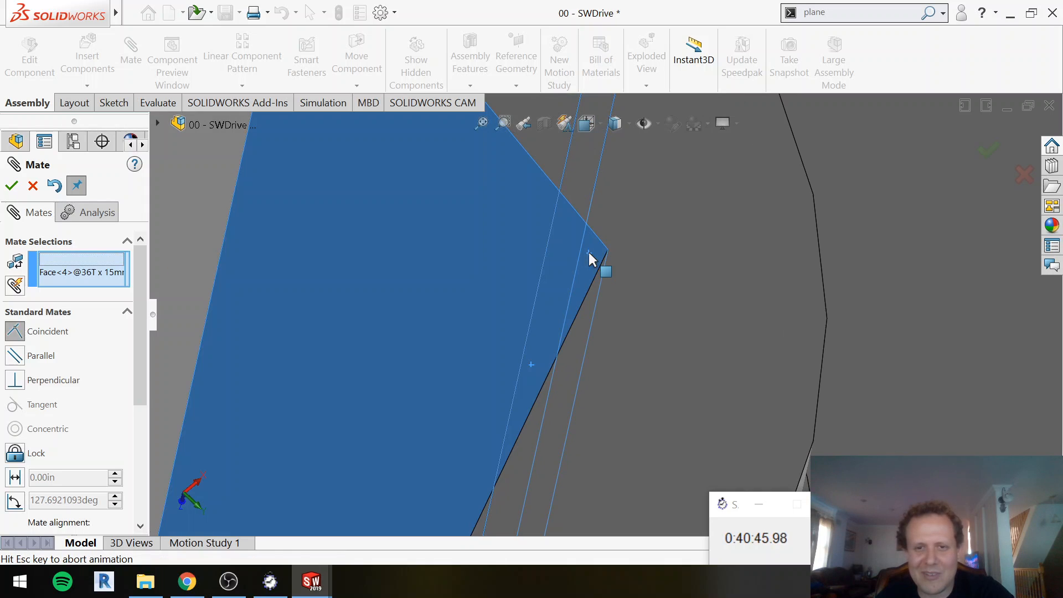
{"action": "left_click", "coordinate": [176, 240]}
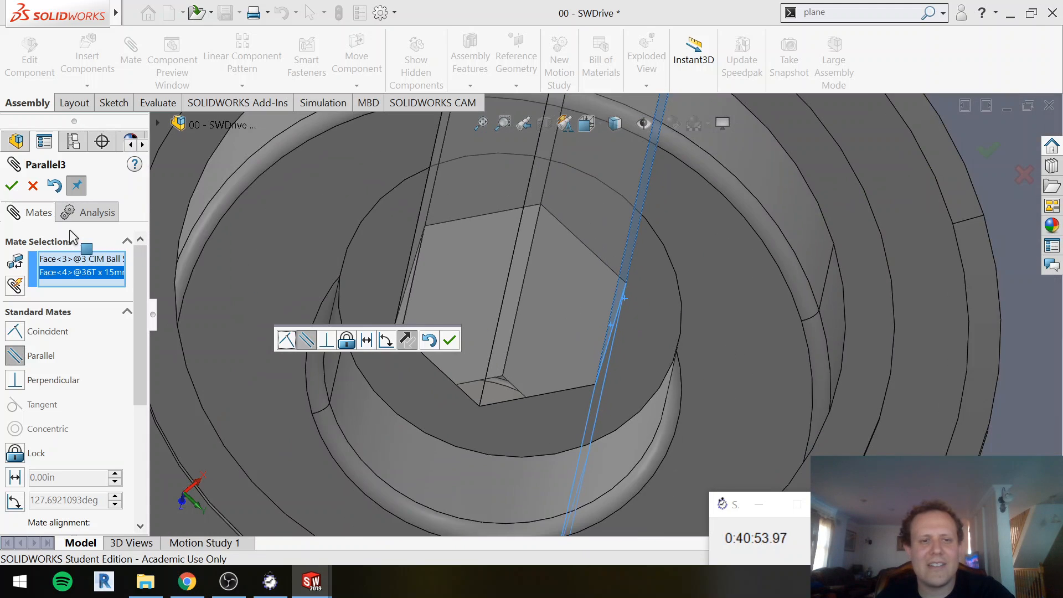
{"action": "left_click", "coordinate": [12, 187]}
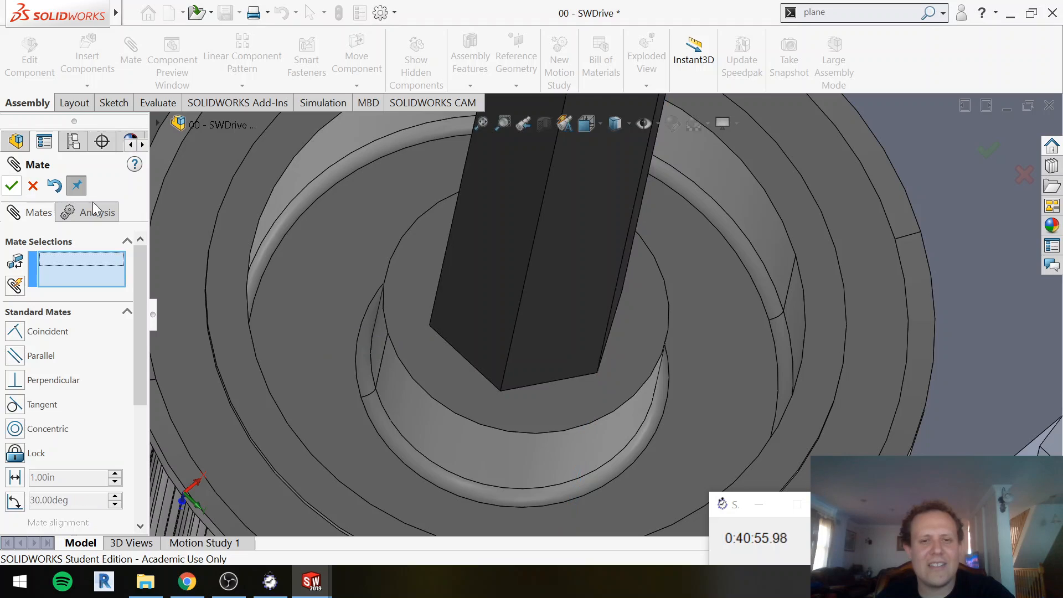
{"action": "scroll", "coordinate": [680, 314], "scroll_direction": "up", "scroll_amount": 5}
{"action": "scroll", "coordinate": [687, 318], "scroll_direction": "up", "scroll_amount": 5}
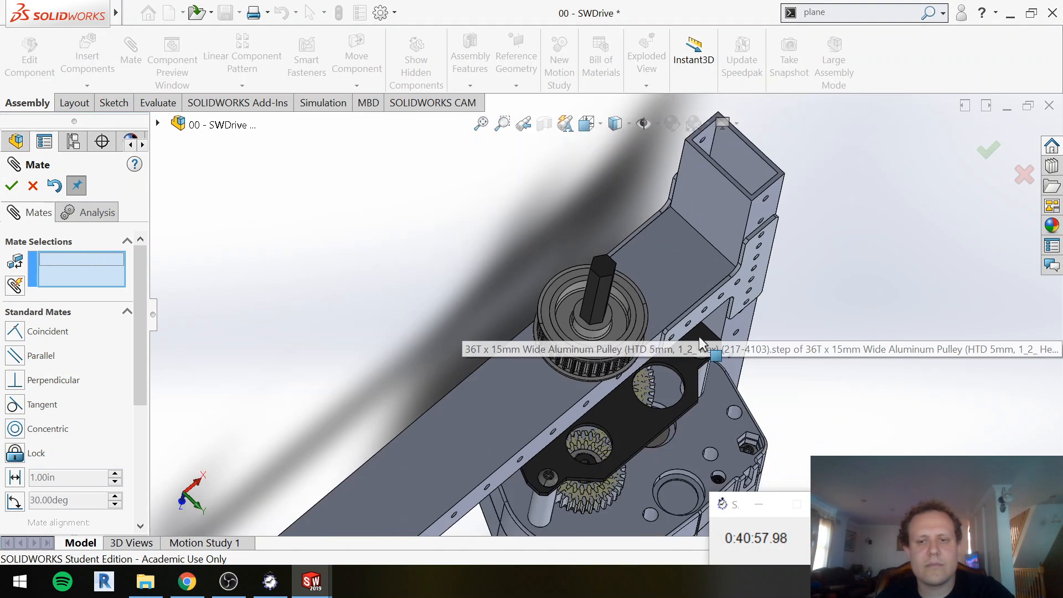
{"action": "middle_click_drag", "start_coordinate": [768, 423], "coordinate": [741, 261]}
{"action": "scroll", "coordinate": [280, 403], "scroll_direction": "down", "scroll_amount": 2}
{"action": "scroll", "coordinate": [283, 398], "scroll_direction": "up", "scroll_amount": 6}
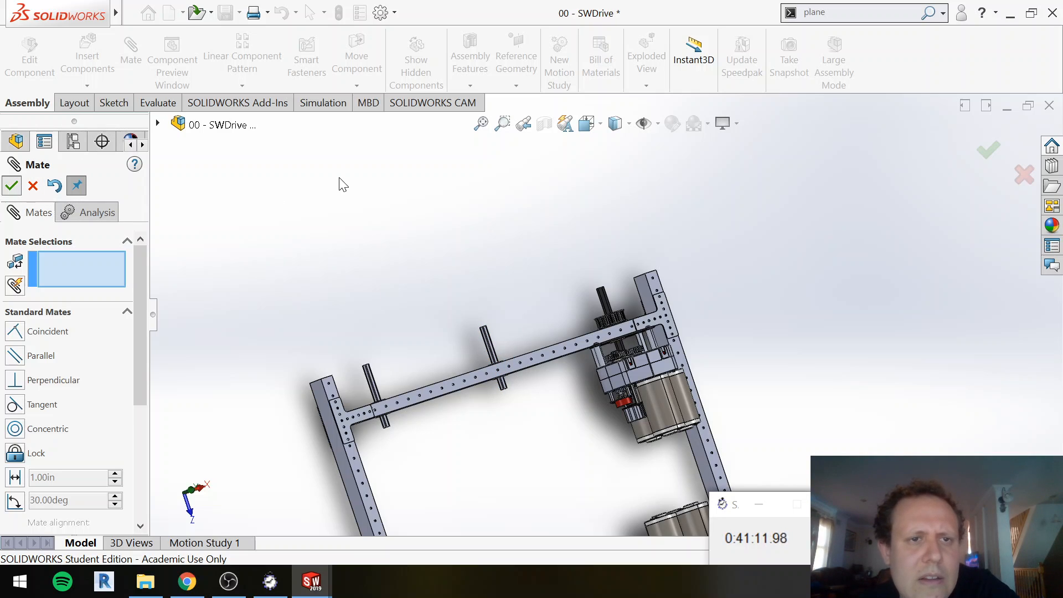
{"action": "key", "text": "Escape"}
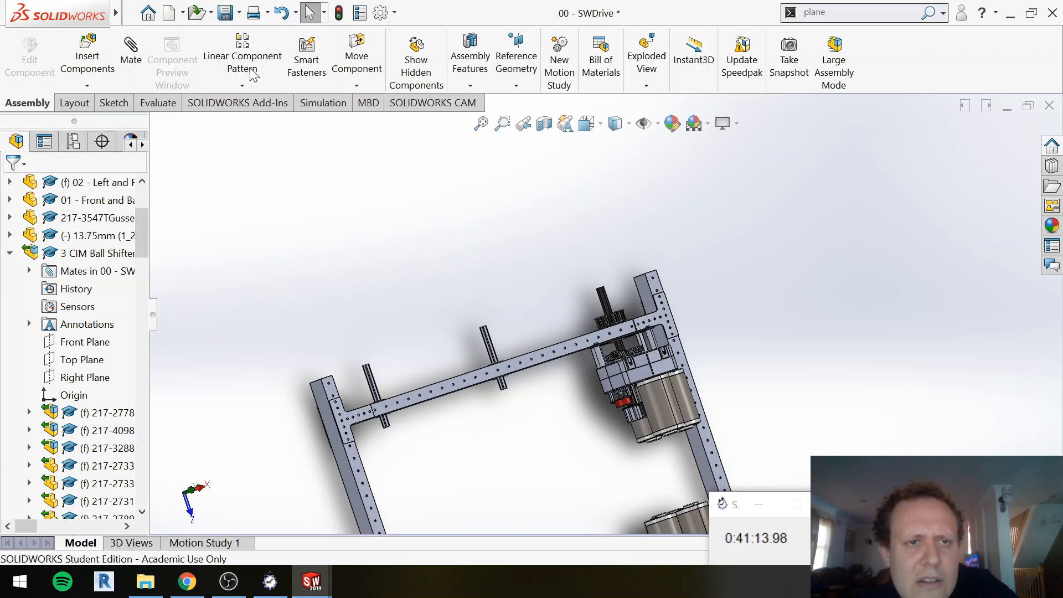
Step: Create a linear component pattern of the 36T pulley along the side rail's long edge, with 10.50 in spacing and 2 instances
{"action": "left_click", "coordinate": [253, 72]}
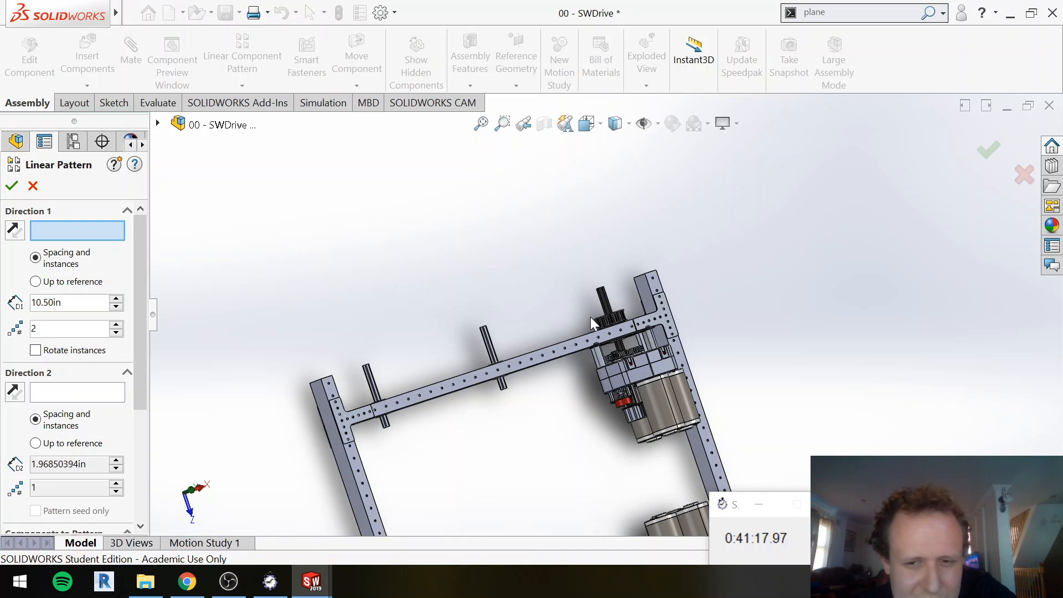
{"action": "scroll", "coordinate": [626, 351], "scroll_direction": "up", "scroll_amount": 3}
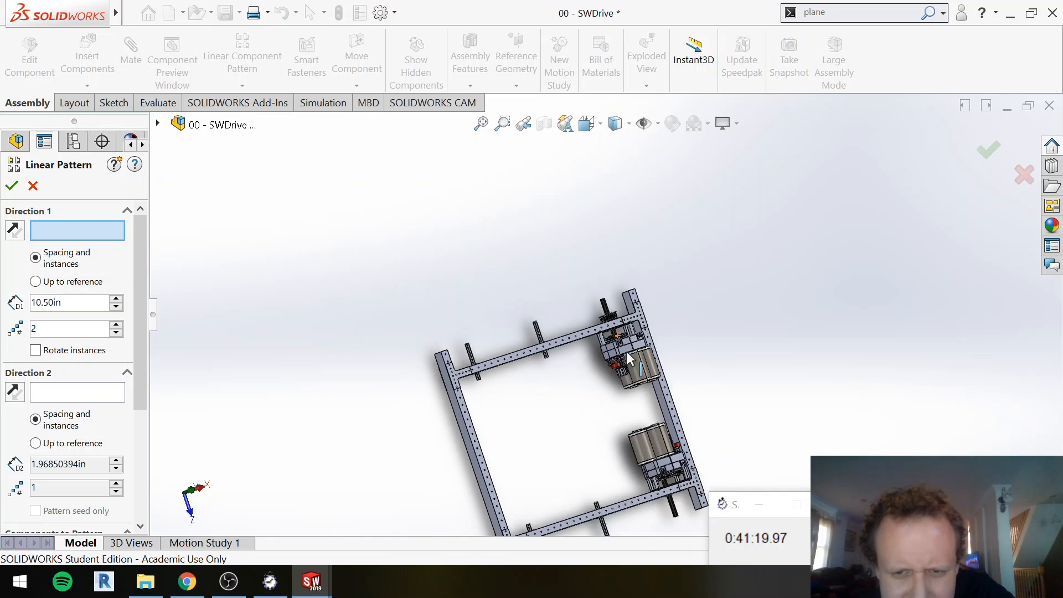
{"action": "scroll", "coordinate": [627, 332], "scroll_direction": "down", "scroll_amount": 6}
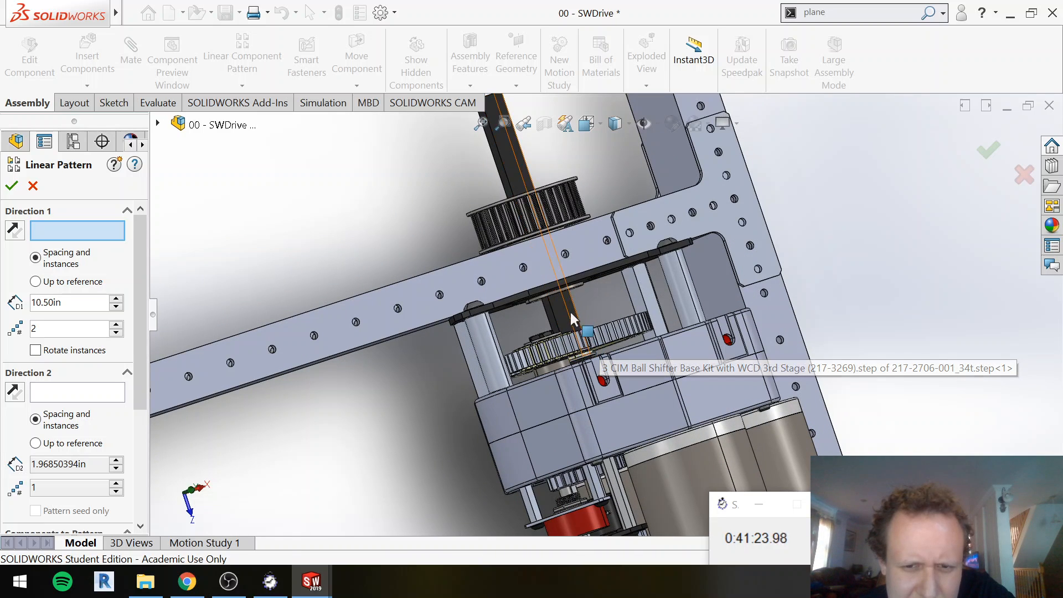
{"action": "middle_click_drag", "start_coordinate": [430, 426], "coordinate": [404, 378]}
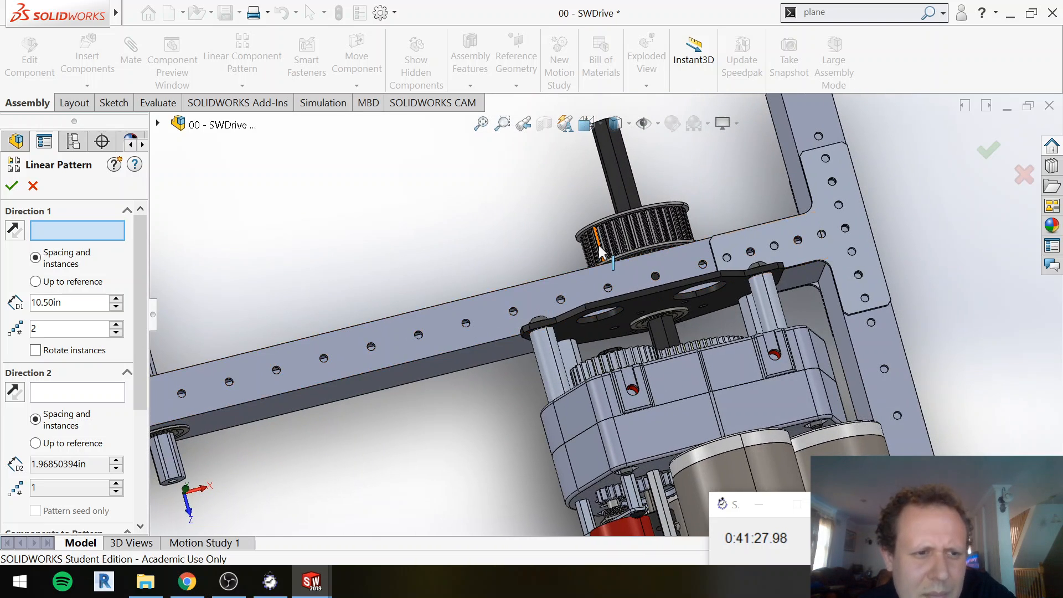
{"action": "left_click", "coordinate": [382, 318]}
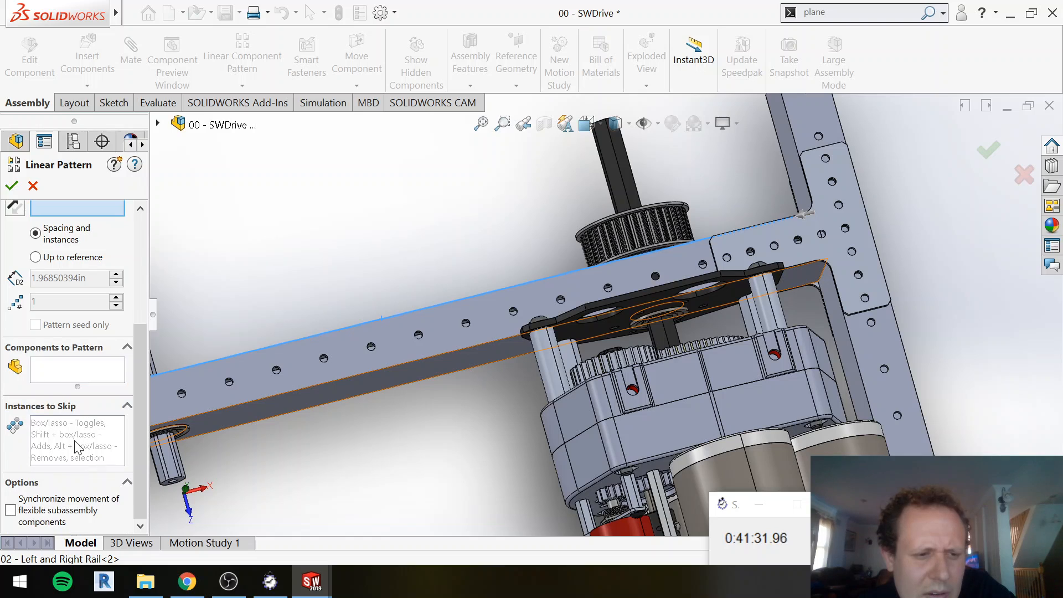
{"action": "left_click", "coordinate": [63, 377]}
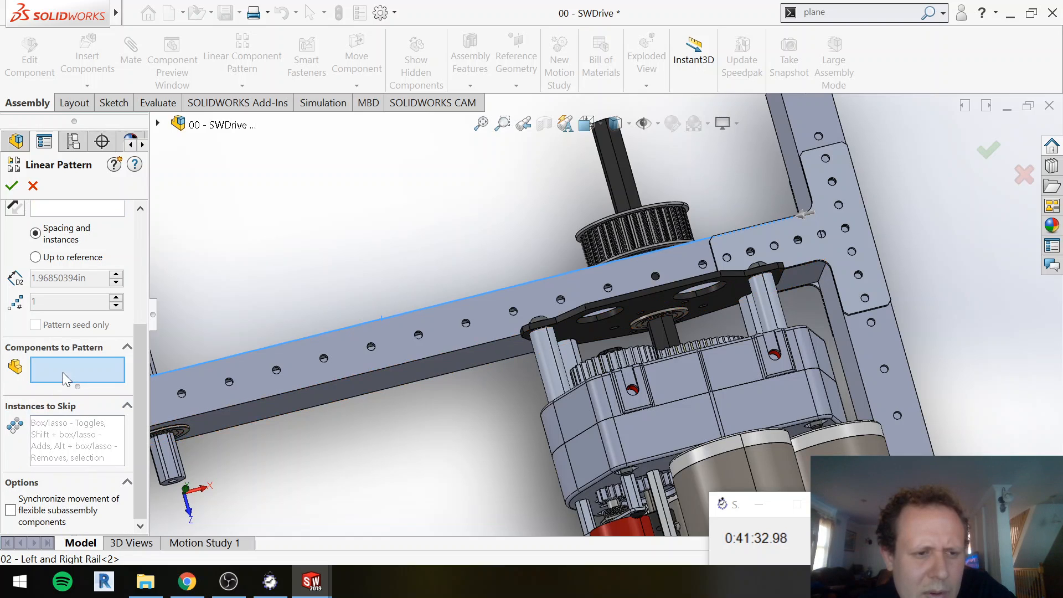
{"action": "left_click", "coordinate": [591, 247]}
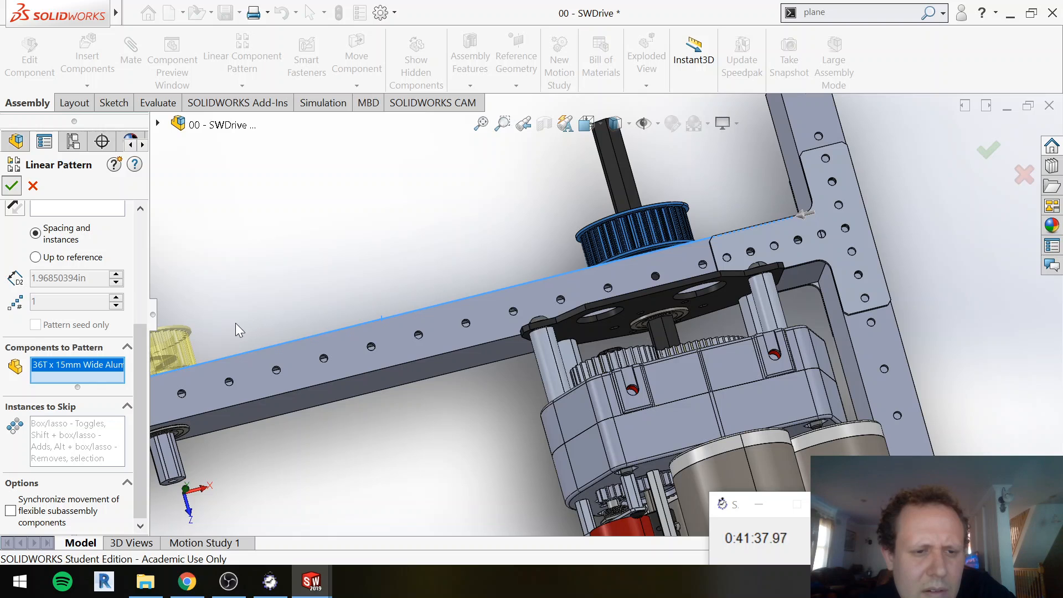
{"action": "left_click", "coordinate": [12, 186]}
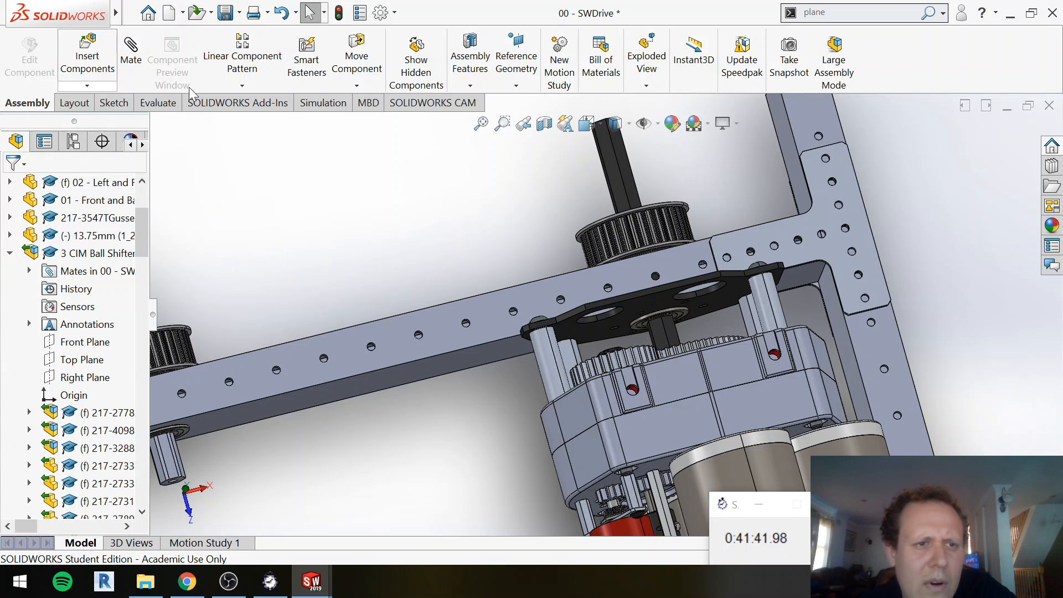
Step: Mirror the patterned 36T pulley on the neighbouring hex shaft to the inner side of the rail, using the reference plane through the rail
{"action": "left_click", "coordinate": [242, 86]}
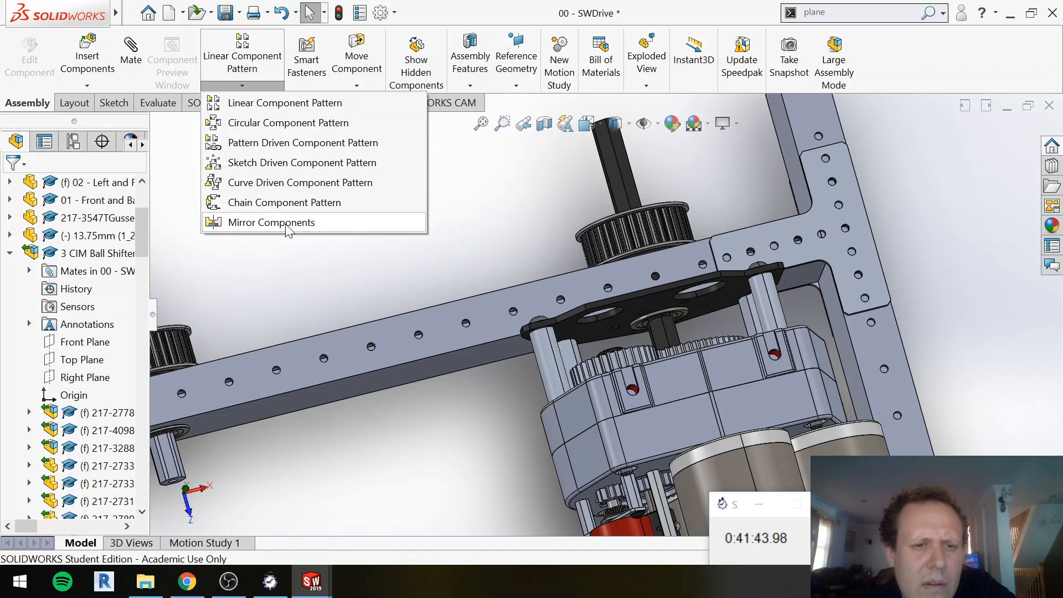
{"action": "left_click", "coordinate": [280, 222]}
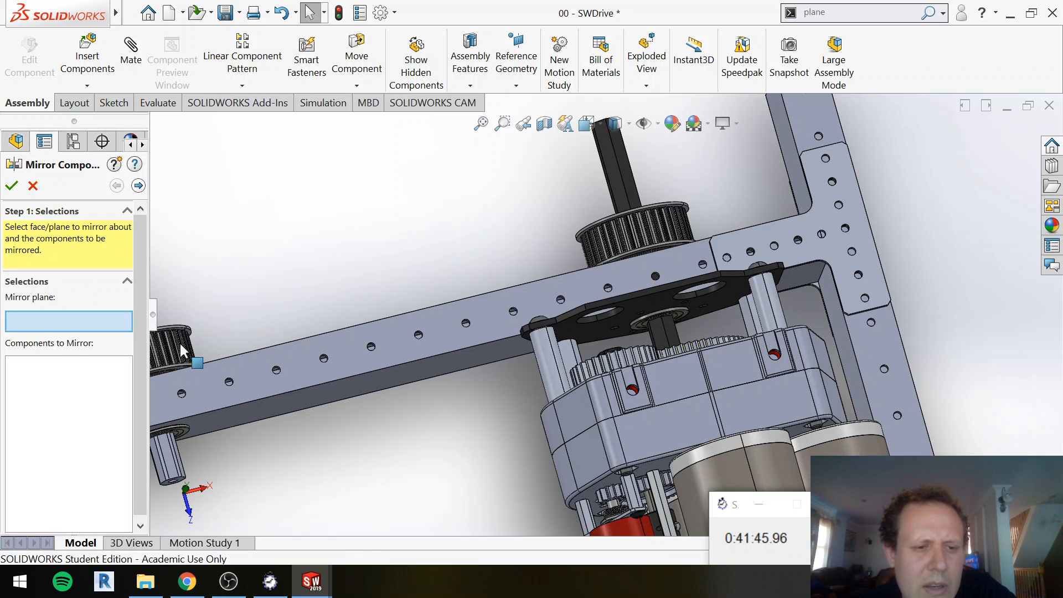
{"action": "left_click", "coordinate": [68, 390]}
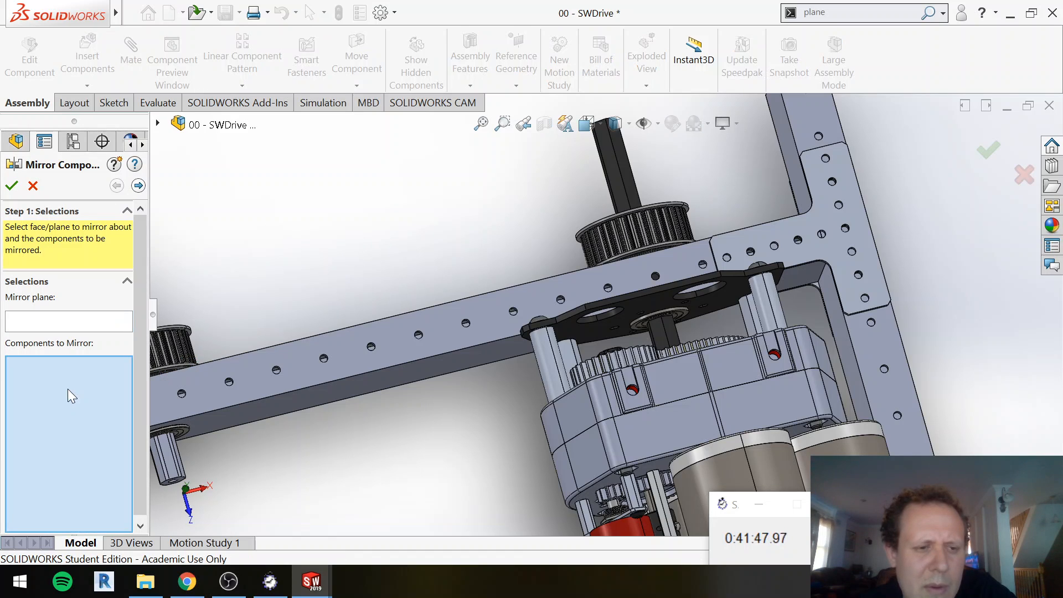
{"action": "left_click", "coordinate": [184, 357]}
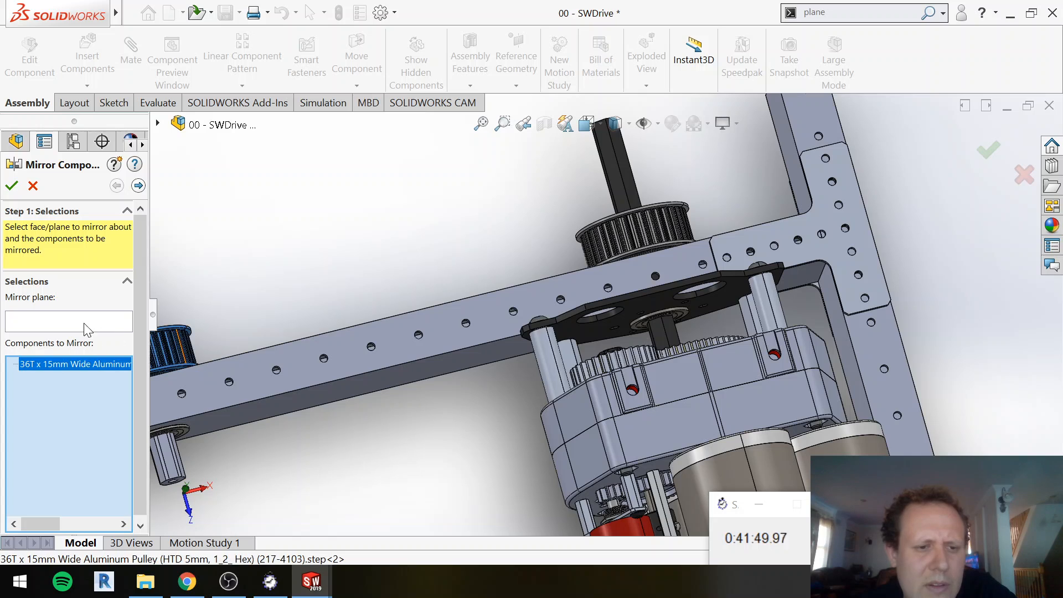
{"action": "left_click", "coordinate": [92, 320]}
{"action": "left_click", "coordinate": [158, 126]}
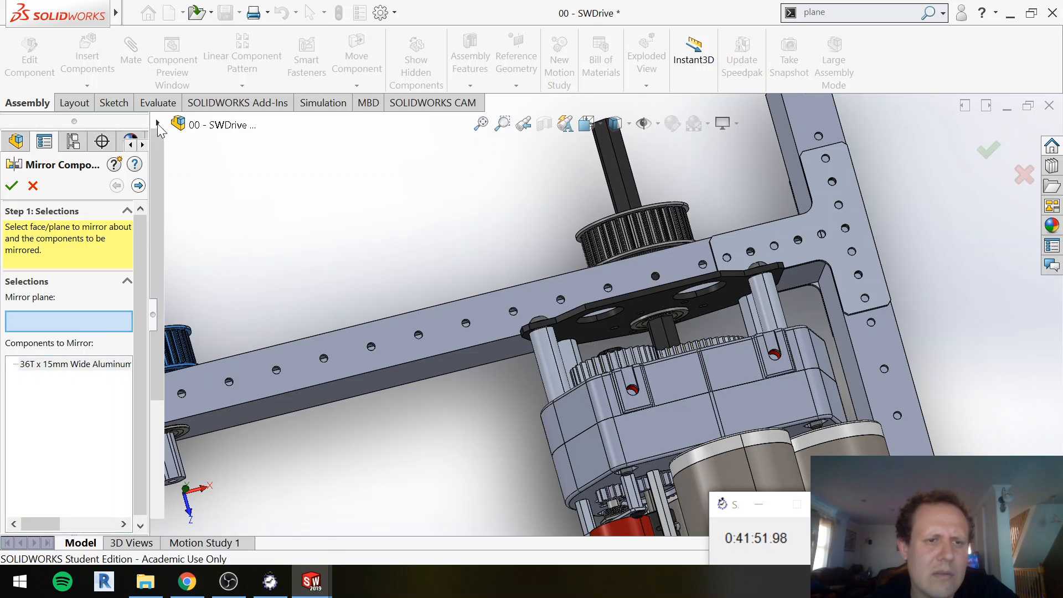
{"action": "left_click", "coordinate": [159, 128]}
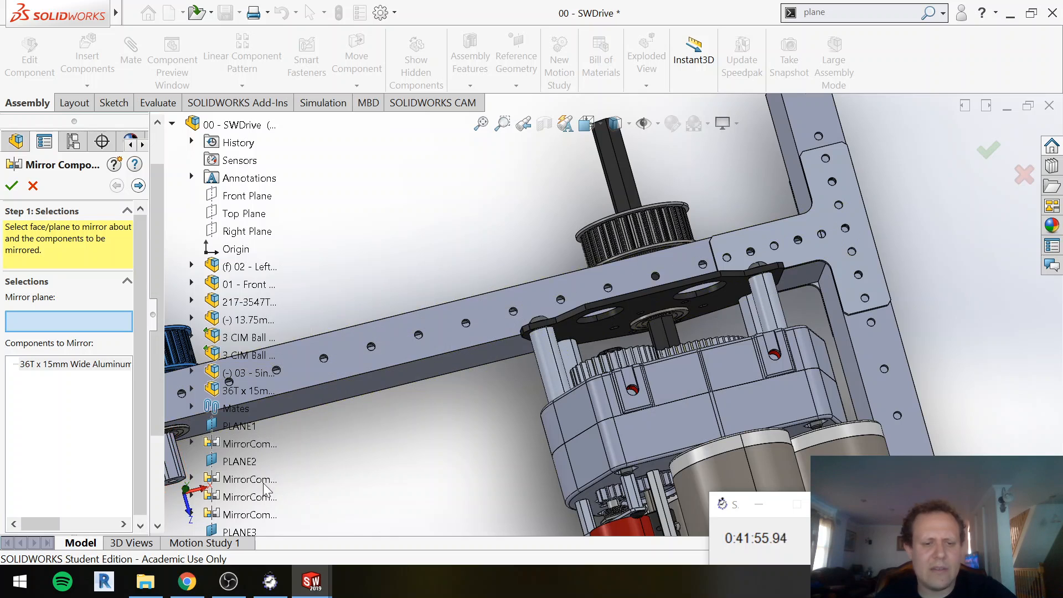
{"action": "scroll", "coordinate": [255, 476], "scroll_direction": "down", "scroll_amount": 1}
{"action": "left_click", "coordinate": [244, 533]}
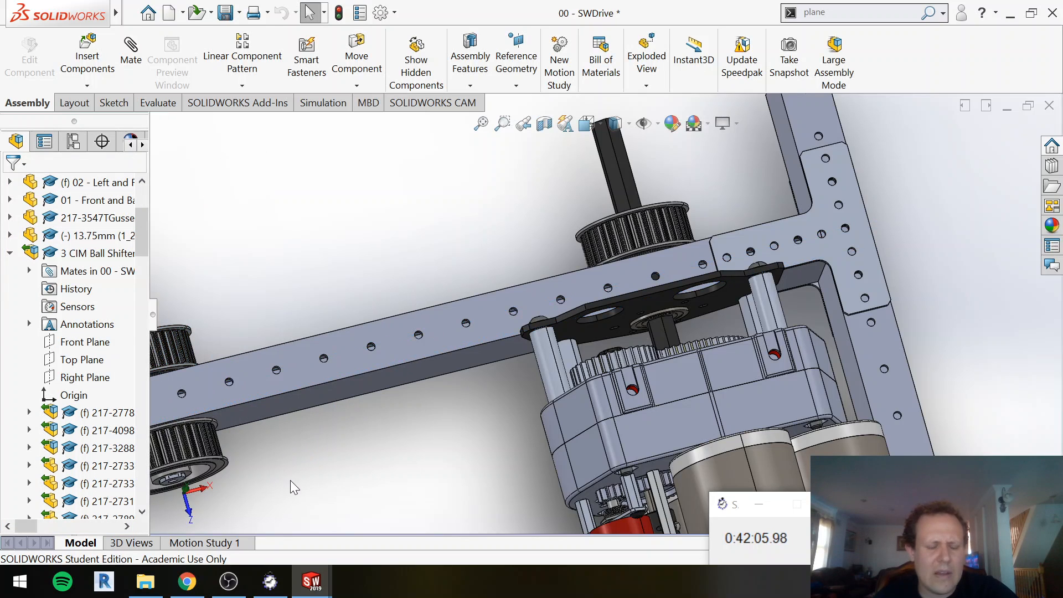
{"action": "scroll", "coordinate": [178, 496], "scroll_direction": "down", "scroll_amount": 6}
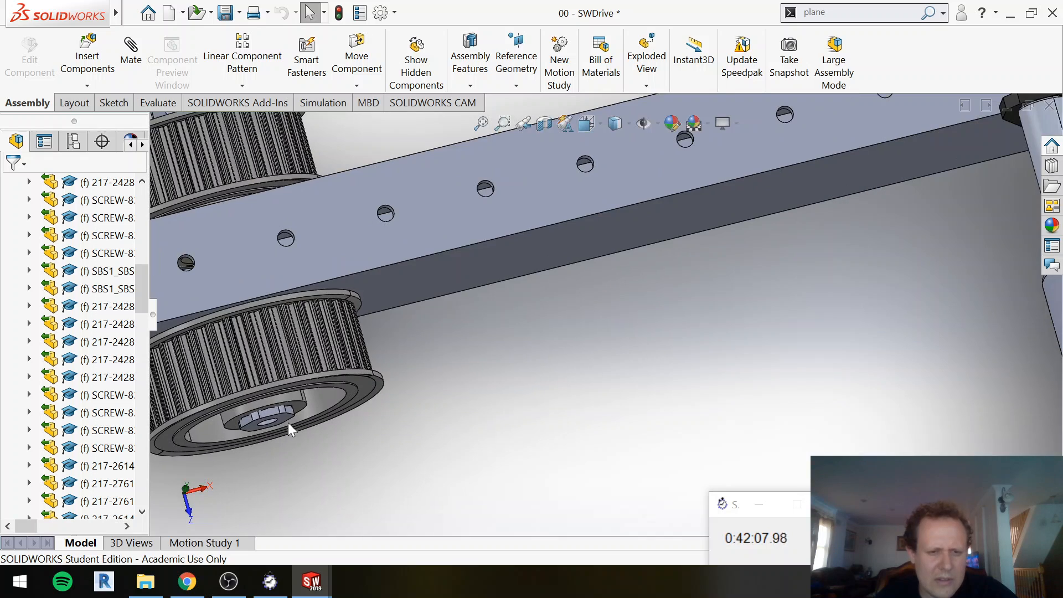
Step: Create a linear component pattern of the middle shaft's inner 36T pulley along the side rail's long edge, with 10.50 in spacing and 2 instances
{"action": "scroll", "coordinate": [330, 390], "scroll_direction": "up", "scroll_amount": 10}
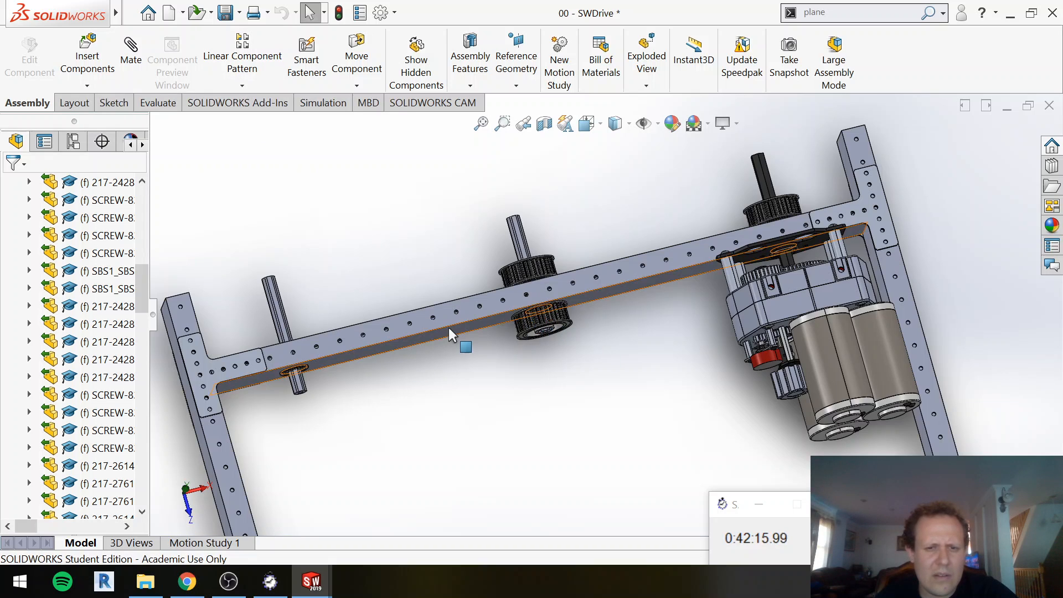
{"action": "left_click", "coordinate": [261, 60]}
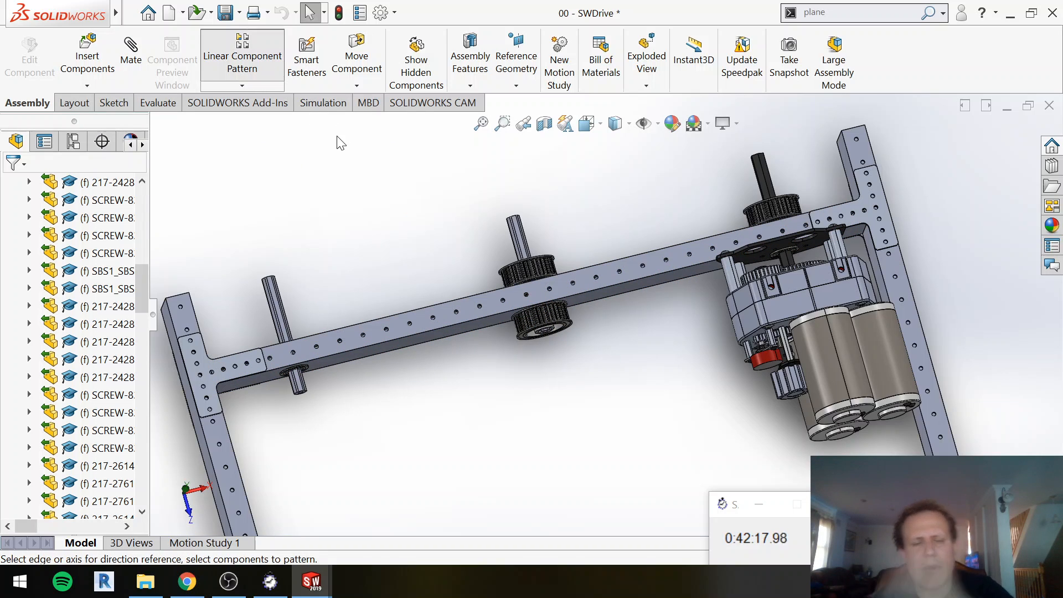
{"action": "left_click", "coordinate": [447, 325]}
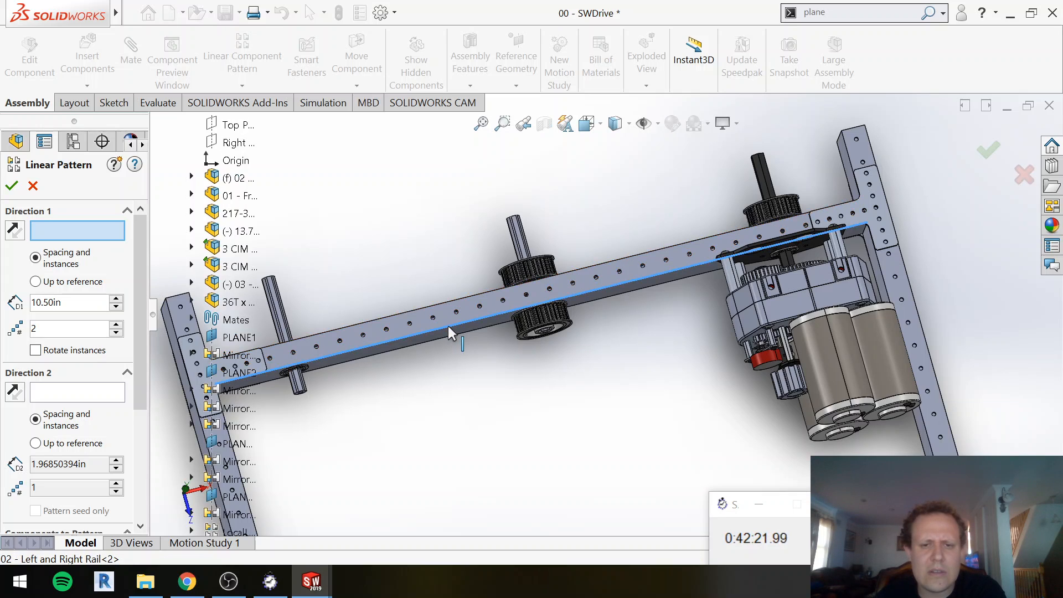
{"action": "scroll", "coordinate": [84, 388], "scroll_direction": "down", "scroll_amount": 3}
{"action": "left_click", "coordinate": [95, 468]}
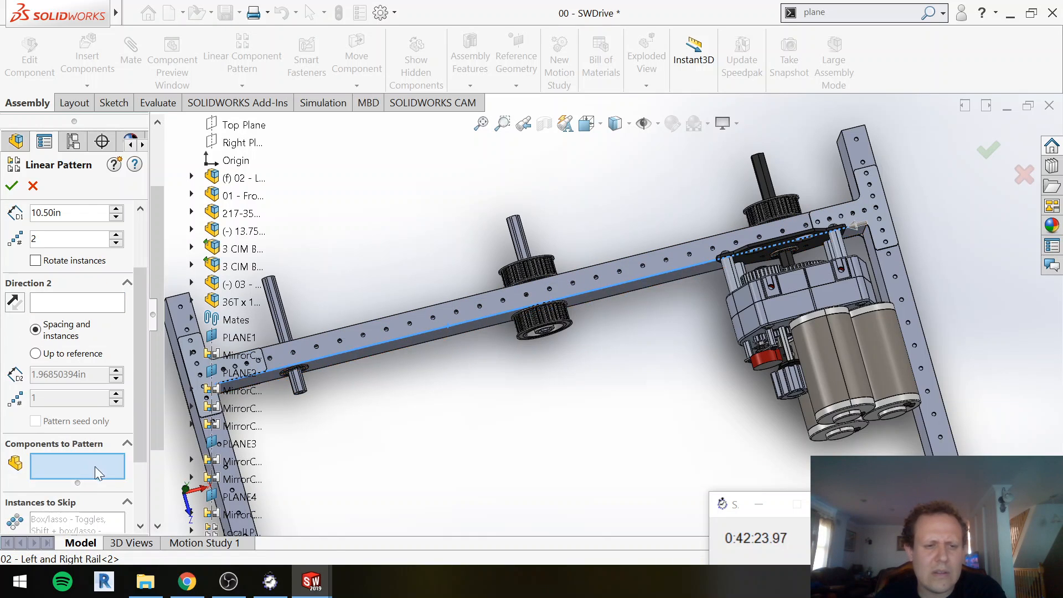
{"action": "left_click", "coordinate": [544, 321]}
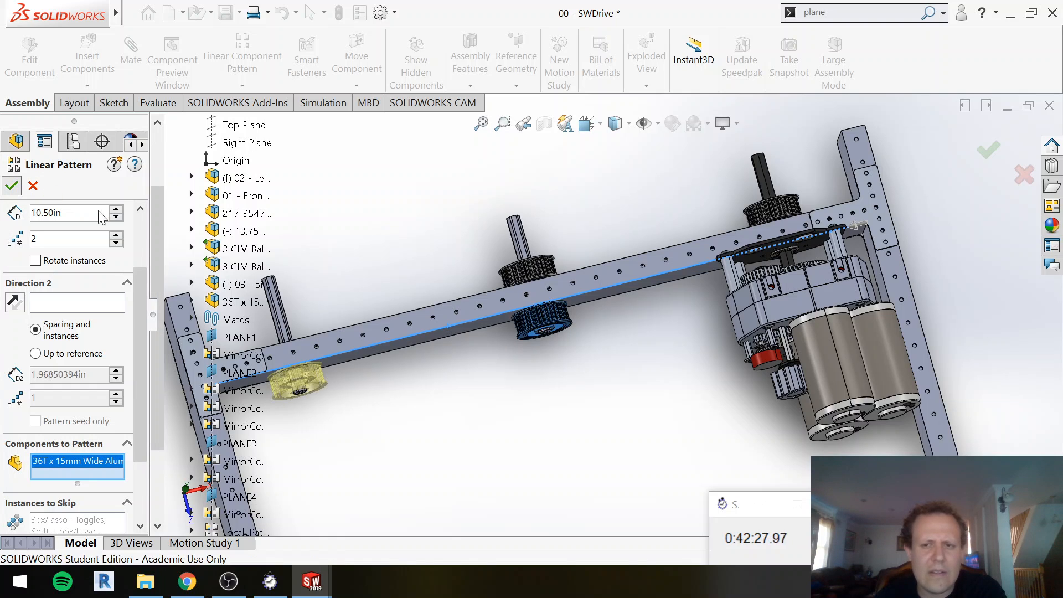
{"action": "key", "text": "Return"}
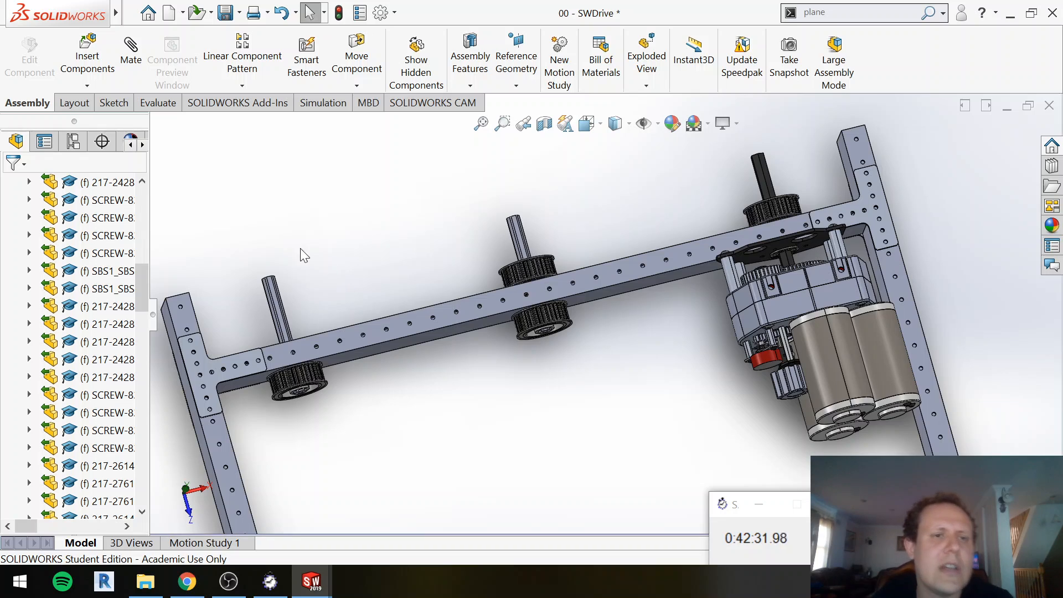
Step: Mirror the four 36T pulleys on the side rail to the opposite side rail about PLANE1
{"action": "left_click", "coordinate": [242, 87]}
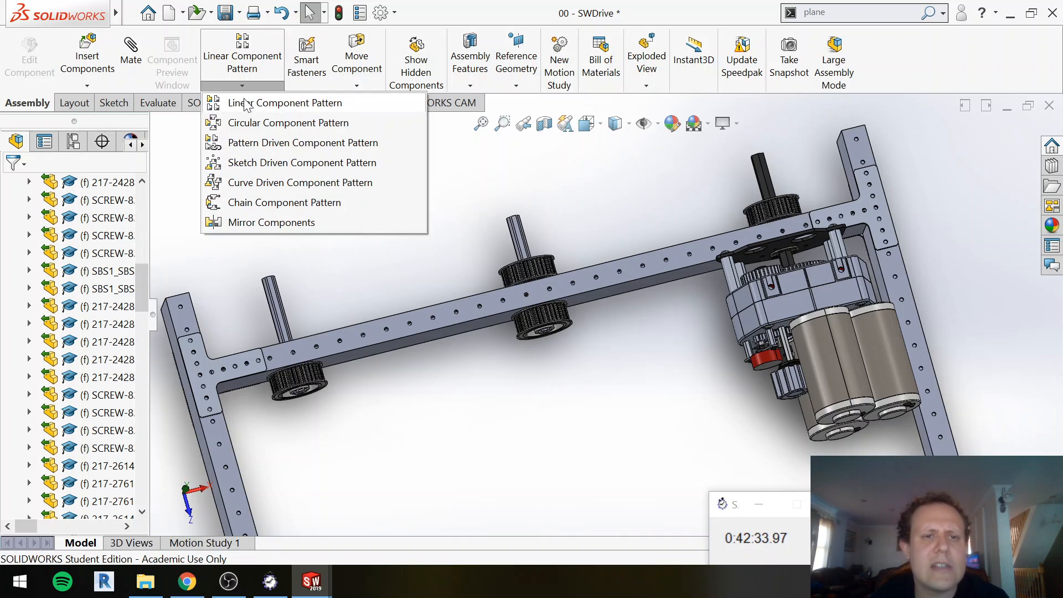
{"action": "left_click", "coordinate": [272, 222]}
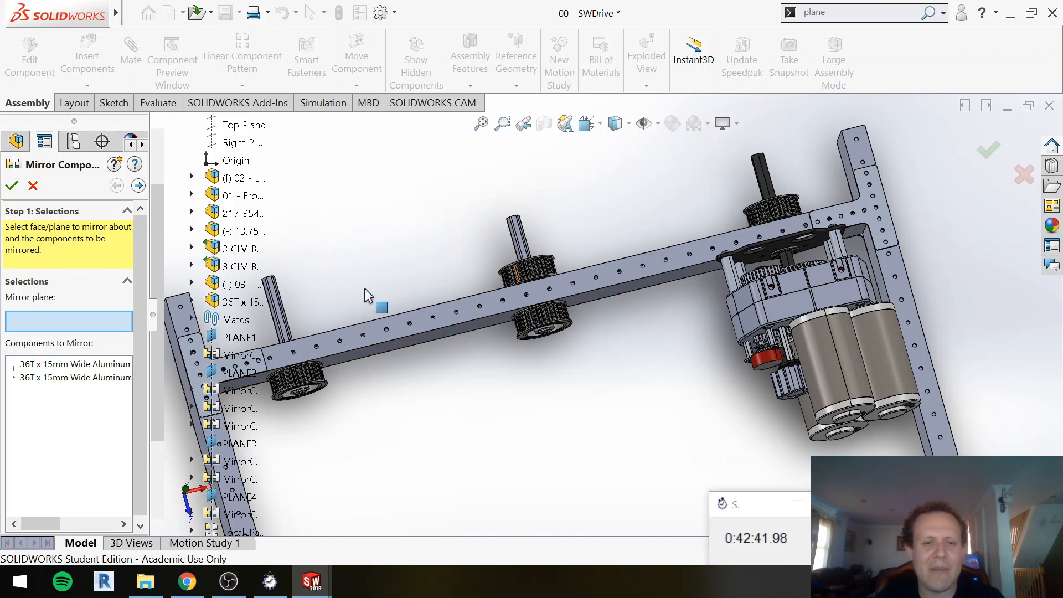
{"action": "left_click", "coordinate": [45, 455]}
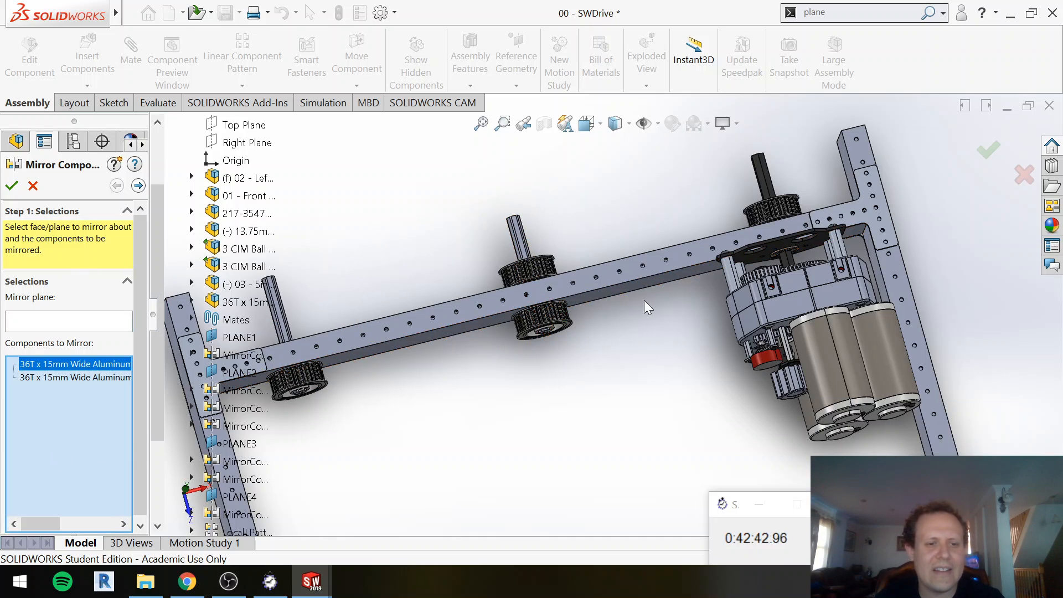
{"action": "left_click", "coordinate": [527, 266]}
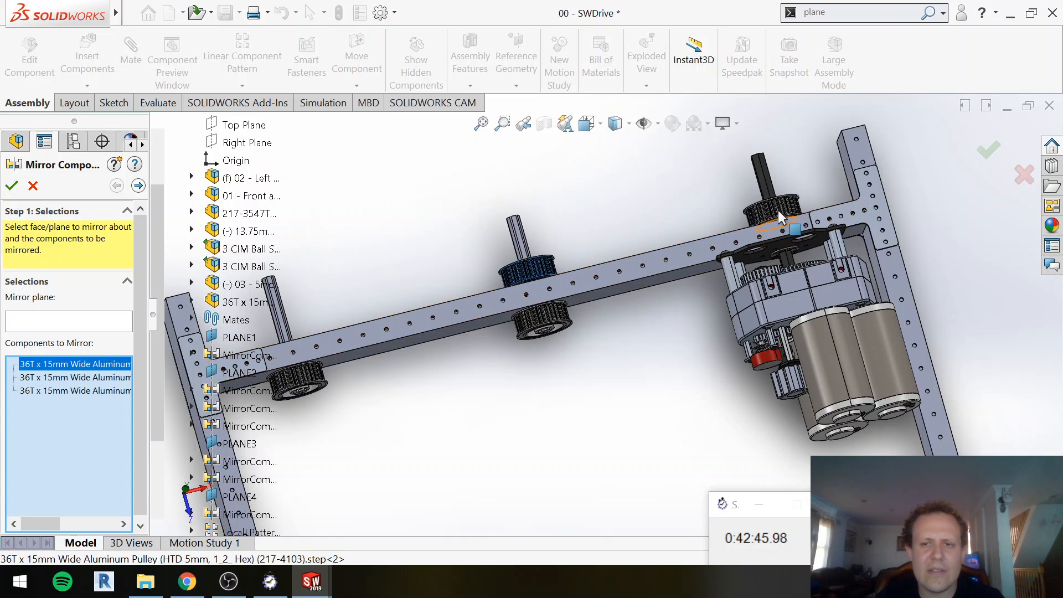
{"action": "left_click", "coordinate": [778, 211]}
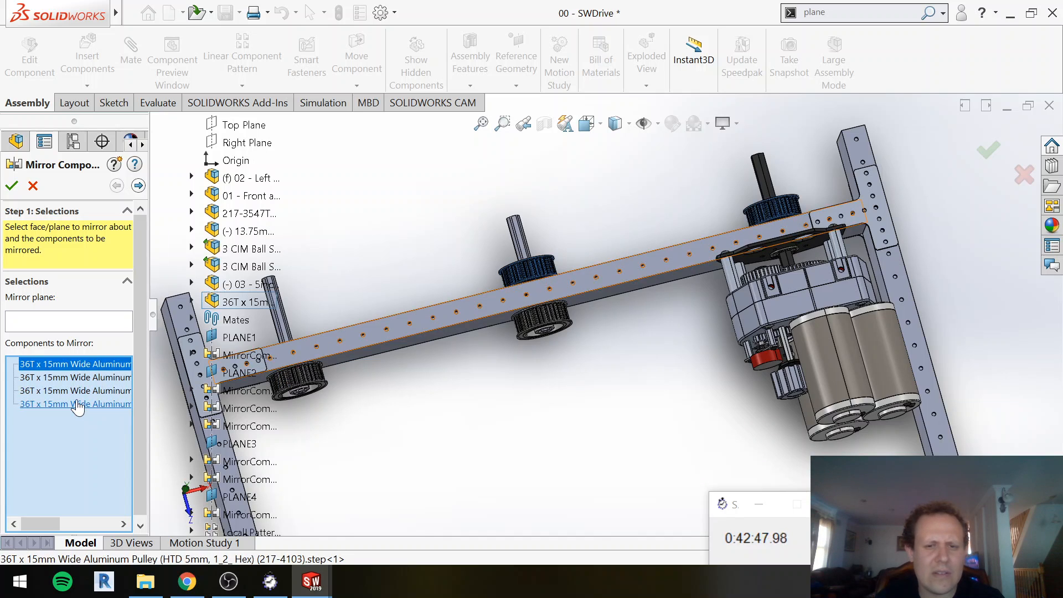
{"action": "left_click", "coordinate": [77, 404]}
{"action": "left_click", "coordinate": [73, 391]}
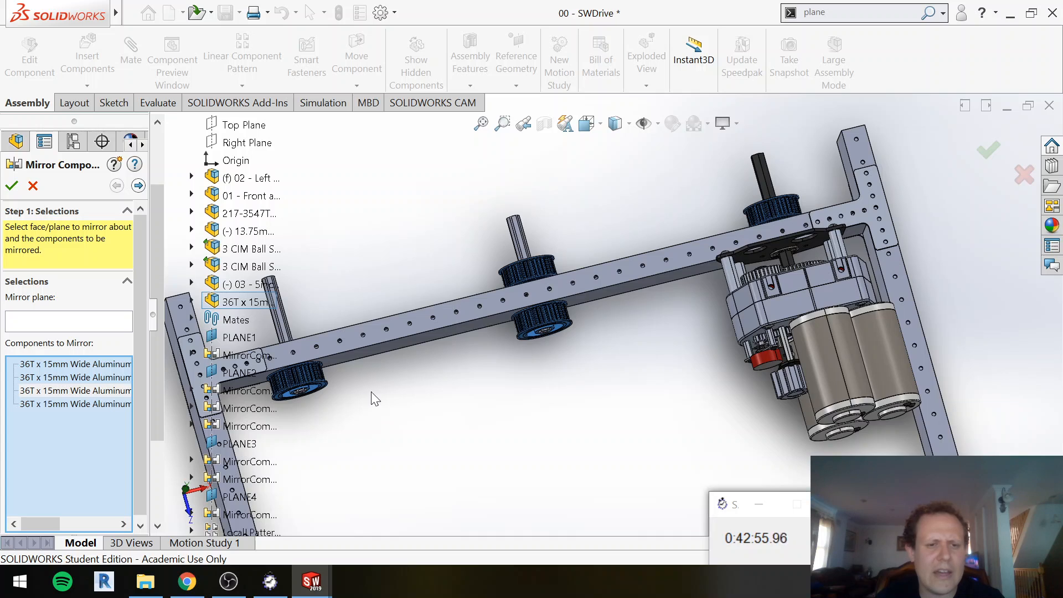
{"action": "left_click", "coordinate": [48, 322]}
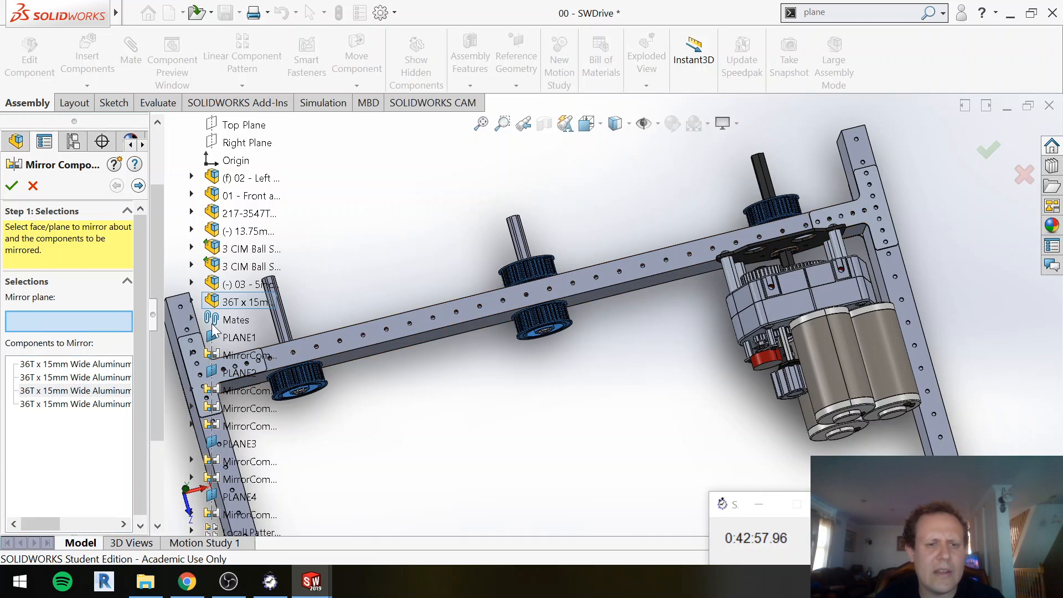
{"action": "left_click", "coordinate": [244, 338]}
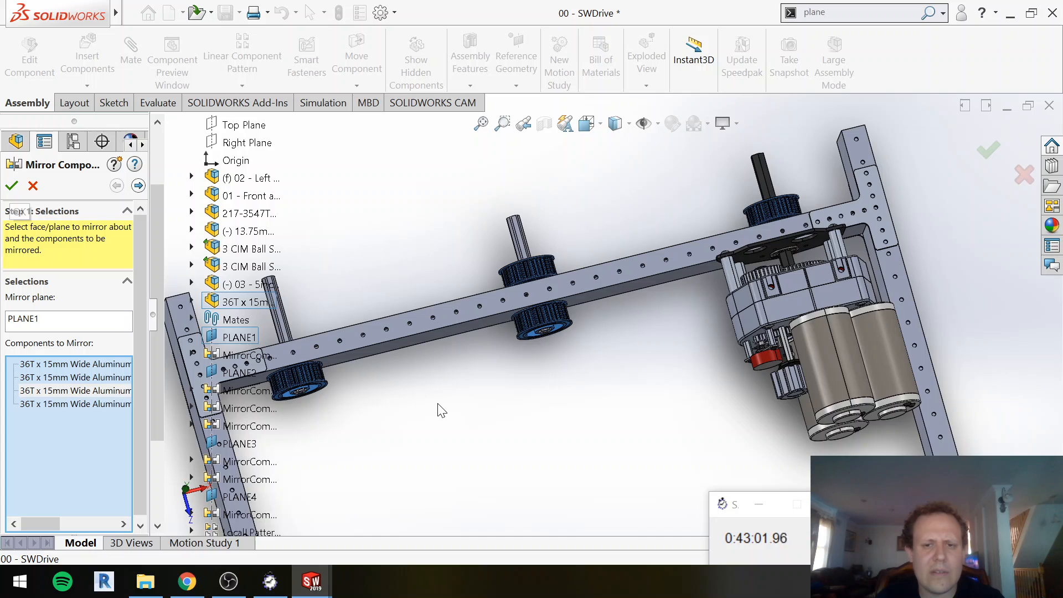
{"action": "scroll", "coordinate": [498, 417], "scroll_direction": "up", "scroll_amount": 5}
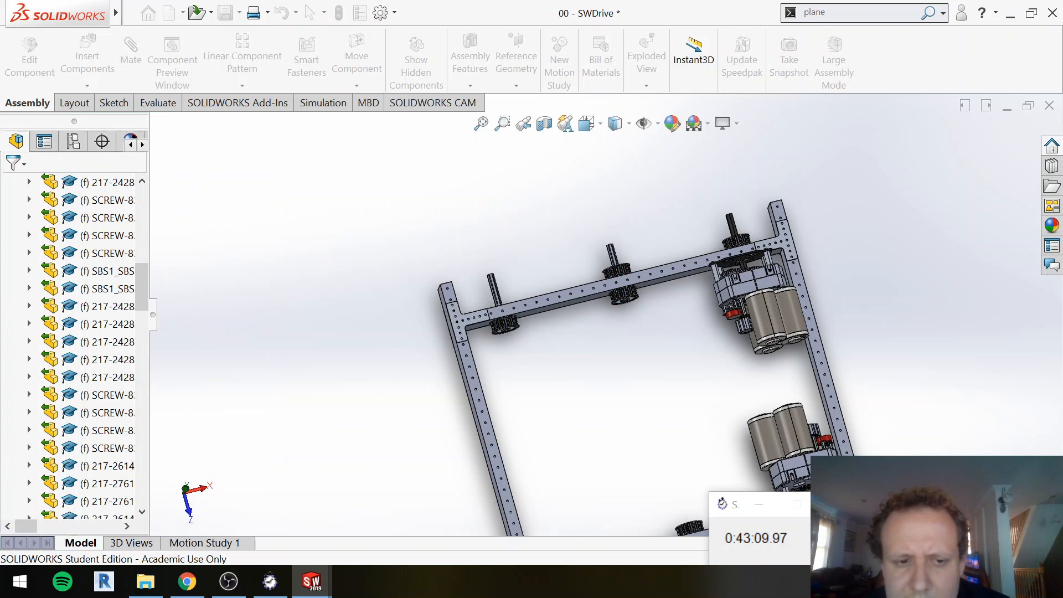
{"action": "scroll", "coordinate": [472, 244], "scroll_direction": "up", "scroll_amount": 4}
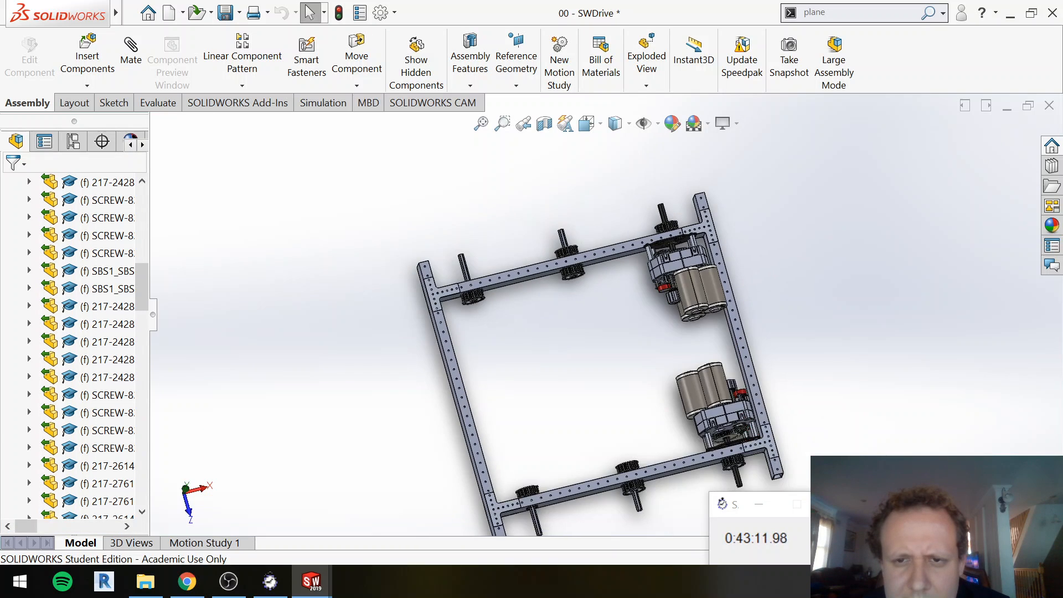
{"action": "scroll", "coordinate": [687, 498], "scroll_direction": "down", "scroll_amount": 3}
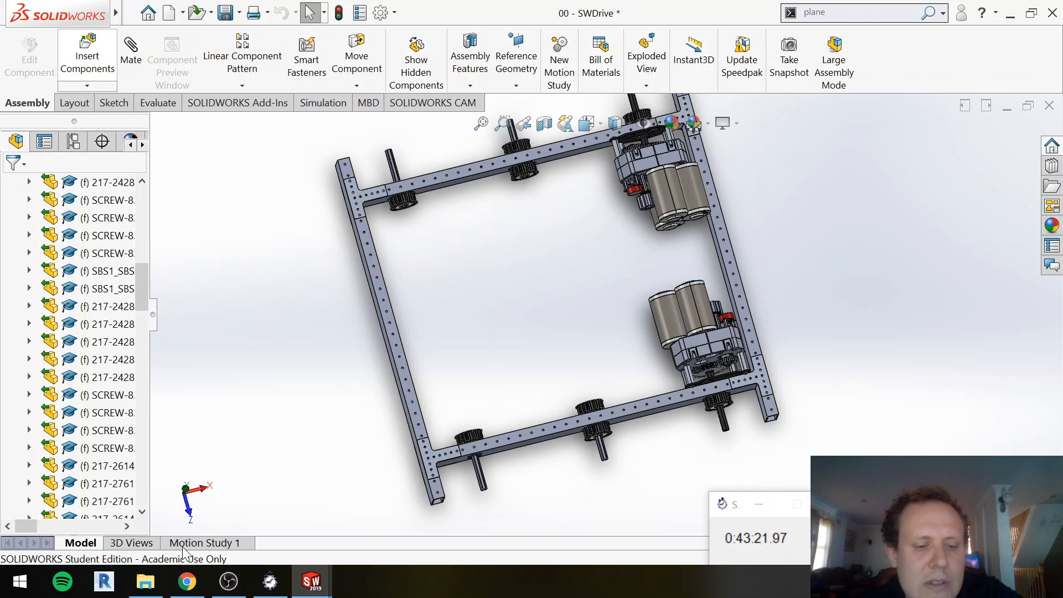
Step: Open the Colson Performa 4_ x 1.5_, 1_2_ Hex bore STEP file from the Drivetrain STEP files folder in SOLIDWORKS
{"action": "left_click", "coordinate": [145, 581]}
{"action": "left_click", "coordinate": [354, 444]}
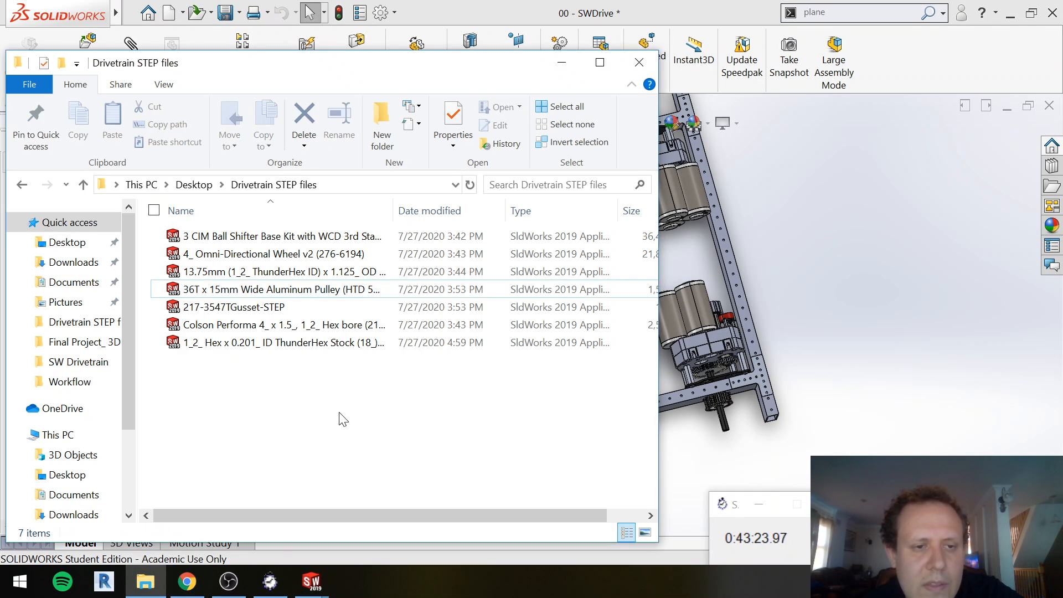
{"action": "left_click", "coordinate": [254, 325]}
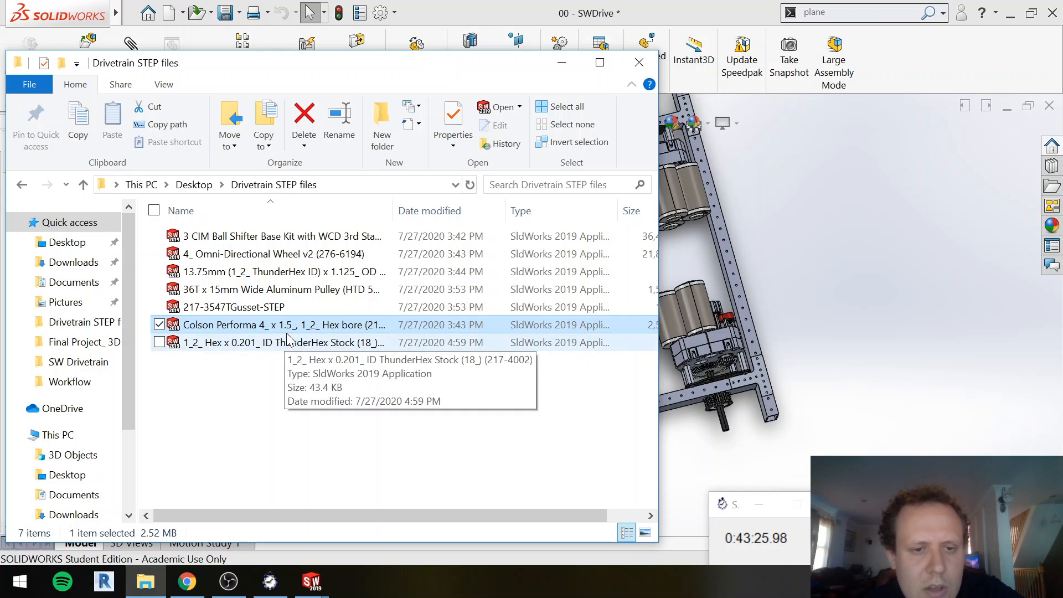
{"action": "left_click_drag", "start_coordinate": [491, 323], "coordinate": [893, 301]}
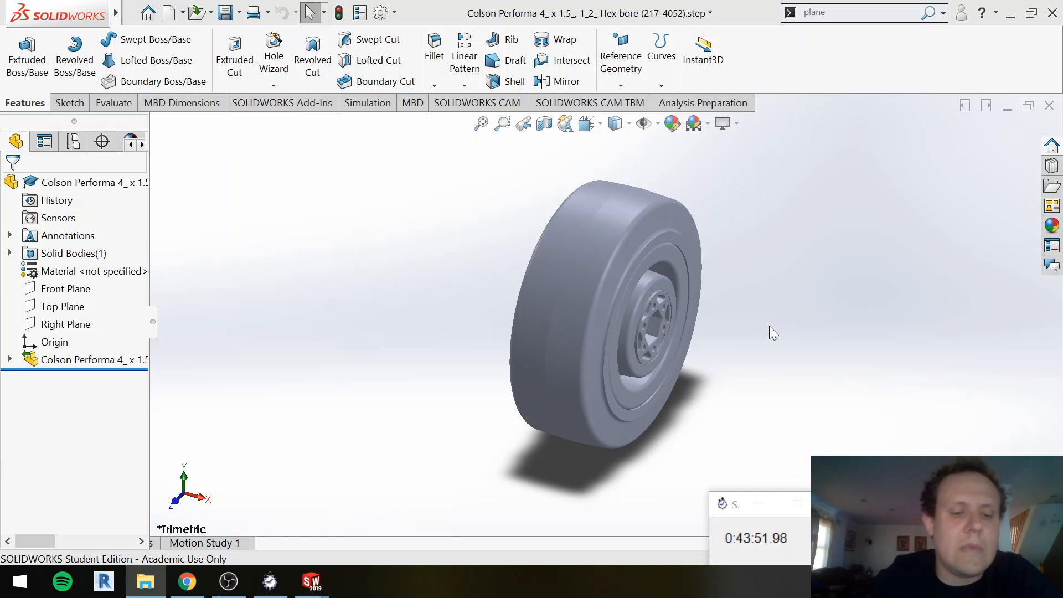
Step: Close the 36T pulley part document and minimize the wheel document to return to the SWDrive assembly
{"action": "mouse_move", "coordinate": [311, 581]}
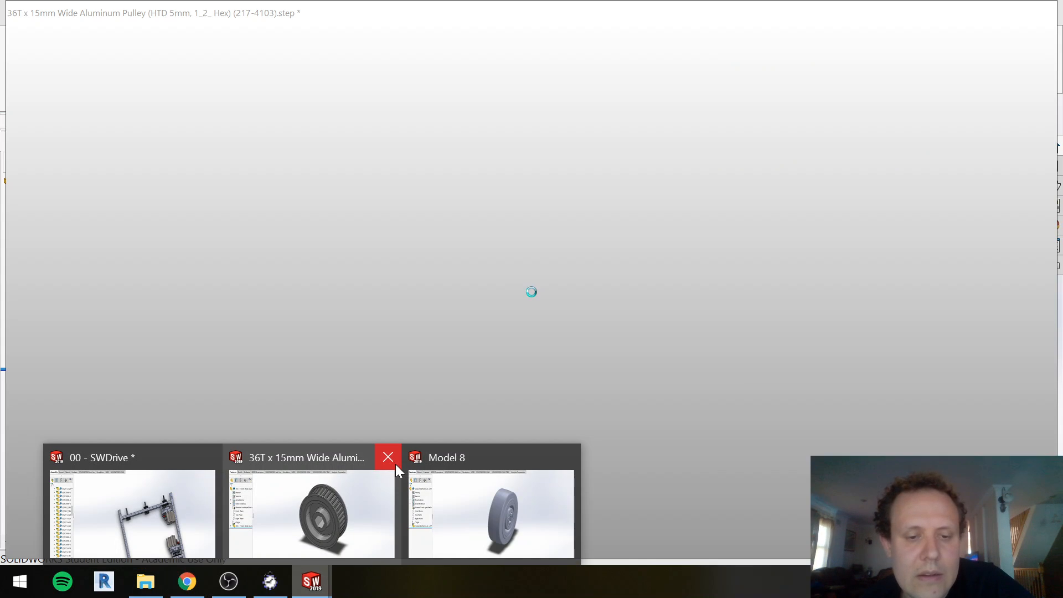
{"action": "left_click", "coordinate": [395, 465]}
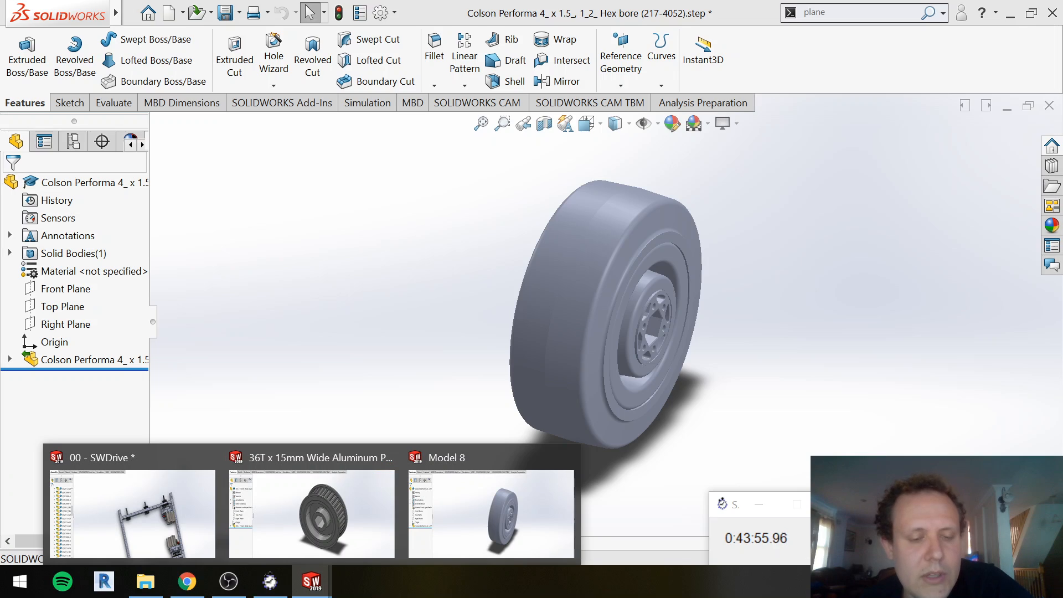
{"action": "left_click", "coordinate": [542, 275]}
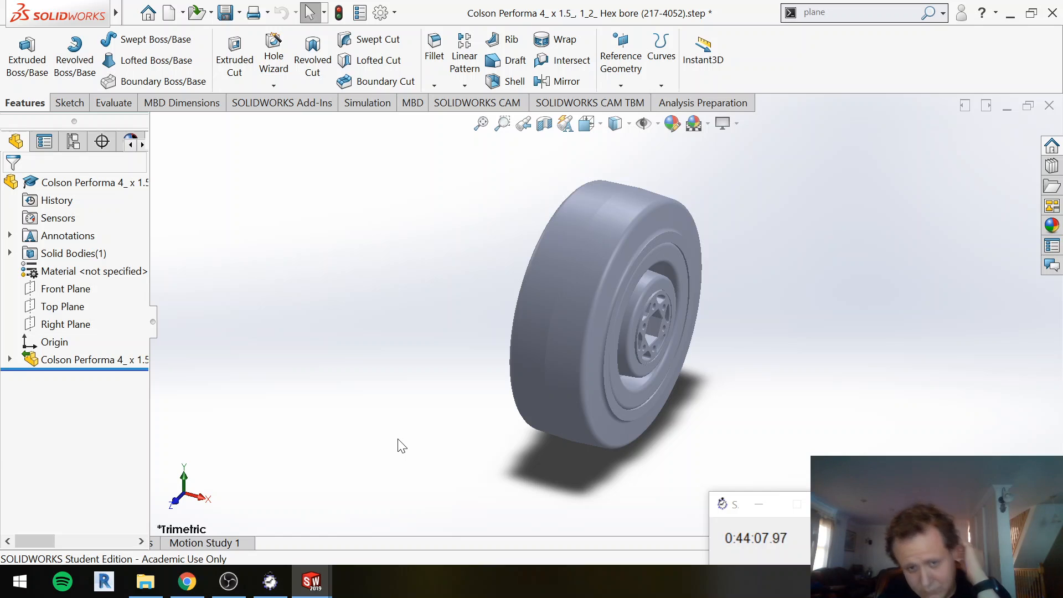
{"action": "left_click", "coordinate": [1008, 110]}
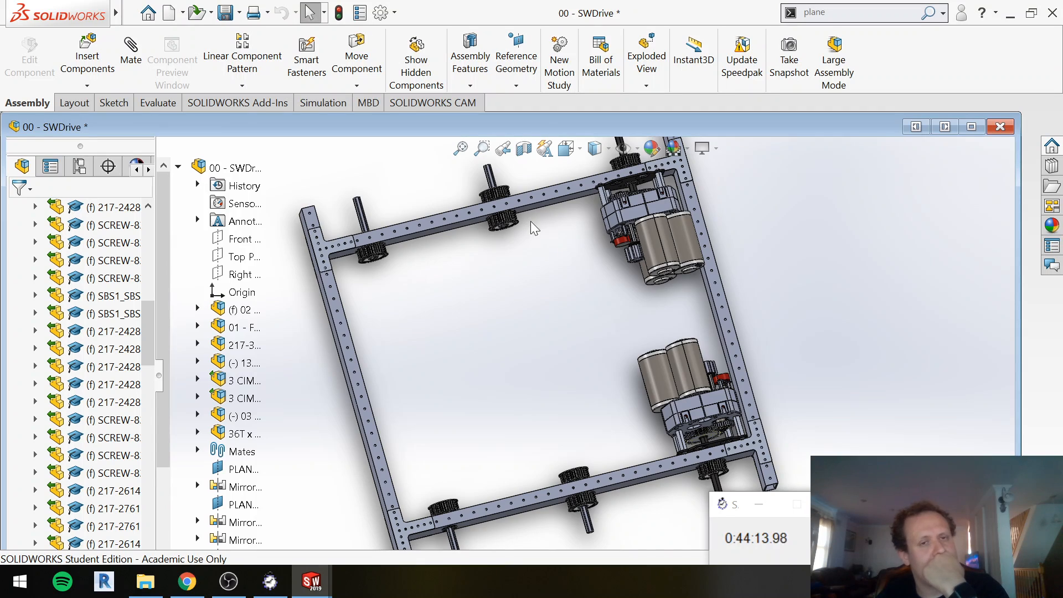
Step: Insert the Colson Performa wheel into the assembly, placing it outside the side rail between the end and middle hex shafts
{"action": "left_click", "coordinate": [92, 58]}
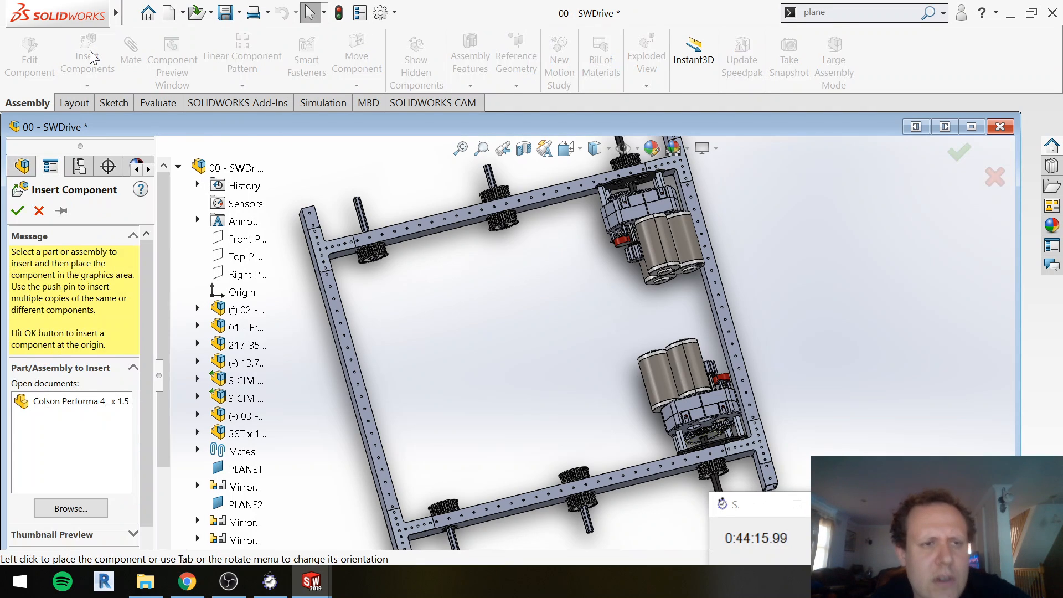
{"action": "left_click", "coordinate": [61, 401]}
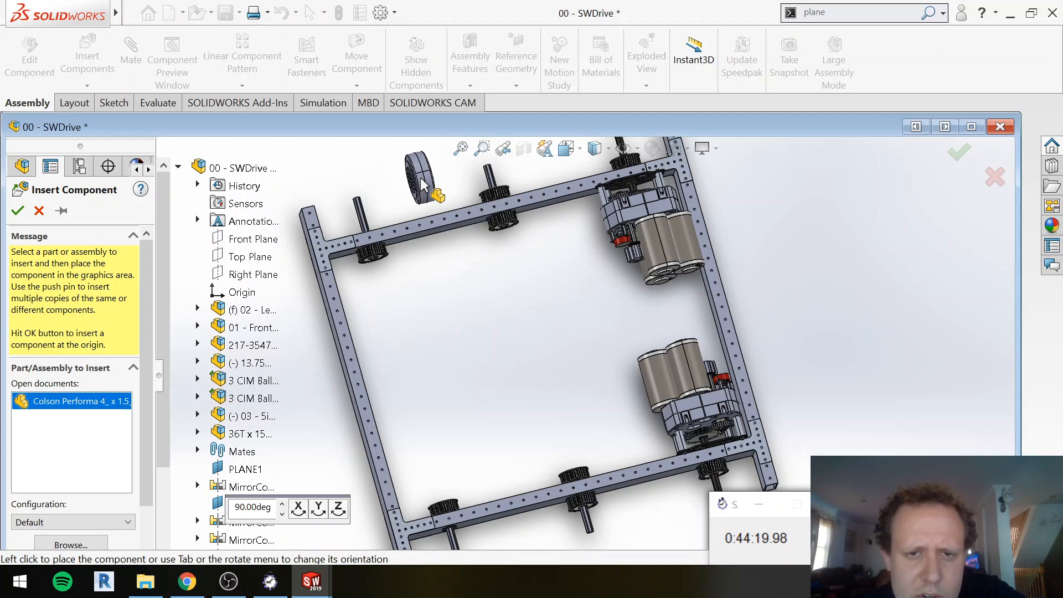
{"action": "left_click", "coordinate": [422, 183]}
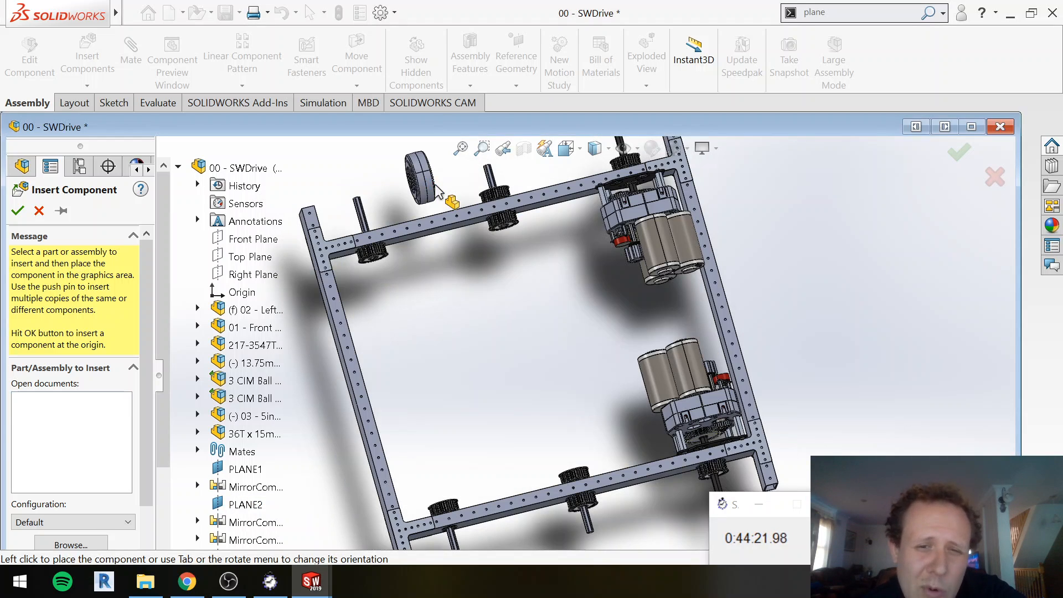
{"action": "left_click", "coordinate": [17, 210]}
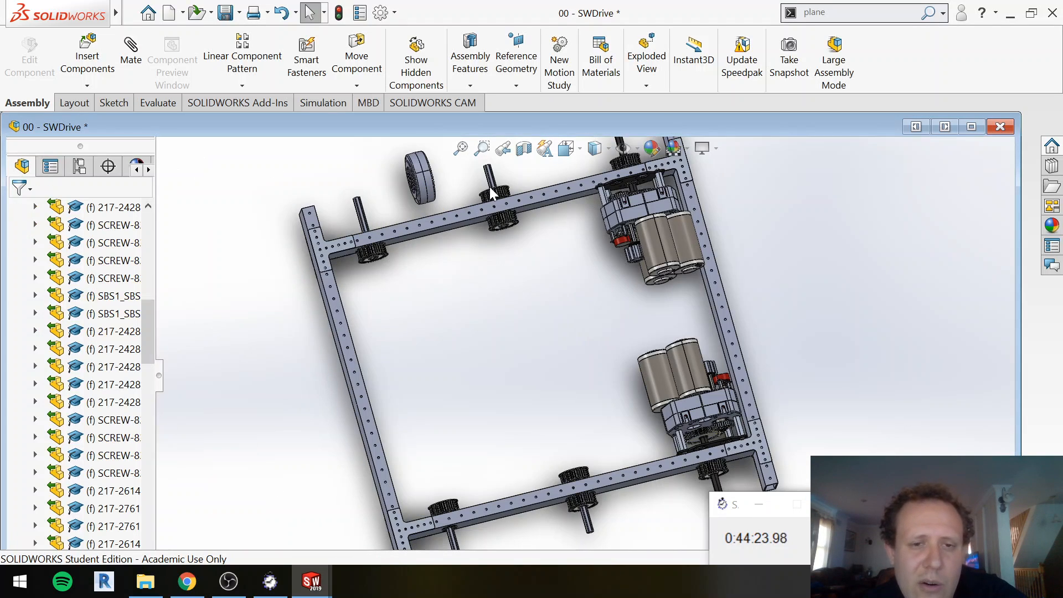
Step: Mate a circular edge of the Colson wheel concentric with the middle outer 36T pulley's rim, and slide the wheel outward along the hex shaft
{"action": "scroll", "coordinate": [536, 231], "scroll_direction": "down", "scroll_amount": 8}
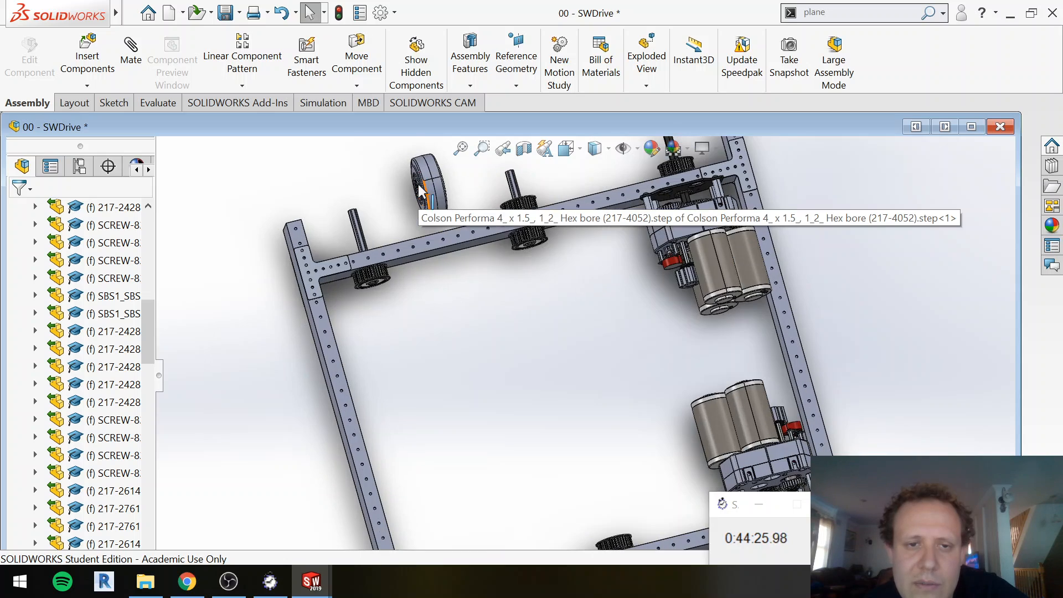
{"action": "scroll", "coordinate": [536, 231], "scroll_direction": "down", "scroll_amount": 3}
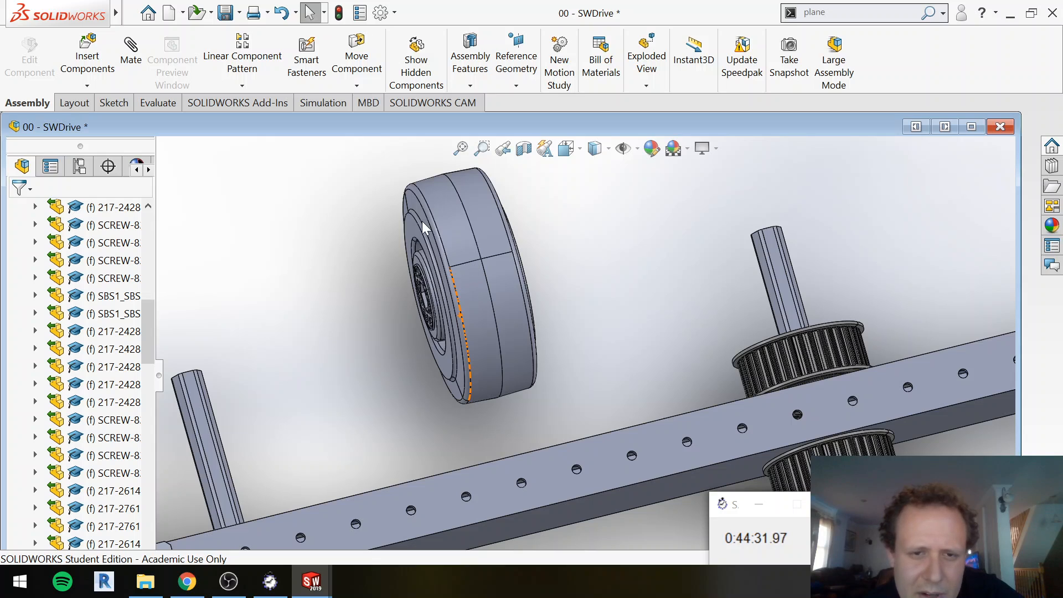
{"action": "key", "text": "m"}
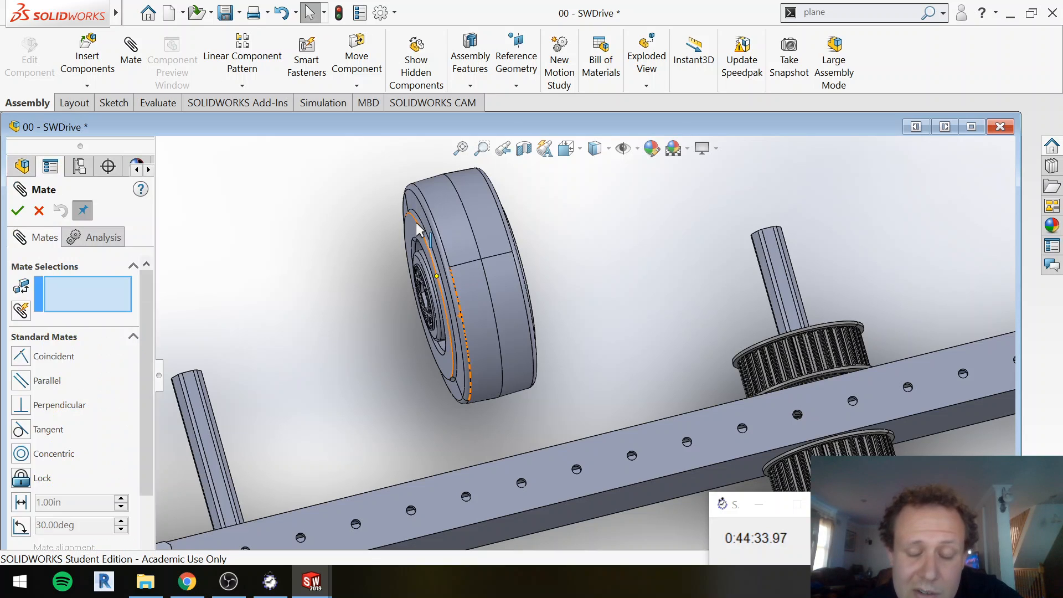
{"action": "left_click", "coordinate": [417, 228]}
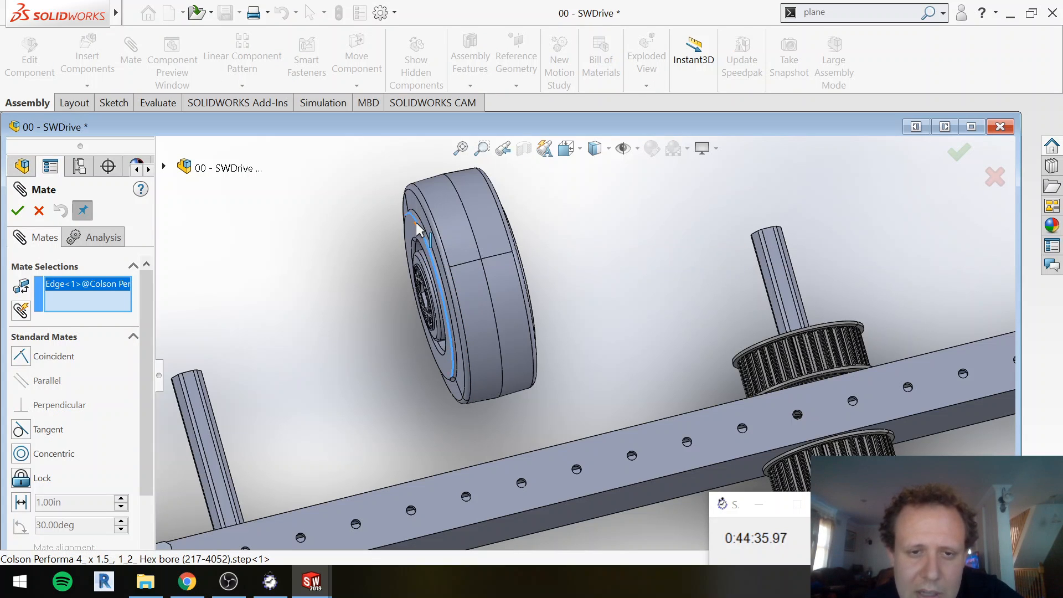
{"action": "left_click", "coordinate": [820, 323]}
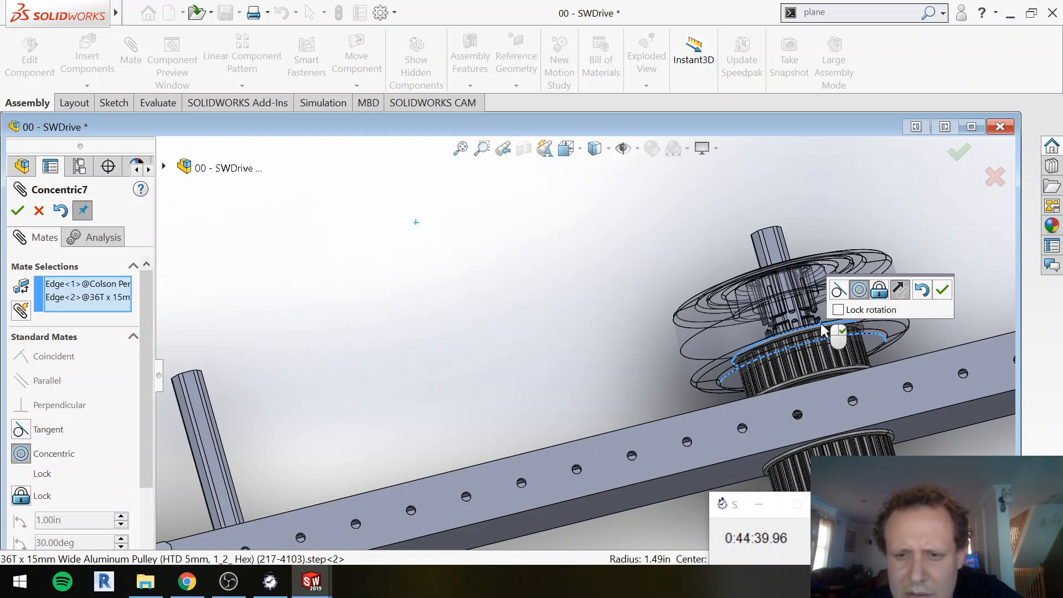
{"action": "left_click", "coordinate": [17, 213]}
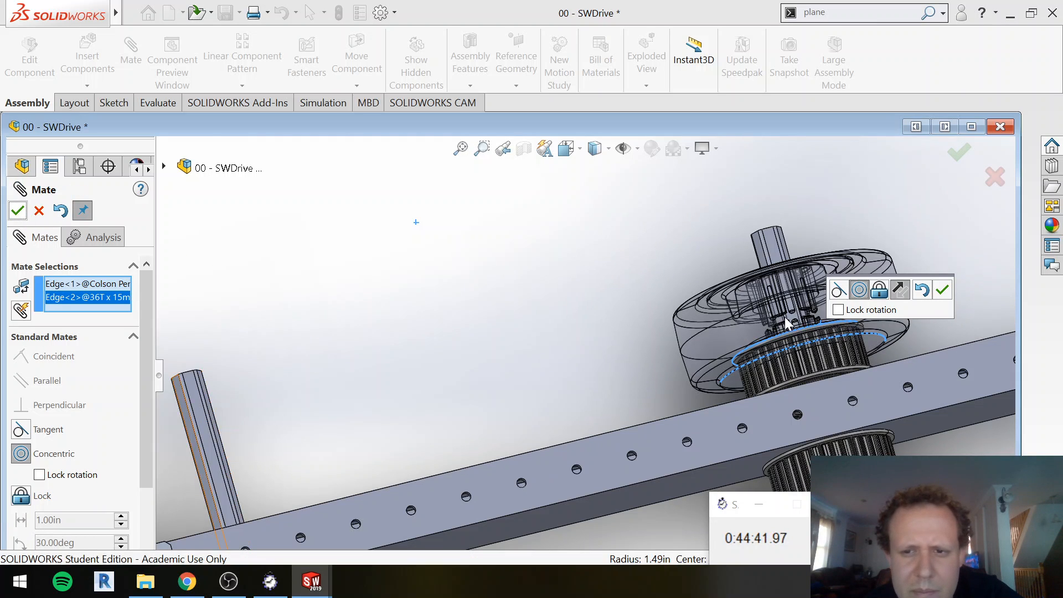
{"action": "left_click_drag", "start_coordinate": [833, 270], "coordinate": [802, 134]}
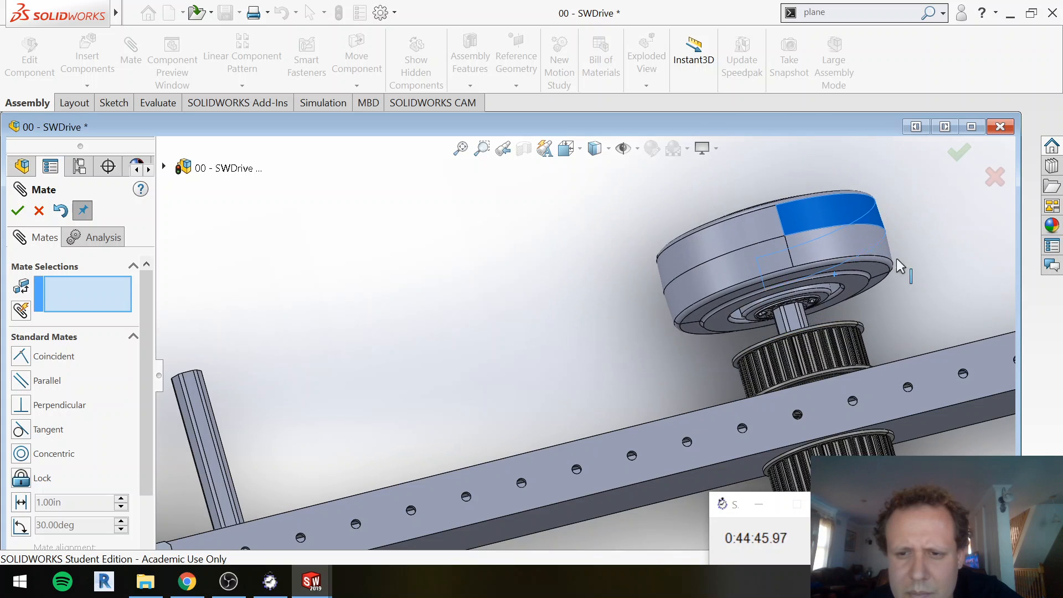
Step: Add a 0.125 in distance mate between the Colson wheel's inner hub face and the middle outer 36T pulley's hub face, and finish mating
{"action": "left_click", "coordinate": [914, 314]}
{"action": "scroll", "coordinate": [819, 304], "scroll_direction": "down", "scroll_amount": 3}
{"action": "scroll", "coordinate": [792, 309], "scroll_direction": "down", "scroll_amount": 3}
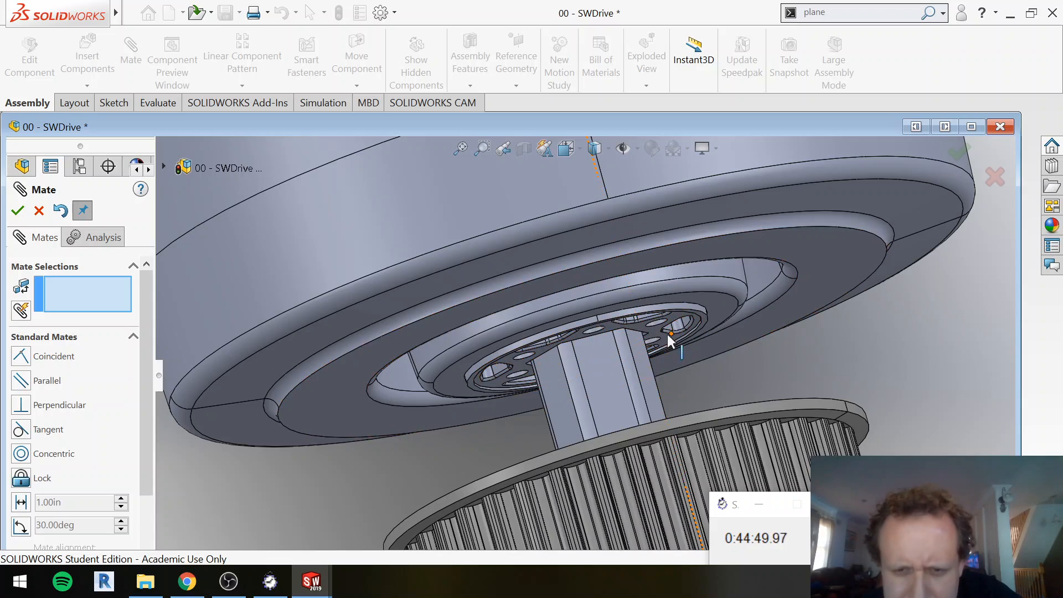
{"action": "left_click", "coordinate": [672, 356]}
{"action": "mouse_move", "coordinate": [684, 381]}
{"action": "middle_mouse_down"}
{"action": "mouse_move", "coordinate": [692, 373]}
{"action": "mouse_move", "coordinate": [721, 436]}
{"action": "mouse_move", "coordinate": [465, 519]}
{"action": "middle_mouse_up"}
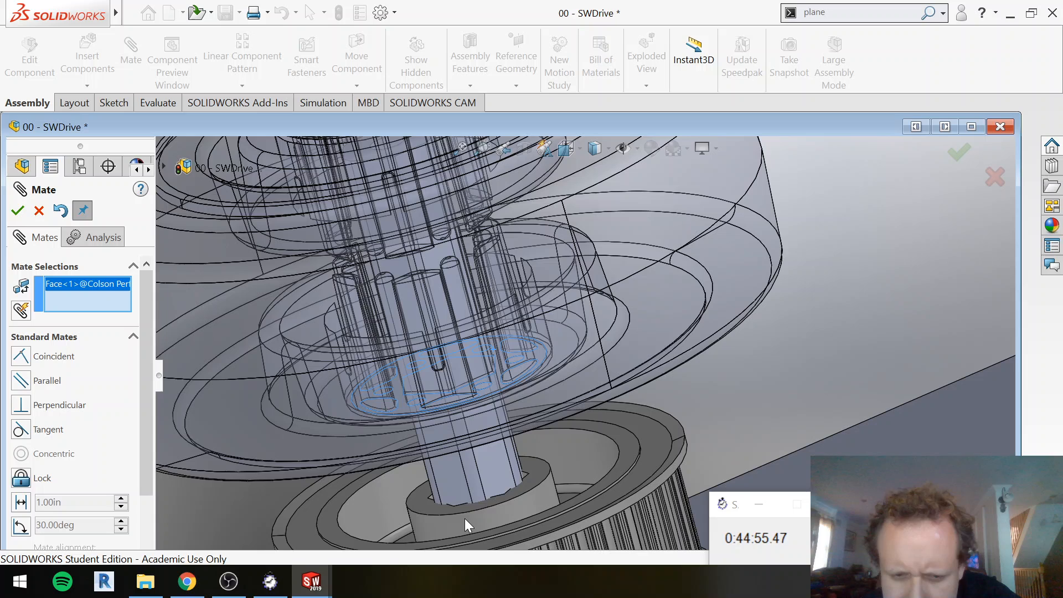
{"action": "left_click", "coordinate": [534, 467]}
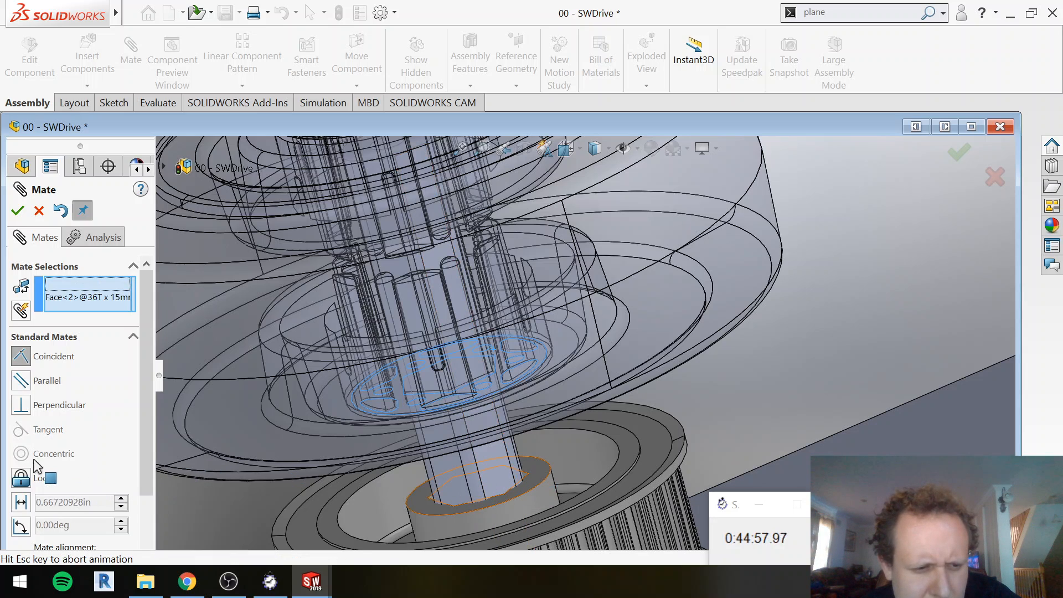
{"action": "left_click", "coordinate": [19, 505]}
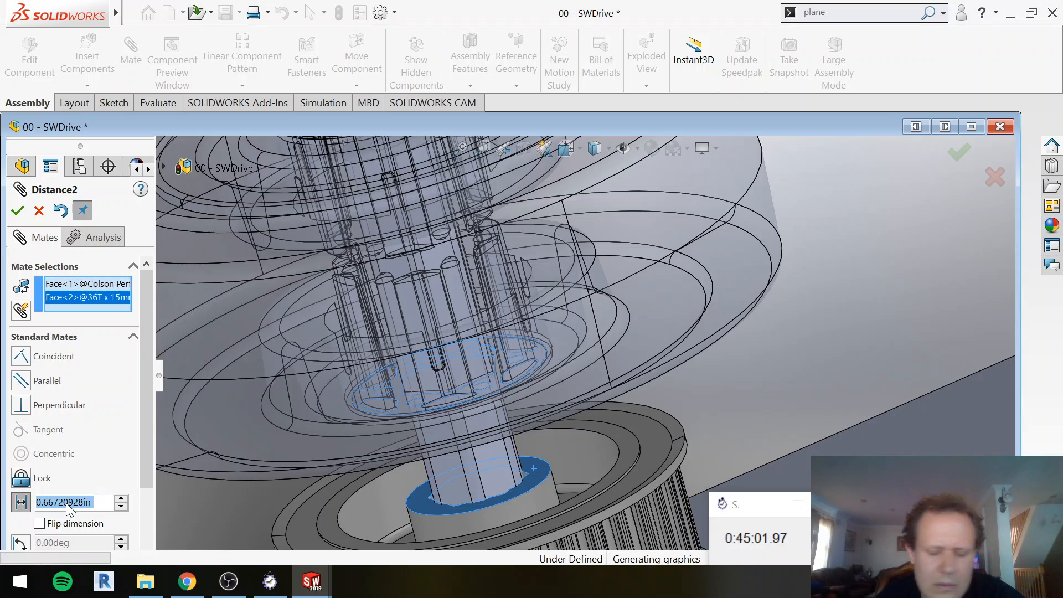
{"action": "type", "text": "."}
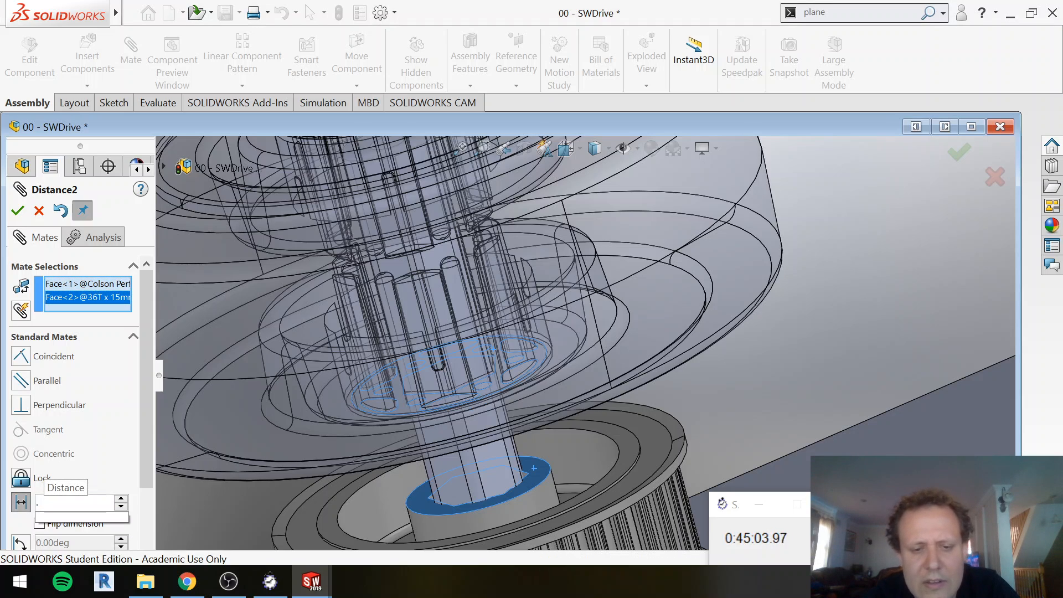
{"action": "type", "text": "125in"}
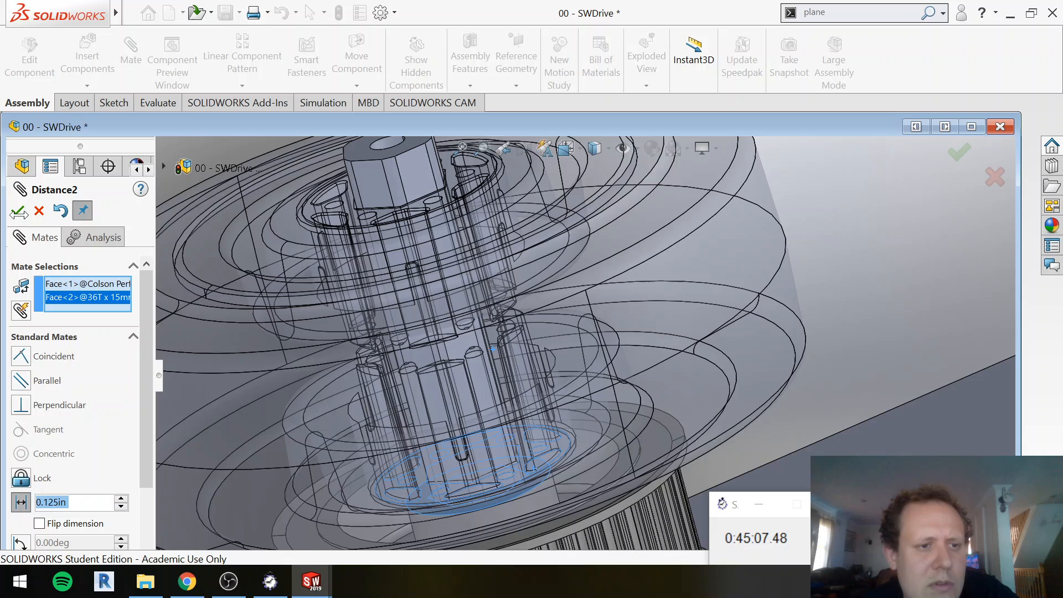
{"action": "left_click", "coordinate": [18, 215]}
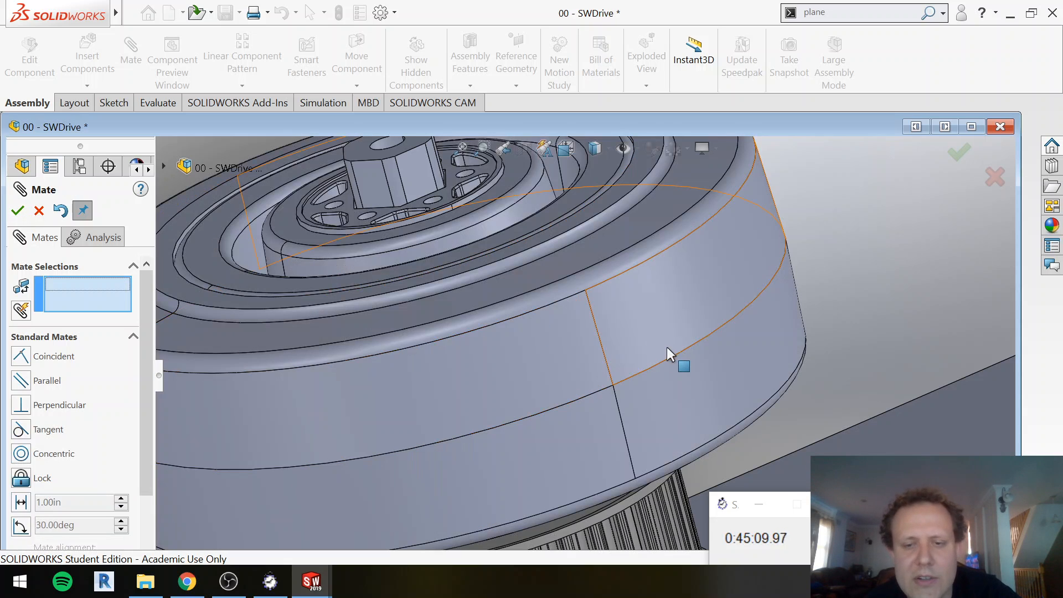
{"action": "scroll", "coordinate": [668, 347], "scroll_direction": "up", "scroll_amount": 5}
{"action": "scroll", "coordinate": [722, 350], "scroll_direction": "up", "scroll_amount": 5}
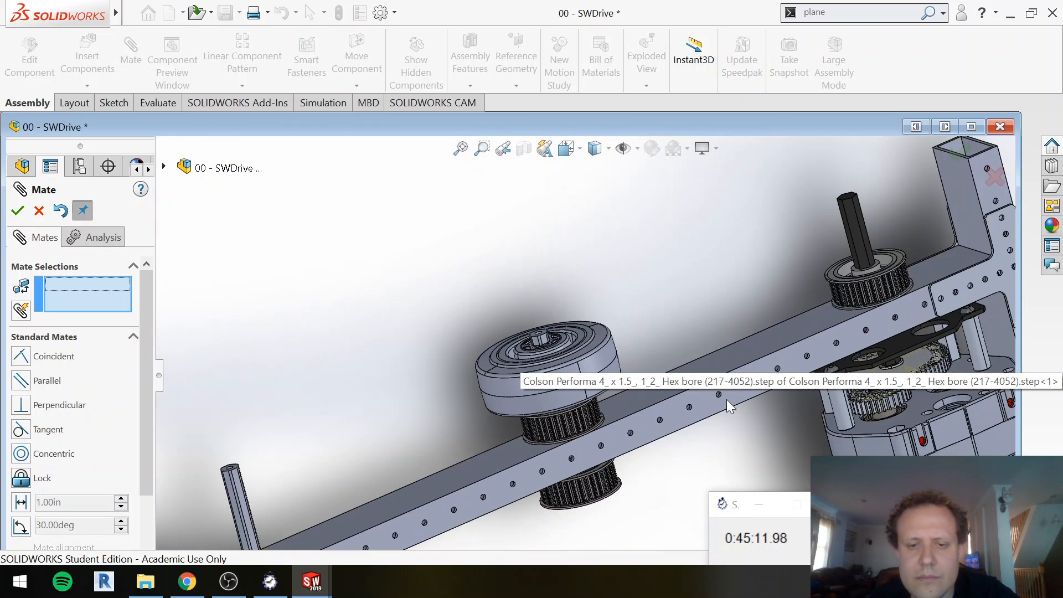
{"action": "middle_click_drag", "start_coordinate": [726, 427], "coordinate": [704, 389]}
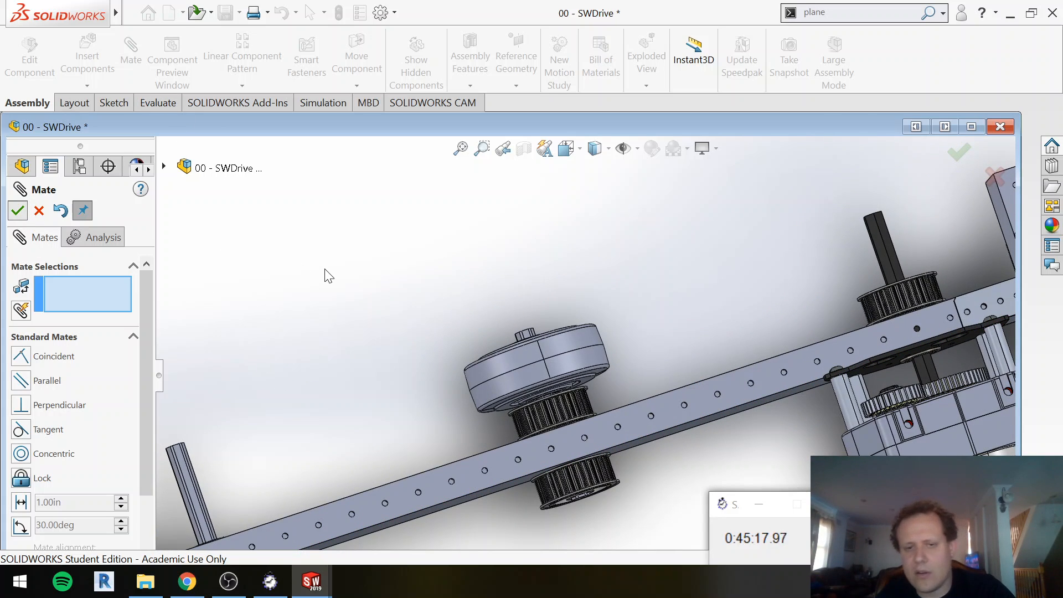
{"action": "key", "text": "Escape"}
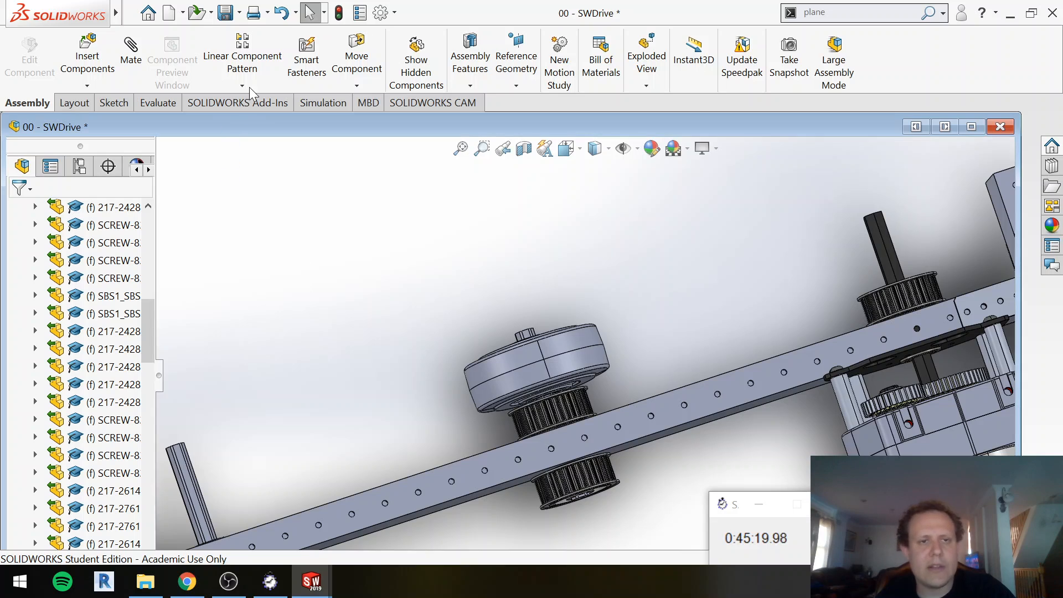
Step: Mirror the Colson Performa wheel about PLANE1 to the opposite side rail
{"action": "left_click", "coordinate": [254, 87]}
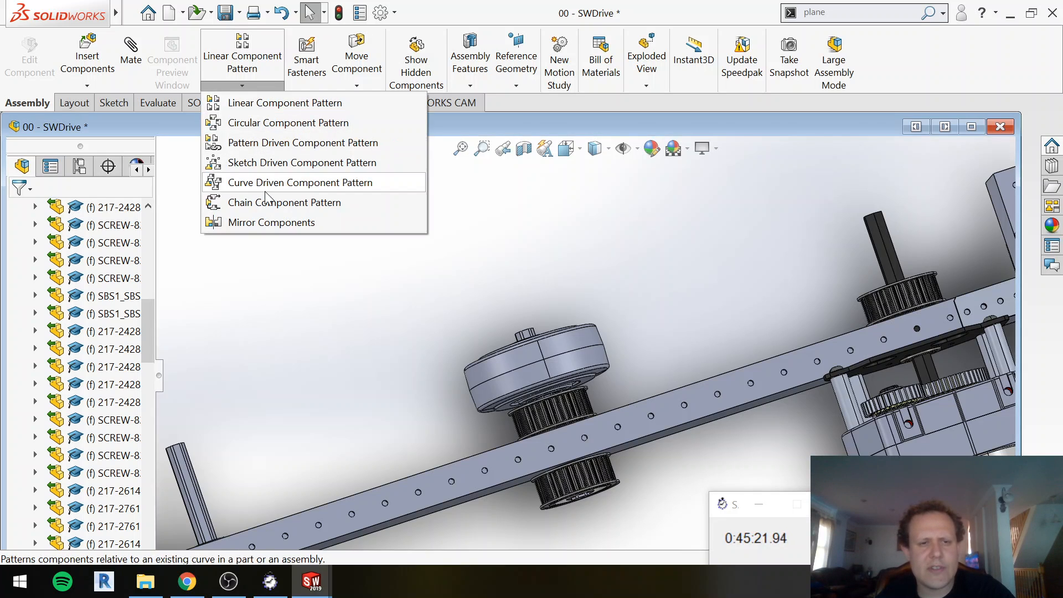
{"action": "left_click", "coordinate": [269, 221]}
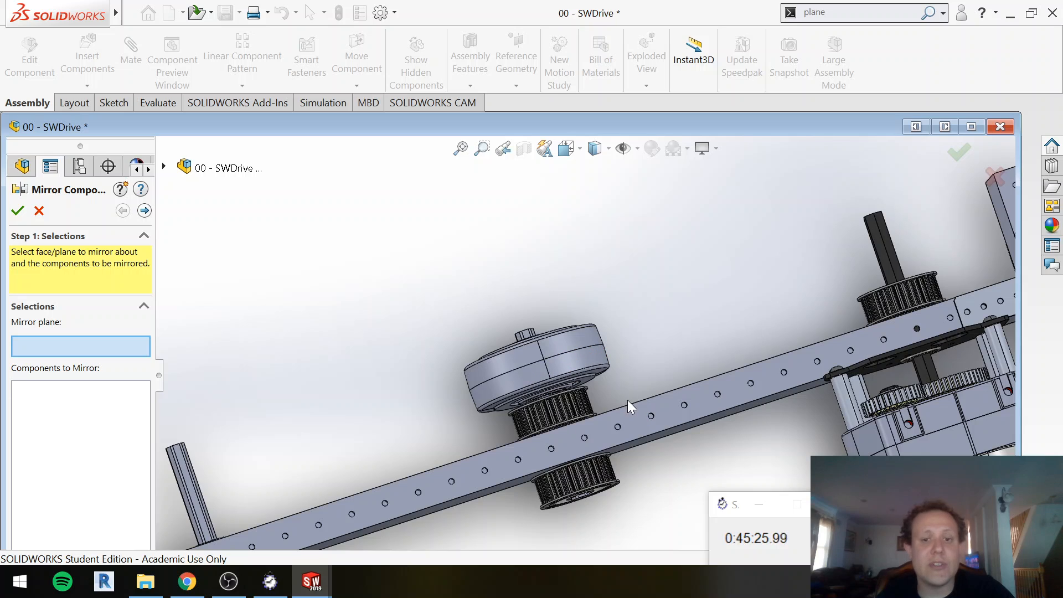
{"action": "left_click", "coordinate": [103, 399]}
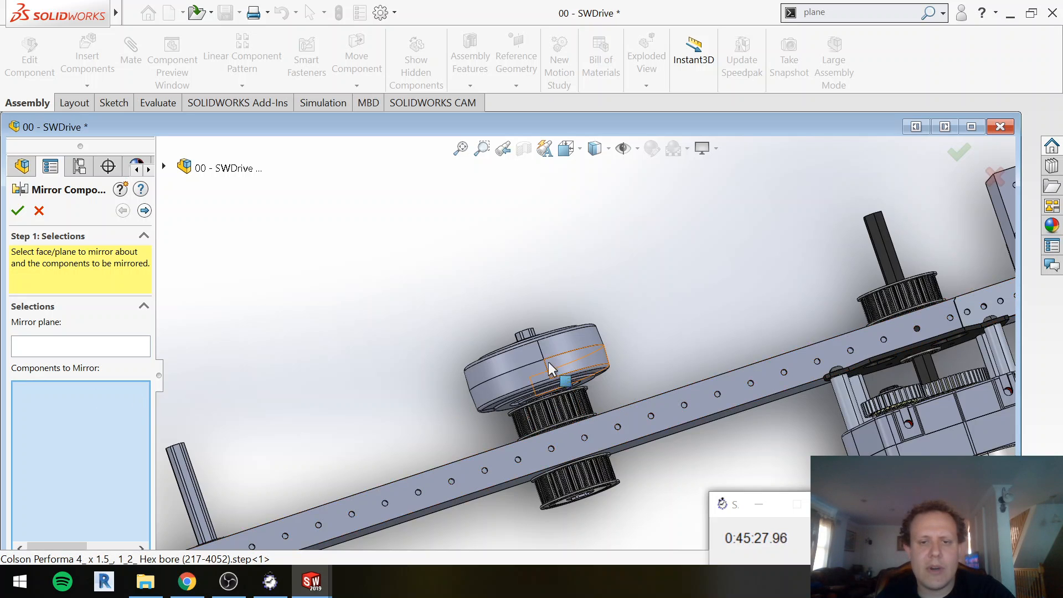
{"action": "left_click", "coordinate": [572, 369]}
{"action": "left_click", "coordinate": [78, 350]}
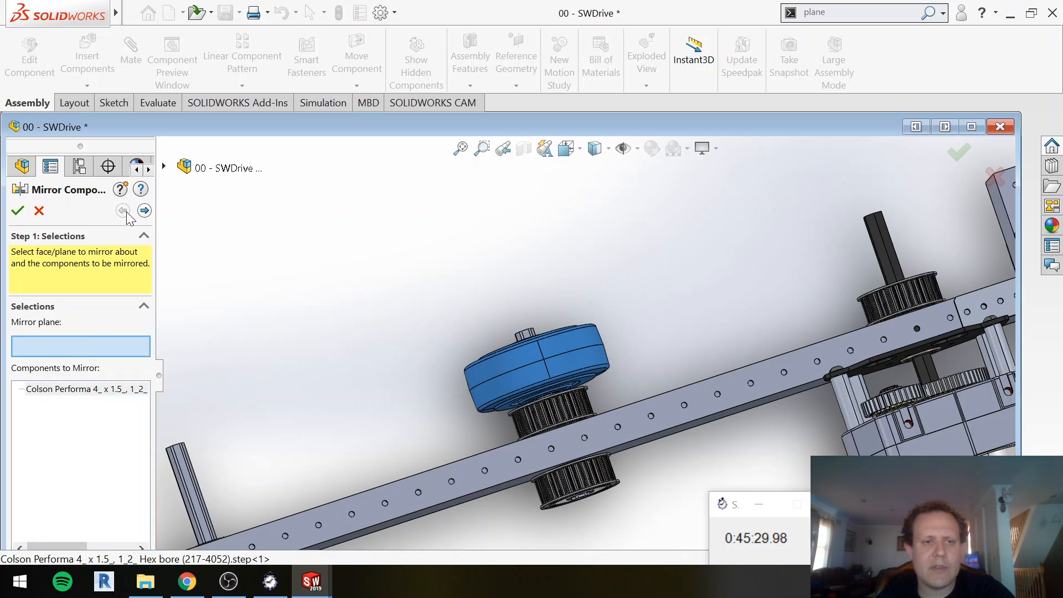
{"action": "left_click", "coordinate": [164, 166]}
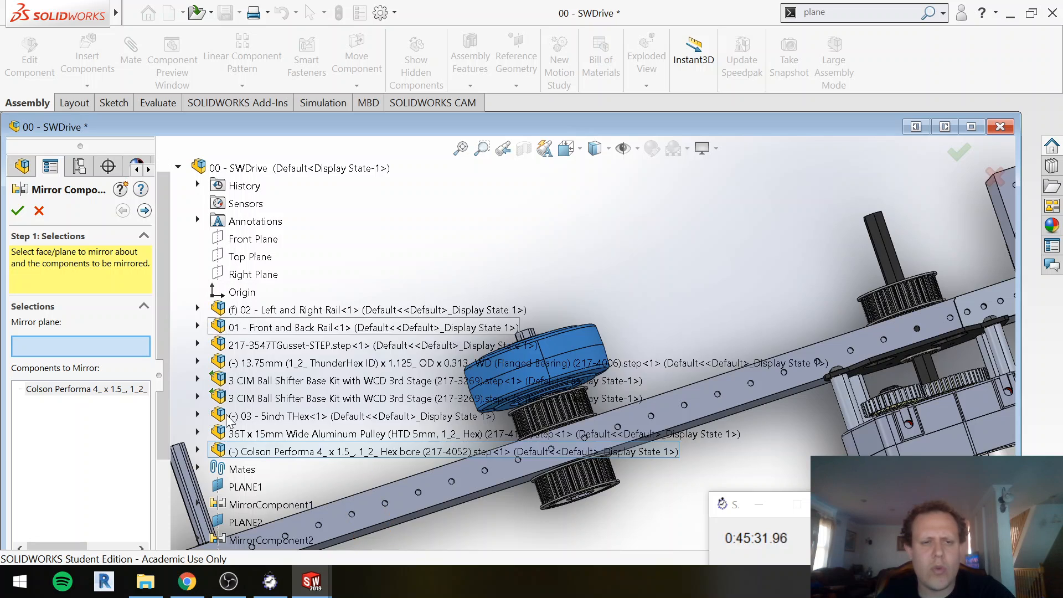
{"action": "left_click", "coordinate": [246, 487]}
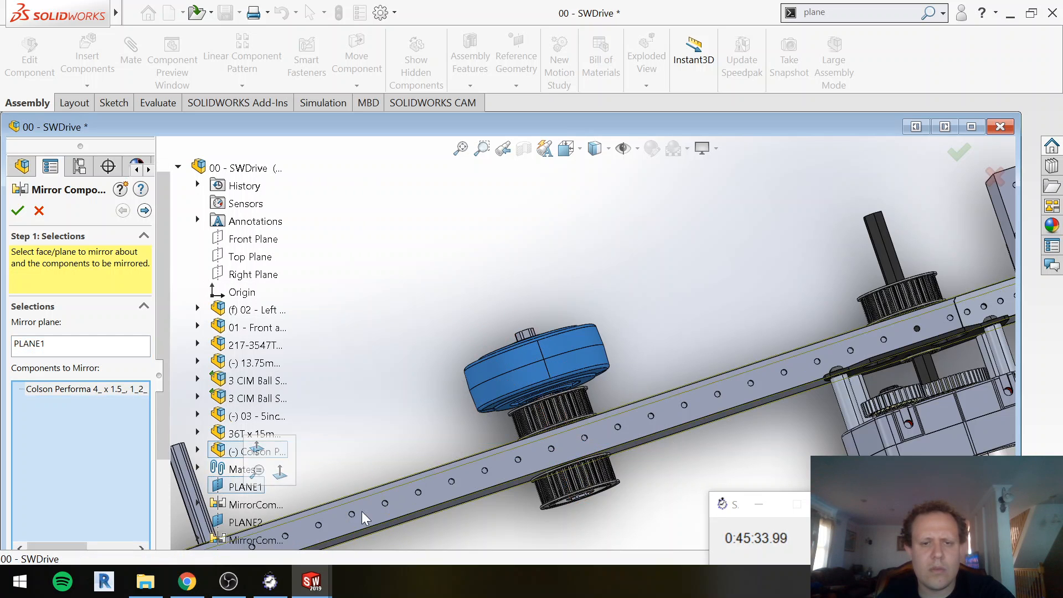
{"action": "scroll", "coordinate": [539, 517], "scroll_direction": "down", "scroll_amount": 4}
{"action": "scroll", "coordinate": [539, 517], "scroll_direction": "up", "scroll_amount": 5}
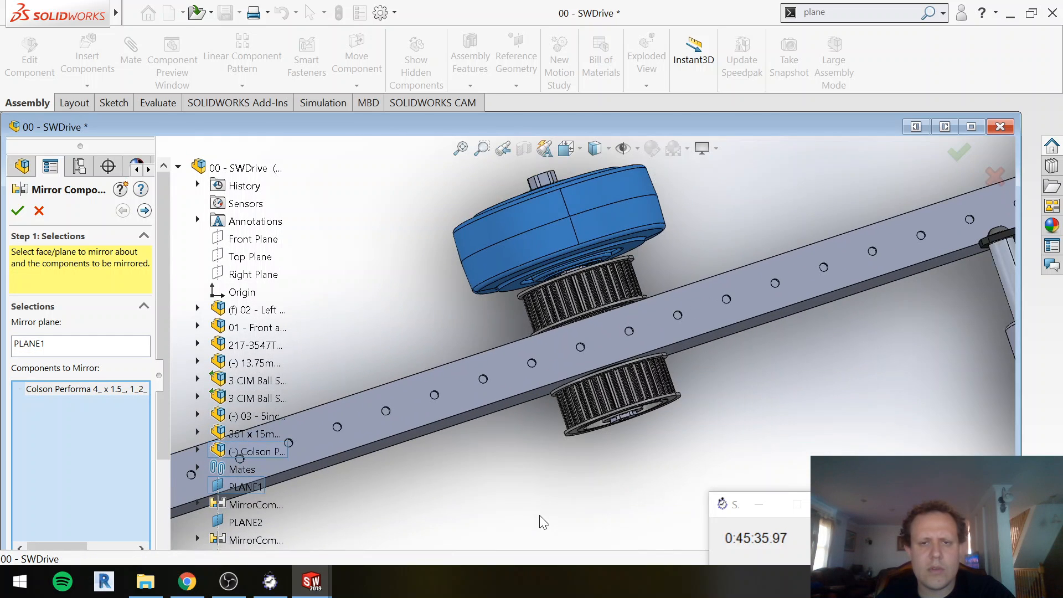
{"action": "scroll", "coordinate": [557, 521], "scroll_direction": "up", "scroll_amount": 8}
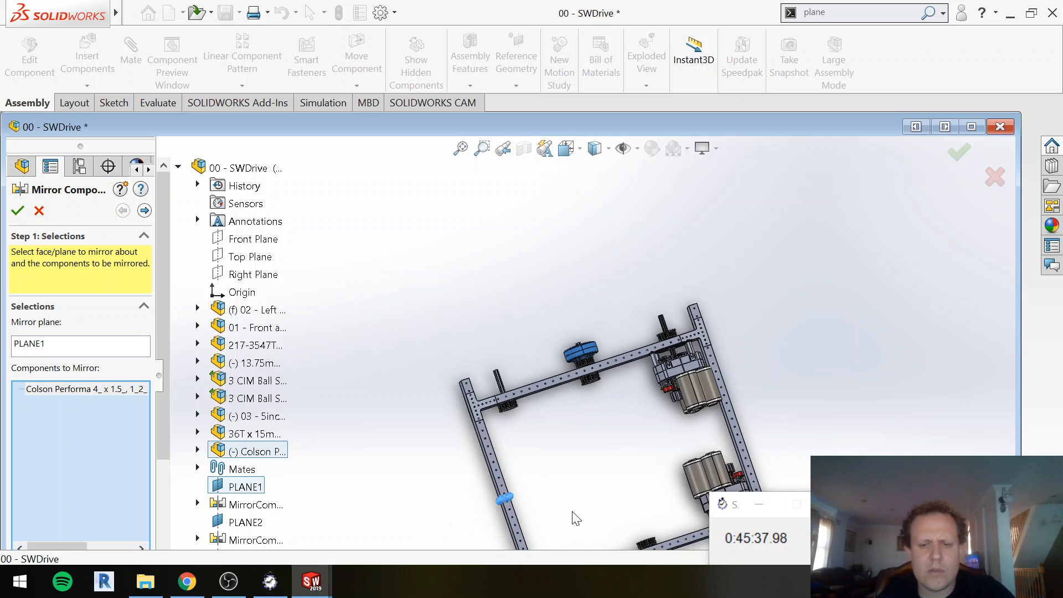
{"action": "left_click", "coordinate": [19, 214]}
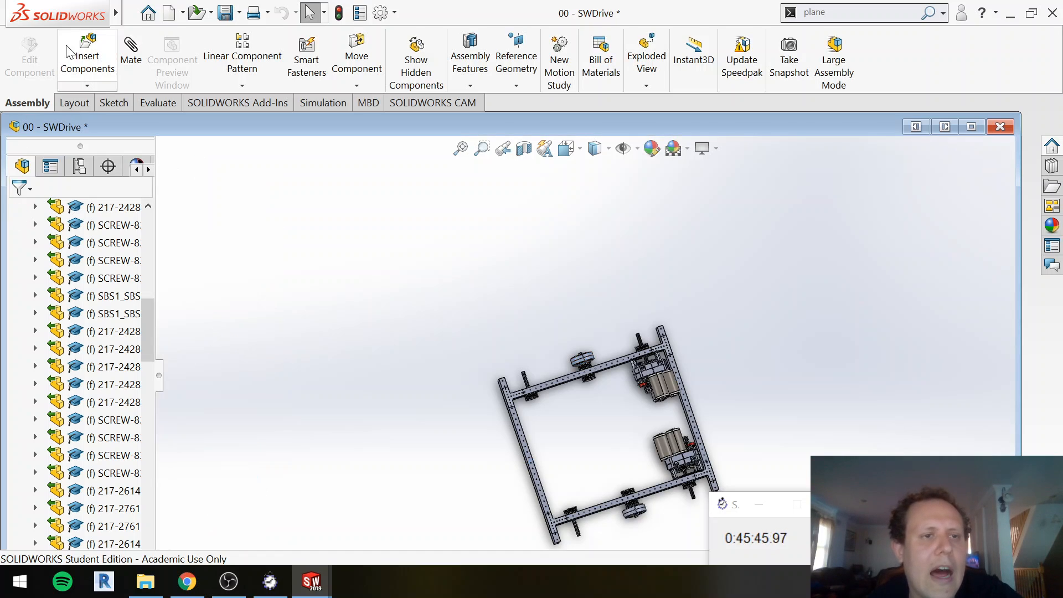
Step: Open the 4_ Omni-Directional Wheel v2 (276-6194) STEP file from the Drivetrain STEP files folder in SOLIDWORKS
{"action": "left_click", "coordinate": [78, 55]}
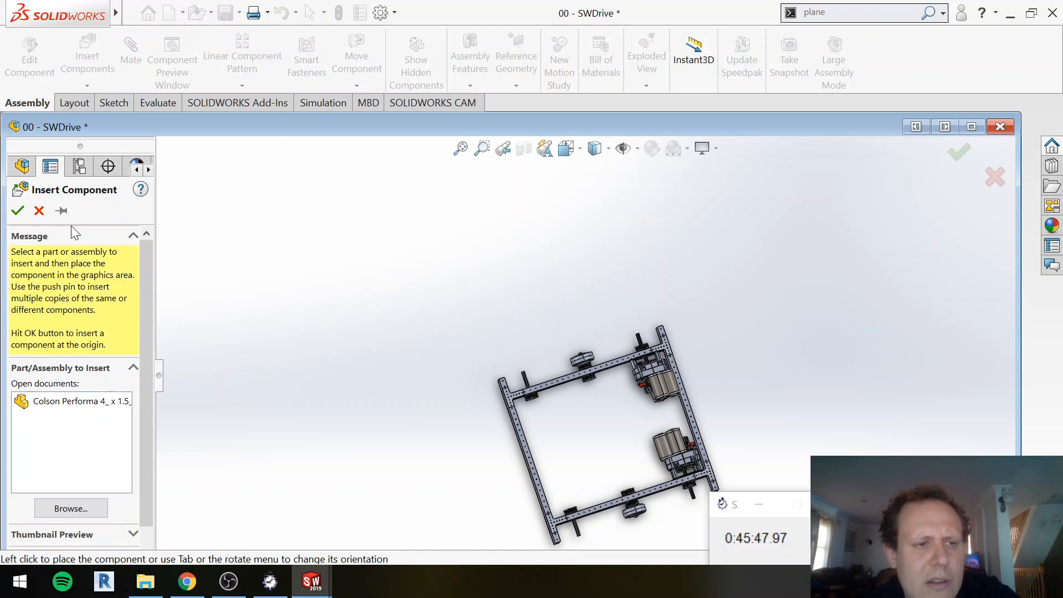
{"action": "left_click", "coordinate": [39, 211]}
{"action": "left_click", "coordinate": [145, 581]}
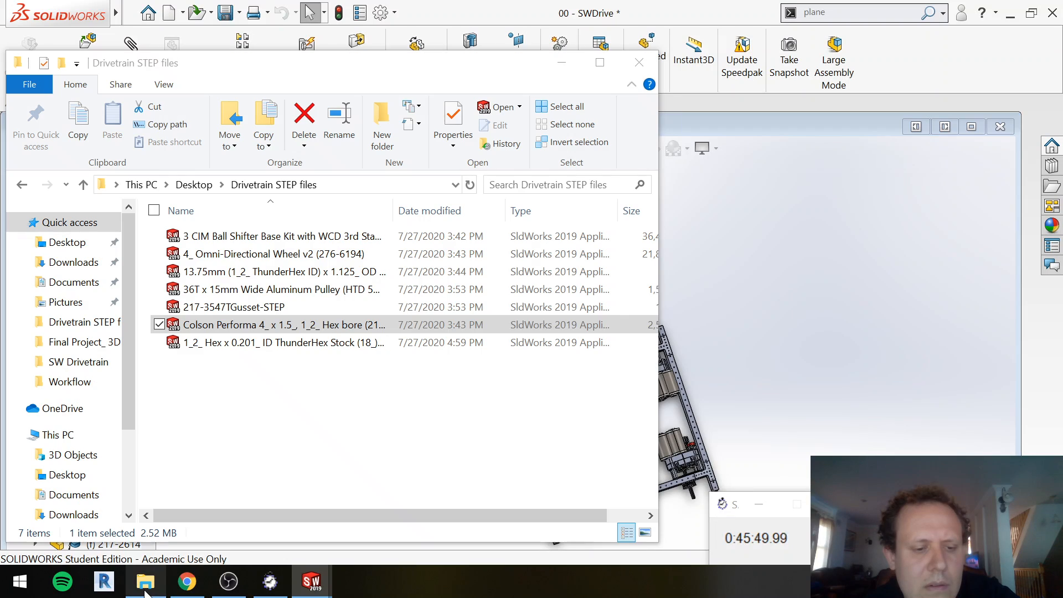
{"action": "left_click", "coordinate": [263, 410]}
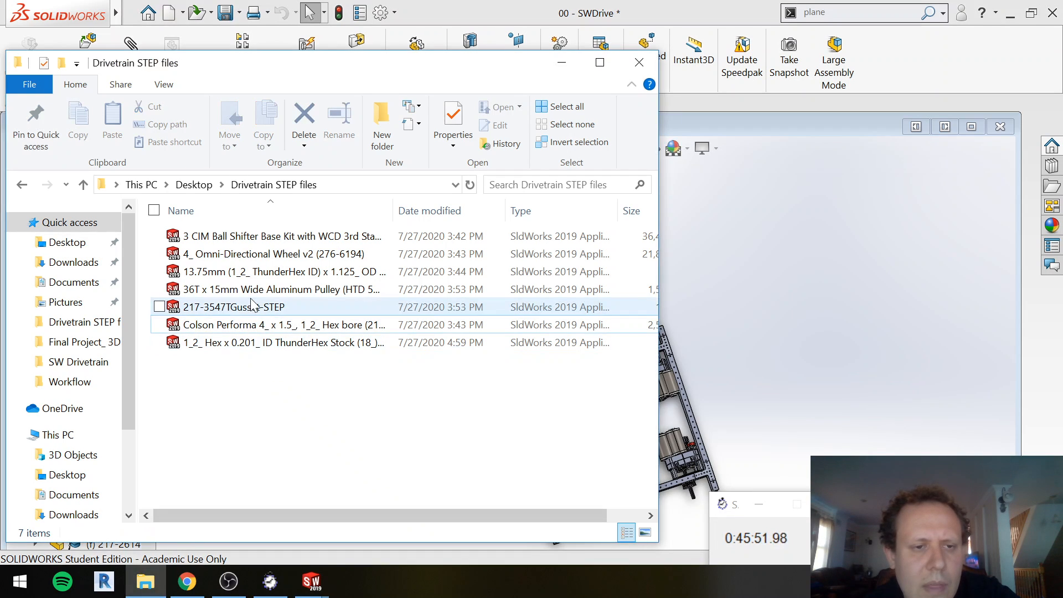
{"action": "left_click", "coordinate": [275, 258]}
{"action": "left_click_drag", "start_coordinate": [275, 259], "coordinate": [745, 311]}
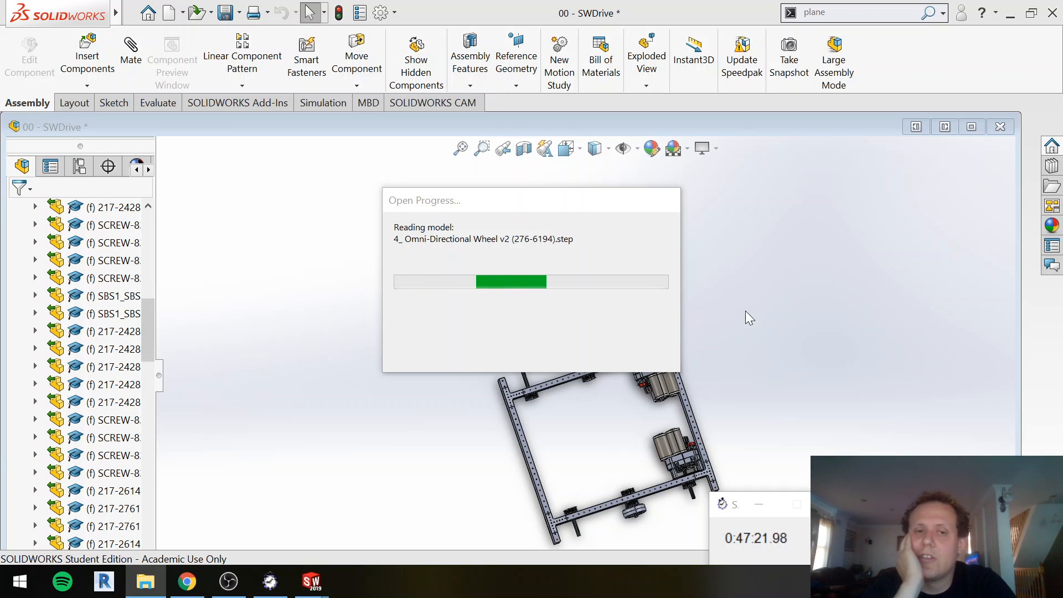
{"action": "left_click", "coordinate": [542, 296]}
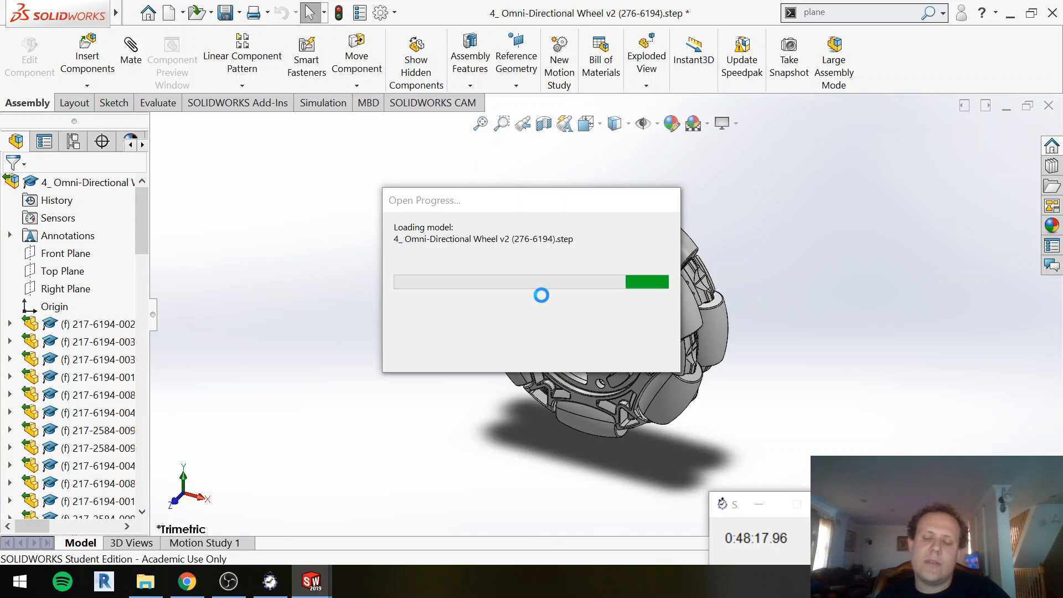
{"action": "left_click", "coordinate": [542, 295]}
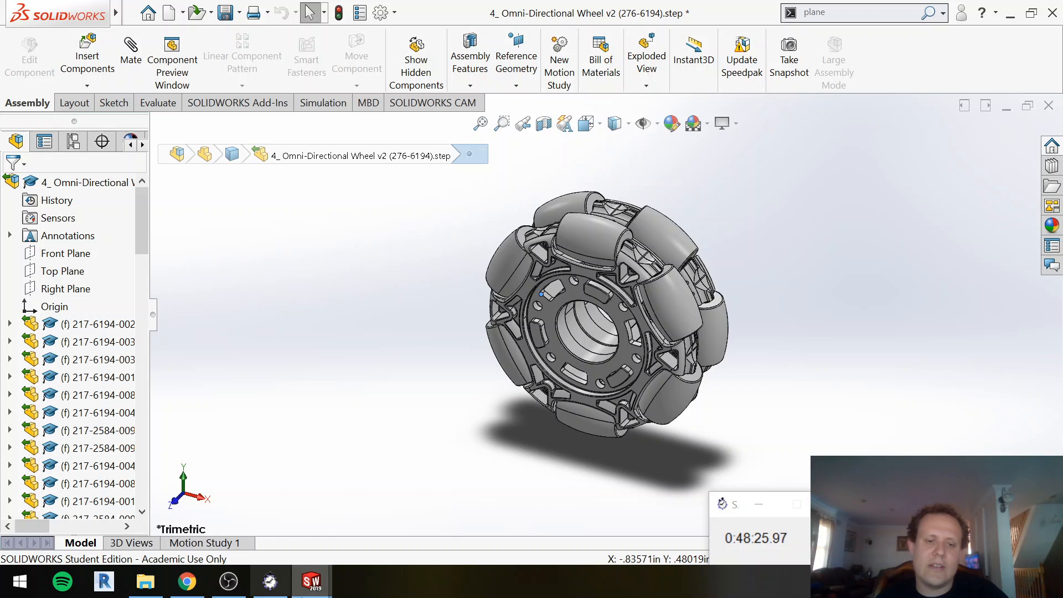
Step: Minimize the omni wheel document and save the SWDrive assembly together with its modified Colson wheel part
{"action": "mouse_move", "coordinate": [311, 582]}
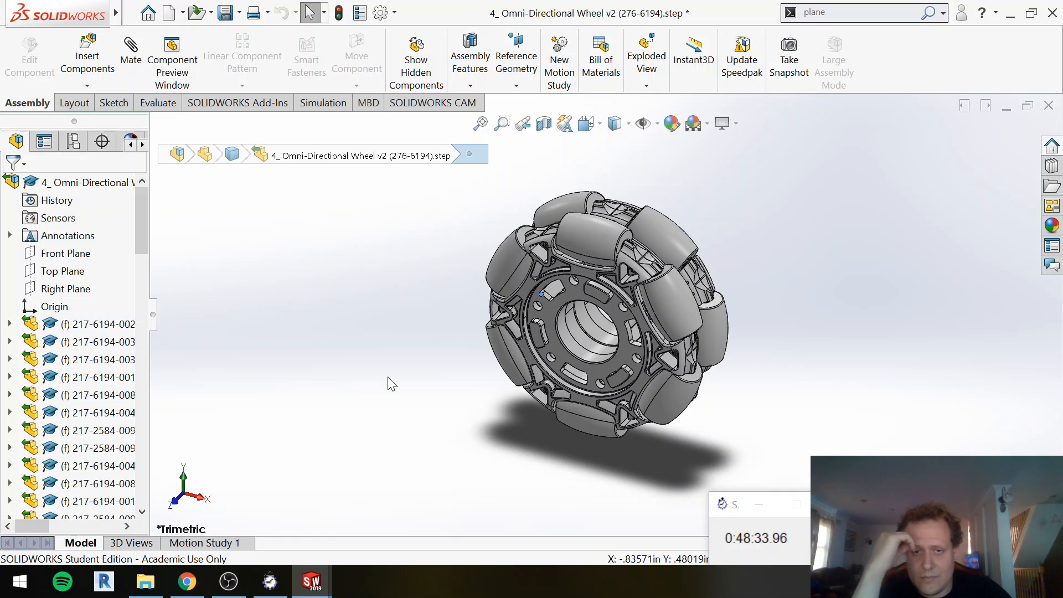
{"action": "left_click", "coordinate": [1006, 107]}
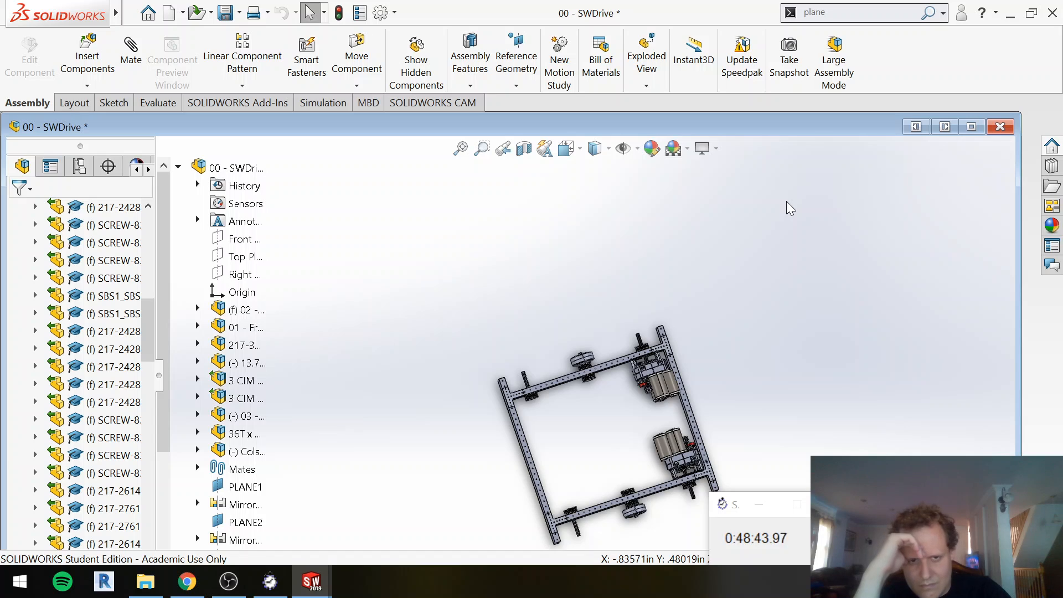
{"action": "key", "text": "ctrl+s"}
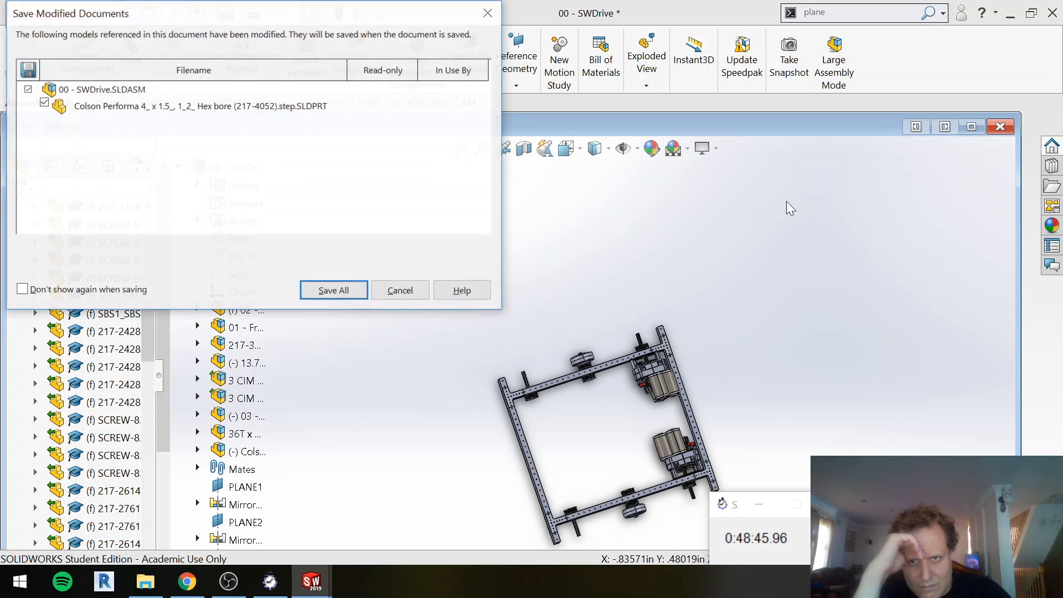
{"action": "key", "text": "Return"}
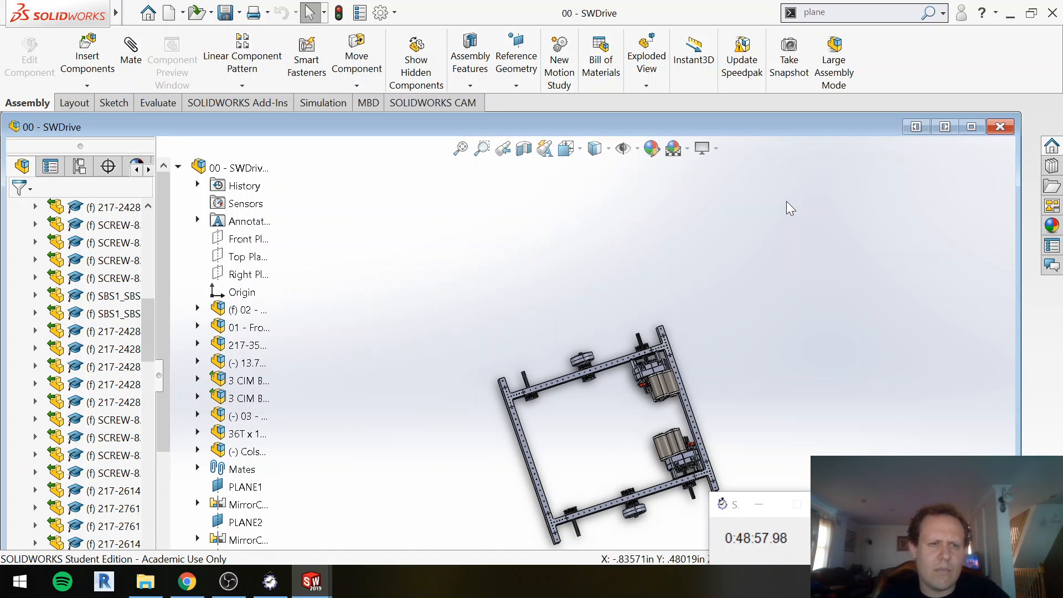
Step: Insert the 4_ Omni-Directional Wheel into the assembly, placing it outside the side rail near the bare end hex shaft
{"action": "left_click", "coordinate": [86, 62]}
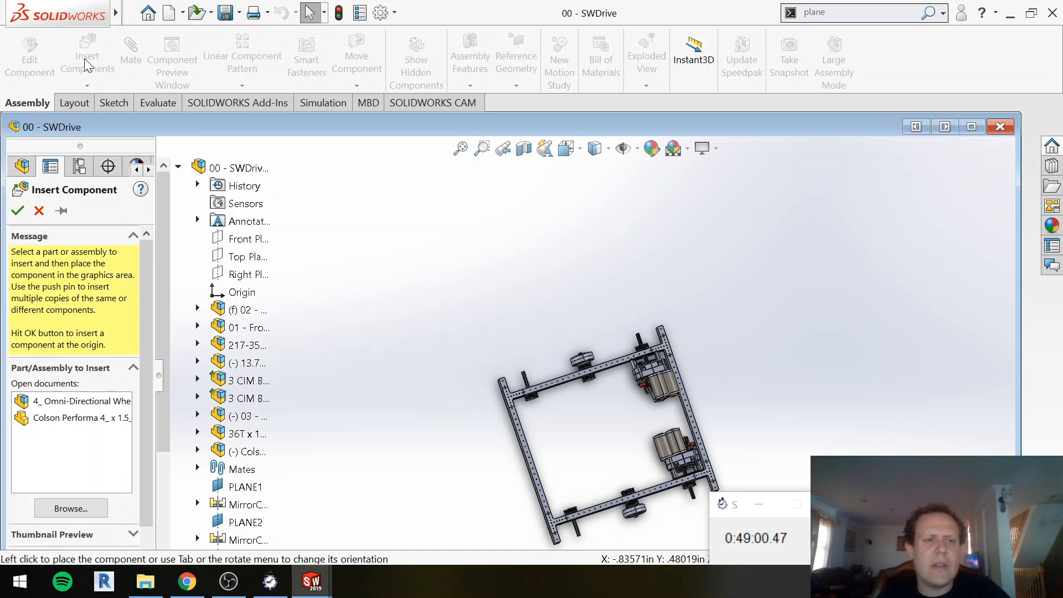
{"action": "left_click", "coordinate": [84, 402]}
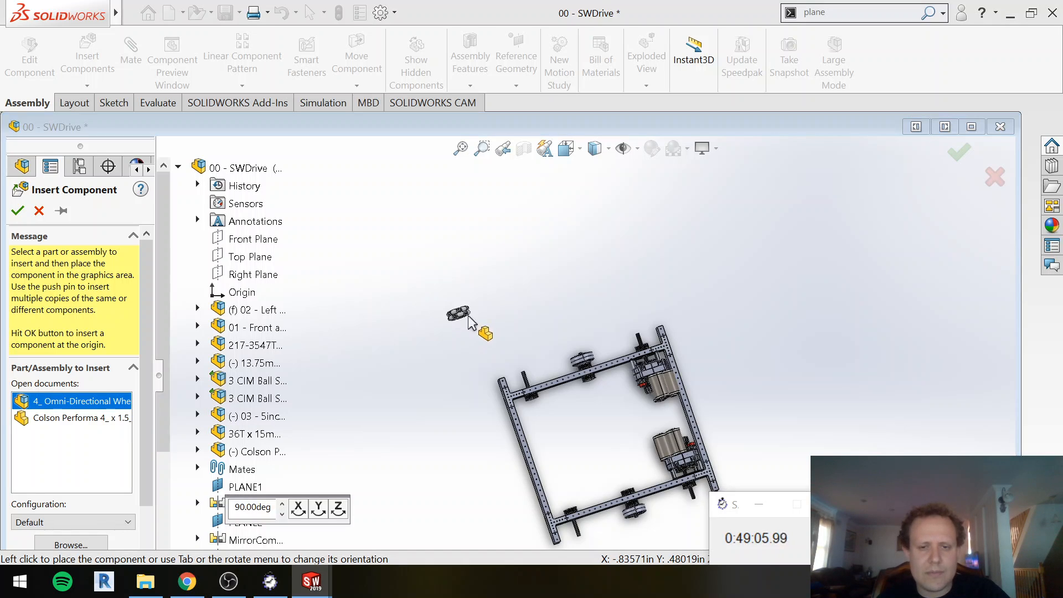
{"action": "left_click", "coordinate": [499, 336]}
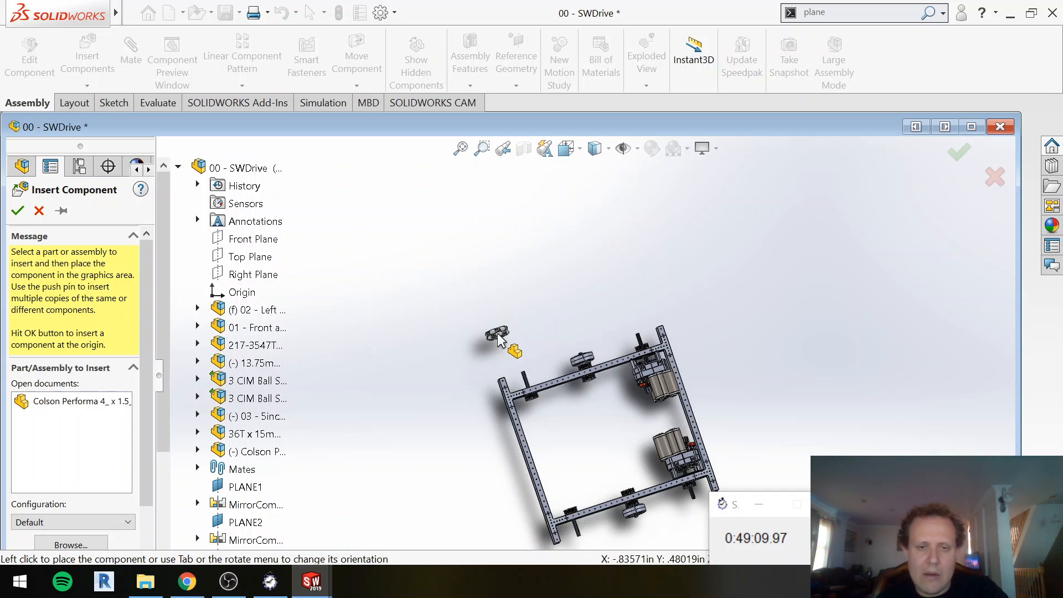
{"action": "key", "text": "Escape"}
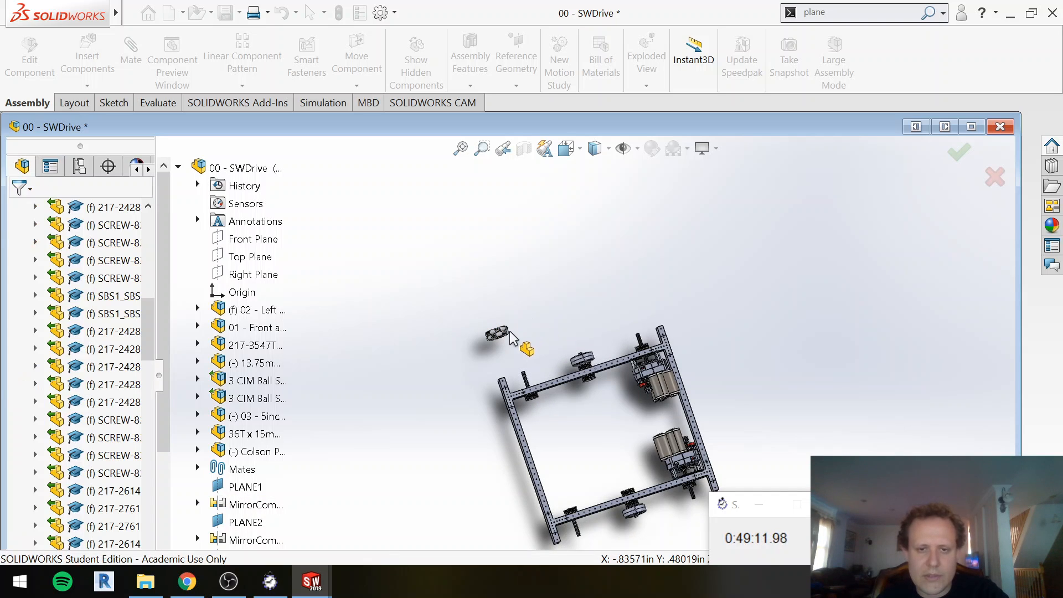
{"action": "scroll", "coordinate": [508, 336], "scroll_direction": "down", "scroll_amount": 4}
{"action": "scroll", "coordinate": [509, 337], "scroll_direction": "down", "scroll_amount": 4}
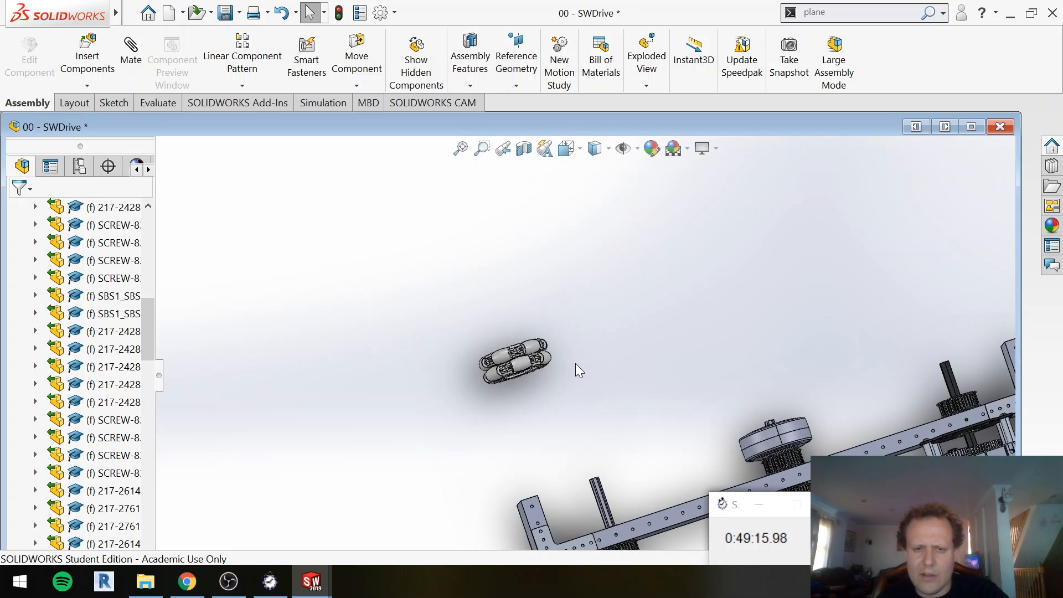
{"action": "middle_click_drag", "start_coordinate": [579, 370], "coordinate": [631, 446]}
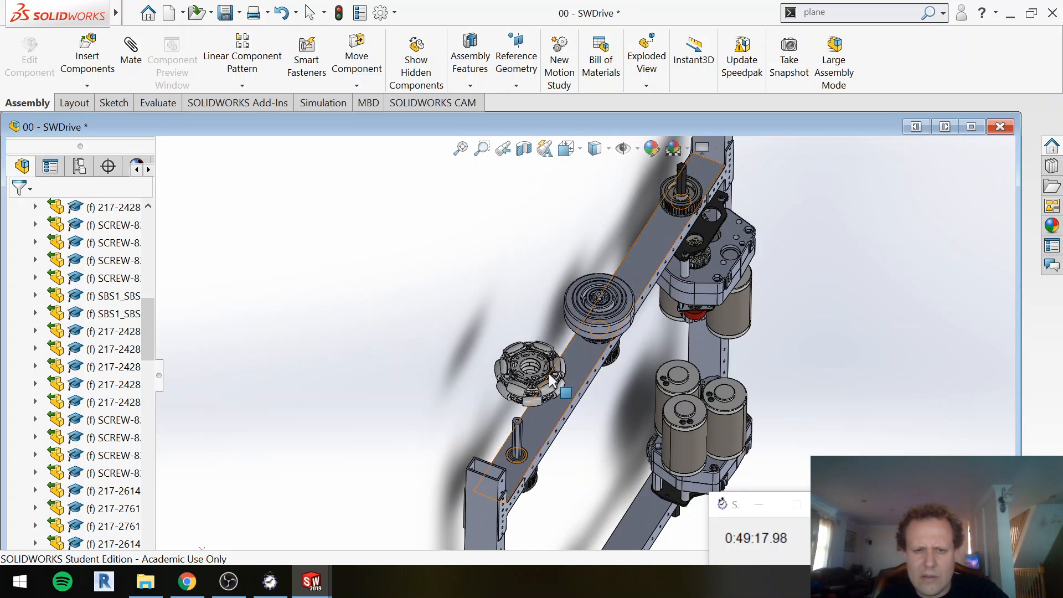
Step: Mate the omni wheel's bore edge concentric with the 36T pulley's circular edge on the hex shaft at the far end of the rail
{"action": "scroll", "coordinate": [543, 372], "scroll_direction": "down", "scroll_amount": 5}
{"action": "scroll", "coordinate": [543, 372], "scroll_direction": "down", "scroll_amount": 2}
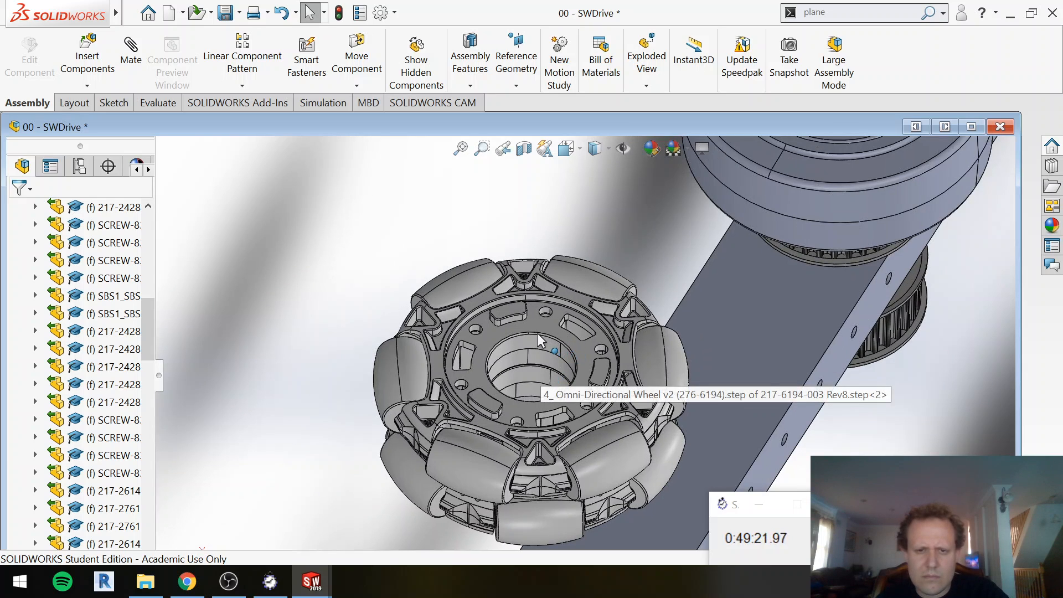
{"action": "key", "text": "m"}
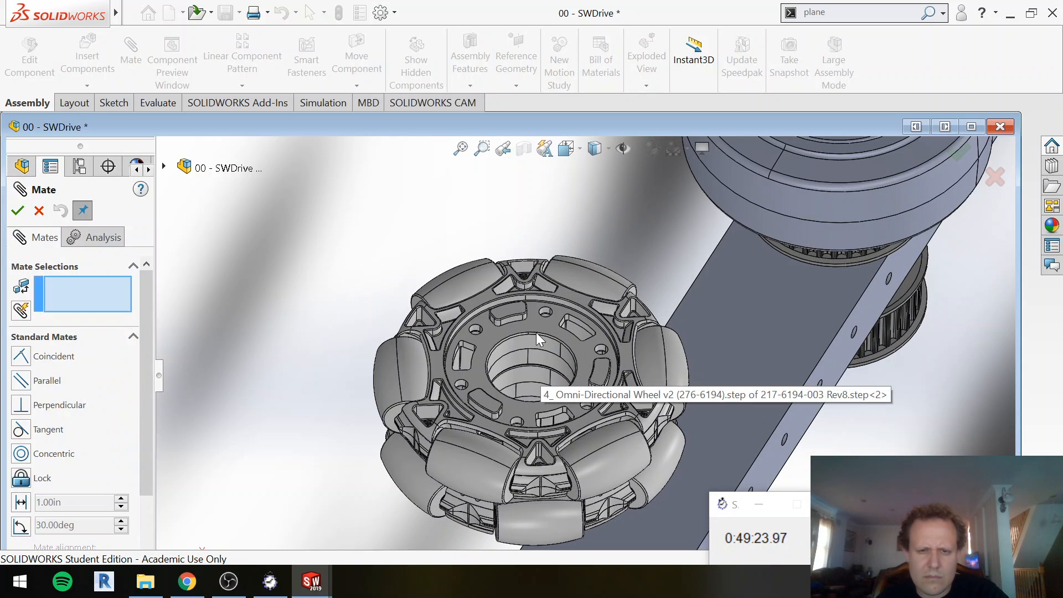
{"action": "left_click", "coordinate": [537, 333]}
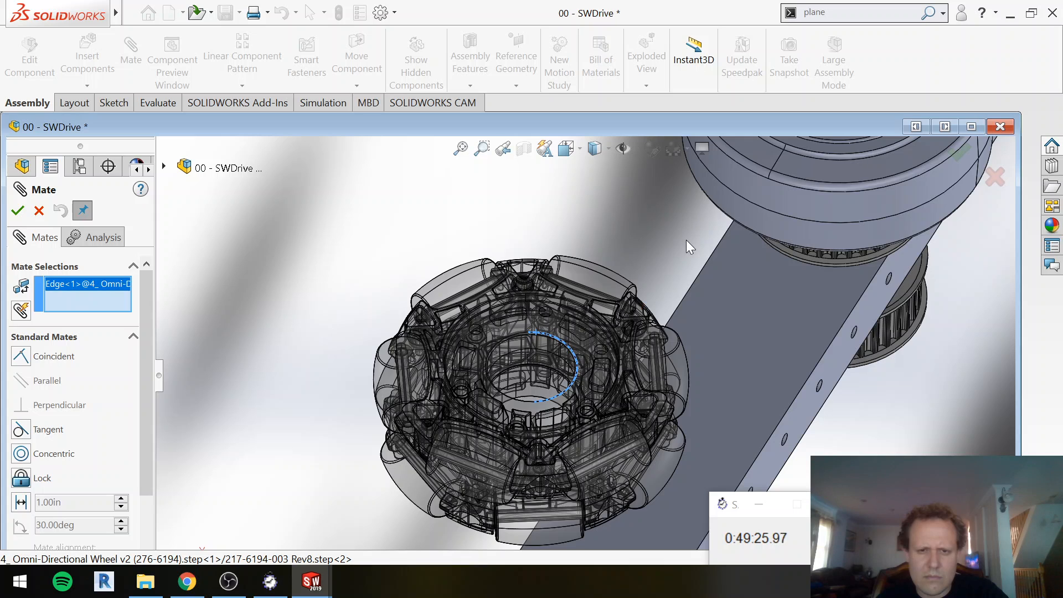
{"action": "scroll", "coordinate": [686, 241], "scroll_direction": "down", "scroll_amount": 2}
{"action": "scroll", "coordinate": [686, 240], "scroll_direction": "down", "scroll_amount": 1}
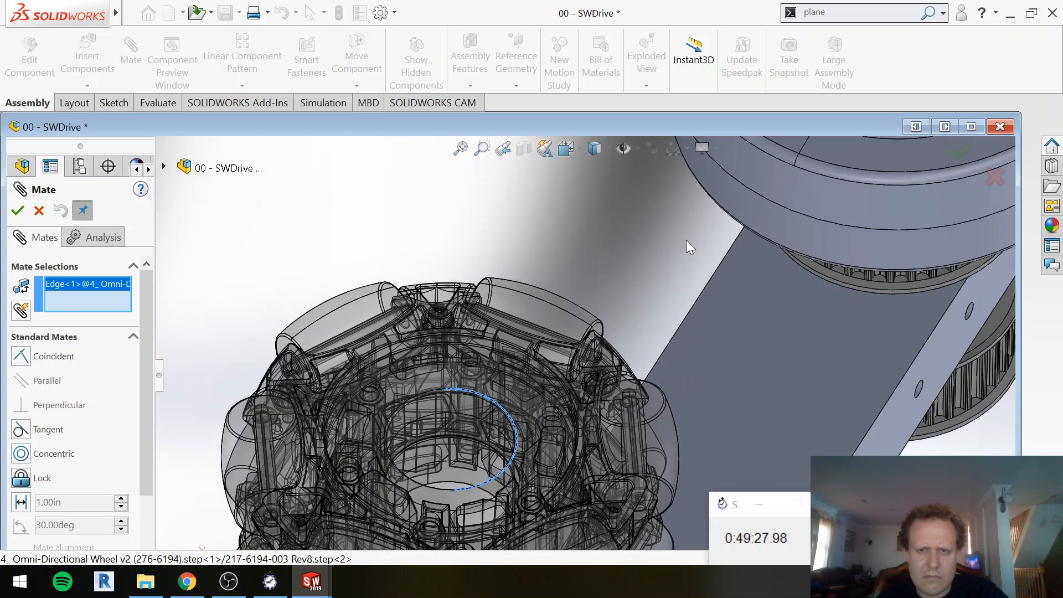
{"action": "scroll", "coordinate": [687, 244], "scroll_direction": "up", "scroll_amount": 1}
{"action": "scroll", "coordinate": [686, 247], "scroll_direction": "up", "scroll_amount": 1}
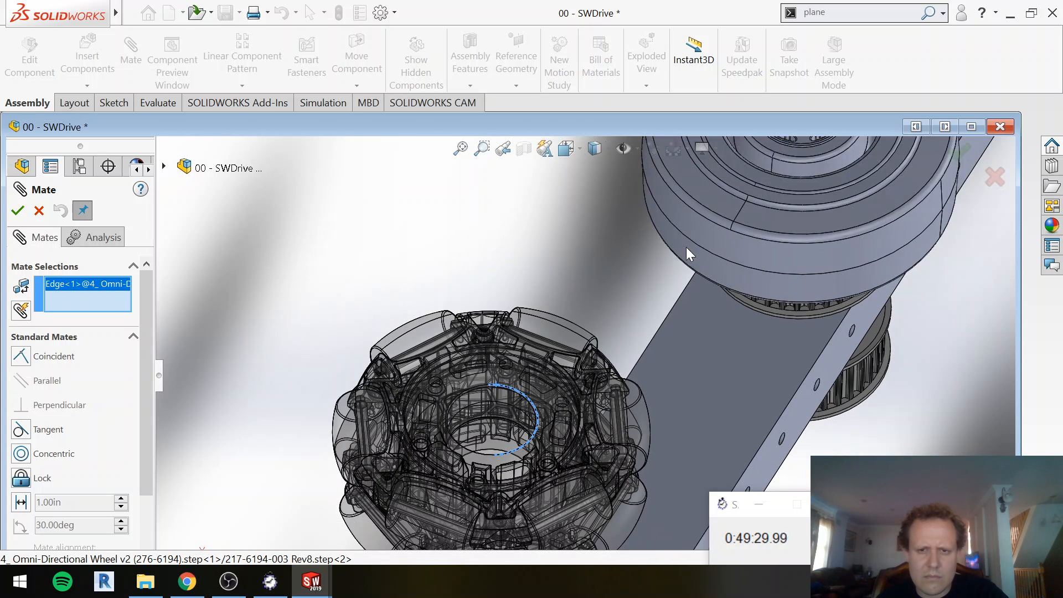
{"action": "scroll", "coordinate": [687, 247], "scroll_direction": "down", "scroll_amount": 1}
{"action": "scroll", "coordinate": [686, 247], "scroll_direction": "up", "scroll_amount": 1}
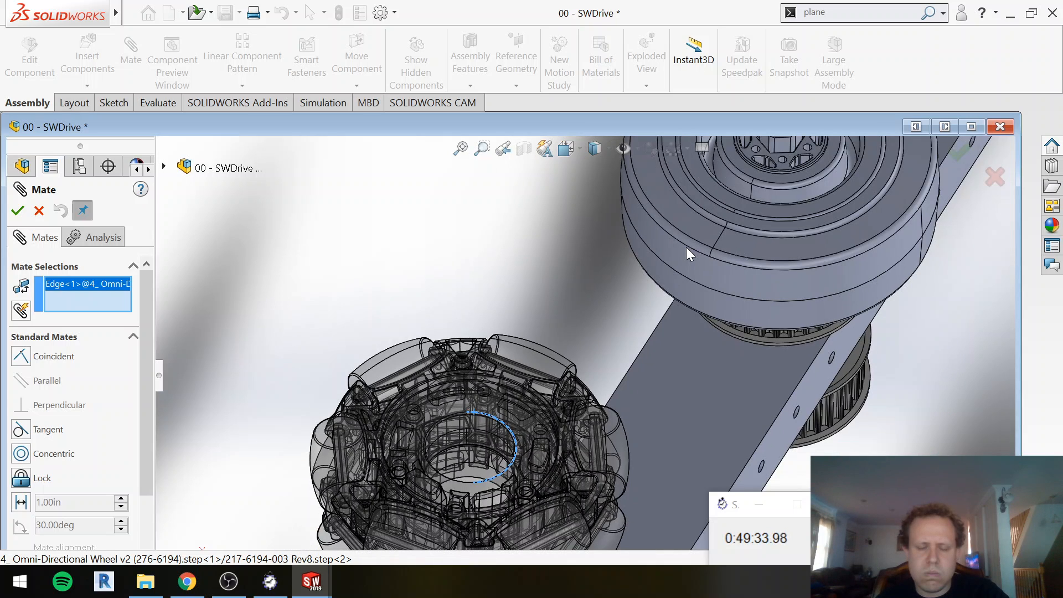
{"action": "scroll", "coordinate": [686, 247], "scroll_direction": "up", "scroll_amount": 2}
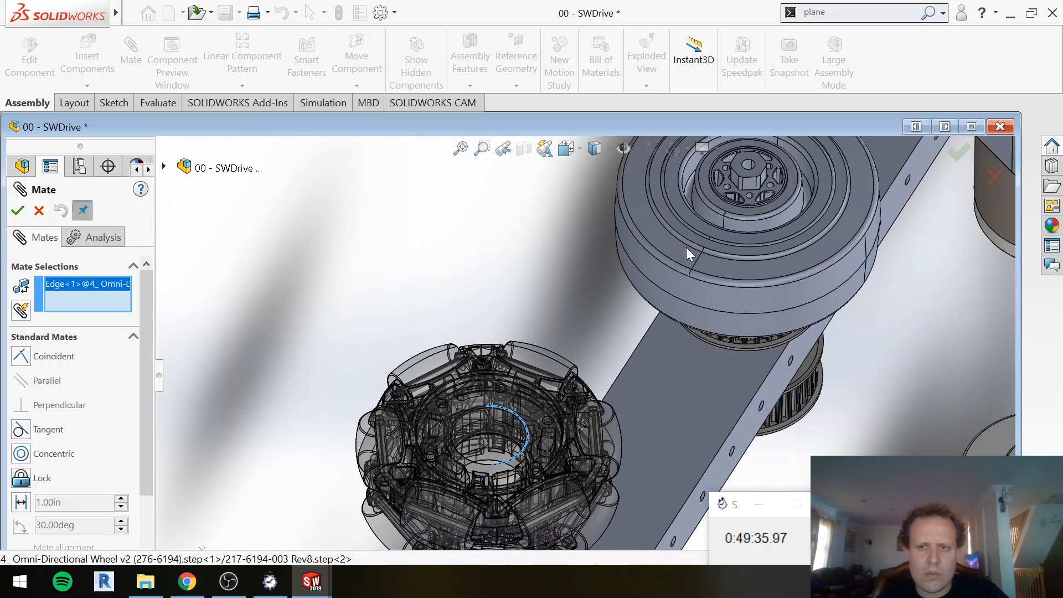
{"action": "scroll", "coordinate": [687, 247], "scroll_direction": "up", "scroll_amount": 1}
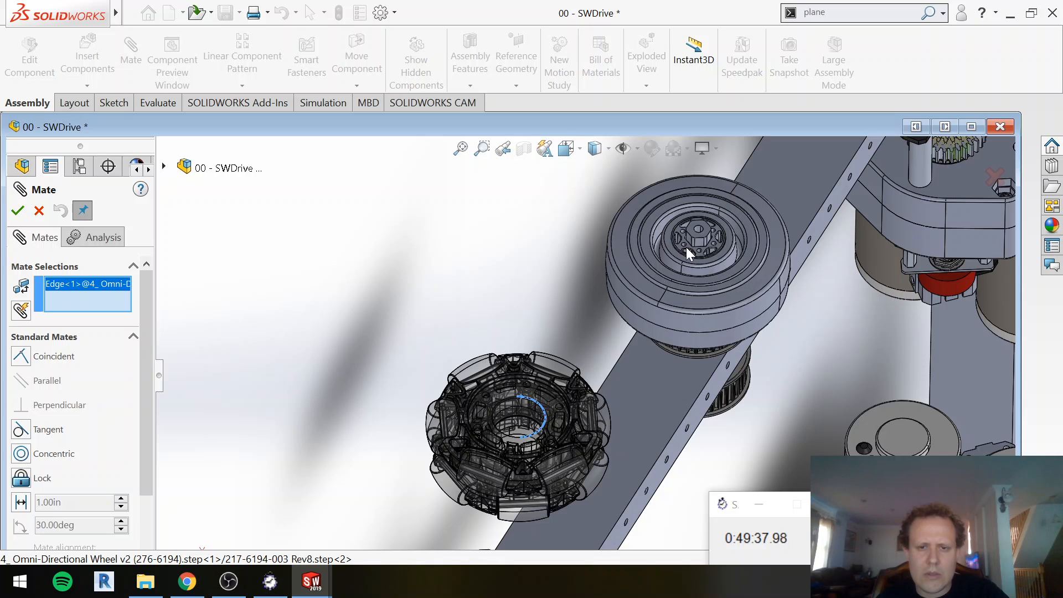
{"action": "scroll", "coordinate": [686, 247], "scroll_direction": "up", "scroll_amount": 1}
{"action": "scroll", "coordinate": [686, 247], "scroll_direction": "up", "scroll_amount": 1}
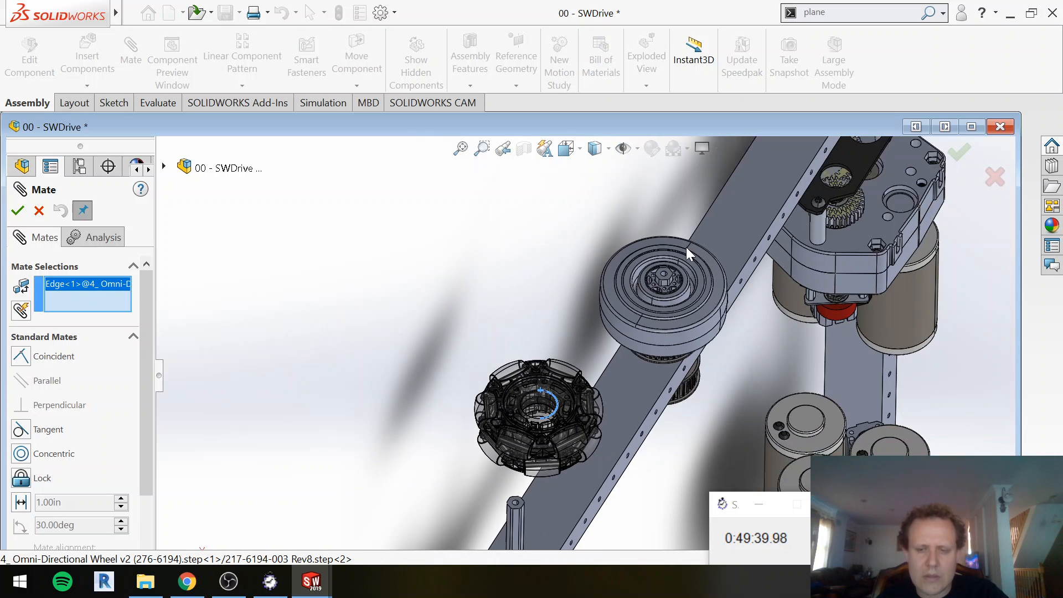
{"action": "scroll", "coordinate": [719, 201], "scroll_direction": "up", "scroll_amount": 1}
{"action": "scroll", "coordinate": [759, 149], "scroll_direction": "up", "scroll_amount": 1}
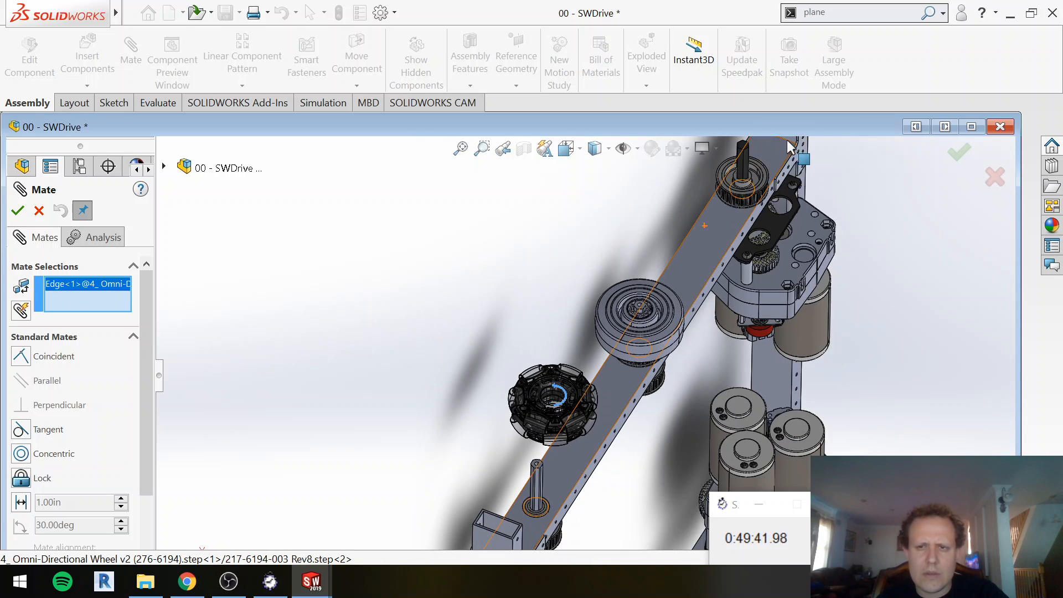
{"action": "scroll", "coordinate": [740, 172], "scroll_direction": "up", "scroll_amount": 2}
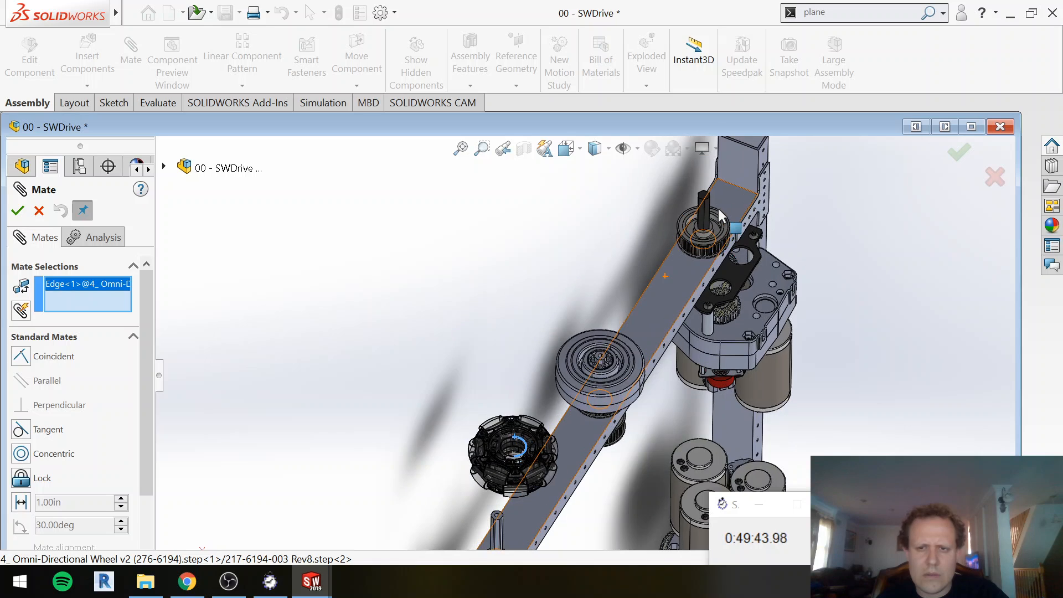
{"action": "scroll", "coordinate": [699, 236], "scroll_direction": "down", "scroll_amount": 2}
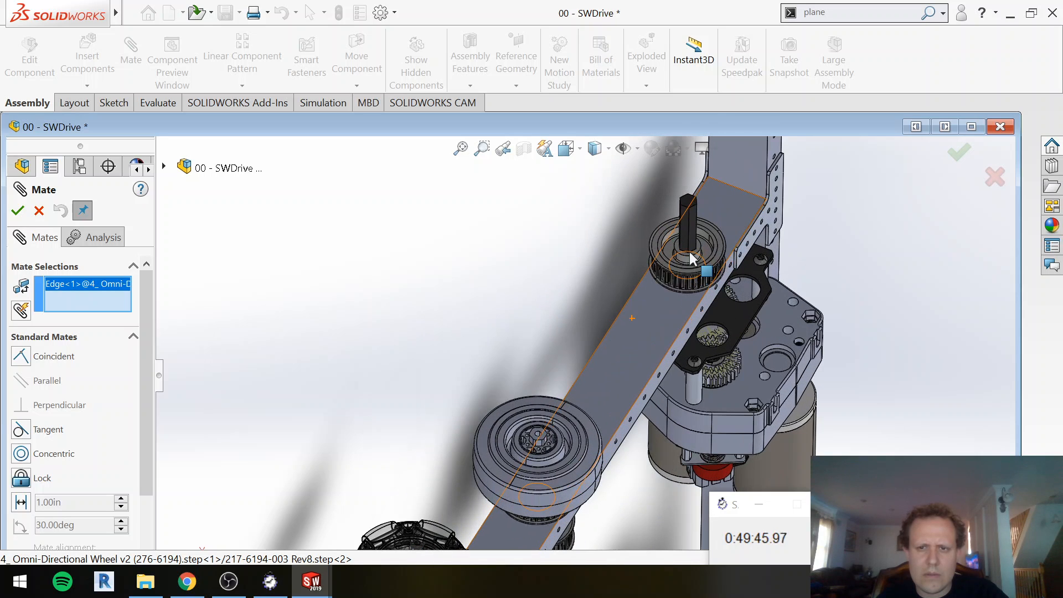
{"action": "scroll", "coordinate": [690, 251], "scroll_direction": "down", "scroll_amount": 3}
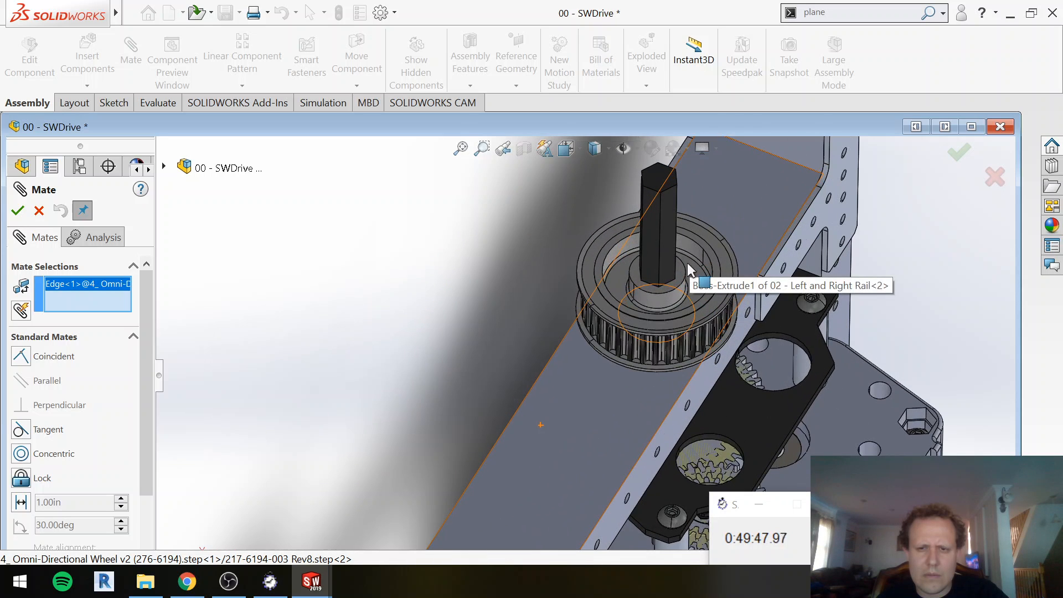
{"action": "left_click", "coordinate": [685, 268]}
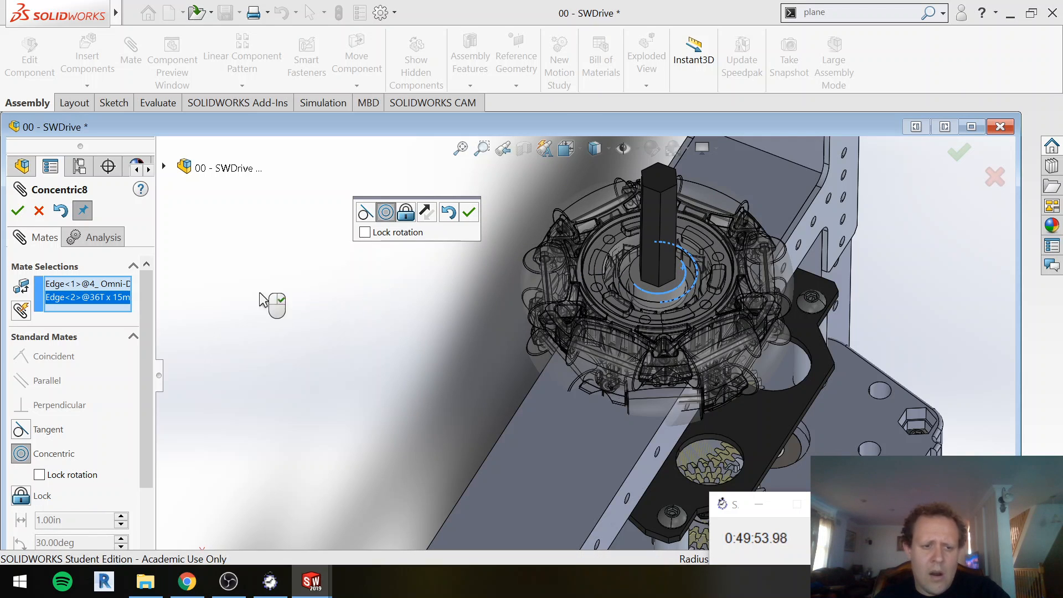
{"action": "left_click", "coordinate": [17, 211]}
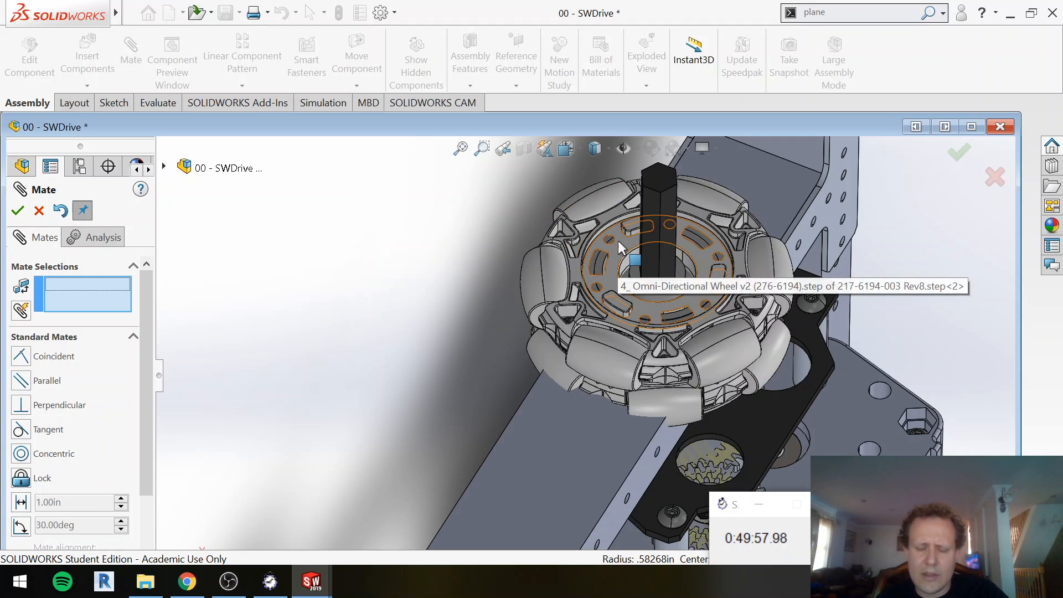
Step: Slide the omni wheel outward along the hex shaft until it clears the 36T pulley
{"action": "middle_click_drag", "start_coordinate": [633, 175], "coordinate": [634, 145]}
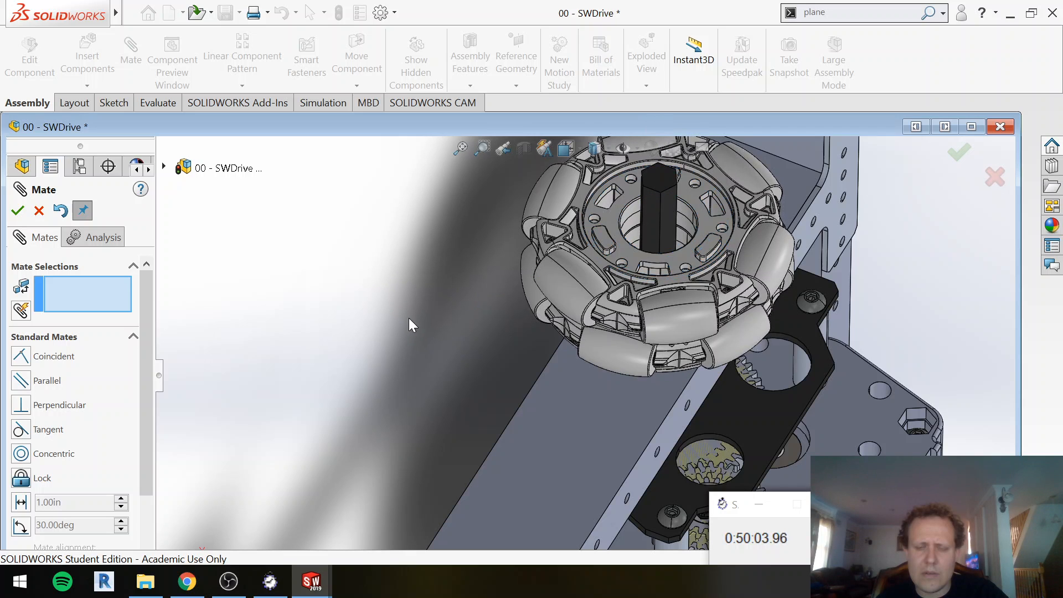
{"action": "middle_click_drag", "start_coordinate": [409, 317], "coordinate": [343, 181]}
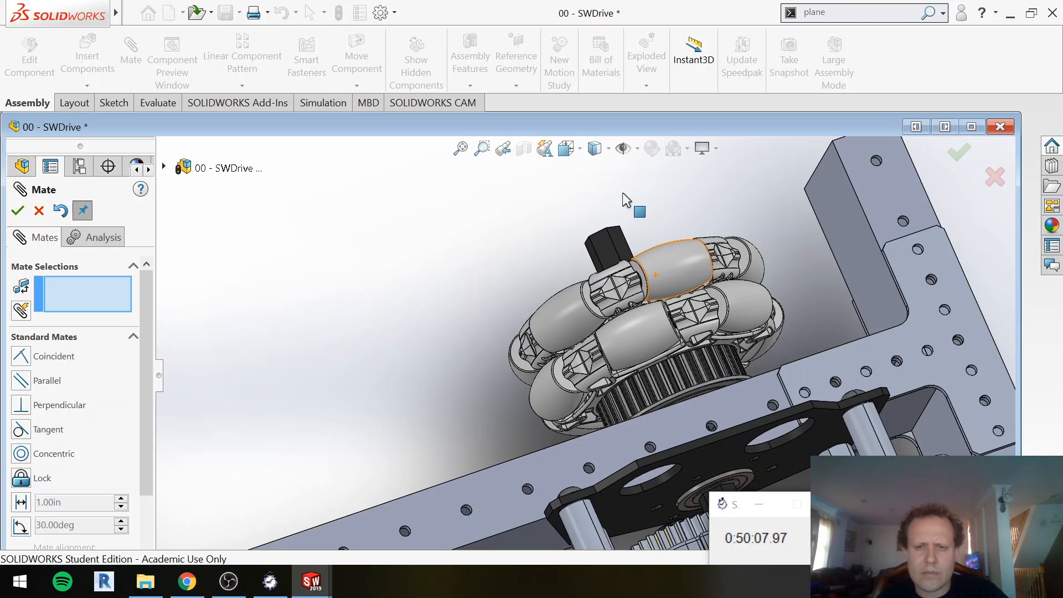
{"action": "left_click_drag", "start_coordinate": [610, 171], "coordinate": [598, 141]}
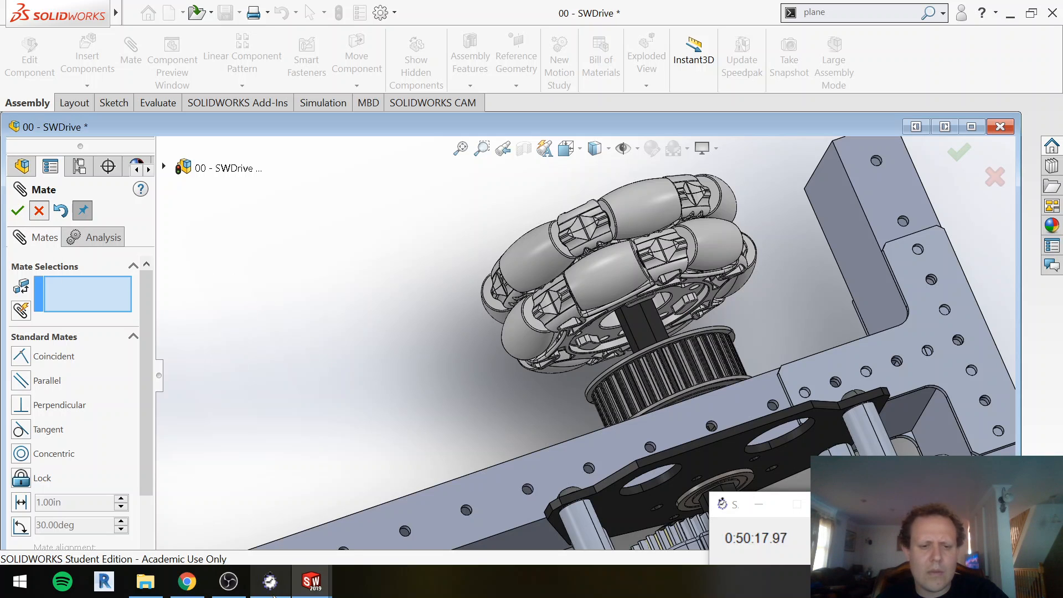
Step: Switch to Chrome, search the VEX Robotics site for "versahub" and open the VersaHubs (7 Choices) product page
{"action": "mouse_move", "coordinate": [273, 592]}
{"action": "left_click", "coordinate": [187, 582]}
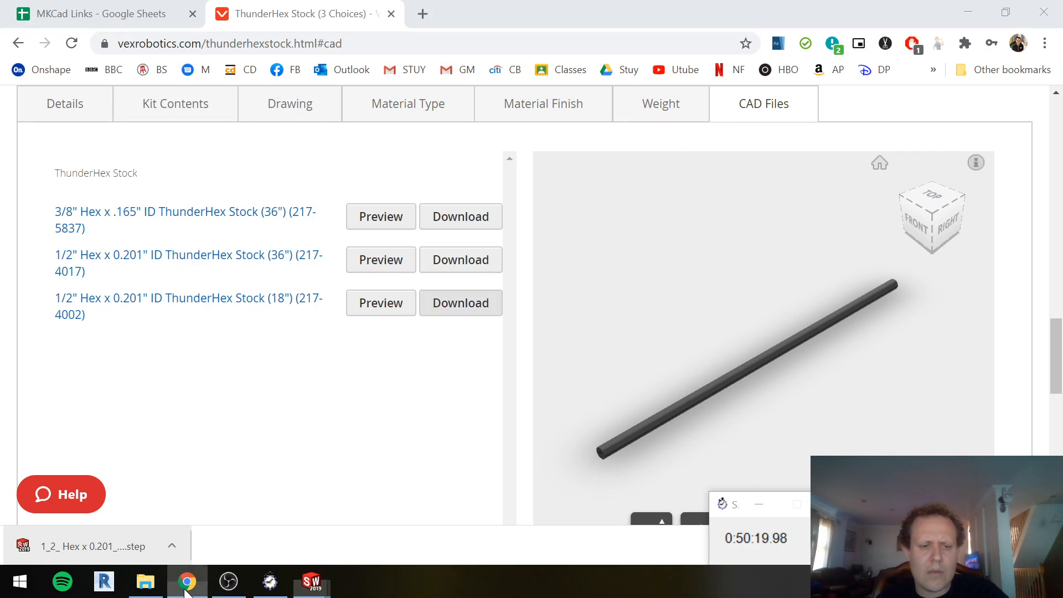
{"action": "scroll", "coordinate": [389, 127], "scroll_direction": "up", "scroll_amount": 15}
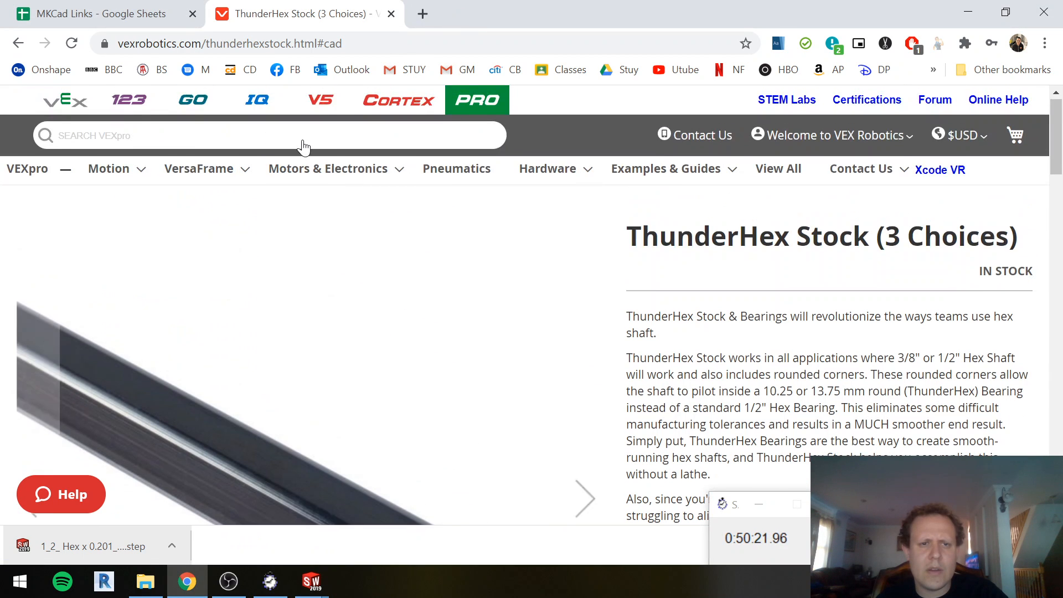
{"action": "type", "text": "versa"}
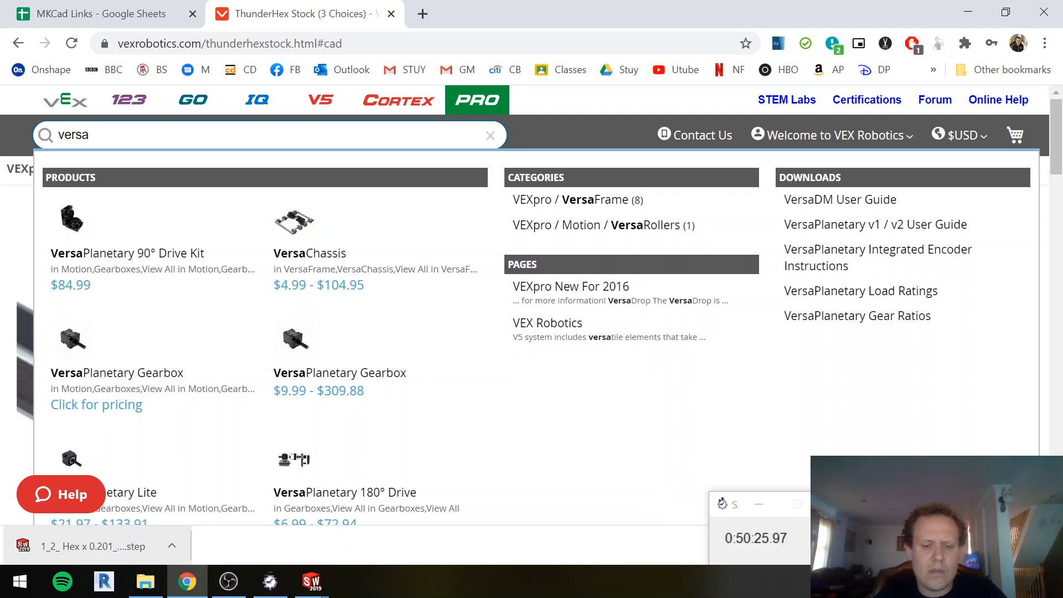
{"action": "type", "text": "hub"}
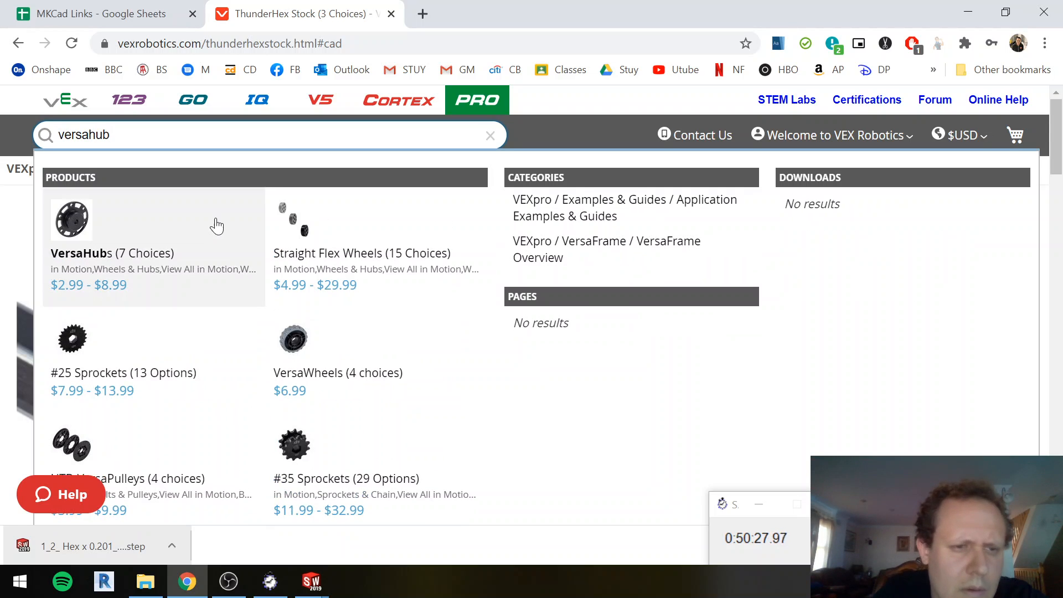
{"action": "left_click", "coordinate": [216, 226]}
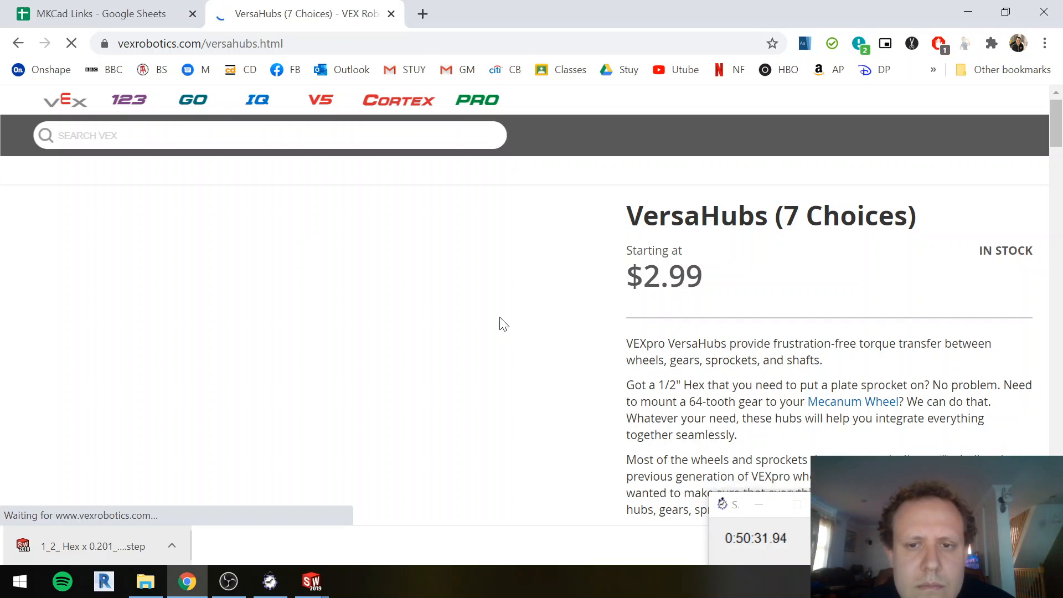
Step: Download the 1/2" Hex Bore Aluminum VersaHub (217-2592) CAD file as STEP into the Drivetrain STEP files folder
{"action": "scroll", "coordinate": [504, 326], "scroll_direction": "down", "scroll_amount": 15}
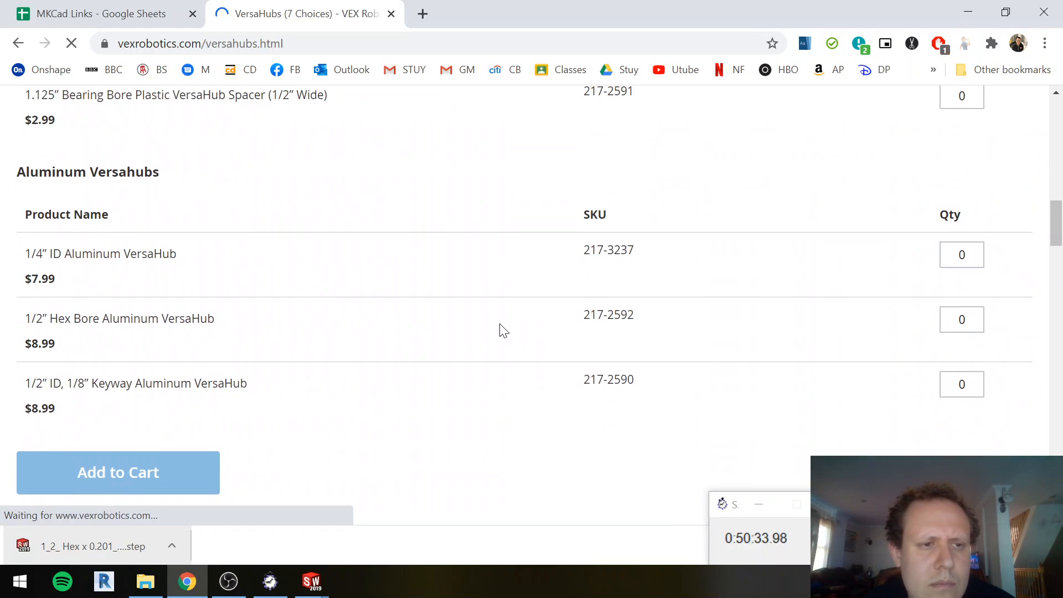
{"action": "scroll", "coordinate": [467, 340], "scroll_direction": "down", "scroll_amount": 6}
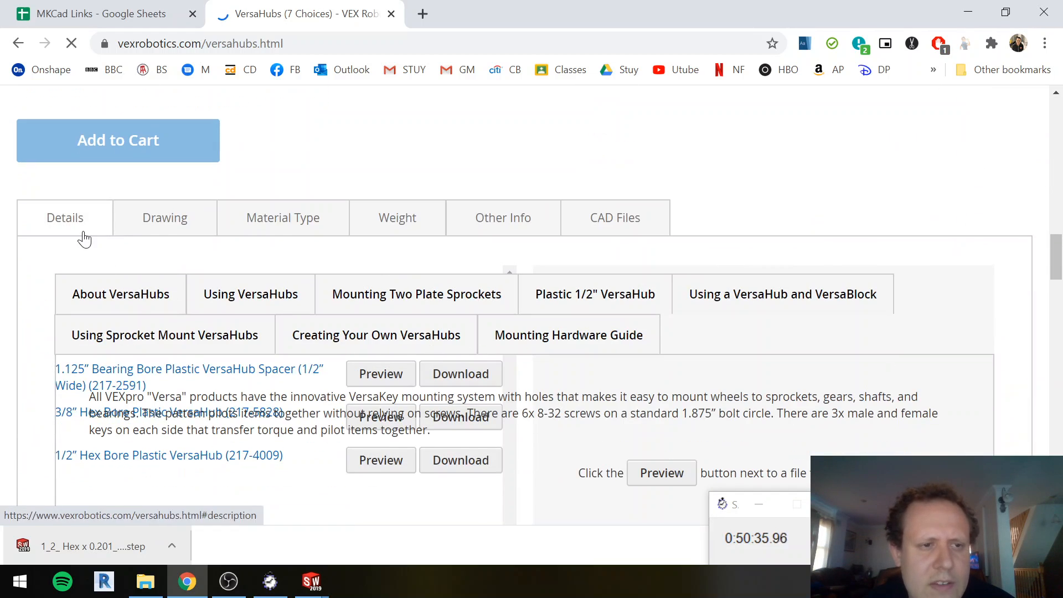
{"action": "left_click", "coordinate": [603, 226]}
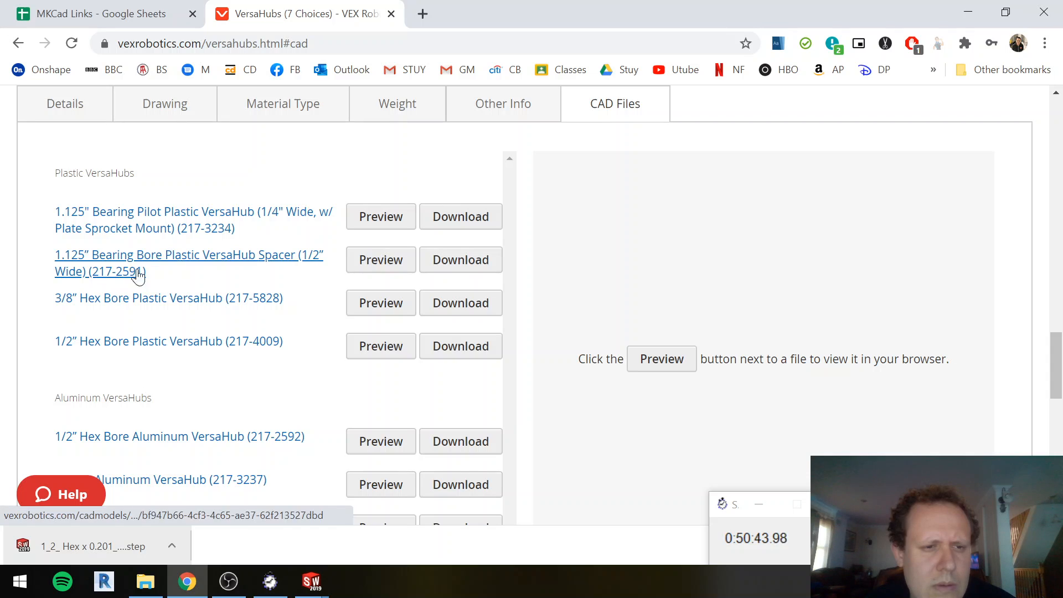
{"action": "scroll", "coordinate": [307, 386], "scroll_direction": "down", "scroll_amount": 1}
{"action": "scroll", "coordinate": [306, 386], "scroll_direction": "up", "scroll_amount": 1}
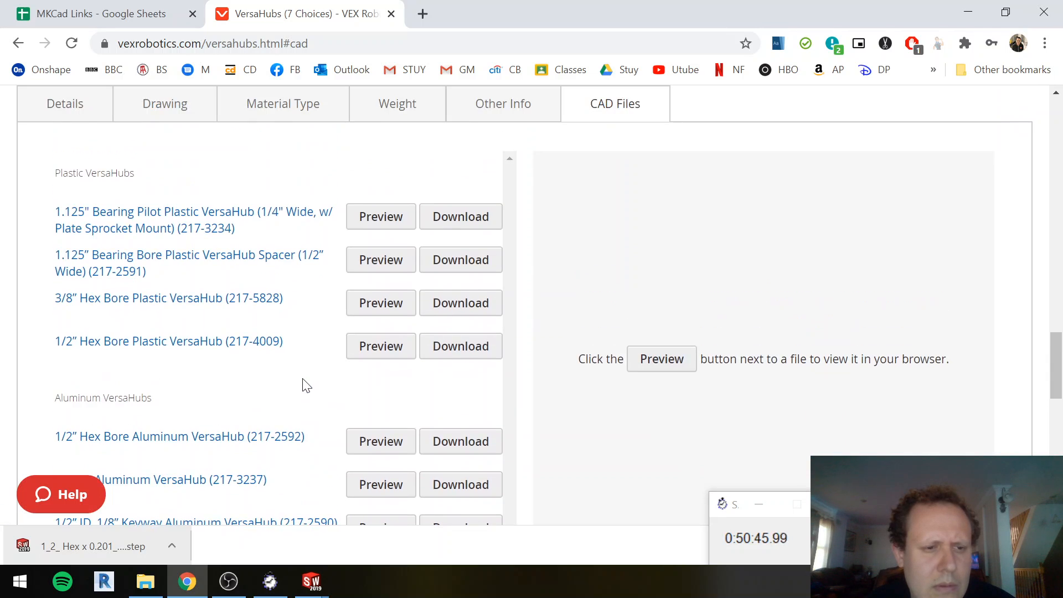
{"action": "scroll", "coordinate": [306, 387], "scroll_direction": "down", "scroll_amount": 3}
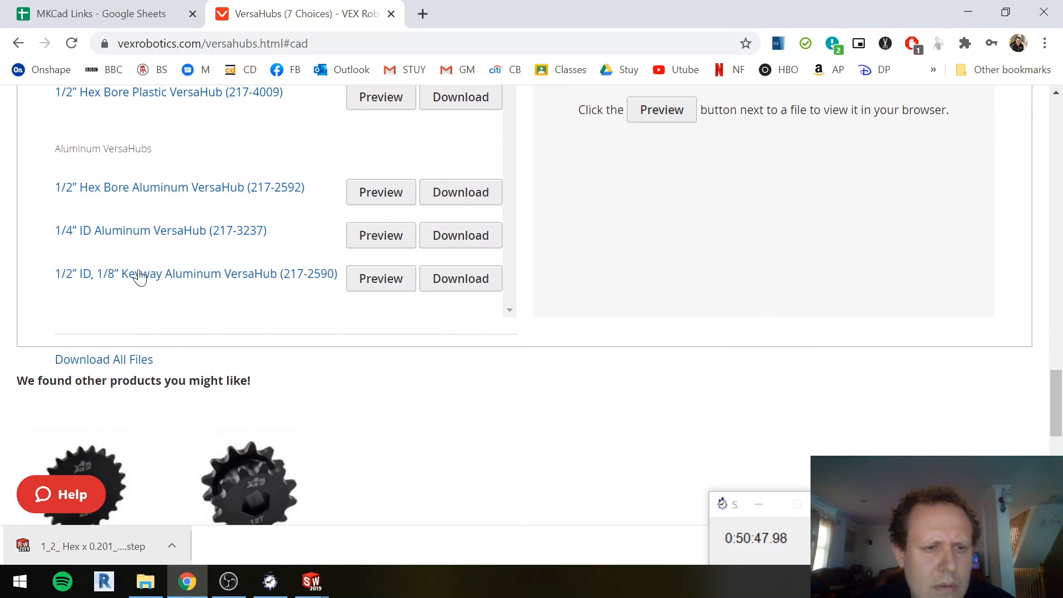
{"action": "left_click", "coordinate": [465, 198]}
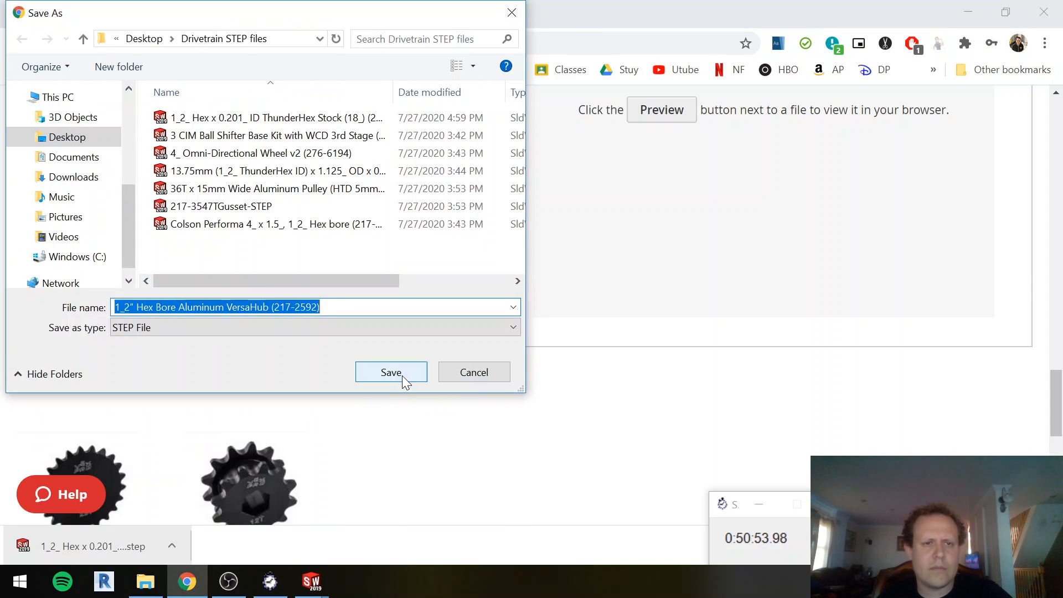
{"action": "left_click", "coordinate": [403, 375]}
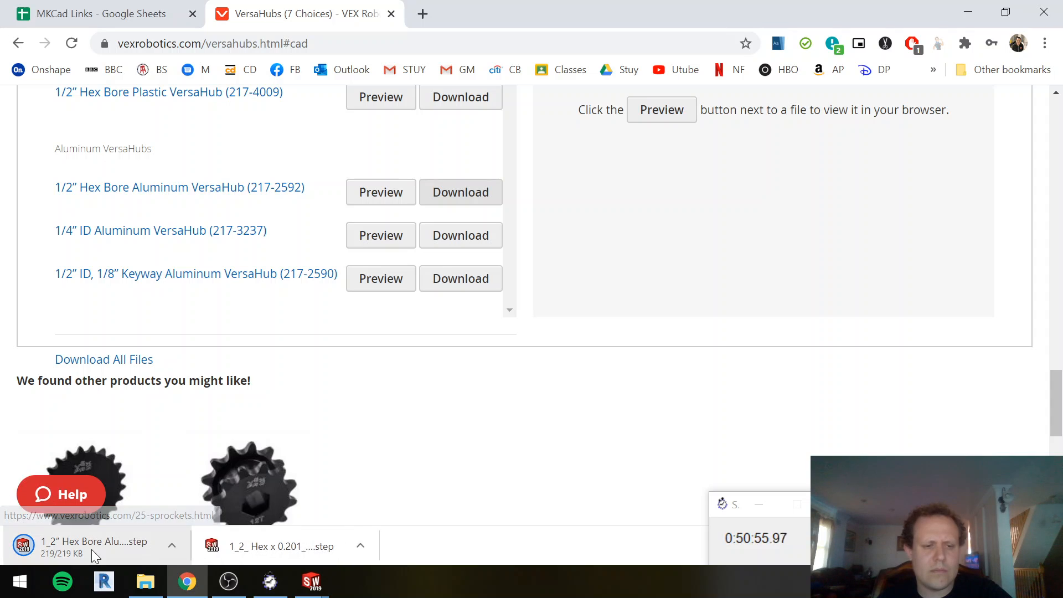
Step: Open the downloaded 1/2" Hex Bore Aluminum VersaHub STEP file in SOLIDWORKS and close the 4_ Omni-Directional Wheel document
{"action": "left_click", "coordinate": [311, 582]}
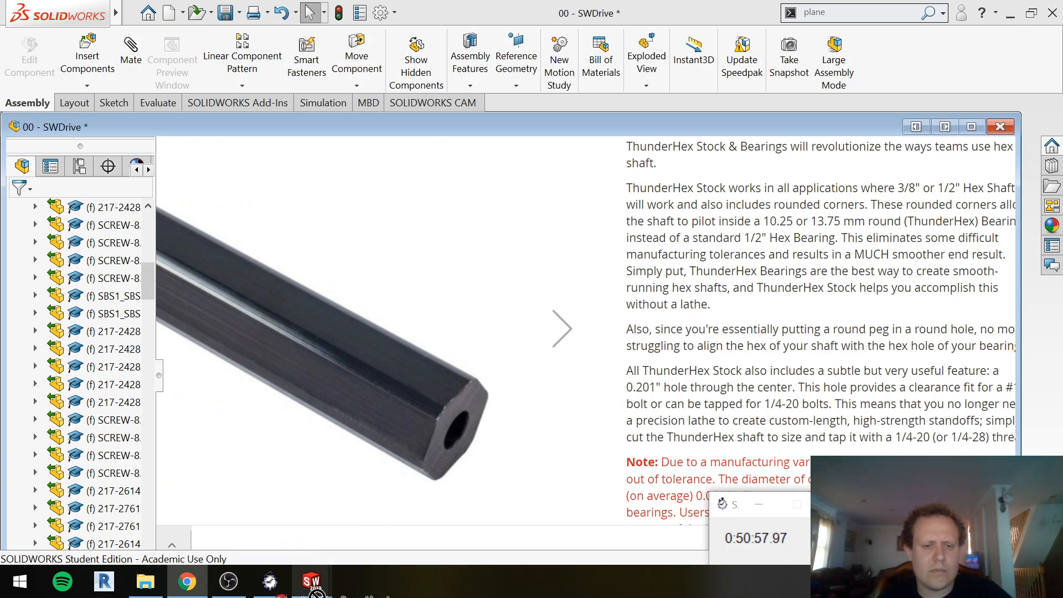
{"action": "left_click_drag", "start_coordinate": [336, 384], "coordinate": [336, 384]}
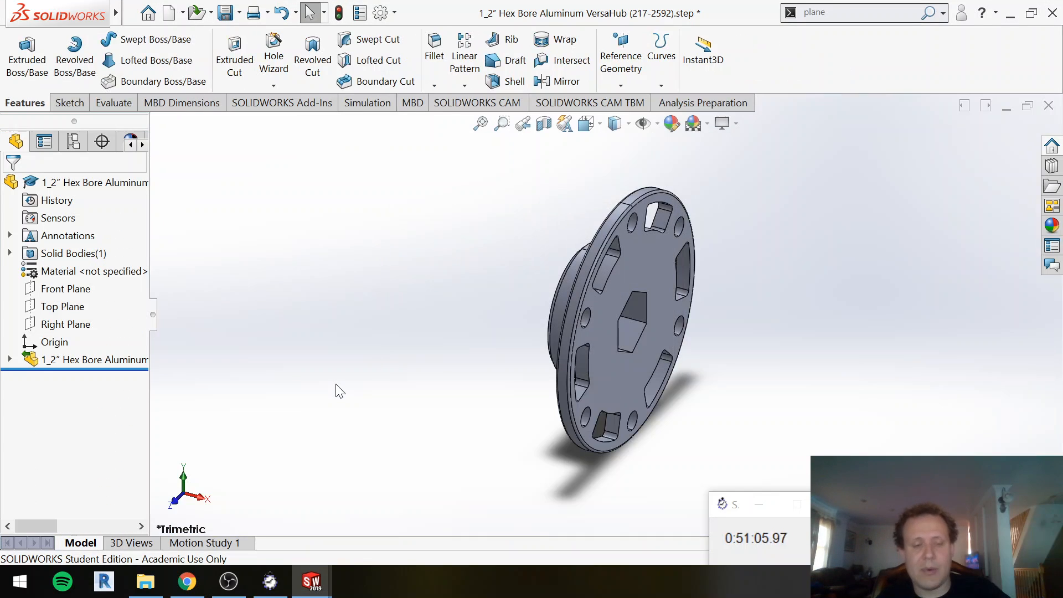
{"action": "mouse_move", "coordinate": [312, 589]}
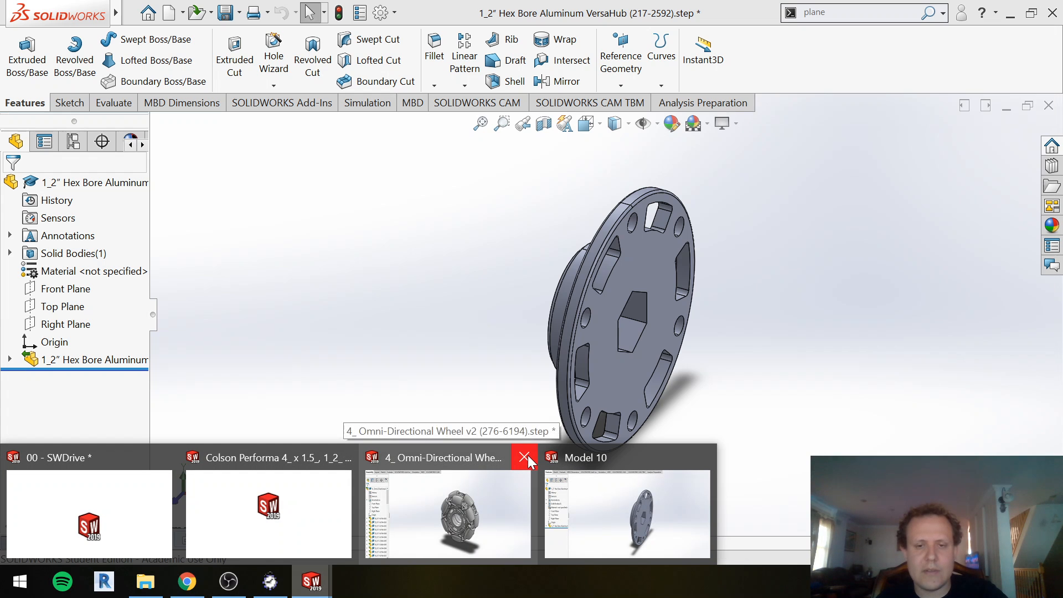
{"action": "left_click", "coordinate": [525, 458]}
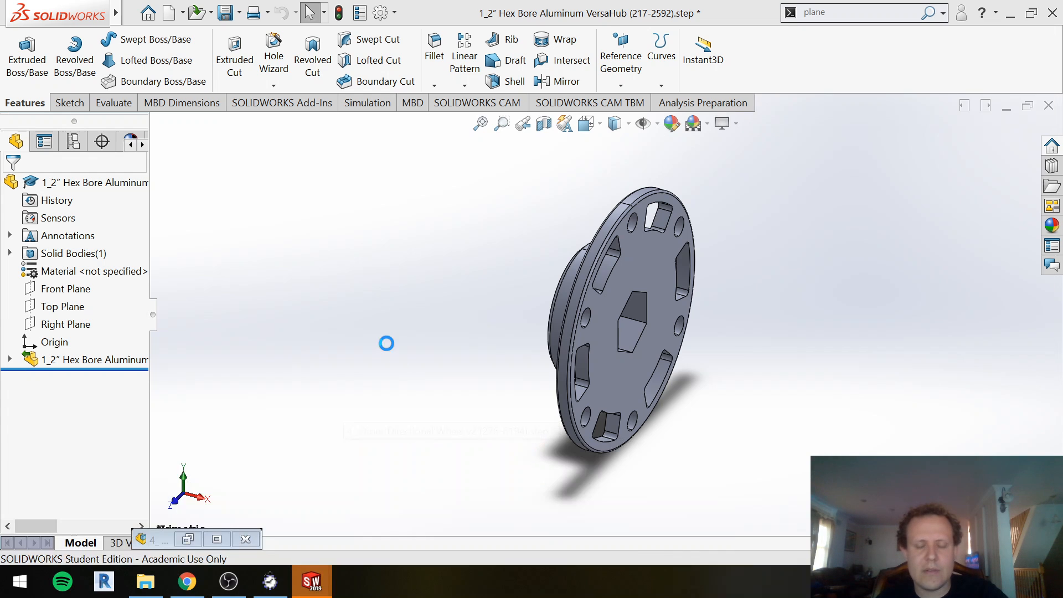
{"action": "left_click", "coordinate": [449, 269]}
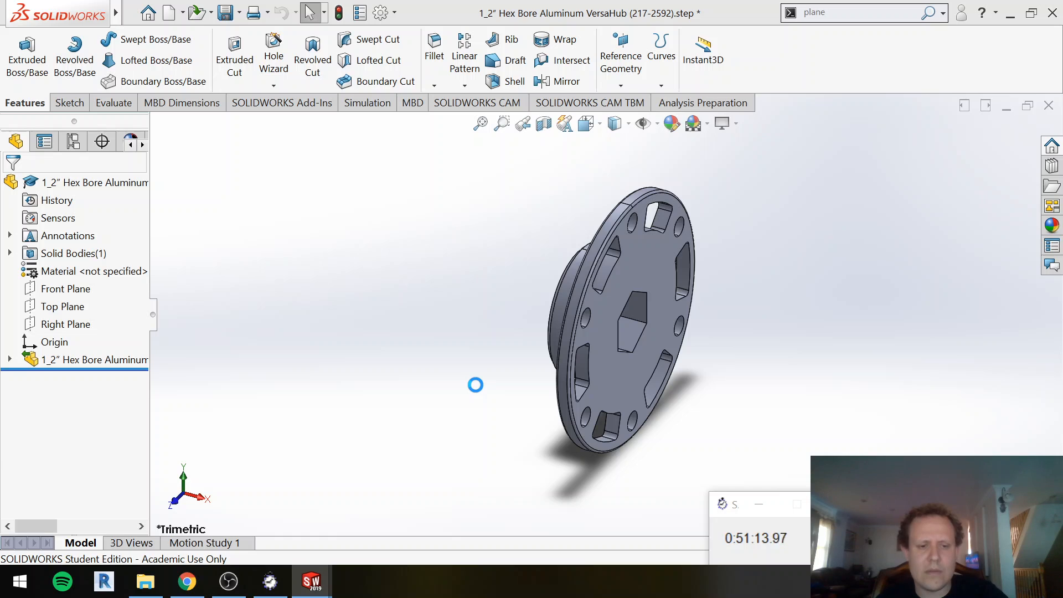
Step: Close the Colson Performa wheel document and return to the 00 - SWDrive assembly
{"action": "mouse_move", "coordinate": [312, 581]}
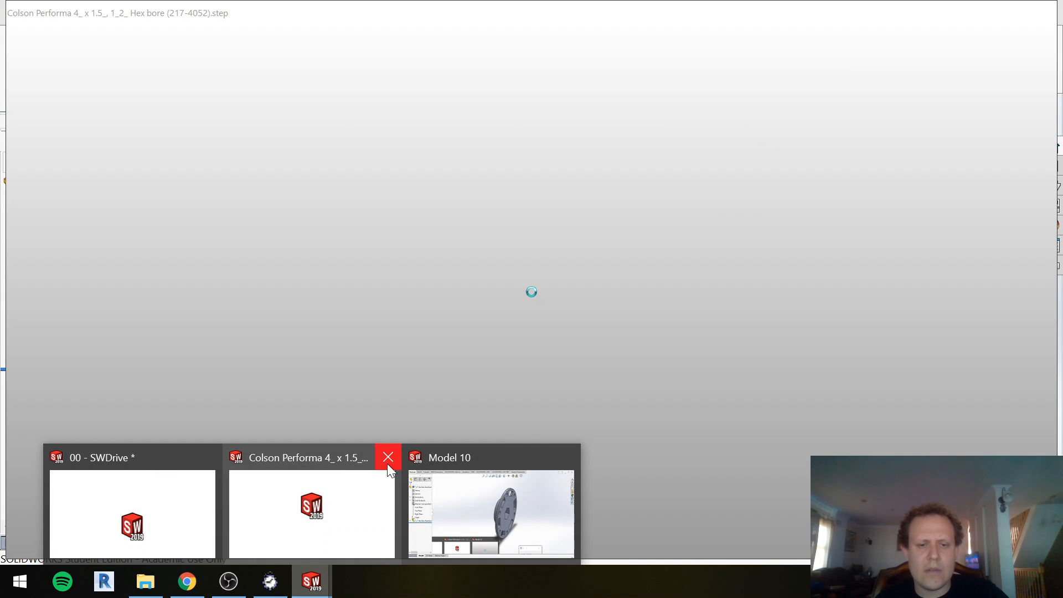
{"action": "left_click", "coordinate": [388, 460]}
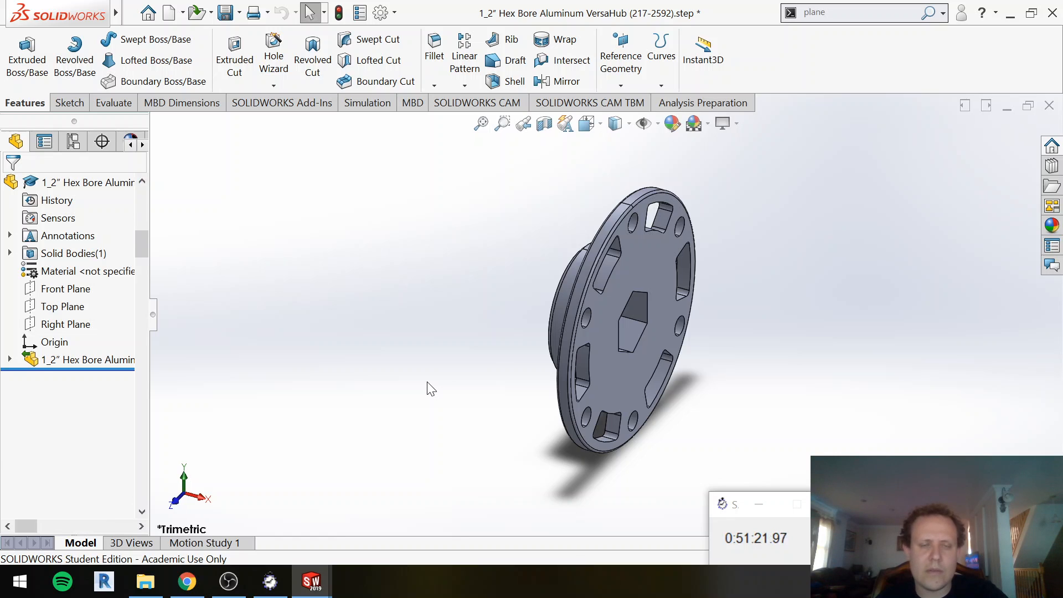
{"action": "key", "text": "ctrl+Tab"}
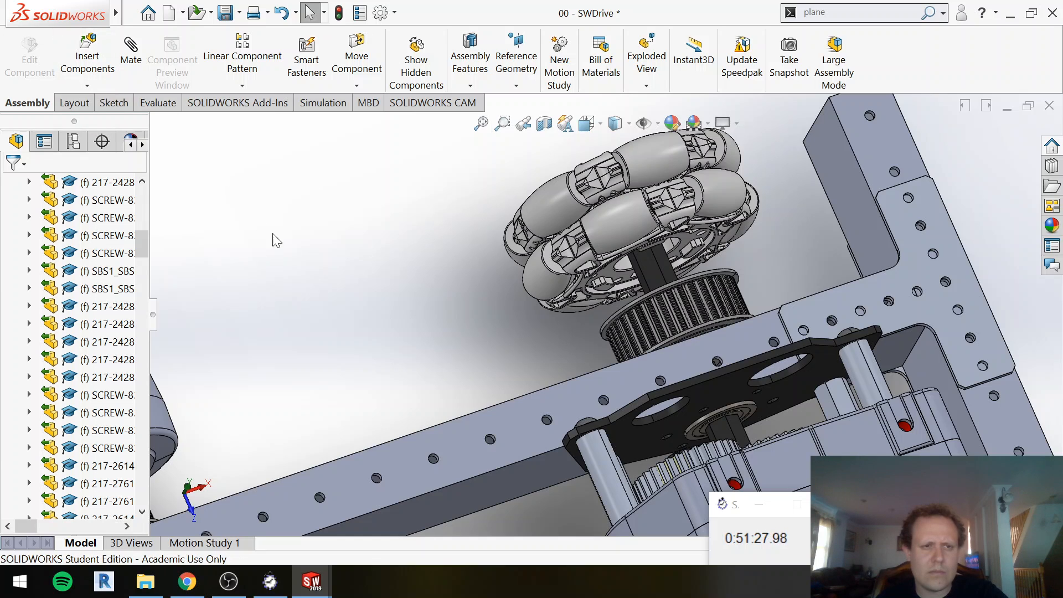
Step: Insert the 1/2" Hex Bore Aluminum VersaHub into the assembly beside the omni-directional wheel
{"action": "left_click", "coordinate": [92, 64]}
{"action": "left_click", "coordinate": [87, 376]}
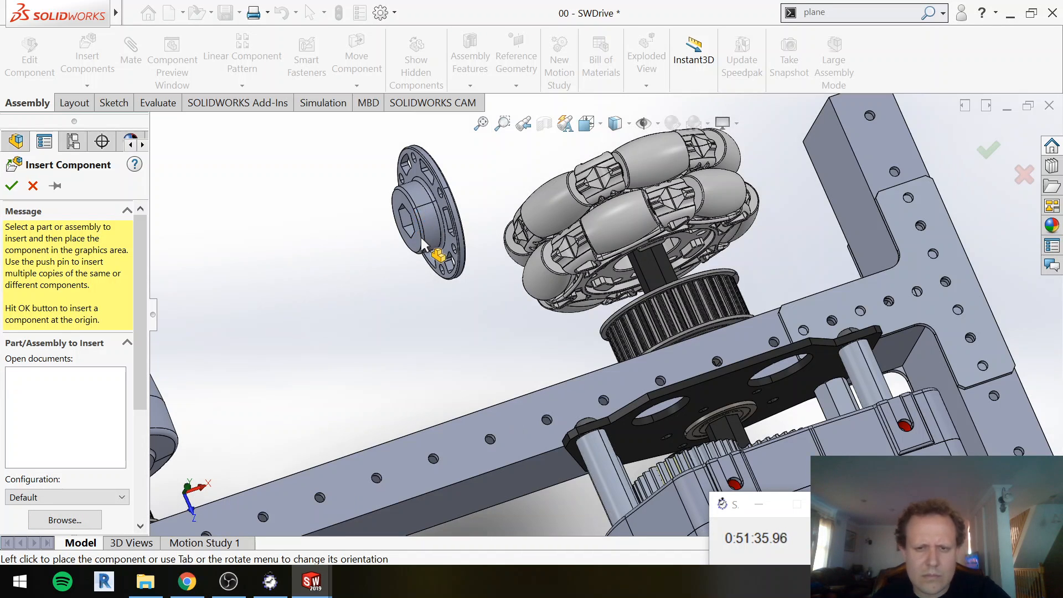
{"action": "left_click", "coordinate": [476, 320]}
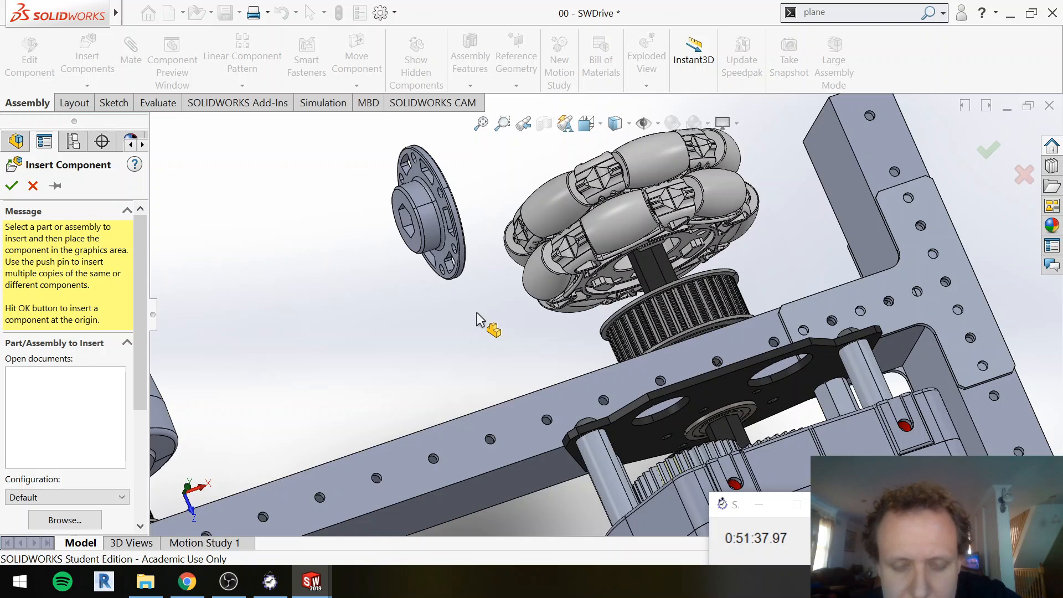
Step: Mate the boss-side face of the VersaHub flange coincident with the omni wheel's side face toward the pulley
{"action": "scroll", "coordinate": [468, 260], "scroll_direction": "down", "scroll_amount": 5}
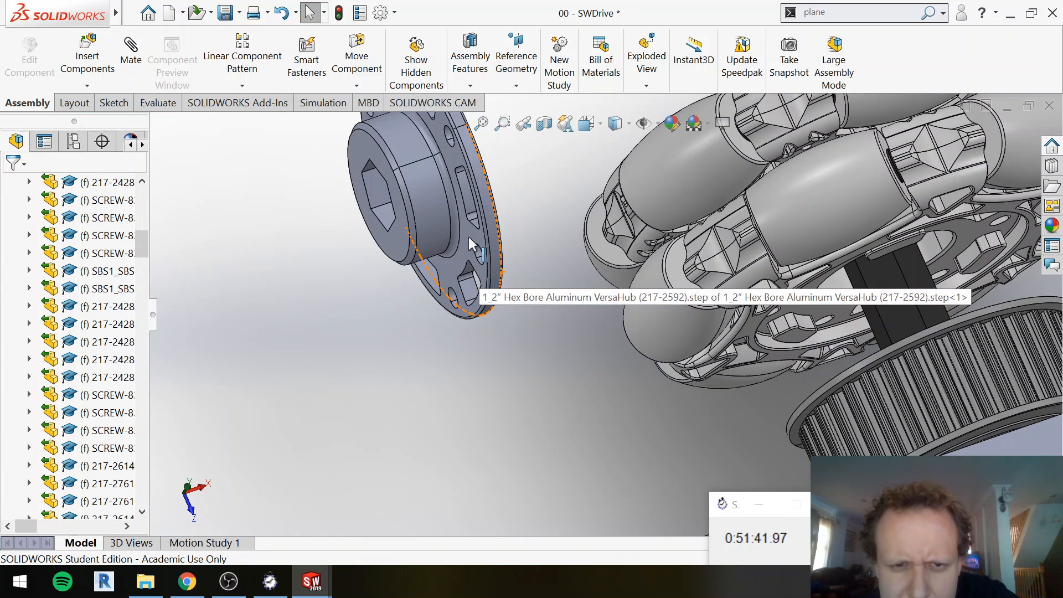
{"action": "key", "text": "m"}
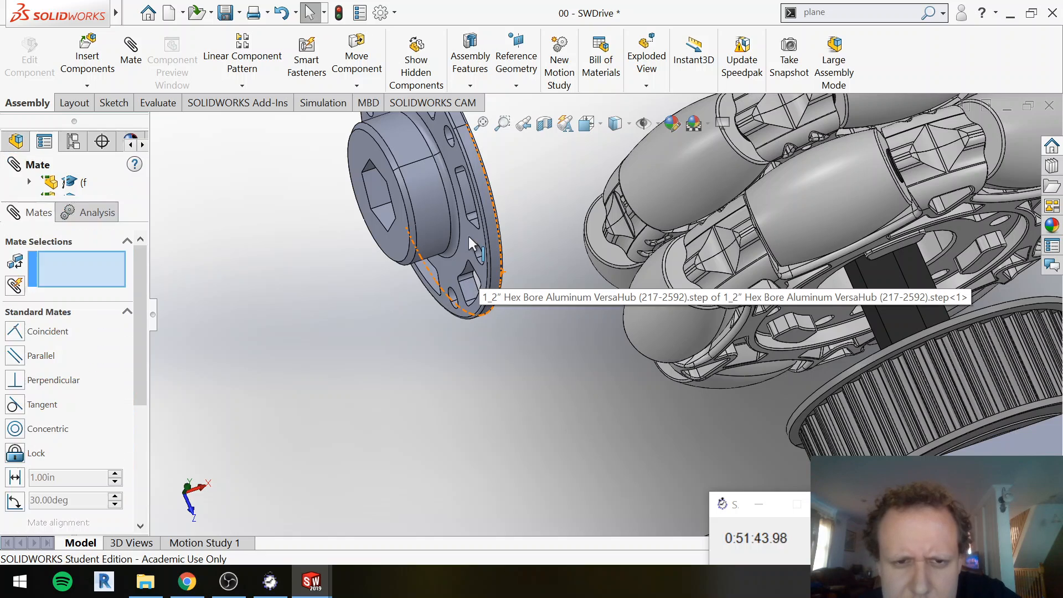
{"action": "left_click", "coordinate": [469, 236]}
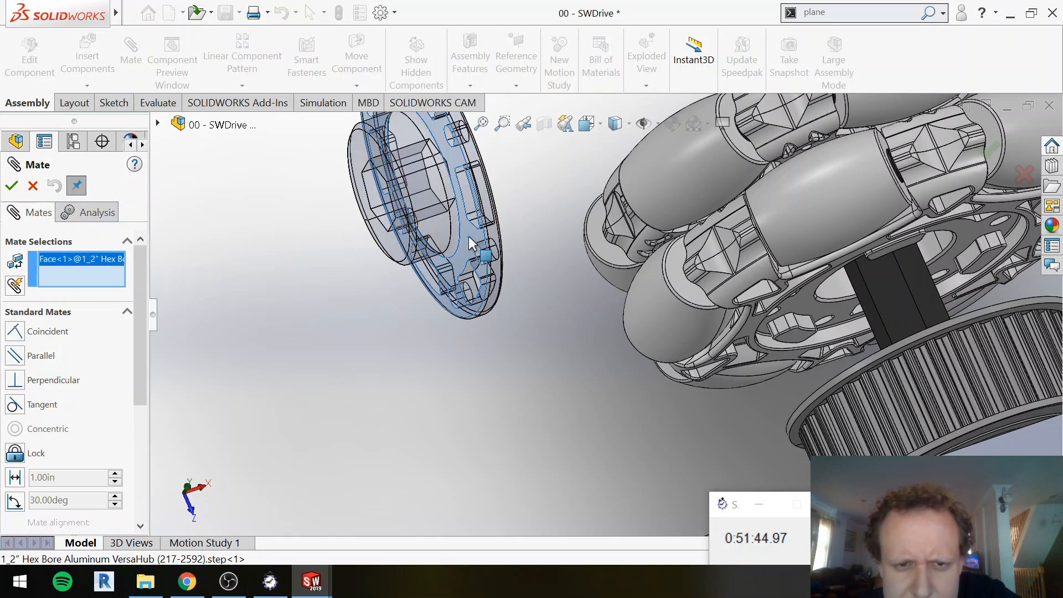
{"action": "left_click", "coordinate": [809, 302]}
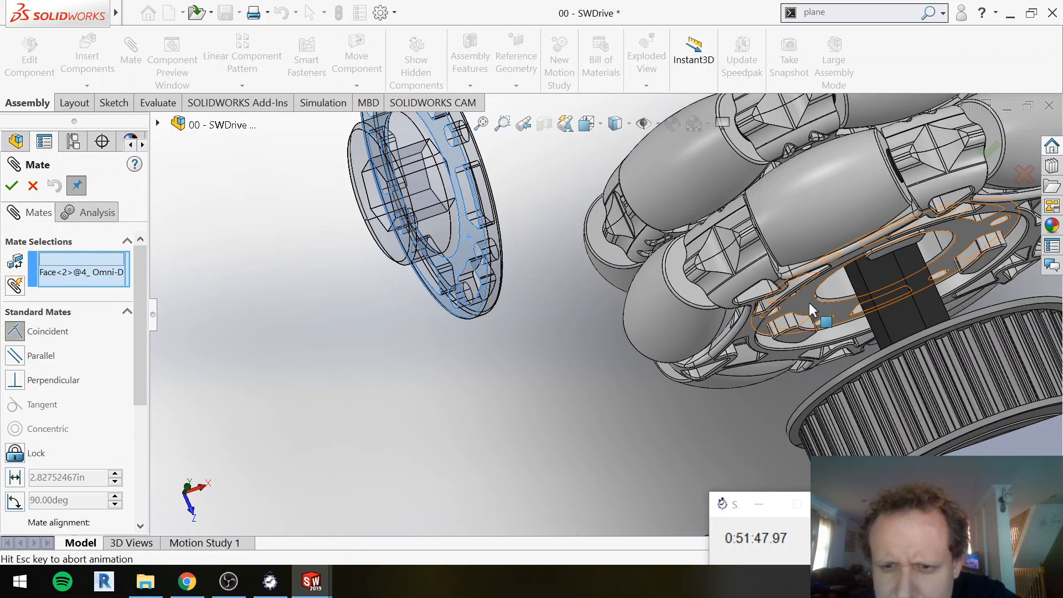
{"action": "right_click", "coordinate": [224, 257]}
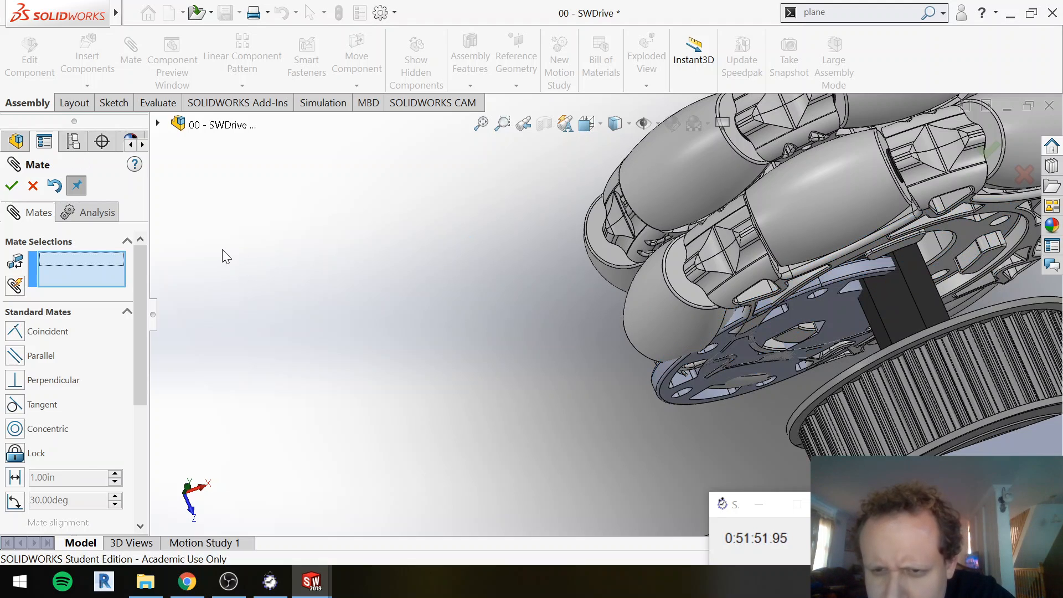
{"action": "left_click", "coordinate": [824, 297]}
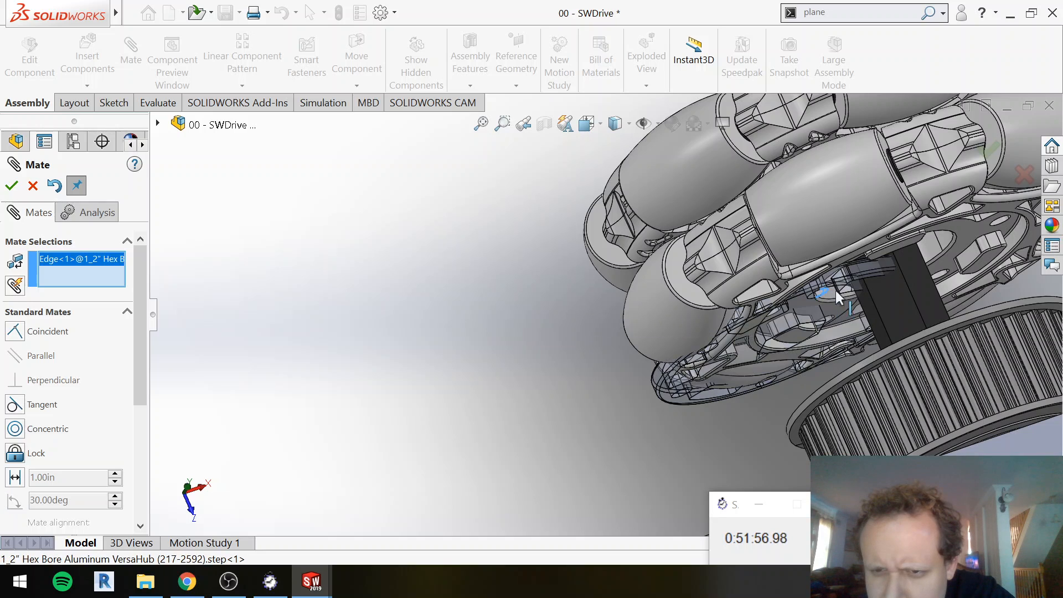
{"action": "left_click", "coordinate": [942, 279]}
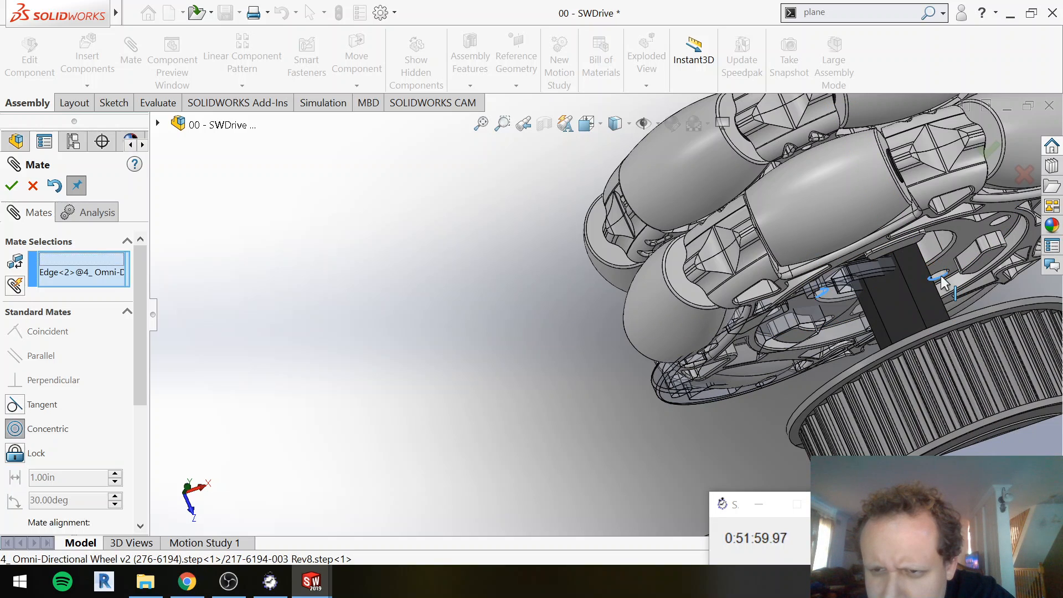
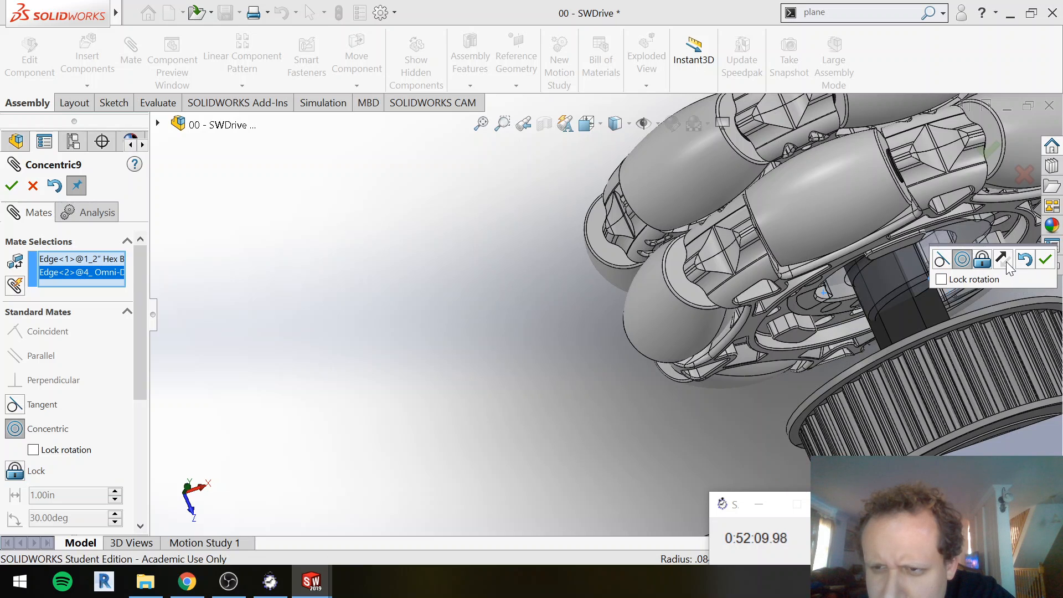
{"action": "left_click", "coordinate": [1002, 259]}
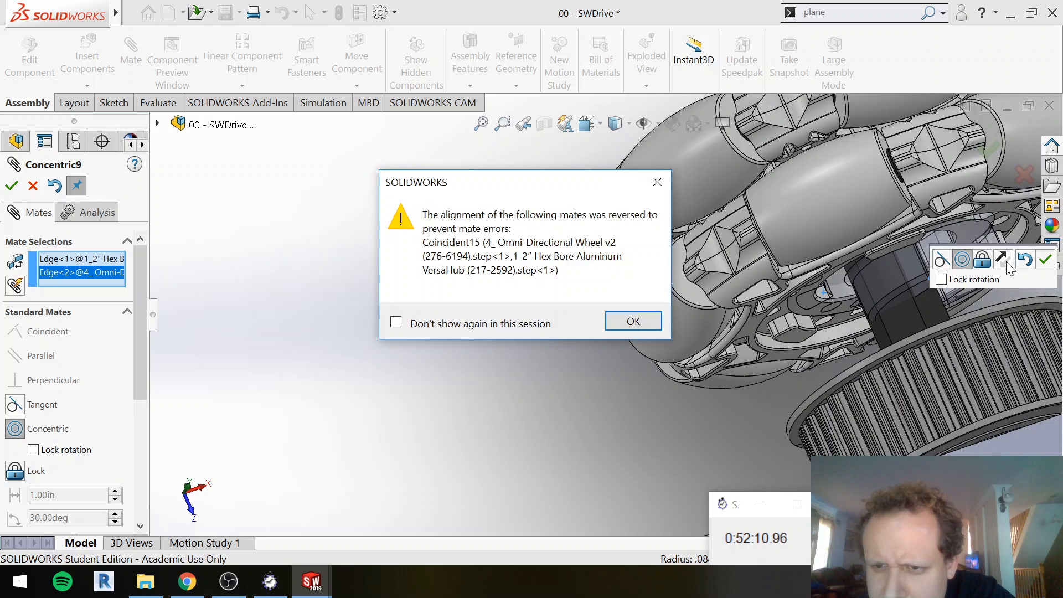
{"action": "left_click", "coordinate": [631, 318]}
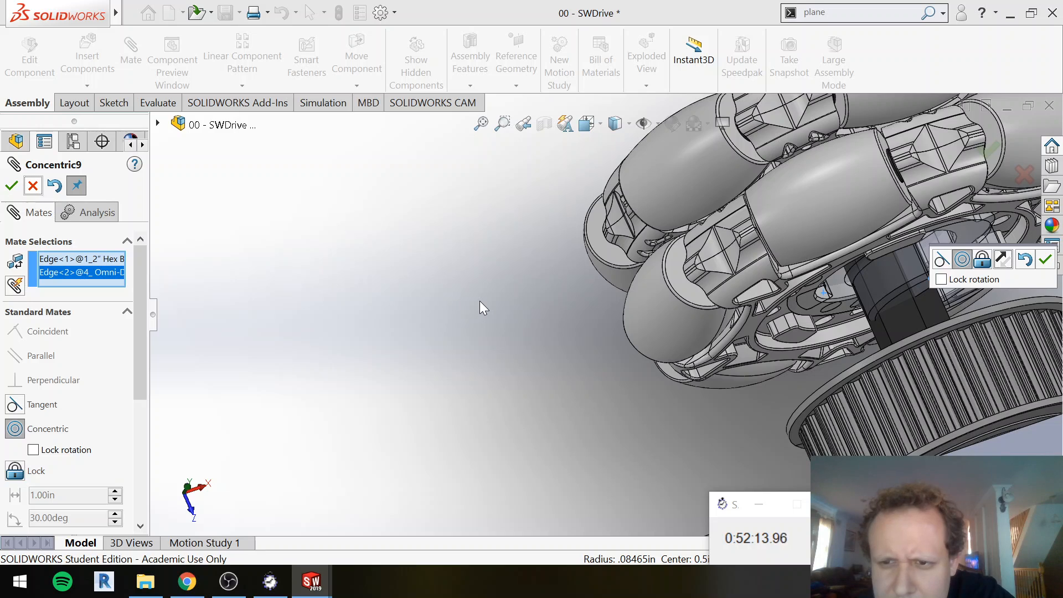
{"action": "key", "text": "Return"}
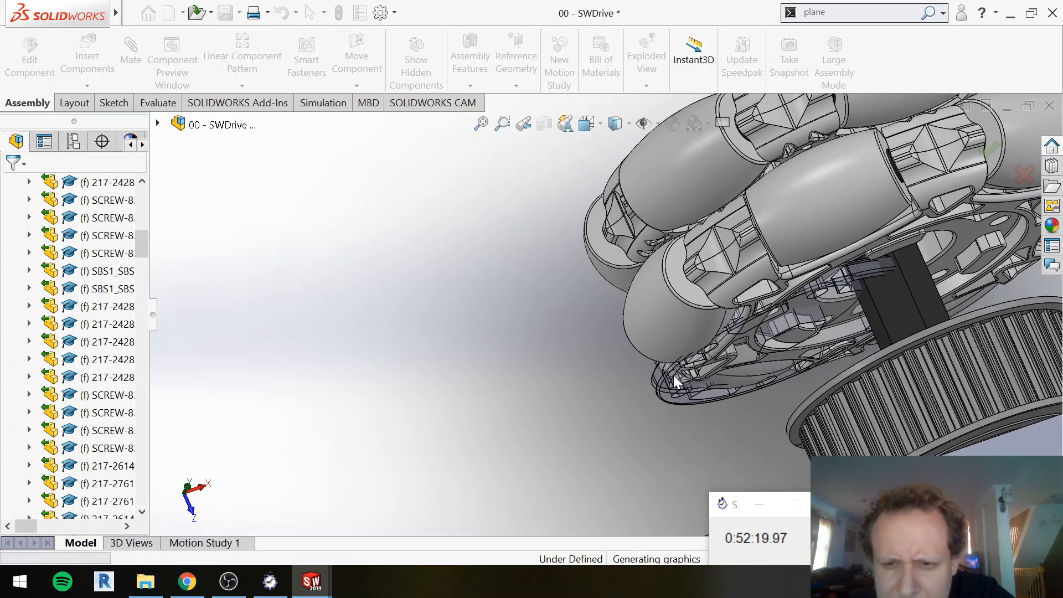
{"action": "left_click", "coordinate": [671, 402]}
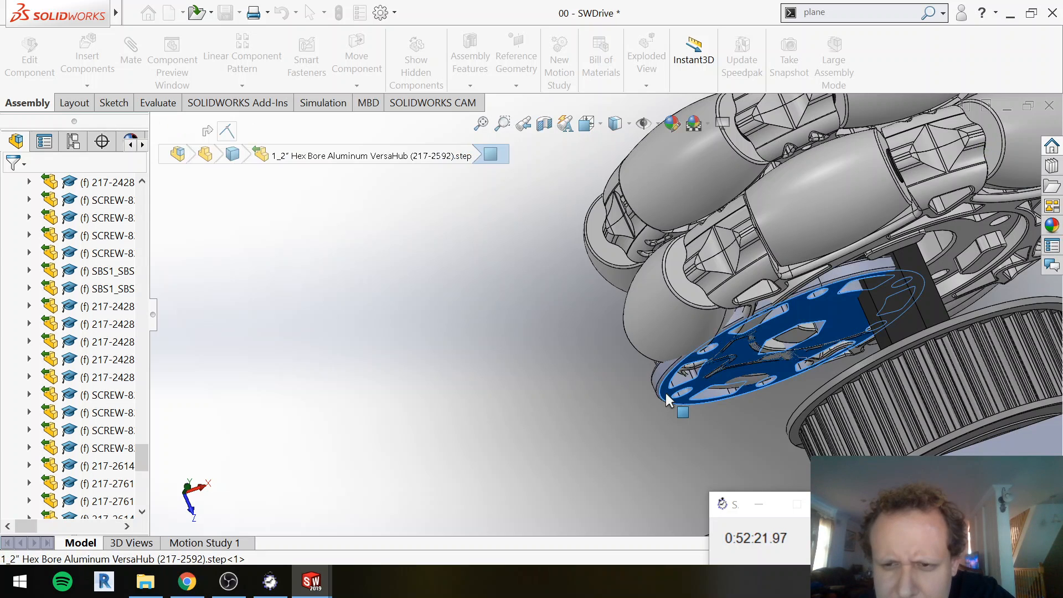
{"action": "left_click", "coordinate": [454, 344]}
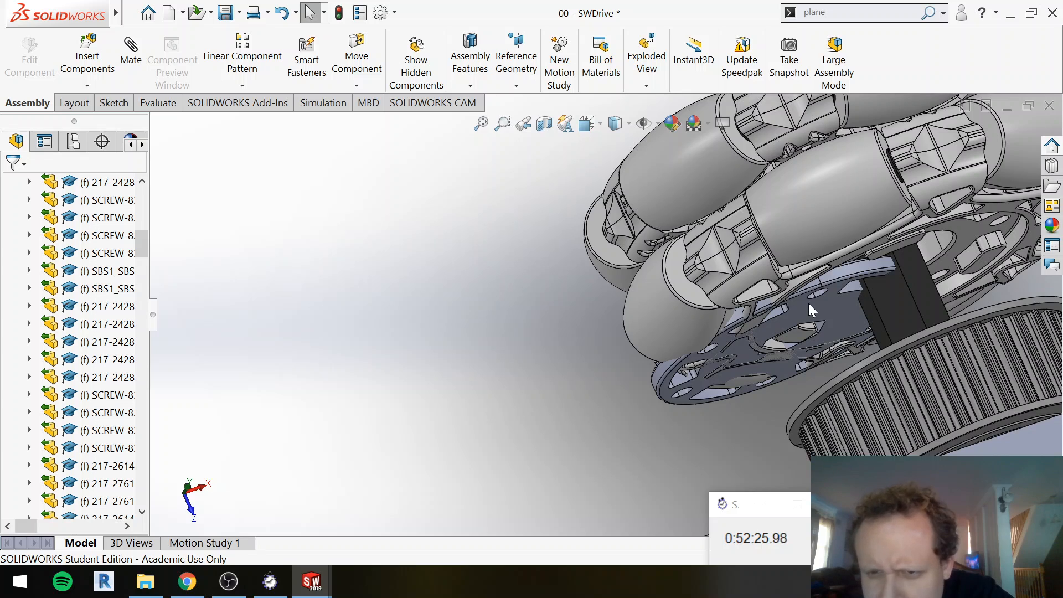
Step: Mate the edge of a VersaHub bolt hole concentric with the edge of a matching omni wheel bolt hole
{"action": "left_click", "coordinate": [824, 295]}
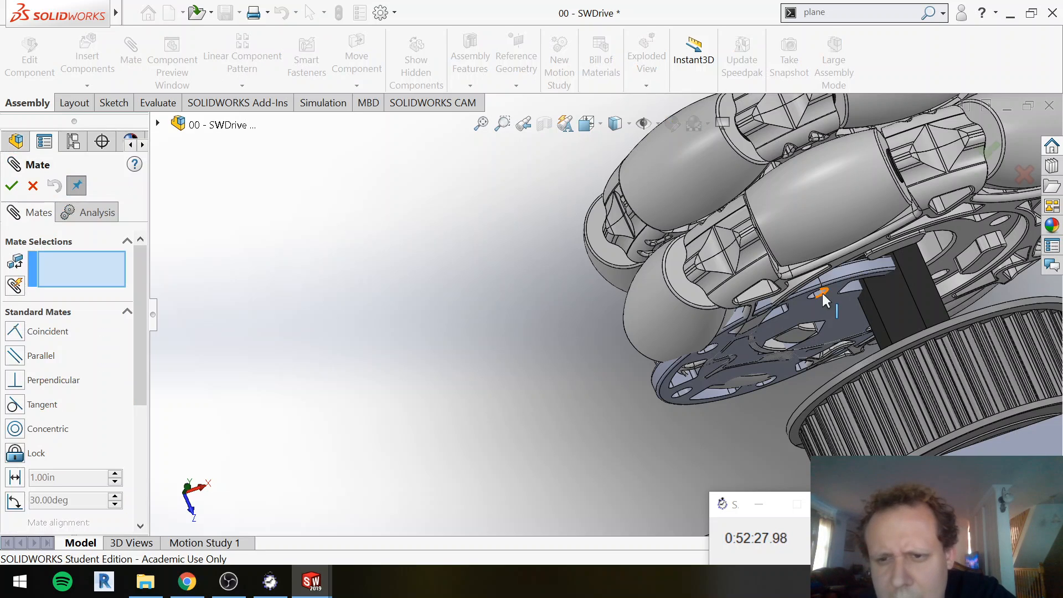
{"action": "left_click", "coordinate": [1000, 224]}
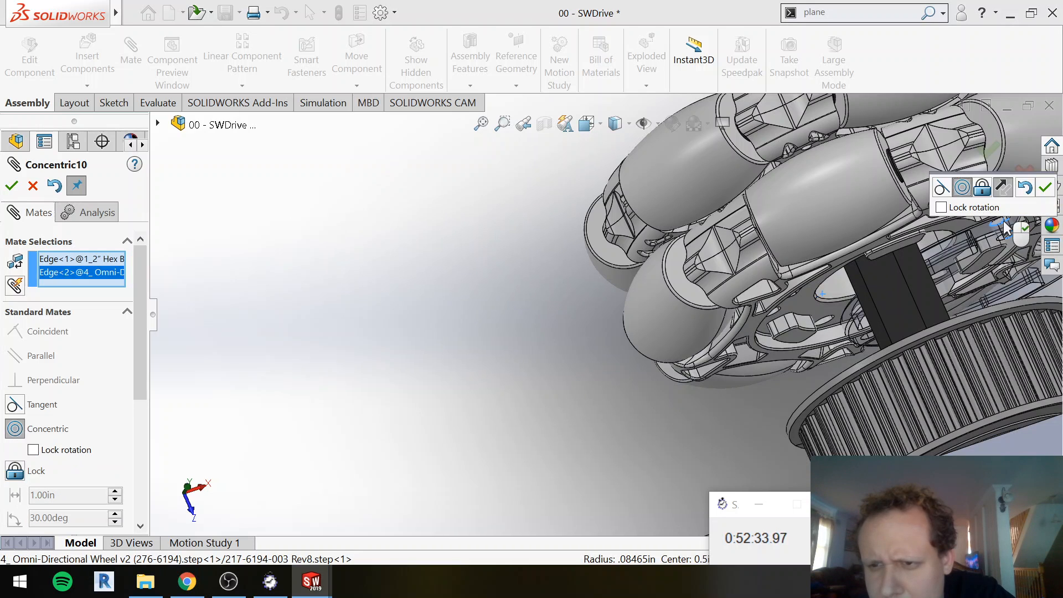
{"action": "right_click", "coordinate": [1004, 221]}
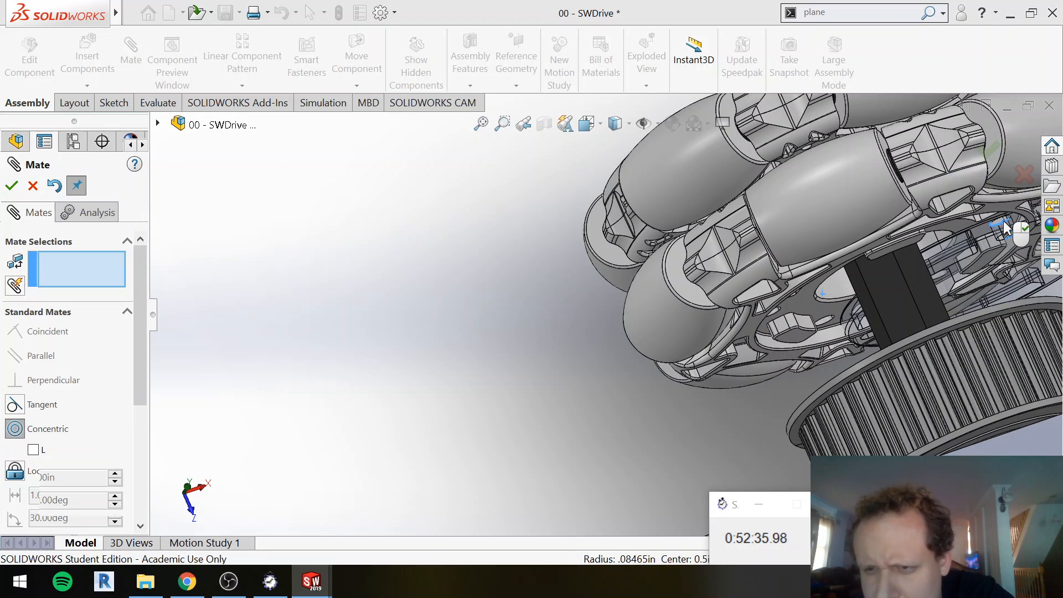
Step: Mate the VersaHub flange's outer edge concentric with the circular edge on the omni wheel's side face and finish mating
{"action": "scroll", "coordinate": [982, 293], "scroll_direction": "down", "scroll_amount": 5}
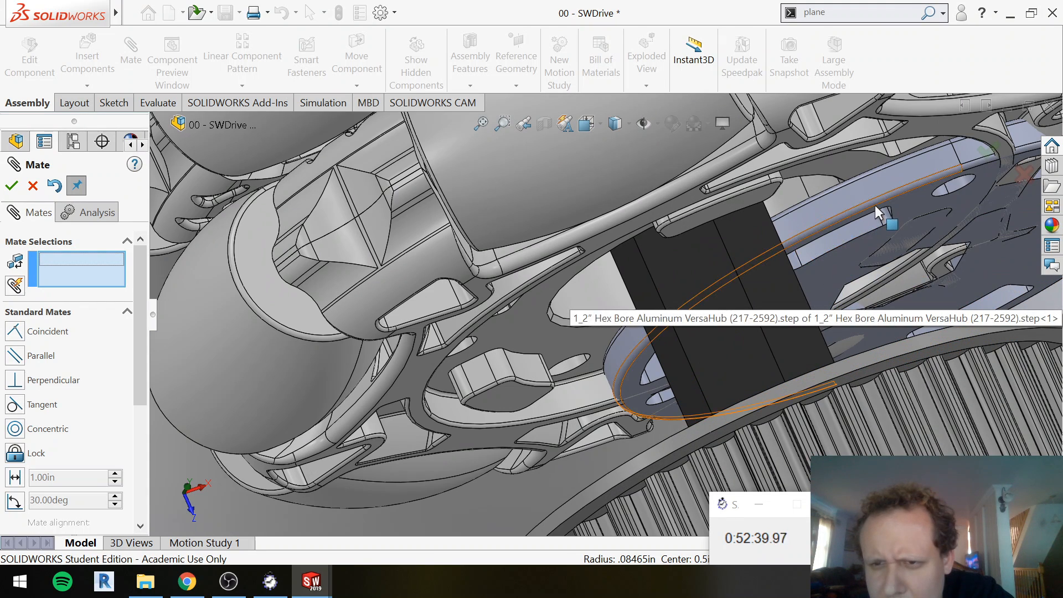
{"action": "left_click", "coordinate": [889, 198]}
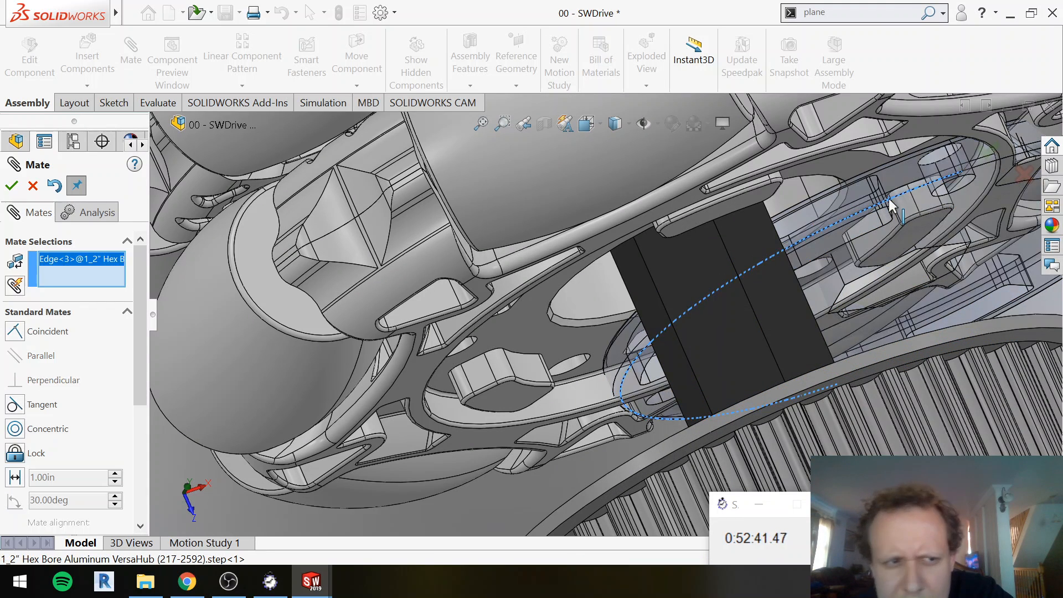
{"action": "left_click", "coordinate": [819, 161]}
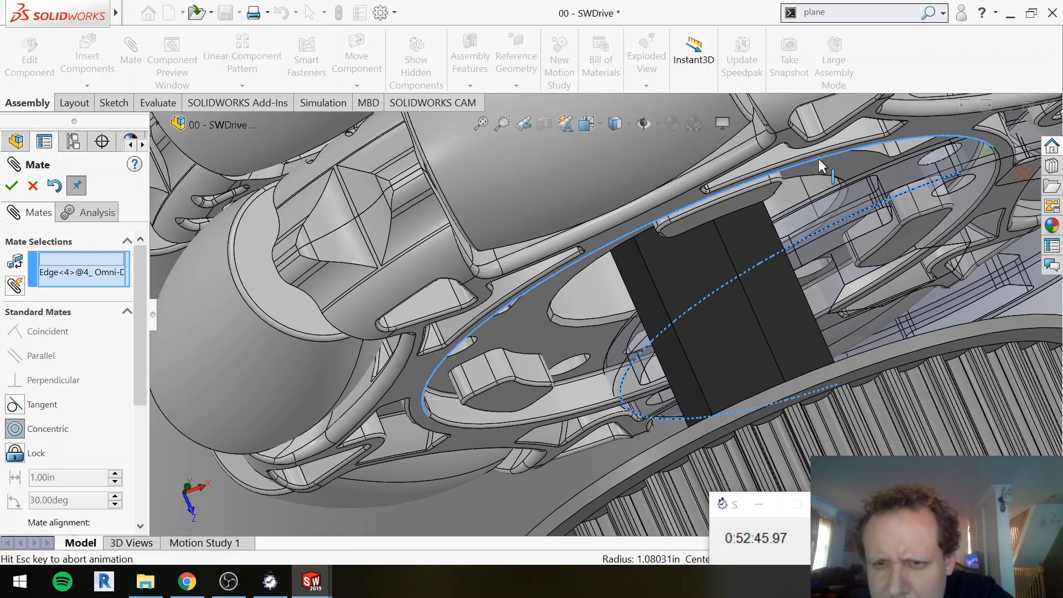
{"action": "left_click", "coordinate": [12, 186]}
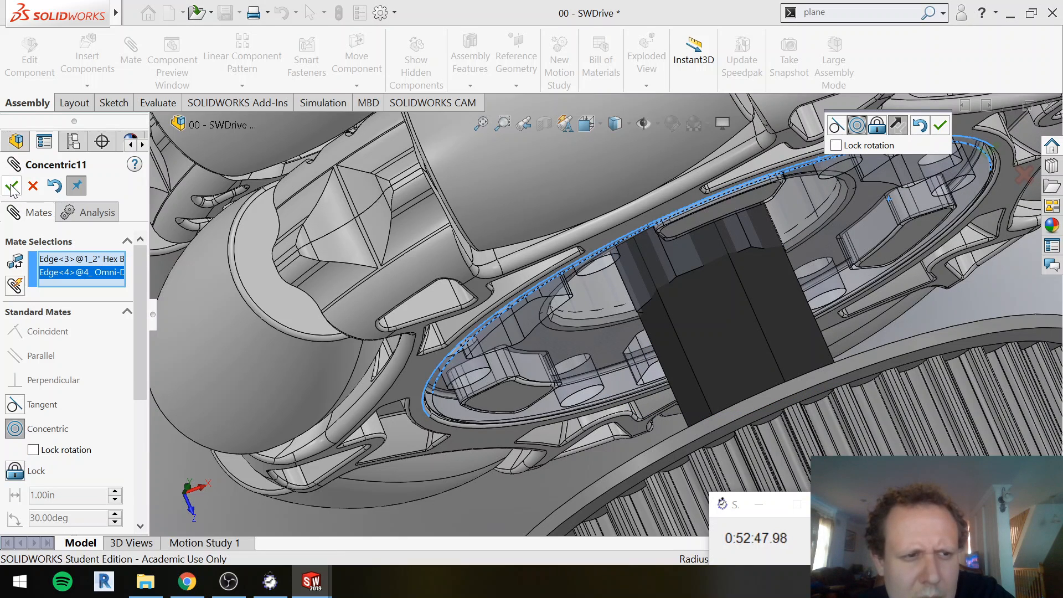
{"action": "scroll", "coordinate": [649, 277], "scroll_direction": "down", "scroll_amount": 5}
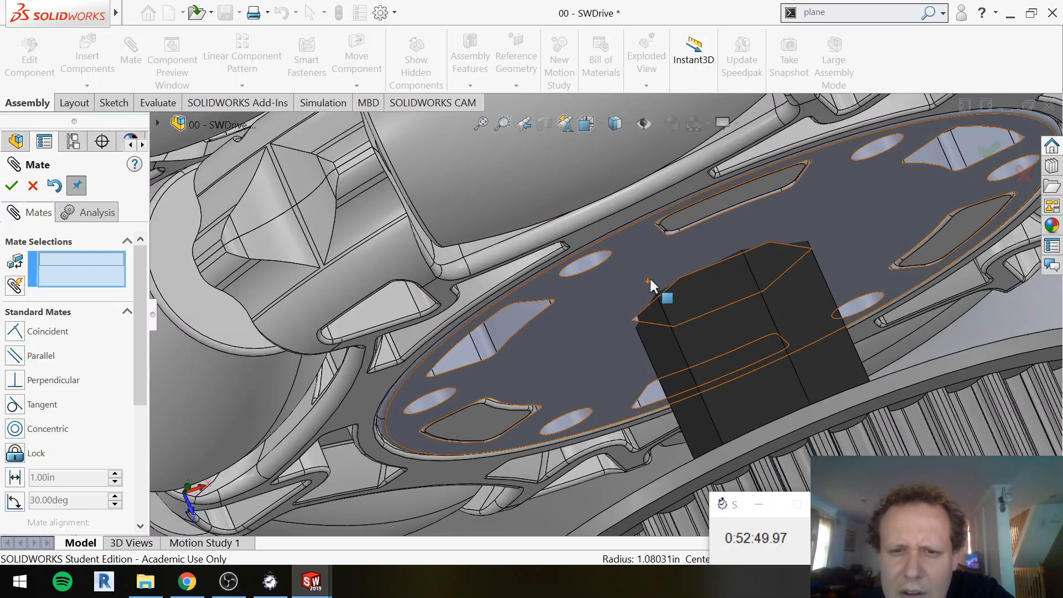
{"action": "scroll", "coordinate": [649, 277], "scroll_direction": "up", "scroll_amount": 10}
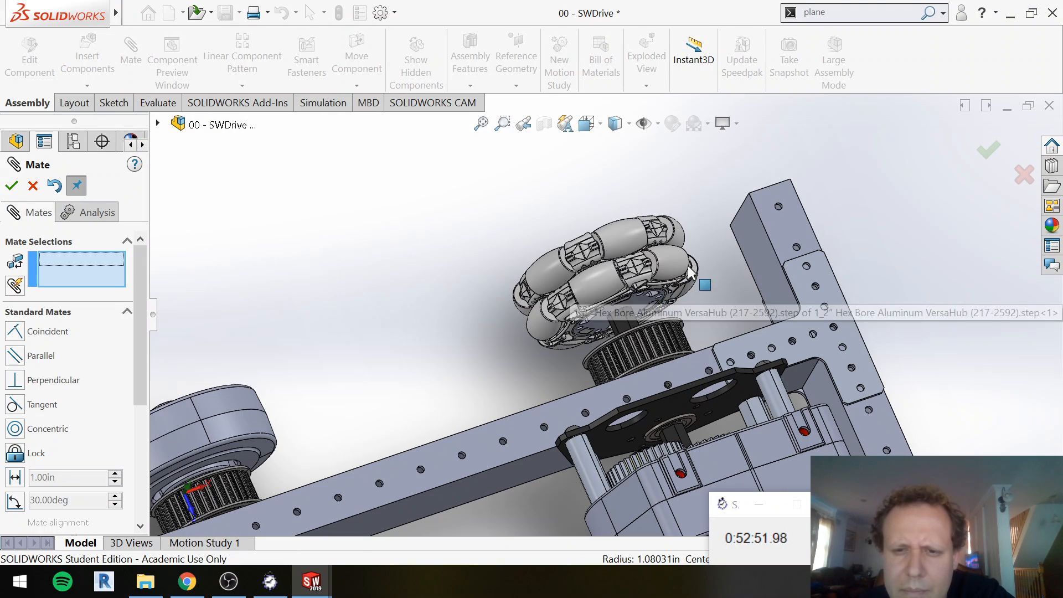
{"action": "scroll", "coordinate": [687, 285], "scroll_direction": "down", "scroll_amount": 4}
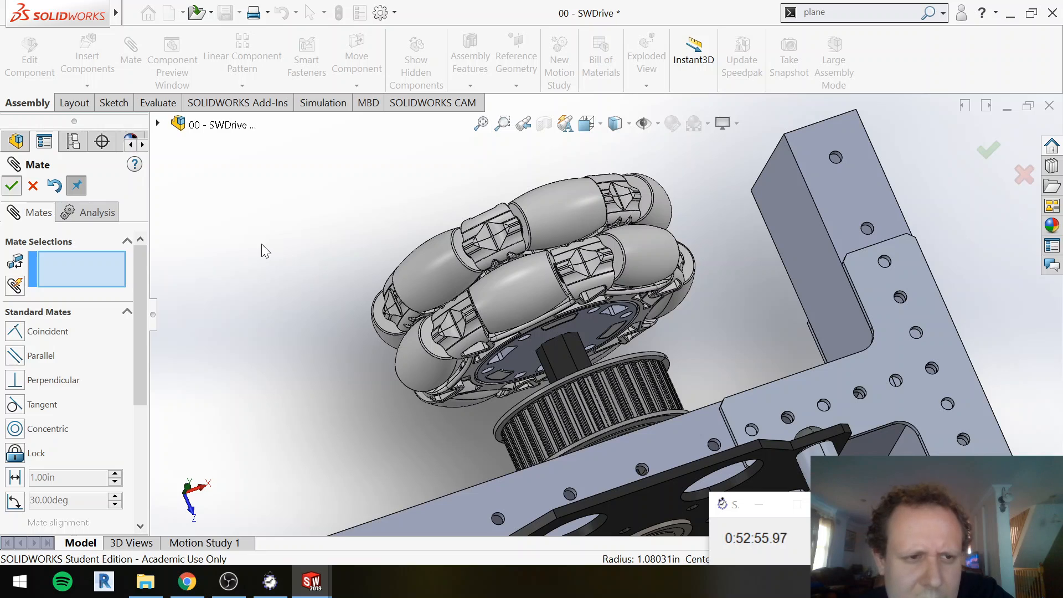
{"action": "key", "text": "Escape"}
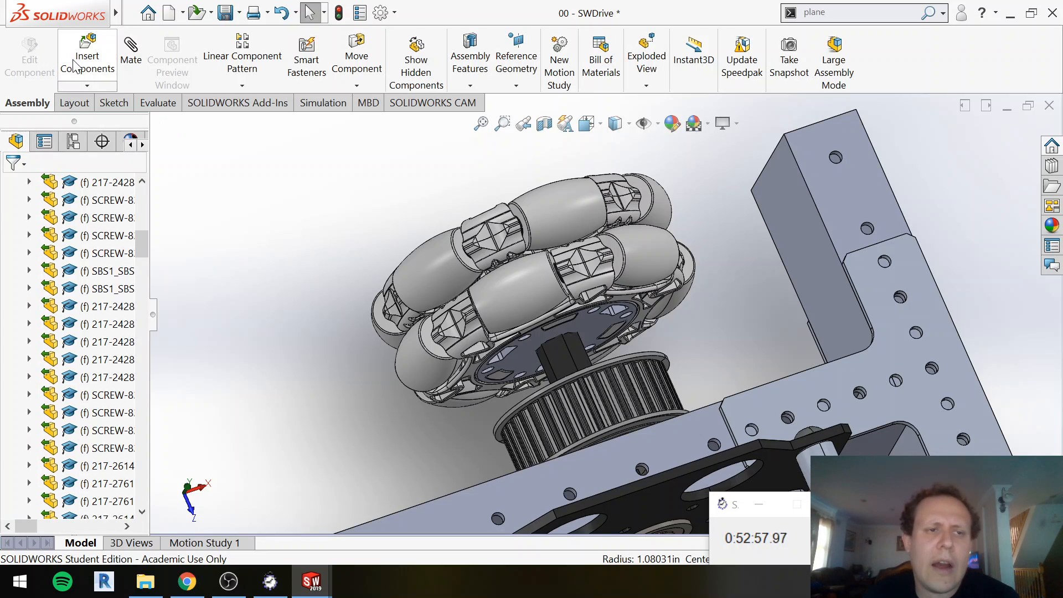
Step: Insert a second 1/2" Hex Bore Aluminum VersaHub into free space near the omni wheel's outer side
{"action": "left_click", "coordinate": [76, 65]}
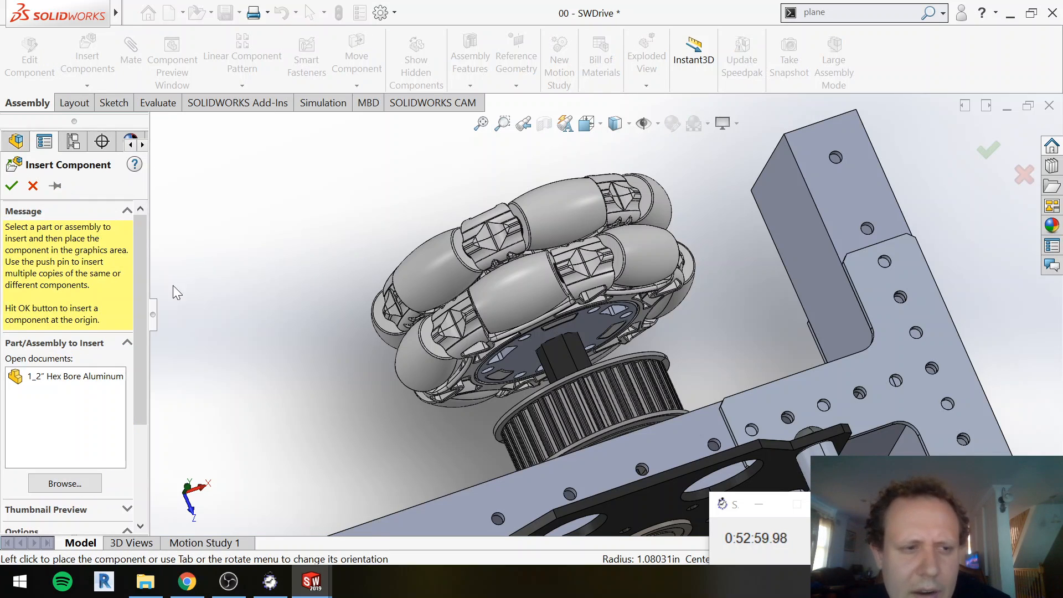
{"action": "left_click", "coordinate": [78, 379]}
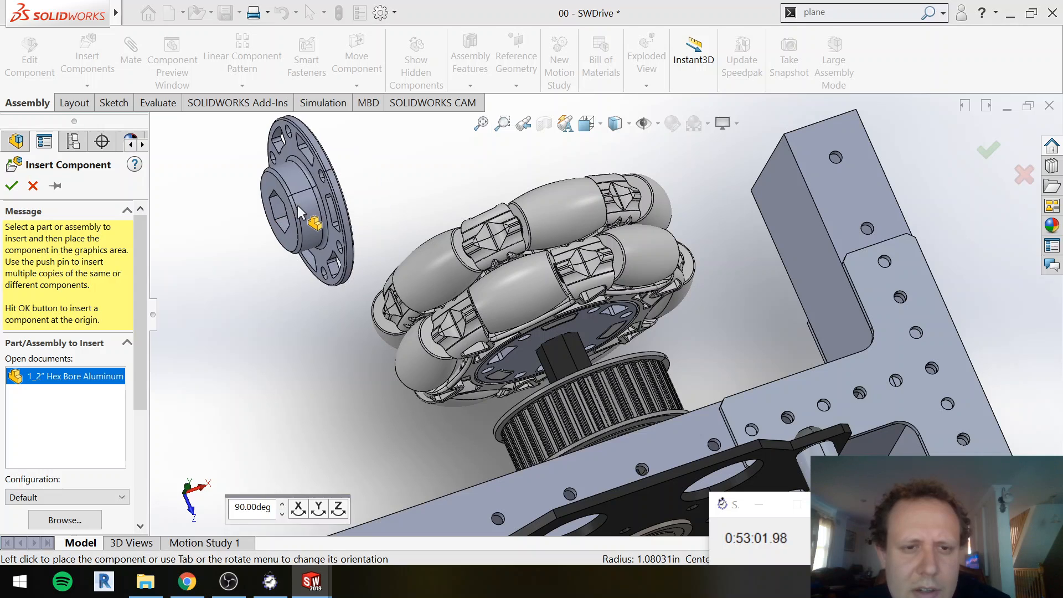
{"action": "left_click", "coordinate": [299, 212]}
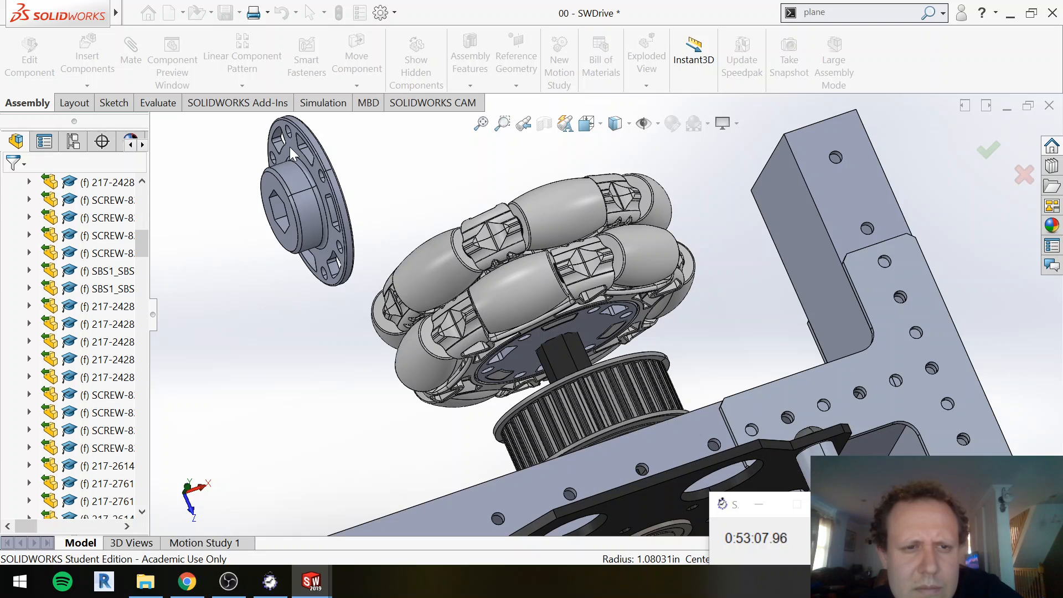
Step: Mate the second VersaHub's boss-side flange face coincident with the omni wheel's outer side face, with the mate alignment flipped
{"action": "left_click", "coordinate": [290, 148]}
{"action": "key", "text": "m"}
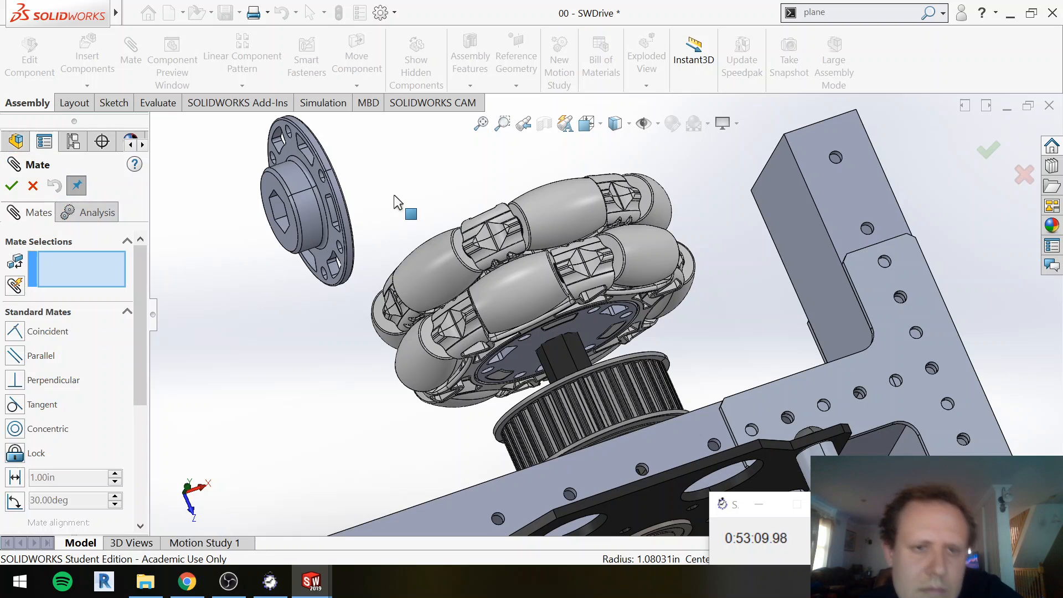
{"action": "middle_click_drag", "start_coordinate": [437, 244], "coordinate": [440, 179]}
{"action": "left_click", "coordinate": [440, 133]}
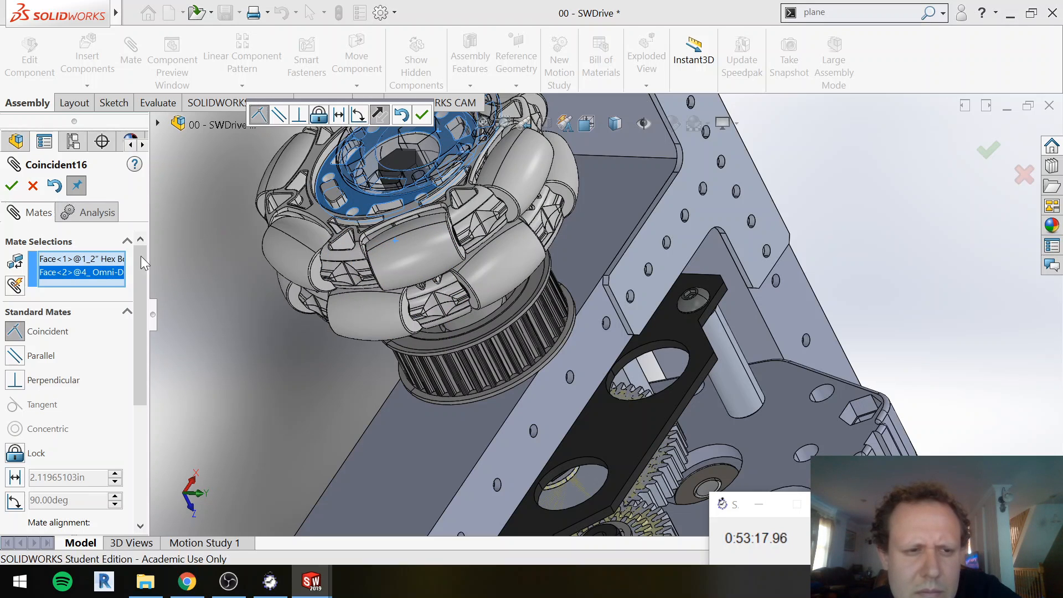
{"action": "left_click", "coordinate": [382, 117]}
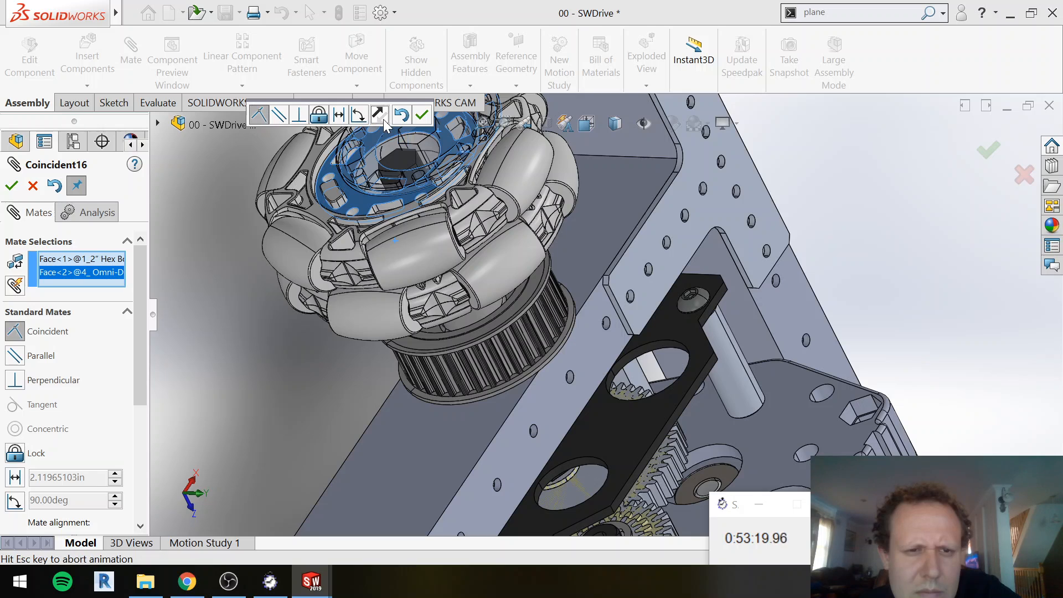
{"action": "left_click", "coordinate": [423, 116]}
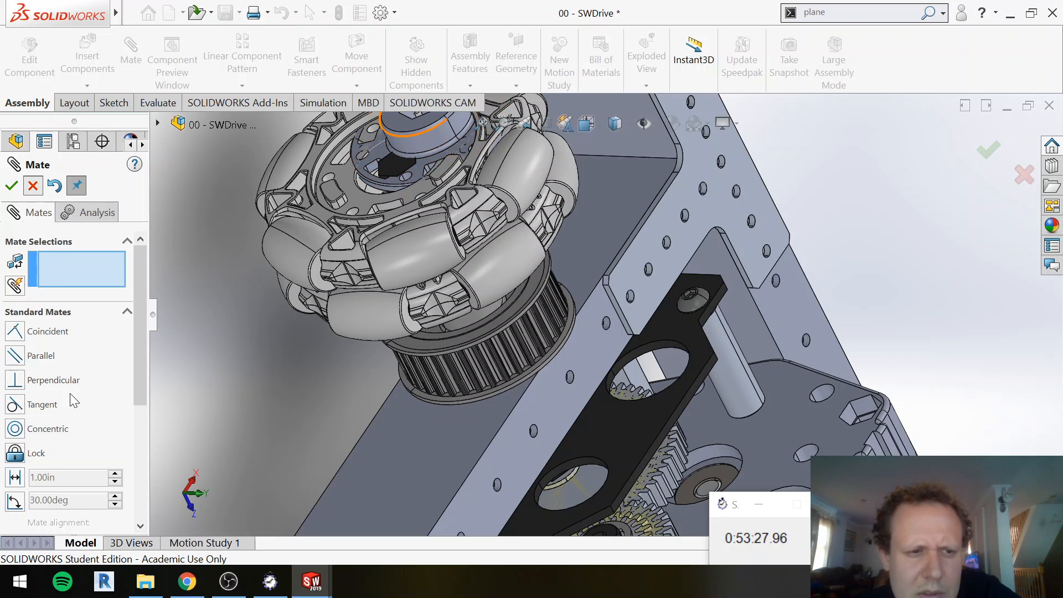
{"action": "key", "text": "Escape"}
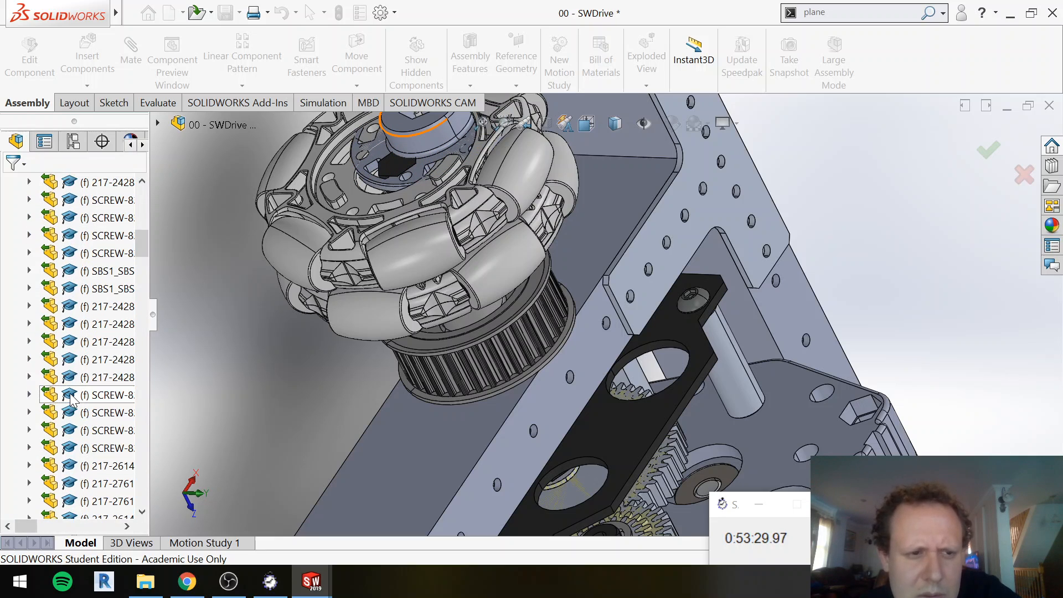
Step: Edit the coincident mate between the second VersaHub and the omni wheel, reversing its alignment so the hub's boss points into the wheel
{"action": "scroll", "coordinate": [71, 395], "scroll_direction": "down", "scroll_amount": 5}
{"action": "left_click_drag", "start_coordinate": [144, 266], "coordinate": [150, 538]}
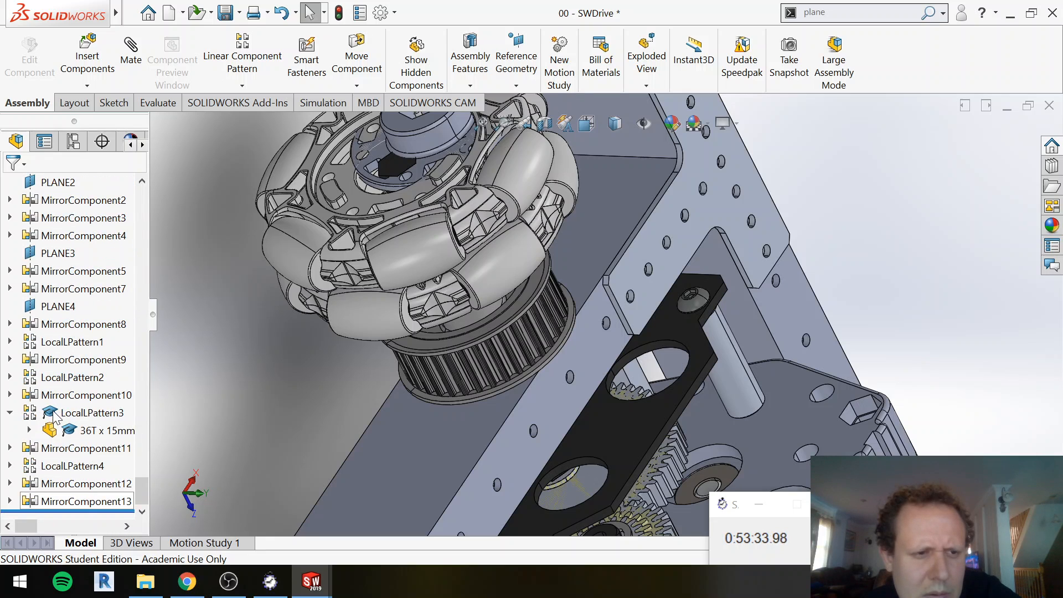
{"action": "scroll", "coordinate": [42, 324], "scroll_direction": "up", "scroll_amount": 3}
{"action": "scroll", "coordinate": [41, 324], "scroll_direction": "up", "scroll_amount": 2}
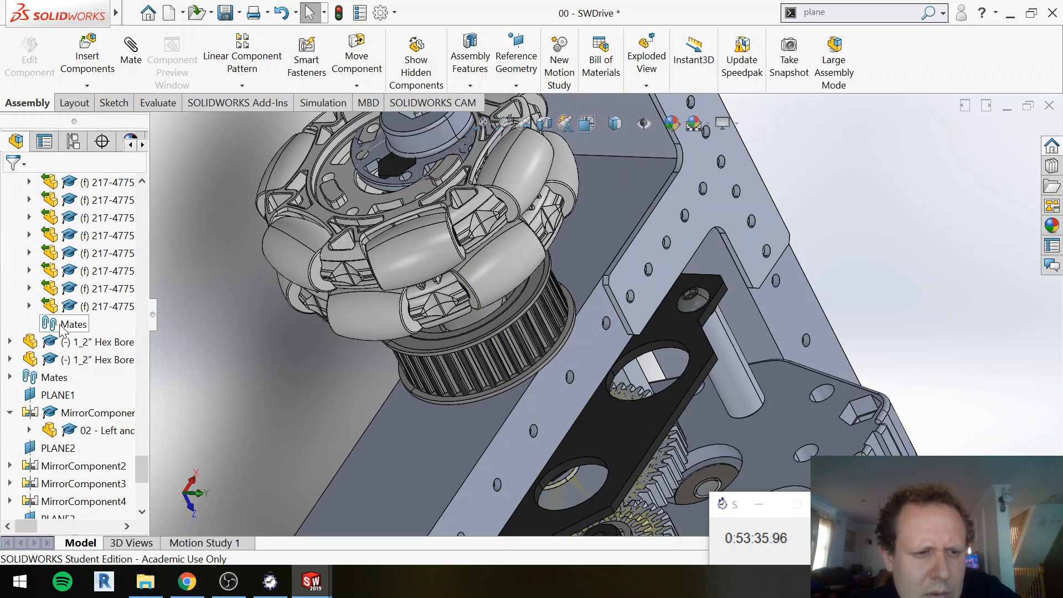
{"action": "left_click", "coordinate": [63, 326]}
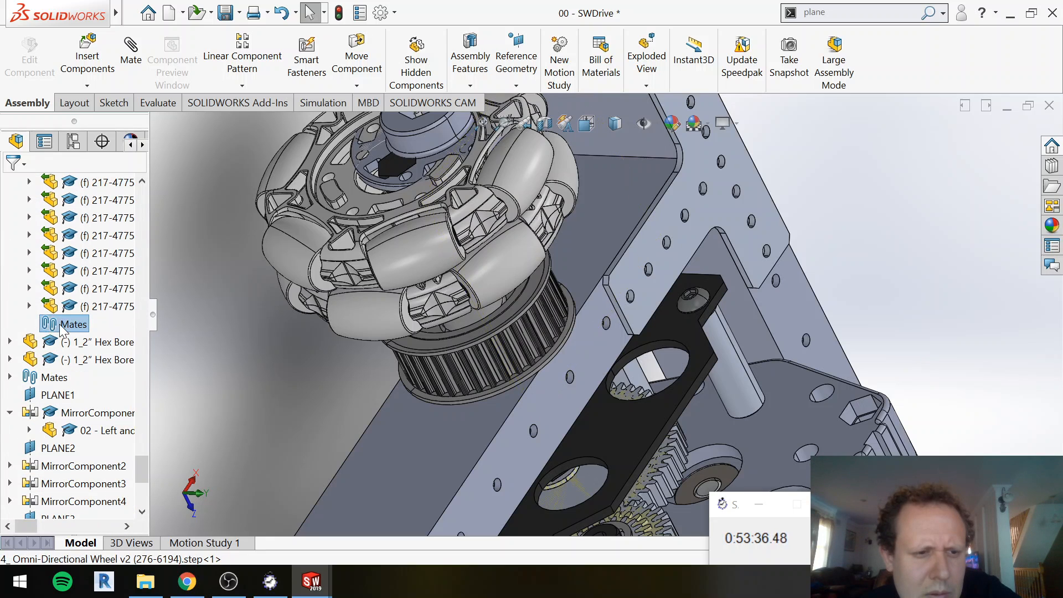
{"action": "left_click", "coordinate": [10, 377]}
{"action": "scroll", "coordinate": [60, 442], "scroll_direction": "down", "scroll_amount": 5}
{"action": "scroll", "coordinate": [62, 443], "scroll_direction": "down", "scroll_amount": 5}
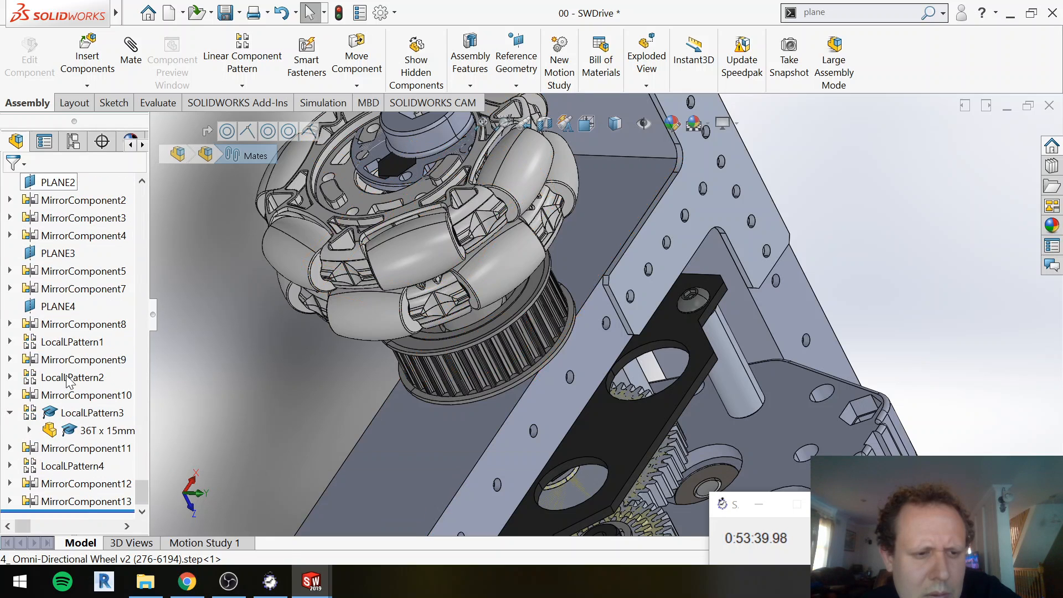
{"action": "scroll", "coordinate": [82, 294], "scroll_direction": "up", "scroll_amount": 2}
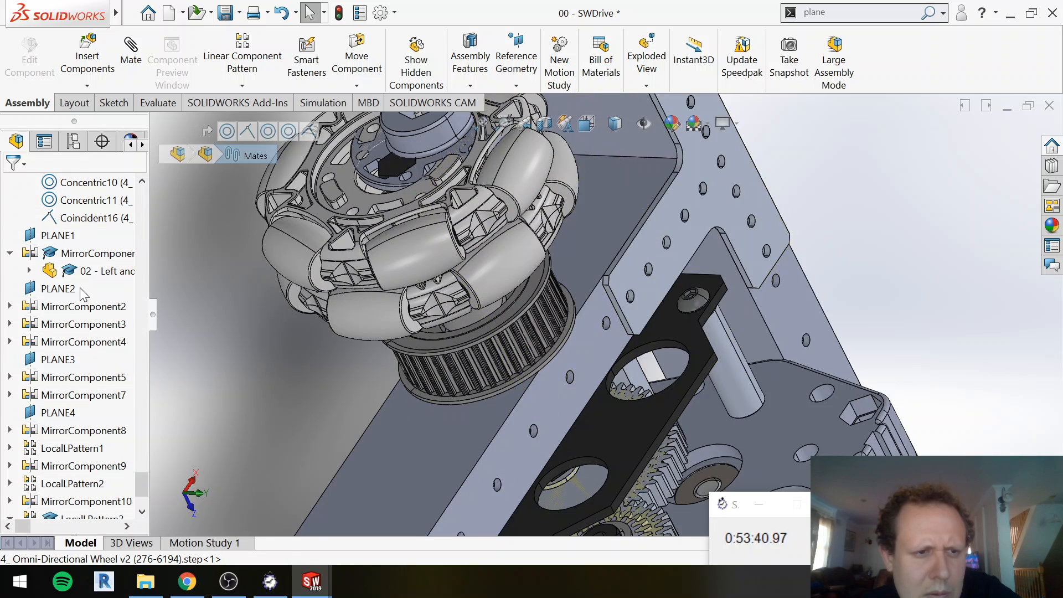
{"action": "left_click", "coordinate": [83, 218]}
{"action": "right_click", "coordinate": [87, 217]}
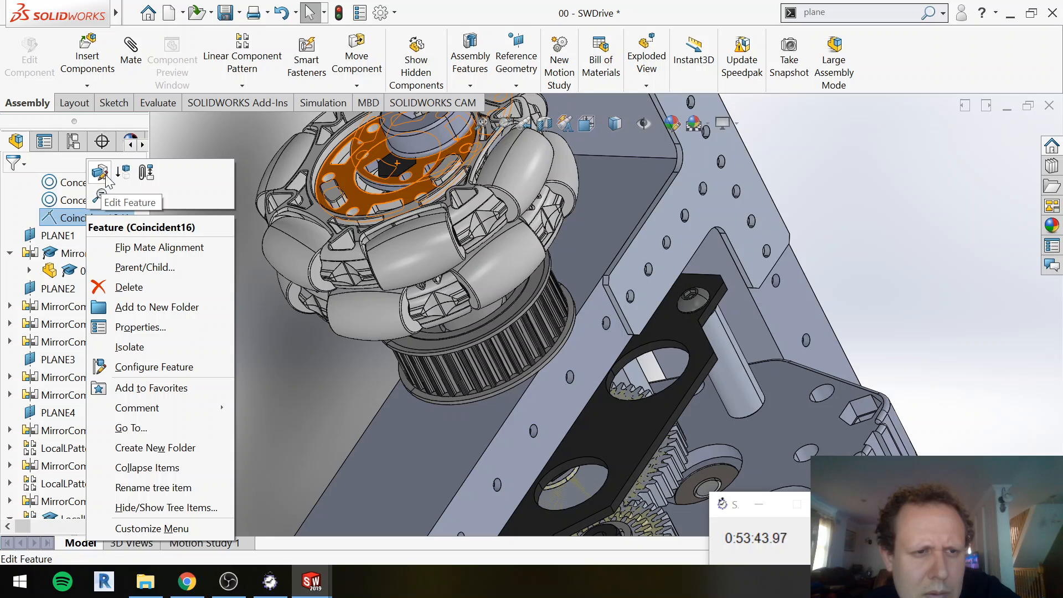
{"action": "left_click", "coordinate": [107, 174]}
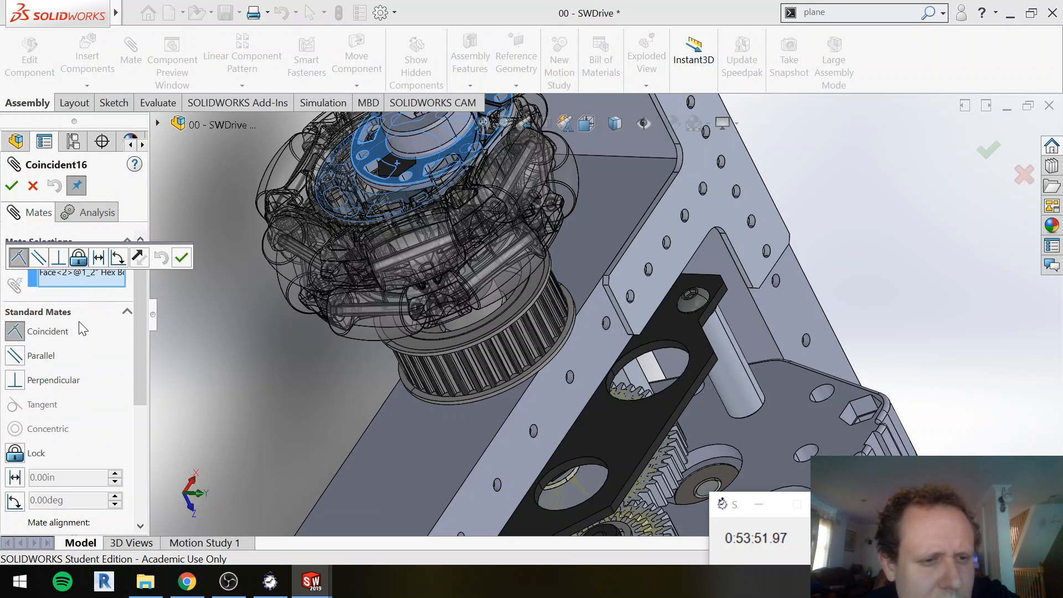
{"action": "left_click", "coordinate": [138, 260]}
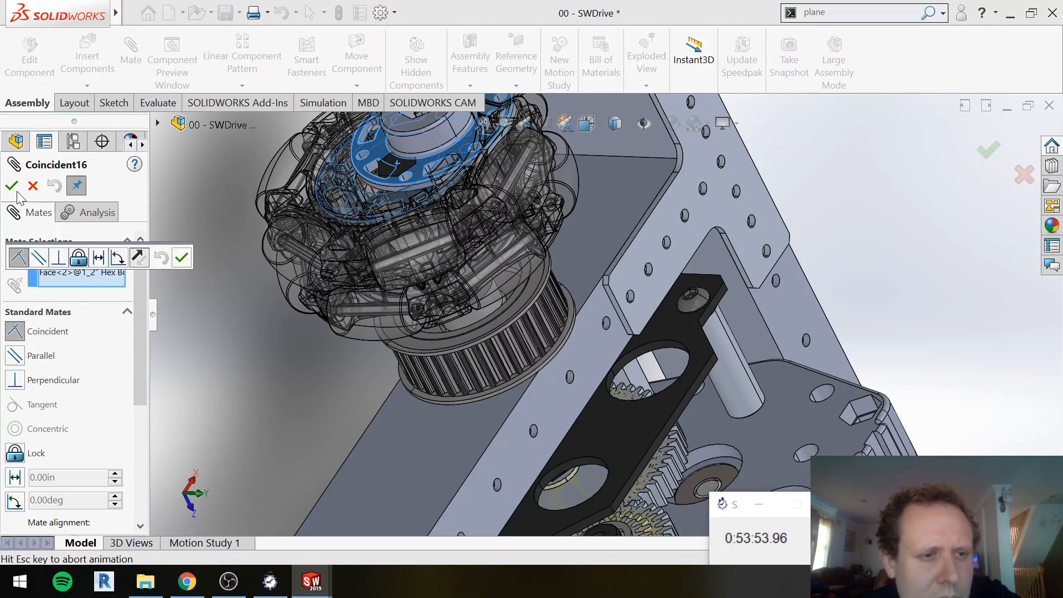
{"action": "left_click", "coordinate": [185, 261]}
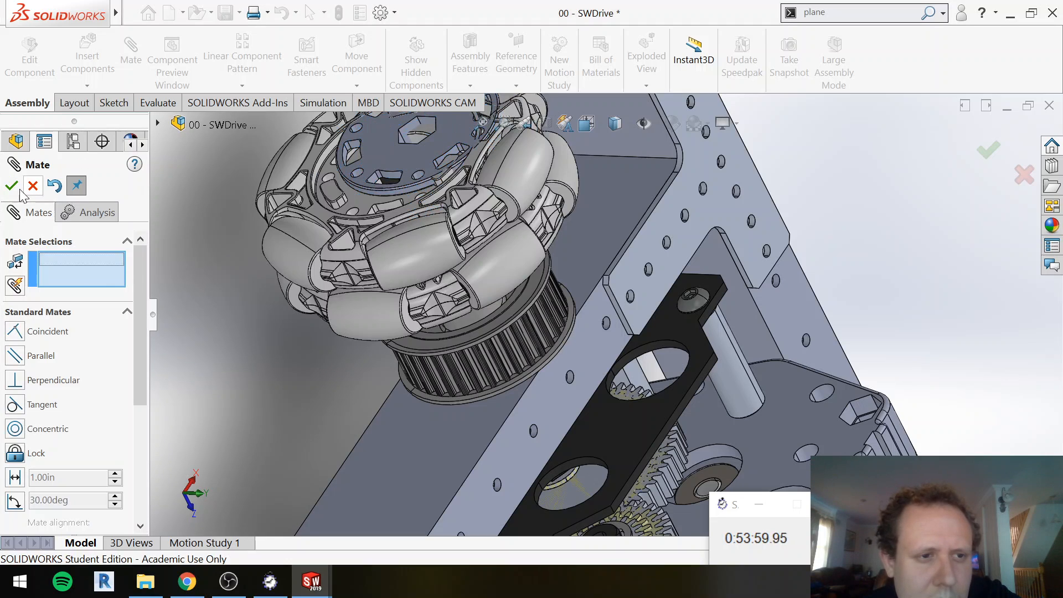
Step: Mate the edge of a bolt hole on the second VersaHub concentric with the edge of a matching omni wheel bolt hole
{"action": "left_click", "coordinate": [357, 169]}
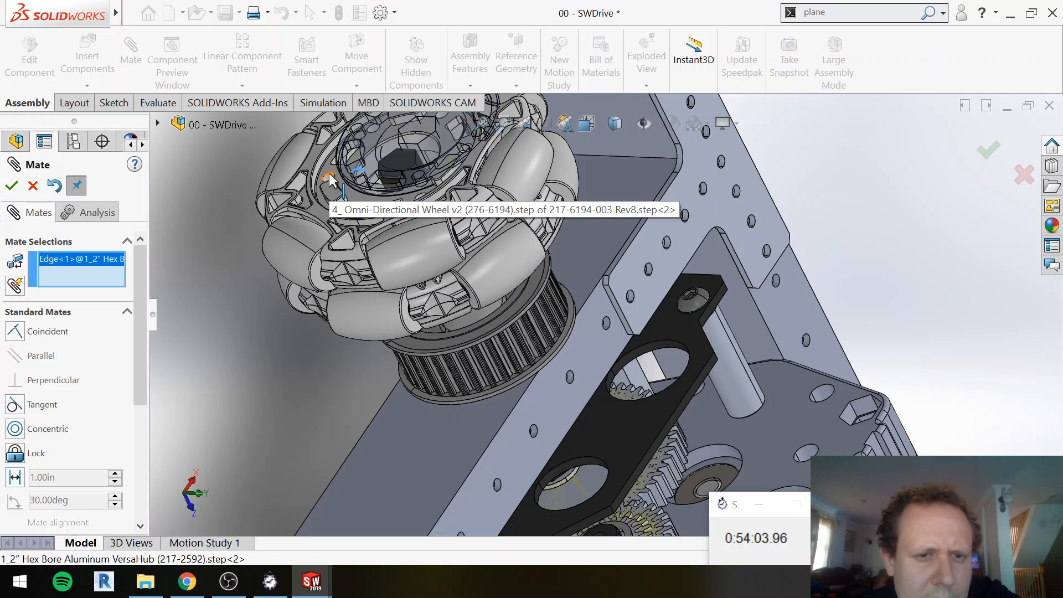
{"action": "left_click", "coordinate": [329, 174]}
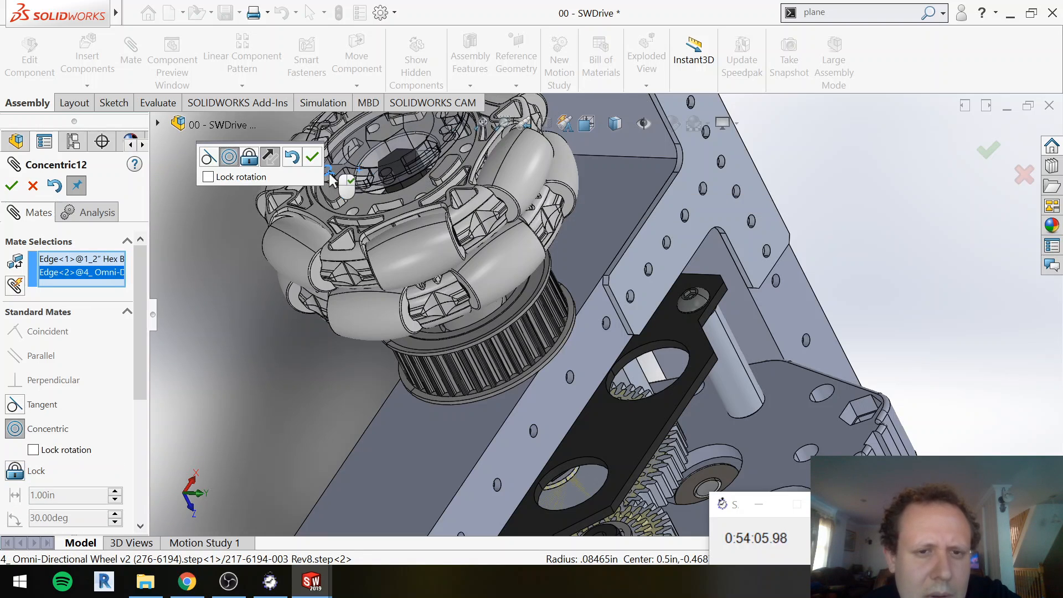
{"action": "right_click", "coordinate": [419, 190]}
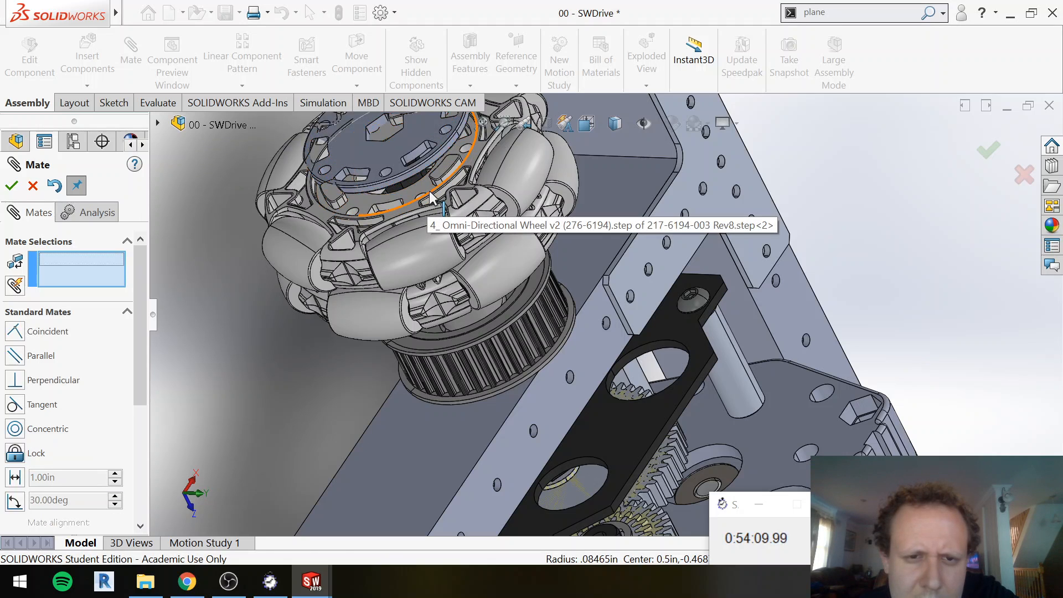
Step: Mate the second VersaHub's outer flange edge concentric with the circular edge on the omni wheel's outer side face
{"action": "left_click", "coordinate": [422, 166]}
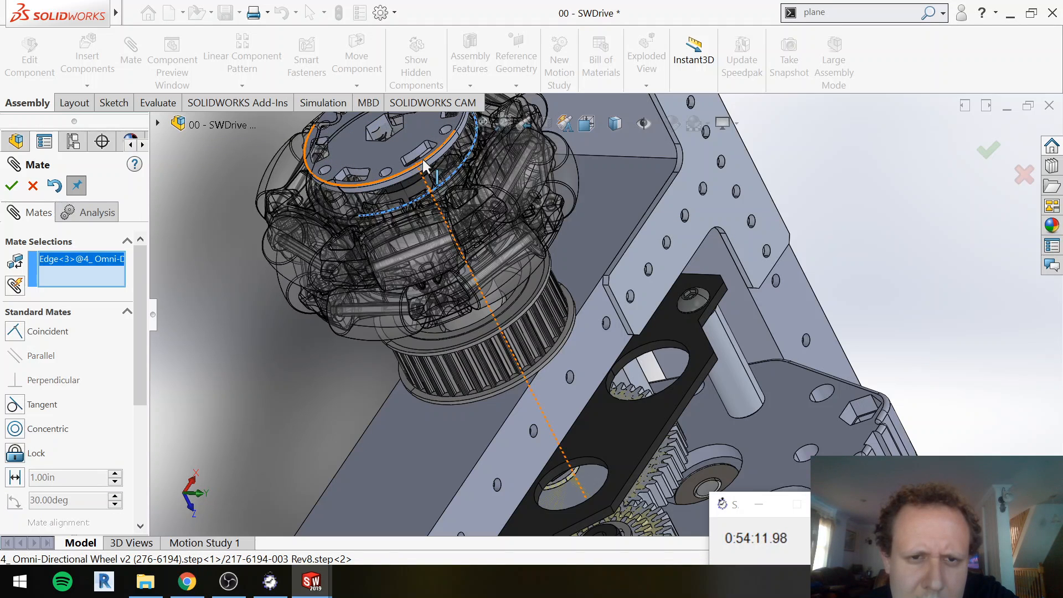
{"action": "left_click", "coordinate": [421, 164]}
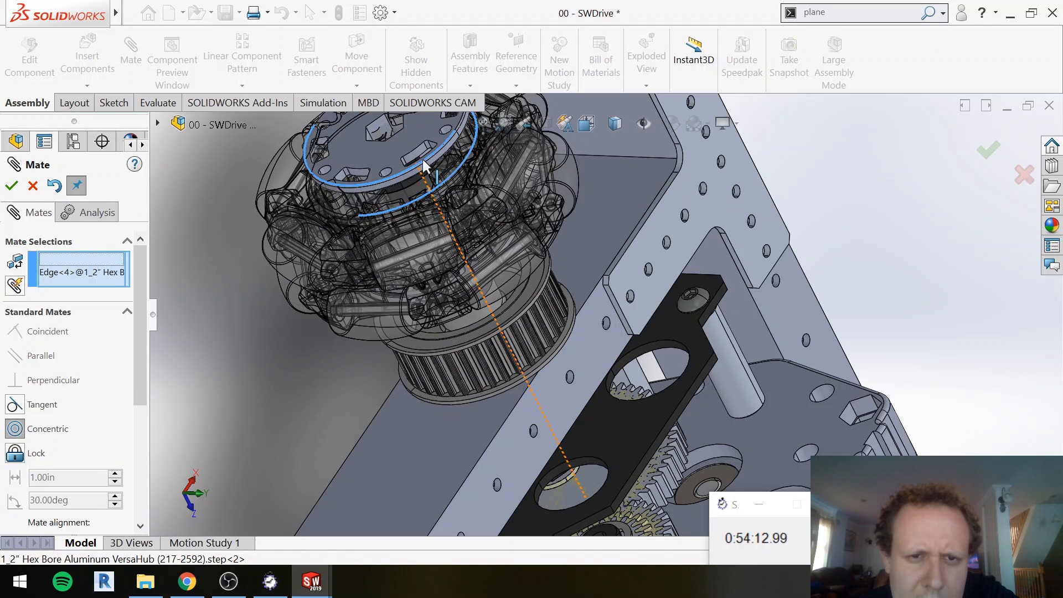
{"action": "left_click", "coordinate": [12, 186]}
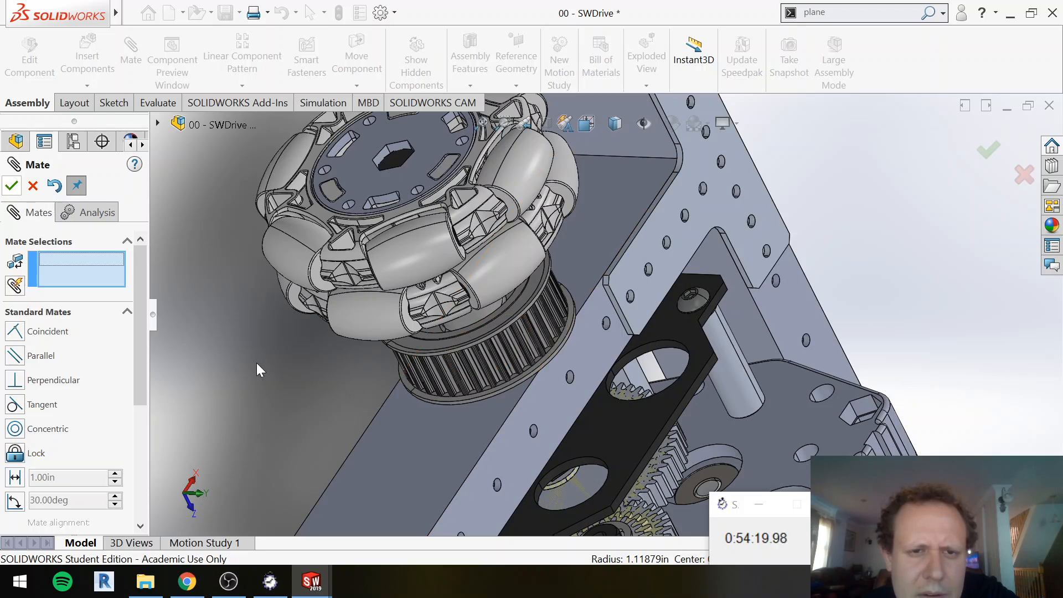
Step: Add a 0.25 in distance mate between the pulley's hub face and the facing side of the inner VersaHub, and finish mating
{"action": "middle_click_drag", "start_coordinate": [240, 360], "coordinate": [236, 297]}
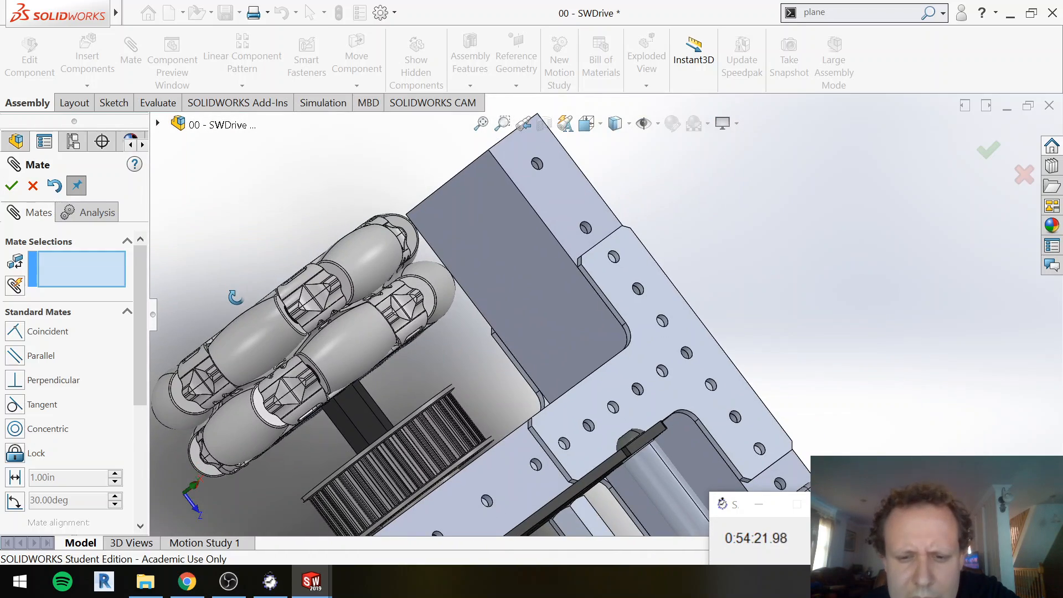
{"action": "middle_click_drag", "start_coordinate": [443, 391], "coordinate": [400, 430]}
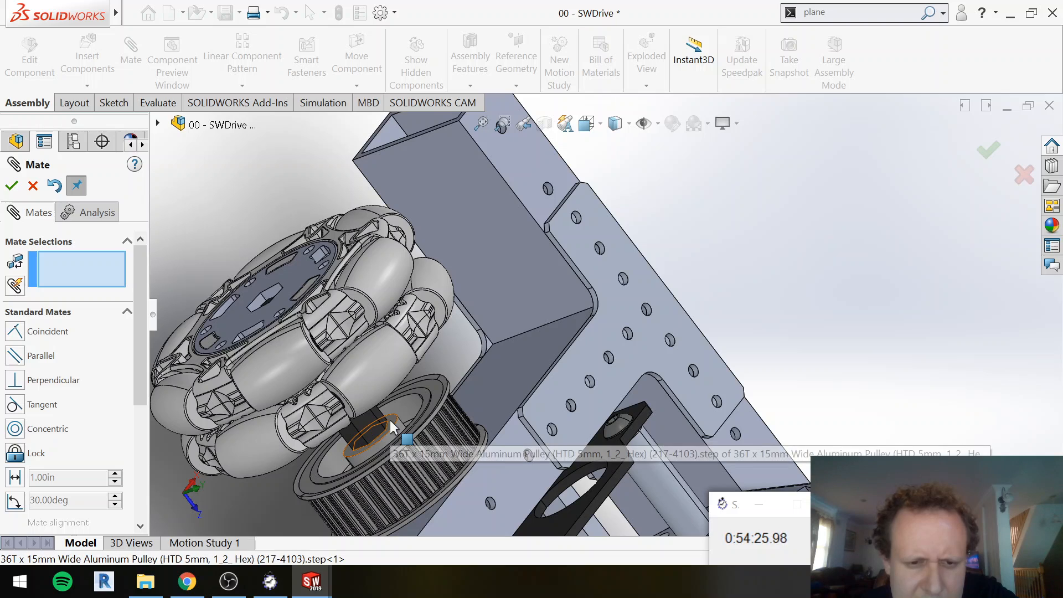
{"action": "left_click", "coordinate": [391, 420]}
{"action": "middle_click_drag", "start_coordinate": [433, 360], "coordinate": [396, 383]}
{"action": "left_click", "coordinate": [421, 420]}
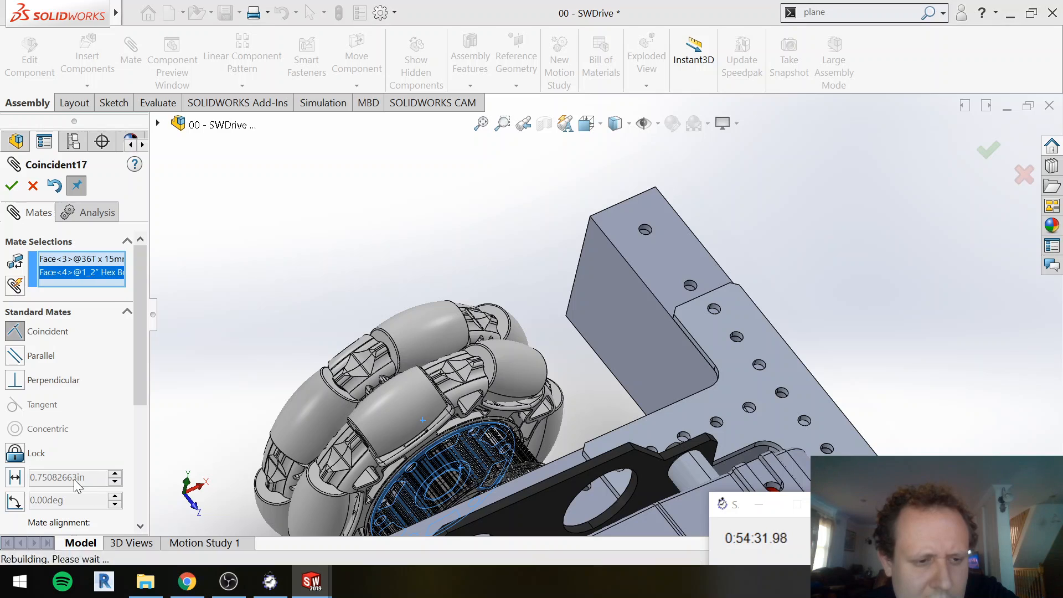
{"action": "left_click", "coordinate": [55, 483]}
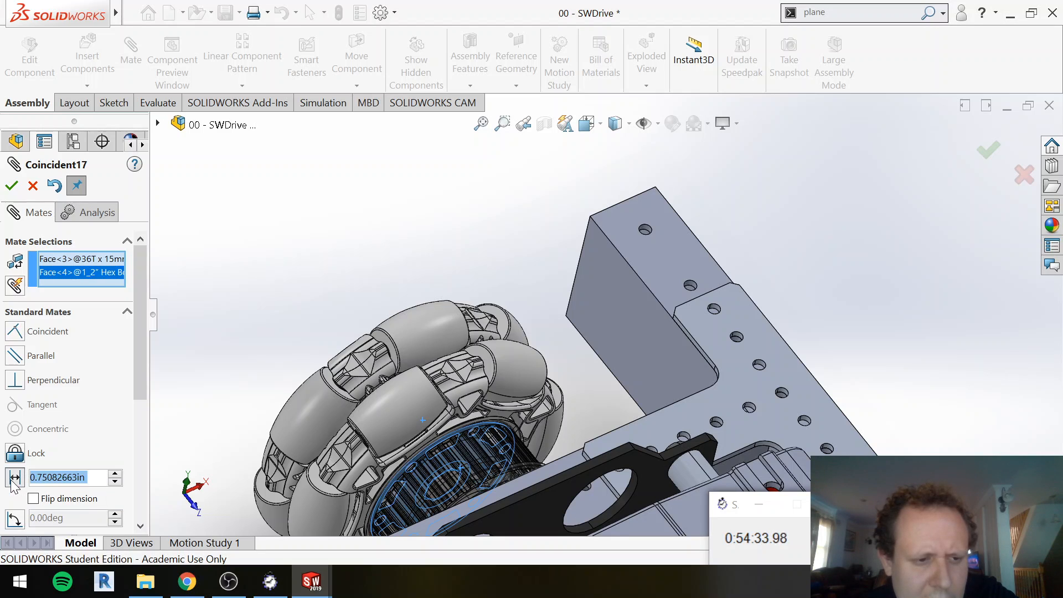
{"action": "type", "text": ".25"}
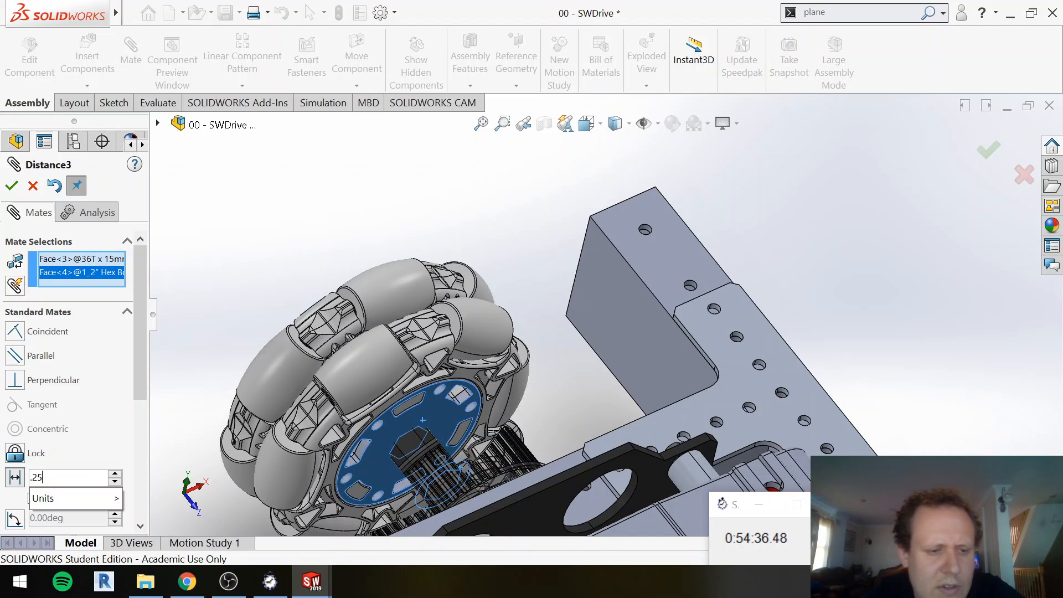
{"action": "key", "text": "Return"}
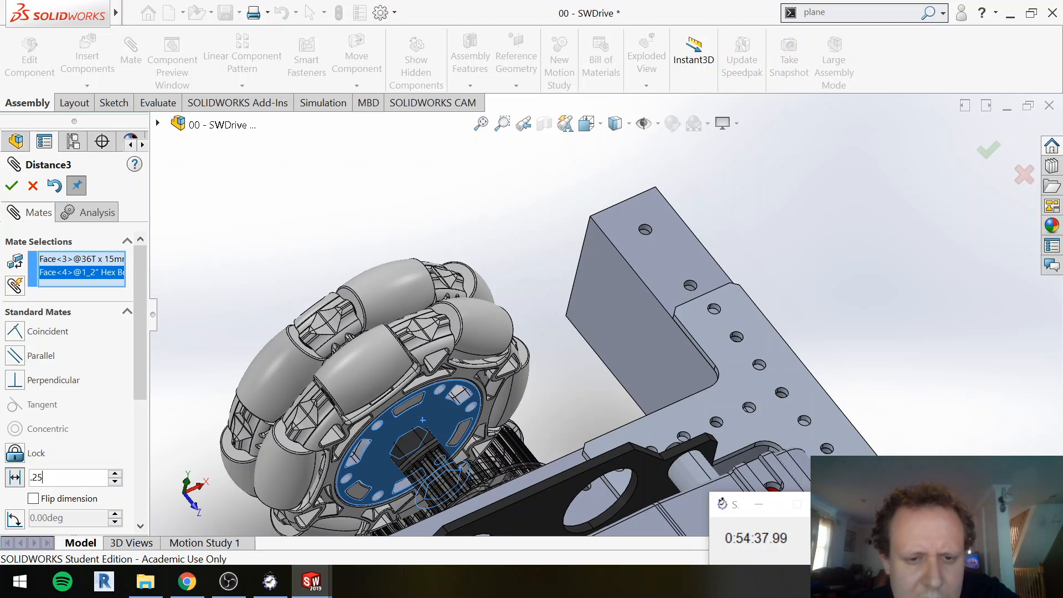
{"action": "left_click", "coordinate": [7, 189]}
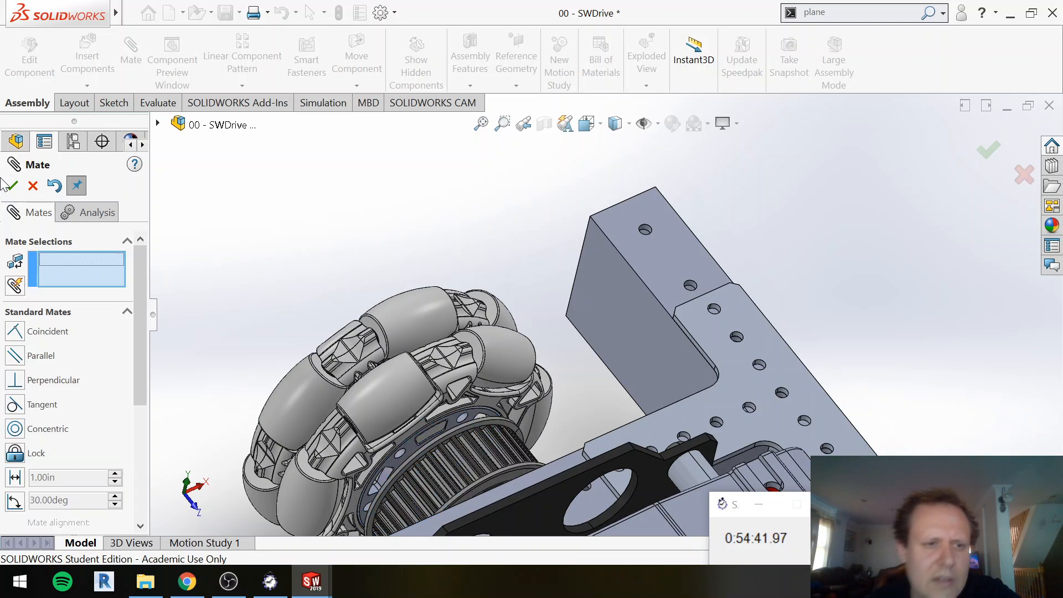
{"action": "scroll", "coordinate": [340, 271], "scroll_direction": "up", "scroll_amount": 5}
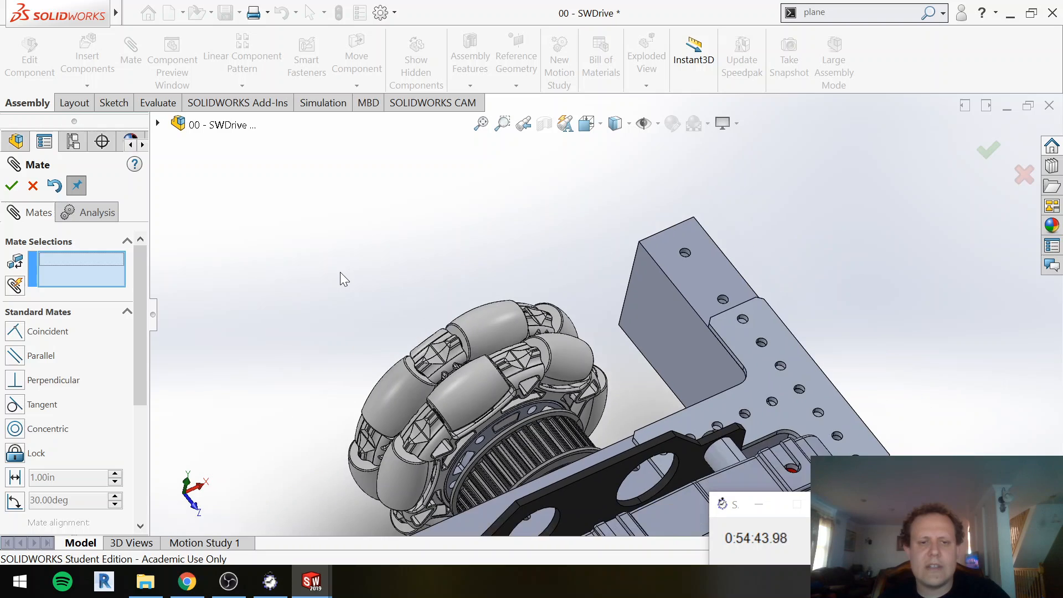
{"action": "scroll", "coordinate": [340, 272], "scroll_direction": "up", "scroll_amount": 2}
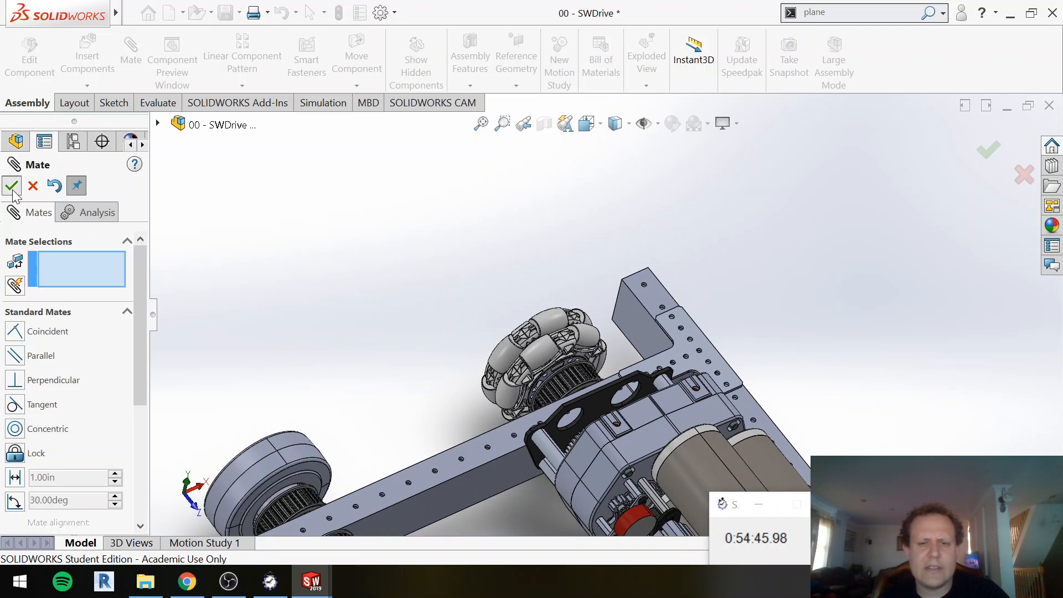
{"action": "left_click", "coordinate": [13, 190]}
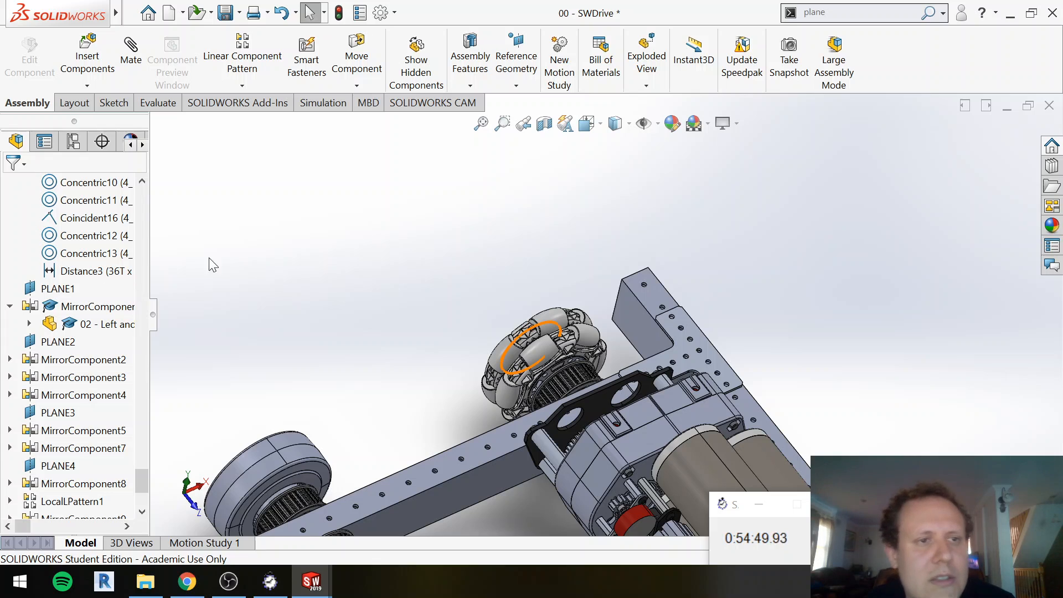
Step: Start mirroring components with both 1/2" Hex Bore Aluminum VersaHubs and the 4_ Omni-Directional Wheel v2 as the components to mirror
{"action": "left_click", "coordinate": [242, 85]}
{"action": "left_click", "coordinate": [272, 222]}
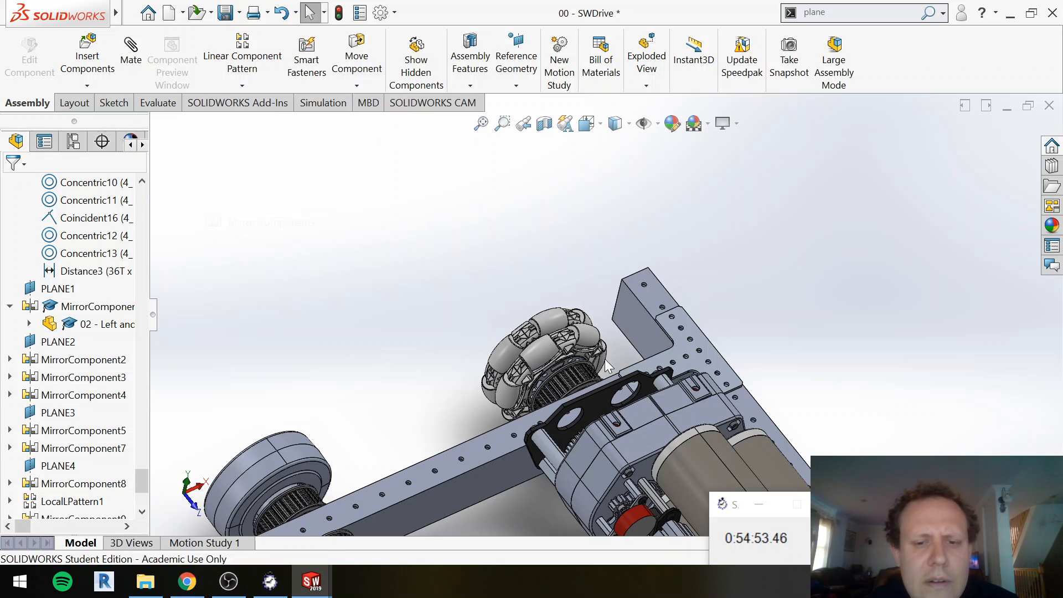
{"action": "left_click", "coordinate": [543, 351]}
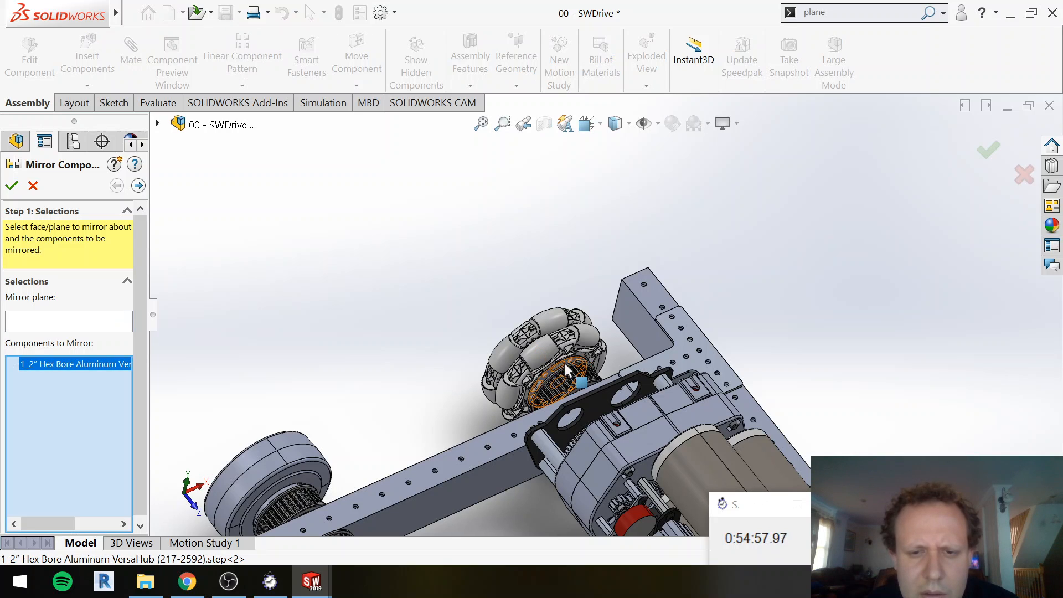
{"action": "left_click", "coordinate": [561, 368]}
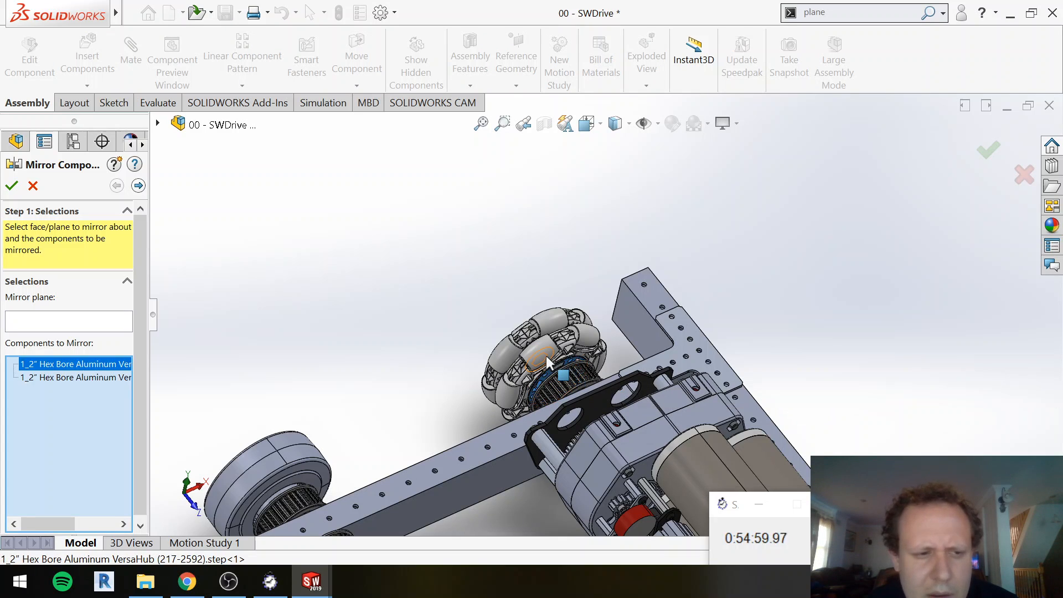
{"action": "middle_click_drag", "start_coordinate": [478, 334], "coordinate": [529, 395]}
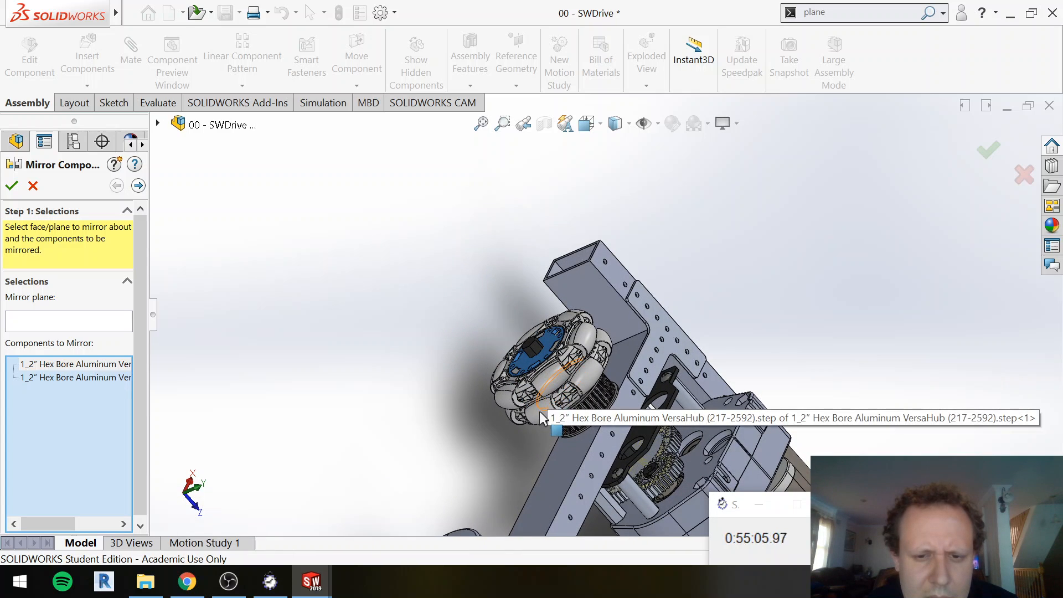
{"action": "middle_click_drag", "start_coordinate": [520, 386], "coordinate": [516, 357]}
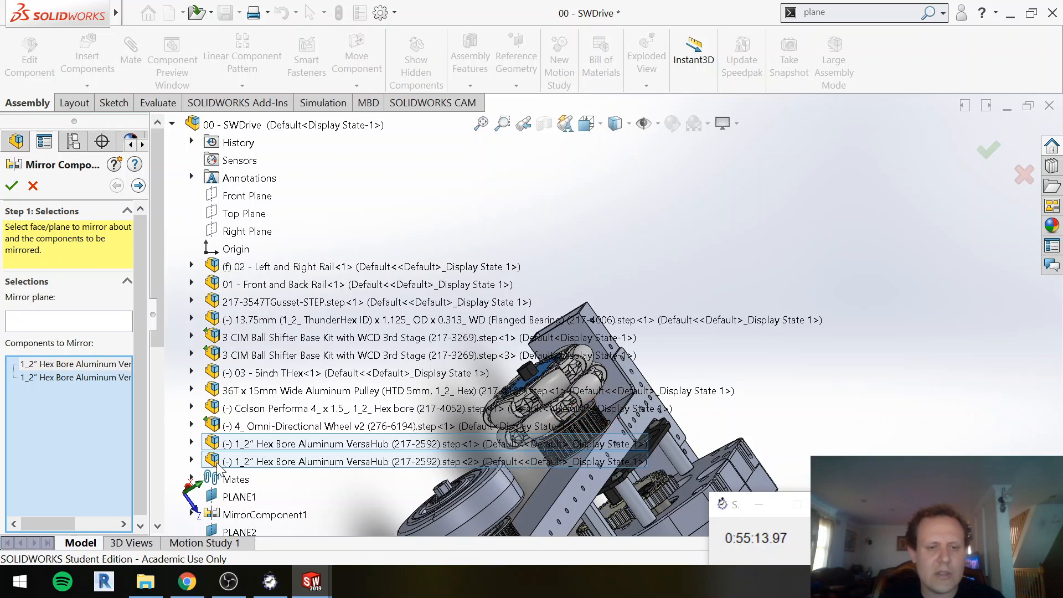
{"action": "left_click", "coordinate": [260, 431]}
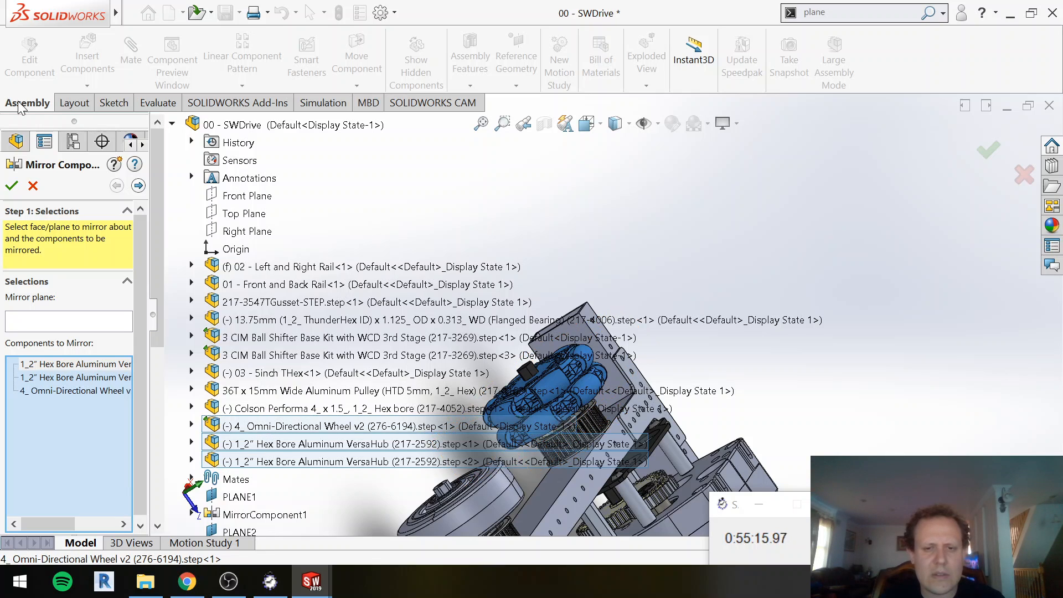
Step: Set PLANE2 as the mirror plane and mirror the omni wheel with its hubs to the other end of the side rail
{"action": "left_click", "coordinate": [62, 320]}
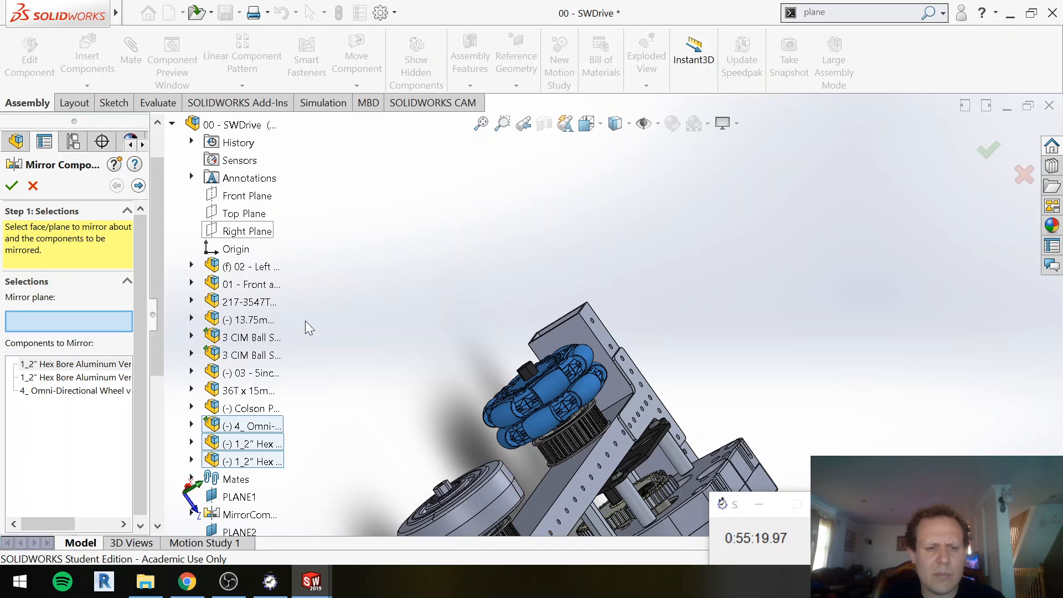
{"action": "scroll", "coordinate": [251, 537], "scroll_direction": "down", "scroll_amount": 1}
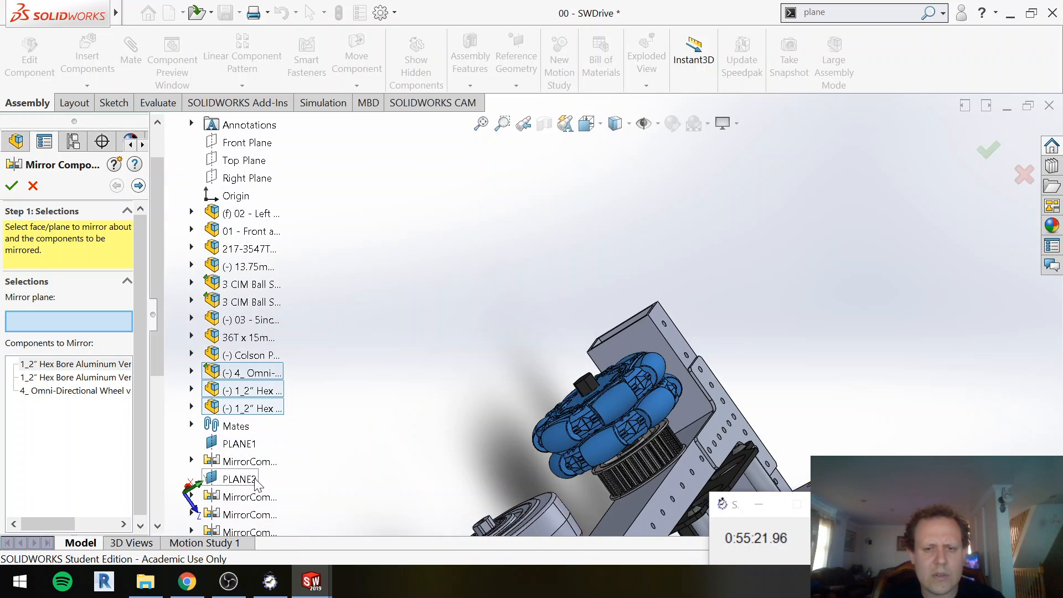
{"action": "scroll", "coordinate": [490, 458], "scroll_direction": "down", "scroll_amount": 4}
{"action": "scroll", "coordinate": [490, 457], "scroll_direction": "up", "scroll_amount": 5}
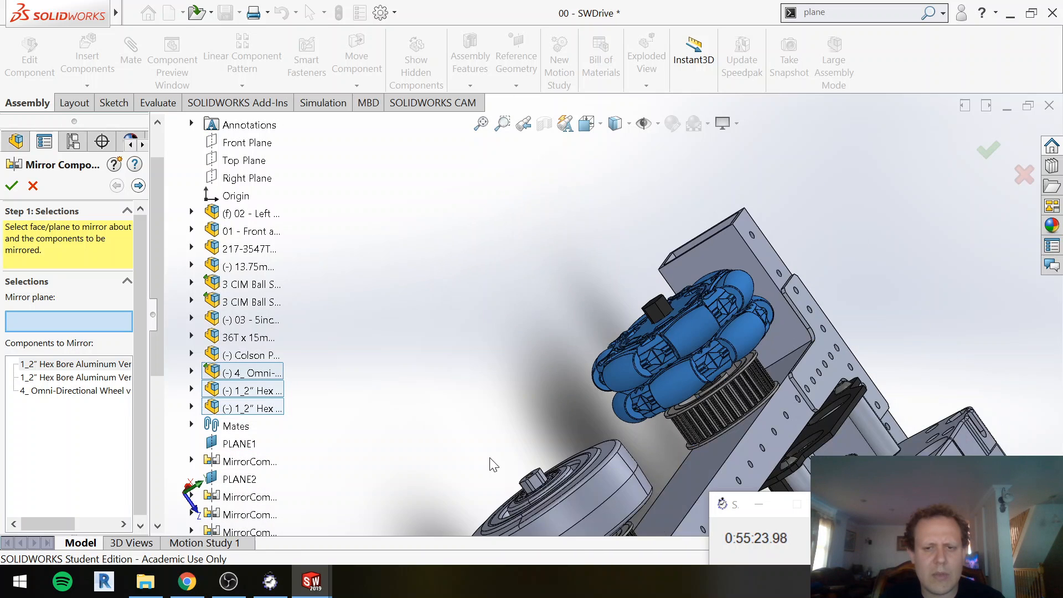
{"action": "scroll", "coordinate": [489, 458], "scroll_direction": "up", "scroll_amount": 3}
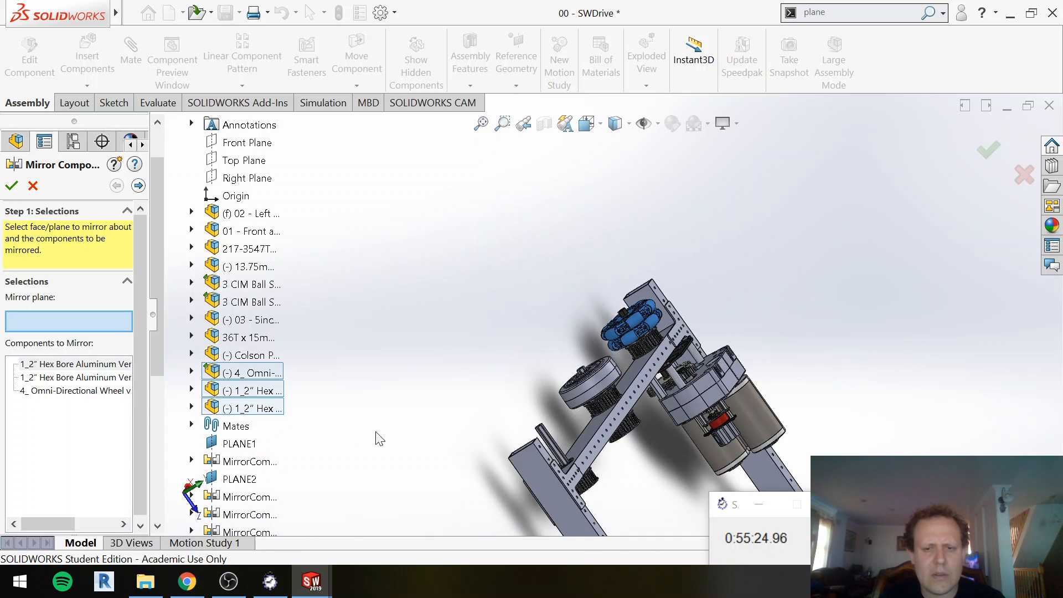
{"action": "left_click", "coordinate": [248, 483]}
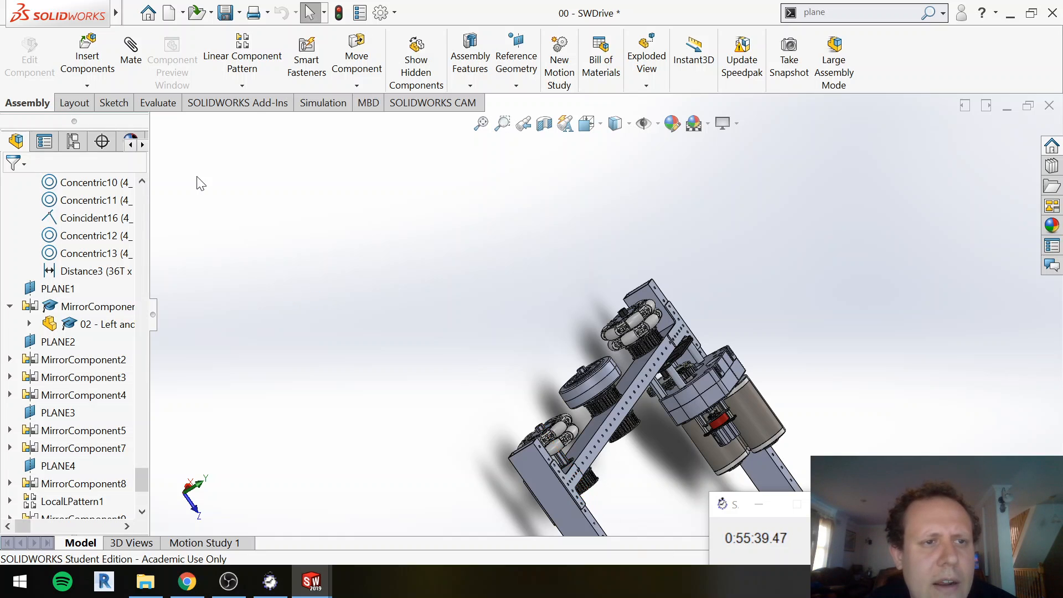
Step: Mirror both omni wheels and their four VersaHubs about PLANE1 onto the opposite side rail
{"action": "left_click", "coordinate": [250, 88]}
{"action": "left_click", "coordinate": [270, 222]}
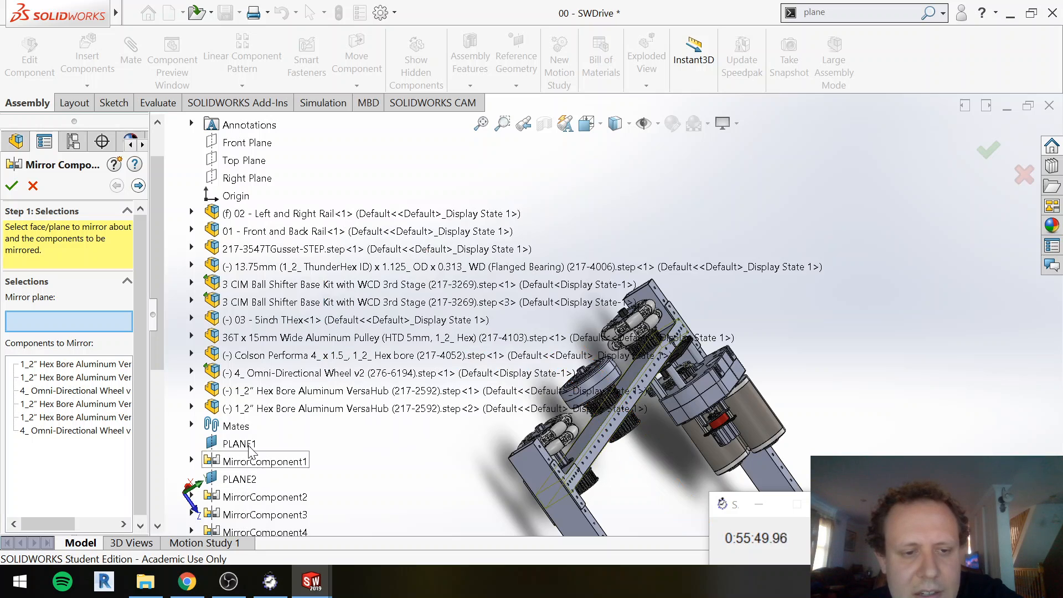
{"action": "left_click", "coordinate": [249, 448]}
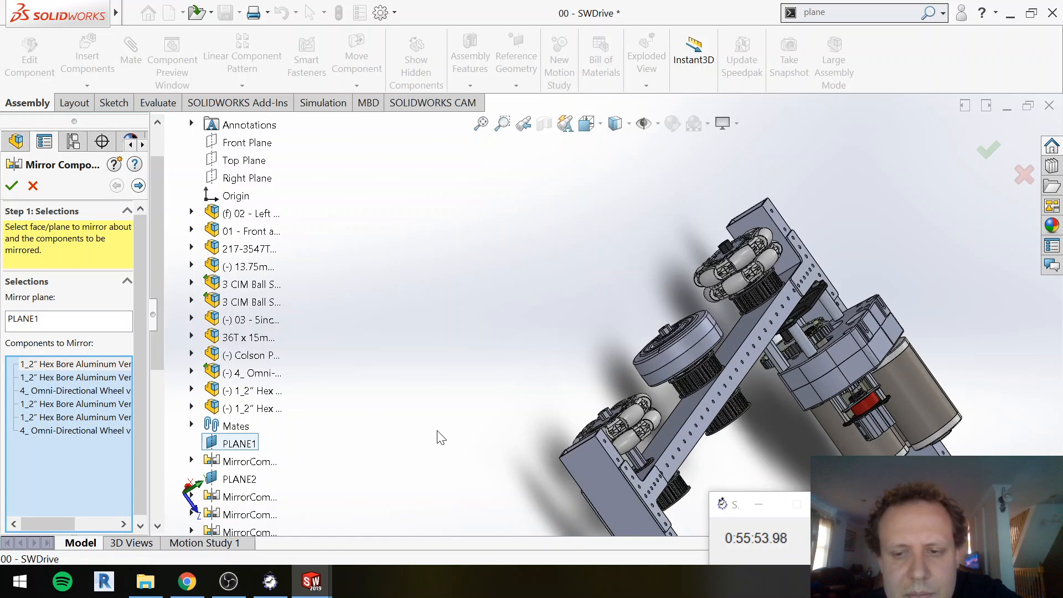
{"action": "scroll", "coordinate": [437, 431], "scroll_direction": "up", "scroll_amount": 5}
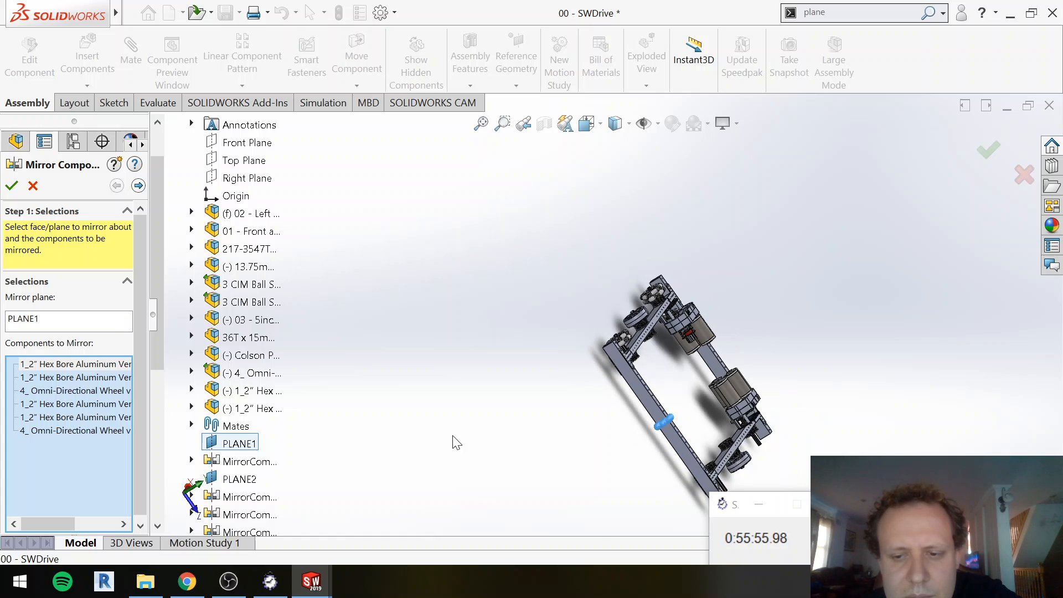
{"action": "left_click", "coordinate": [12, 186]}
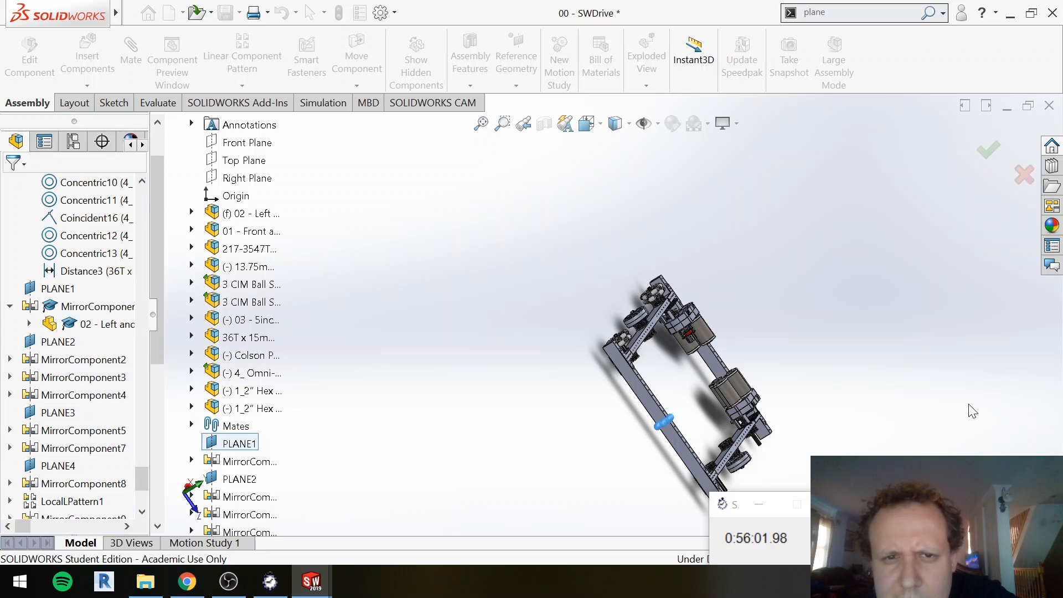
Step: Display the whole drivetrain in isometric view and stop the stopwatch
{"action": "left_click", "coordinate": [602, 127]}
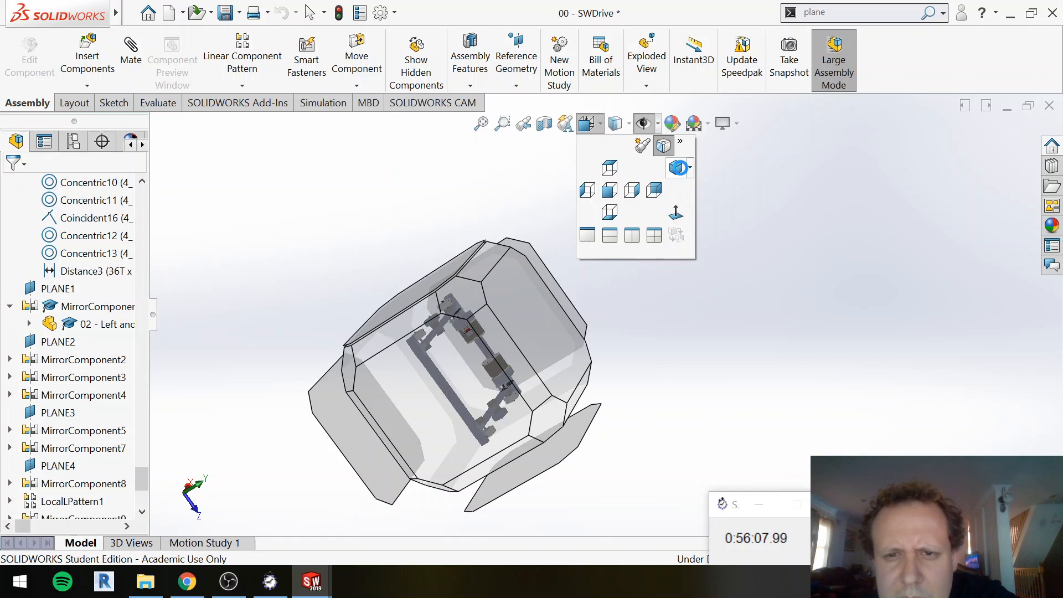
{"action": "left_click", "coordinate": [680, 169]}
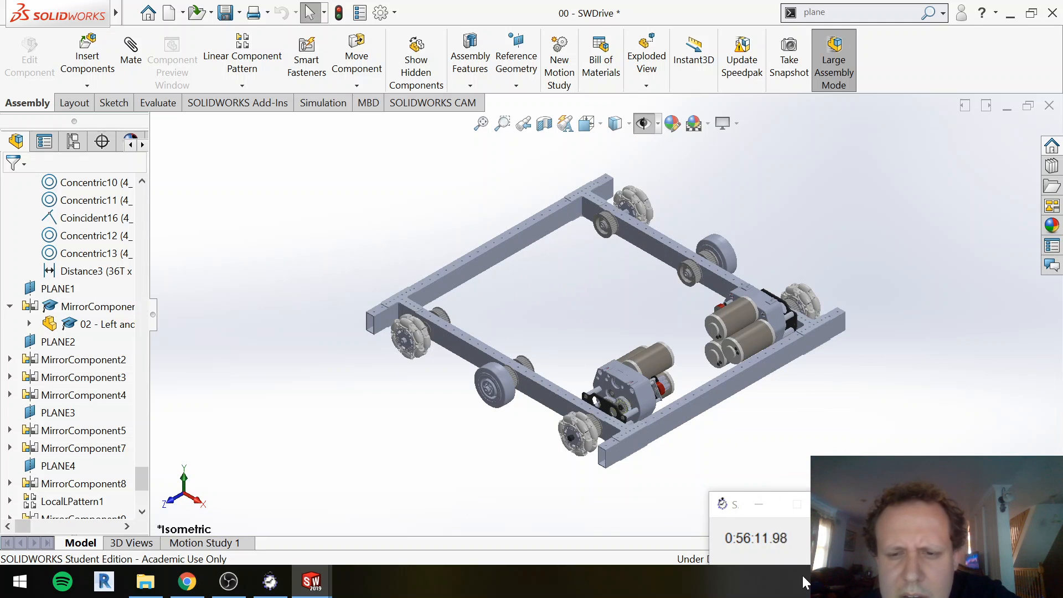
{"action": "mouse_move", "coordinate": [796, 551]}
{"action": "left_click", "coordinate": [782, 577]}
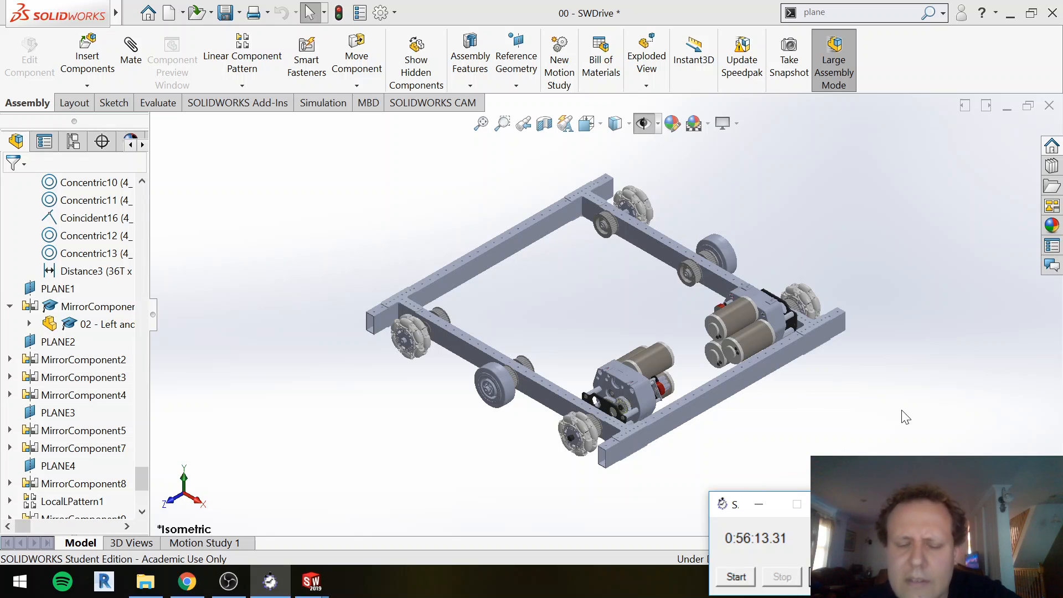
{"action": "left_click", "coordinate": [759, 504]}
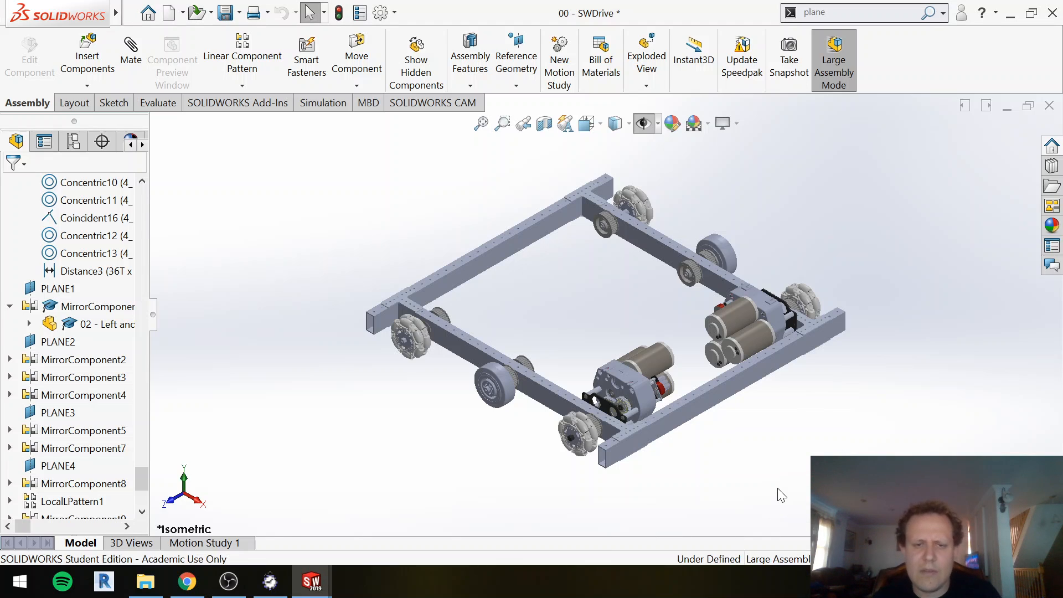
{"action": "left_click", "coordinate": [270, 581]}
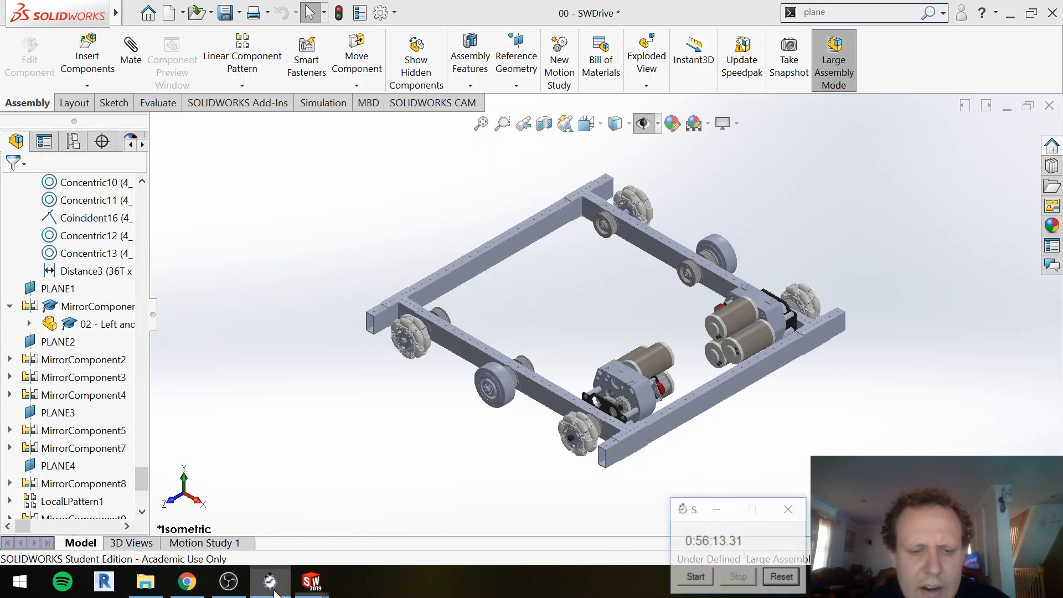
Step: Save the 00 - SWDrive assembly together with the modified VersaHub part
{"action": "left_click", "coordinate": [391, 503]}
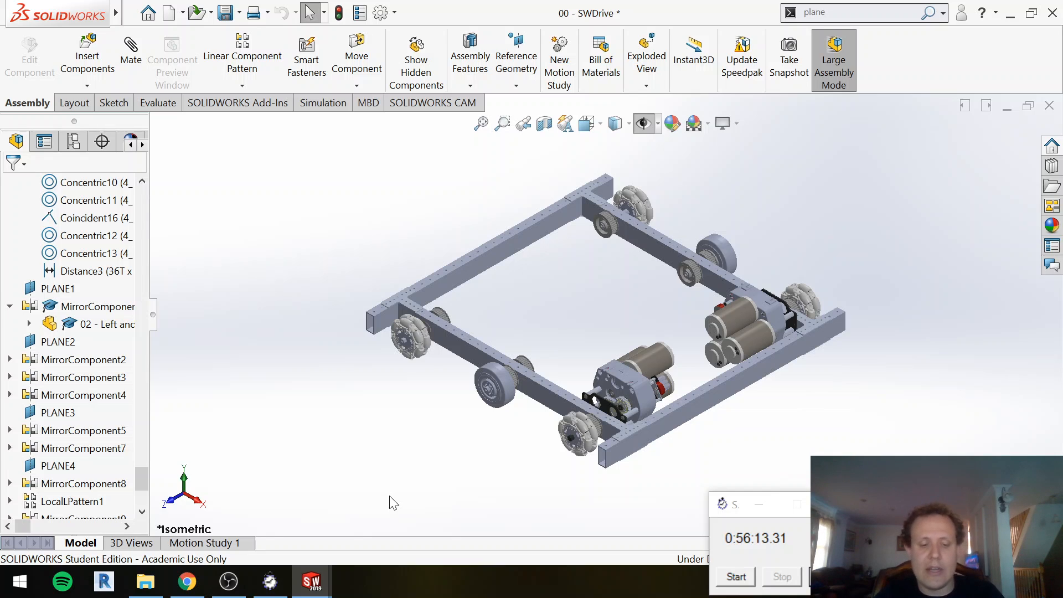
{"action": "key", "text": "ctrl+s"}
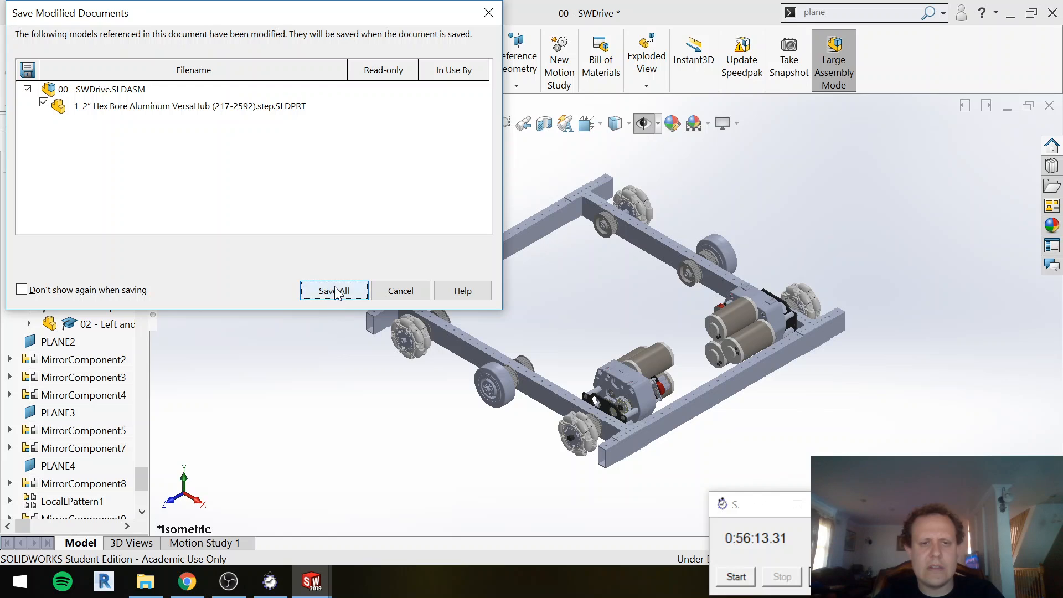
{"action": "left_click", "coordinate": [335, 291]}
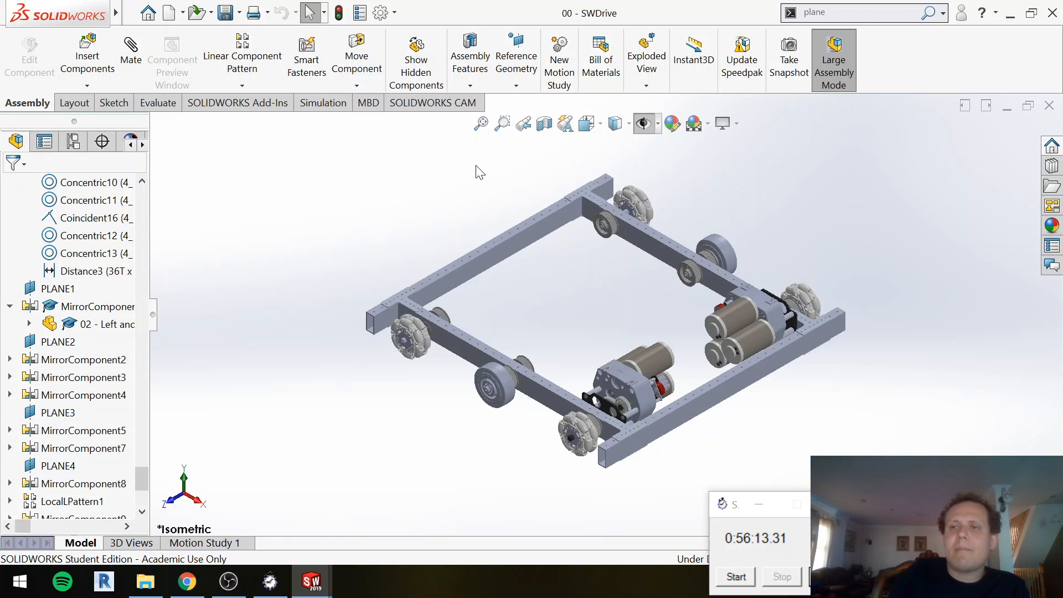
Step: Minimize the open assembly, browser and Drivetrain STEP files windows, and restore the 00 - SWDrive assembly window
{"action": "left_click", "coordinate": [1012, 22]}
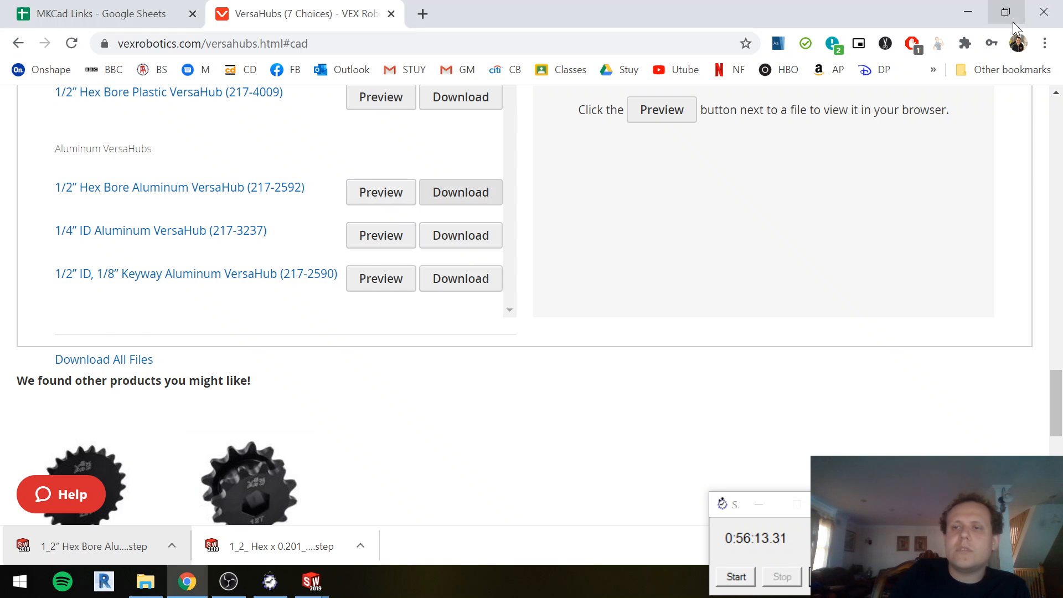
{"action": "left_click", "coordinate": [979, 13]}
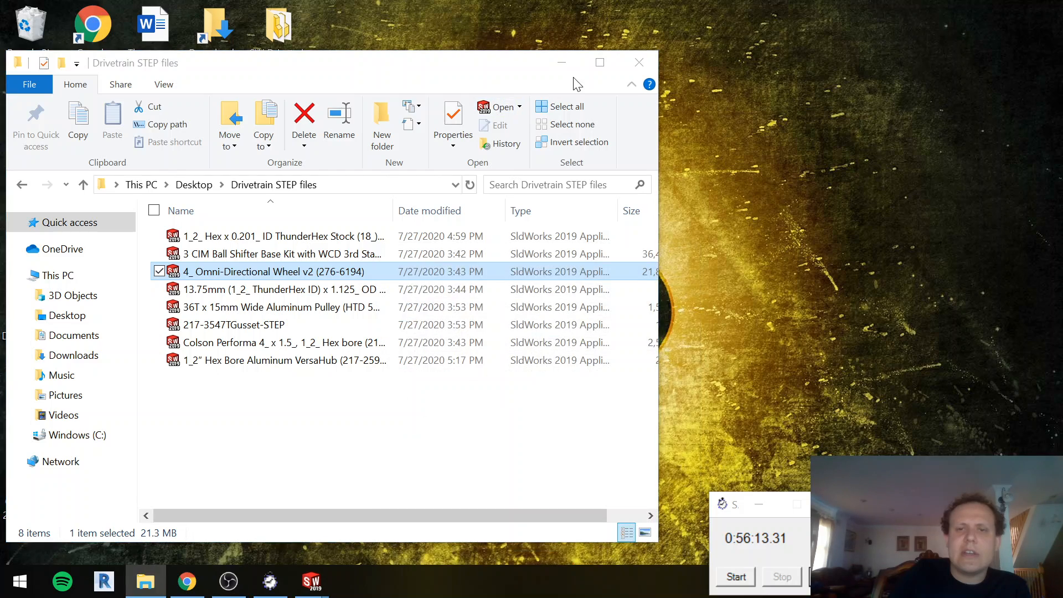
{"action": "left_click", "coordinate": [562, 63]}
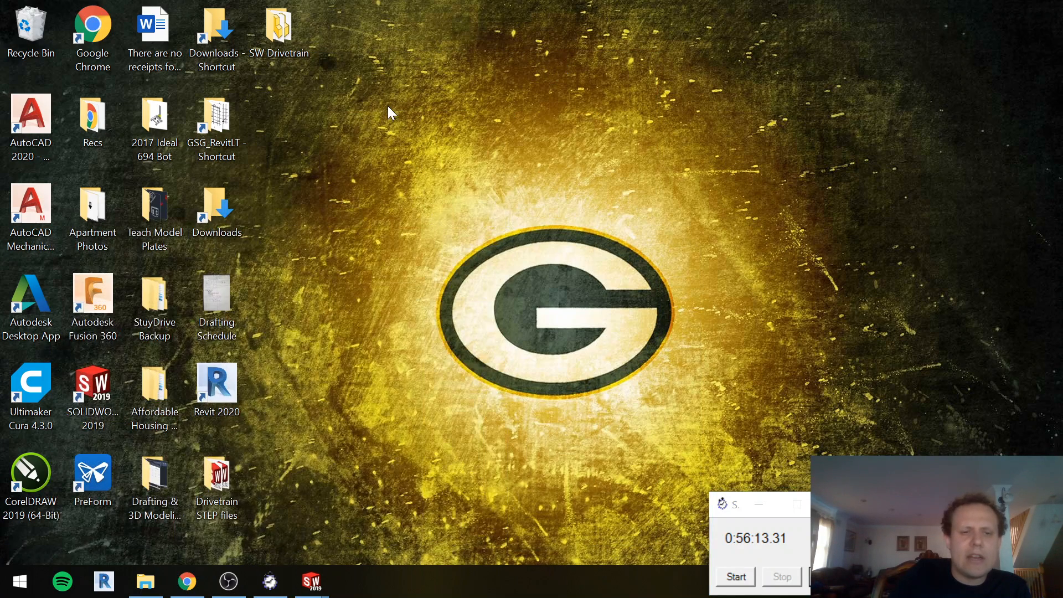
{"action": "left_click", "coordinate": [304, 581]}
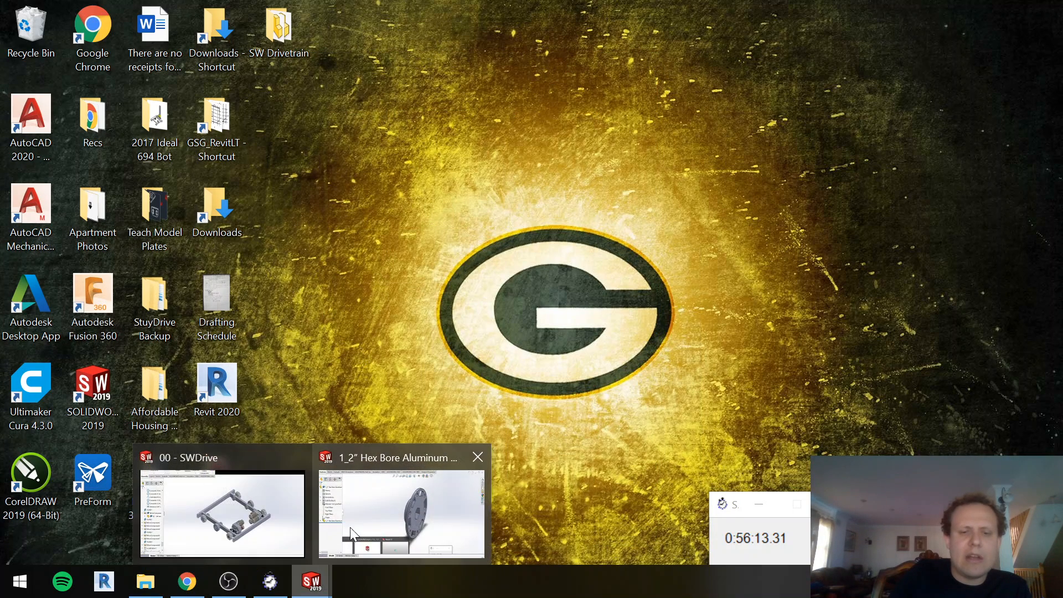
{"action": "left_click", "coordinate": [234, 529]}
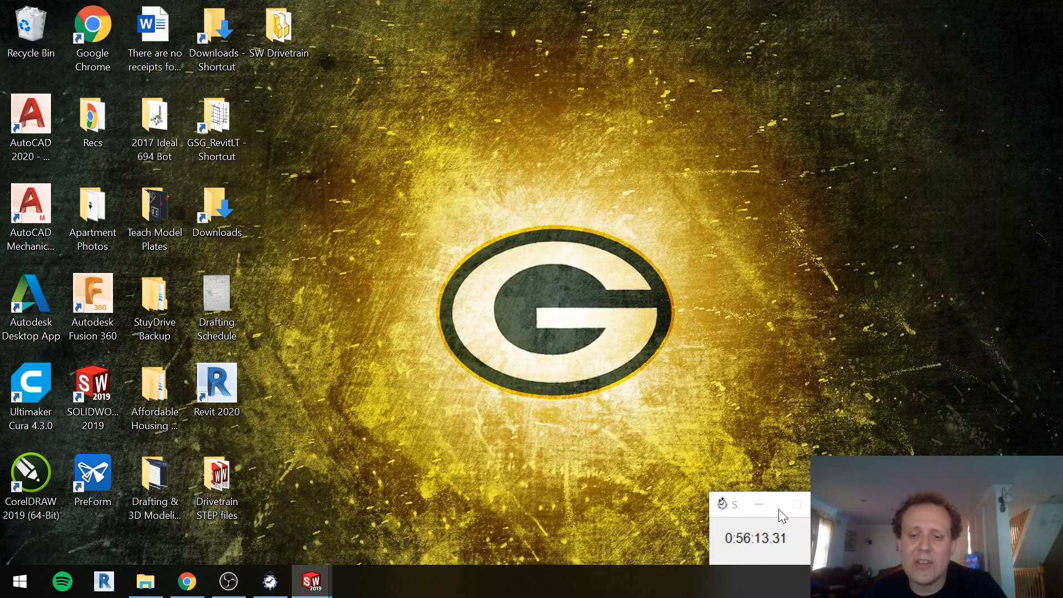
{"action": "mouse_move", "coordinate": [312, 580]}
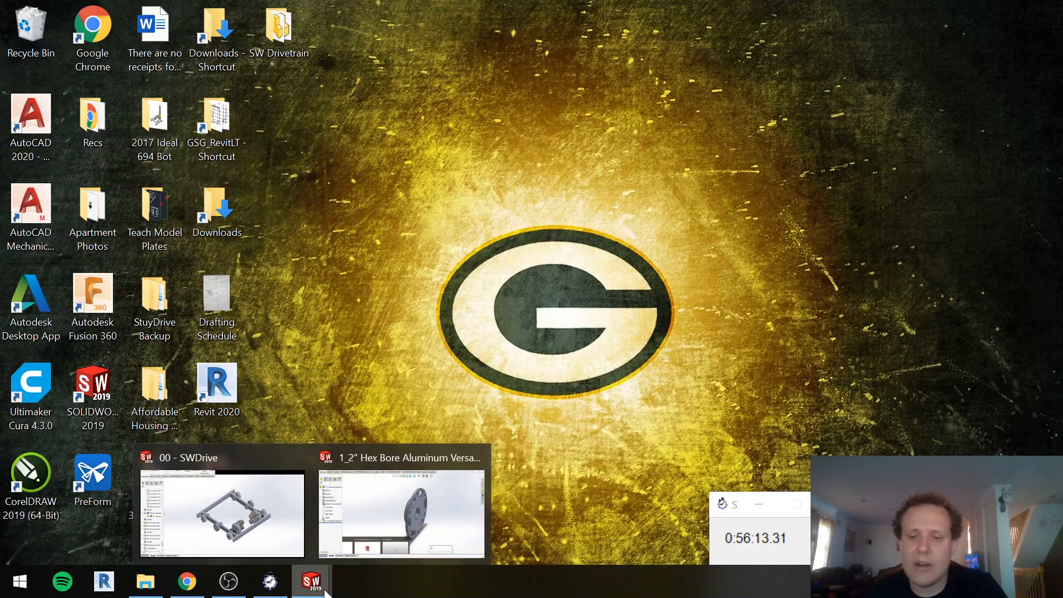
{"action": "mouse_move", "coordinate": [276, 538]}
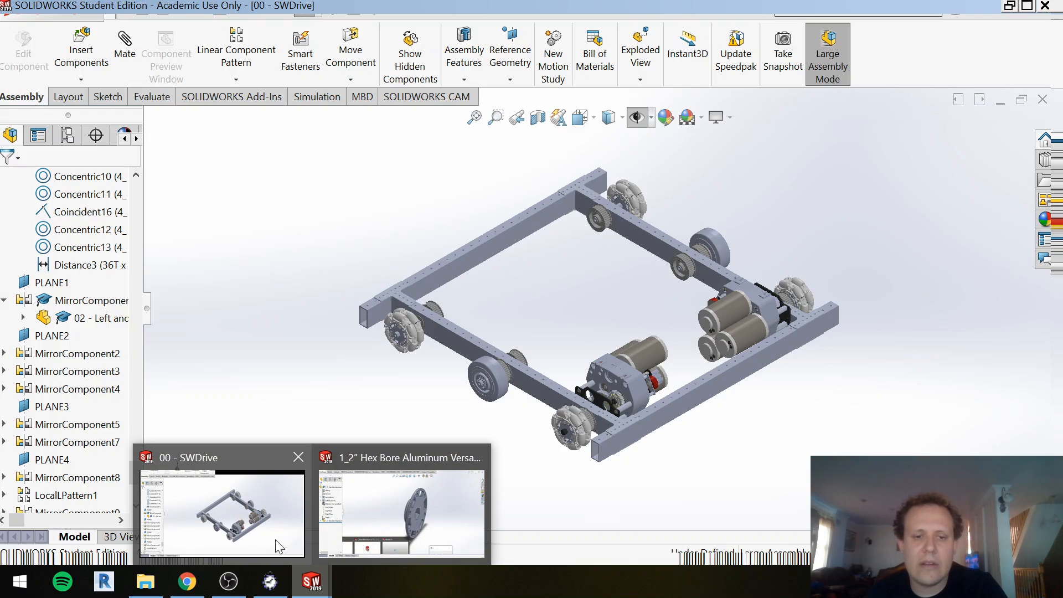
{"action": "left_click", "coordinate": [280, 543]}
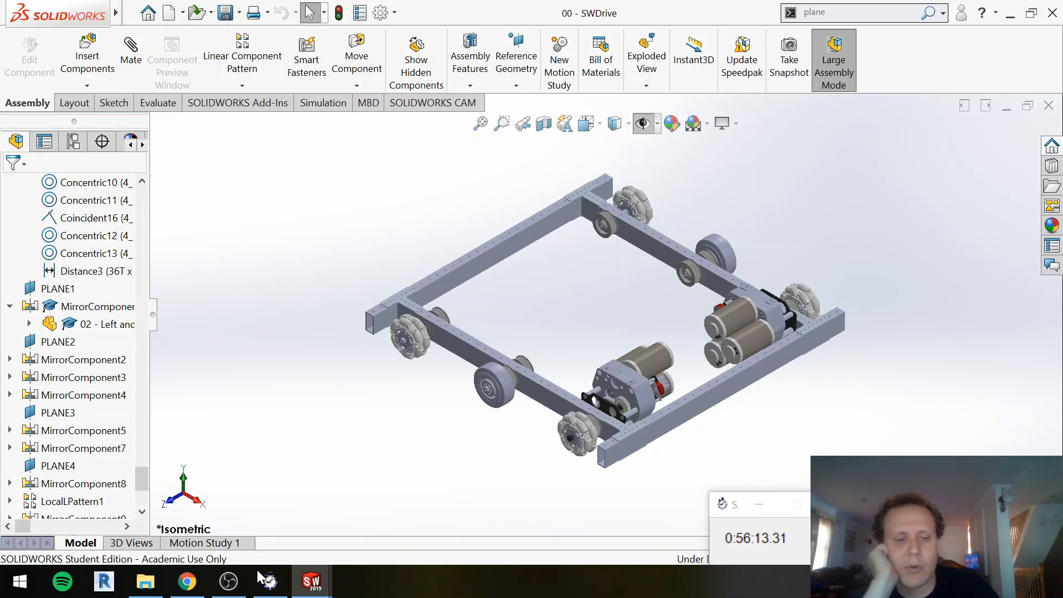
{"action": "left_click", "coordinate": [233, 590]}
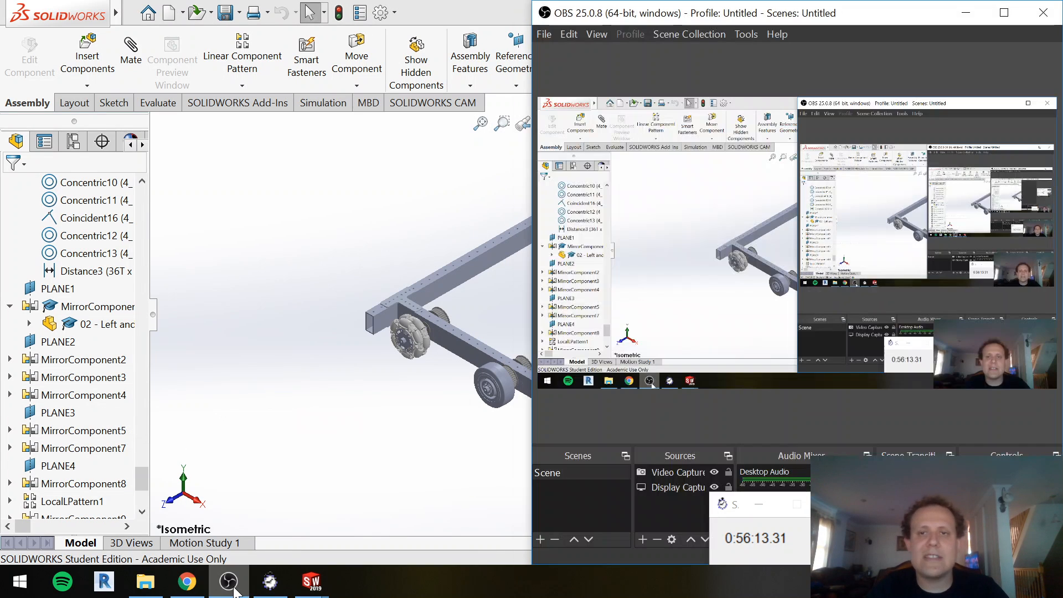